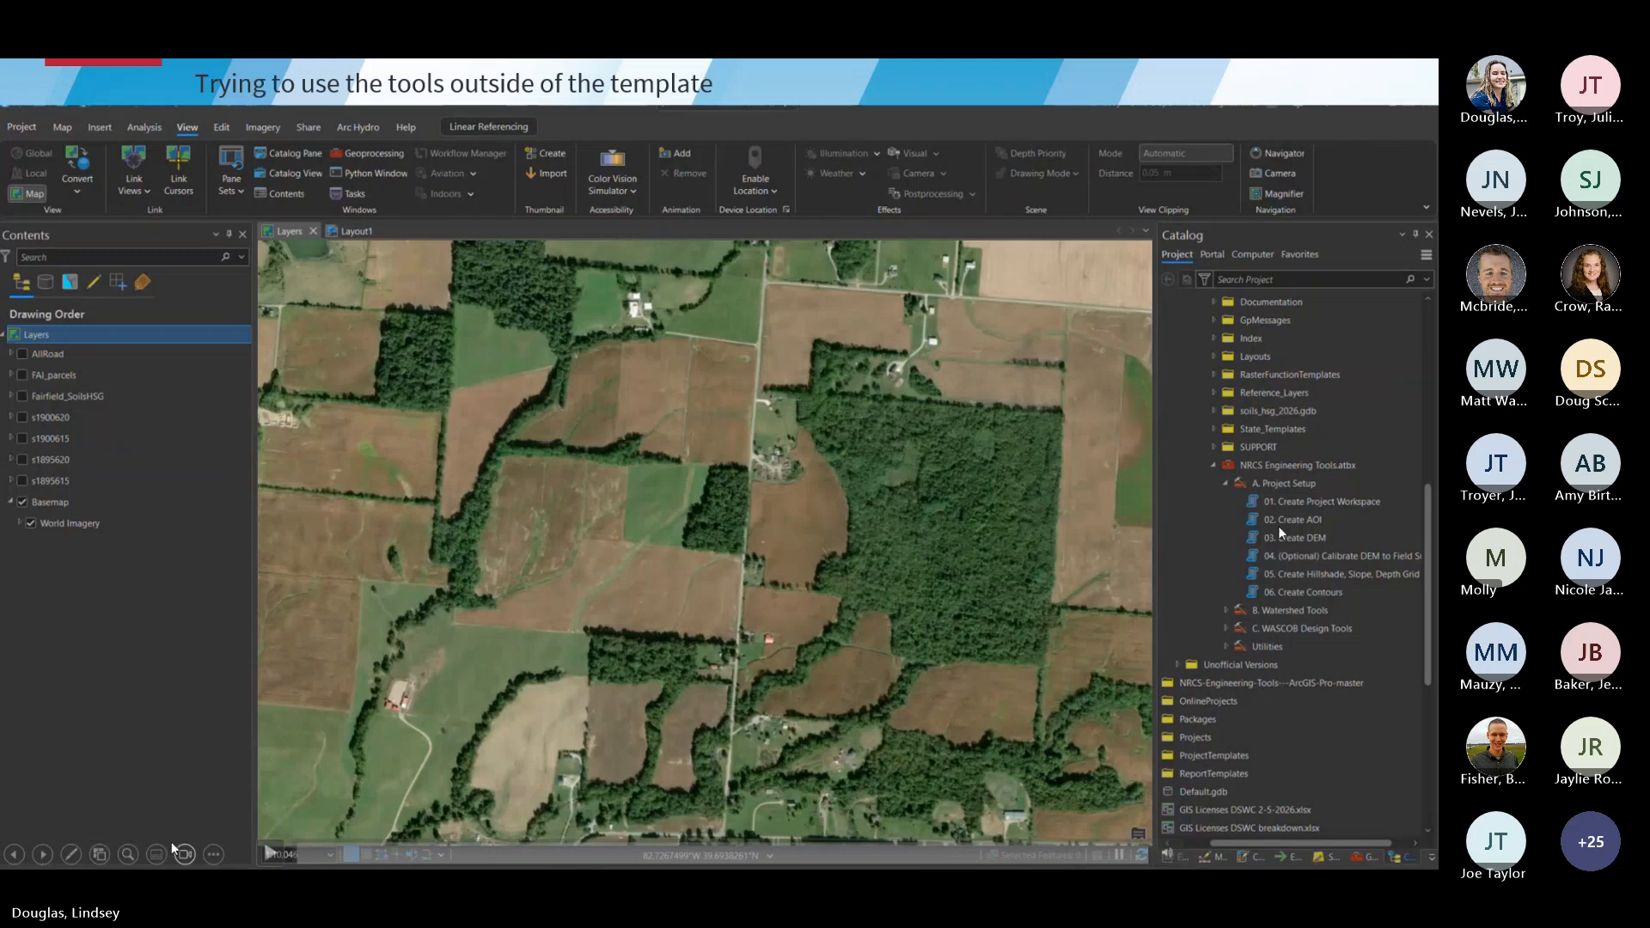
left_click(269, 856)
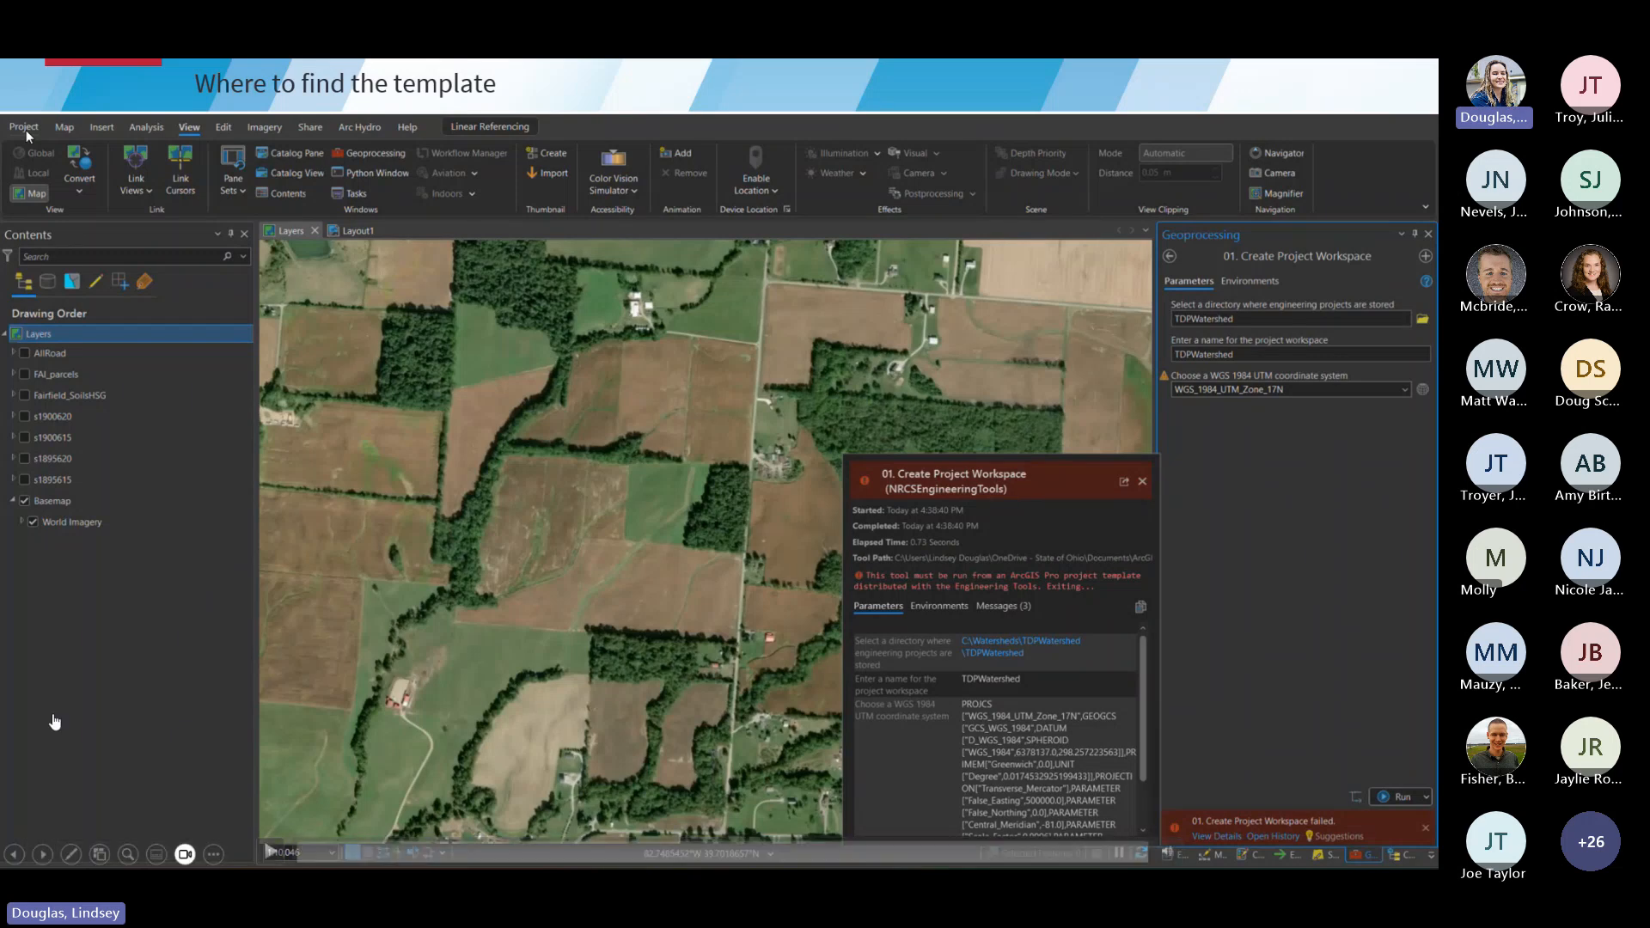
left_click(266, 852)
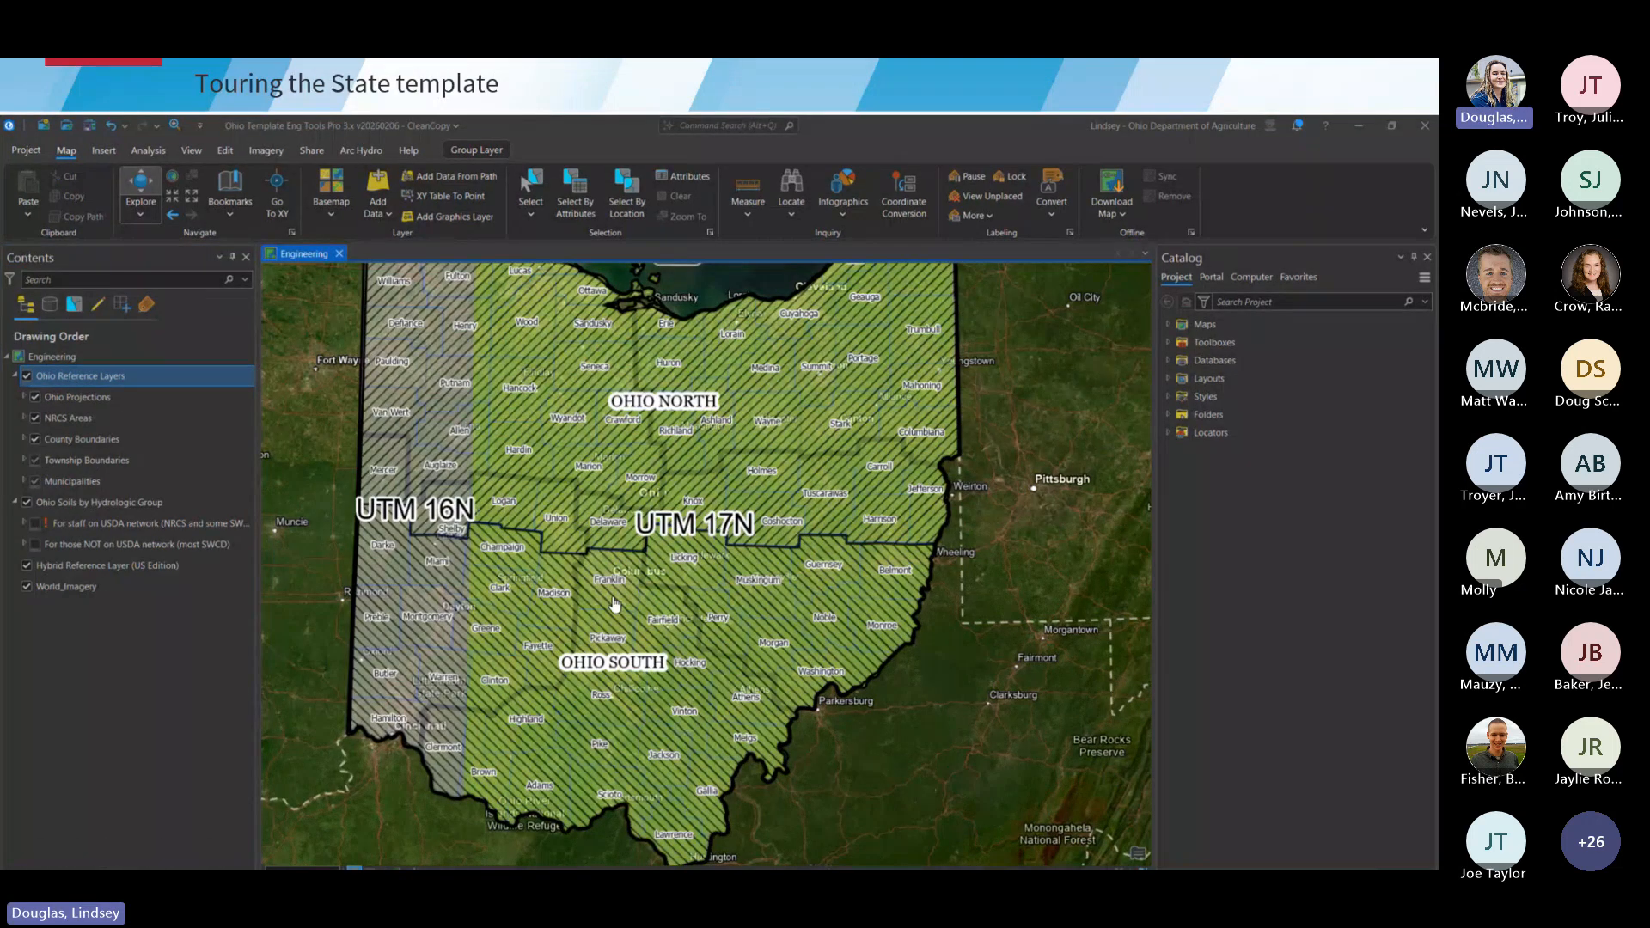
left_click(269, 856)
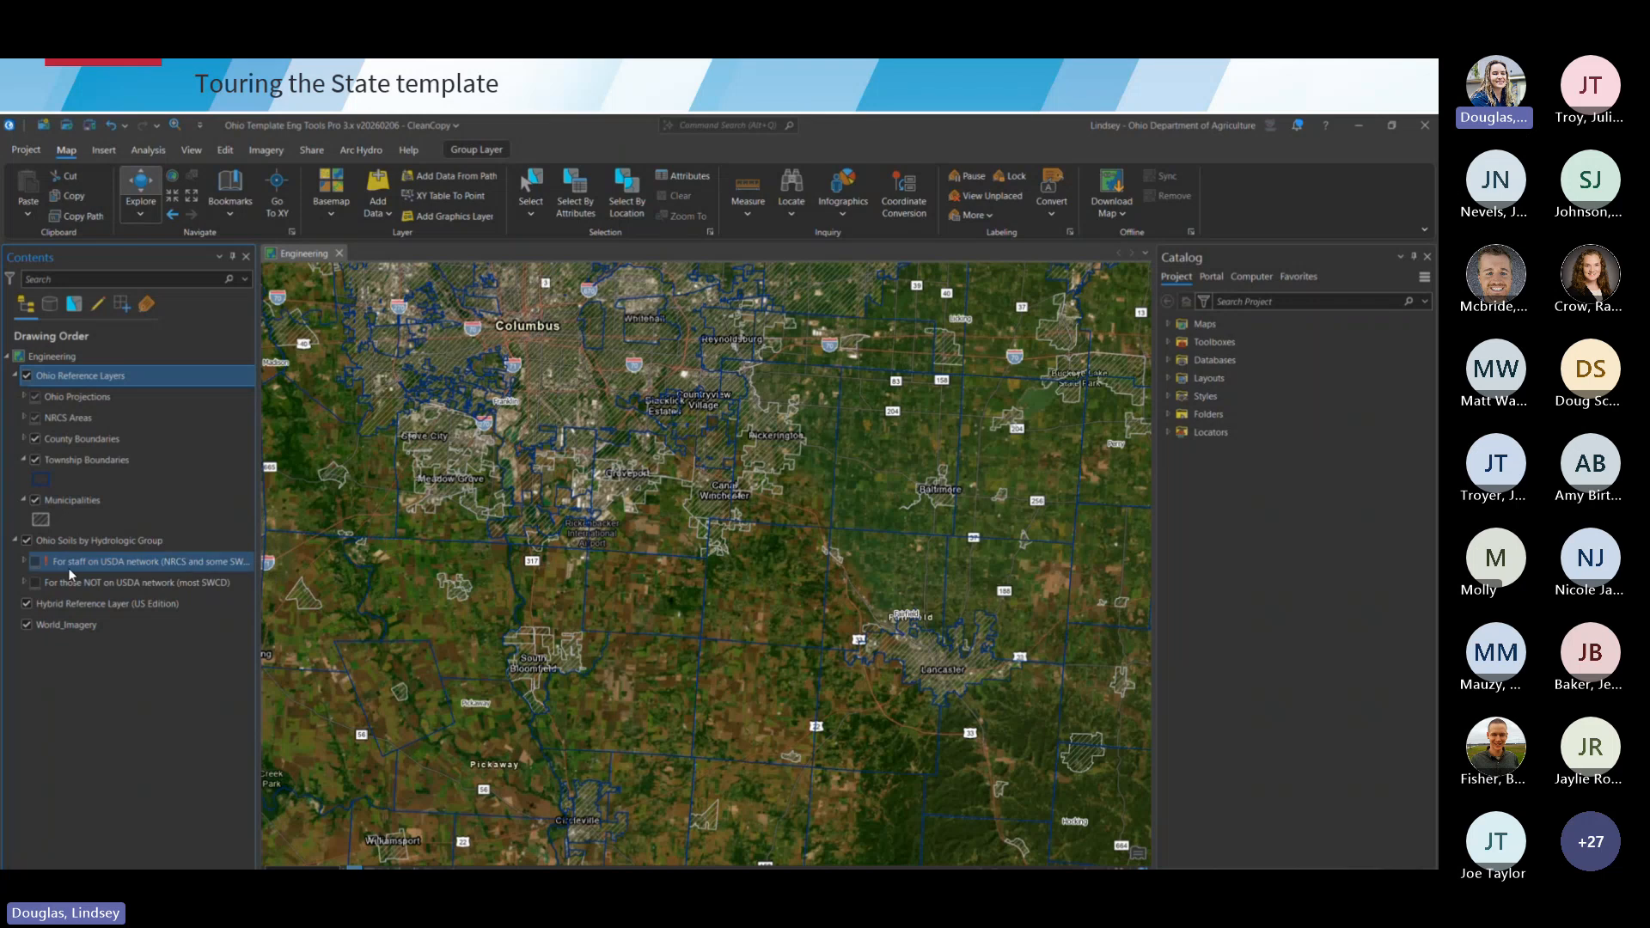
- Turn on the hydrologic group soils layer for those not on the USDA network around Walnut township and expand its legend
scroll(619, 726, "up", 6)
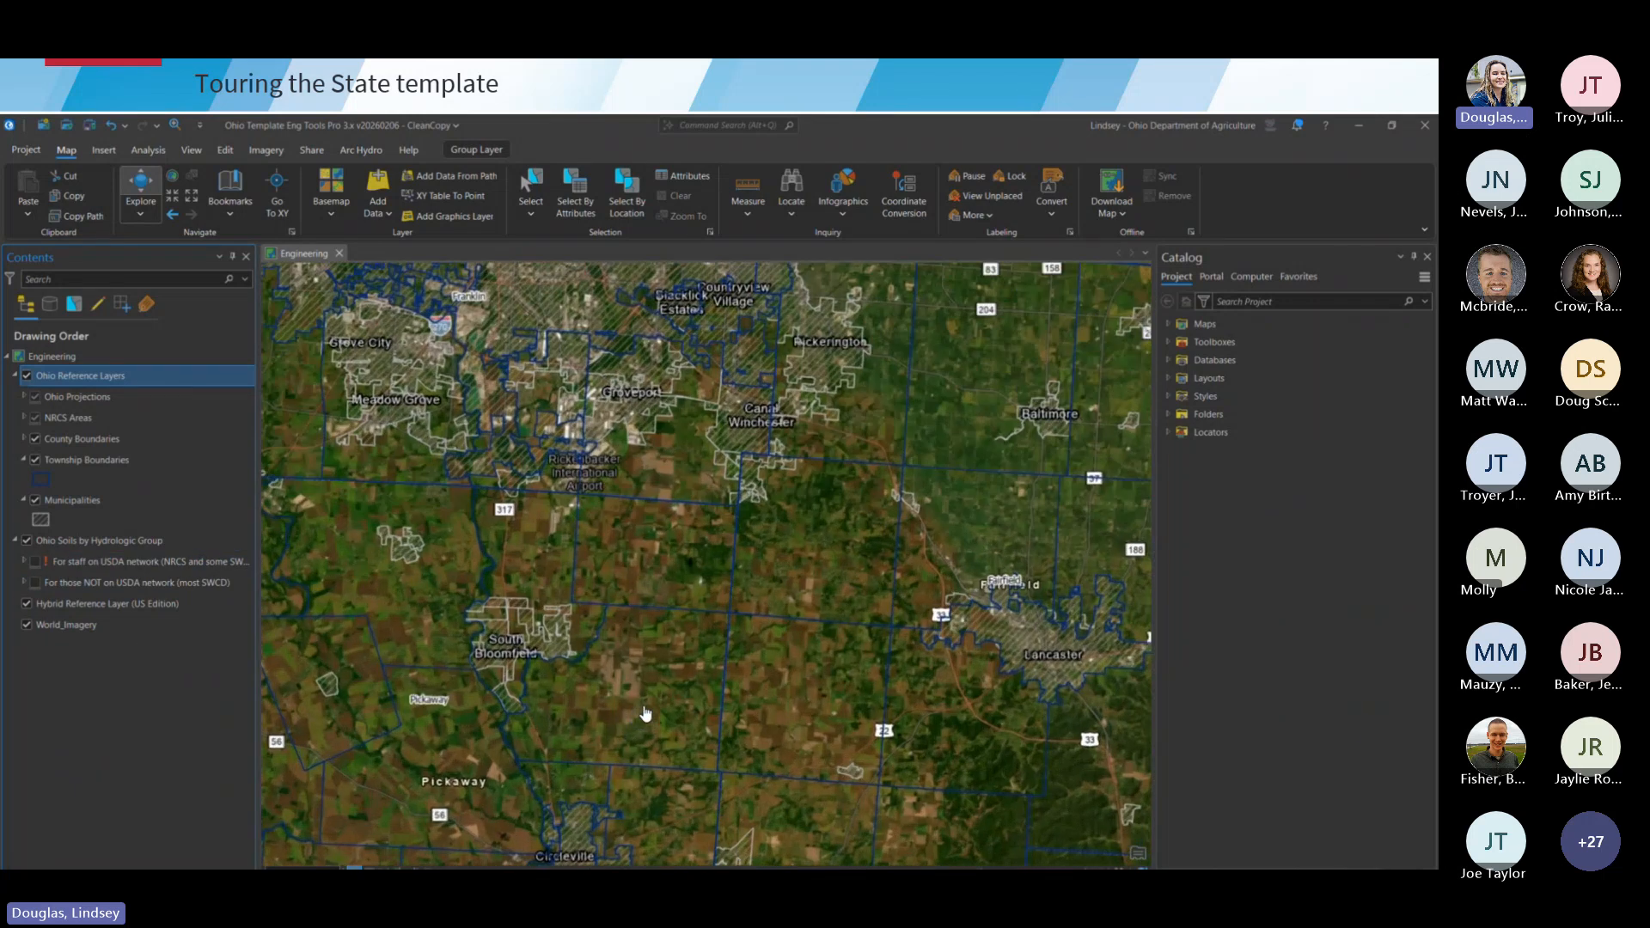
scroll(682, 681, "up", 3)
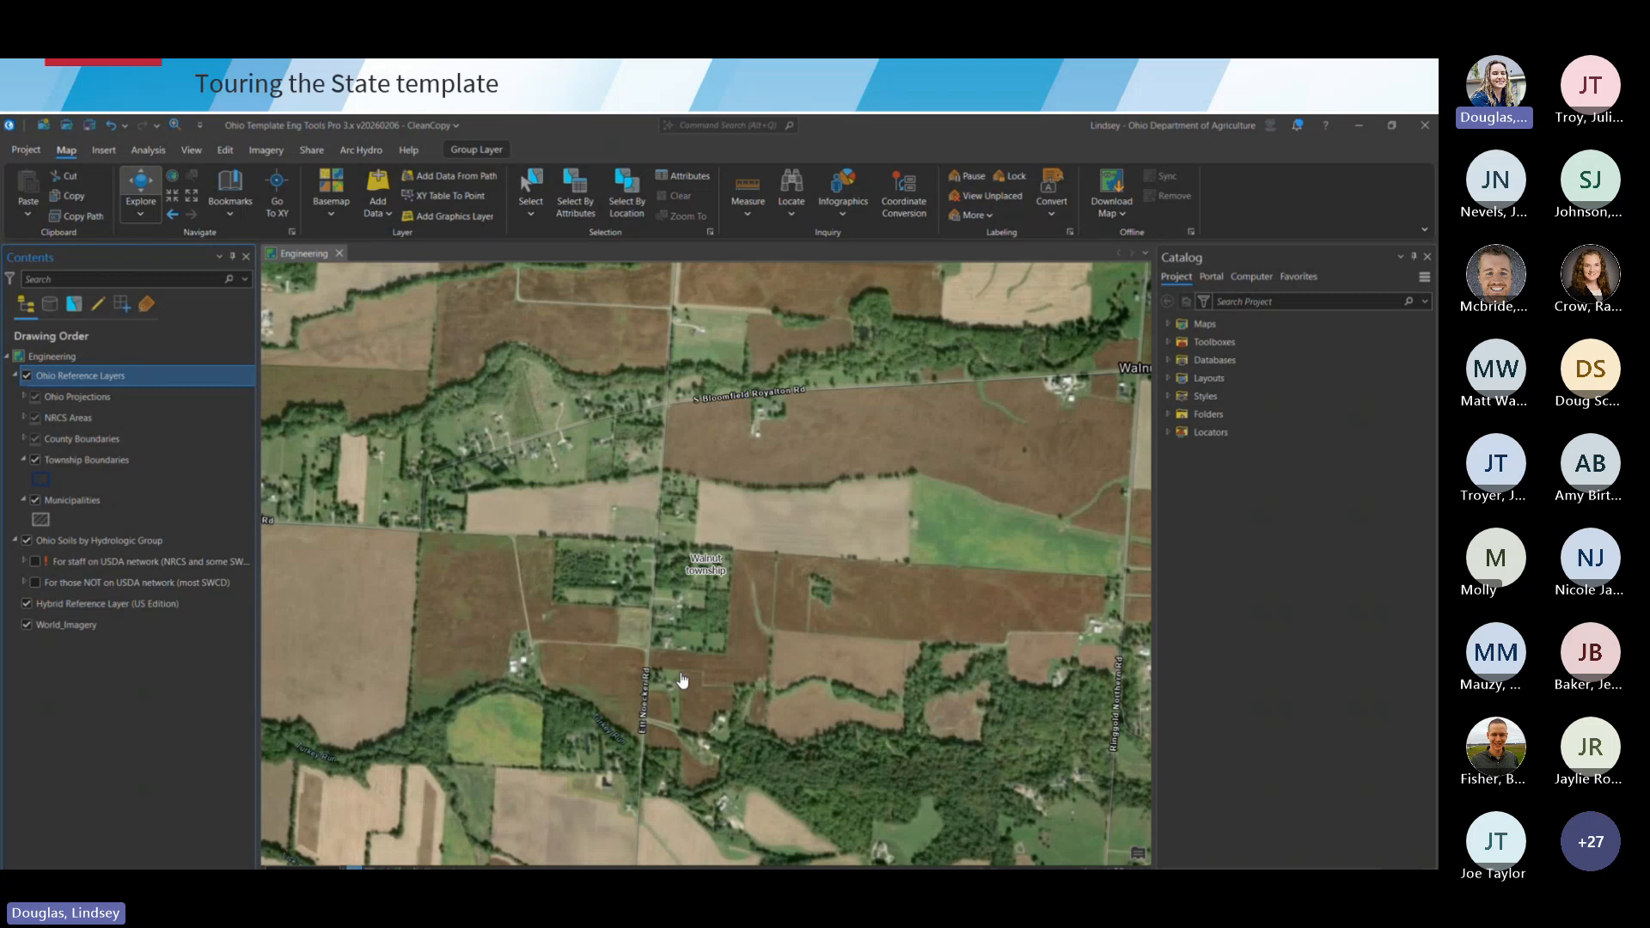
scroll(682, 681, "up", 2)
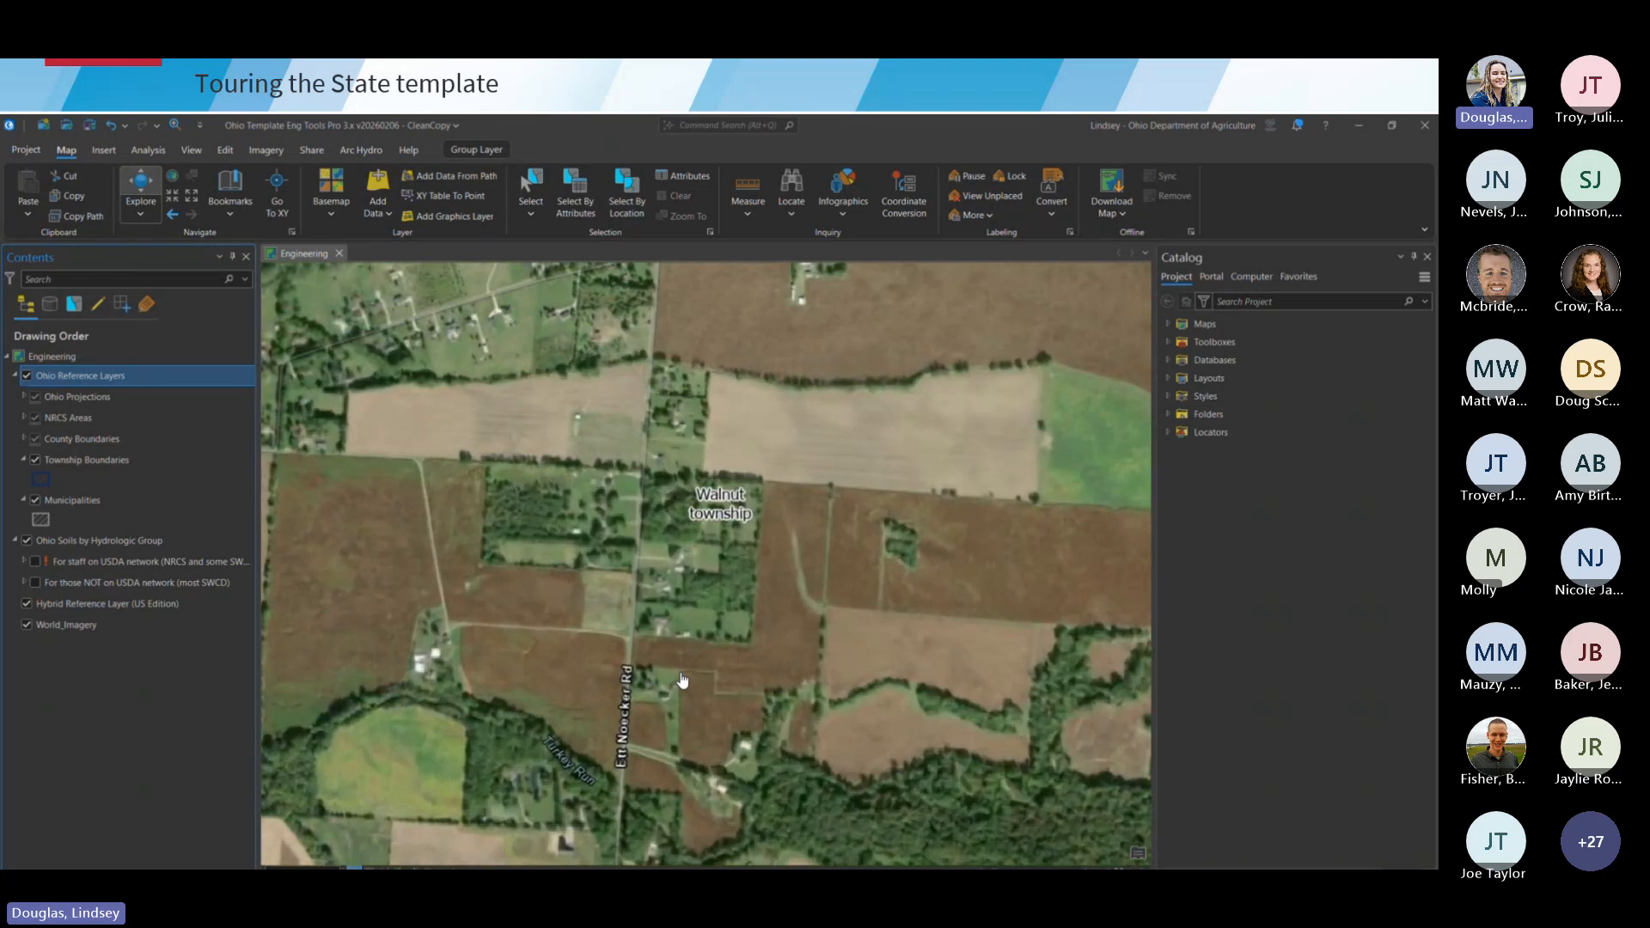
left_click(34, 582)
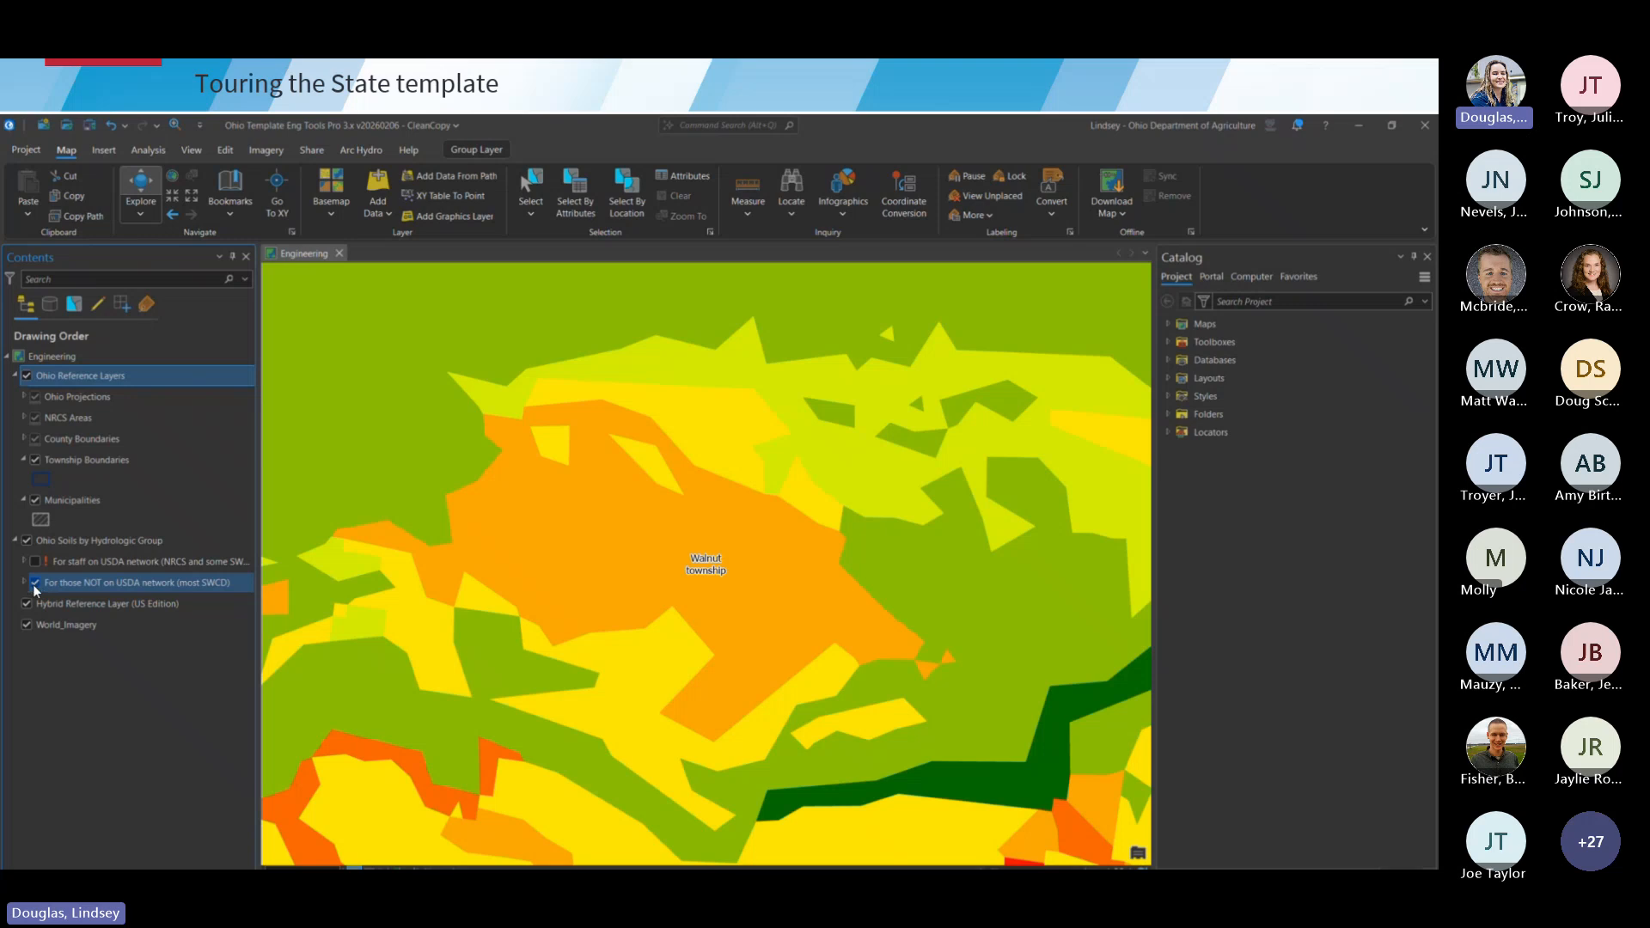
left_click(24, 583)
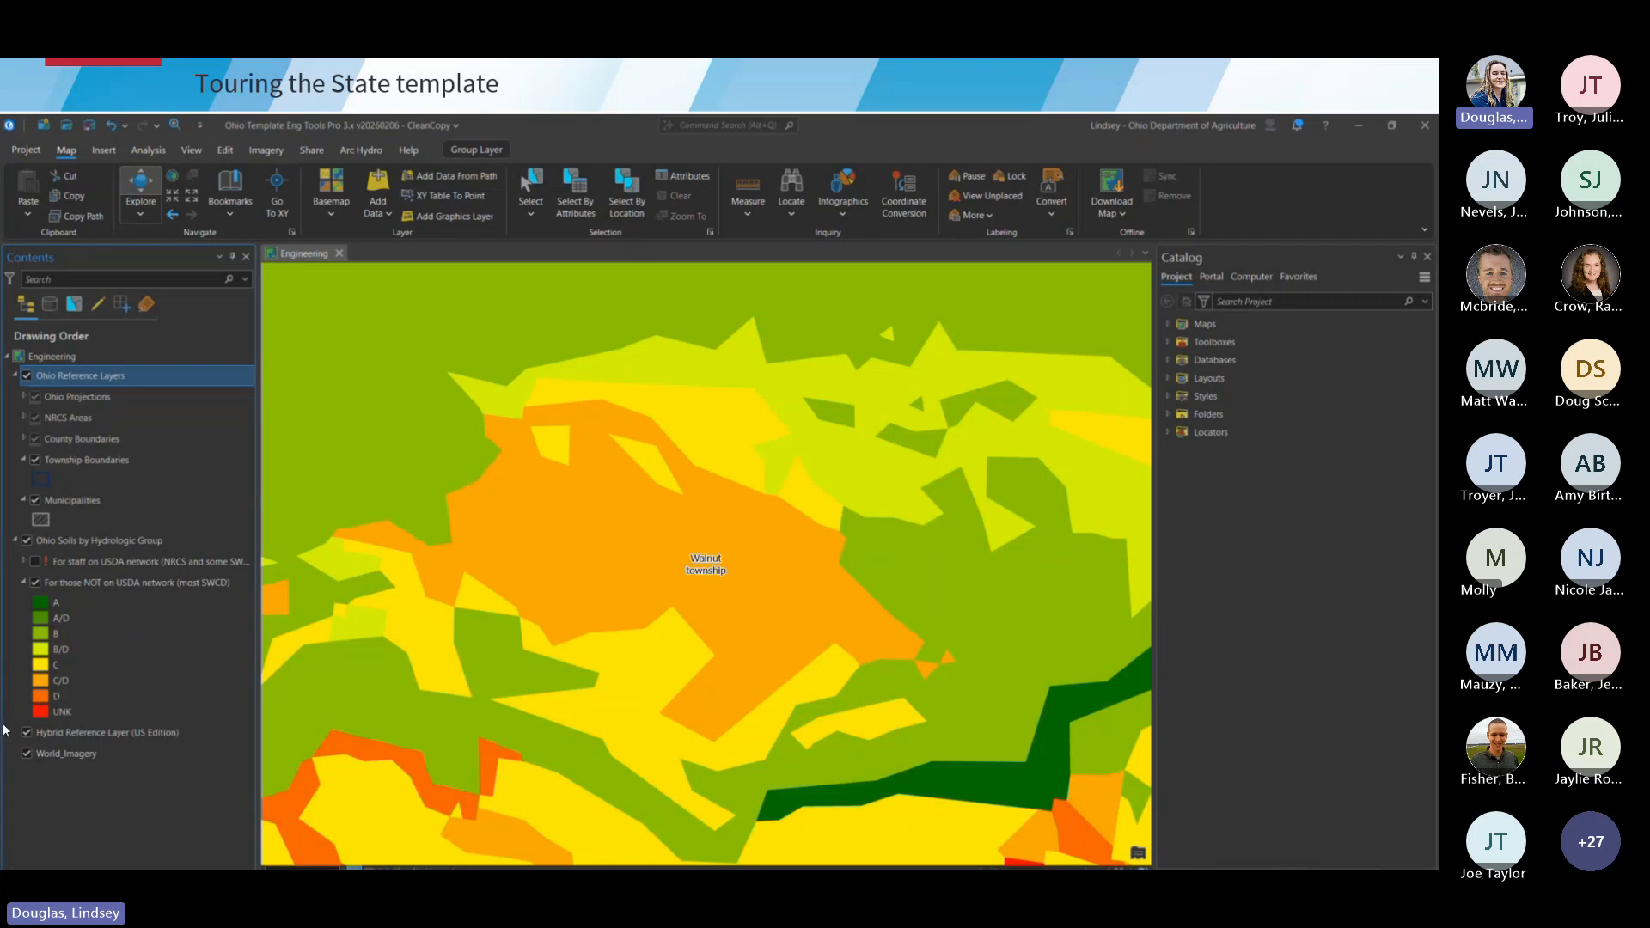
scroll(575, 600, "down", 3)
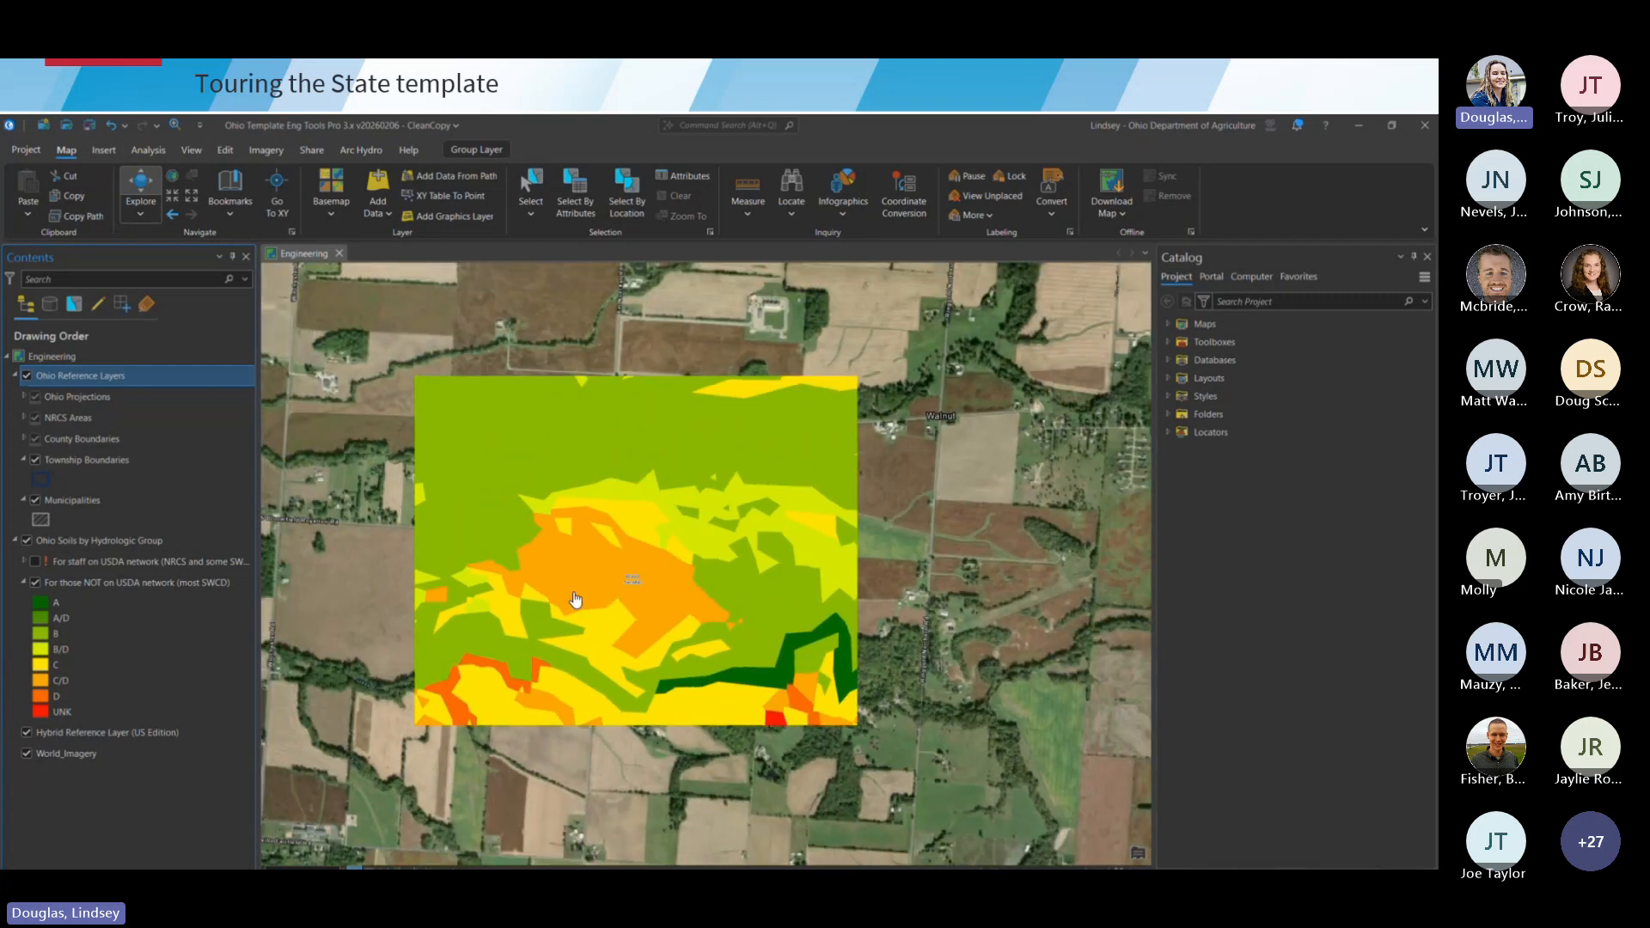
scroll(575, 599, "down", 1)
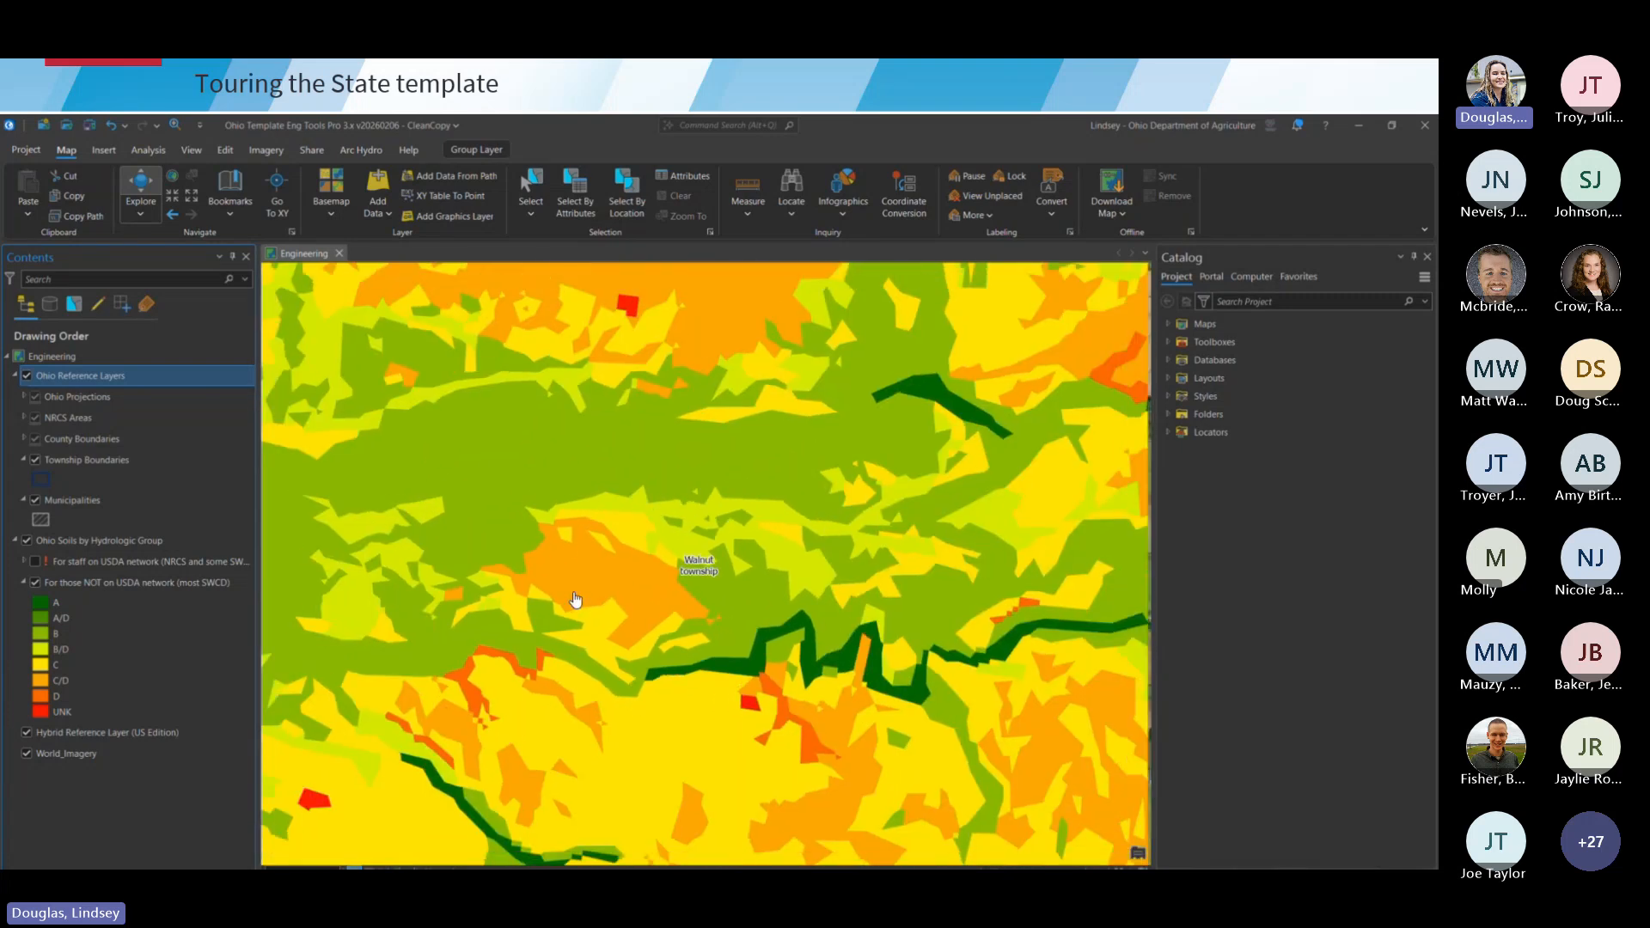
scroll(575, 600, "down", 1)
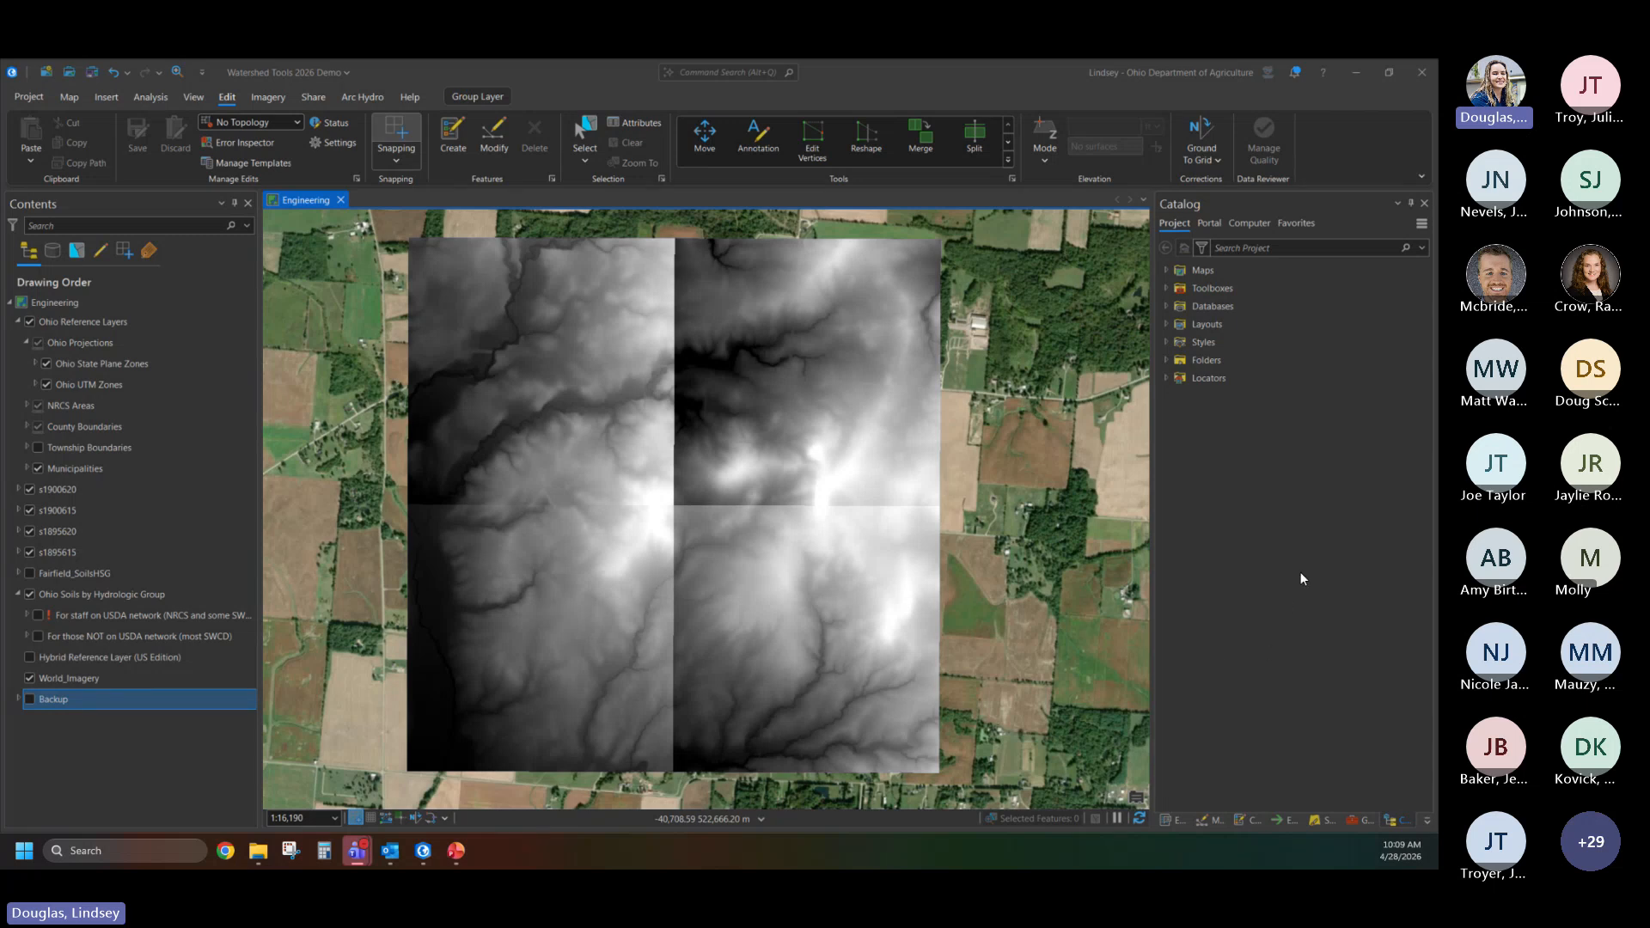
- Open the Create Project Workspace tool from the Project Setup toolset of the NRCS Engineering Tools toolbox
left_click(1167, 288)
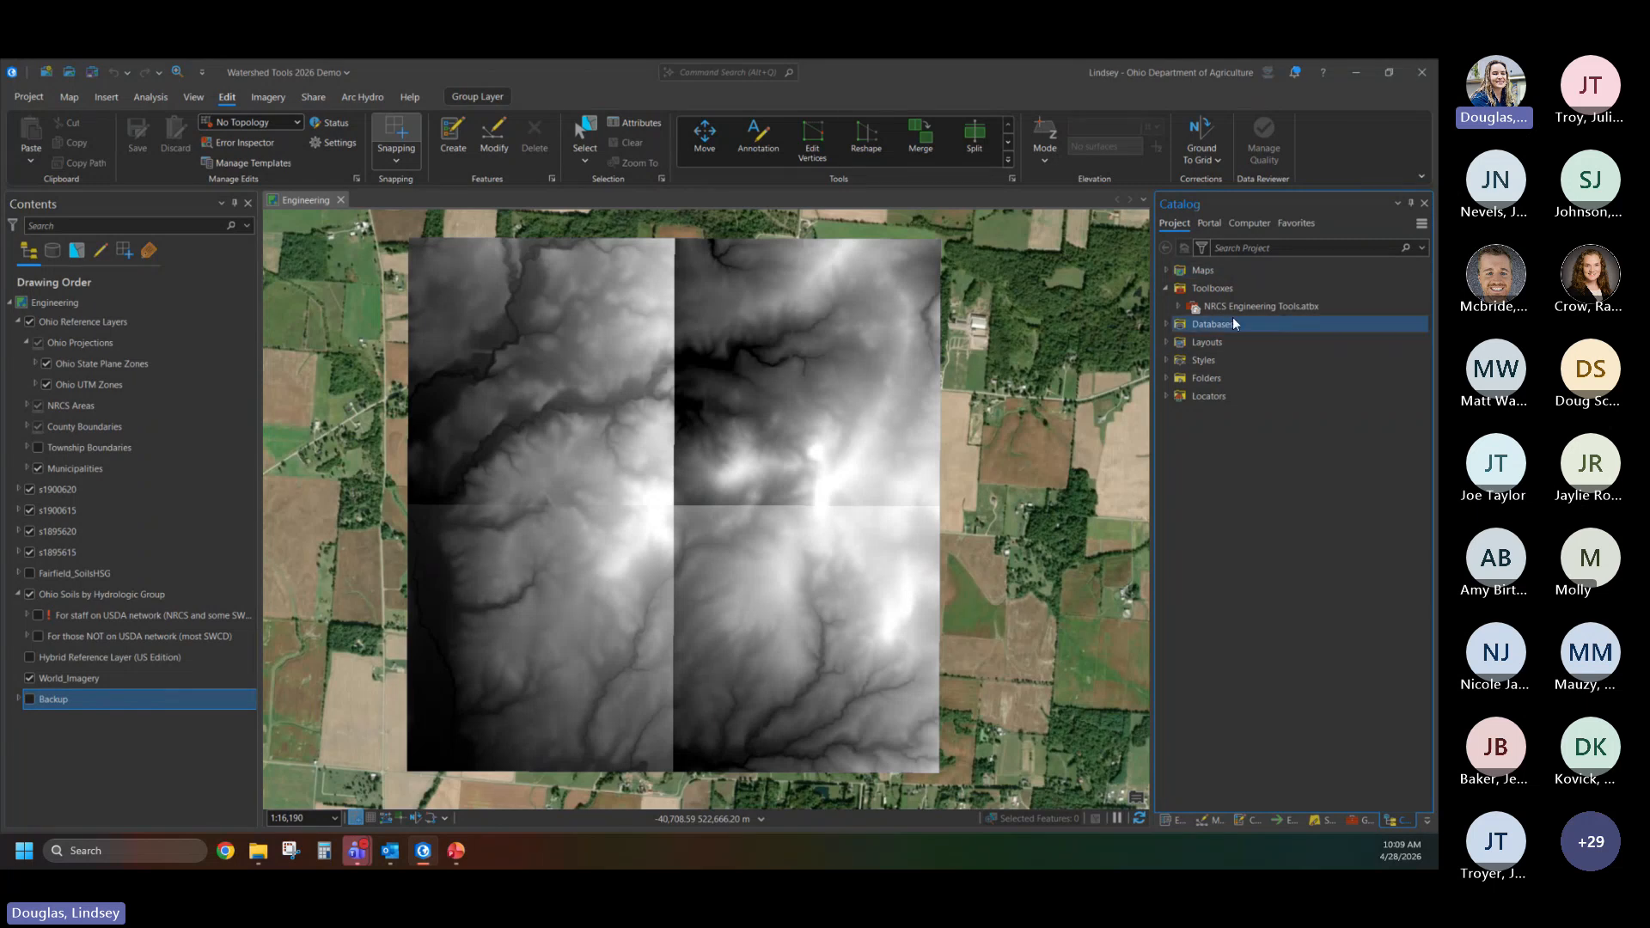
left_click(1177, 307)
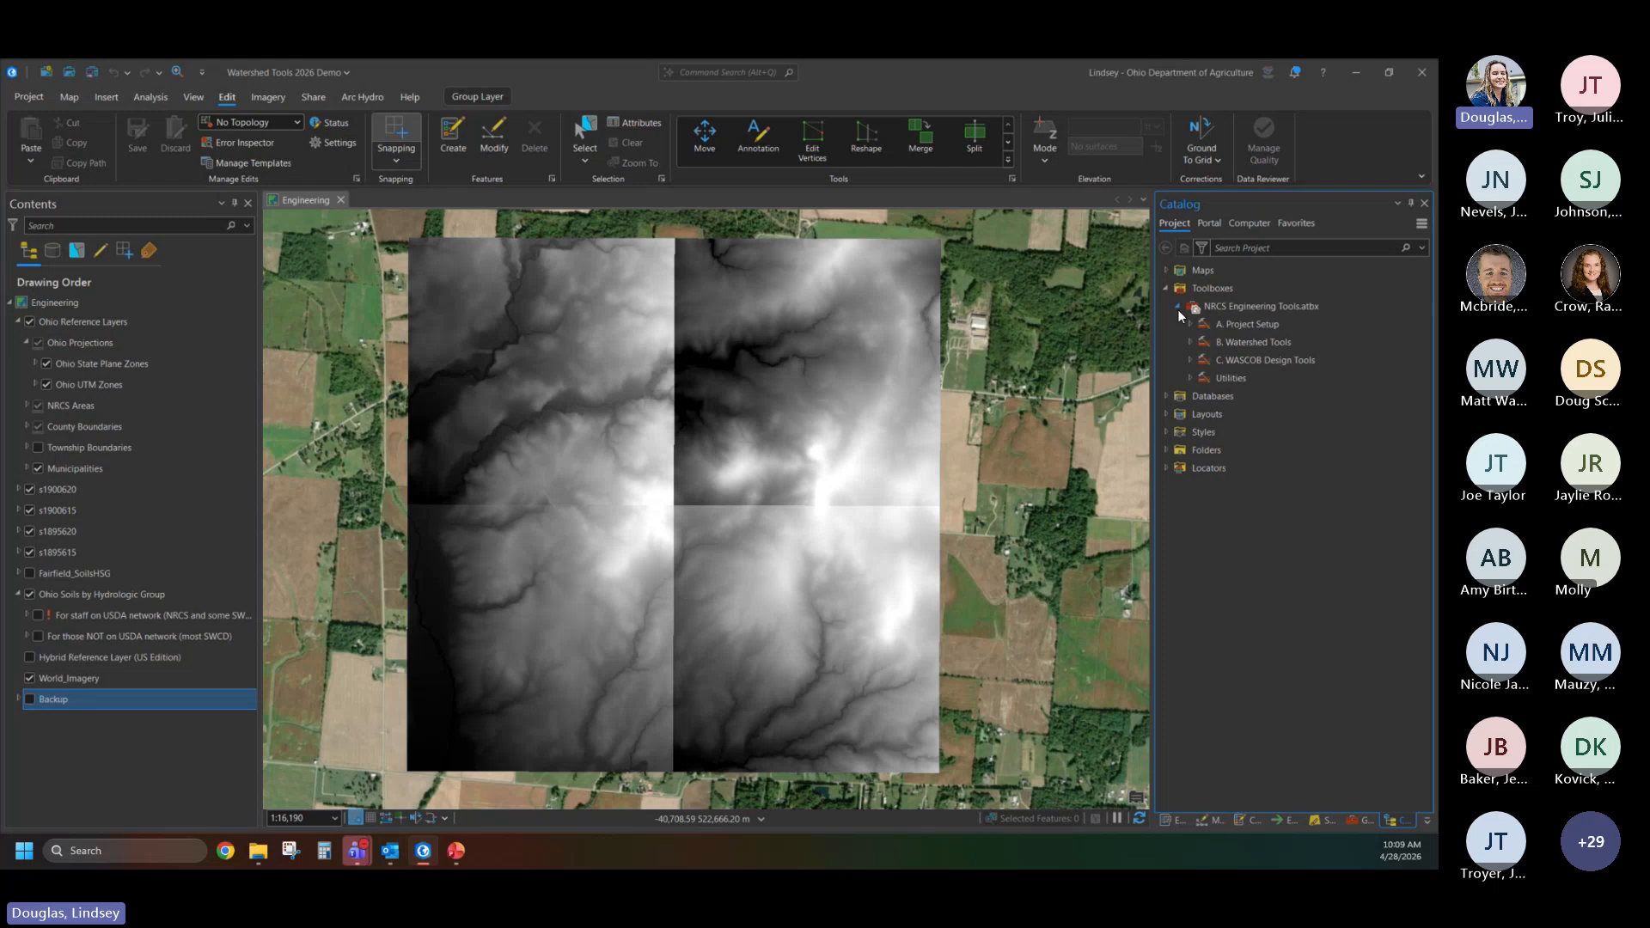
left_click(1189, 325)
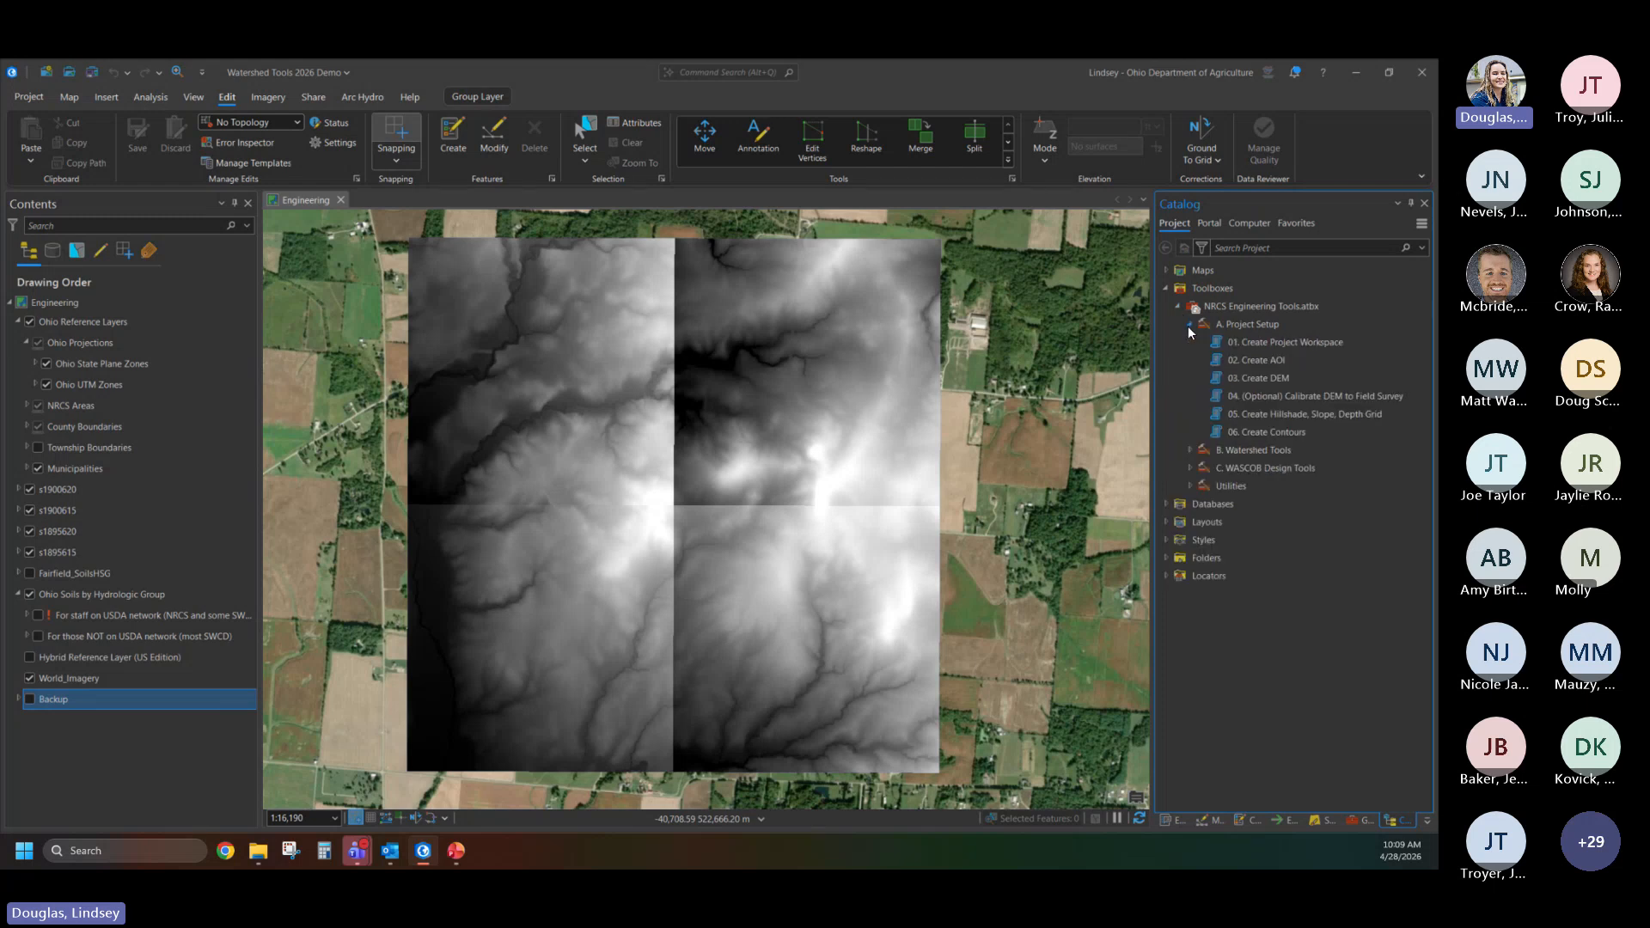
double_click(1301, 341)
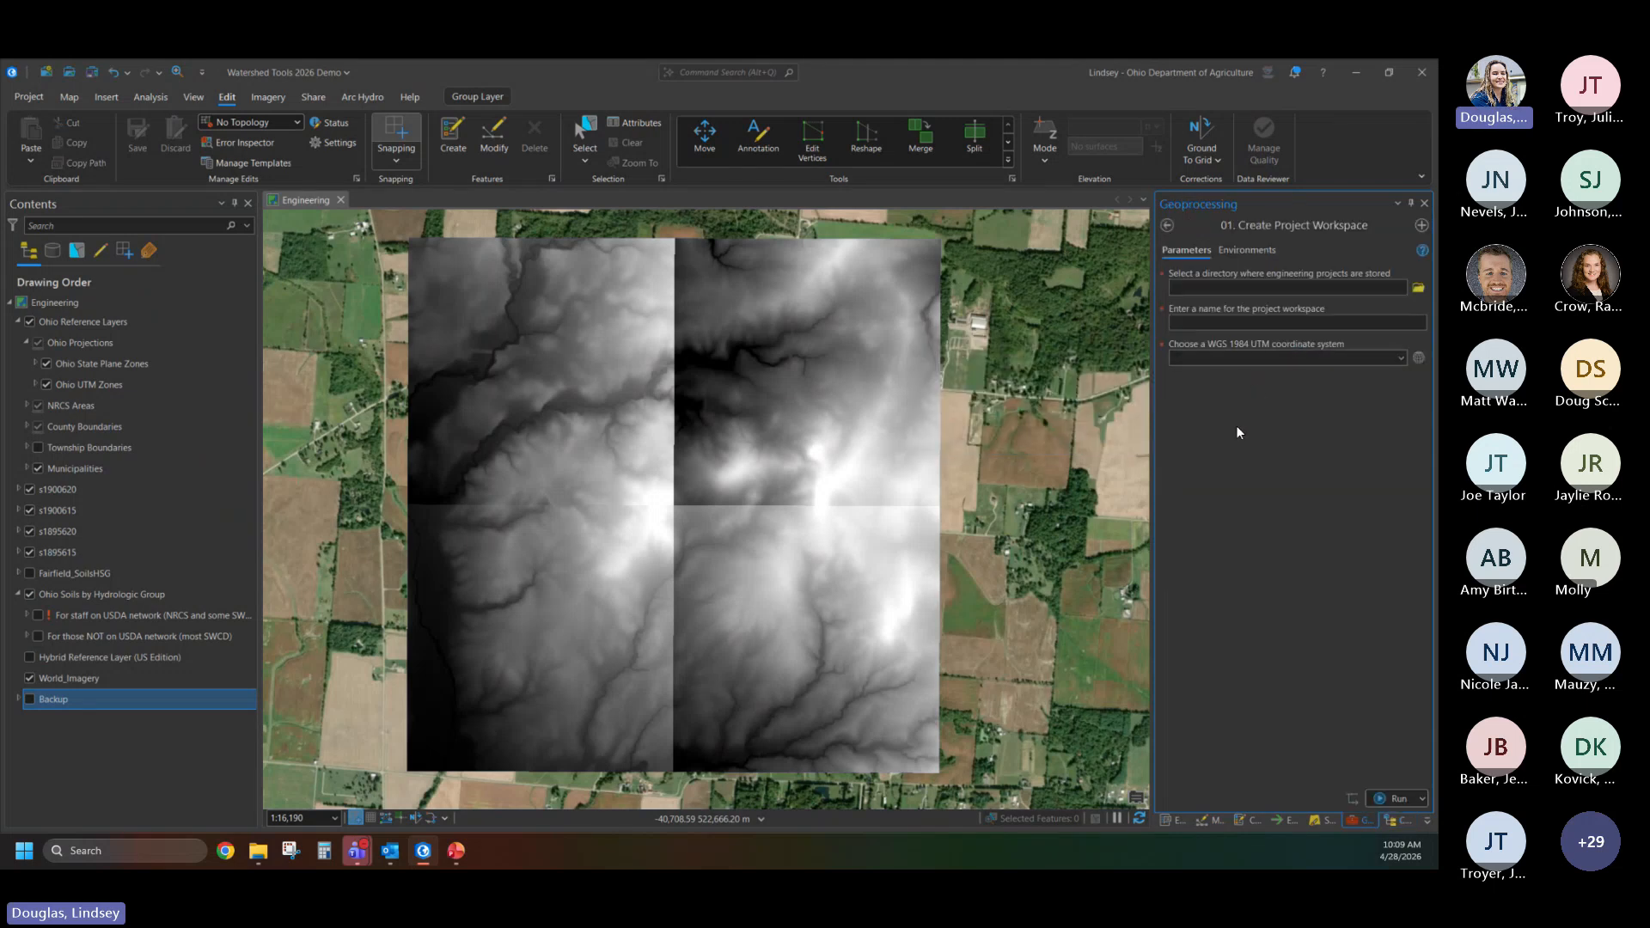
- Set the directory where engineering projects are stored to the Watersheds folder on the C: drive
left_click(1418, 290)
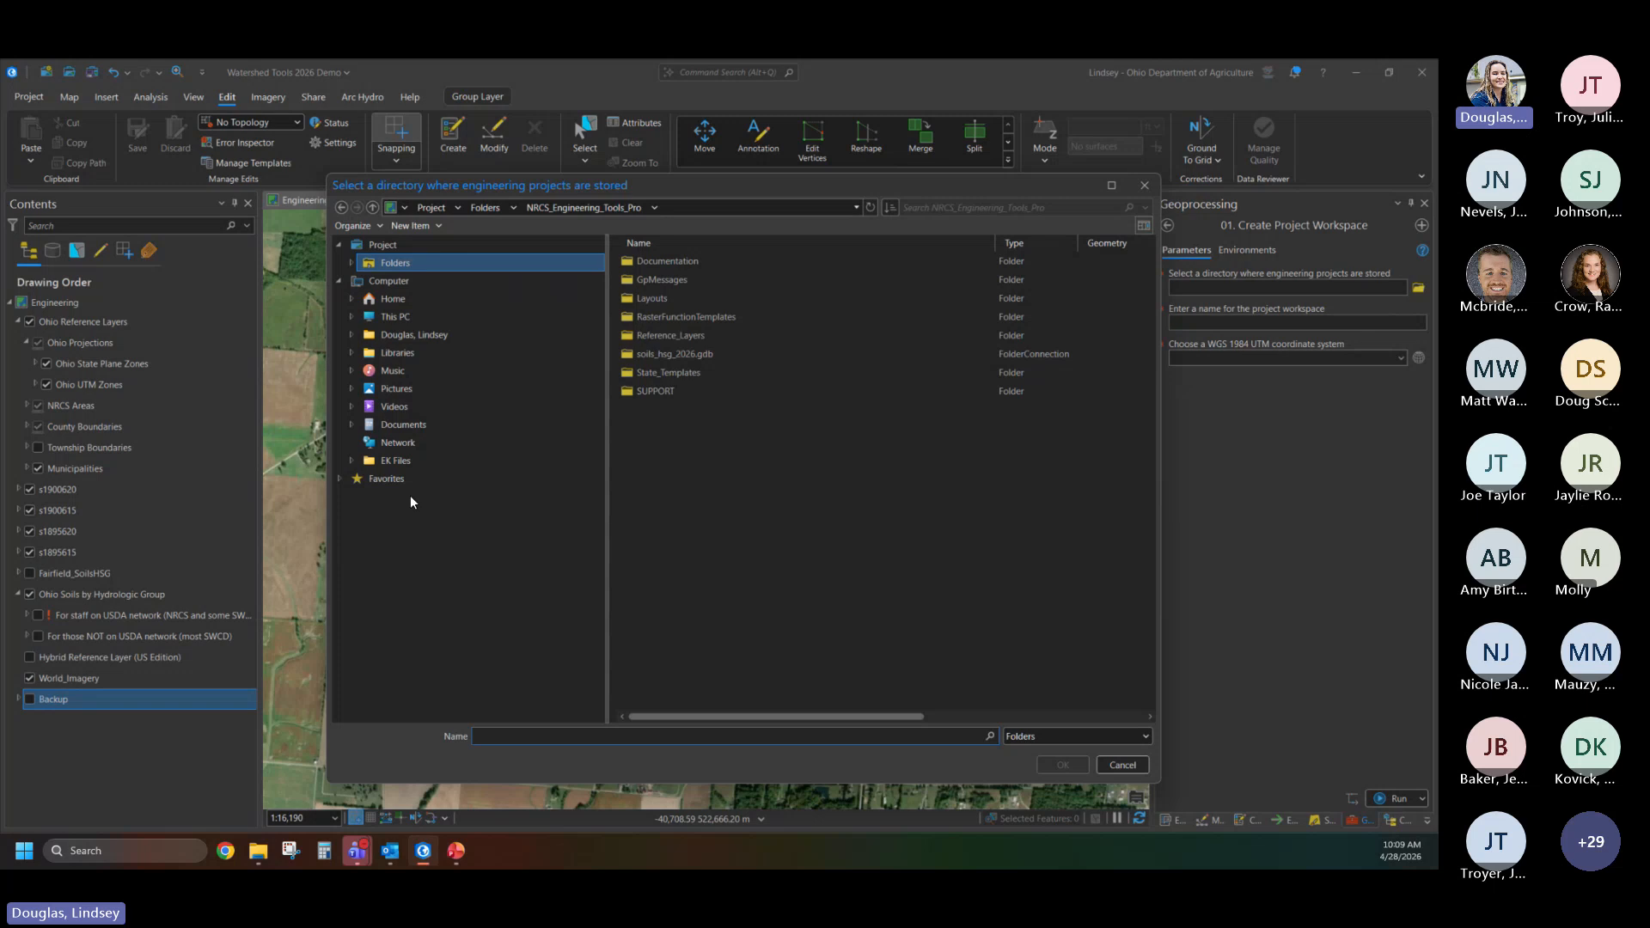
left_click(395, 316)
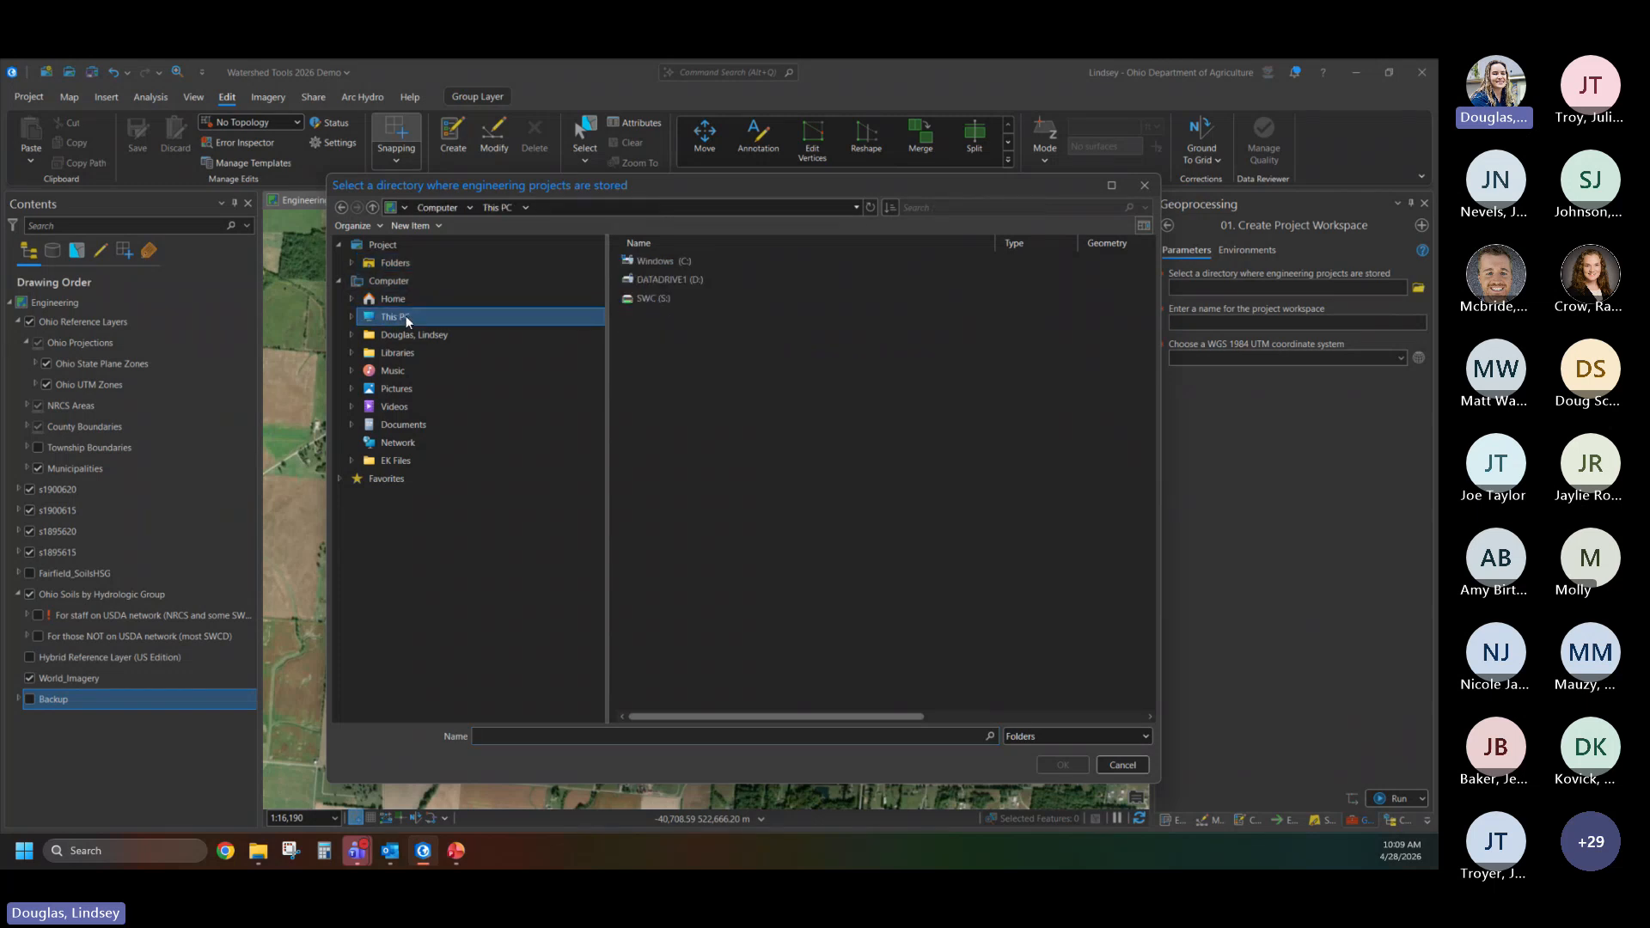
double_click(688, 259)
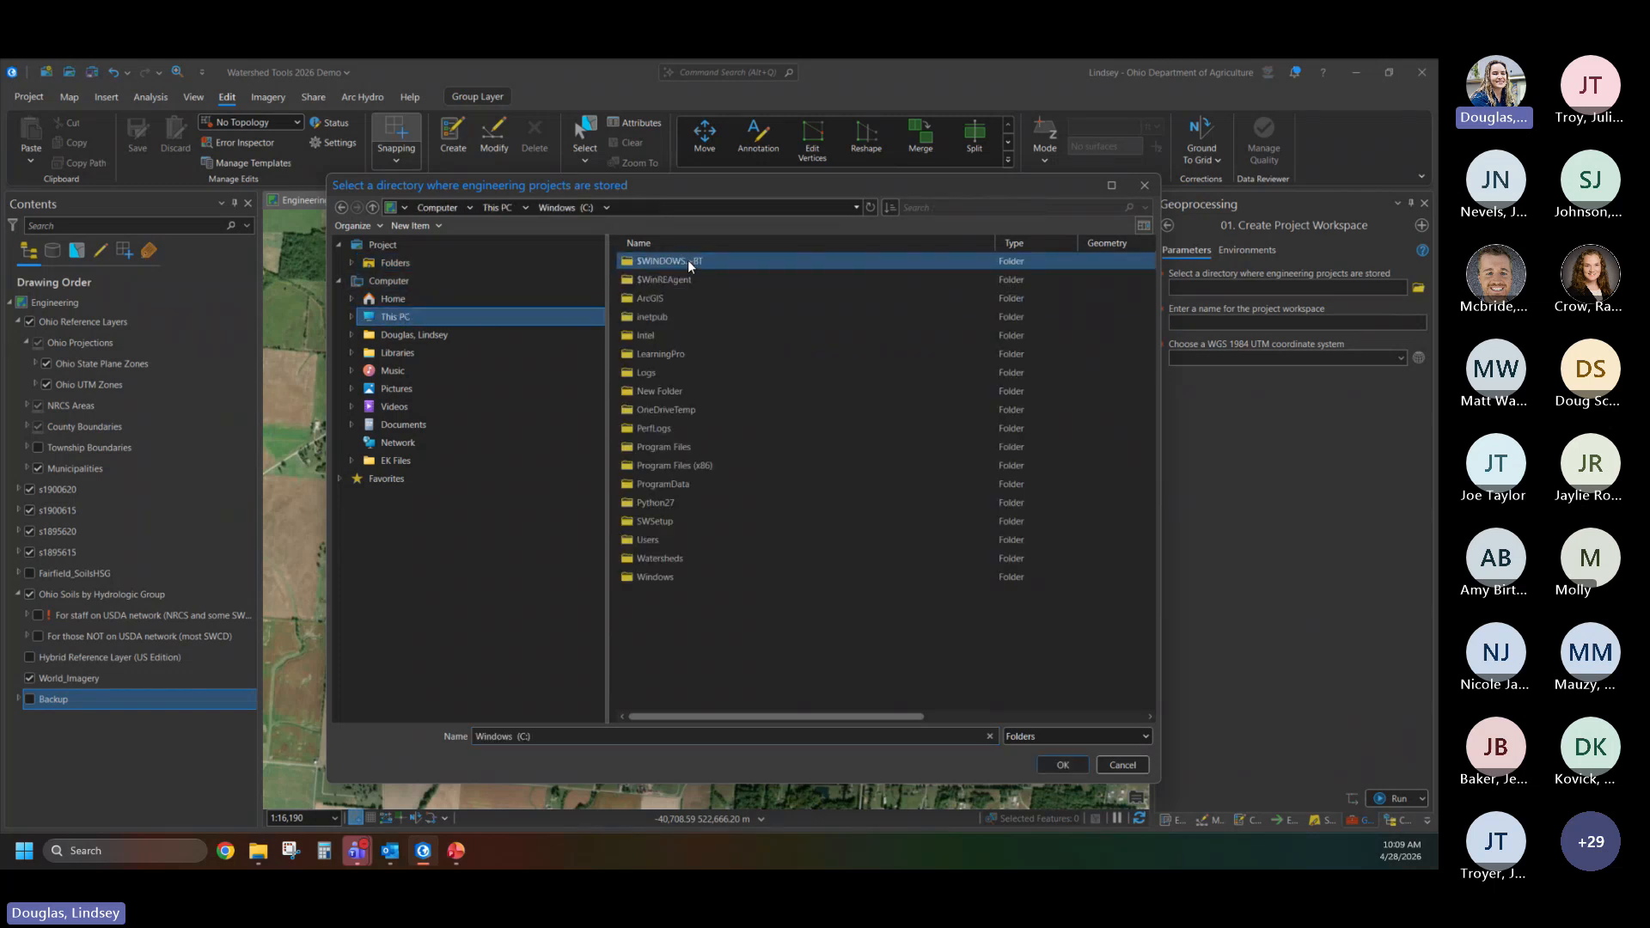
left_click(676, 559)
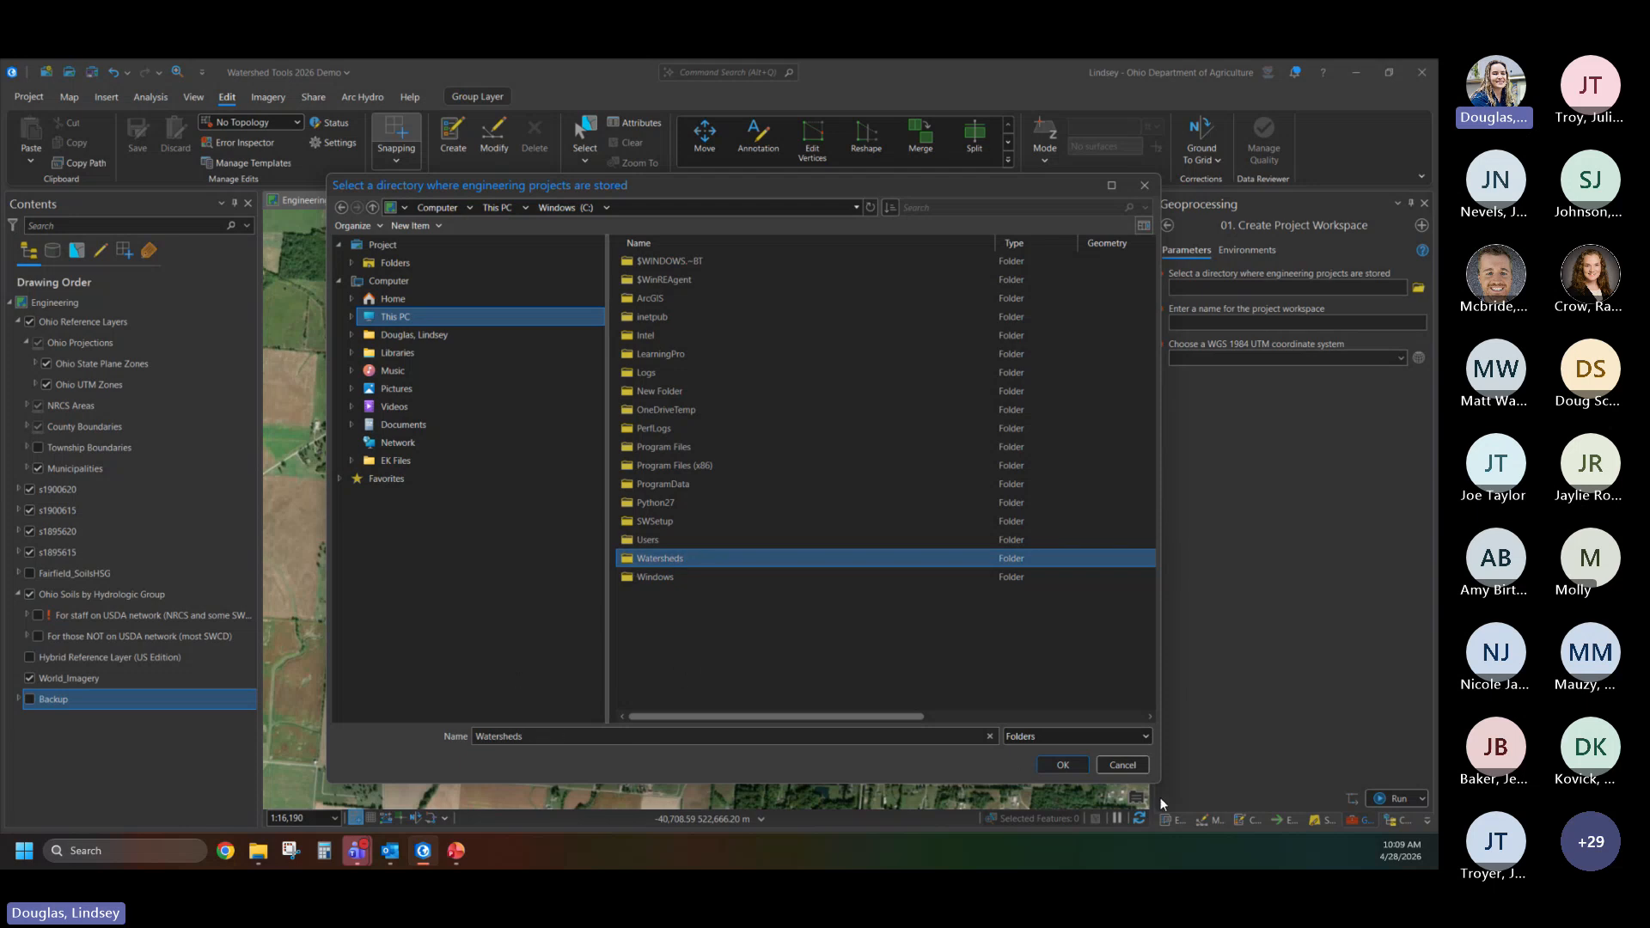
left_click(1070, 765)
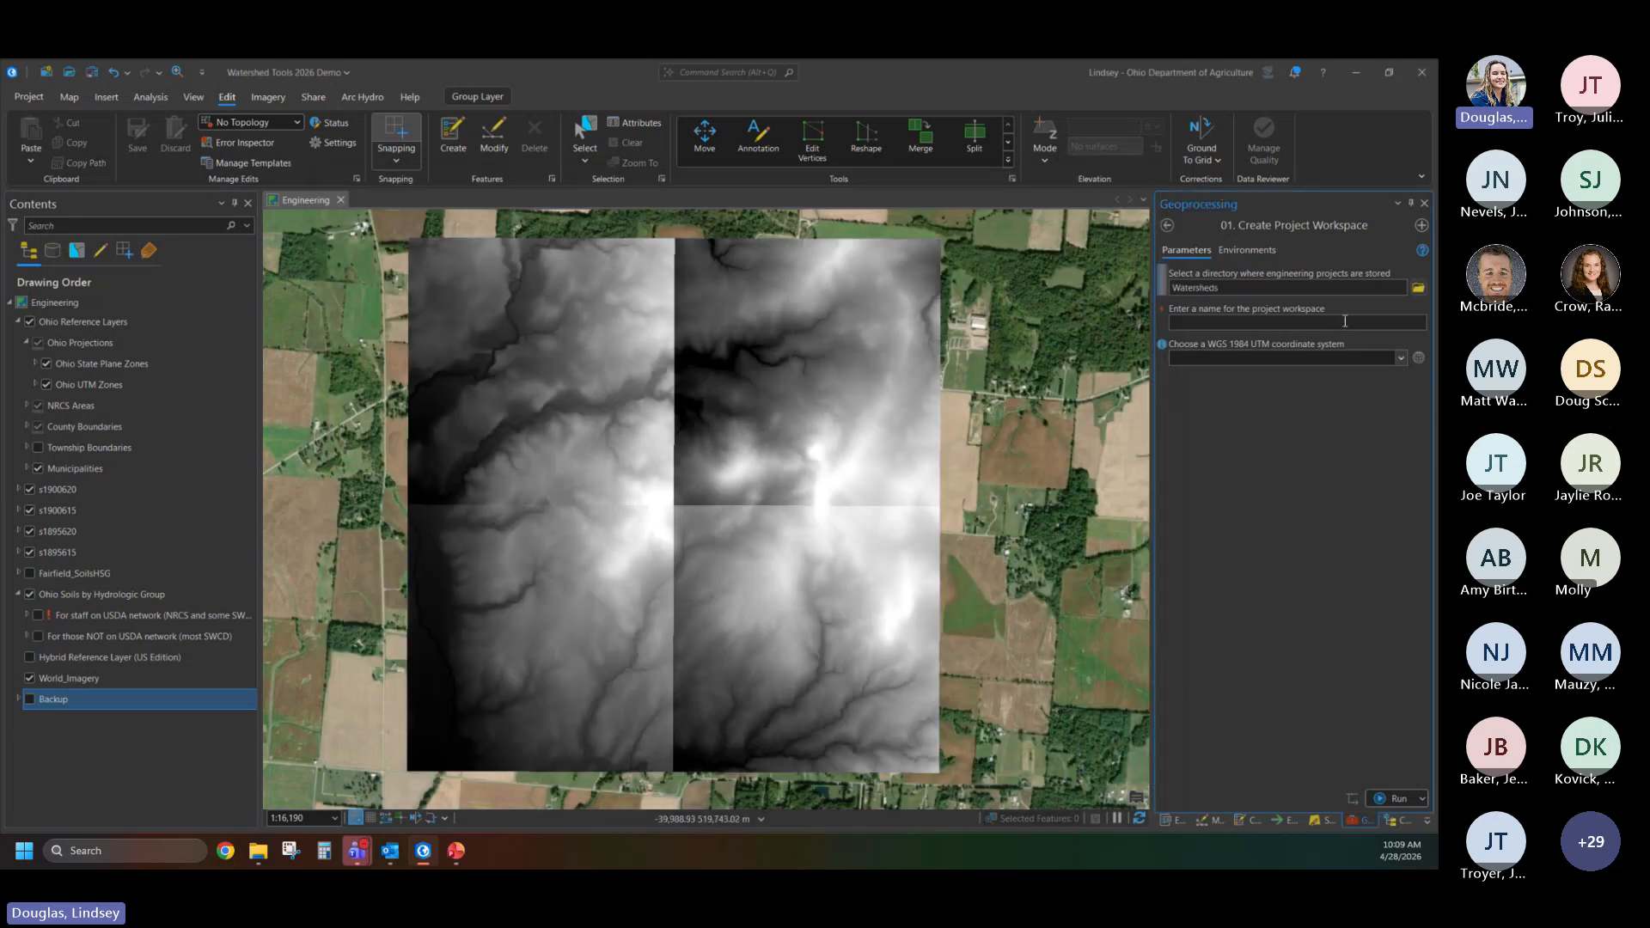
- Name the project workspace TDPWatershed2
left_click(1260, 324)
type("TDF")
type("Watersh")
type("ed2")
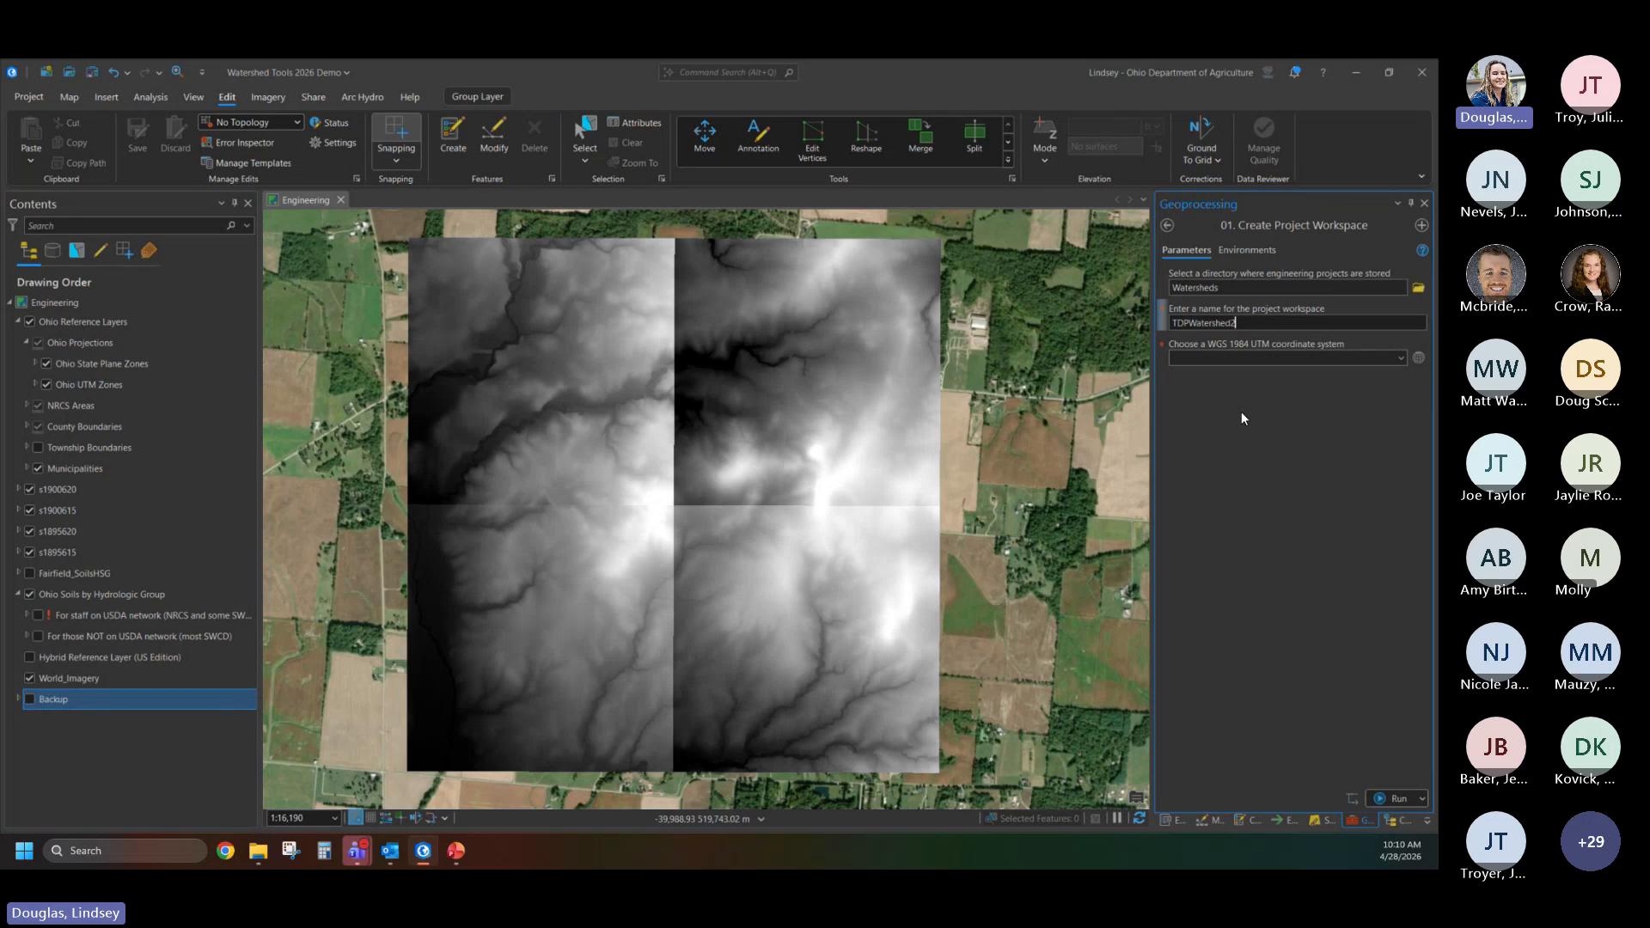
- Set the workspace coordinate system to WGS 1984 UTM Zone 17N from the favorites and run the Create Project Workspace tool
left_click(1419, 359)
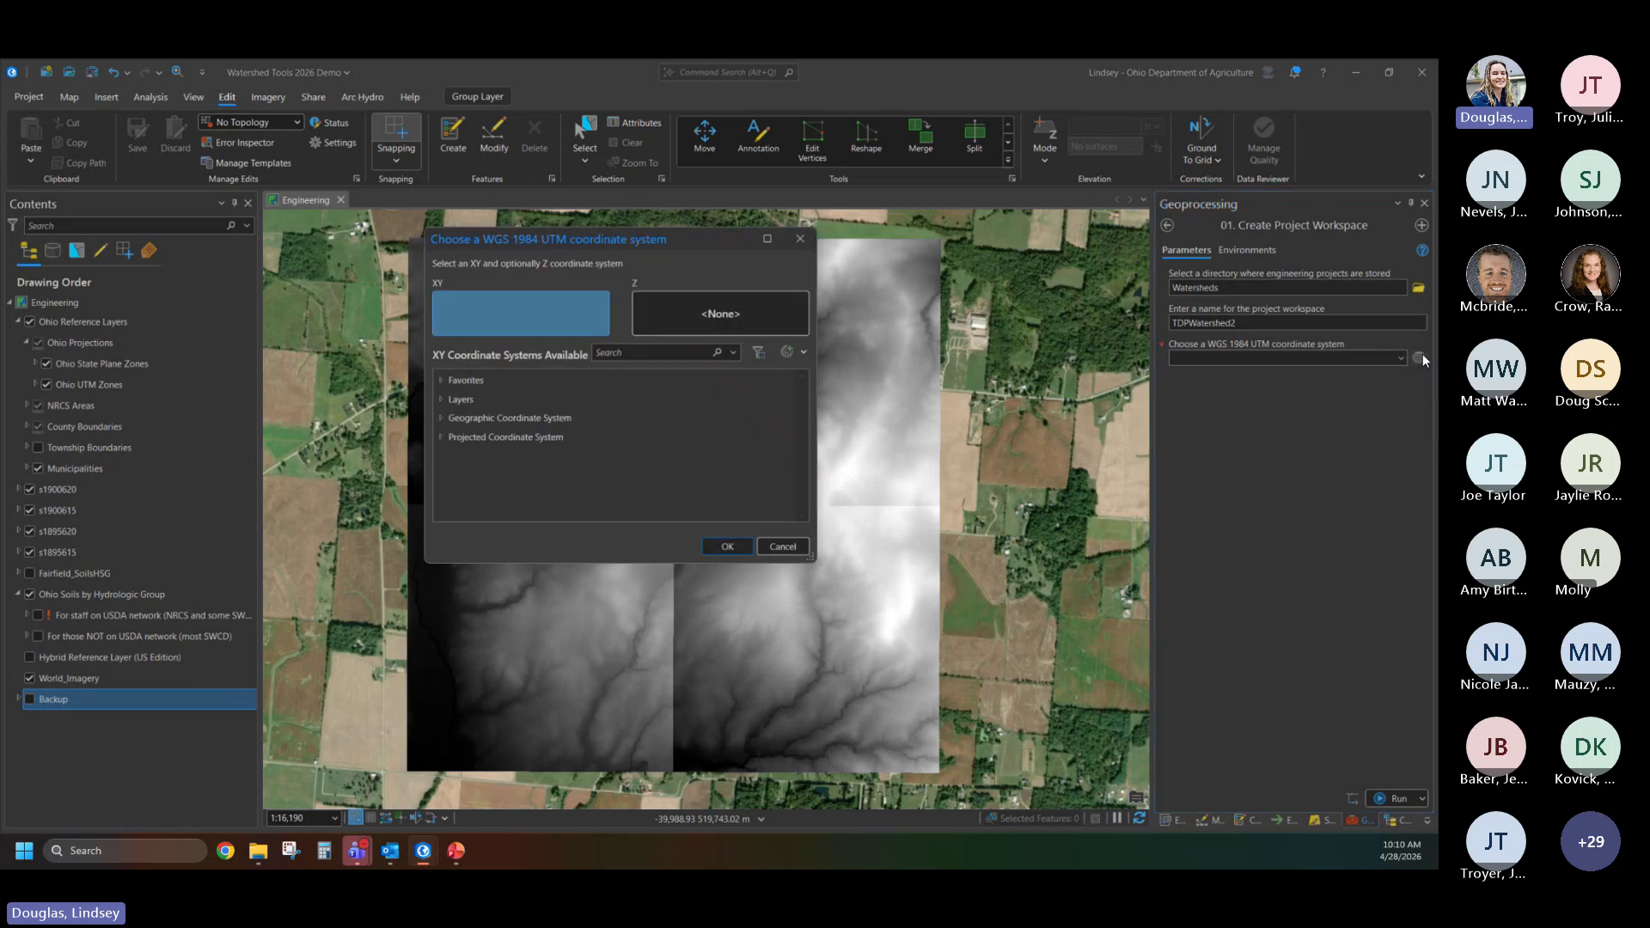
left_click(441, 379)
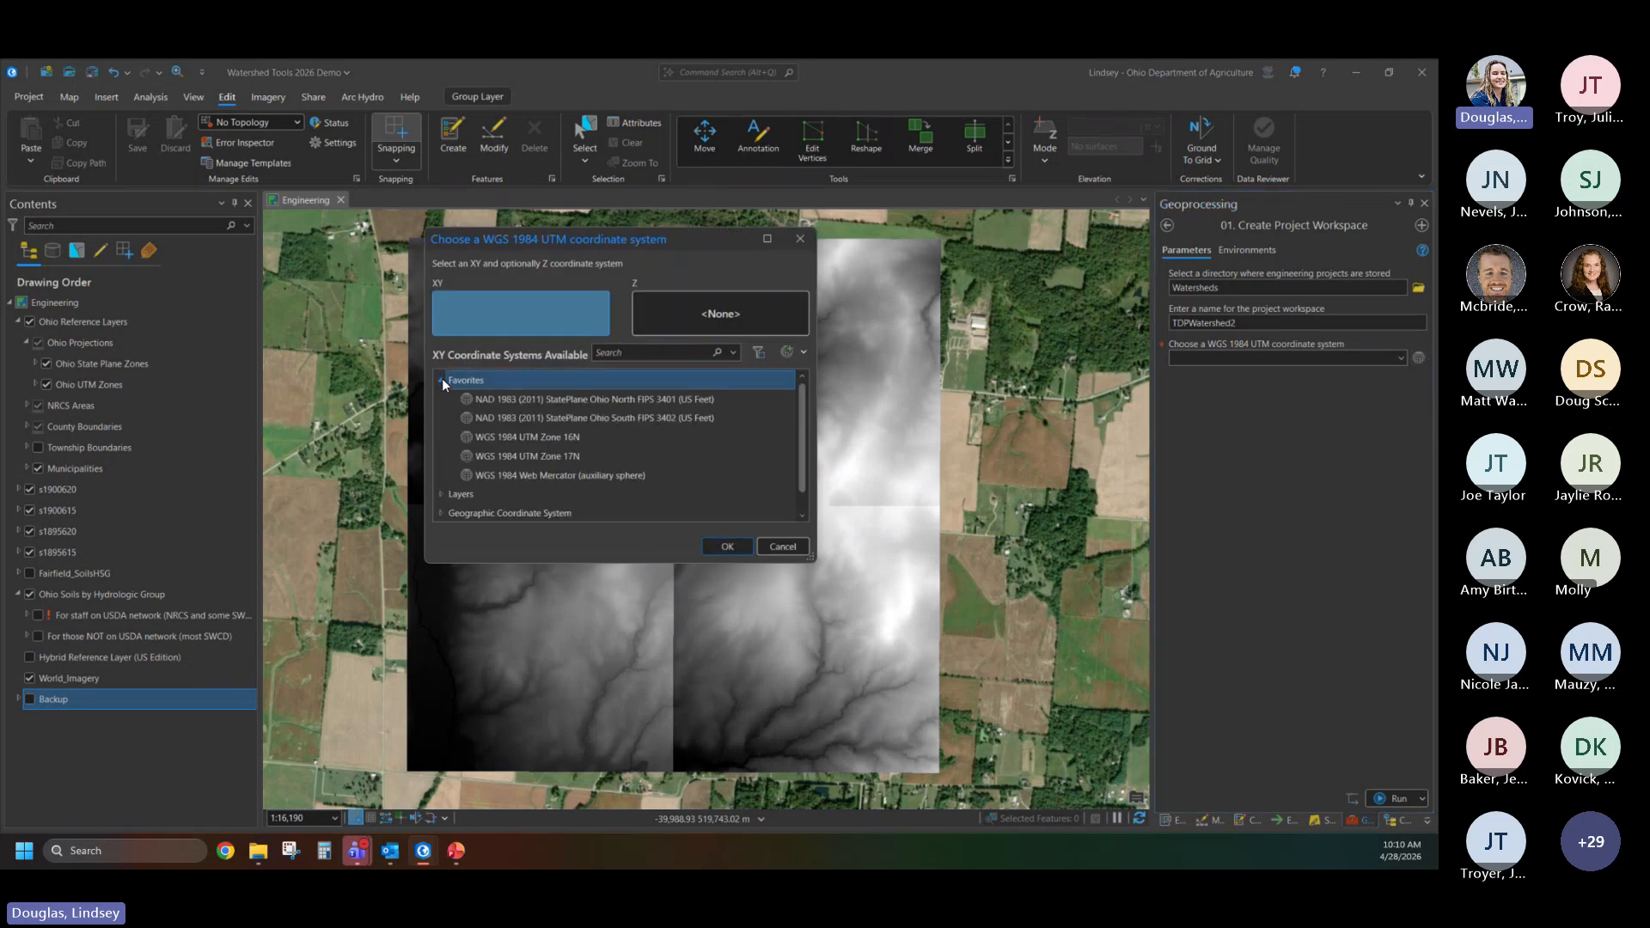
left_click(523, 458)
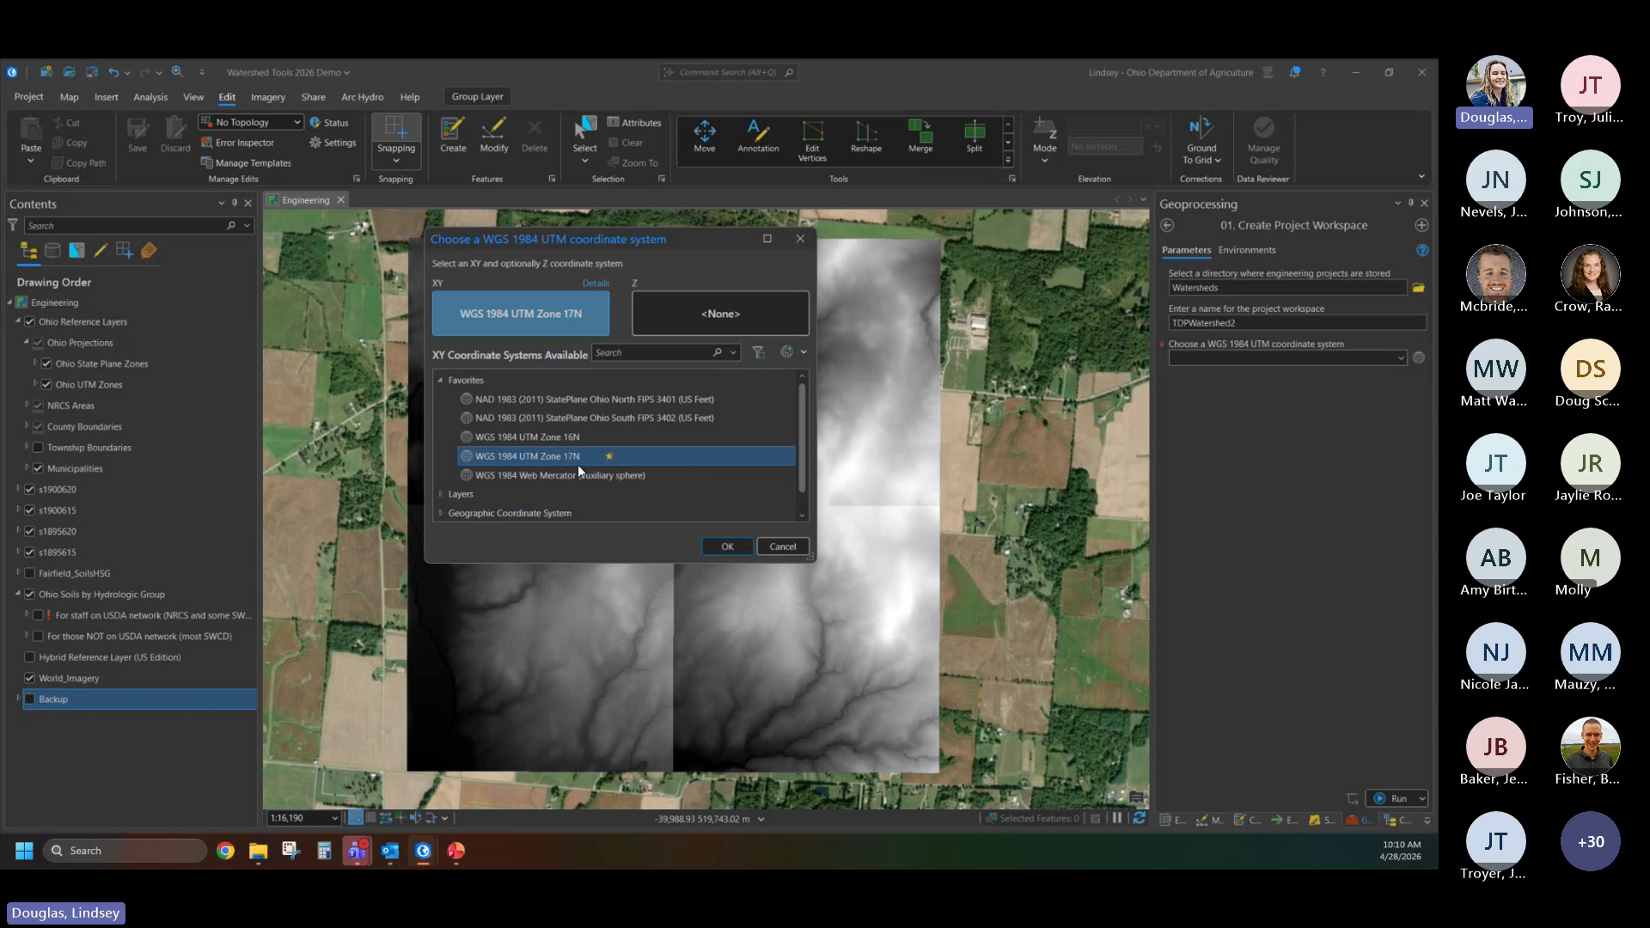
left_click(725, 547)
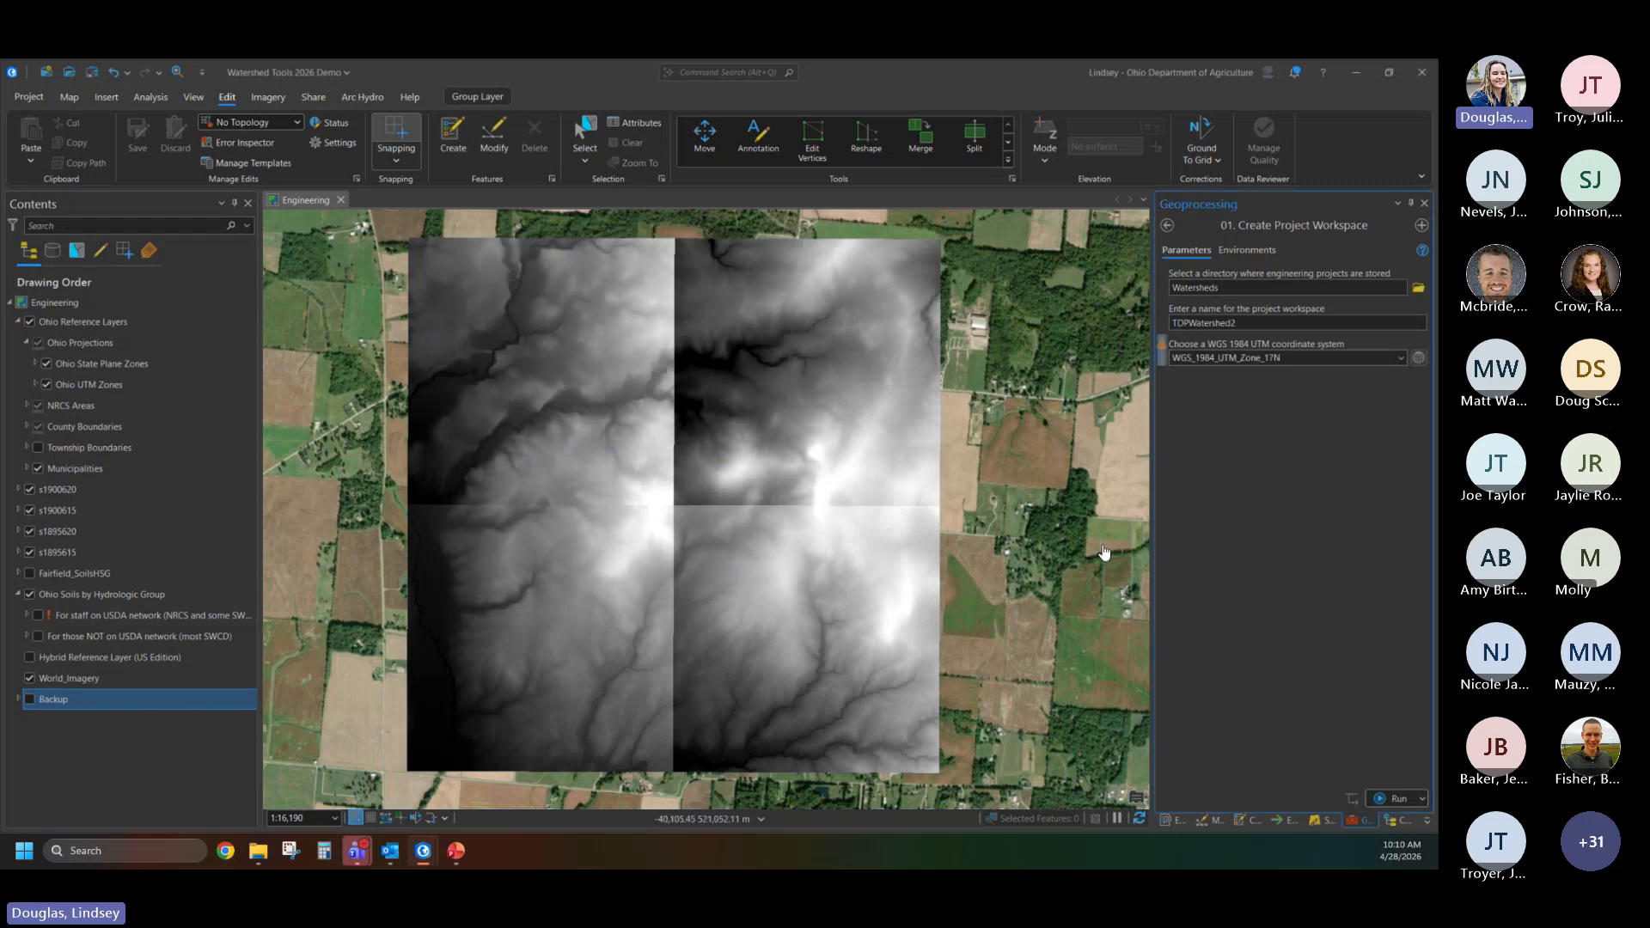
left_click(1394, 792)
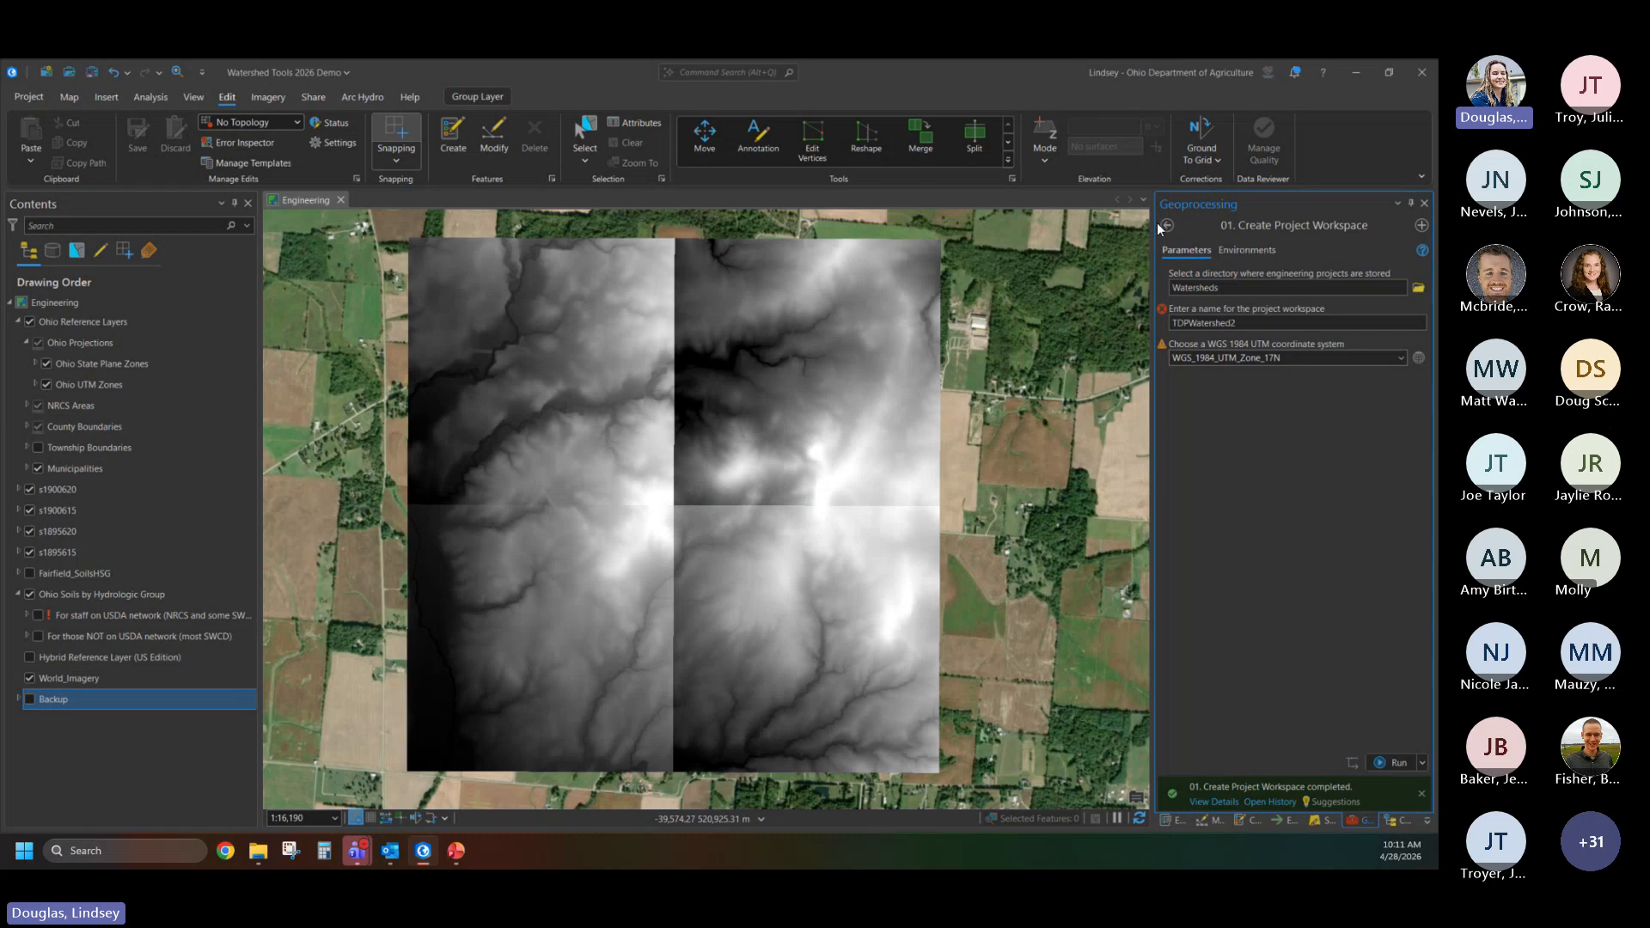
- Open the Create AOI tool and set its existing project workspace to the TDPWatershed2 folder in C:\Watersheds
left_click(1167, 224)
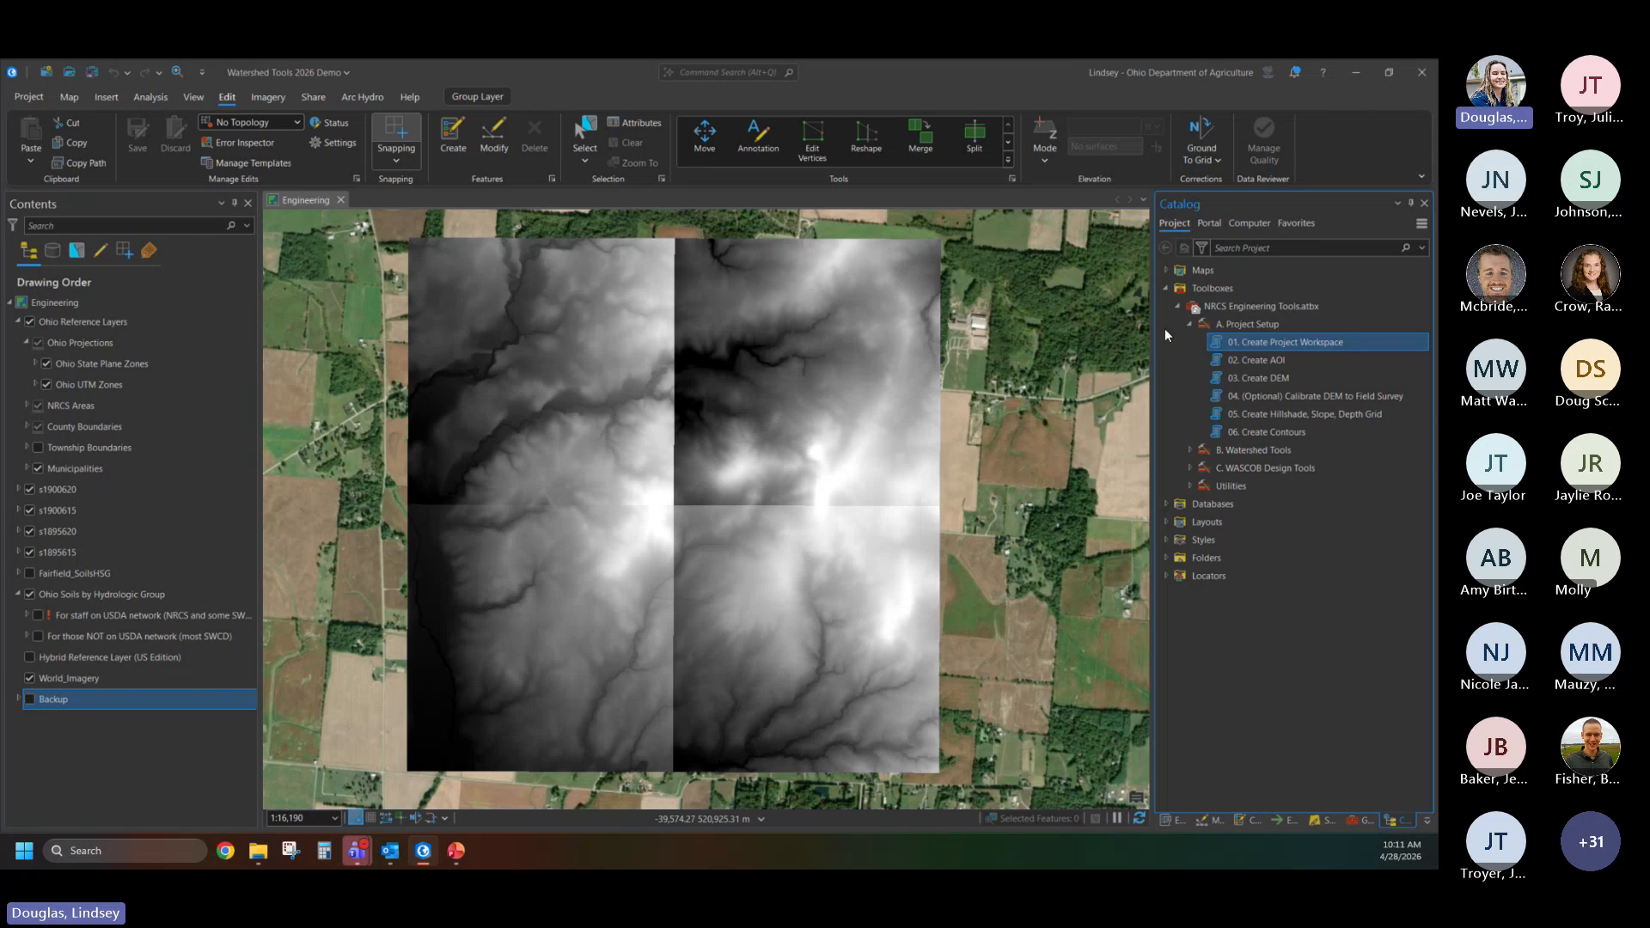
double_click(1277, 362)
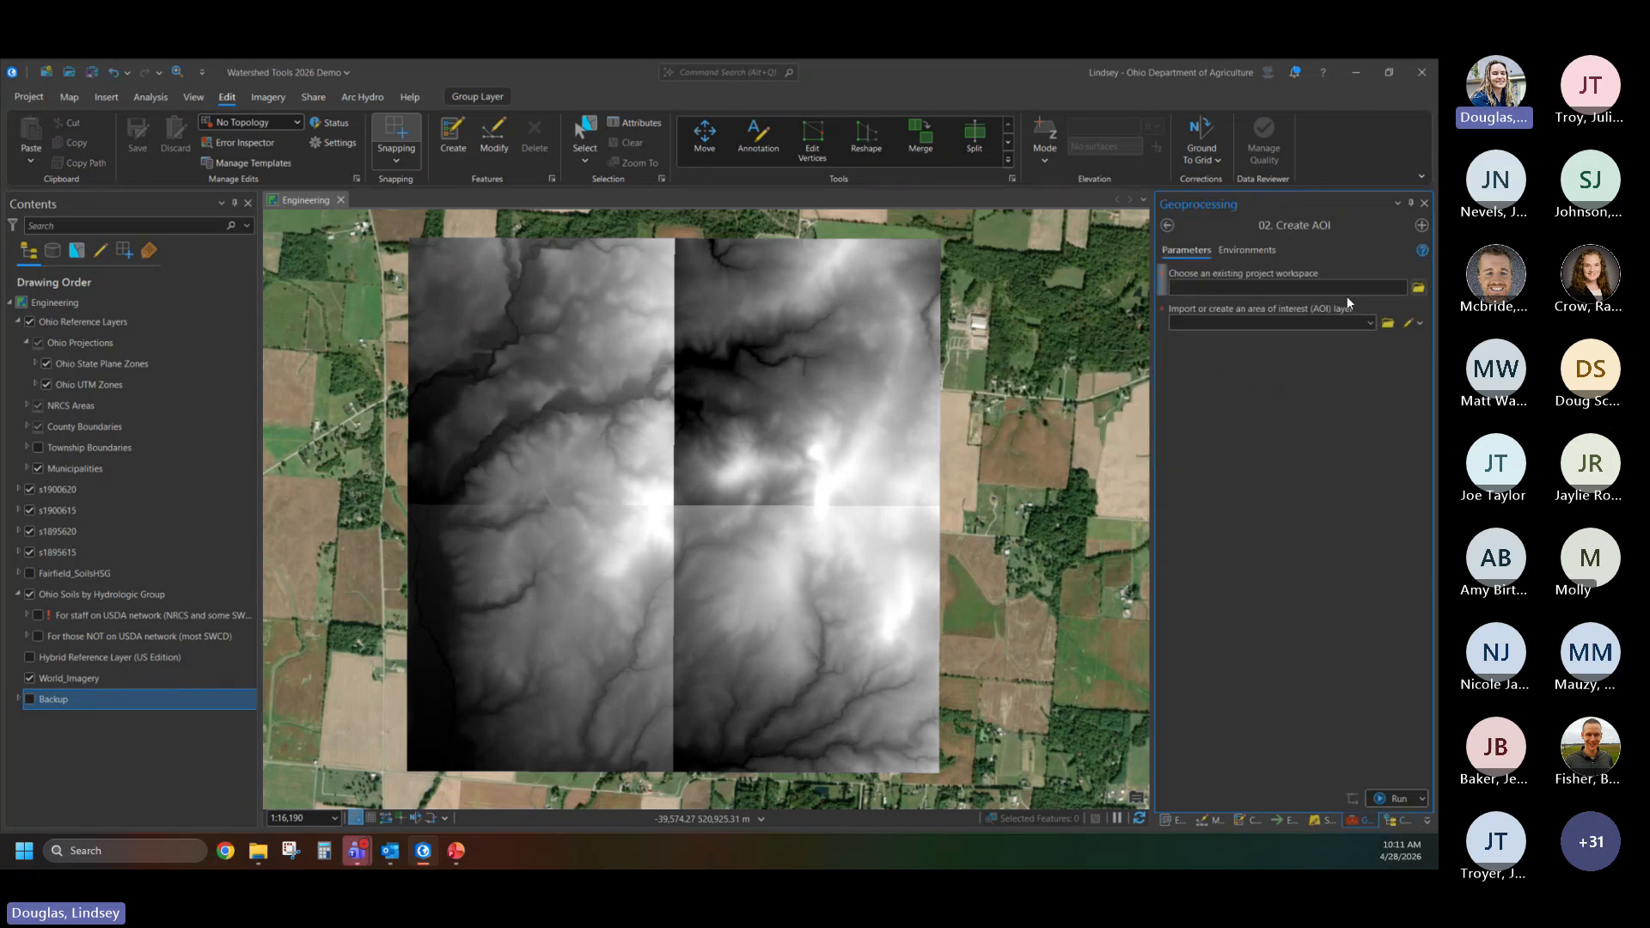
left_click(1418, 289)
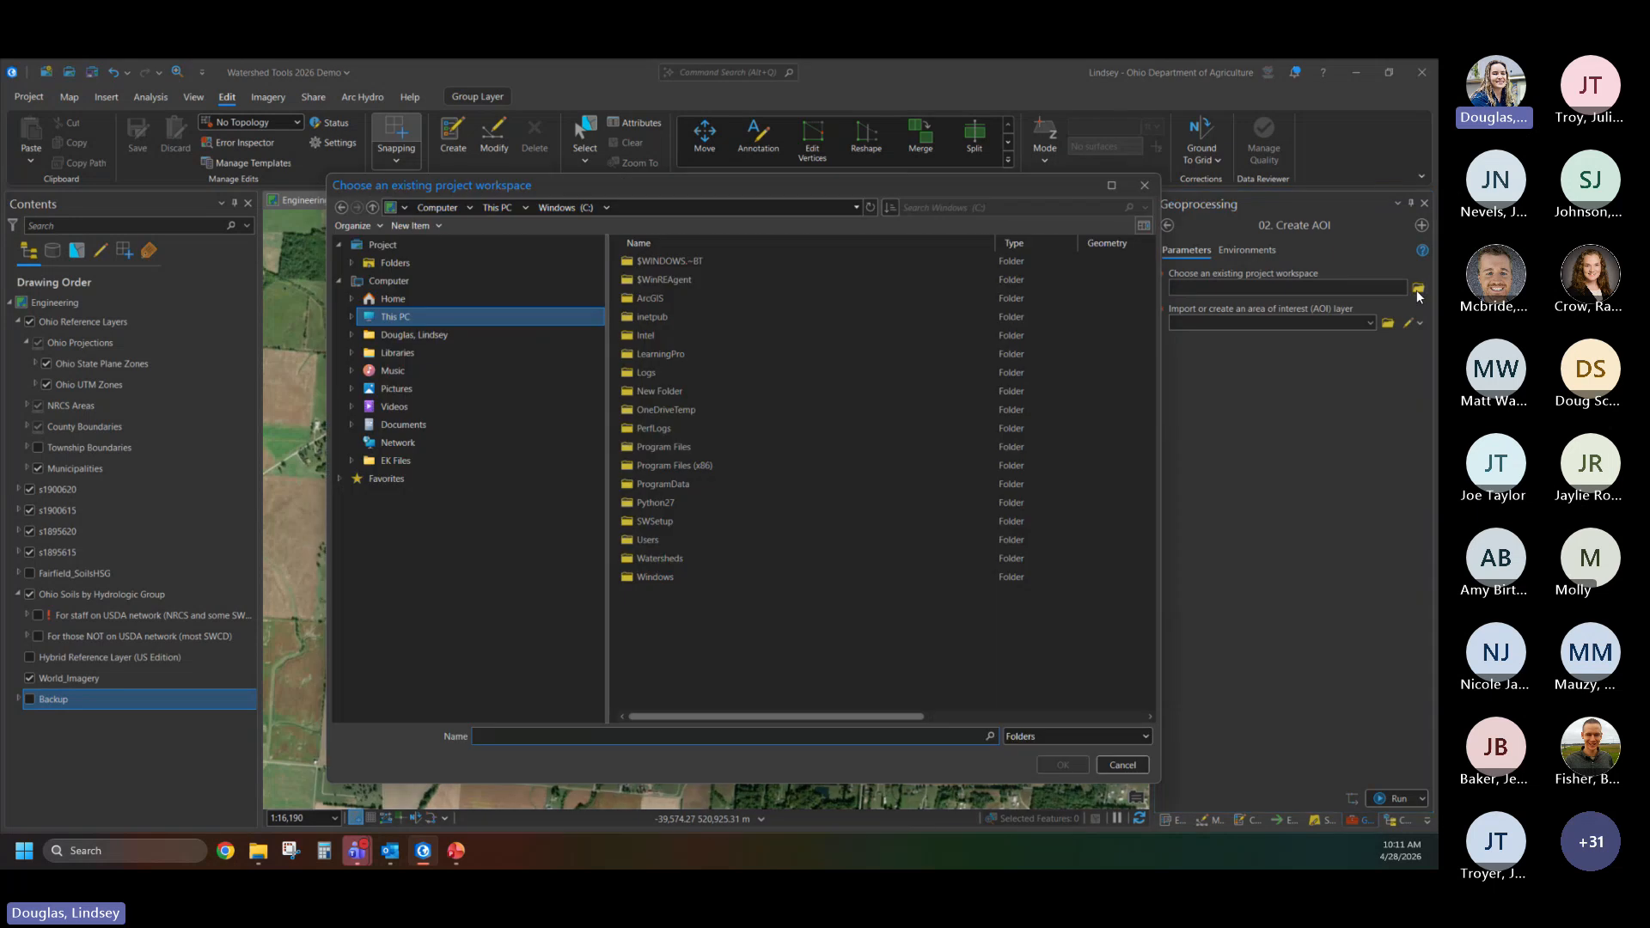
left_click(410, 316)
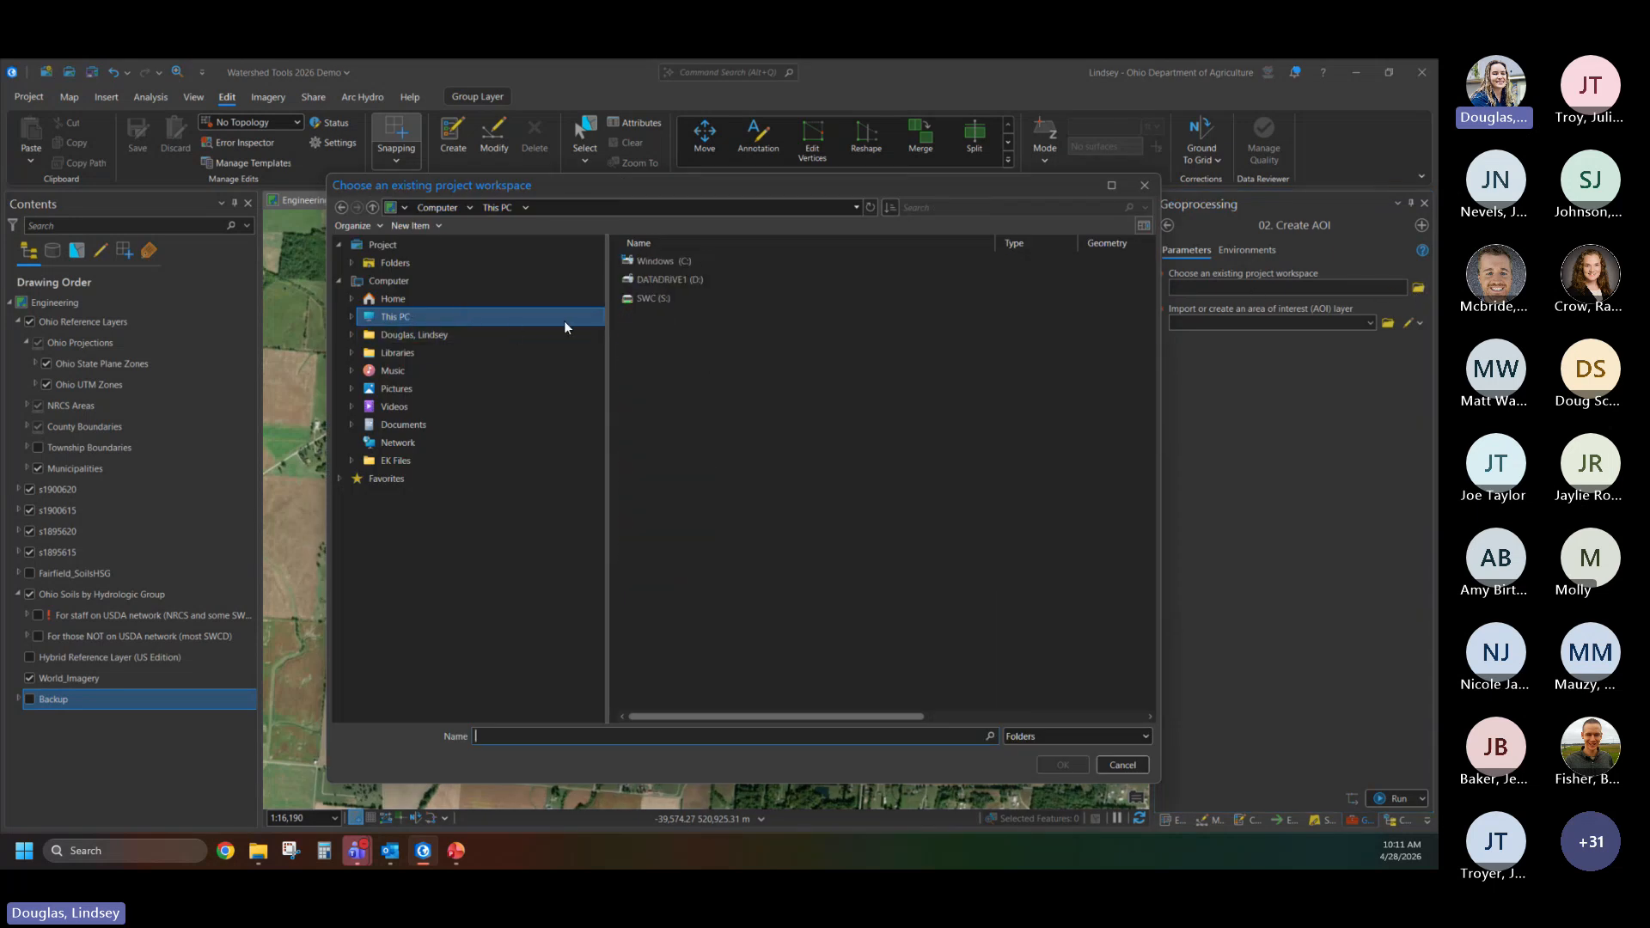
double_click(698, 263)
left_click(678, 559)
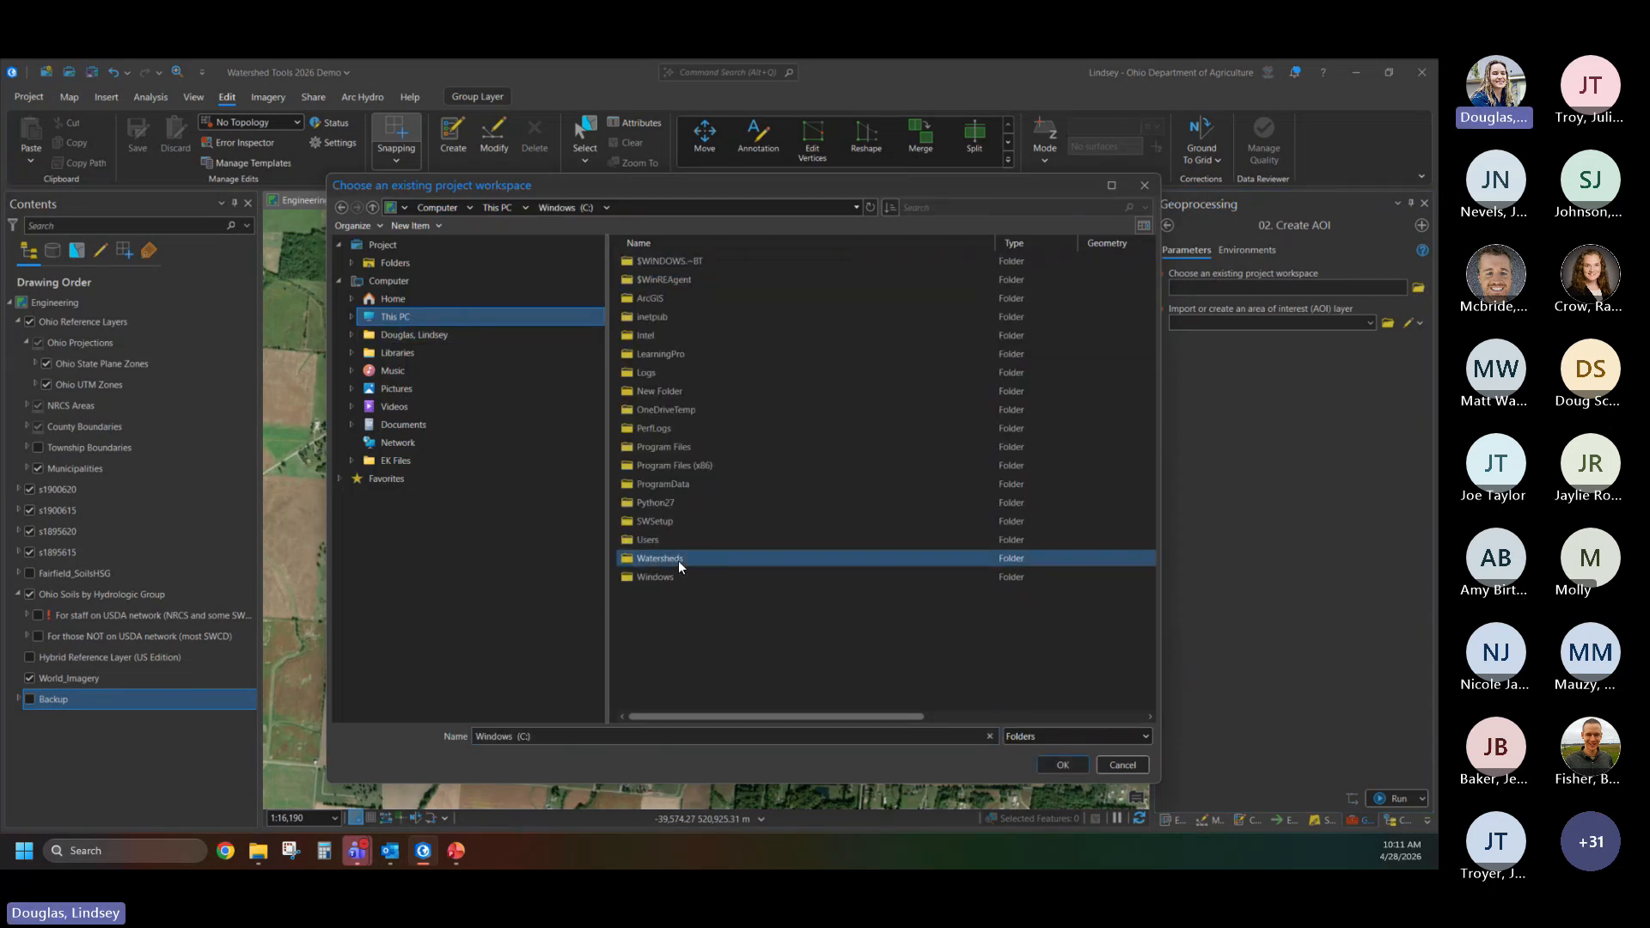
double_click(678, 559)
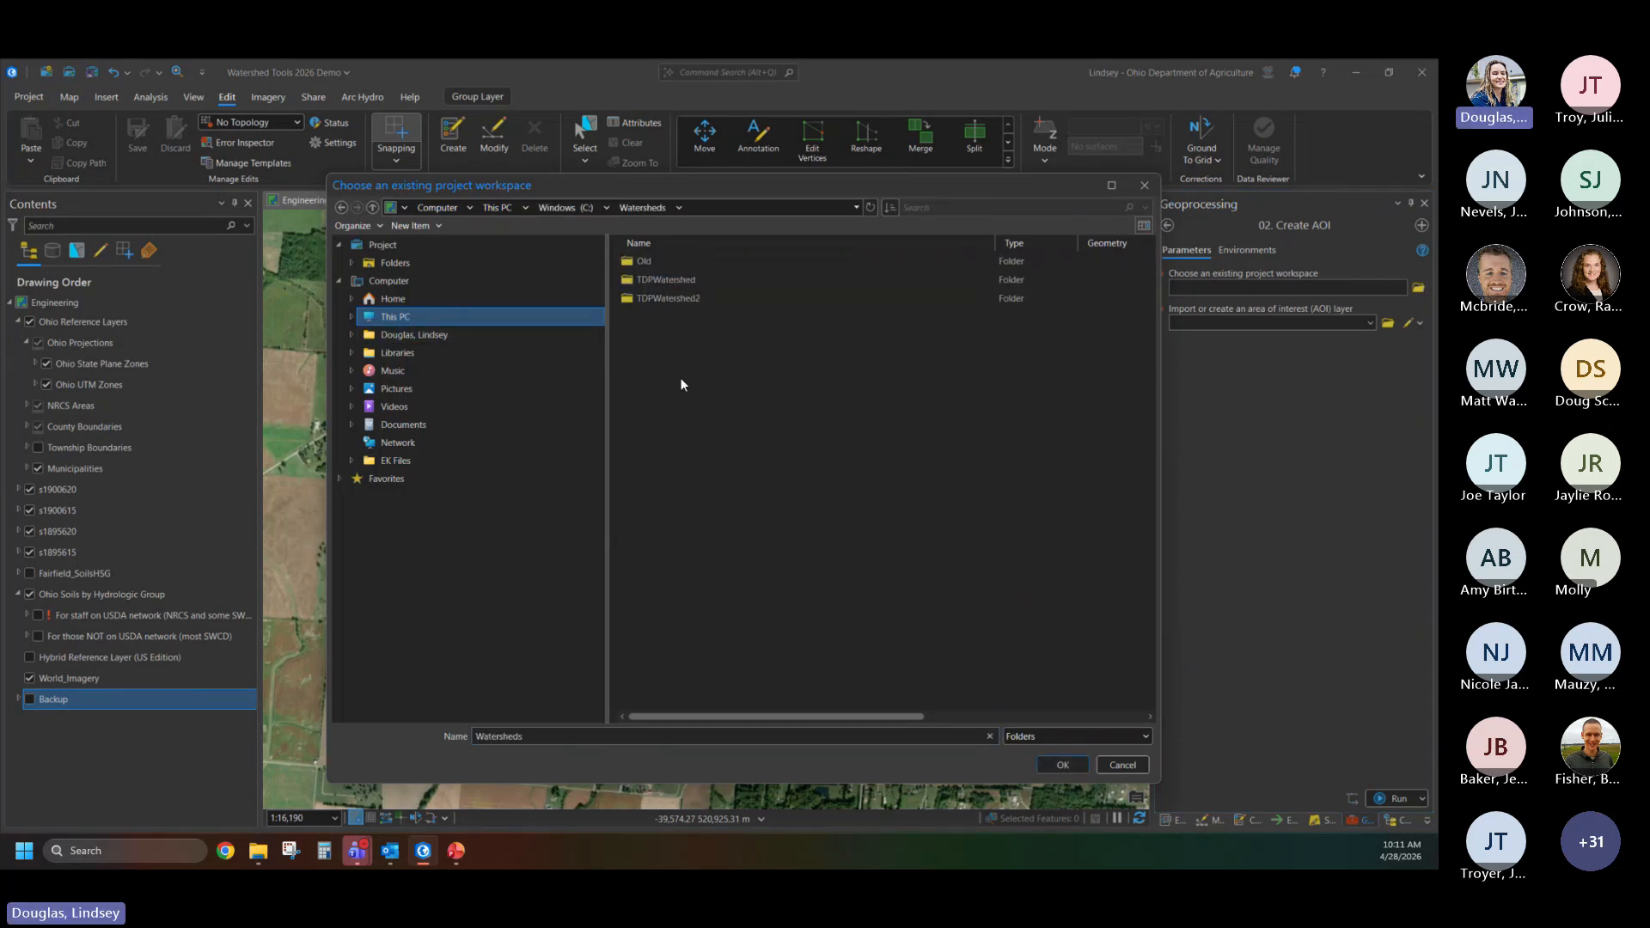
left_click(682, 300)
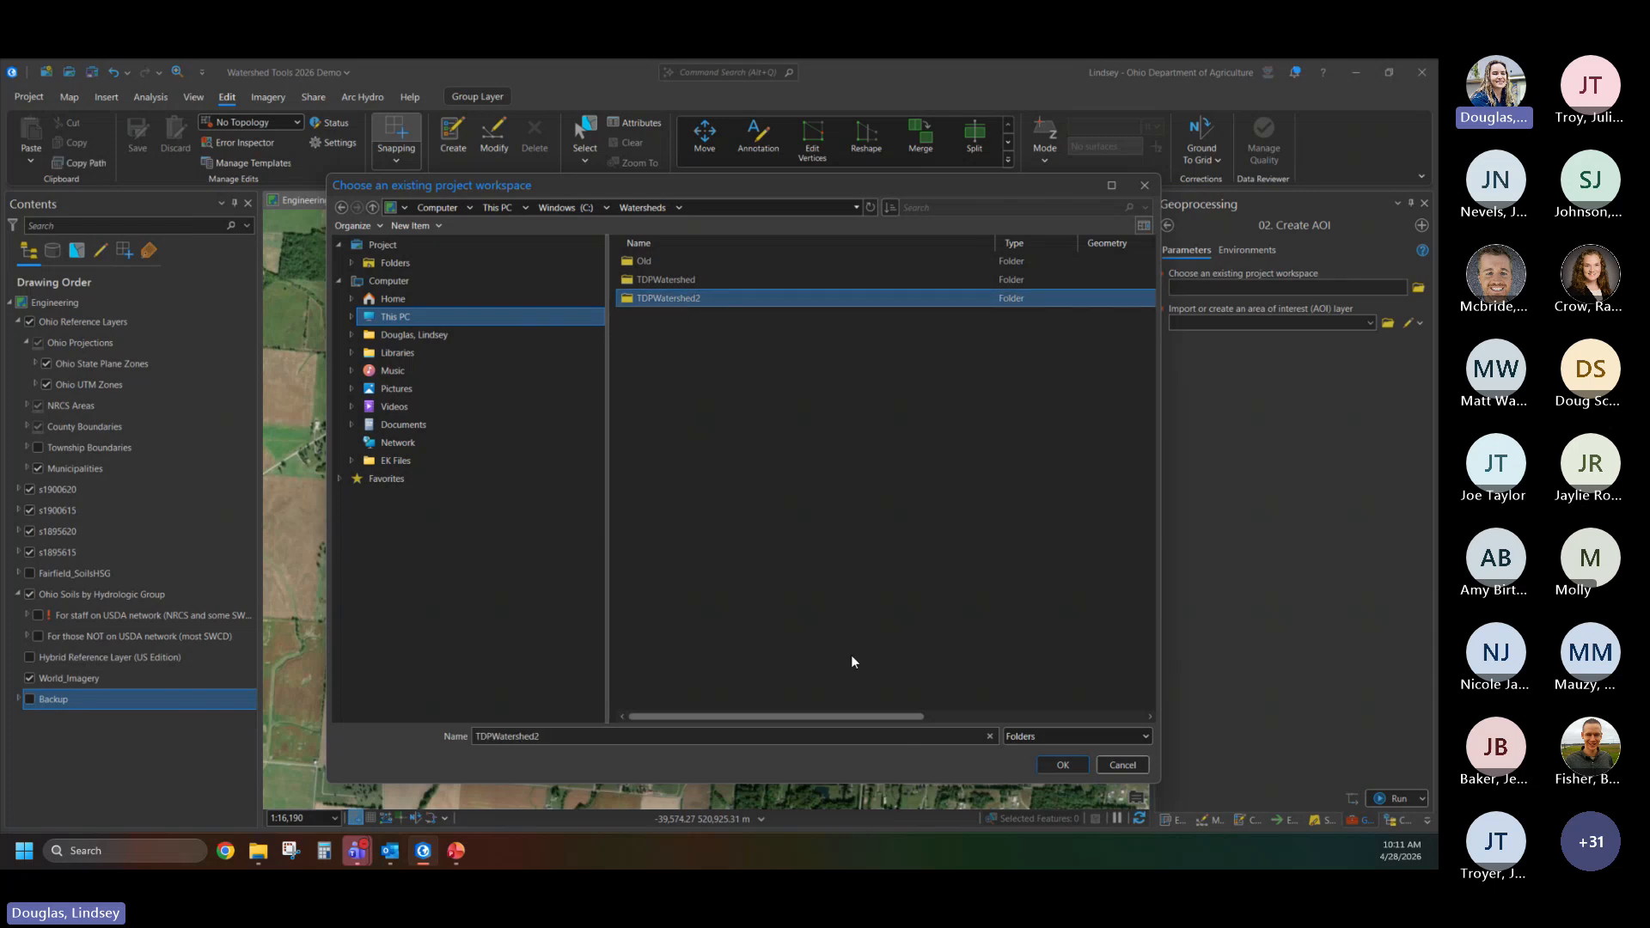
left_click(1063, 765)
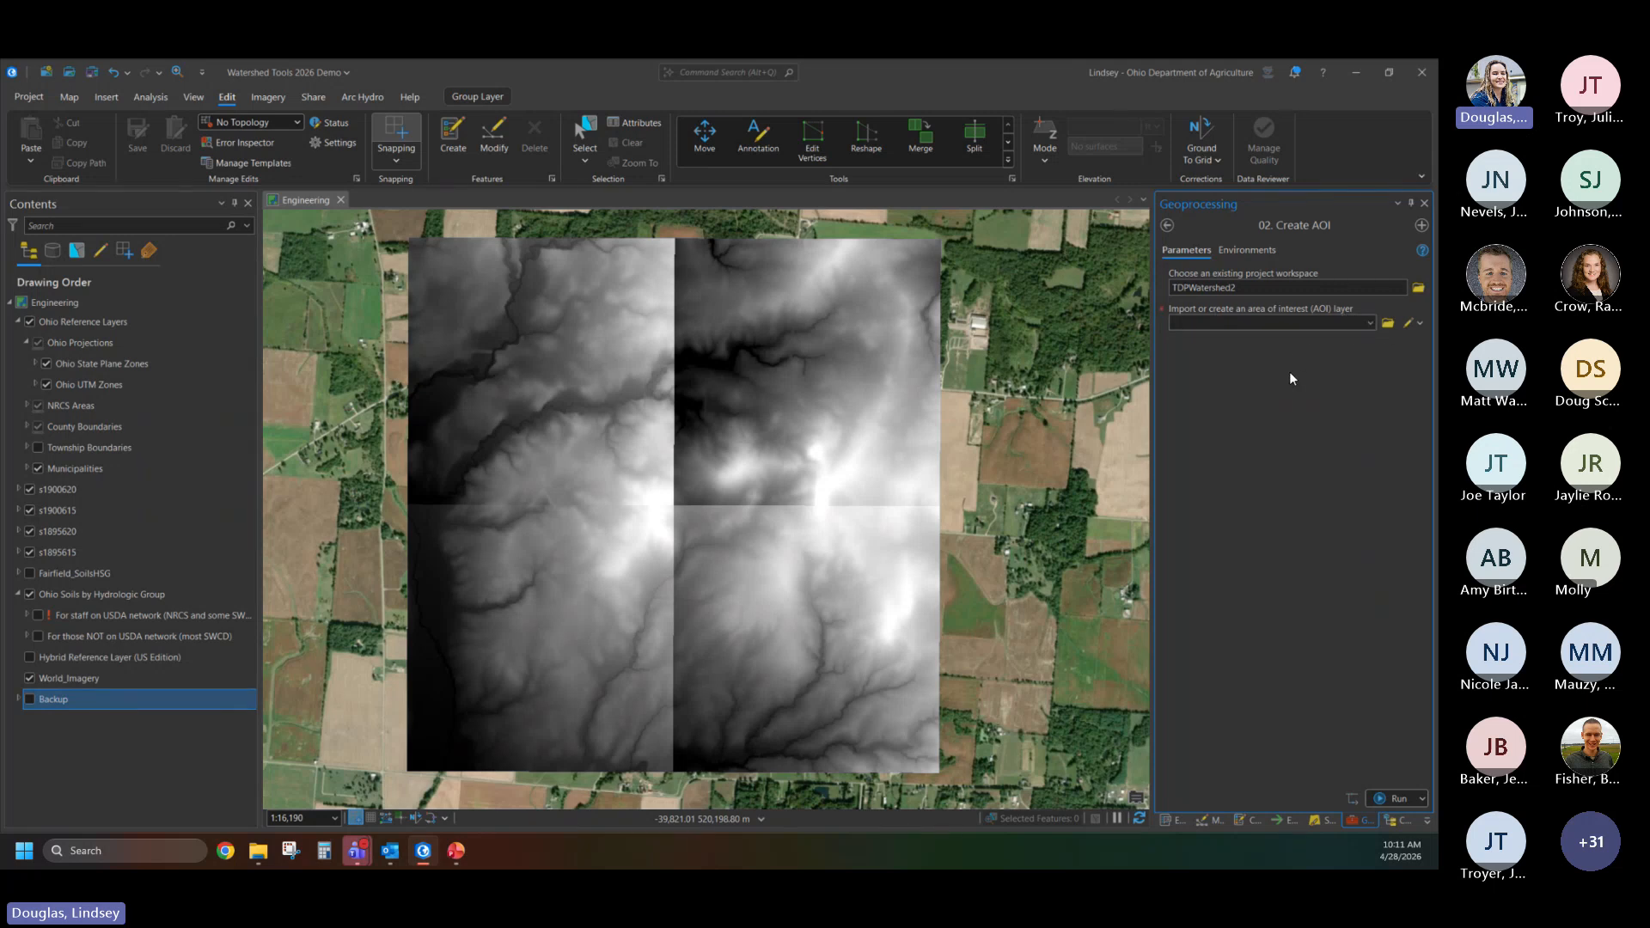
- Draw a four-corner AOI polygon of about 2,129 acres just inside the outer edges of the four elevation tiles and run Create AOI
left_click(1414, 322)
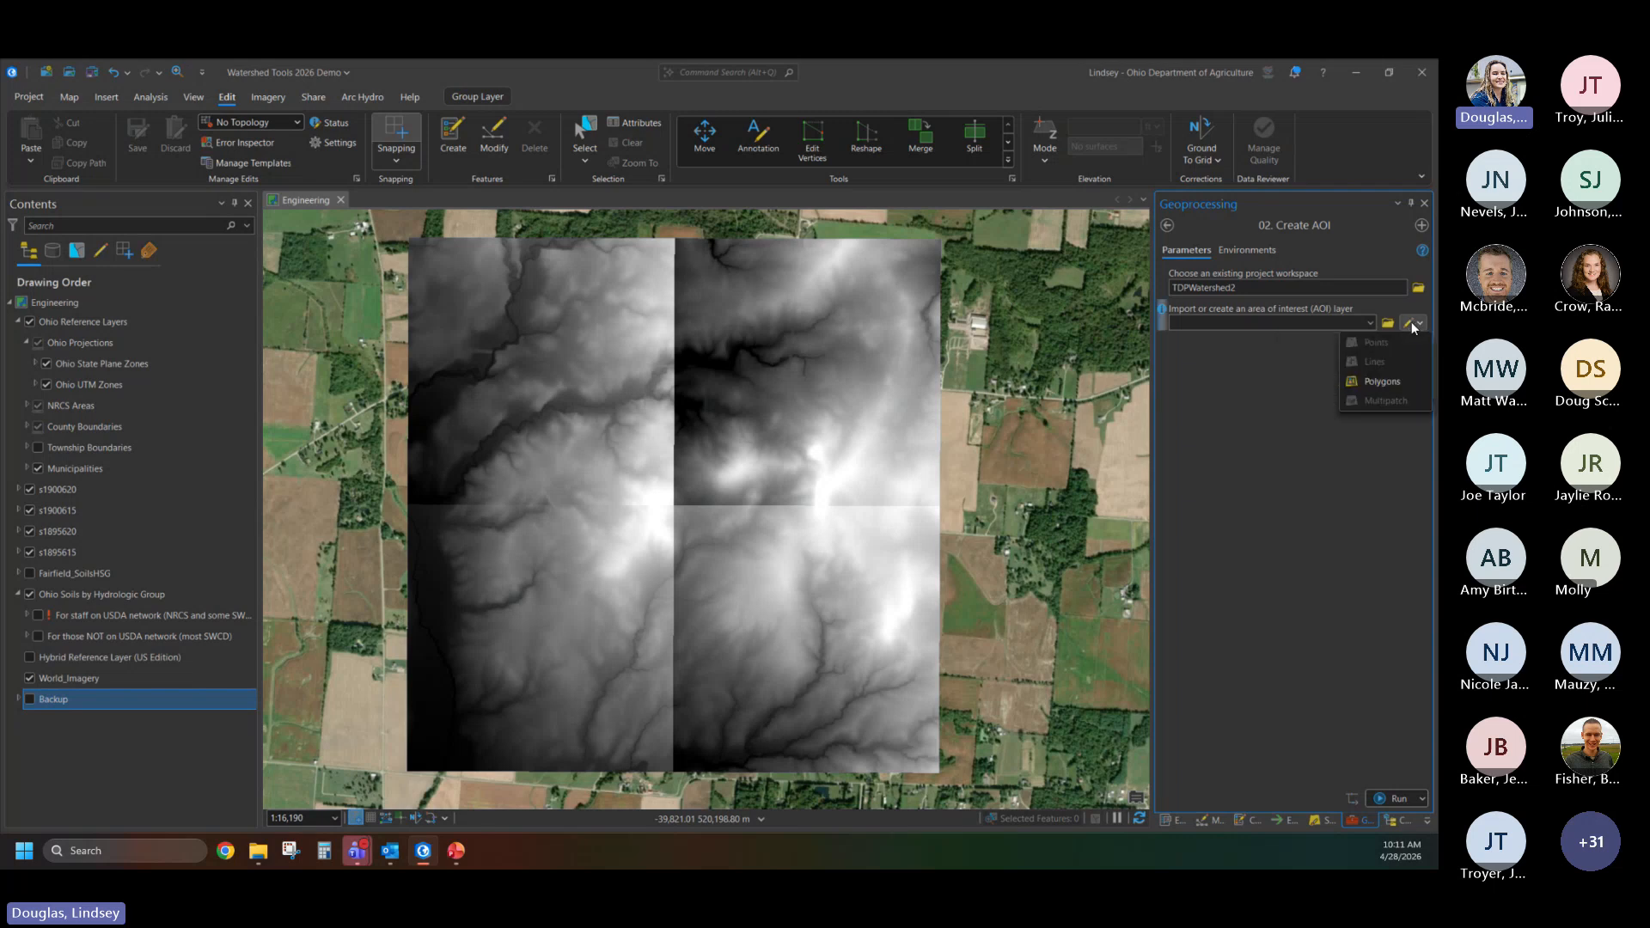
left_click(1379, 381)
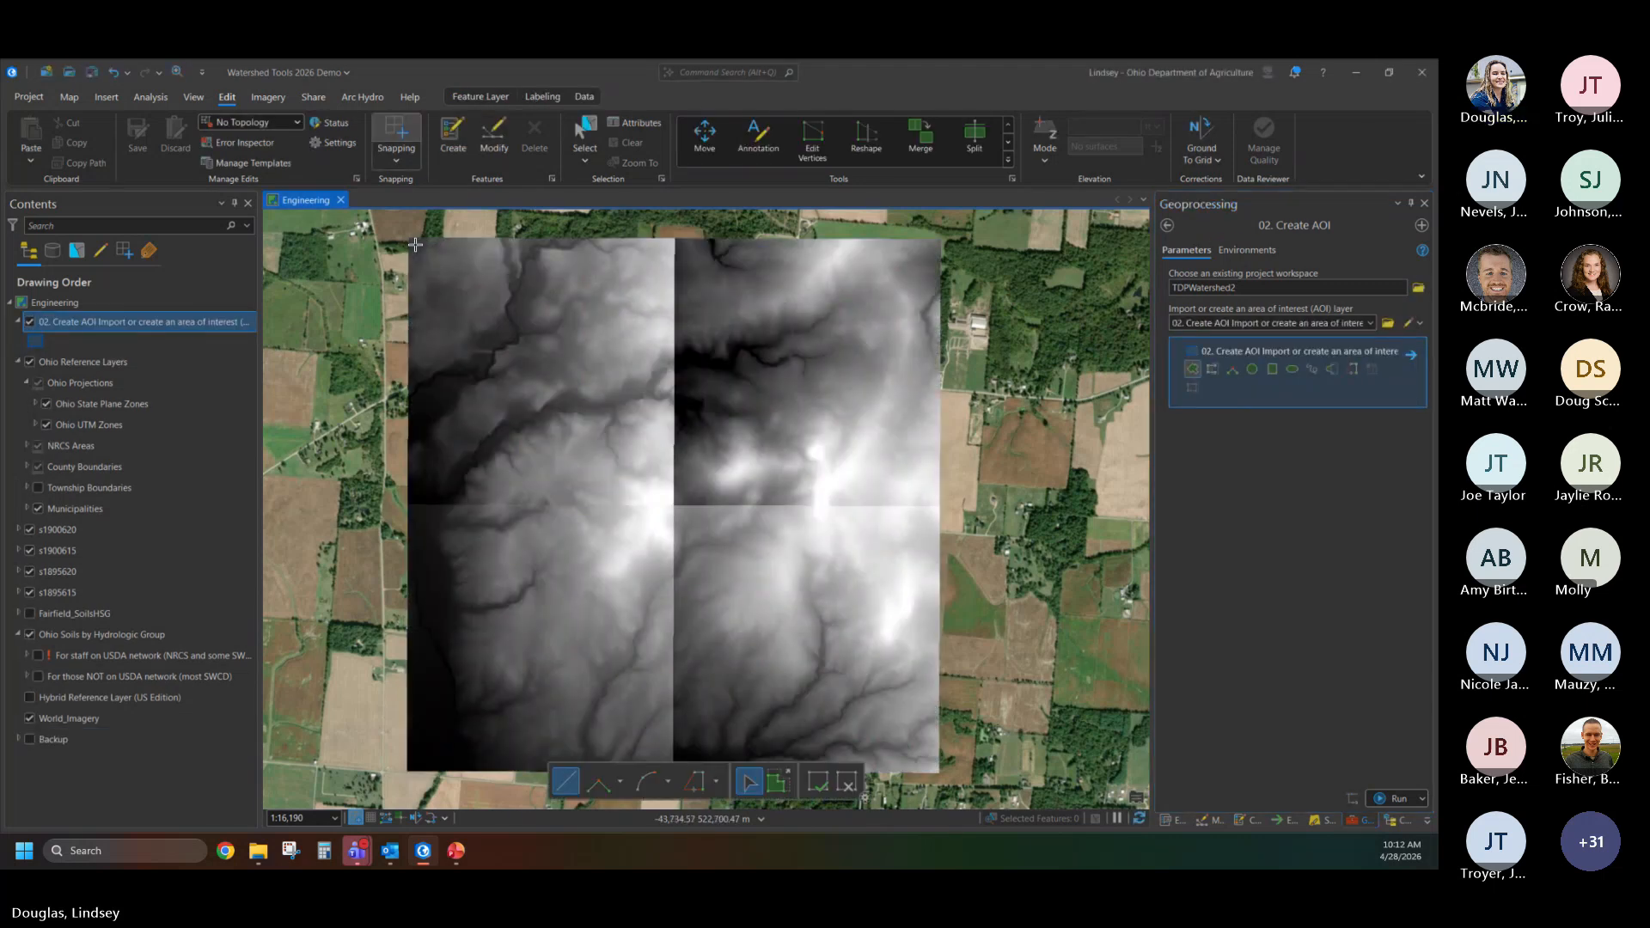
left_click(415, 245)
left_click(928, 247)
left_click(926, 767)
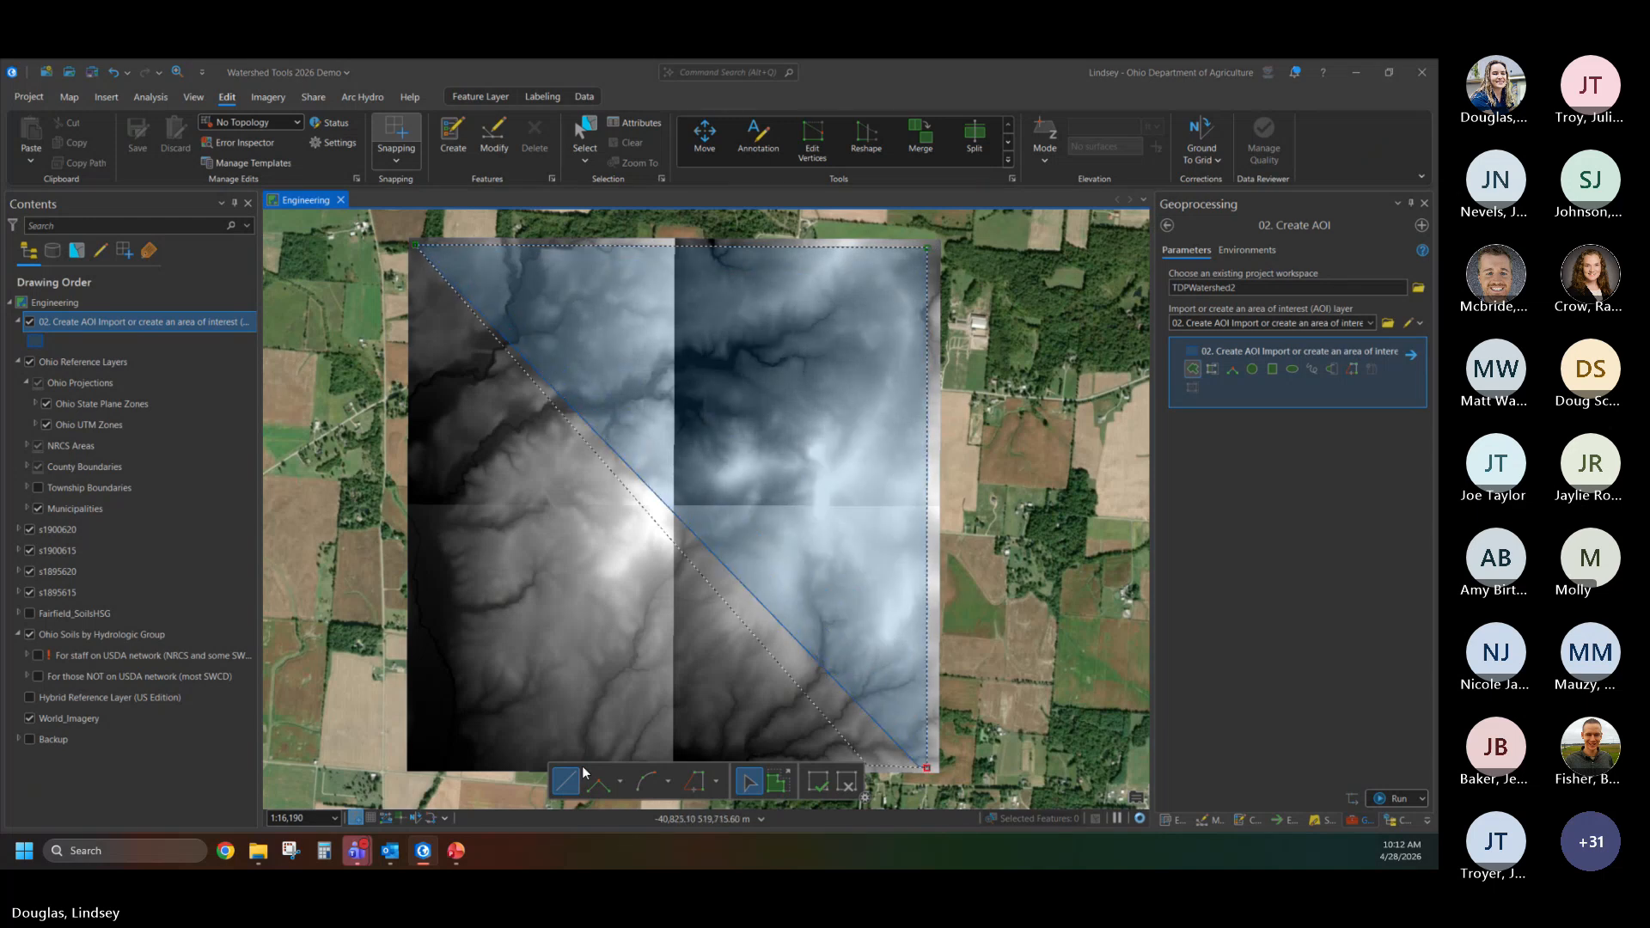
double_click(418, 757)
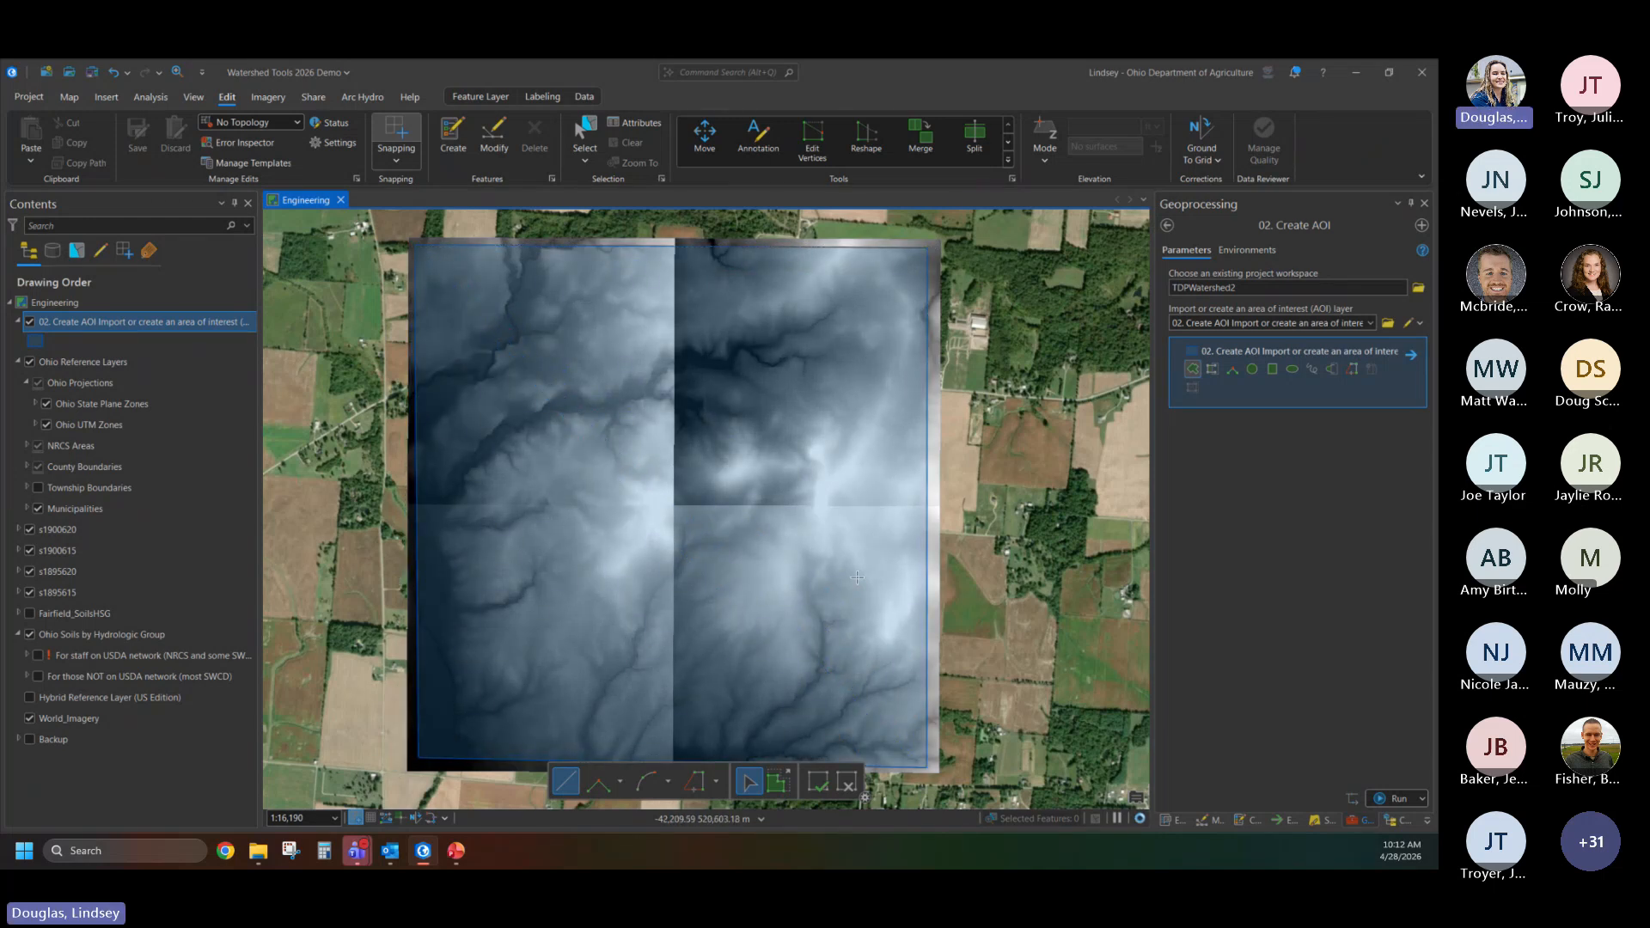
left_click(1388, 799)
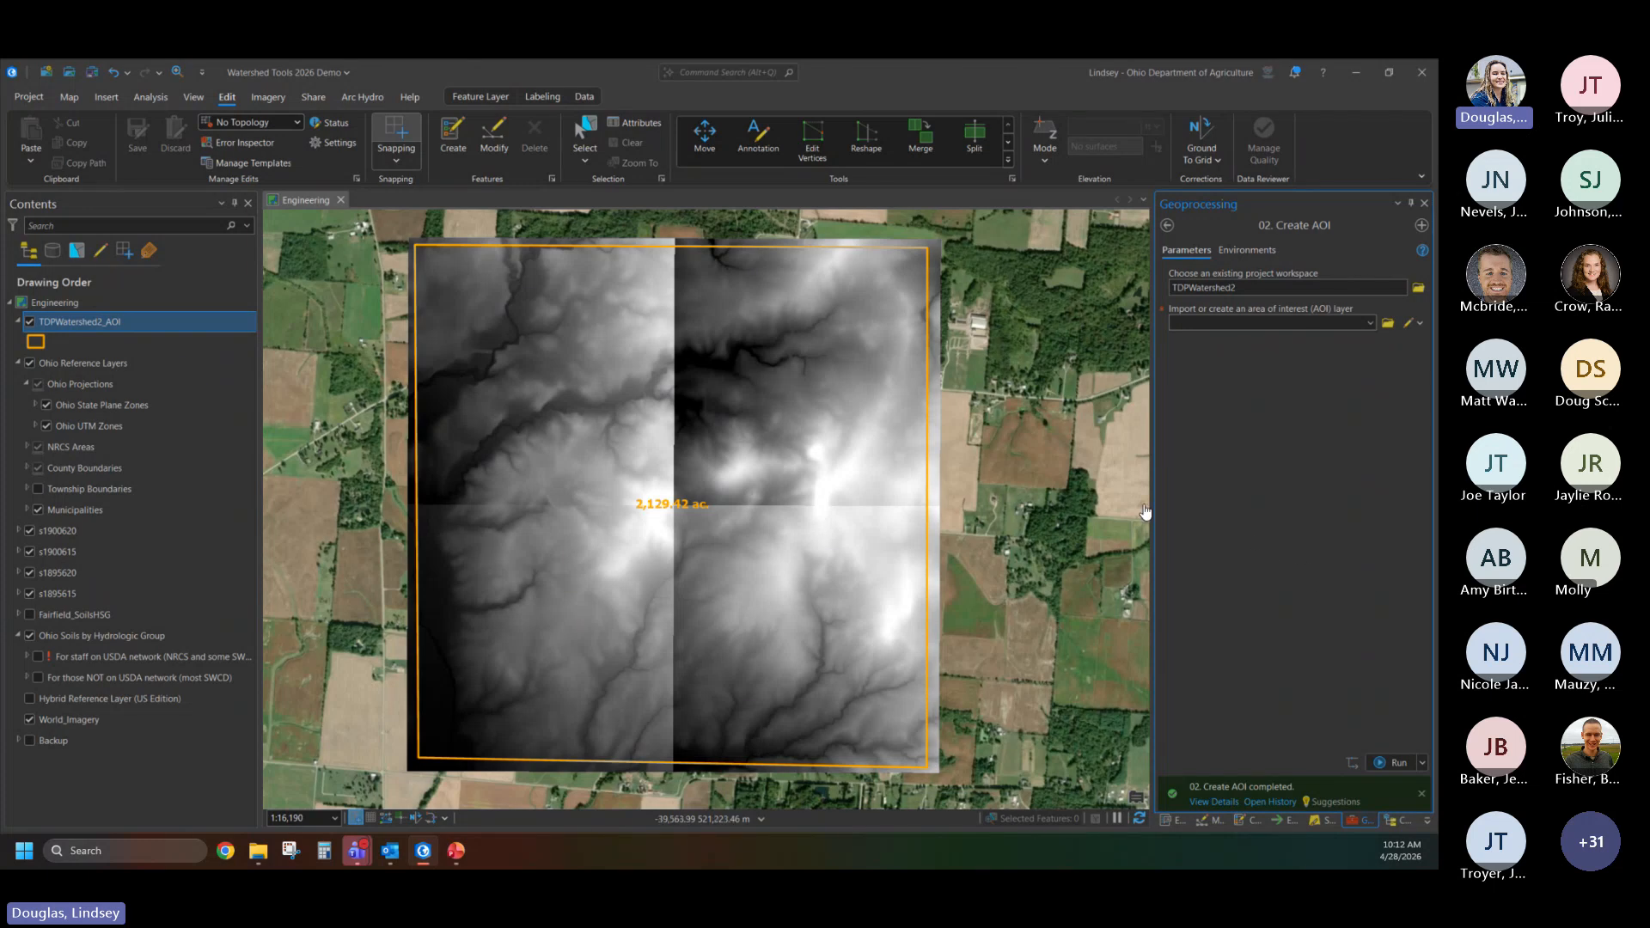
- Open the Create DEM tool and set TDPWatershed2_AOI as the project AOI layer
left_click(1168, 227)
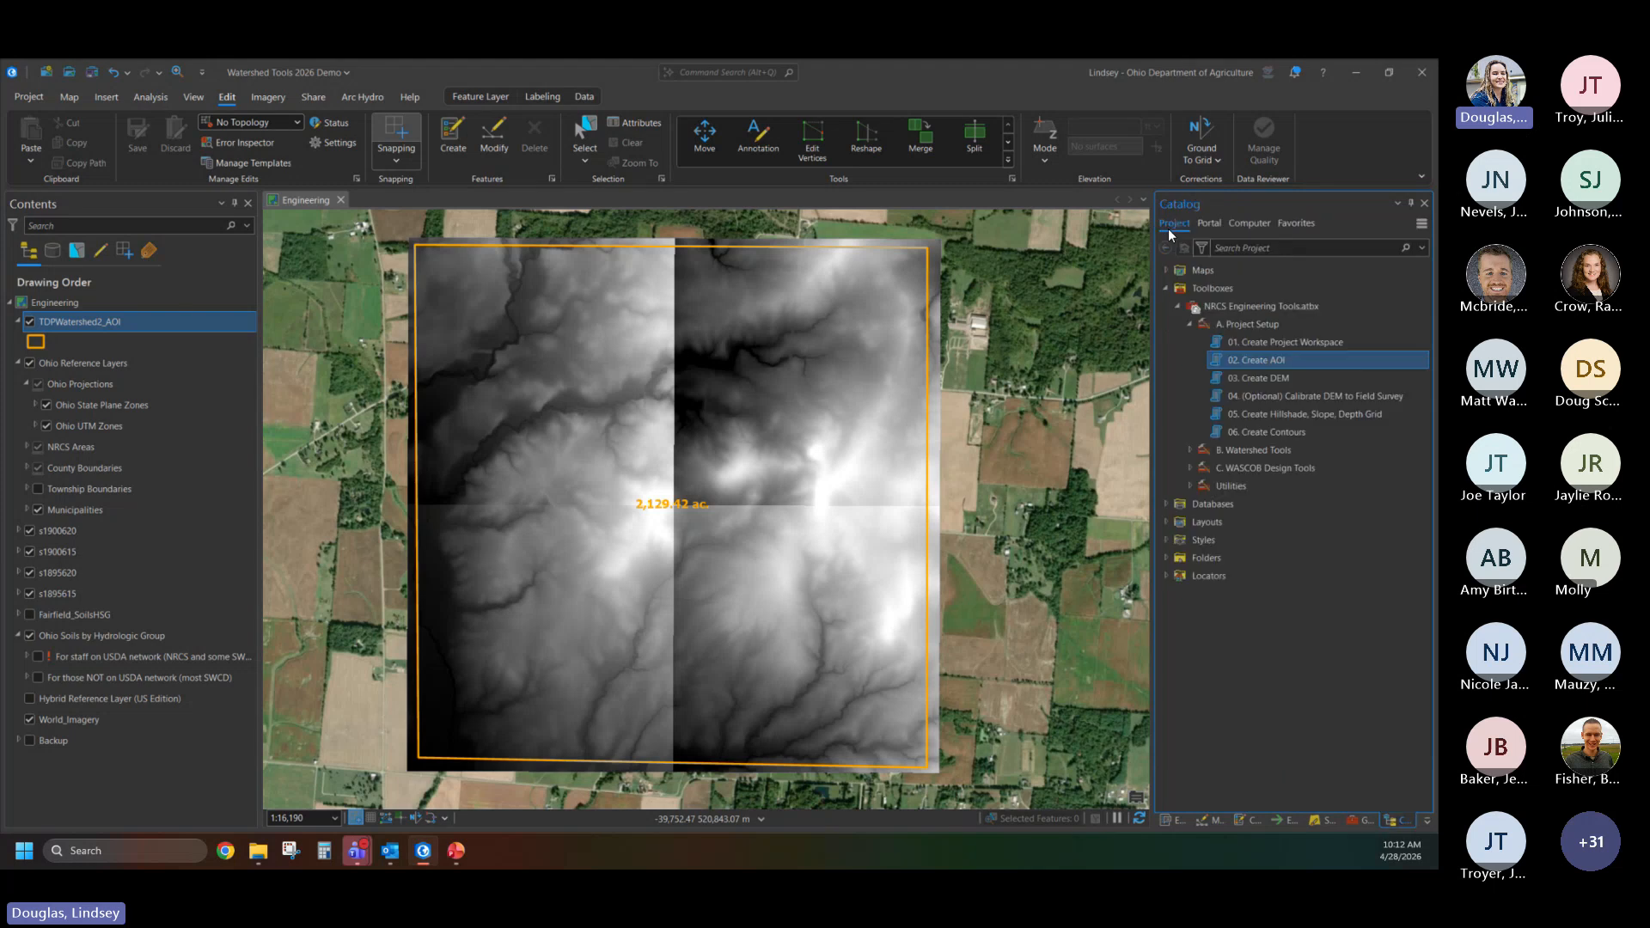
double_click(1270, 378)
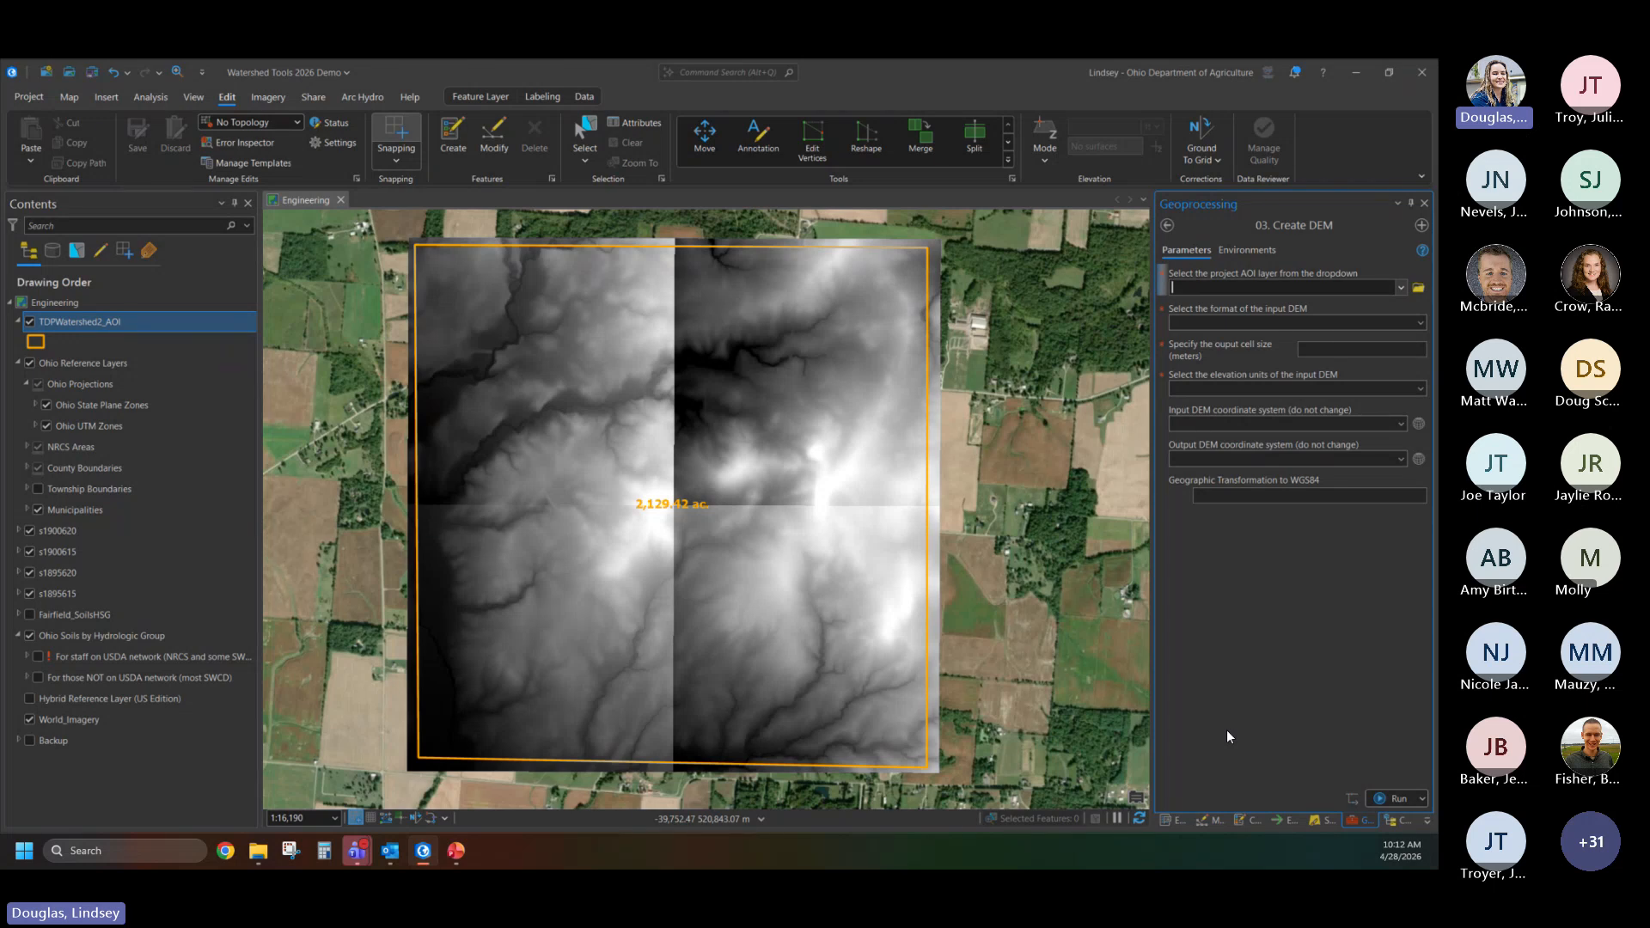
left_click(1402, 289)
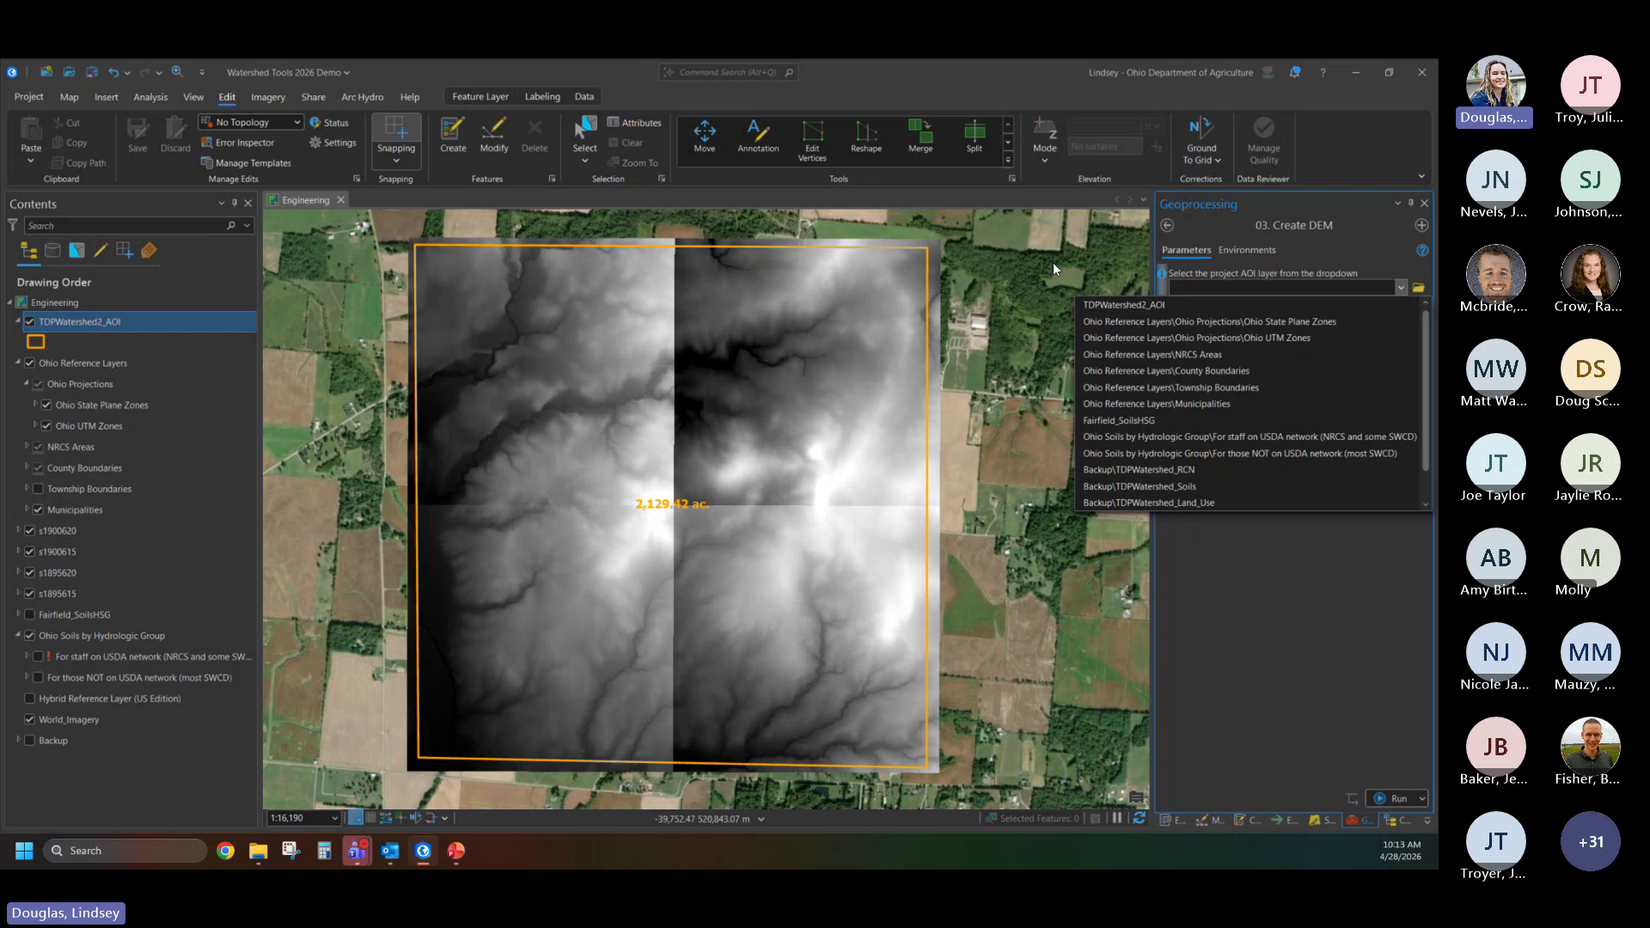
left_click(84, 323)
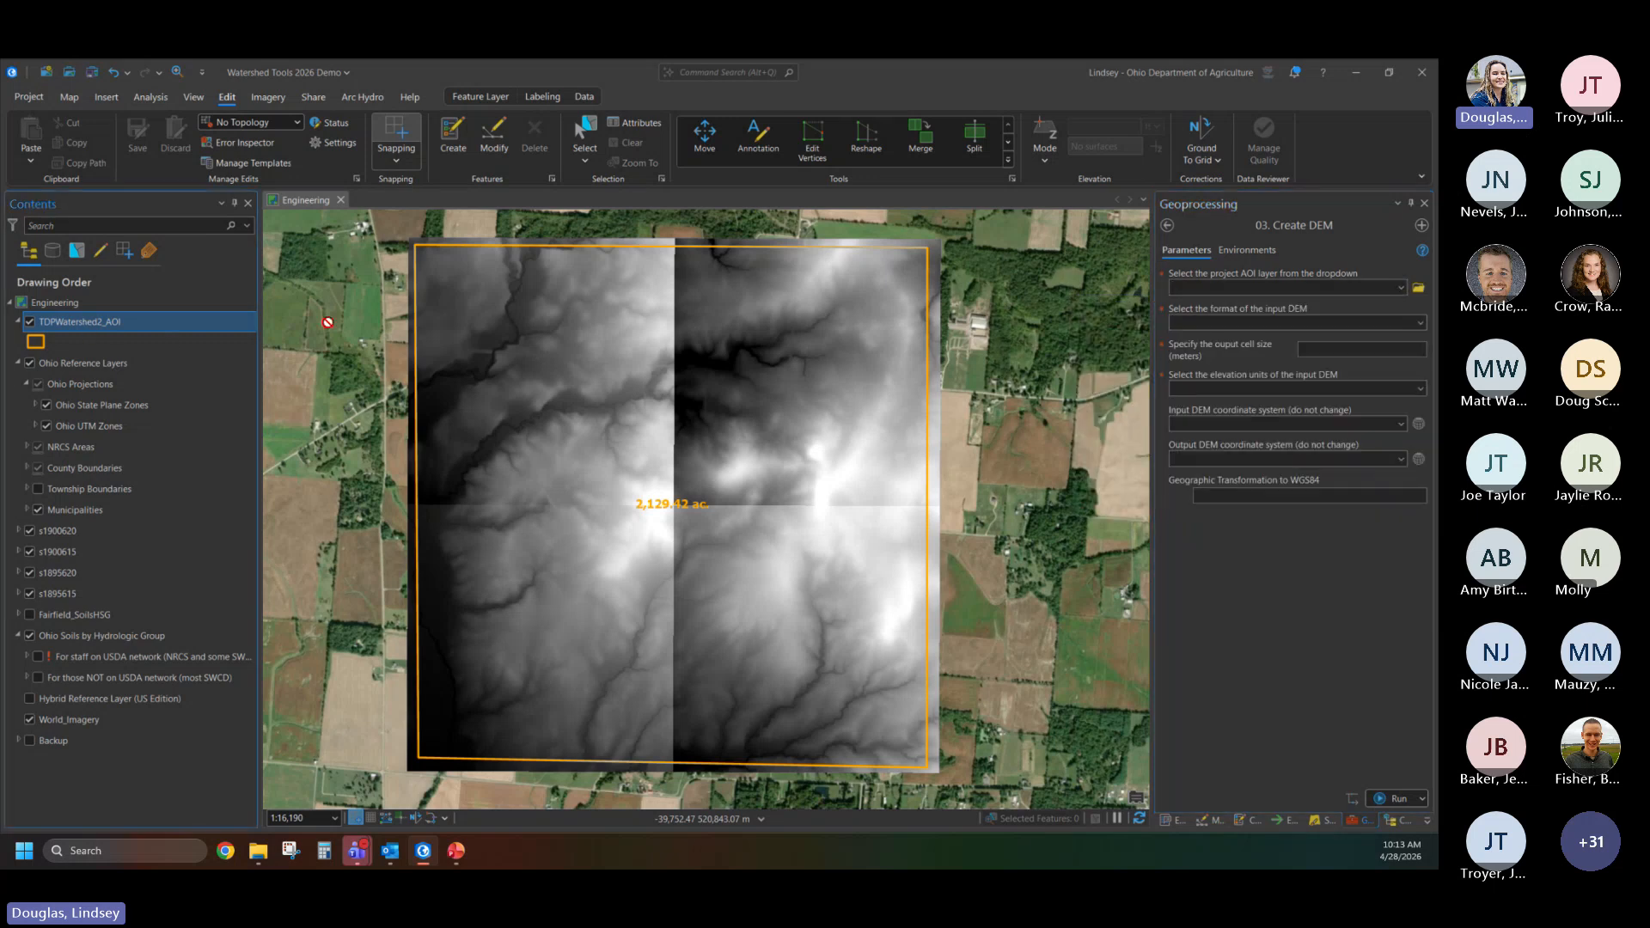
left_click_drag(1218, 287, 1219, 287)
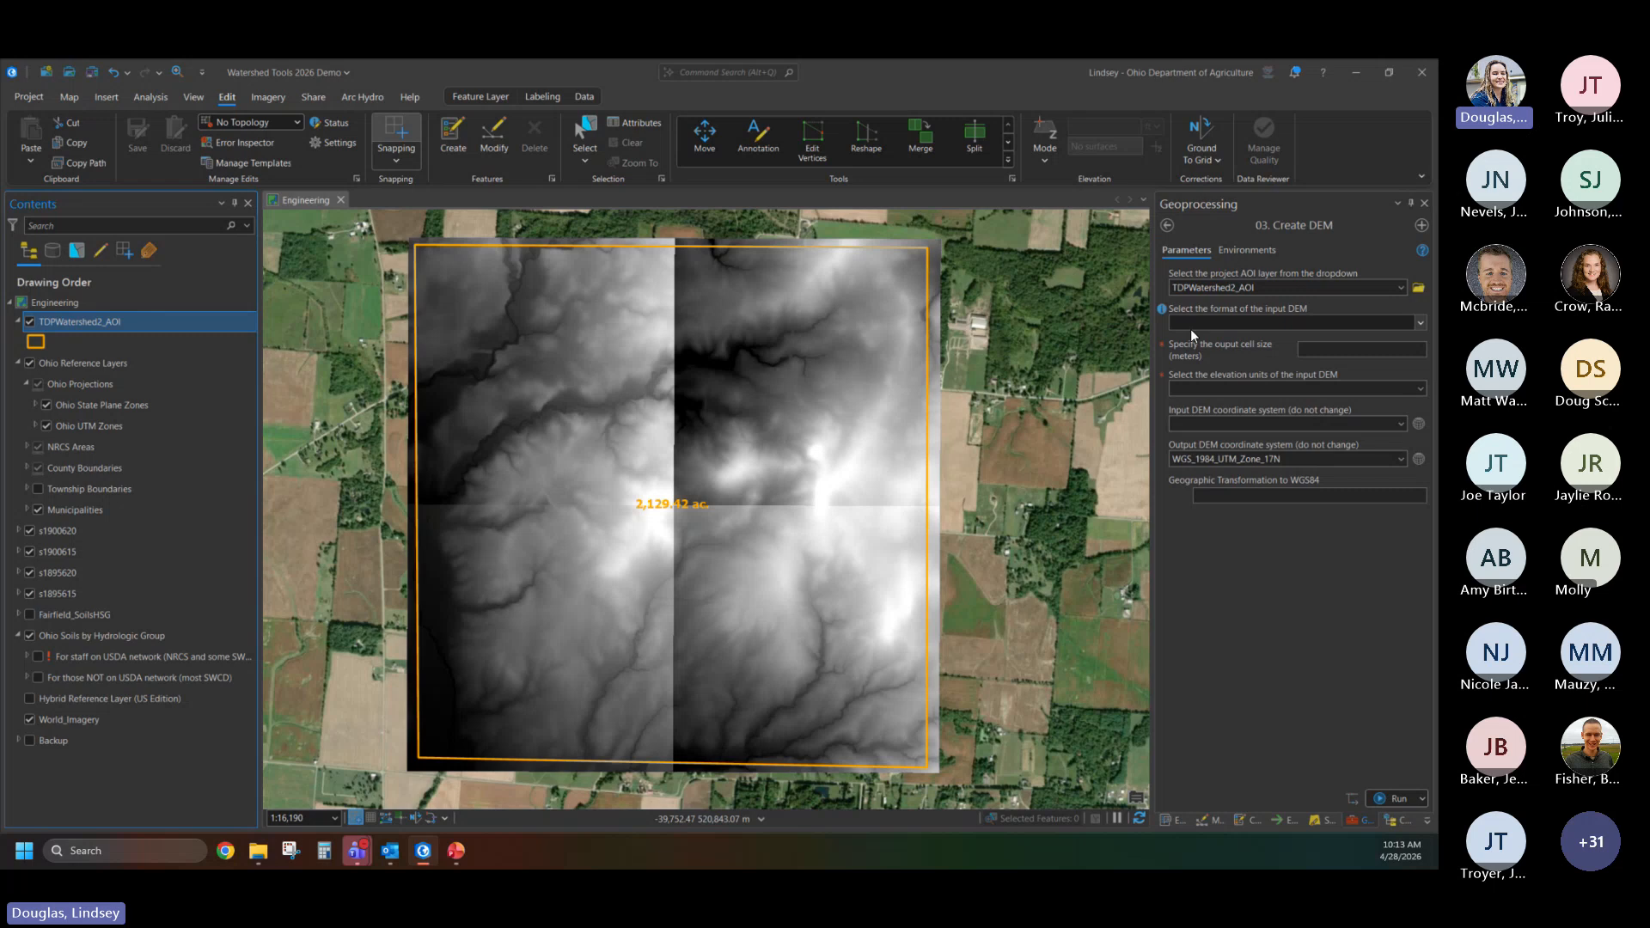
- Set the input DEM format to Local File and add the RasterMerge layer from the Backup group as the local DEM
left_click(1419, 322)
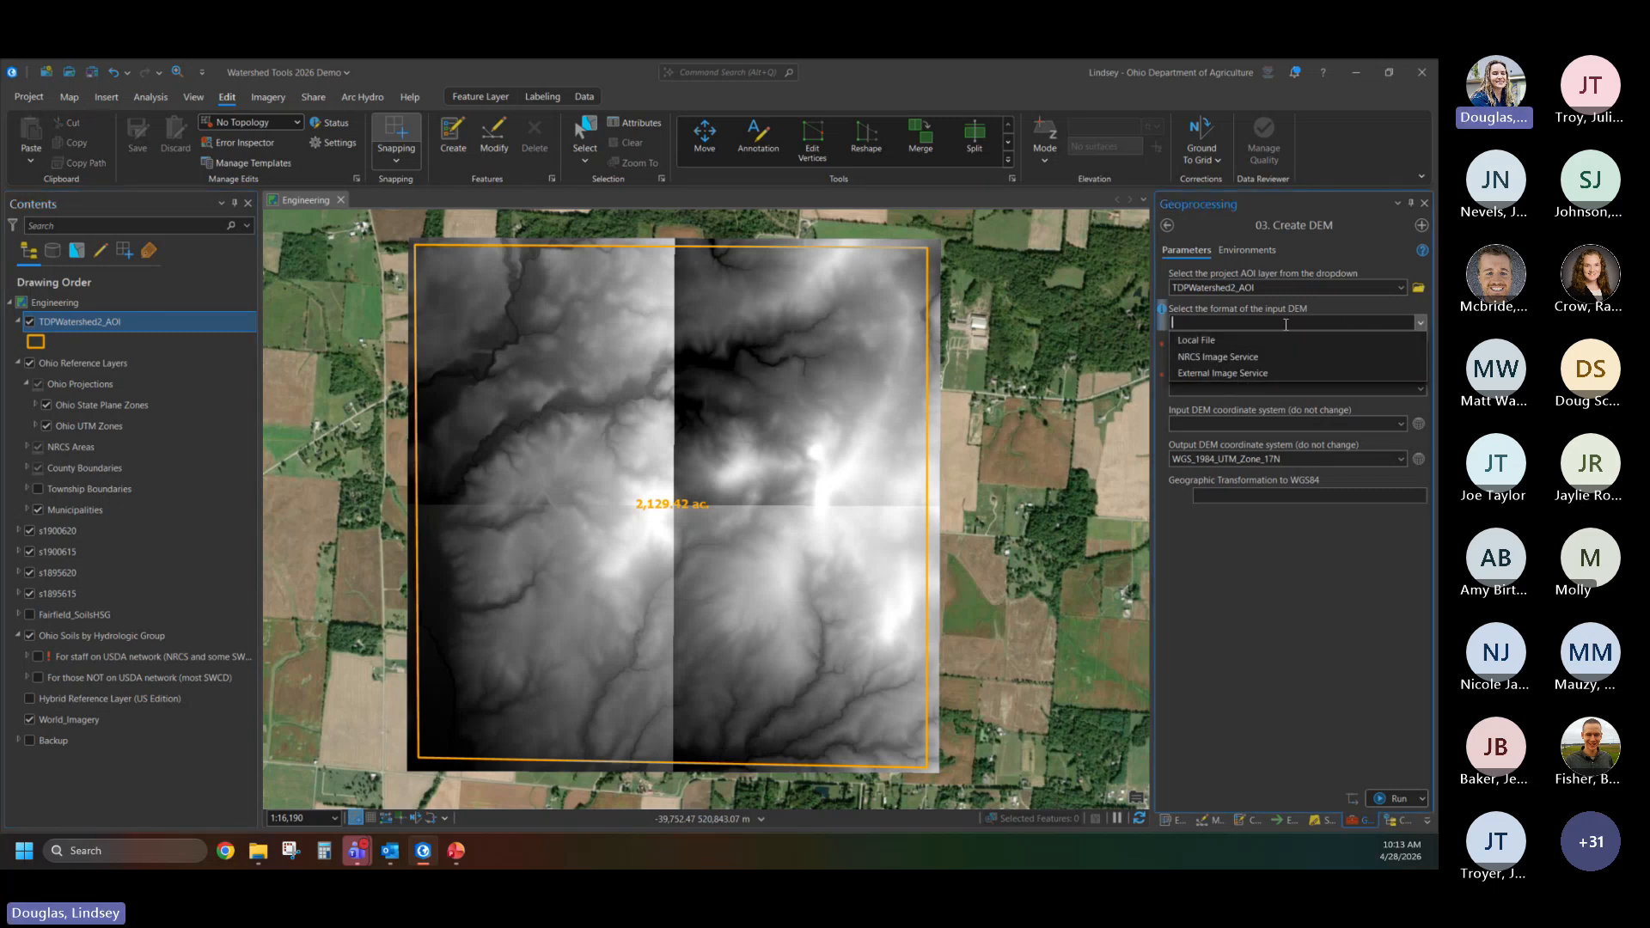
left_click(1215, 340)
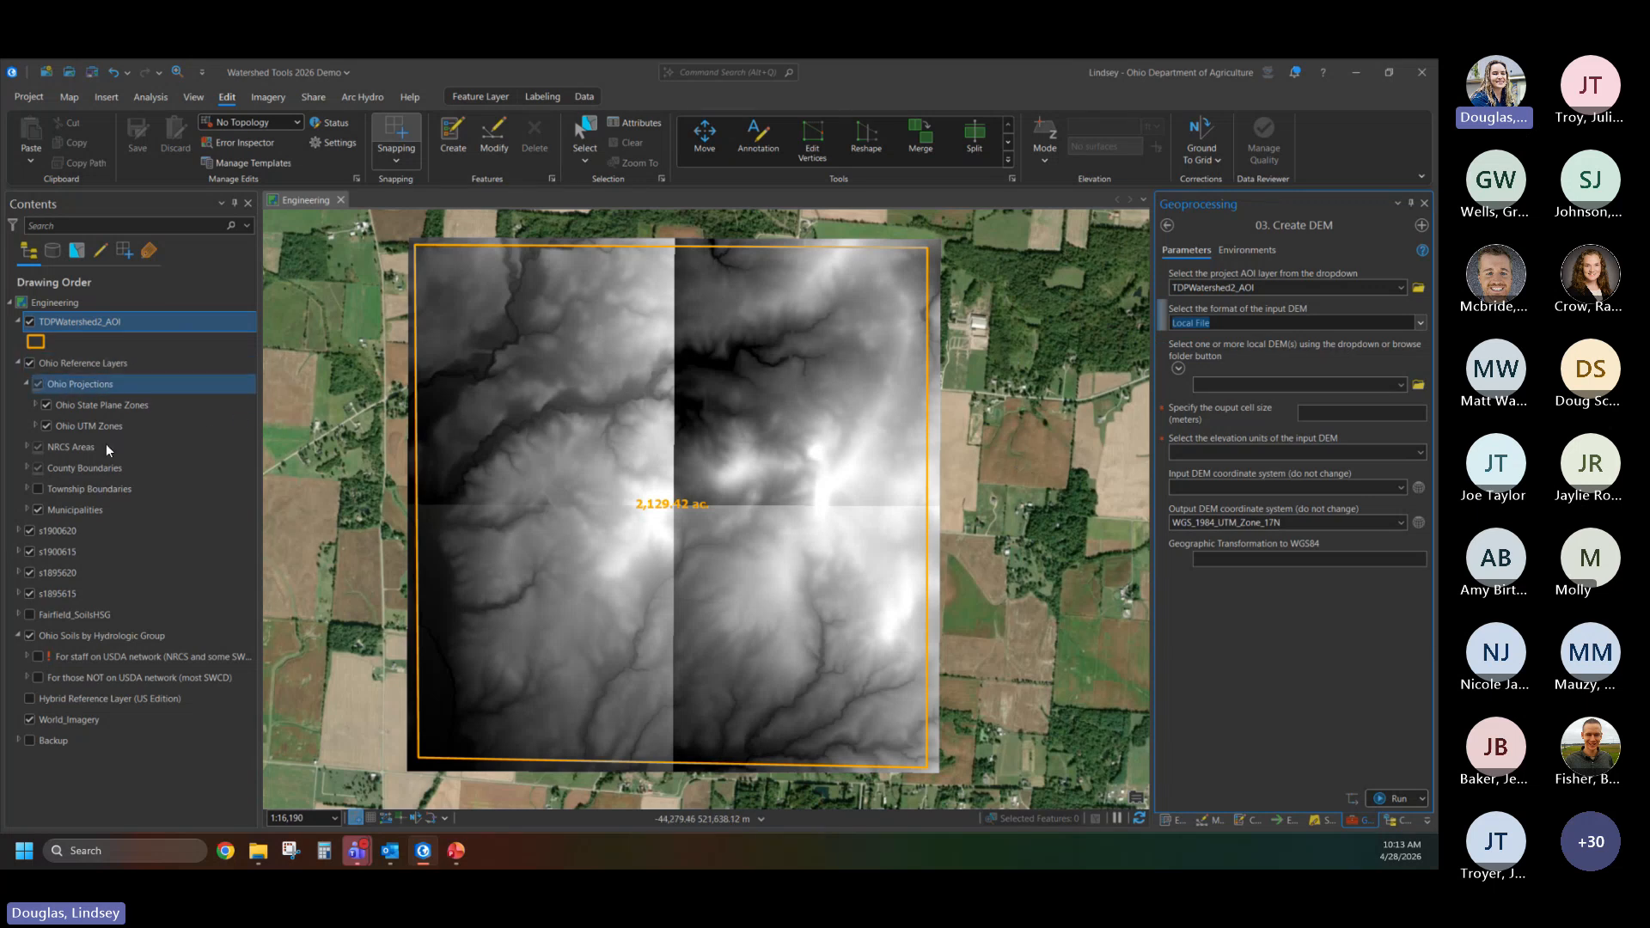
left_click(18, 741)
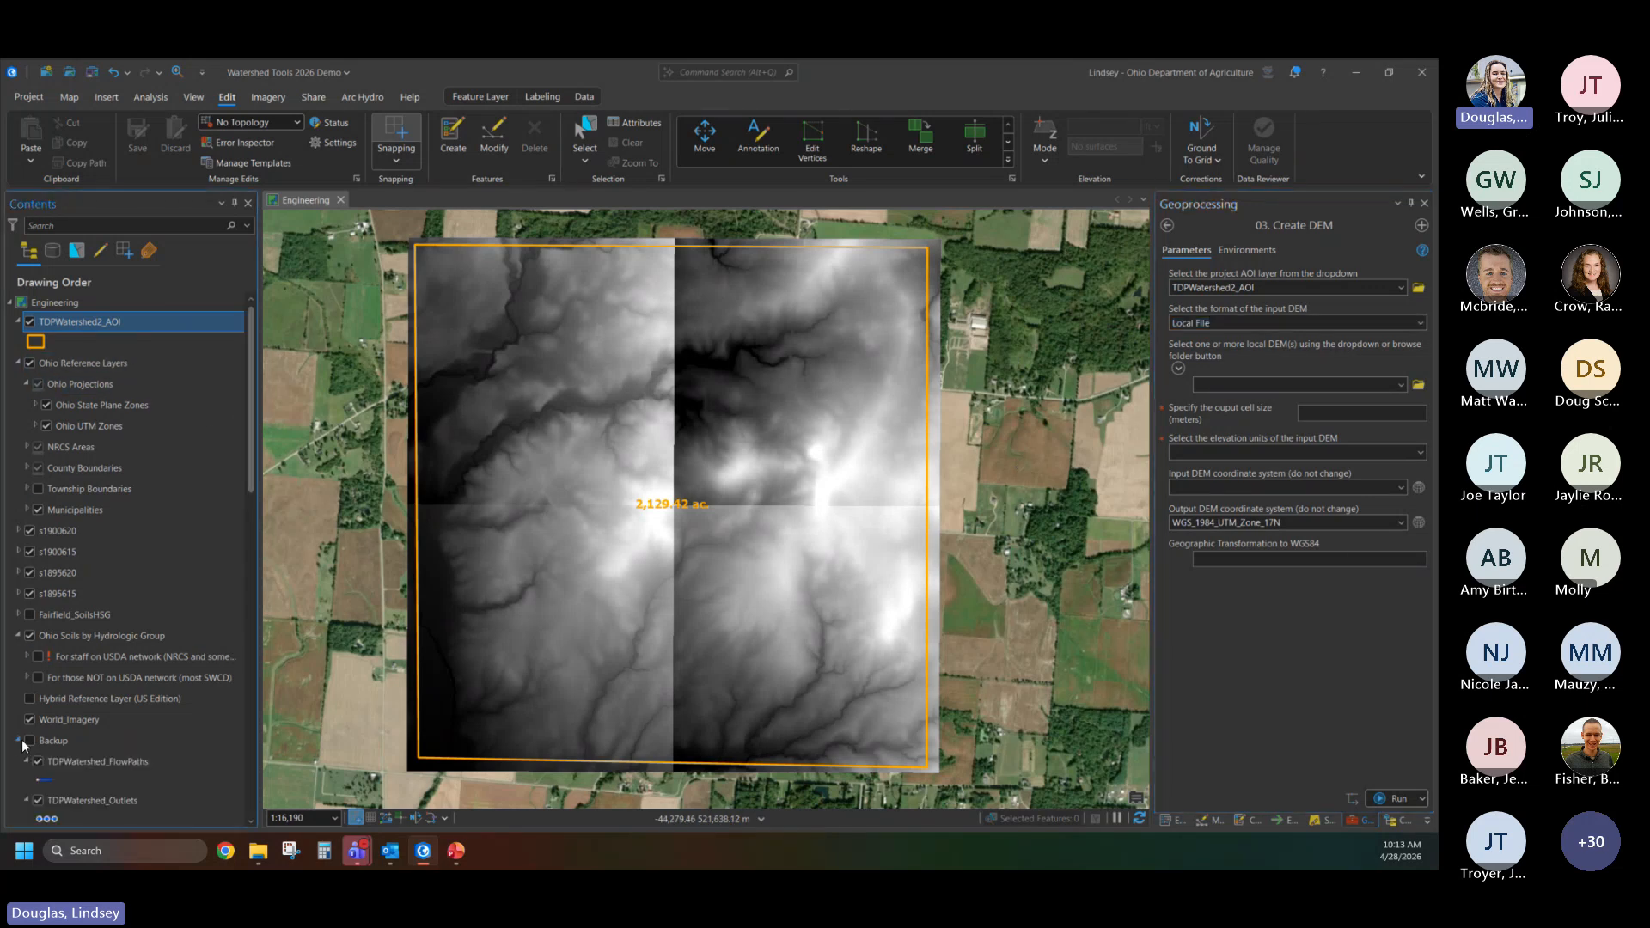
scroll(55, 671, "down", 6)
scroll(111, 653, "down", 8)
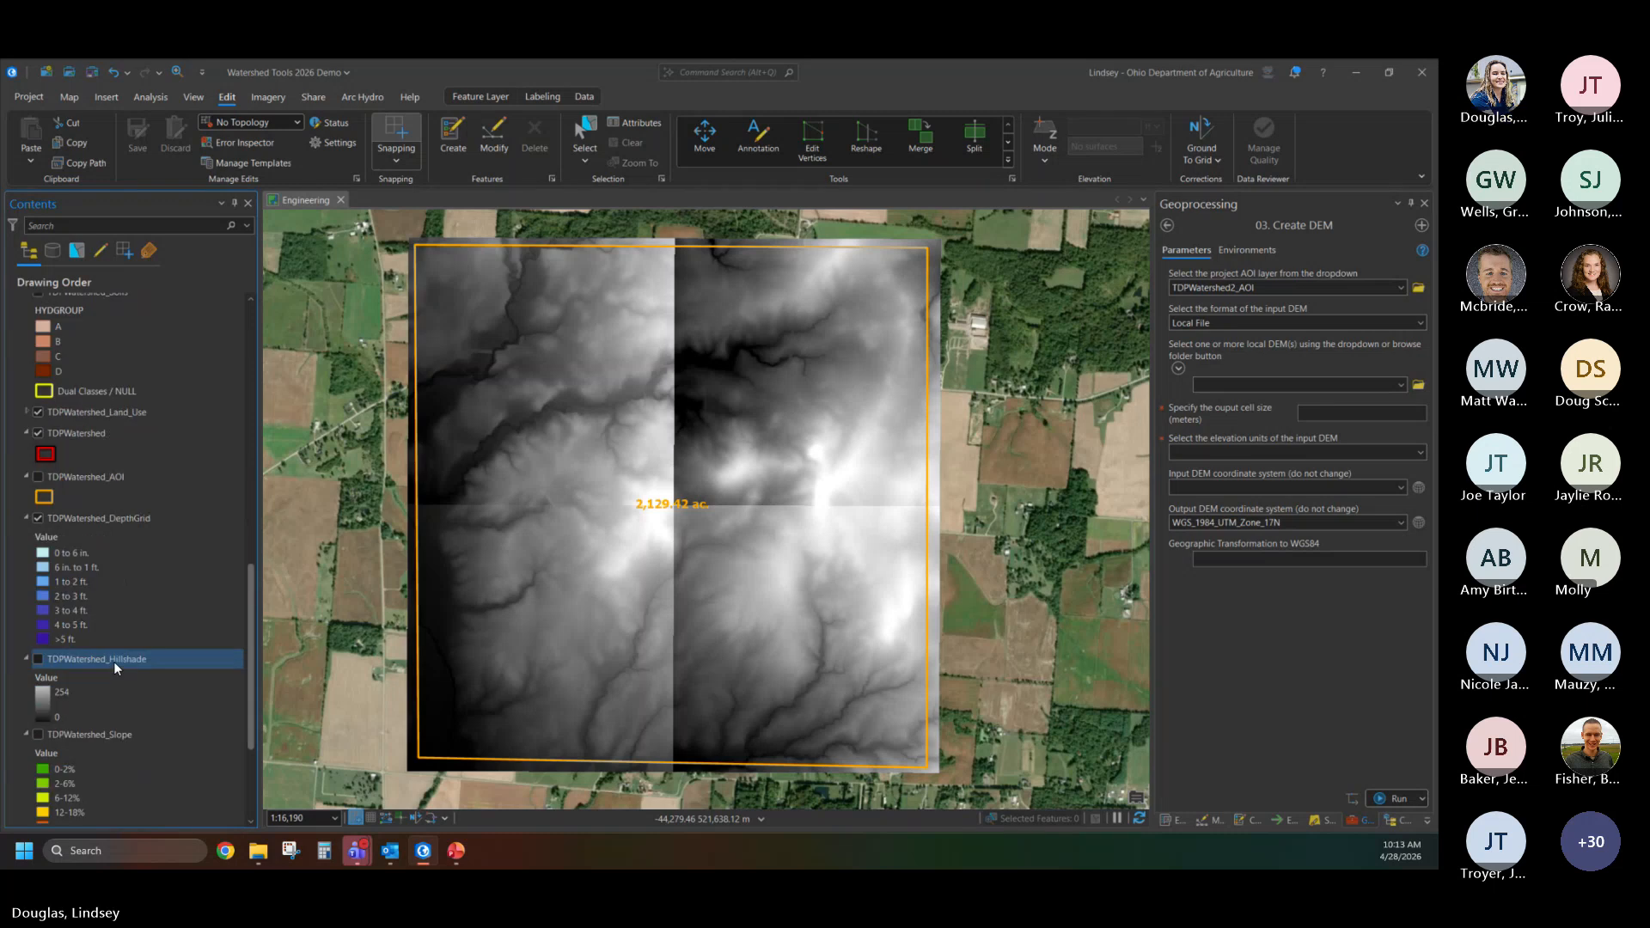
scroll(115, 638, "down", 1)
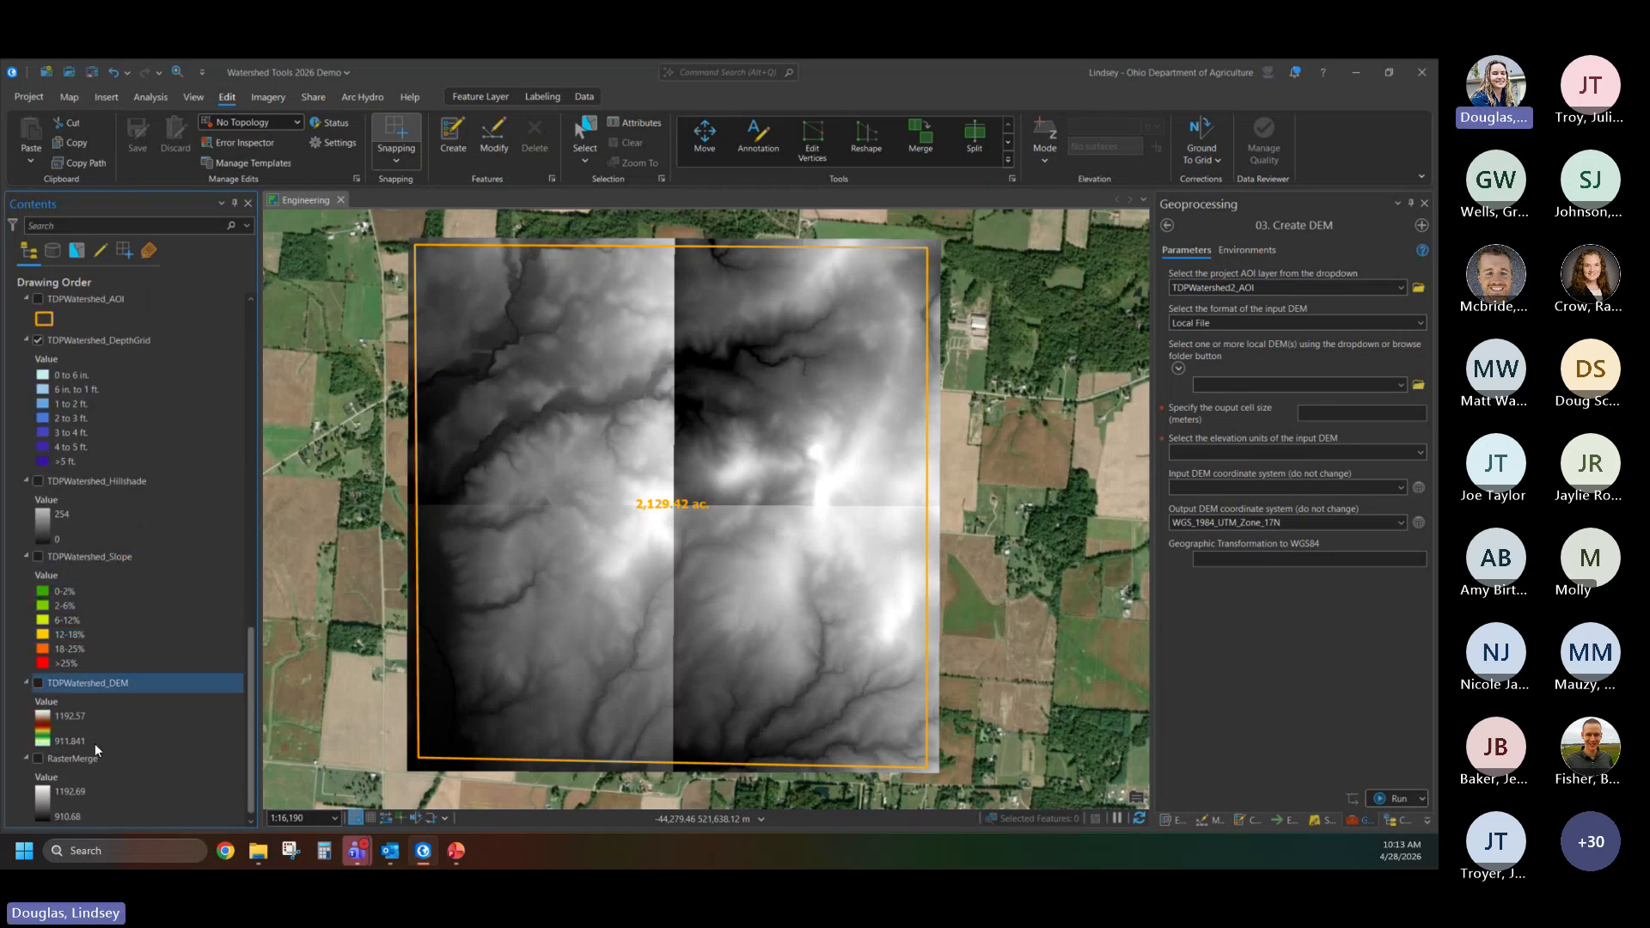
left_click_drag(100, 758, 1241, 392)
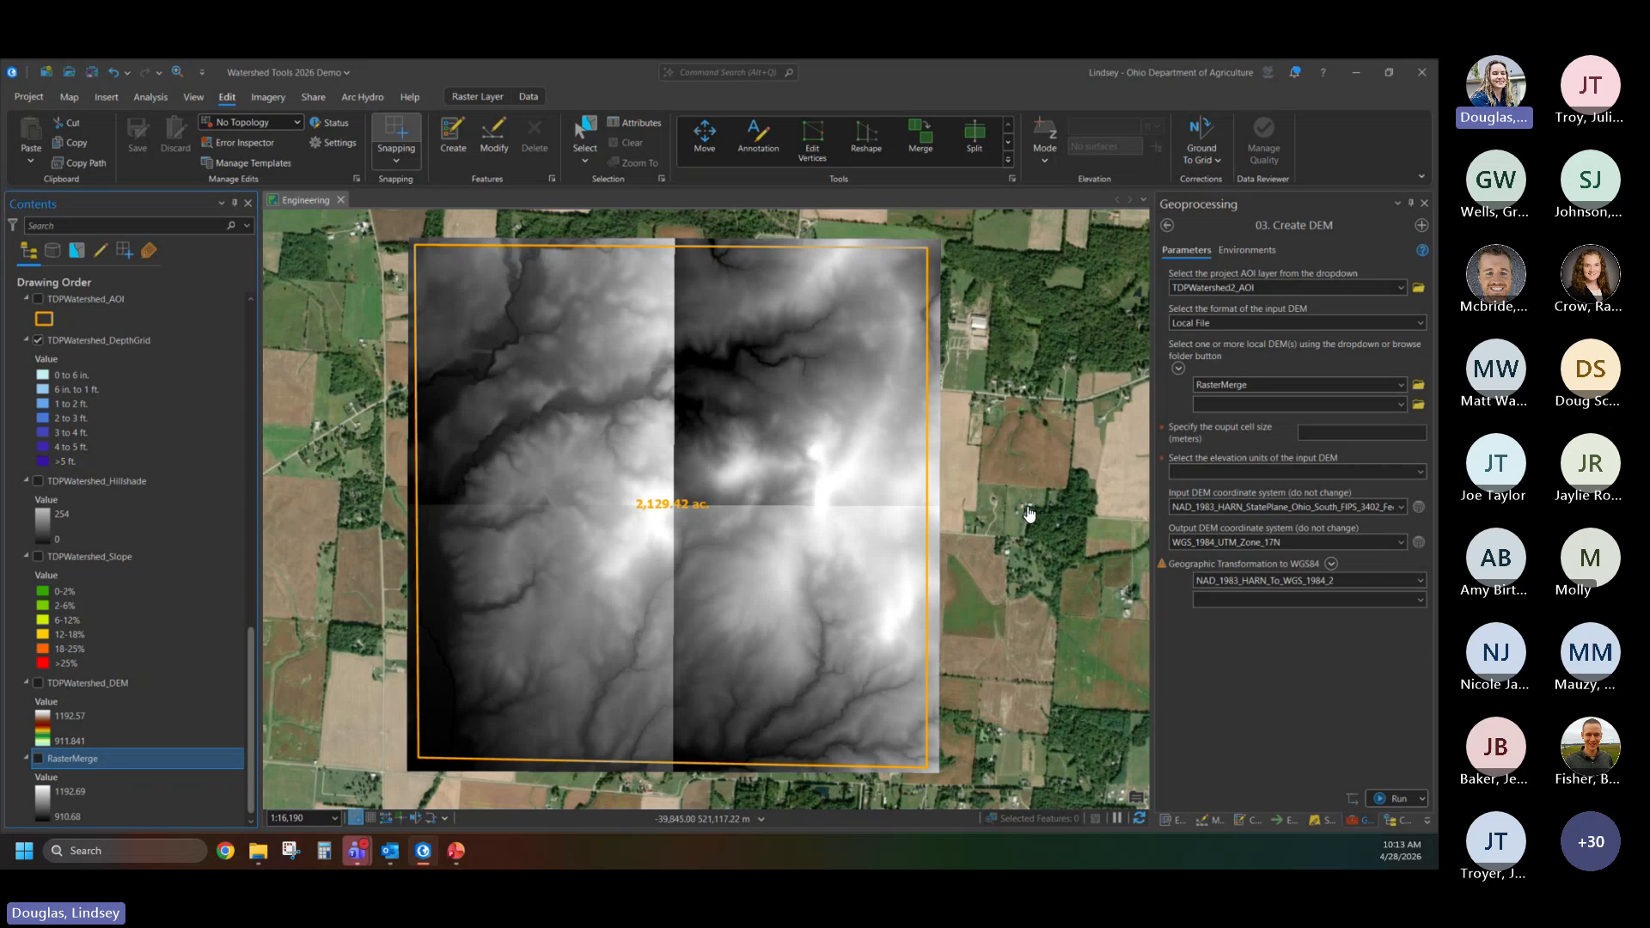
scroll(117, 399, "up", 8)
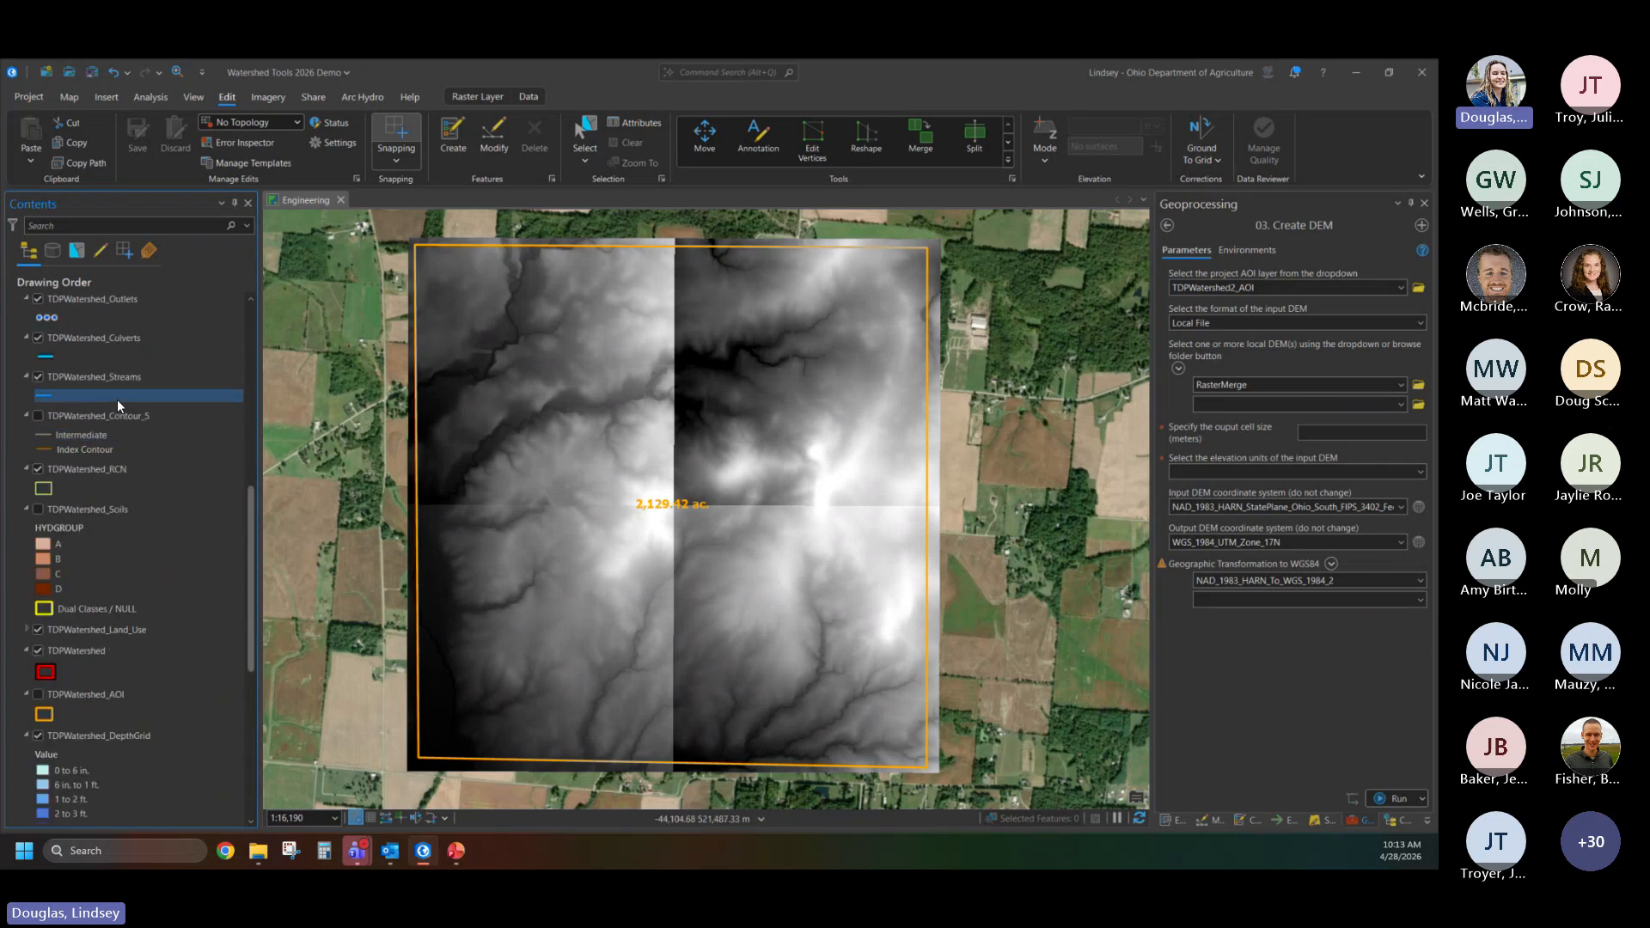
scroll(117, 399, "up", 1)
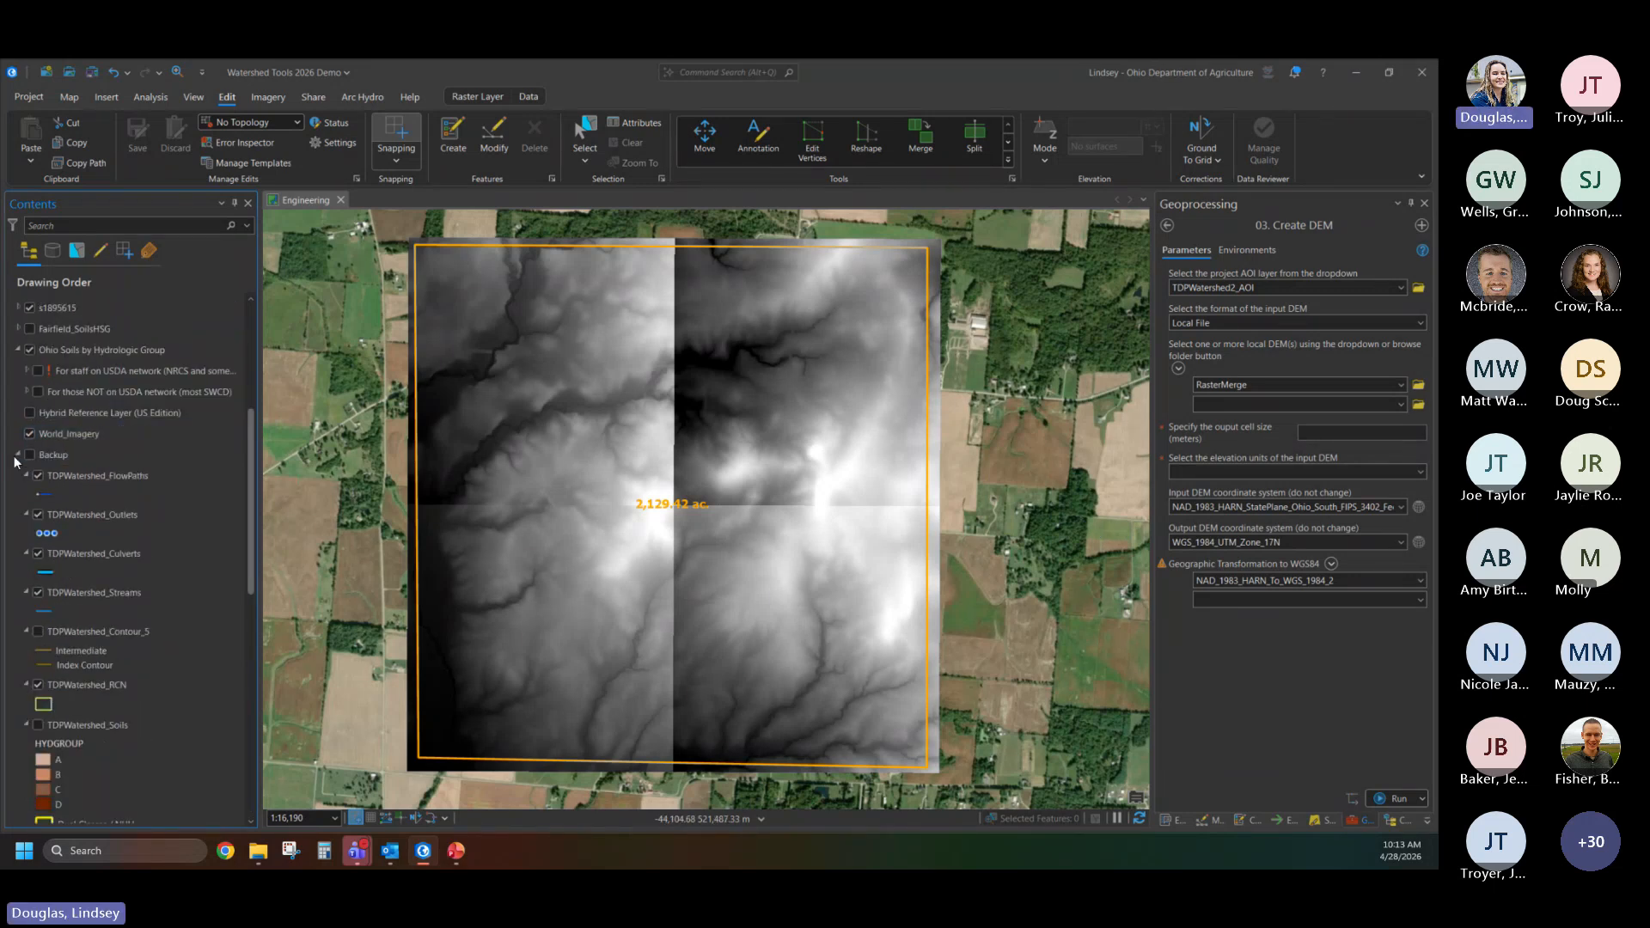
left_click(17, 456)
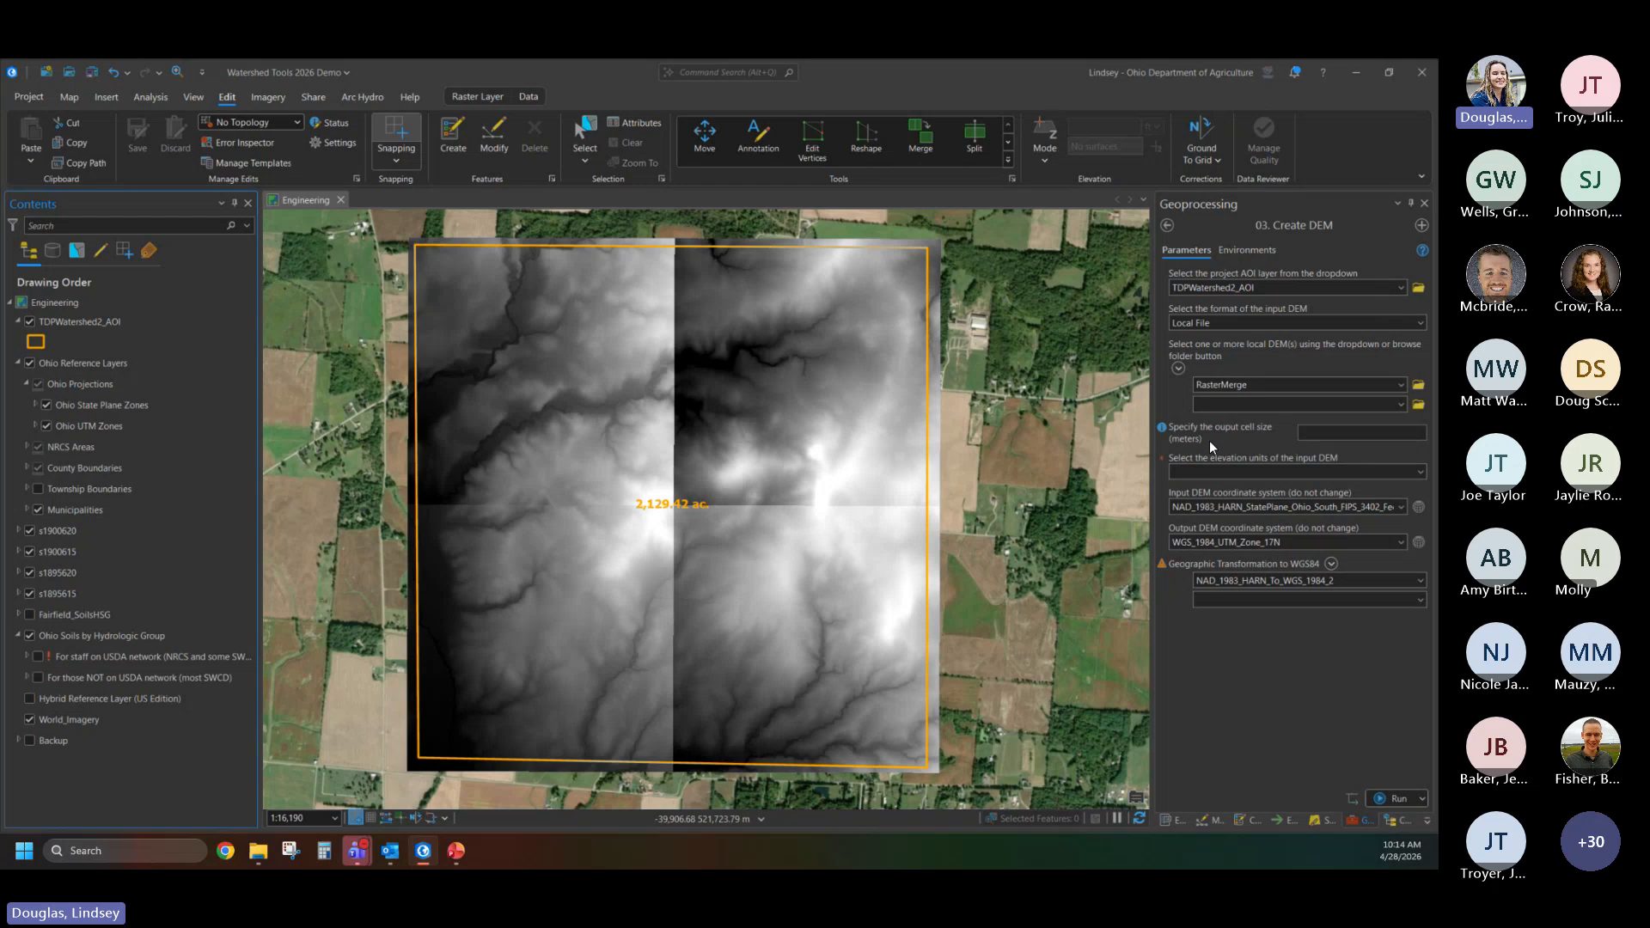
- Set the output cell size to 0.762 meters and the input DEM's elevation units to US Survey Feet
left_click(1333, 428)
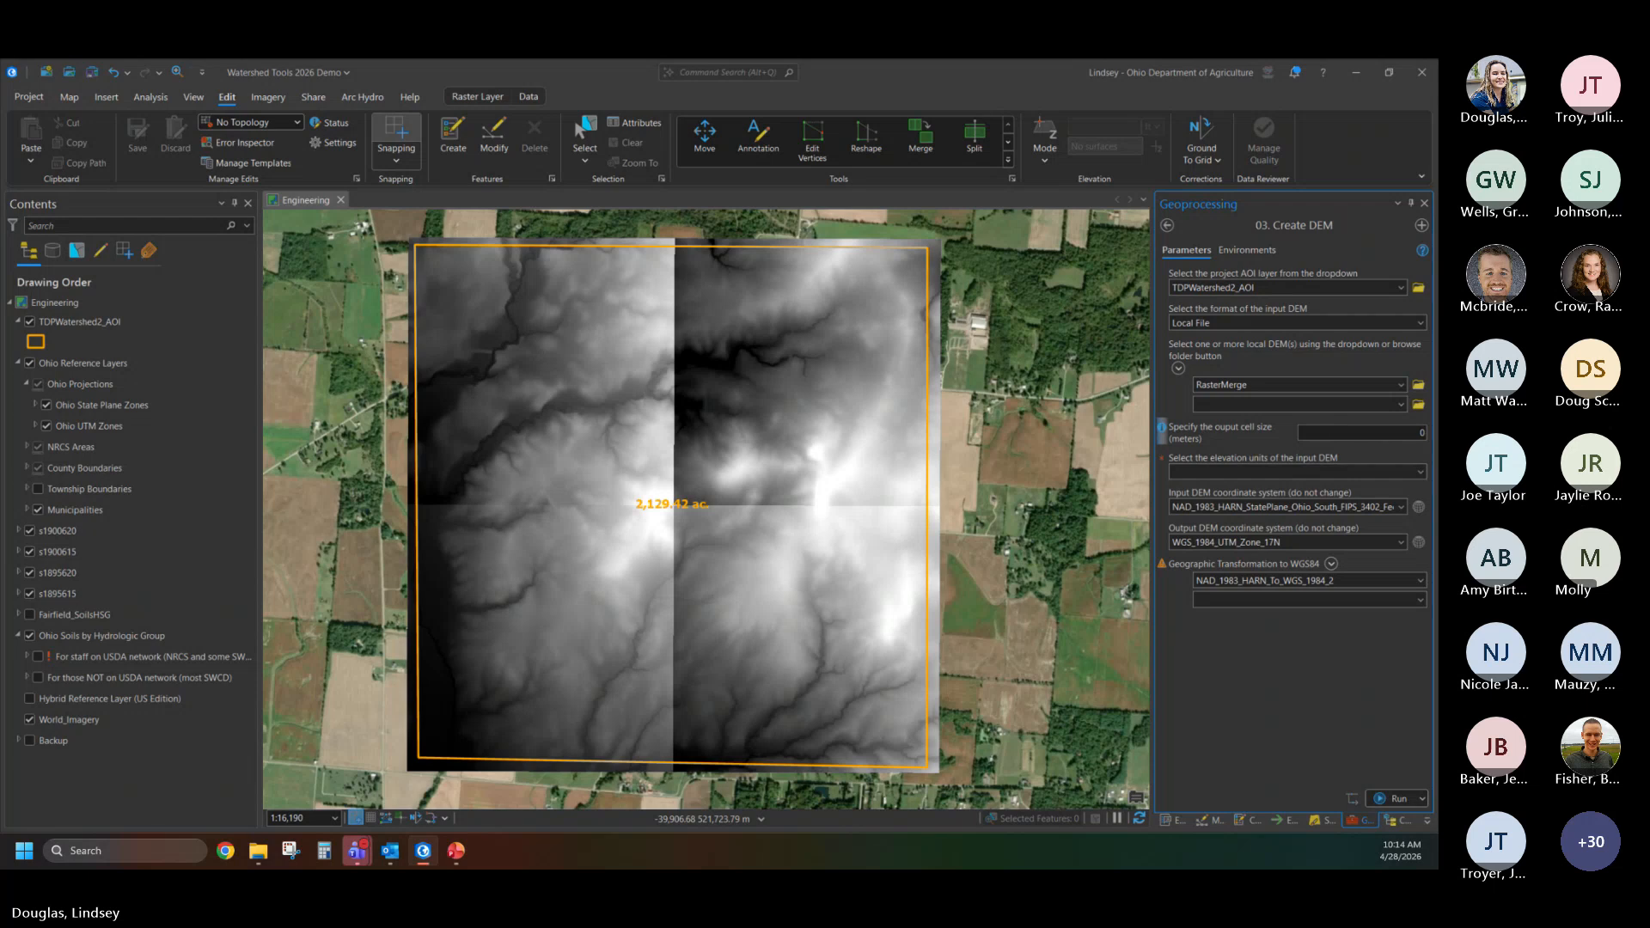
type("0.762")
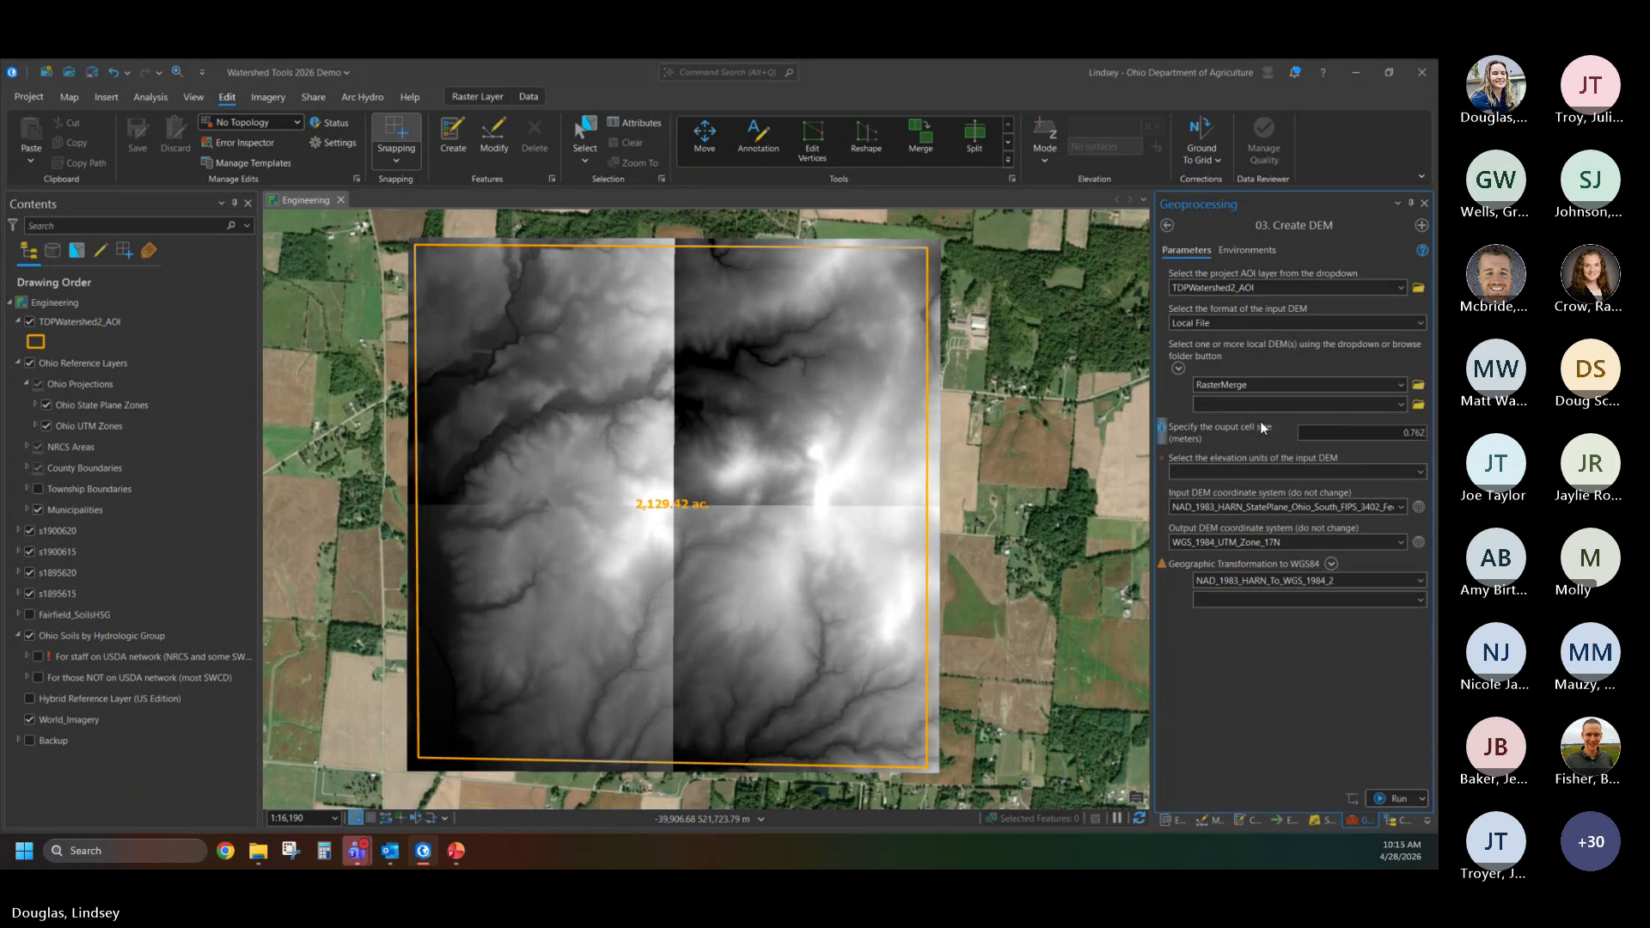
left_click(1420, 474)
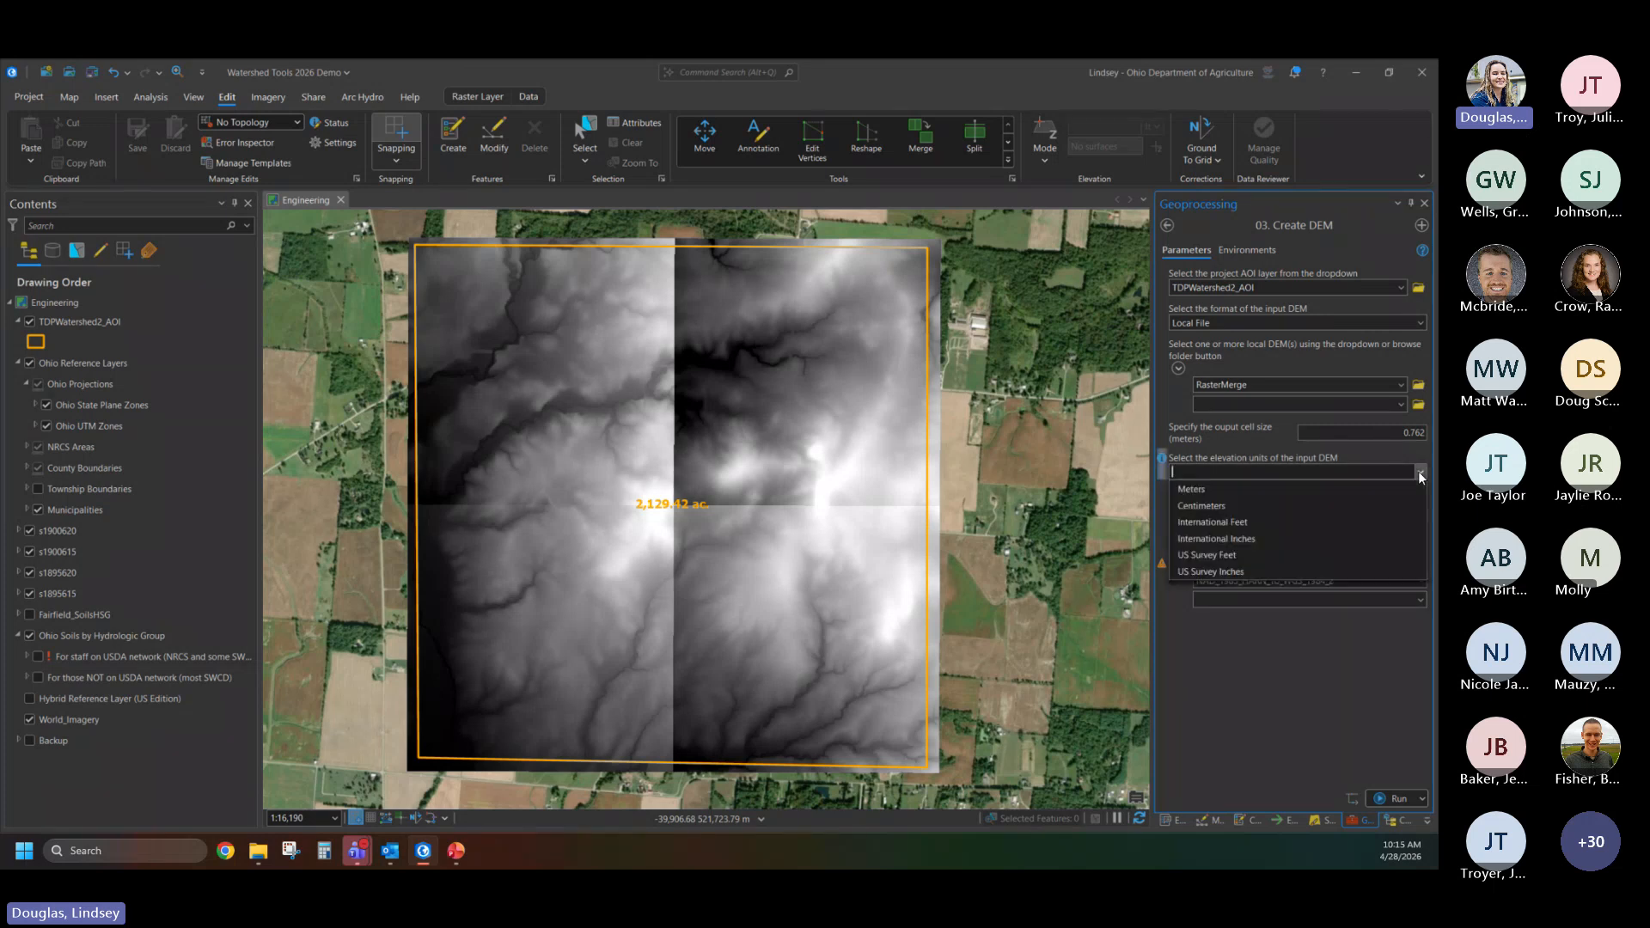
left_click(1225, 554)
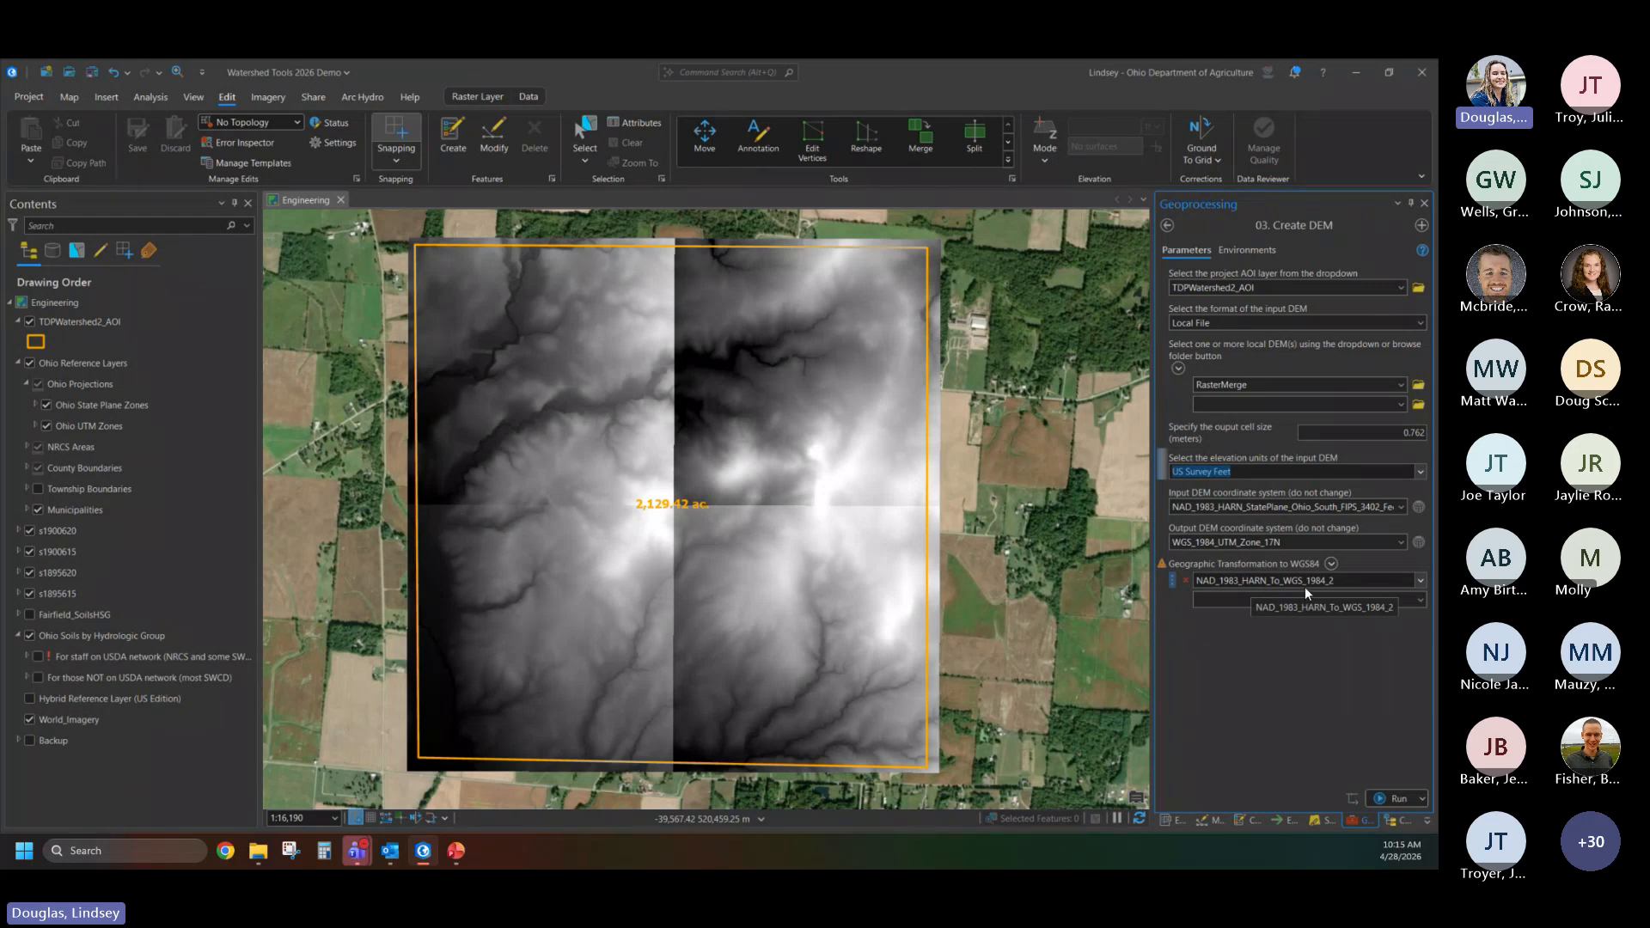
- Review the geographic transformation choices, keep NAD_1983_HARN_To_WGS_1984_2, and run the Create DEM tool
left_click(1421, 581)
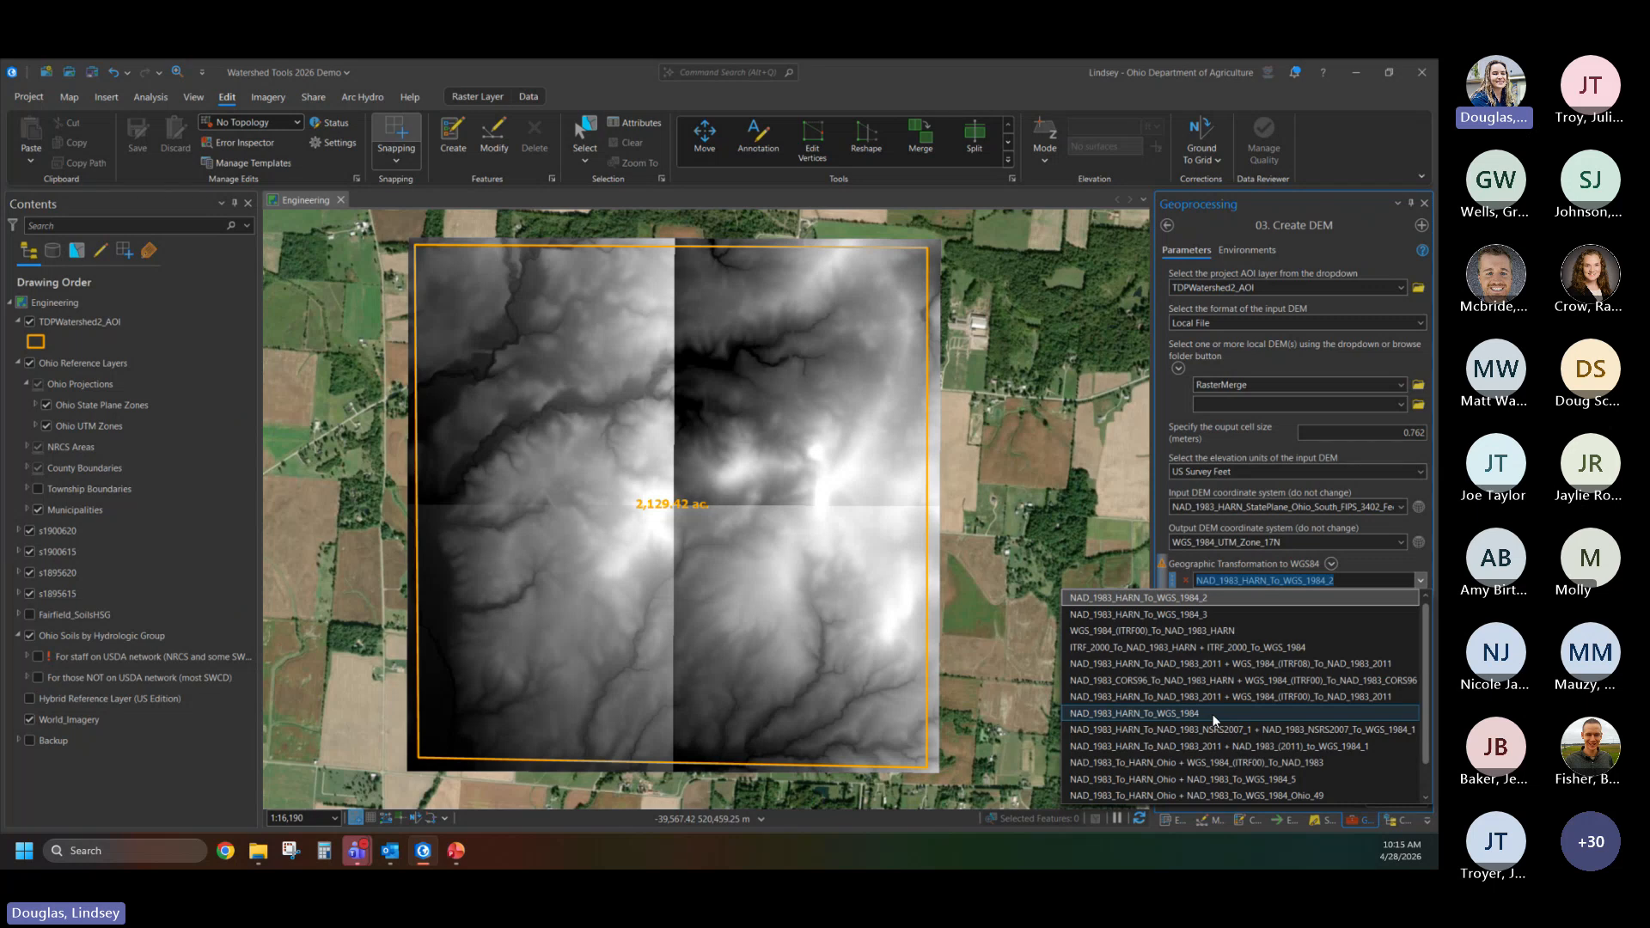
left_click(1191, 563)
left_click(1278, 750)
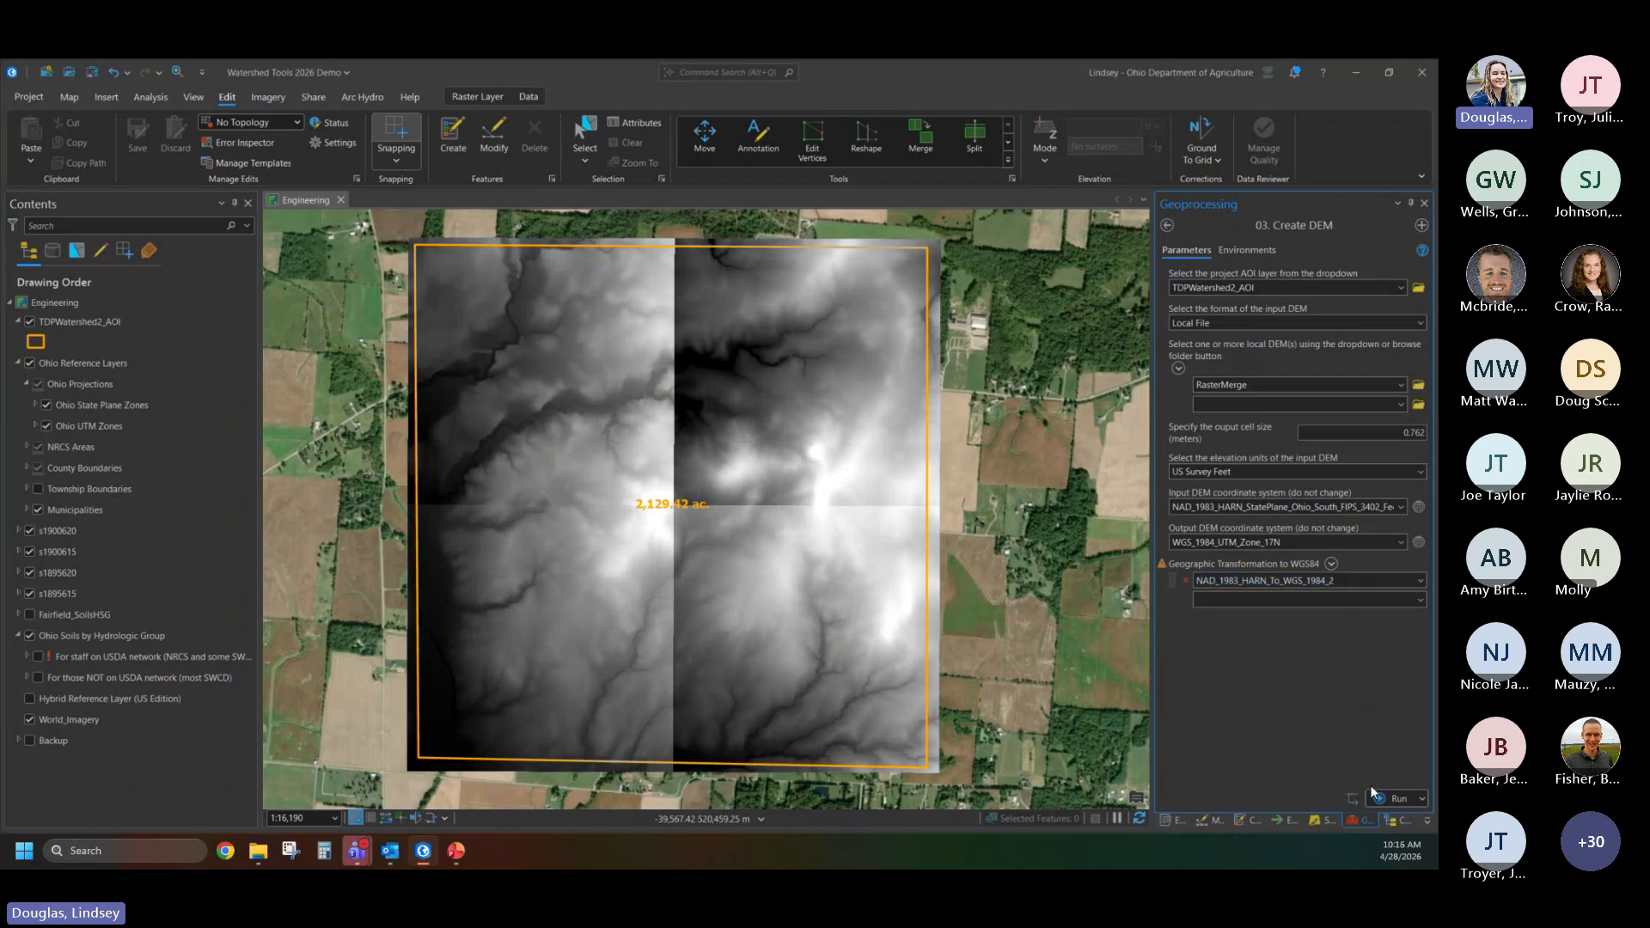
left_click(1391, 798)
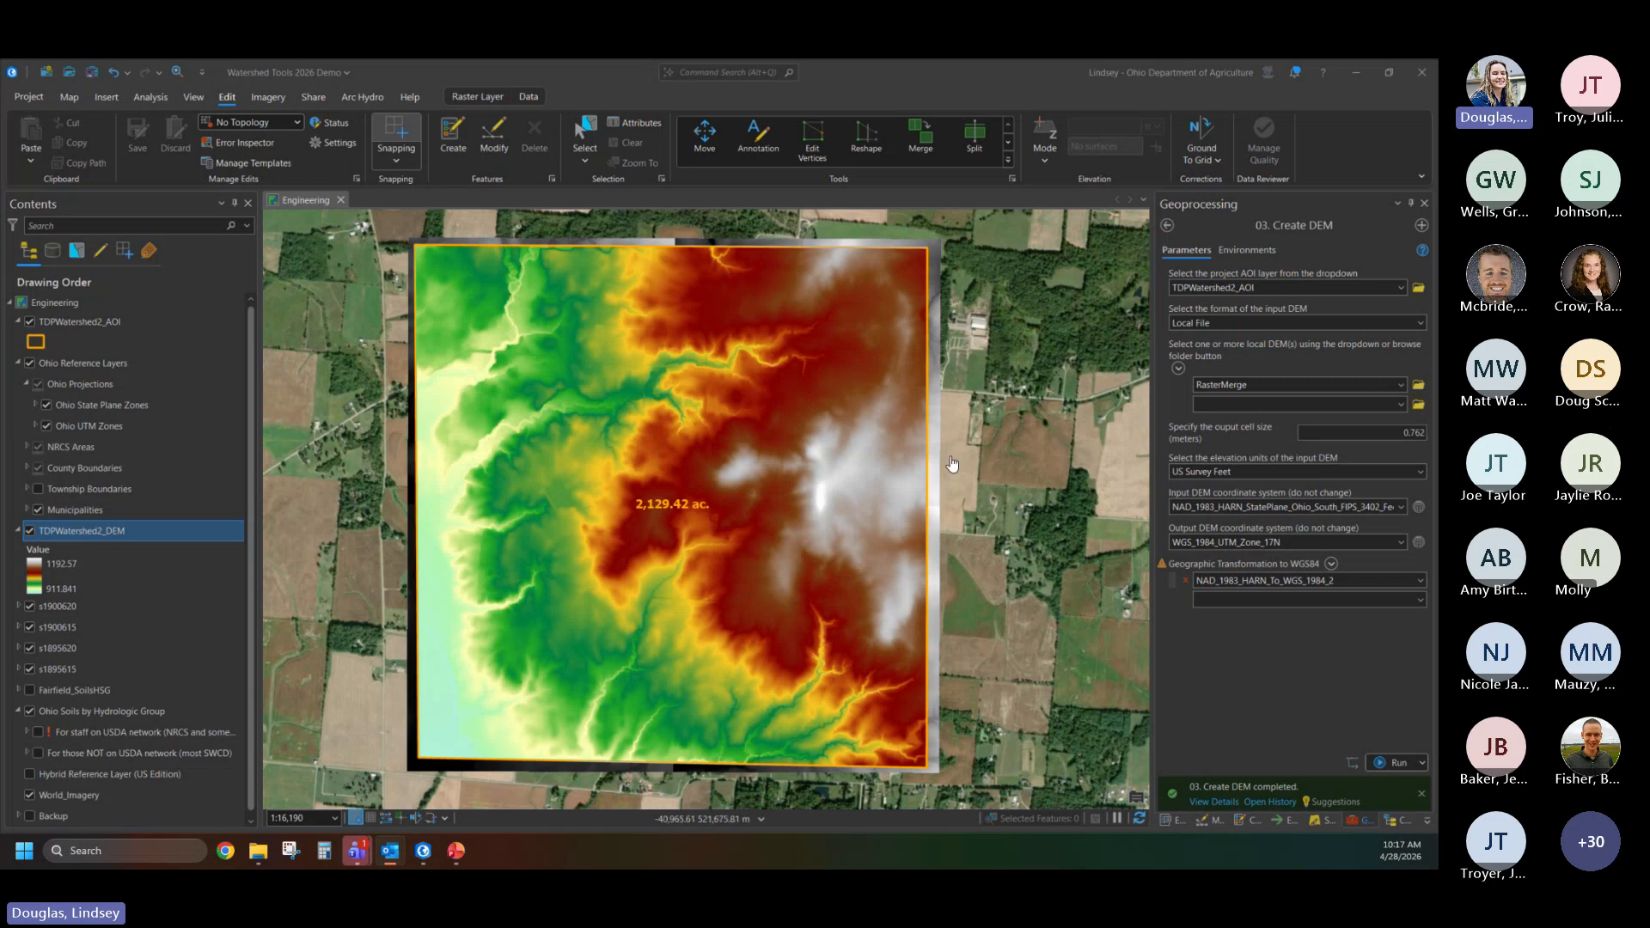
- Examine the parameters of the optional Calibrate DEM to Field Survey tool and return to the toolbox without running it
left_click(1168, 224)
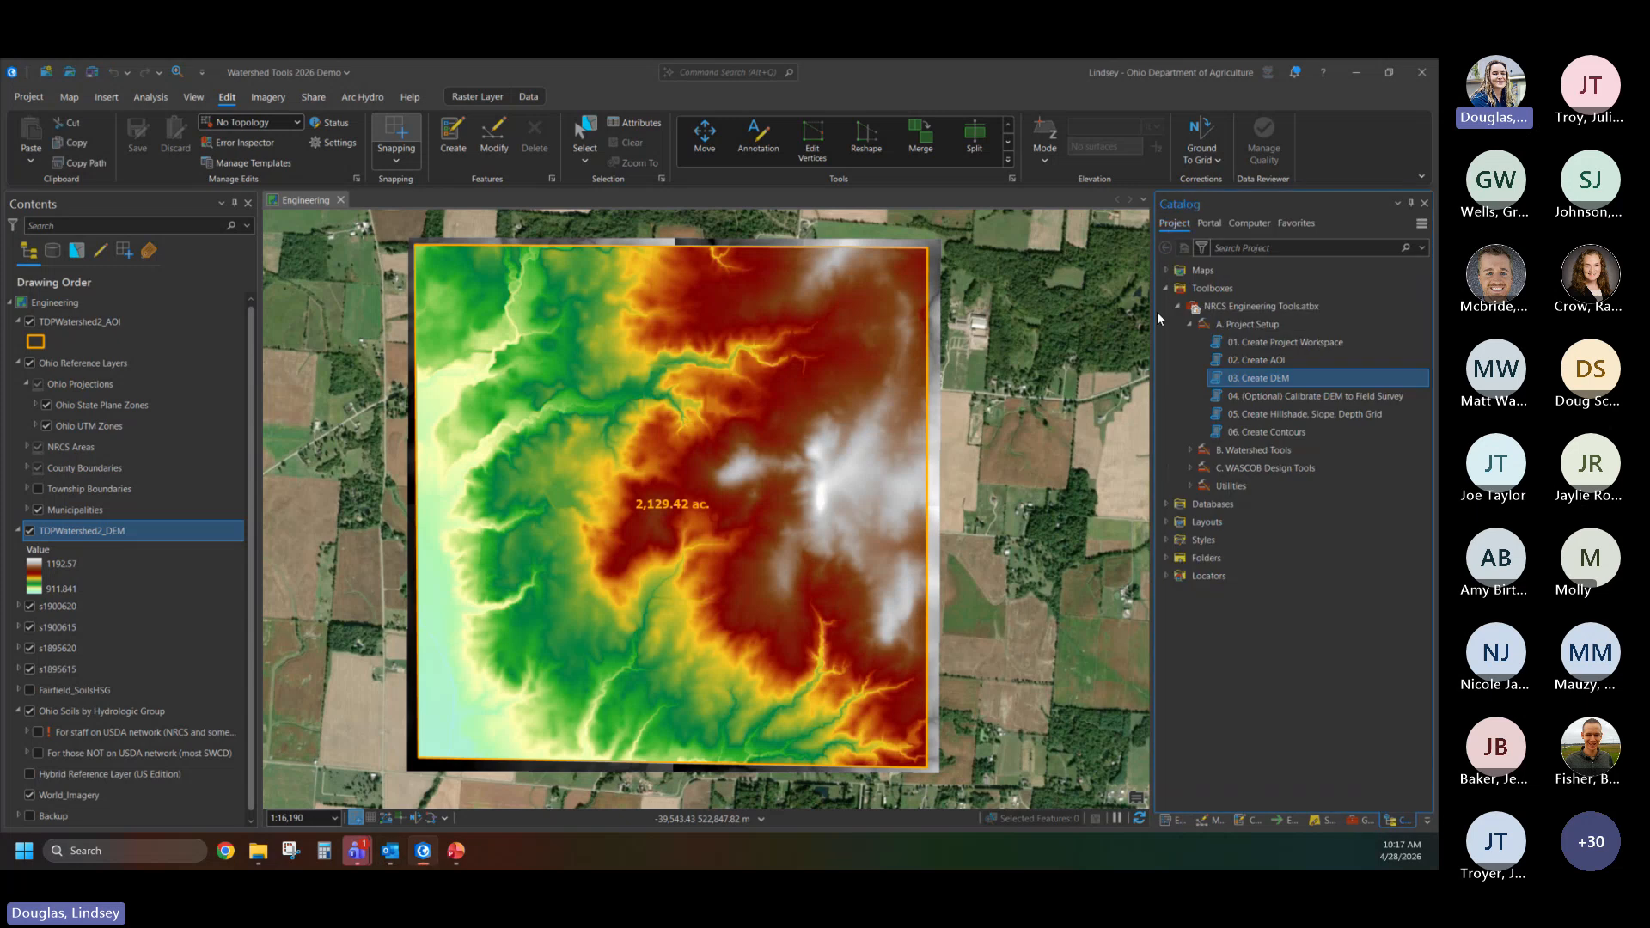
double_click(1316, 394)
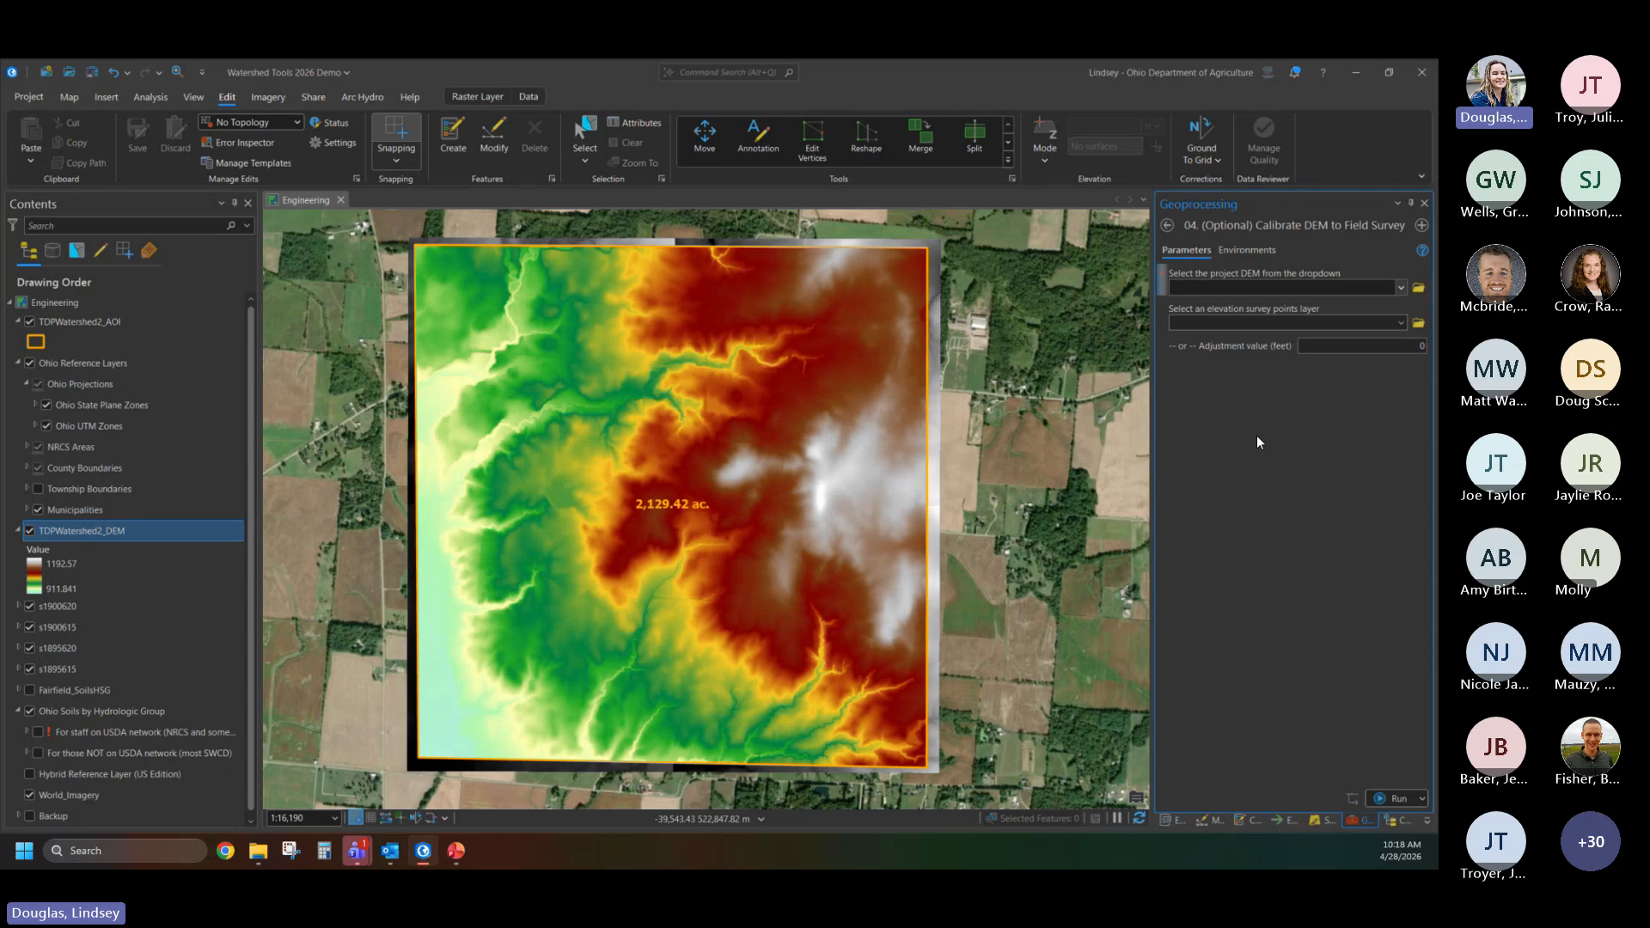
left_click(1165, 228)
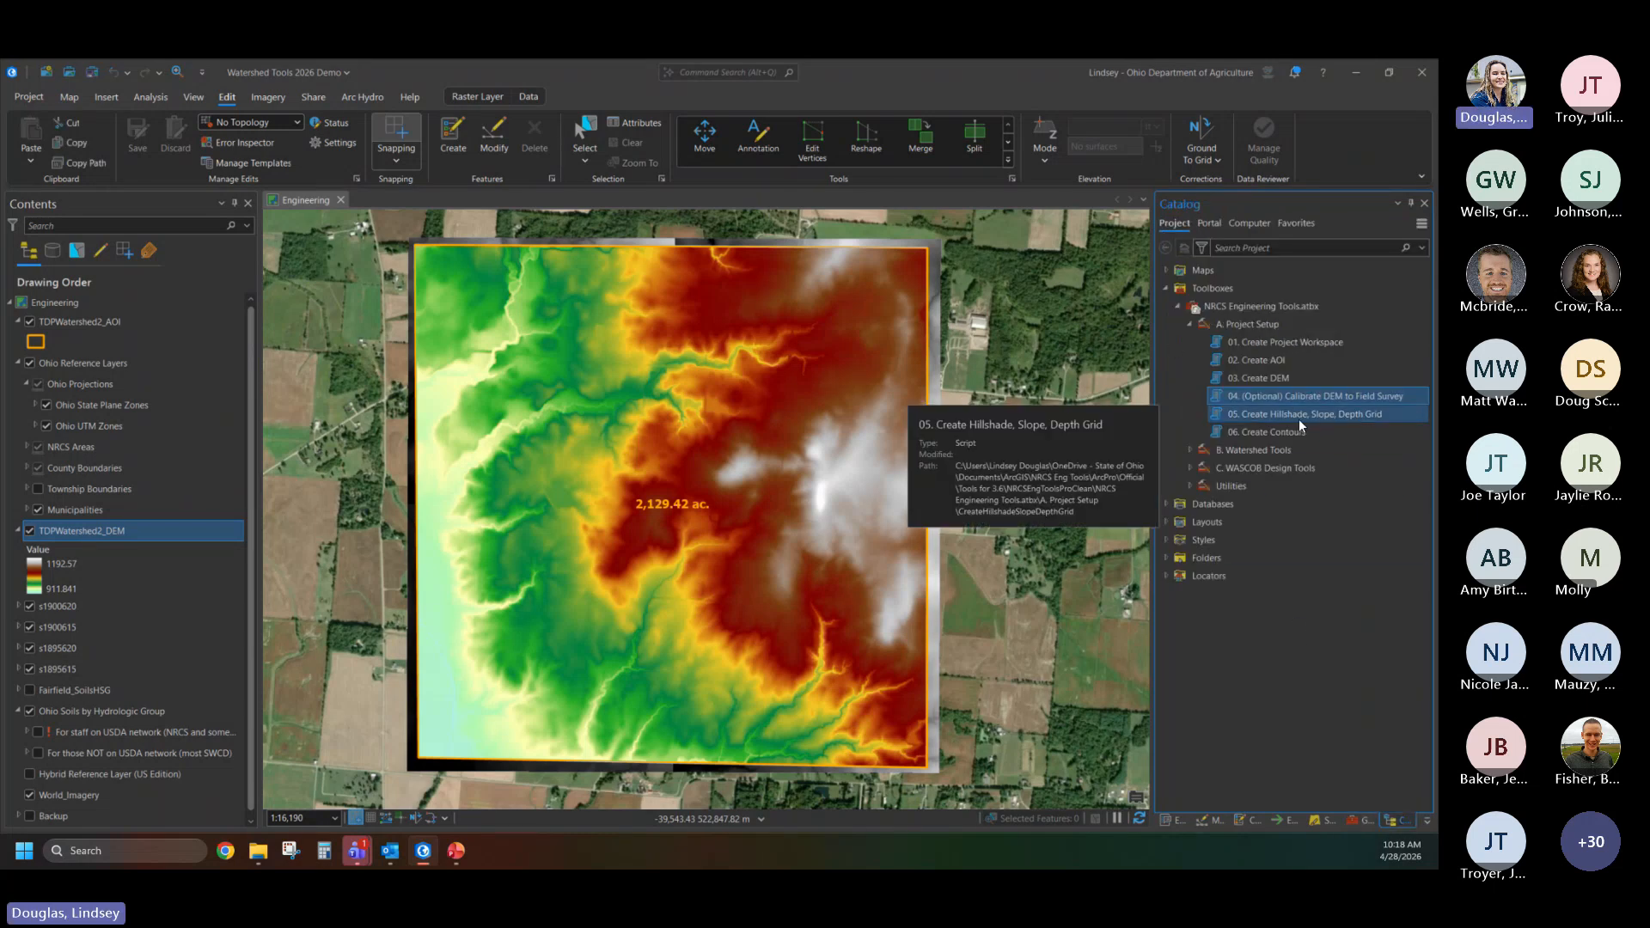
- Run the Create Hillshade, Slope, Depth Grid tool on TDPWatershed2_DEM with all three outputs enabled
double_click(1323, 419)
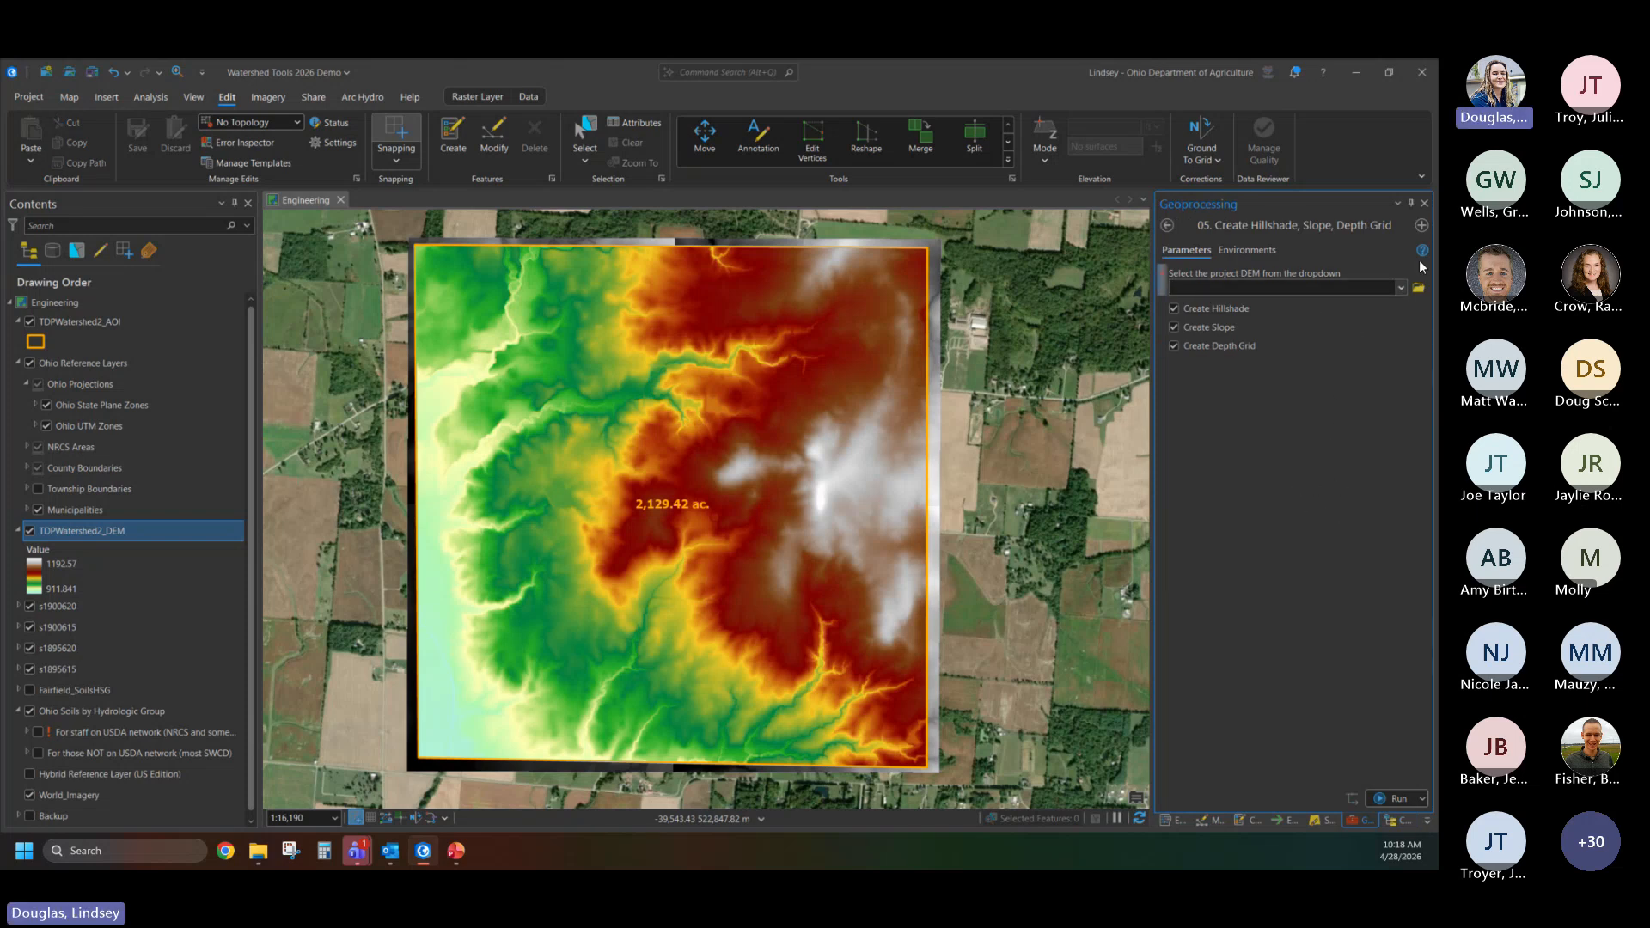
left_click(1400, 288)
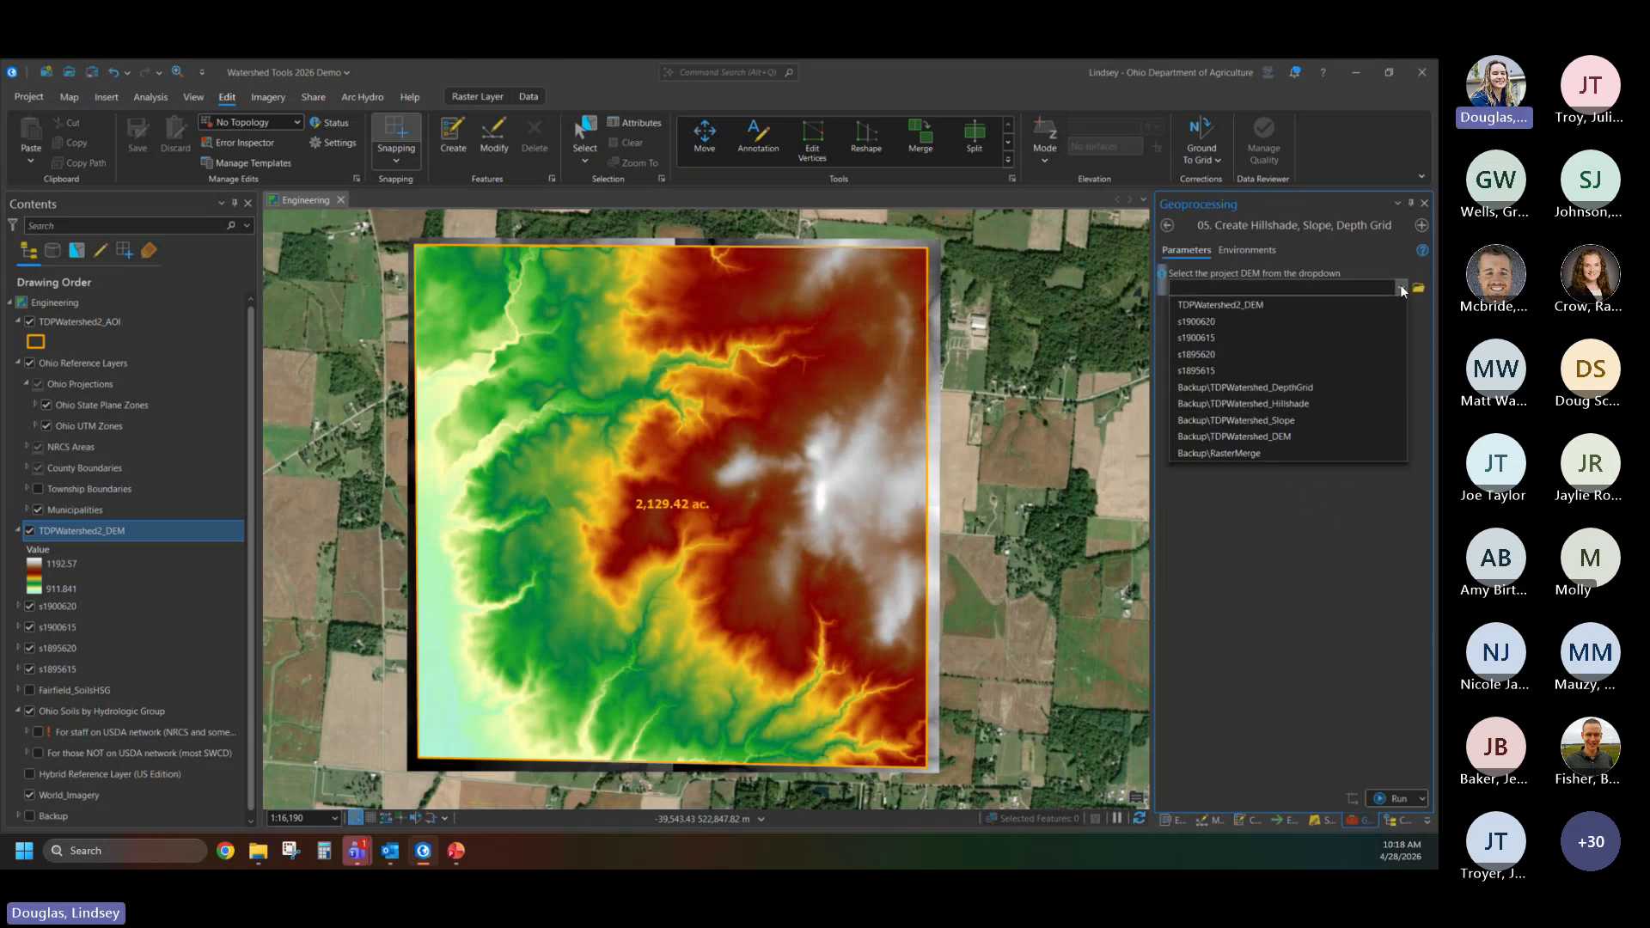
left_click(1295, 306)
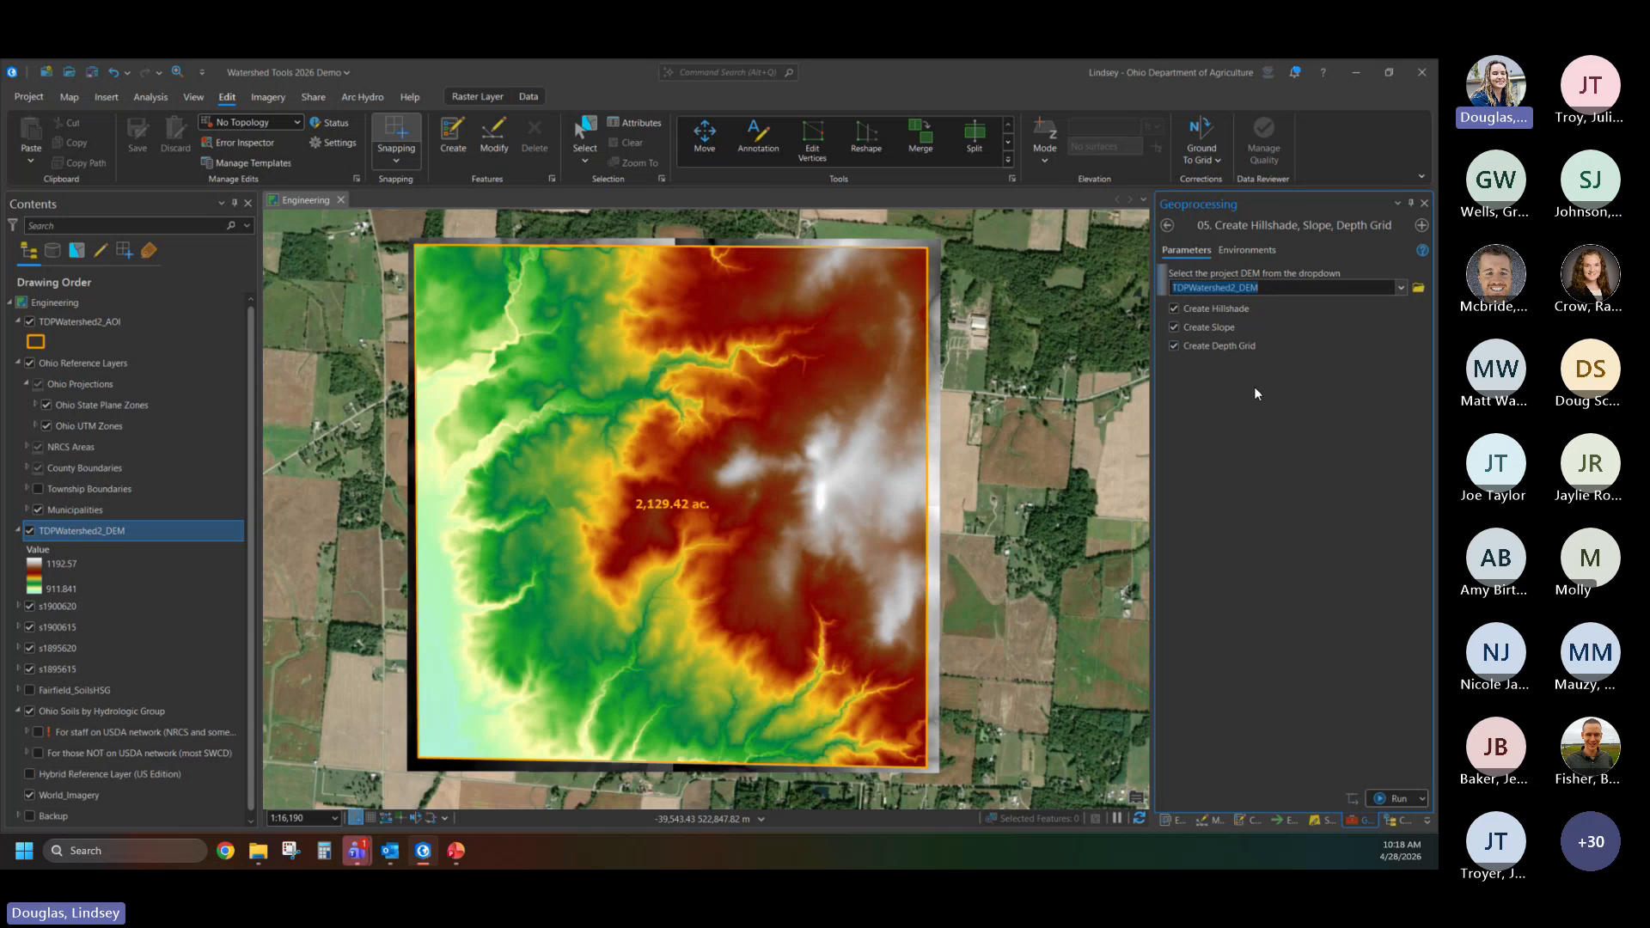
left_click(1388, 798)
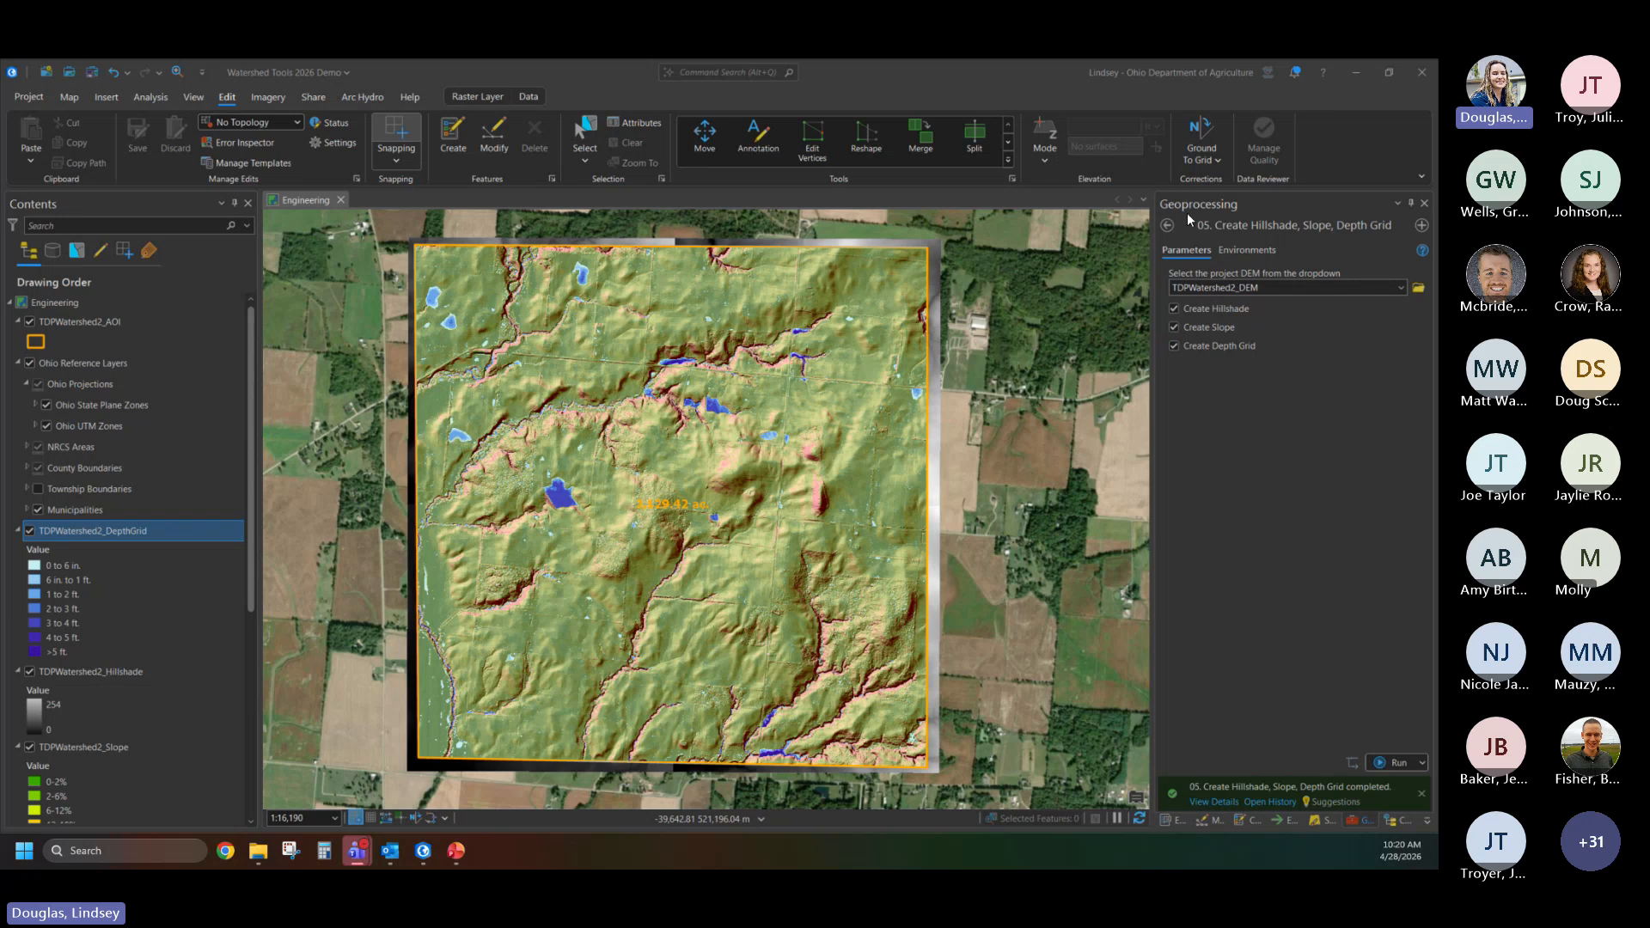
- Run the Create Contours tool on TDPWatershed2_DEM with a contour interval of 5 feet
left_click(1168, 226)
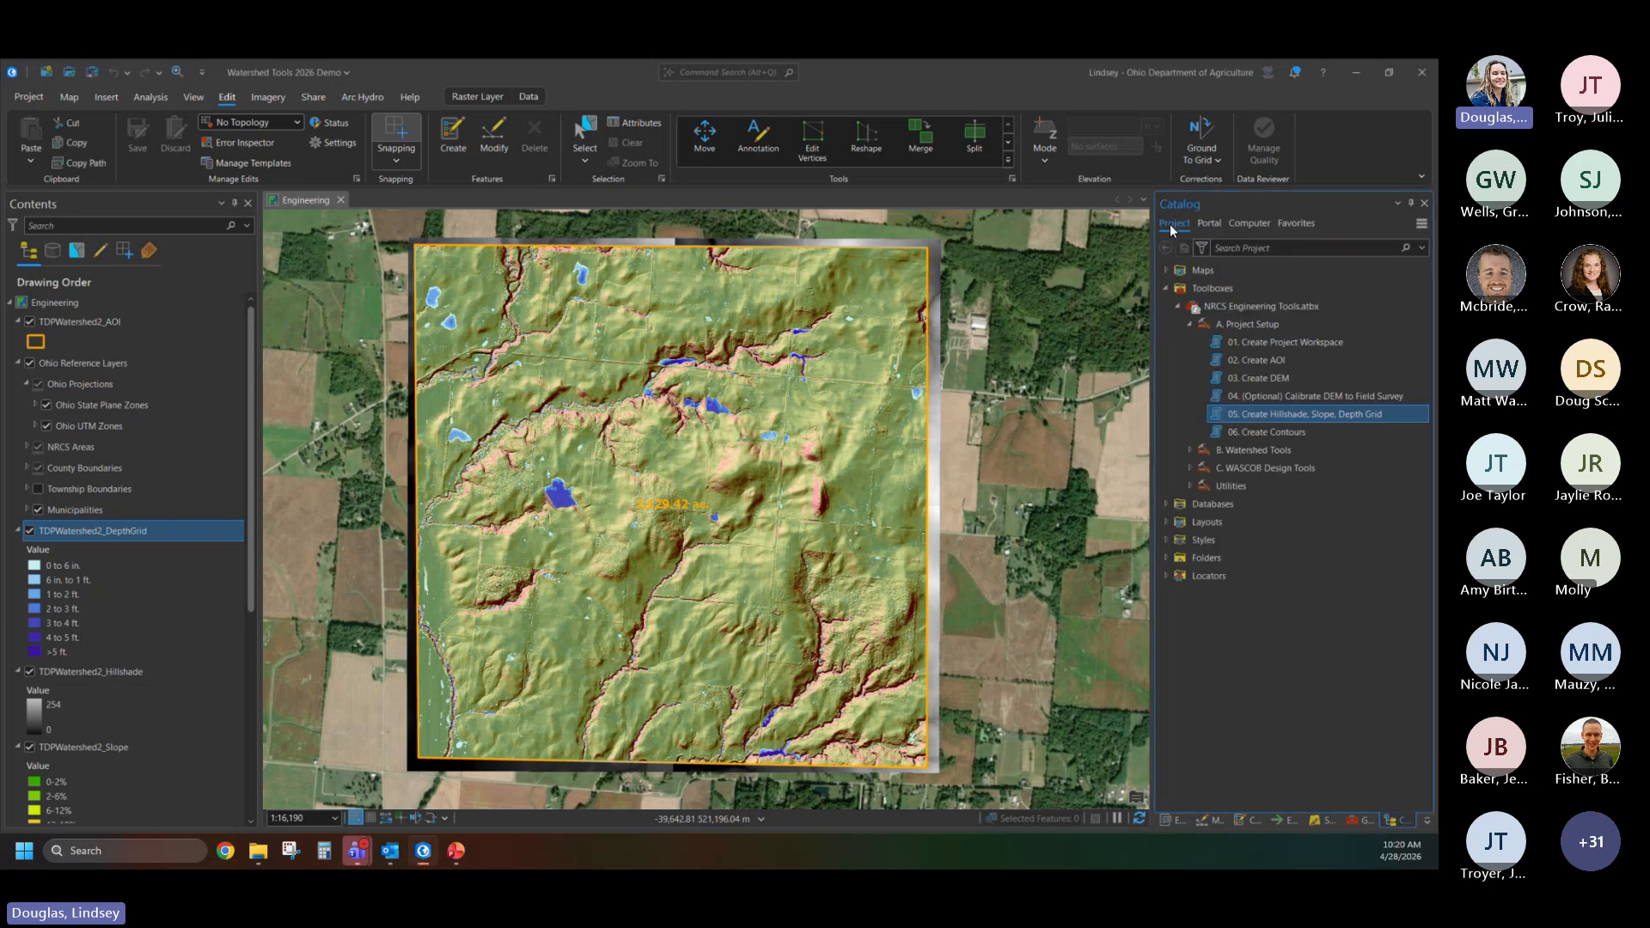
double_click(1296, 431)
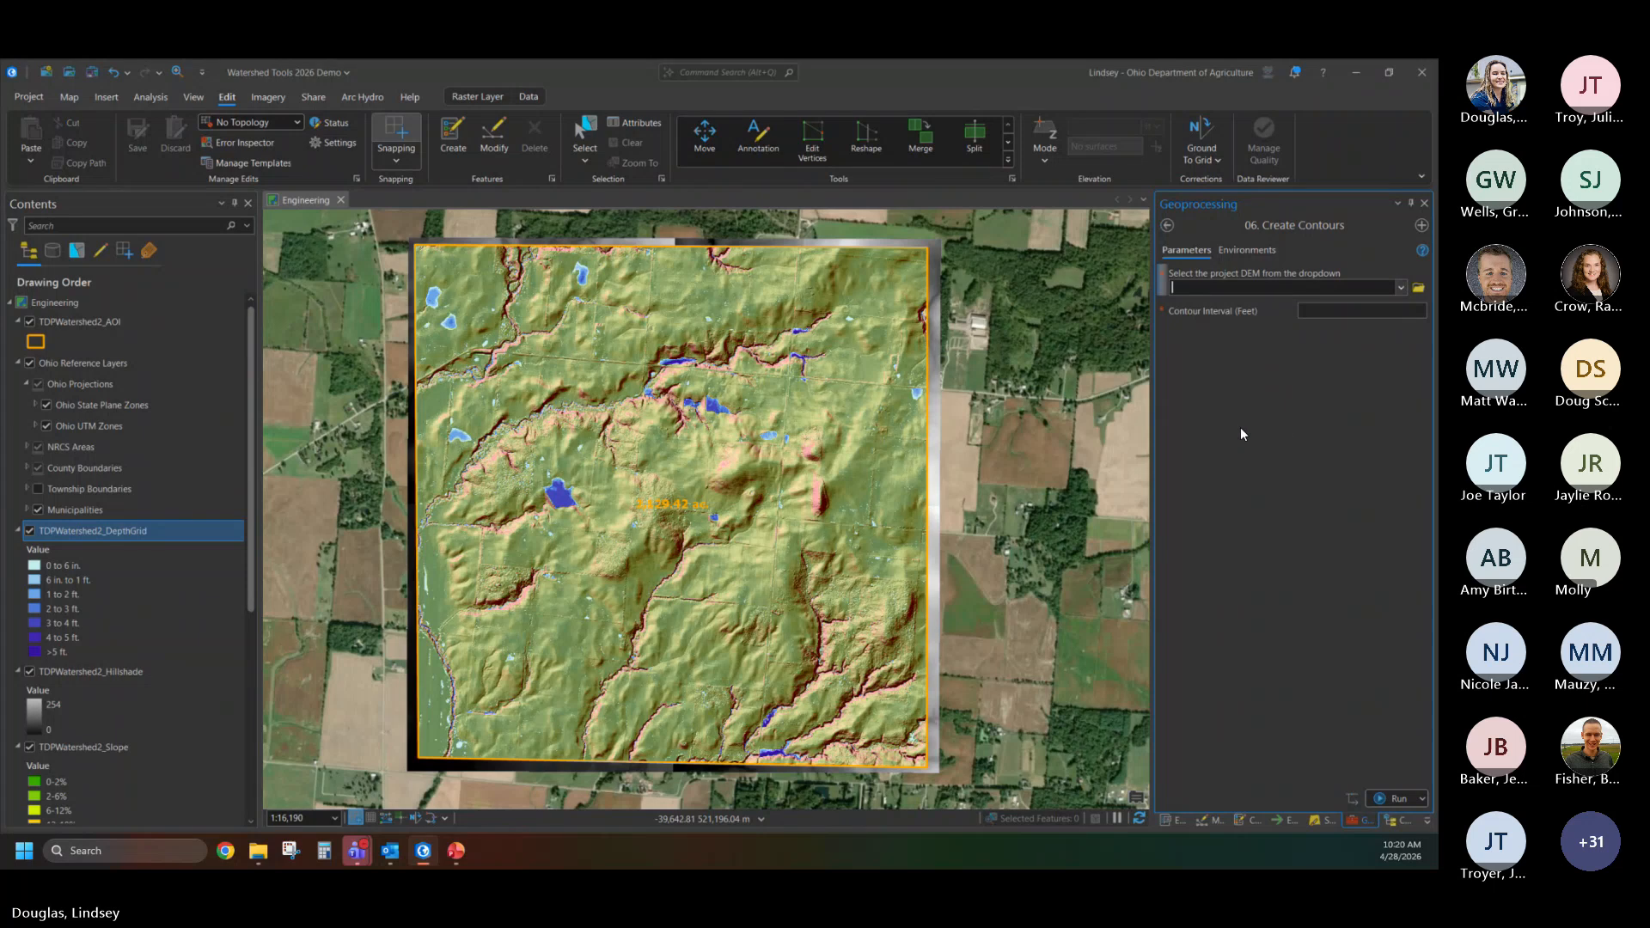
left_click(1401, 289)
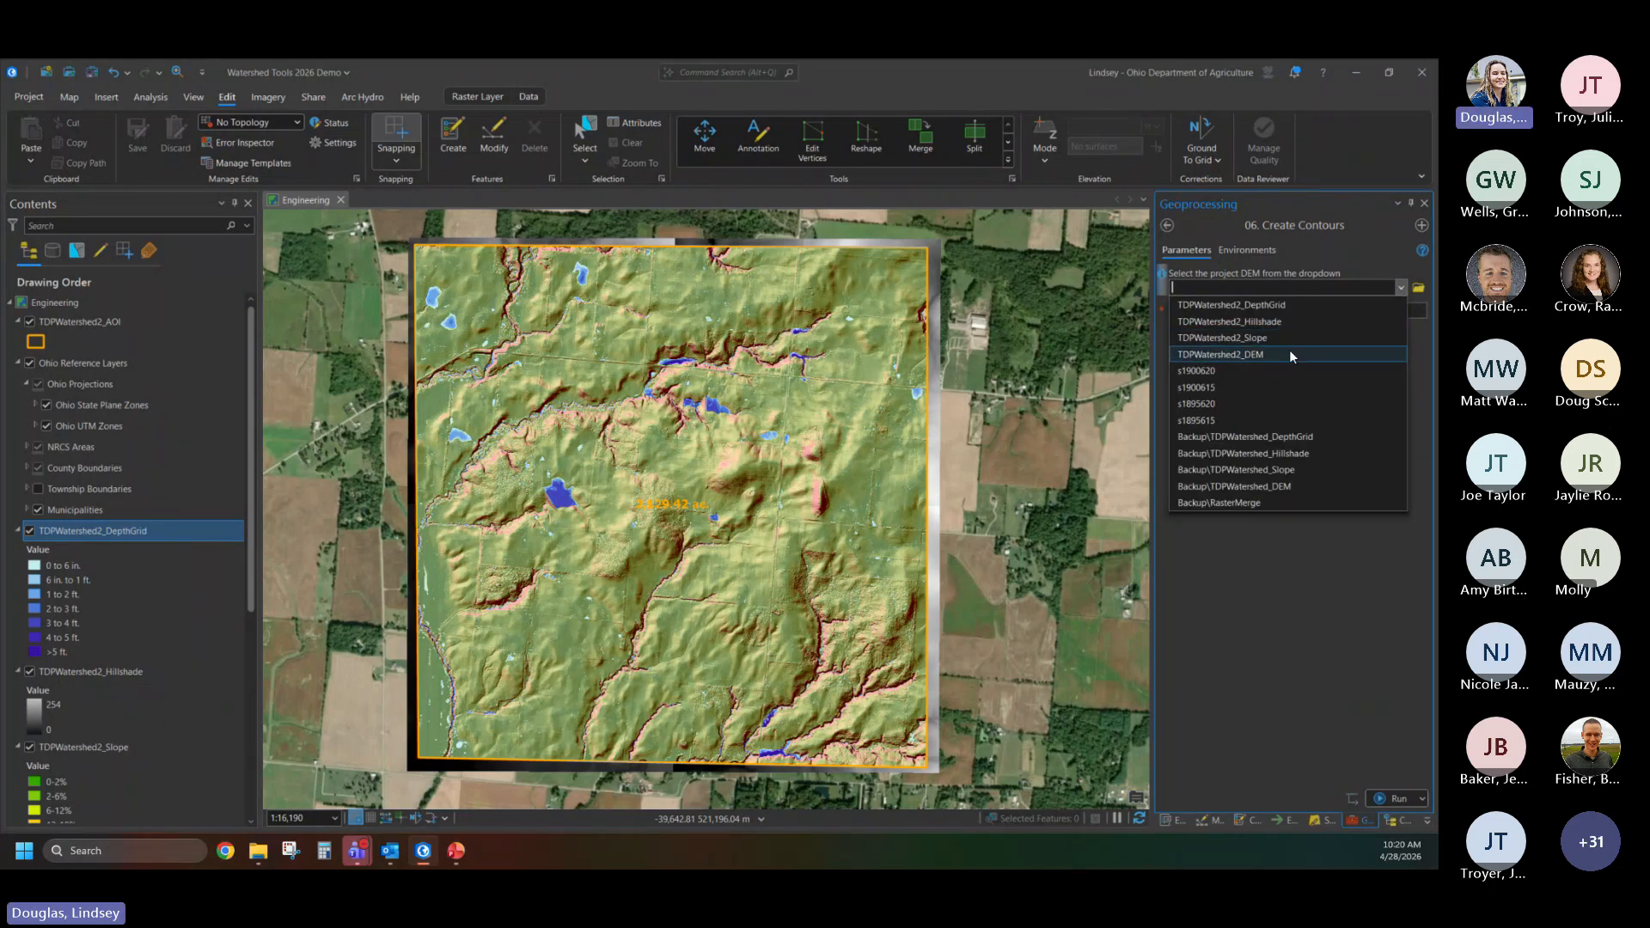
left_click(1268, 355)
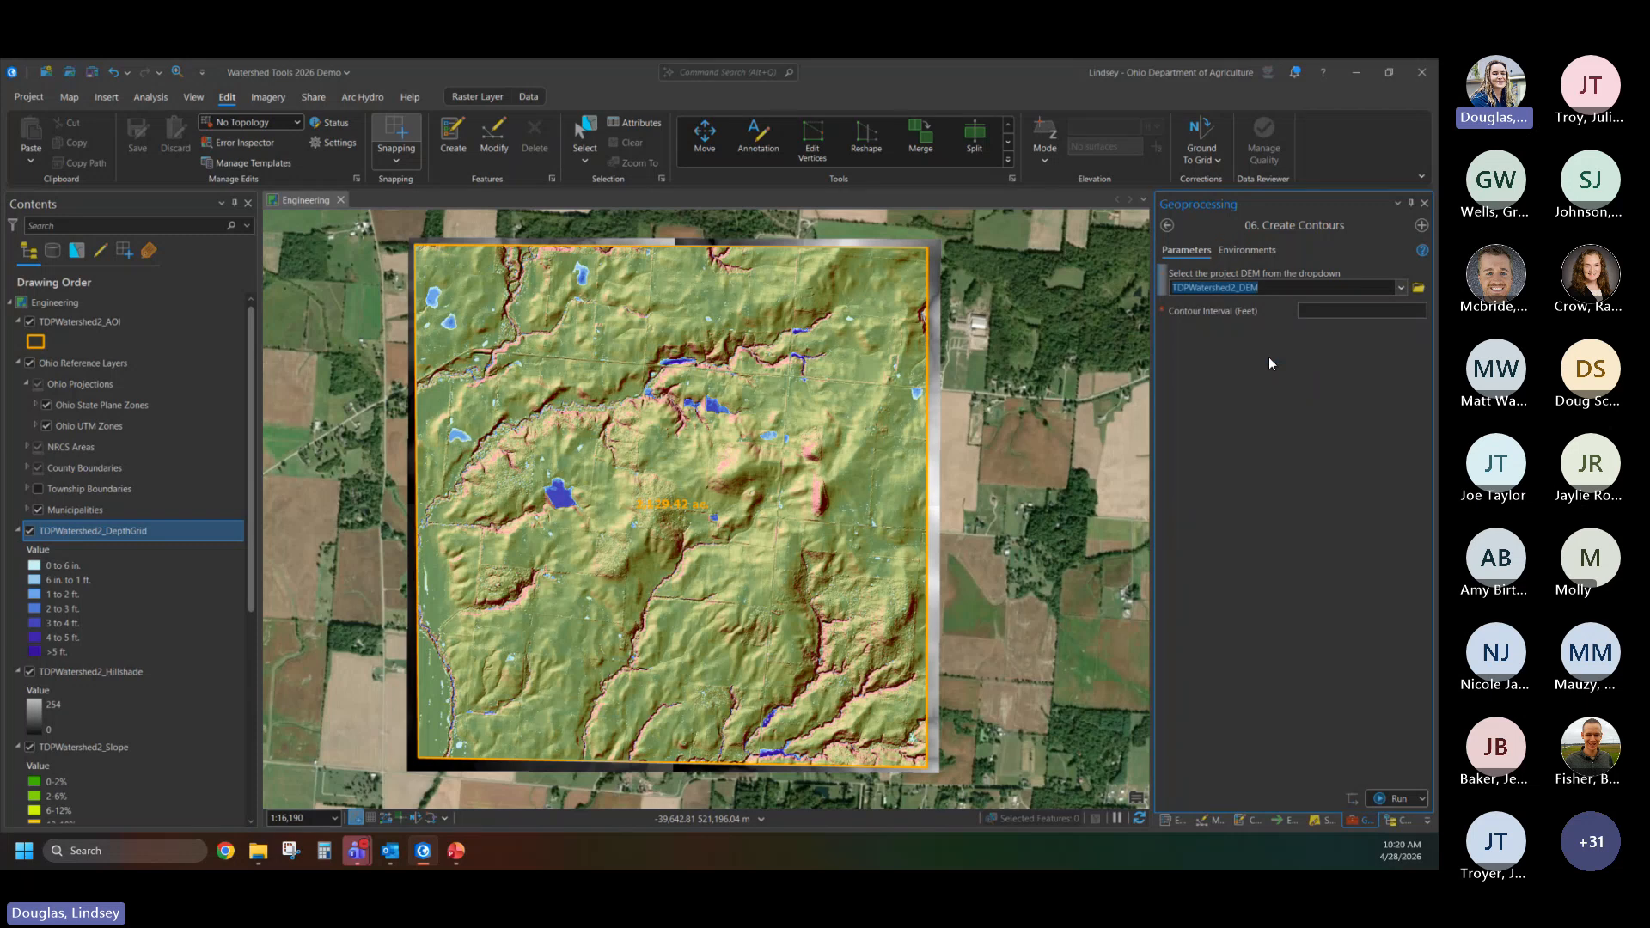
left_click(1346, 314)
left_click(1388, 796)
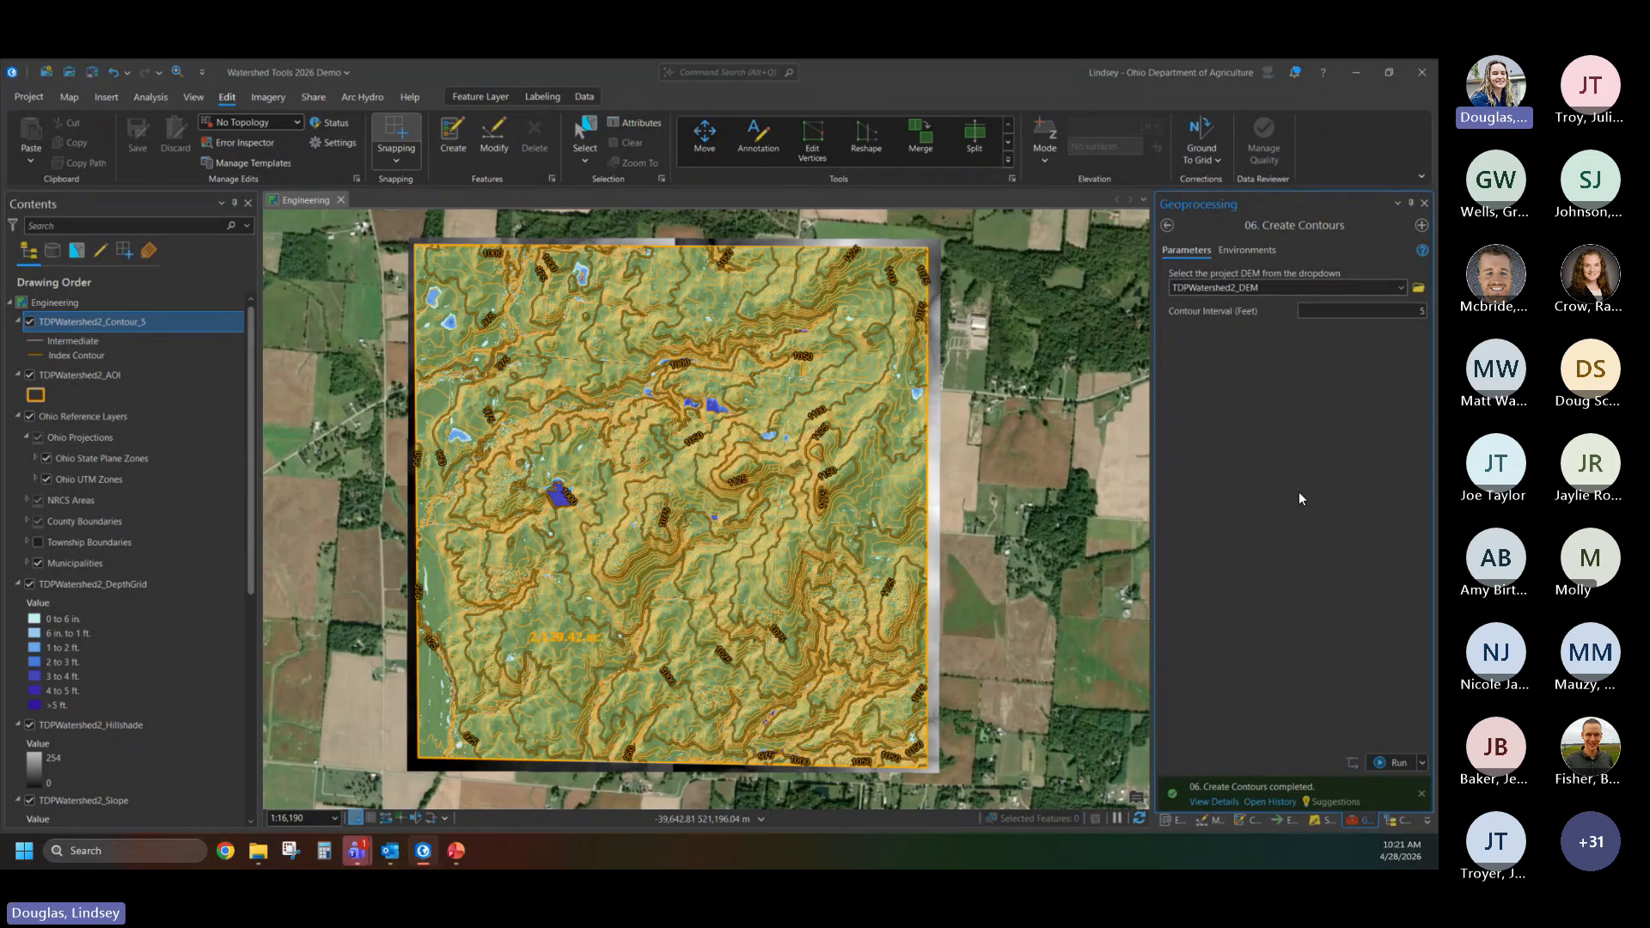
- Open the Create Stream Network tool from the Delineation toolset and choose TDPWatershed2_DEM as its project DEM
left_click(1167, 226)
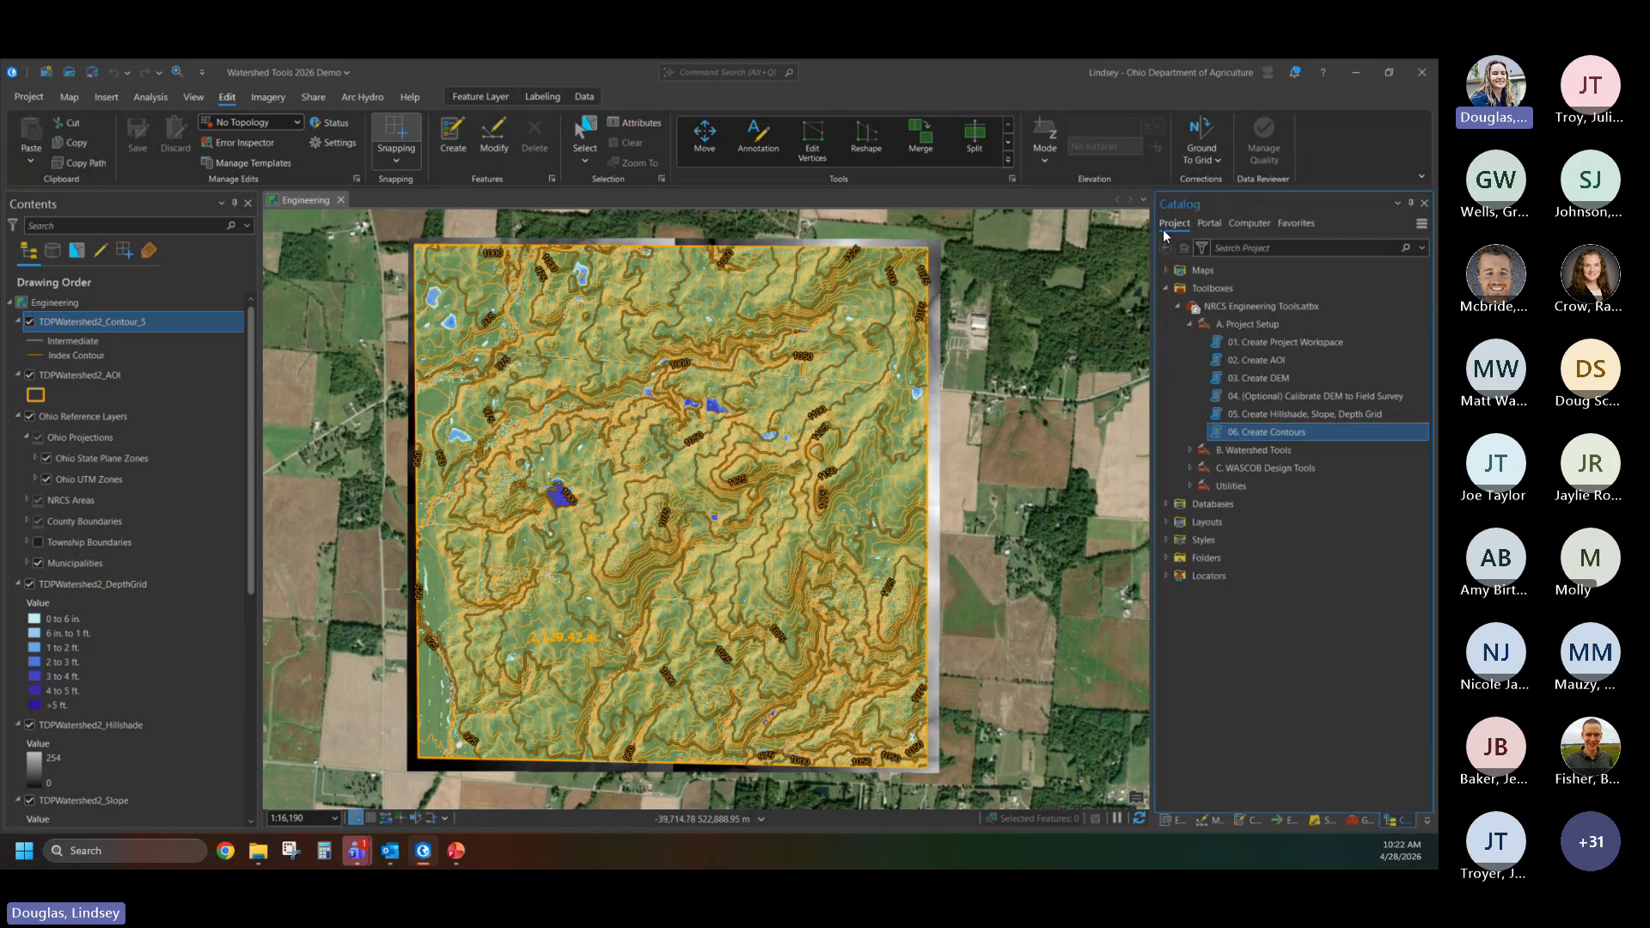
left_click(1190, 451)
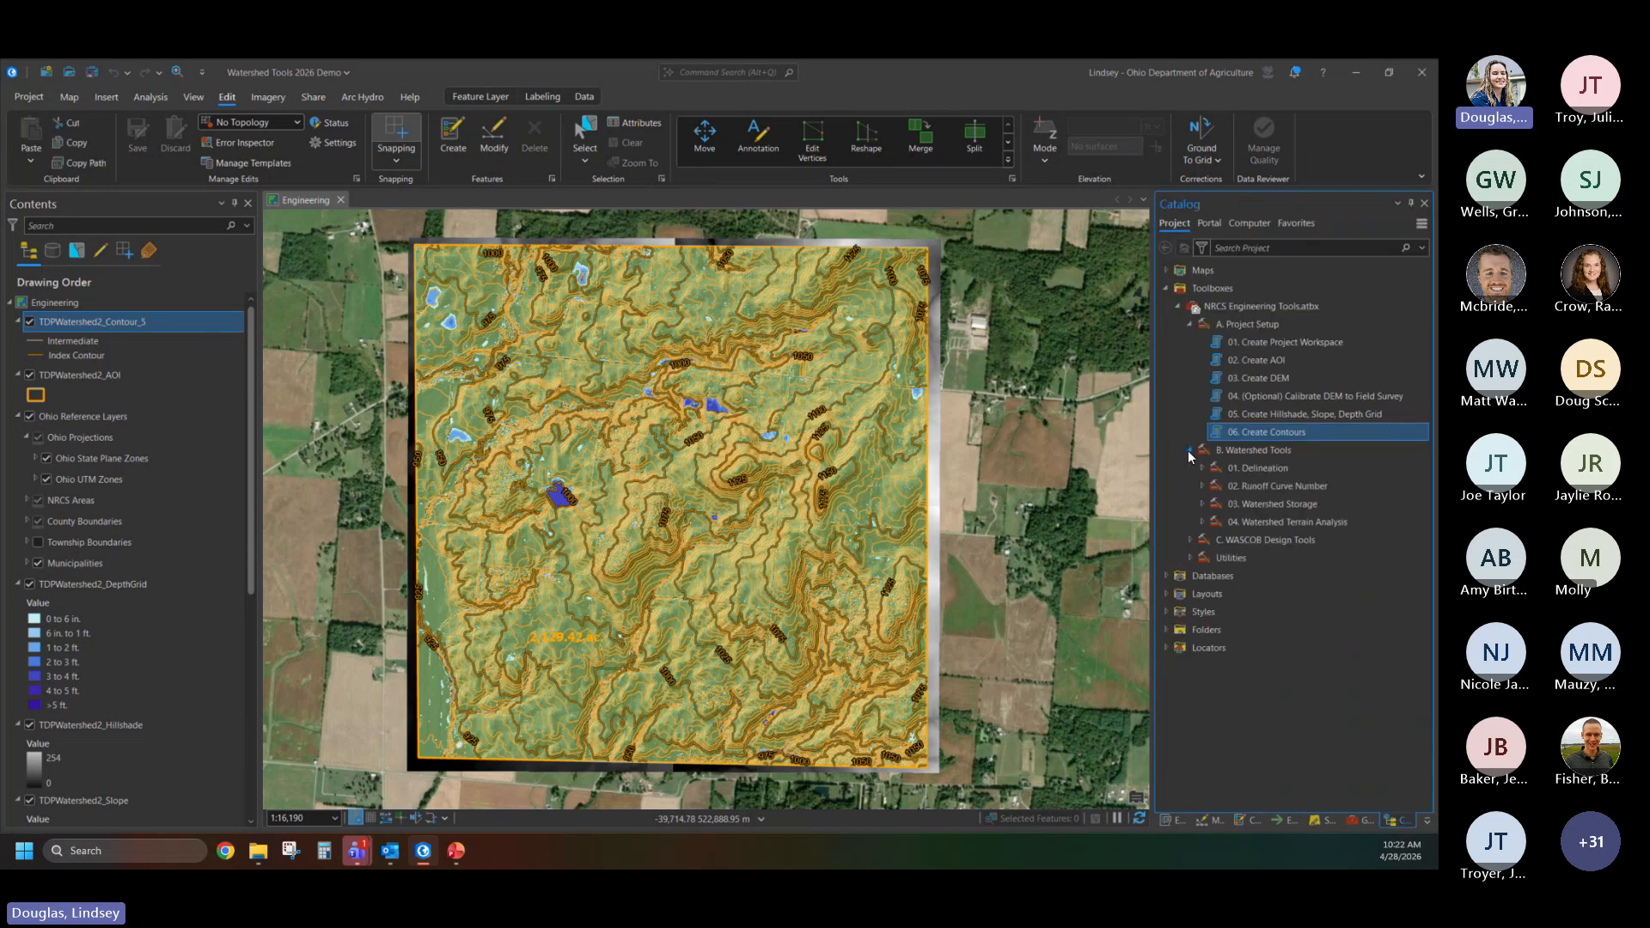
left_click(1190, 325)
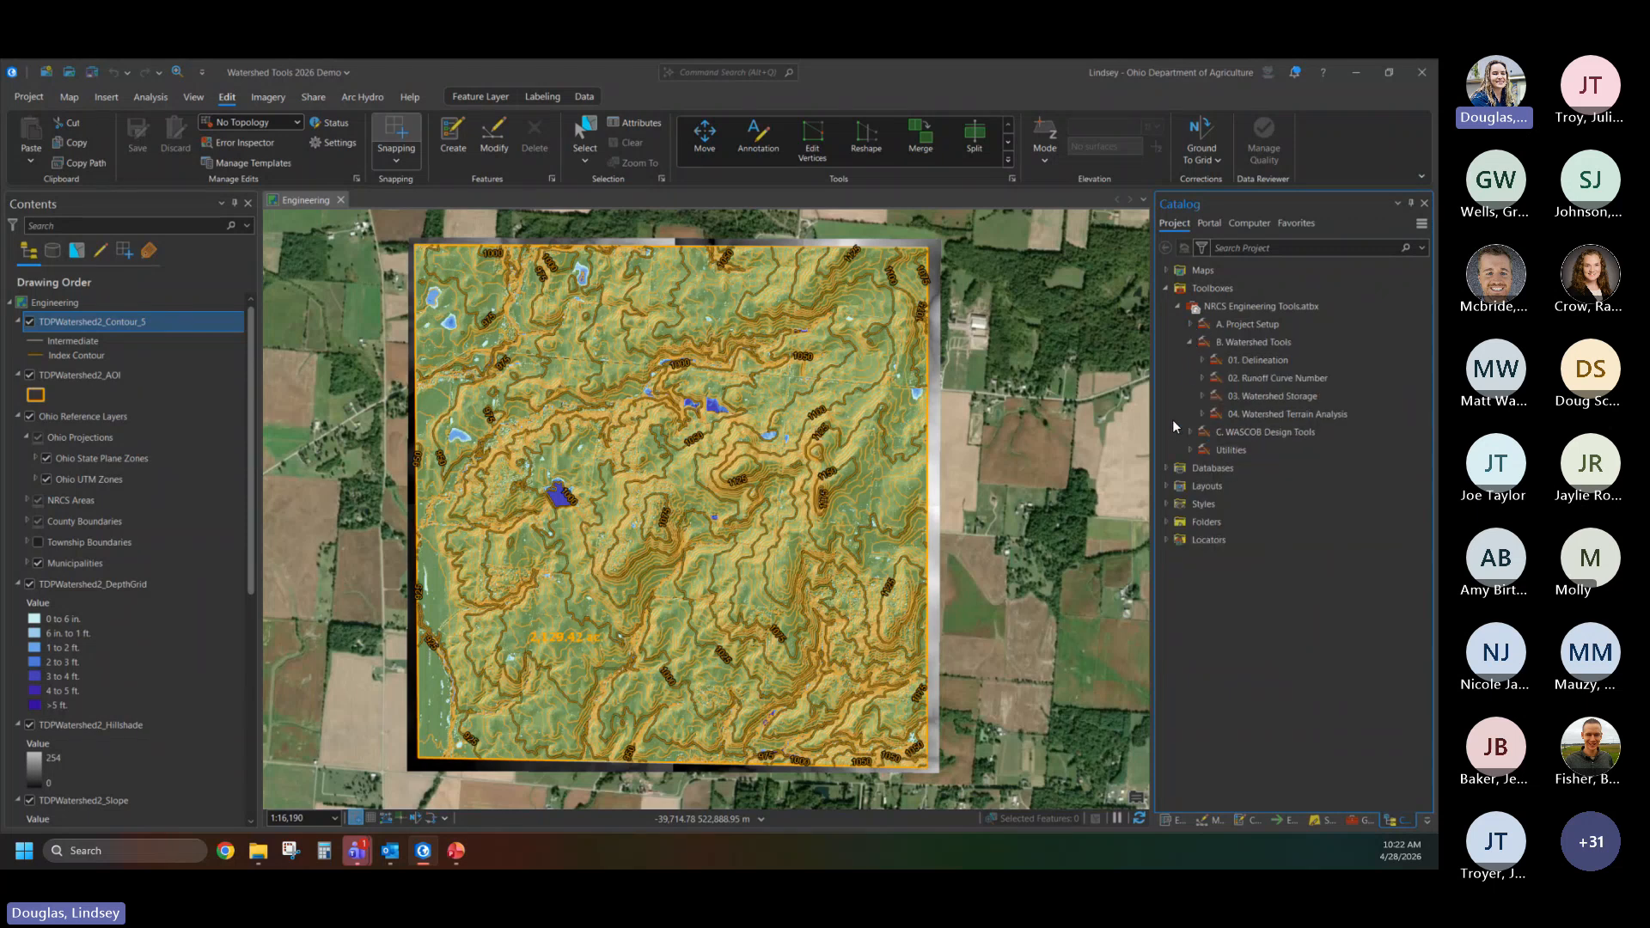
left_click(1253, 362)
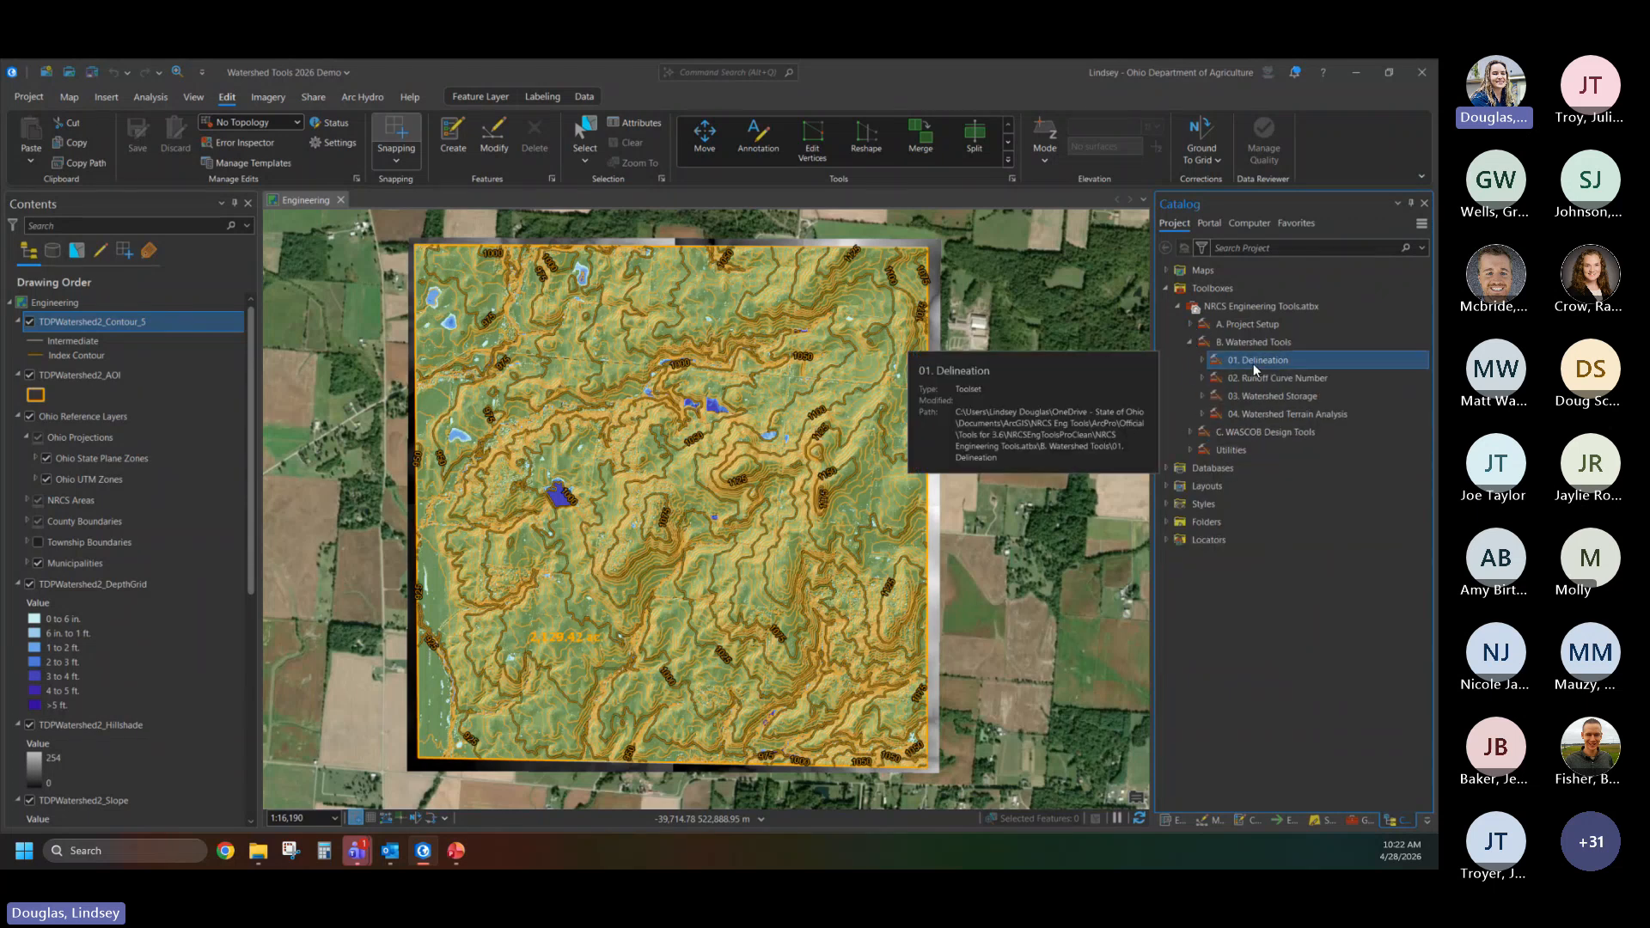
double_click(1253, 362)
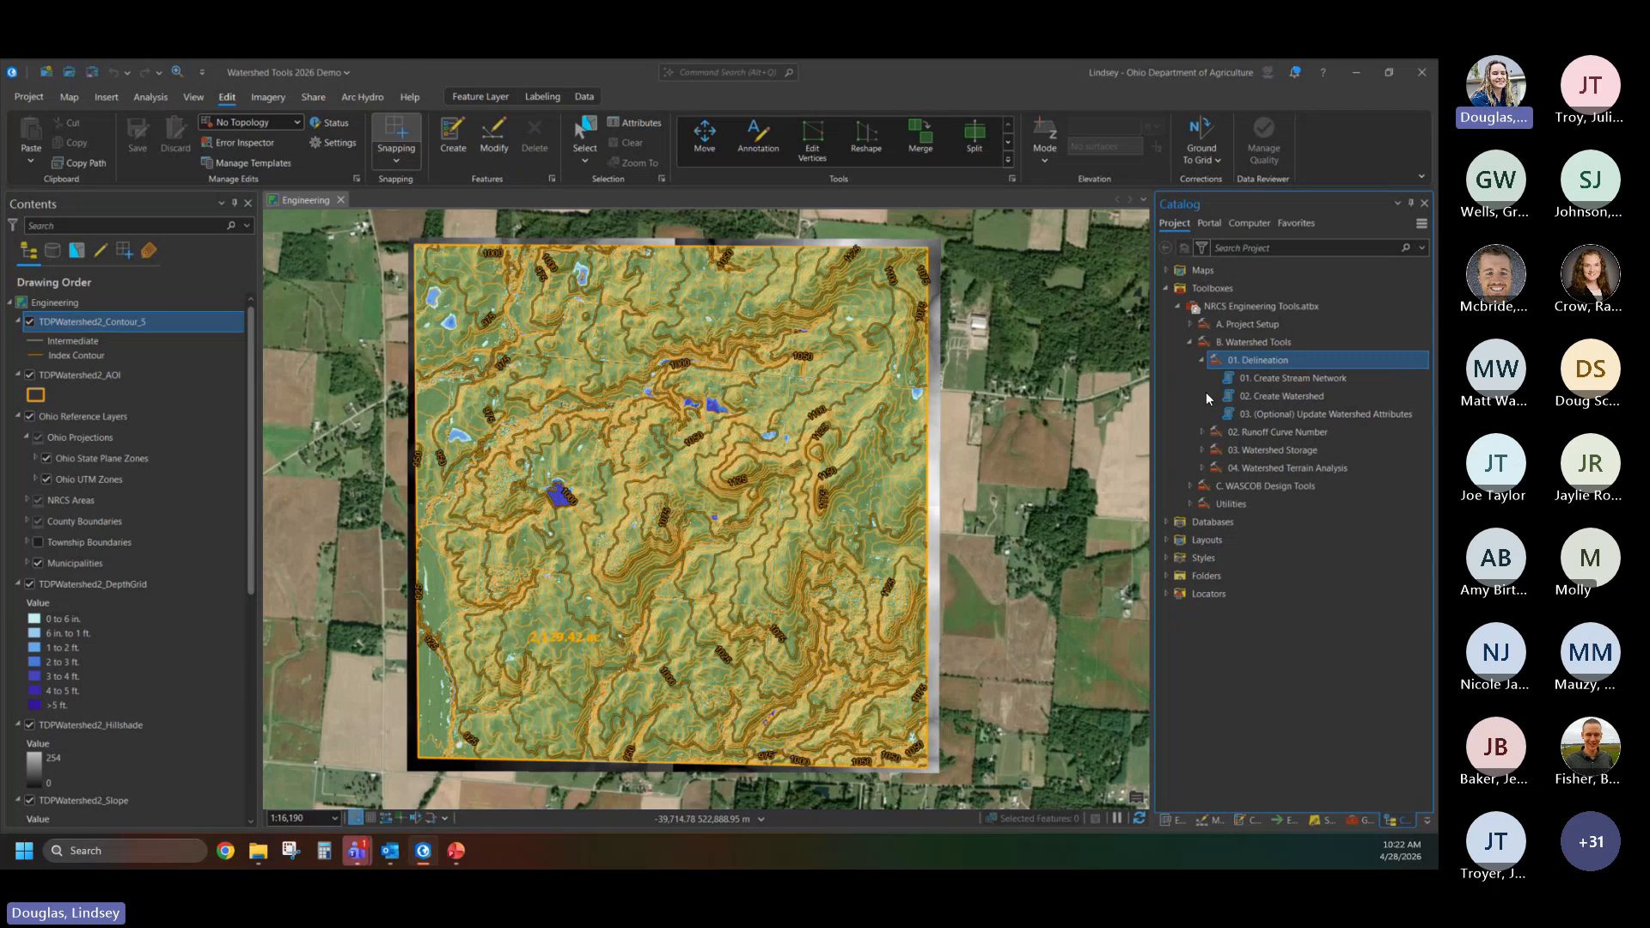
left_click(1308, 378)
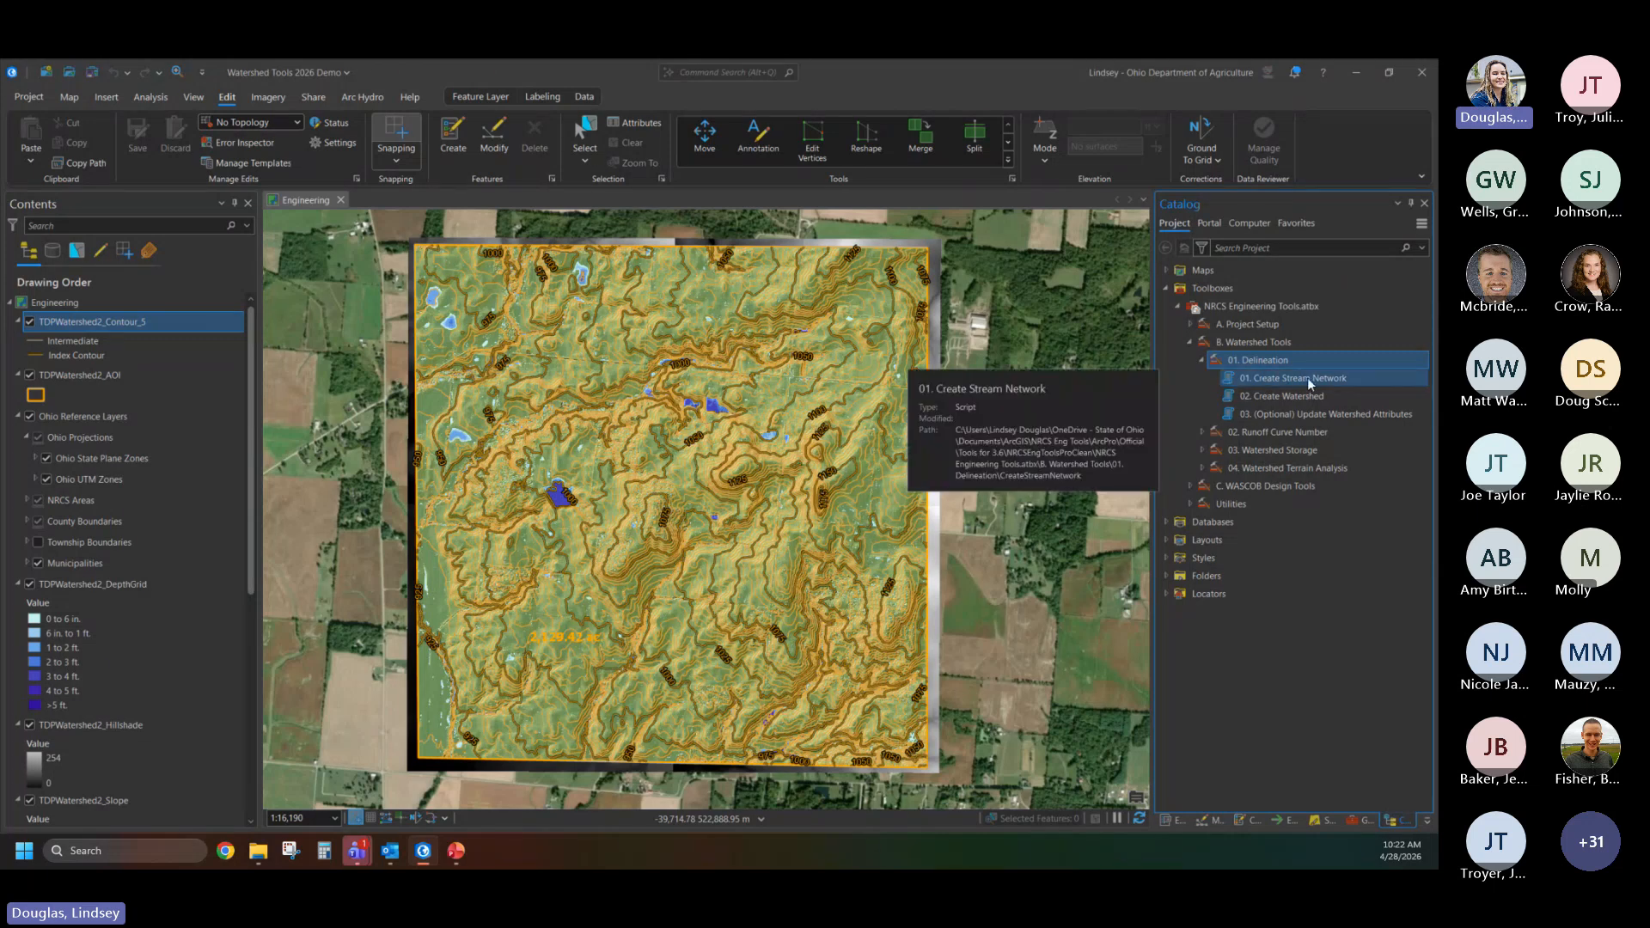
double_click(1309, 380)
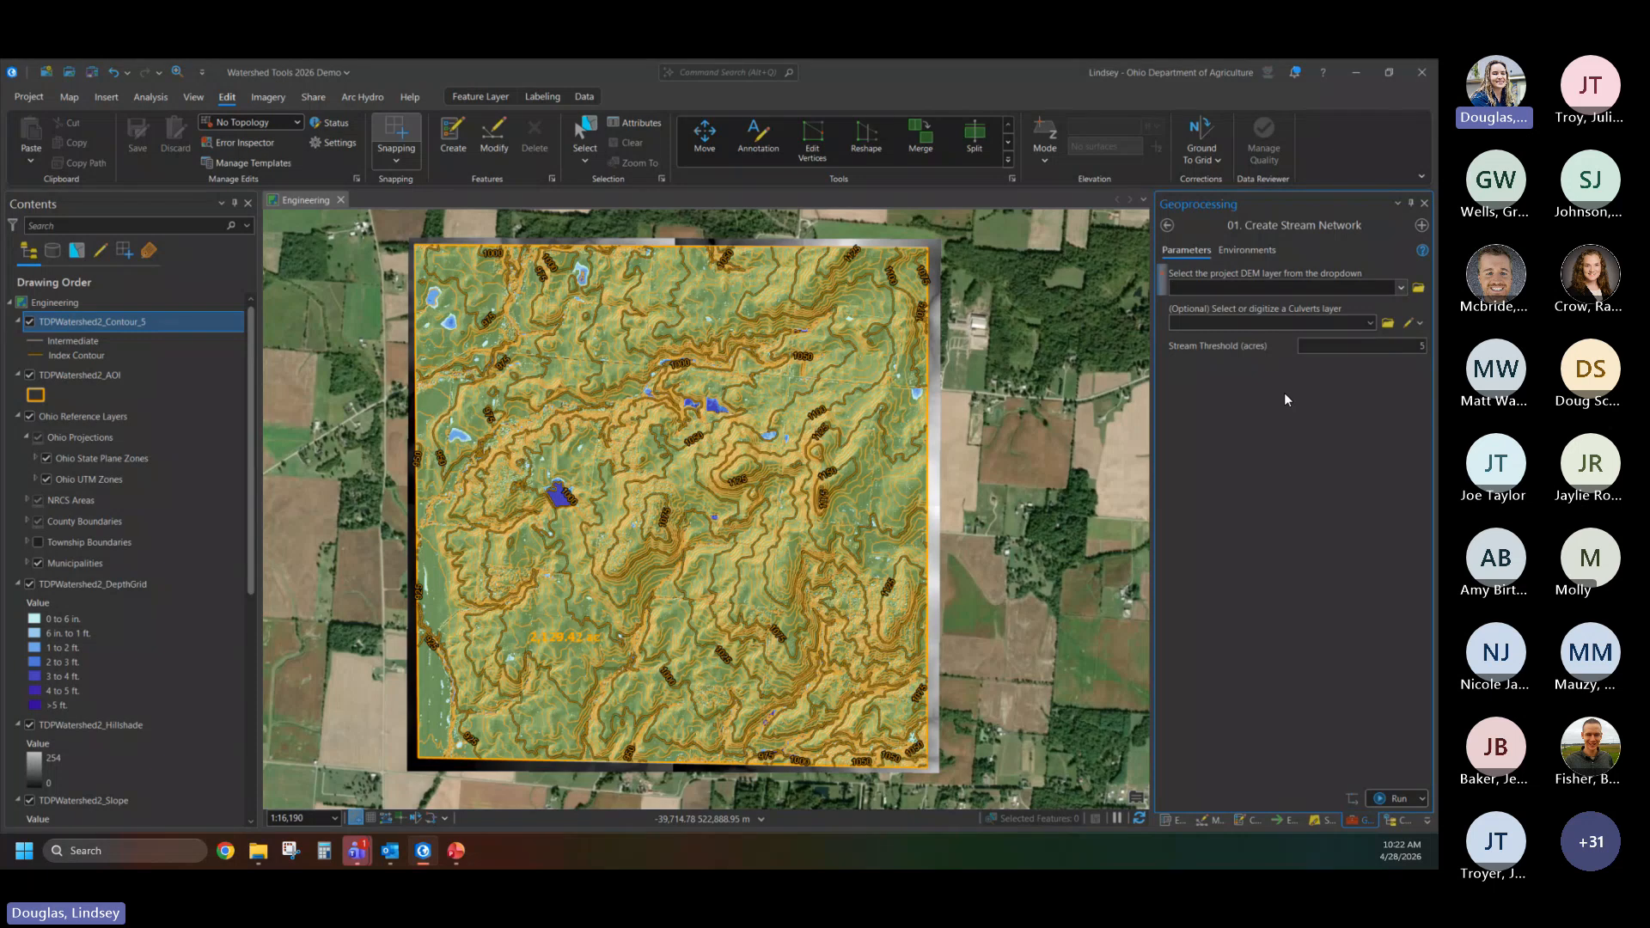
left_click(1401, 287)
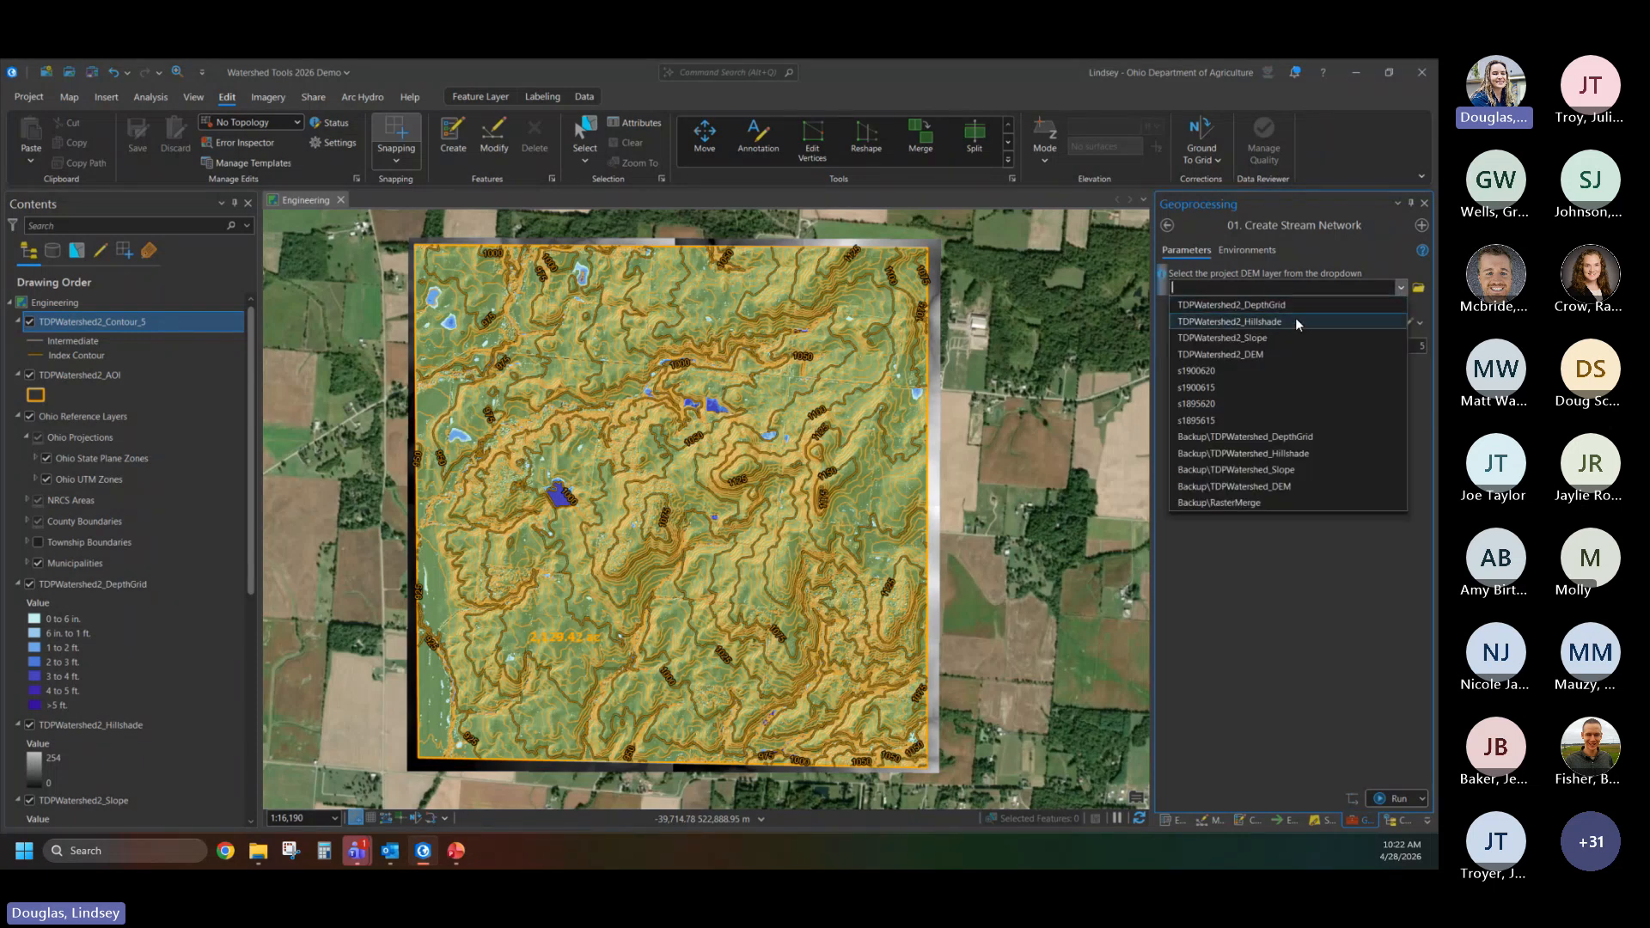
left_click(1263, 354)
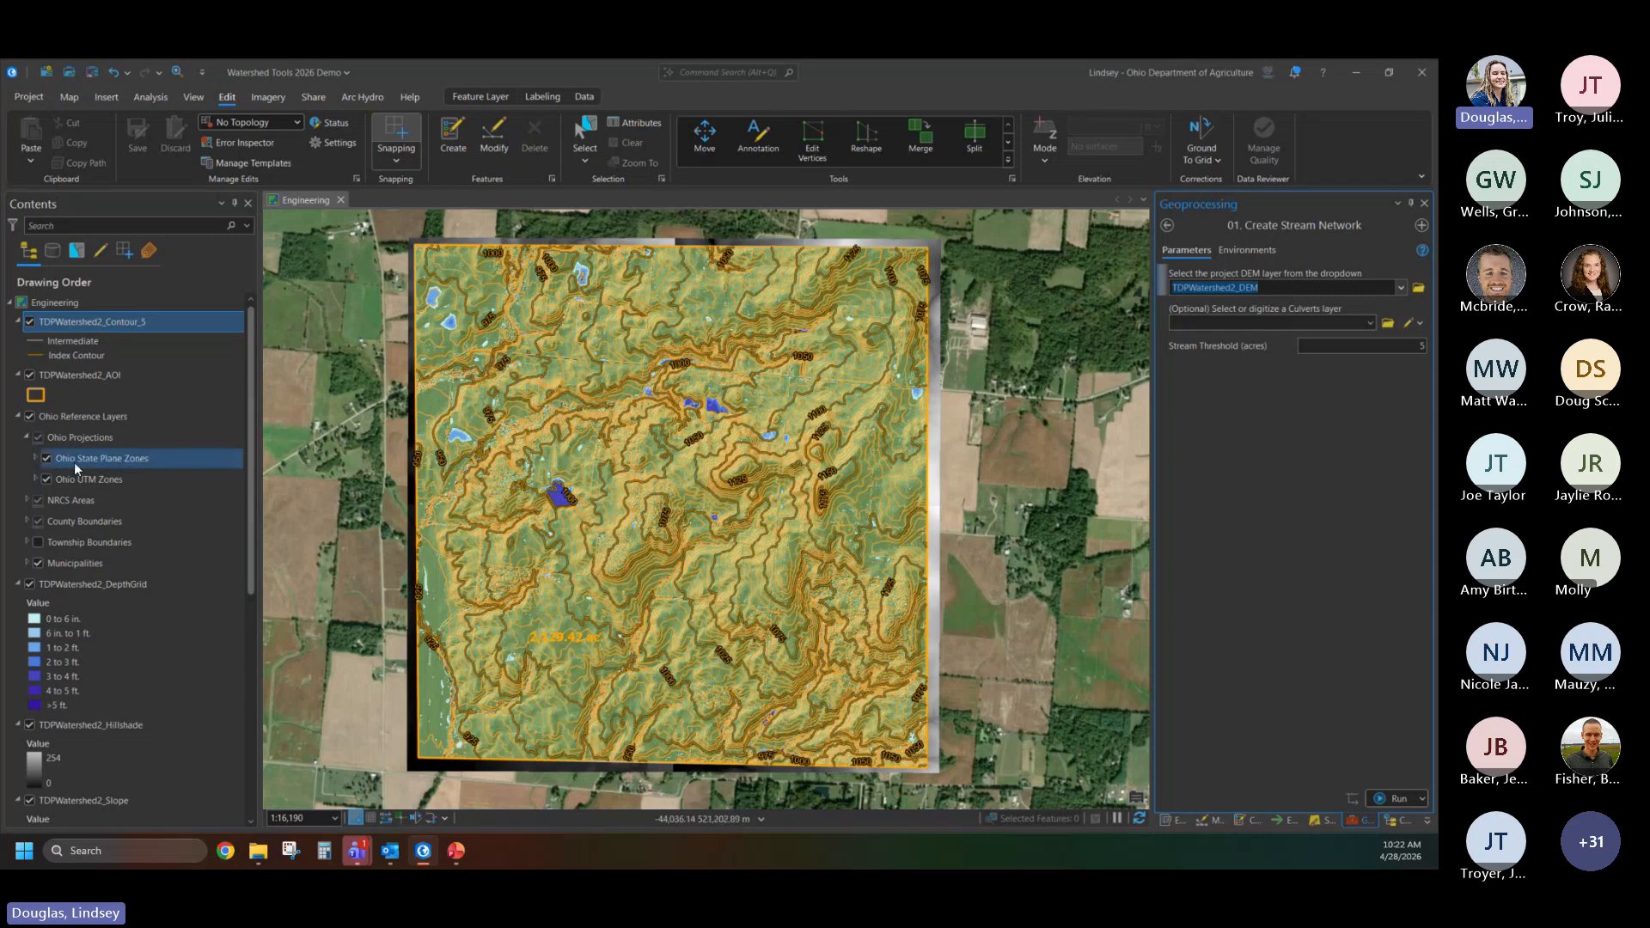
- Hide the TDPWatershed2 contour, hillshade and slope layers on the map
left_click(32, 324)
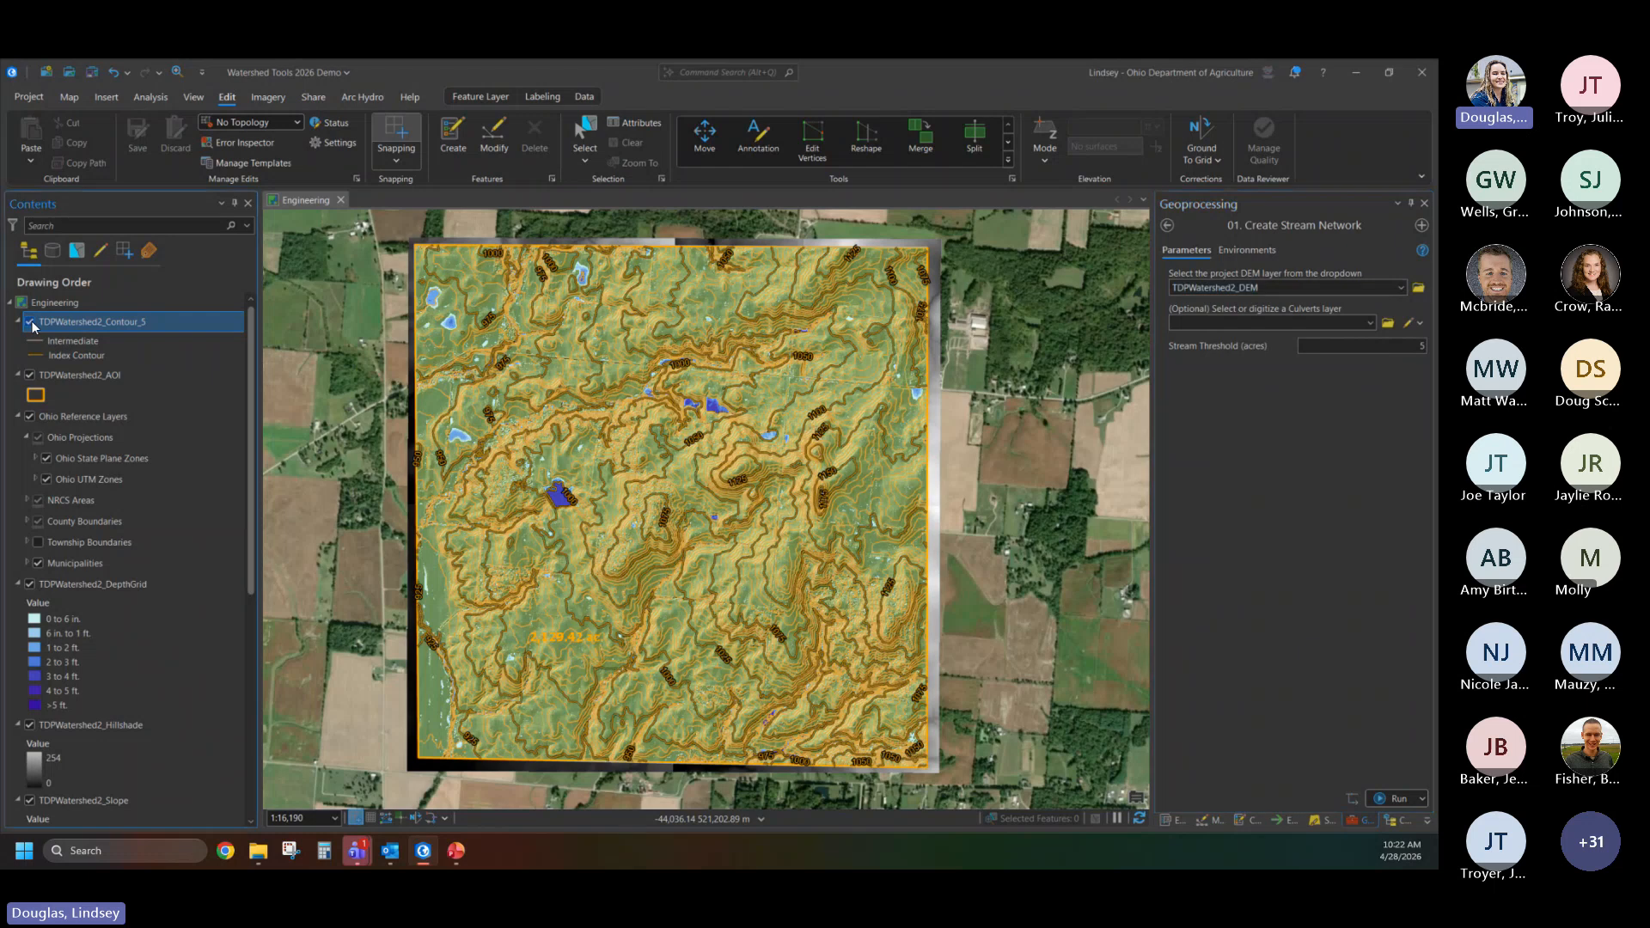
left_click(30, 322)
scroll(48, 407, "down", 3)
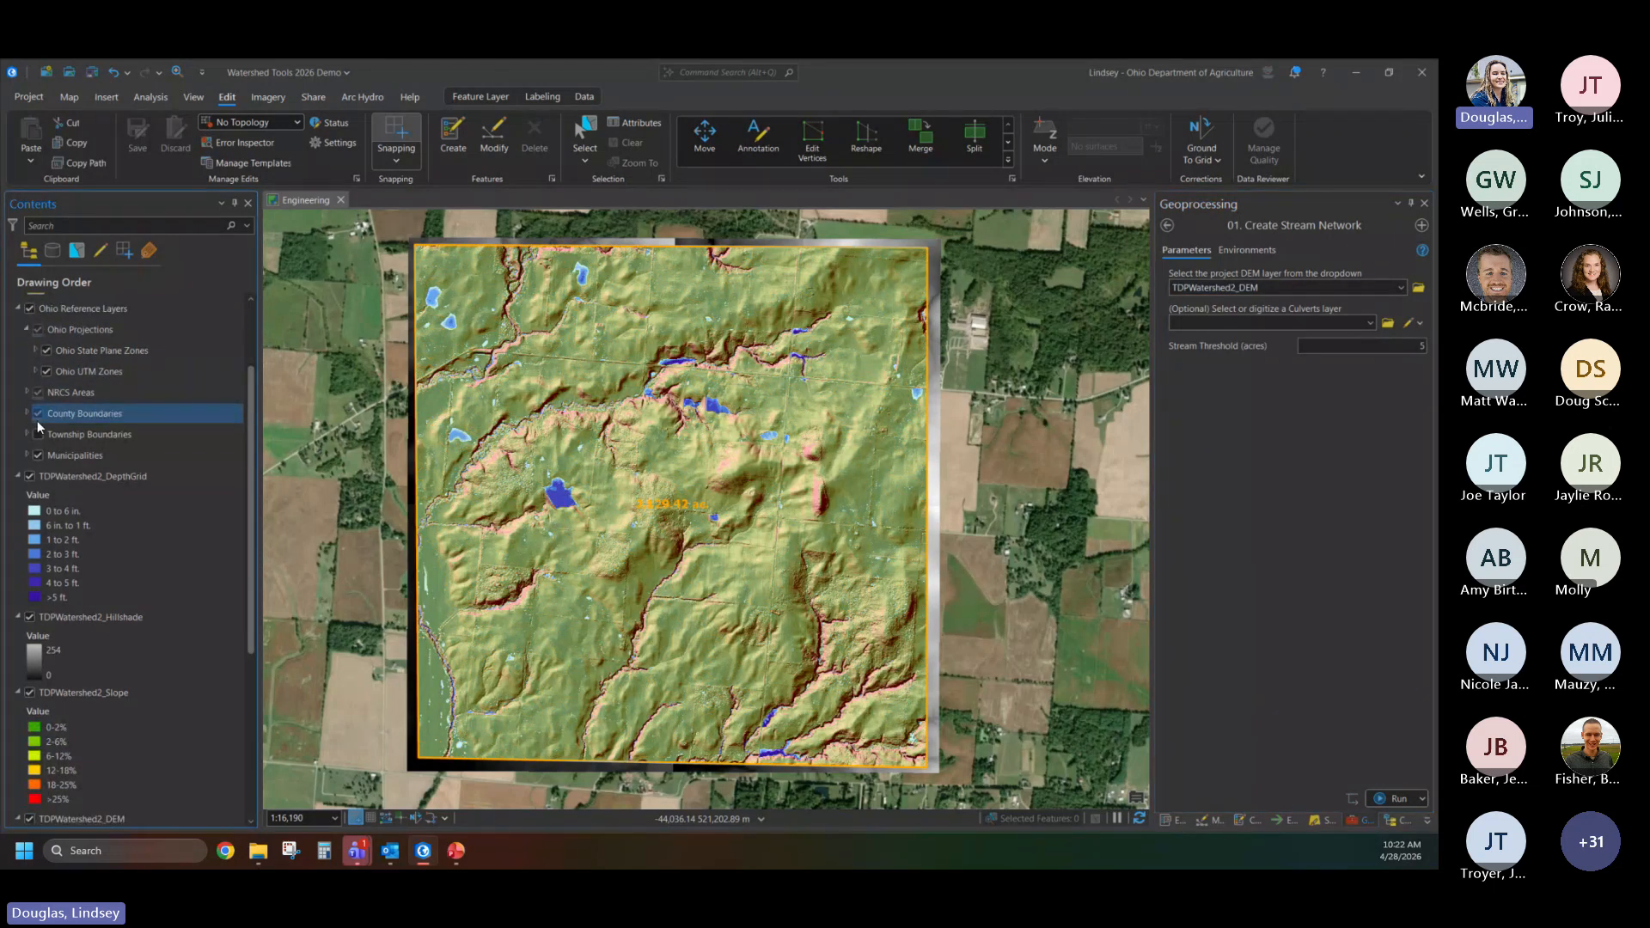
scroll(26, 554, "down", 1)
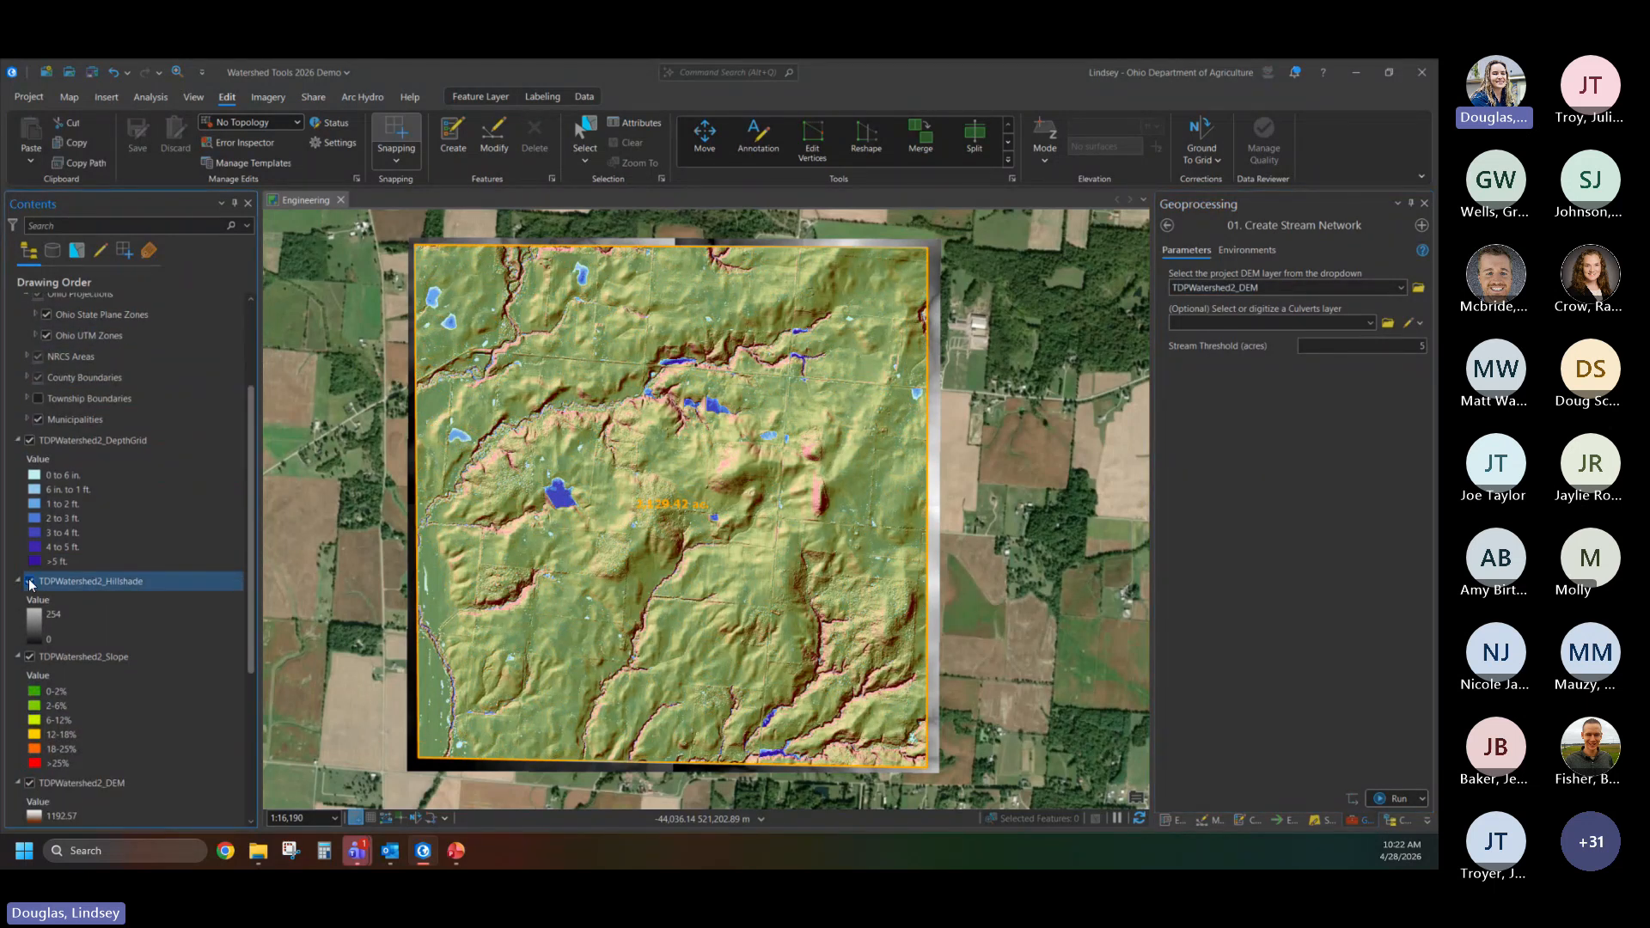
left_click(30, 583)
scroll(30, 584, "down", 2)
left_click(29, 586)
scroll(29, 587, "down", 3)
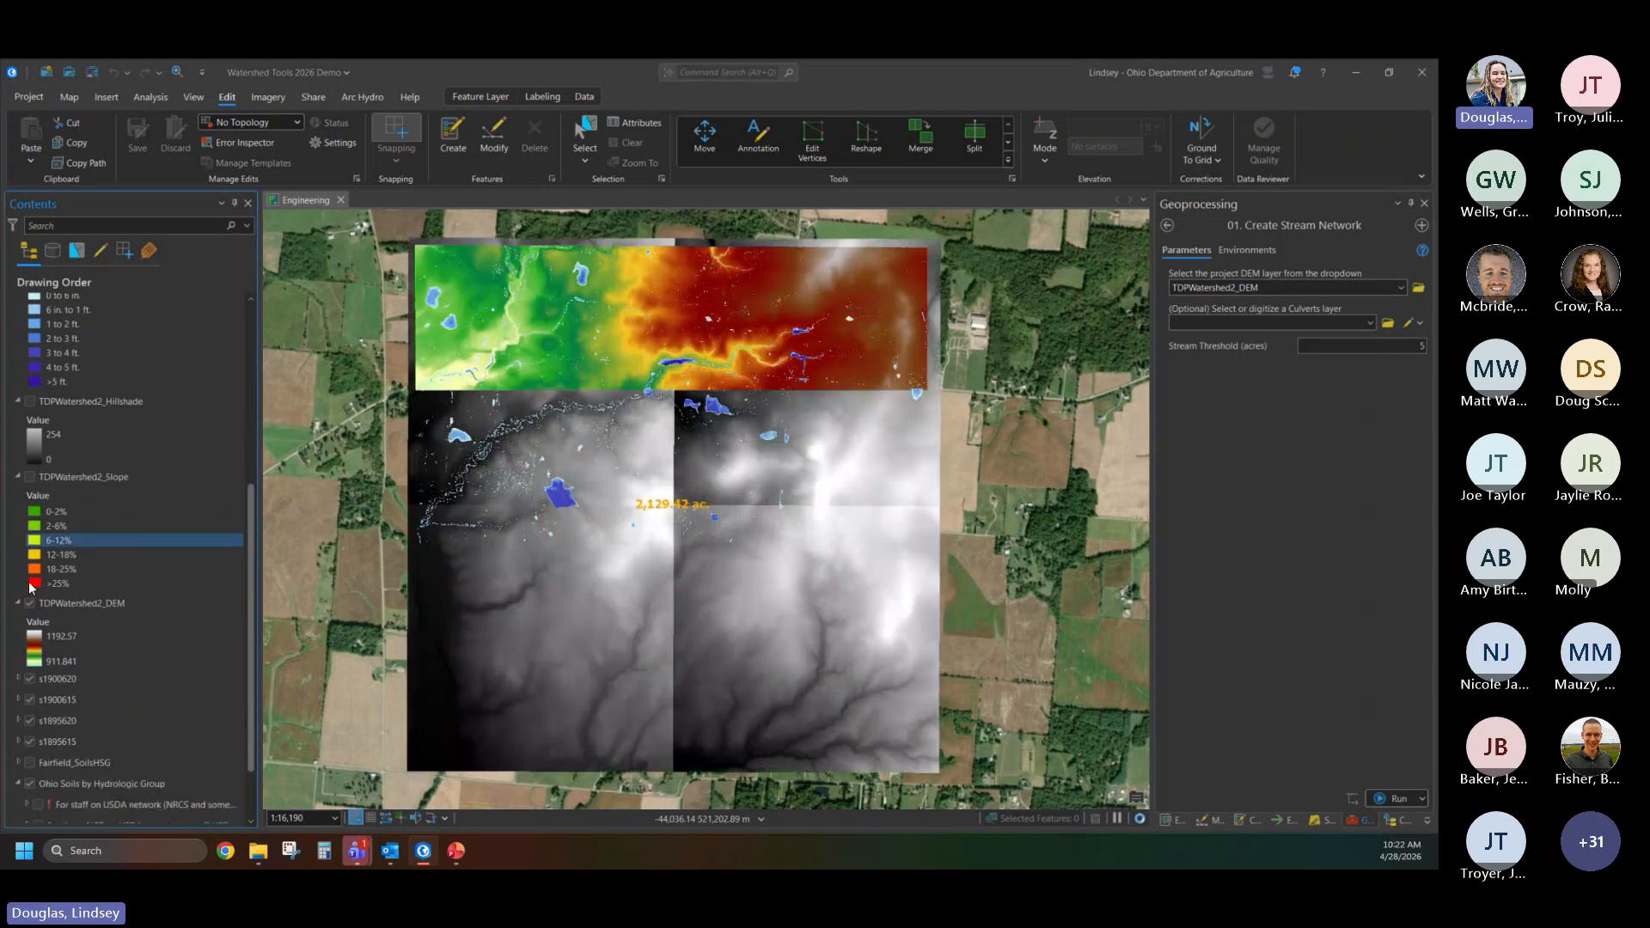
- Hide TDPWatershed2_DEM, the four source rasters s1900620, s1900615, s1895620 and s1895615, and the AOI layer, leaving the depth grid over the imagery
left_click(30, 603)
scroll(32, 605, "down", 2)
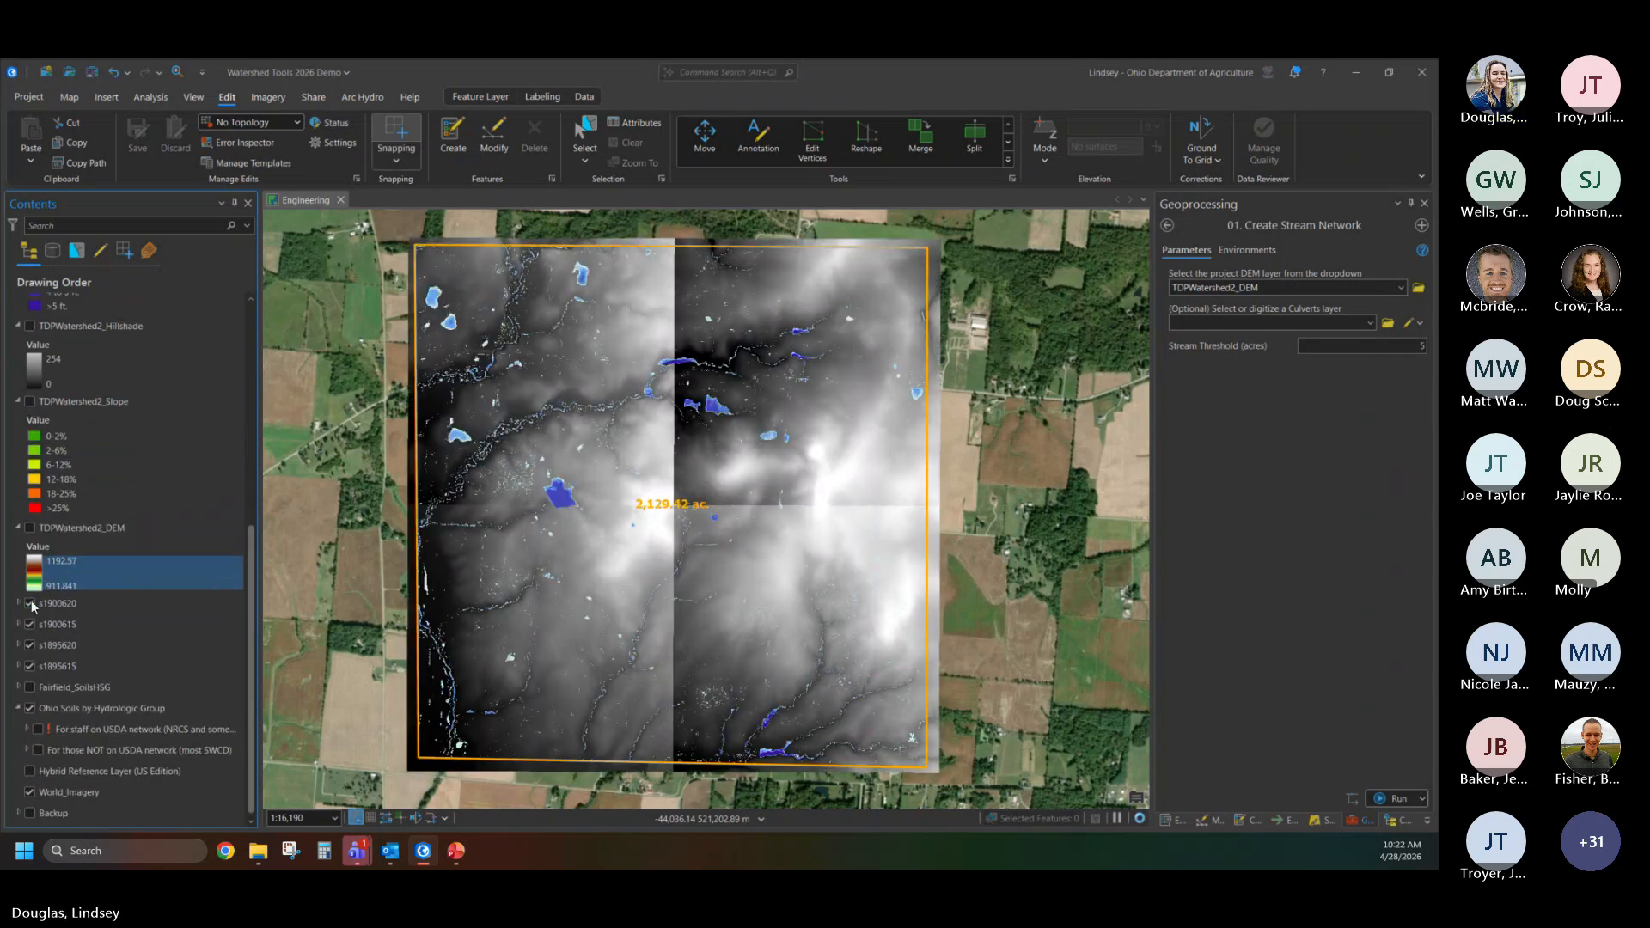
left_click(30, 604)
left_click(30, 624)
left_click(30, 644)
left_click(30, 666)
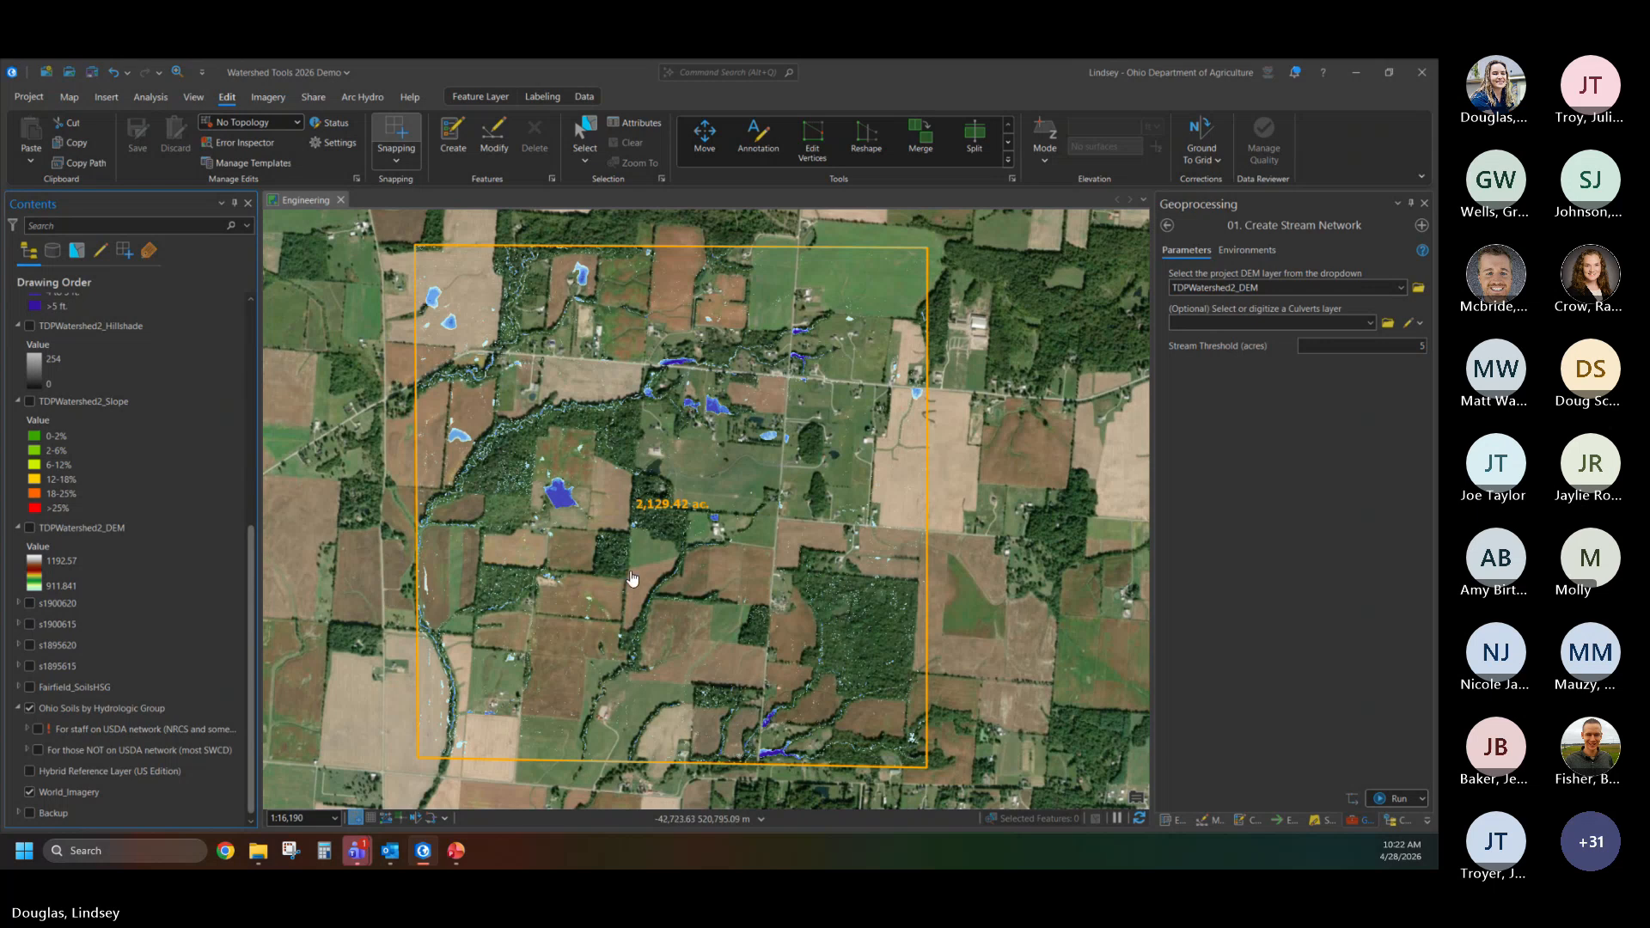
scroll(95, 389, "up", 10)
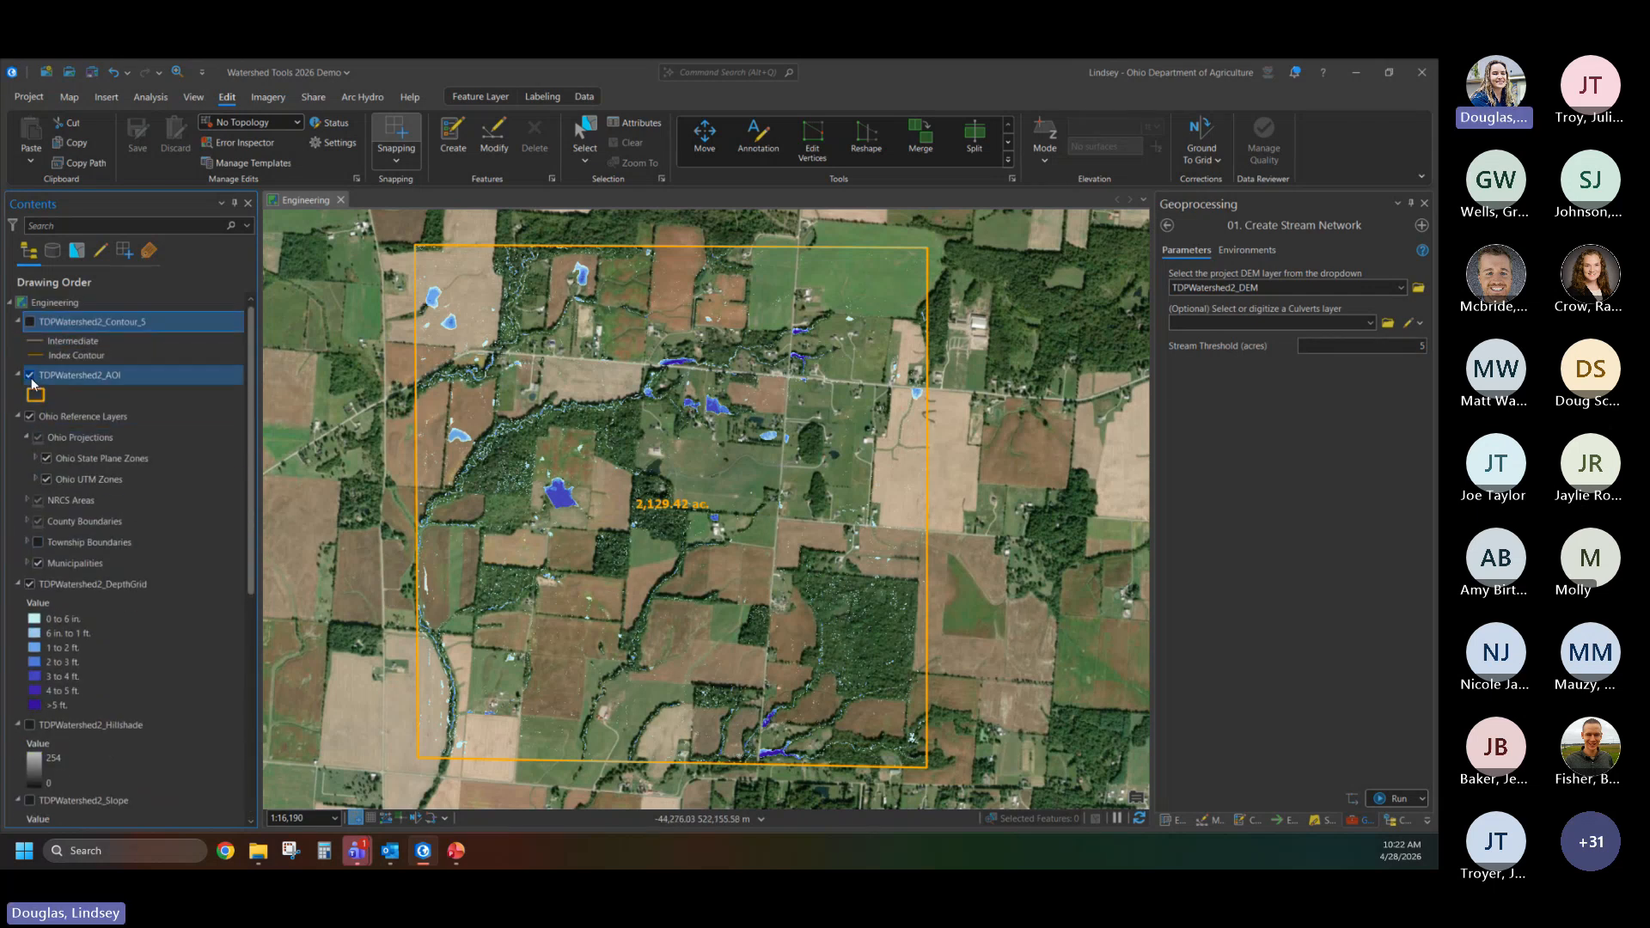
left_click(30, 375)
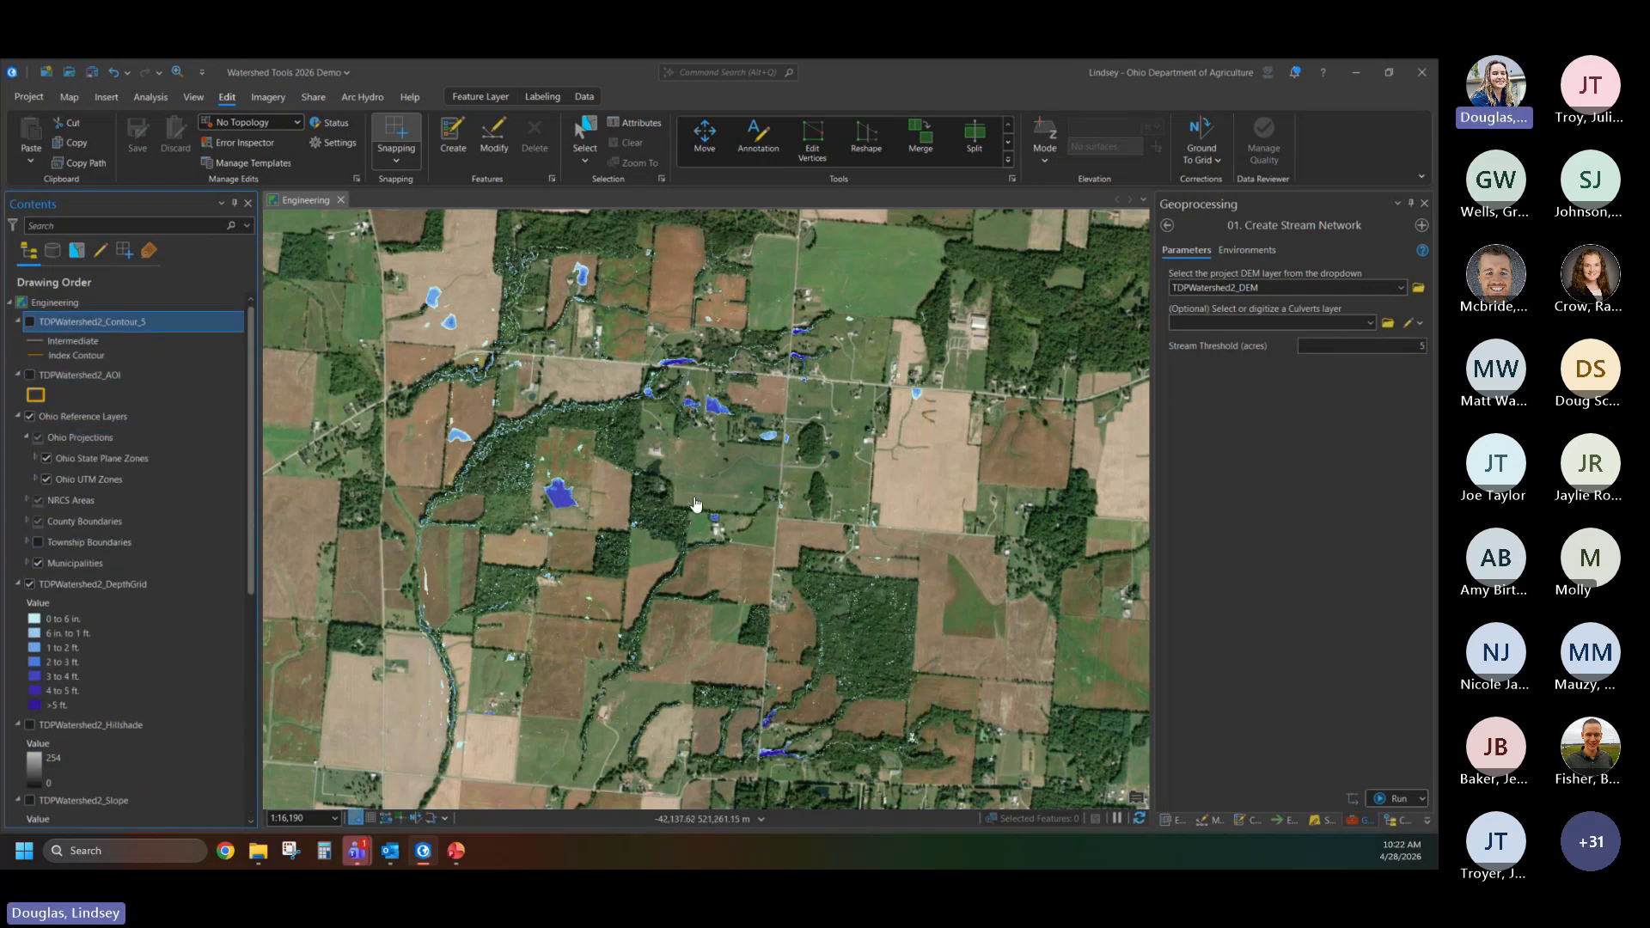
- Start a line-type culverts layer for the tool and digitize culverts across the road at the two deep ponded areas in the south
scroll(764, 590, "up", 5)
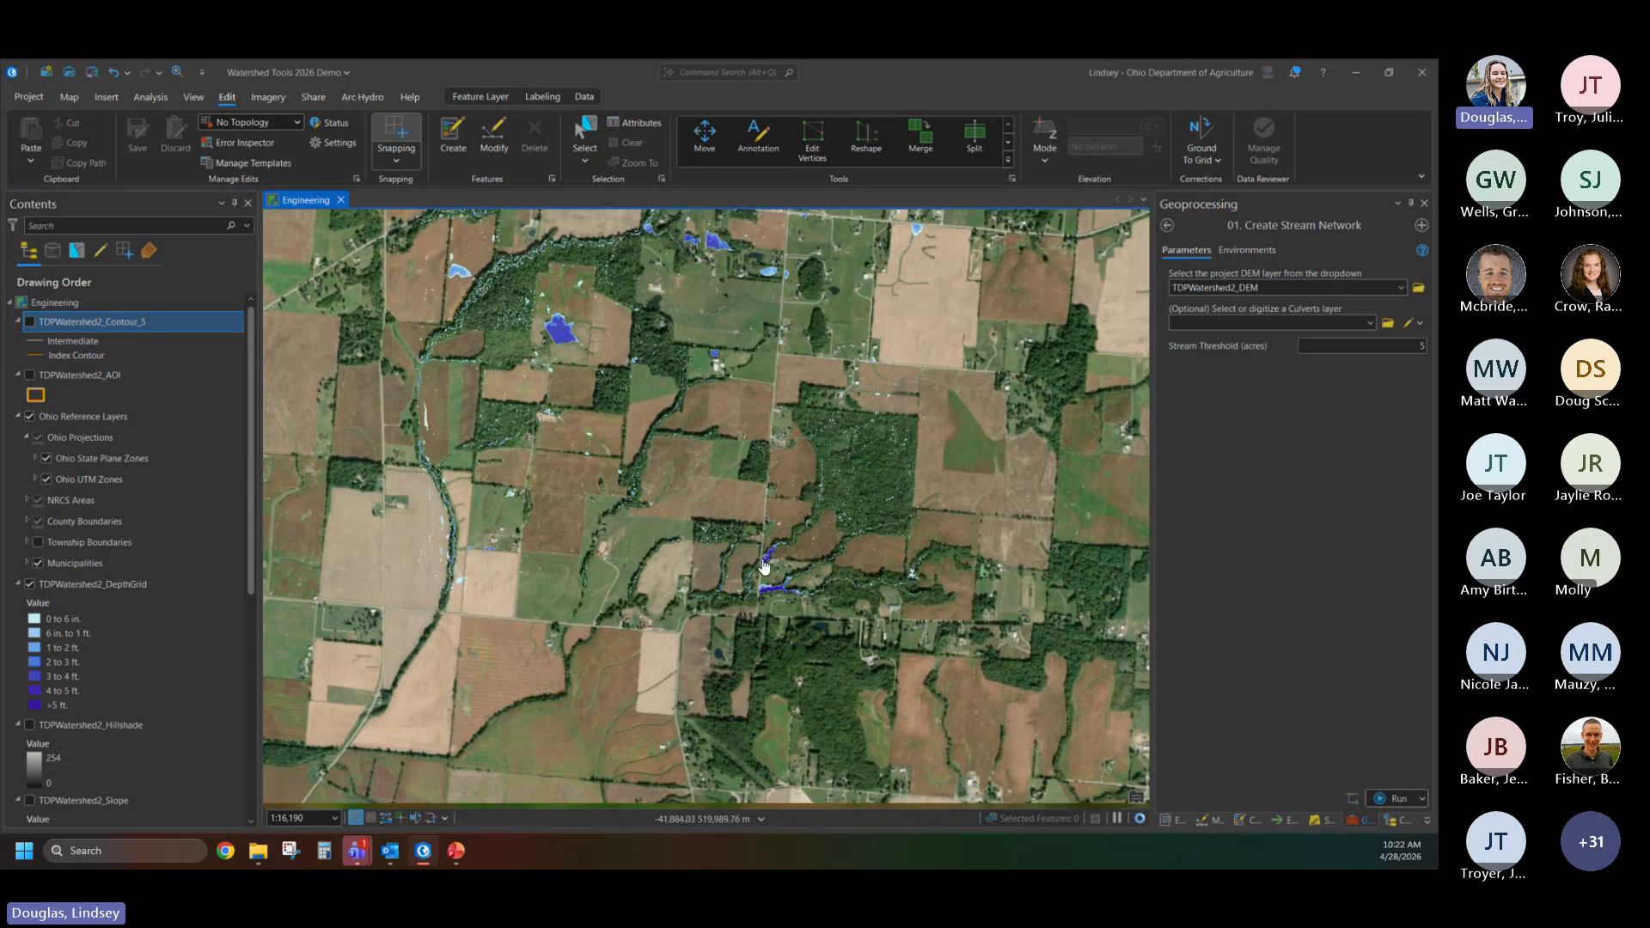
scroll(764, 590, "up", 1)
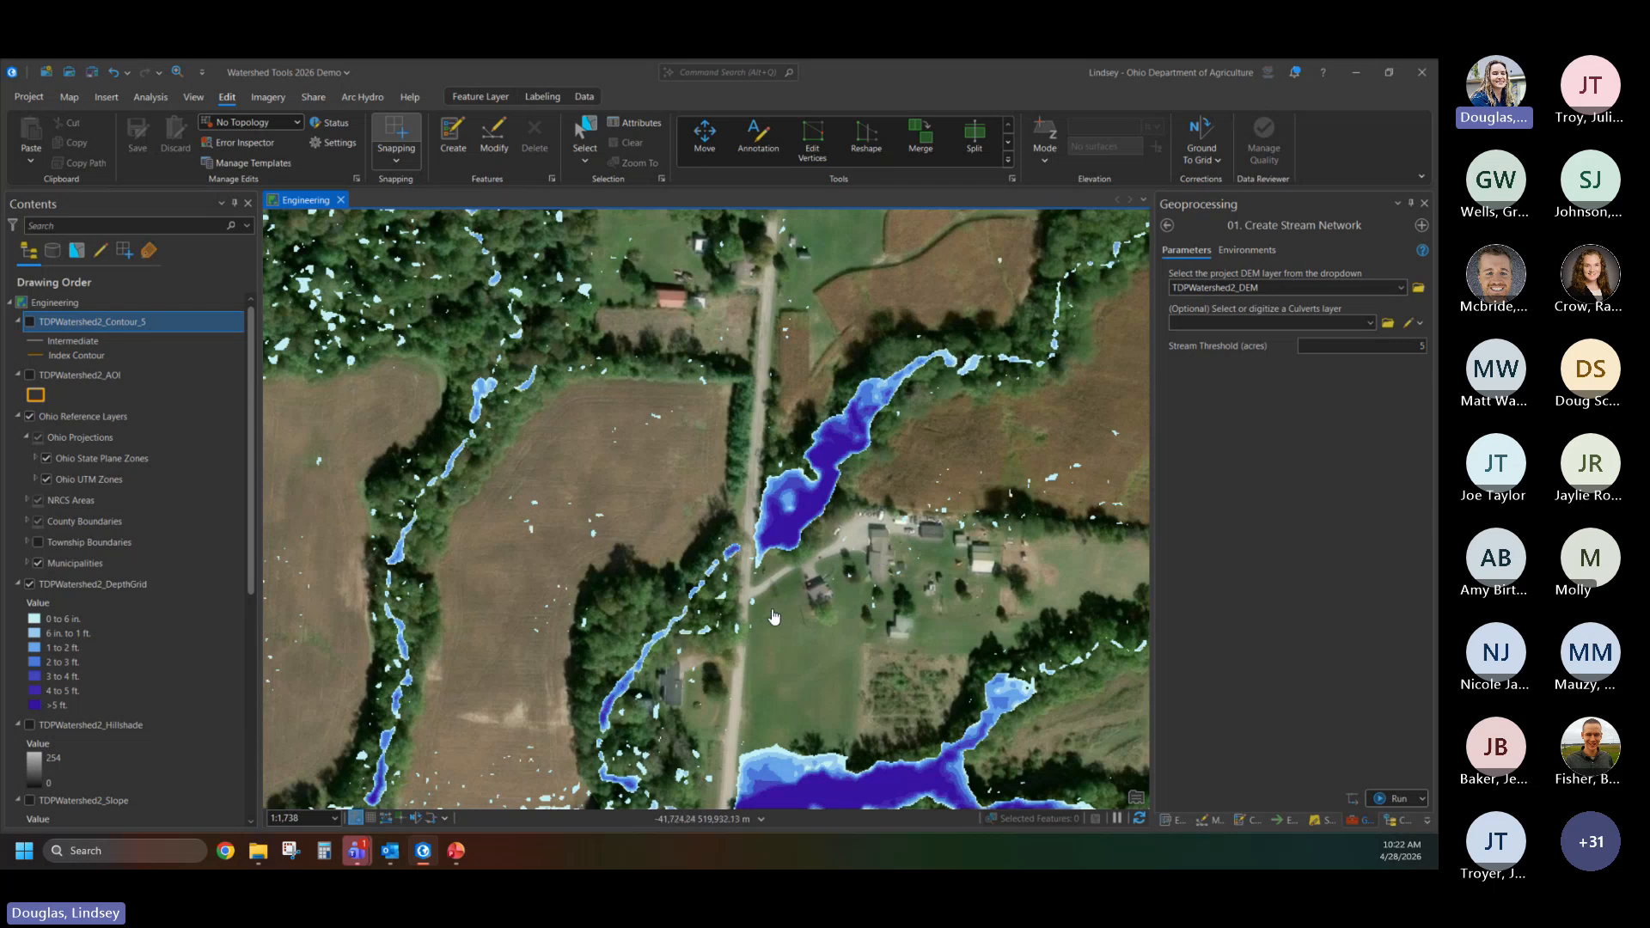
left_click_drag(771, 612, 792, 506)
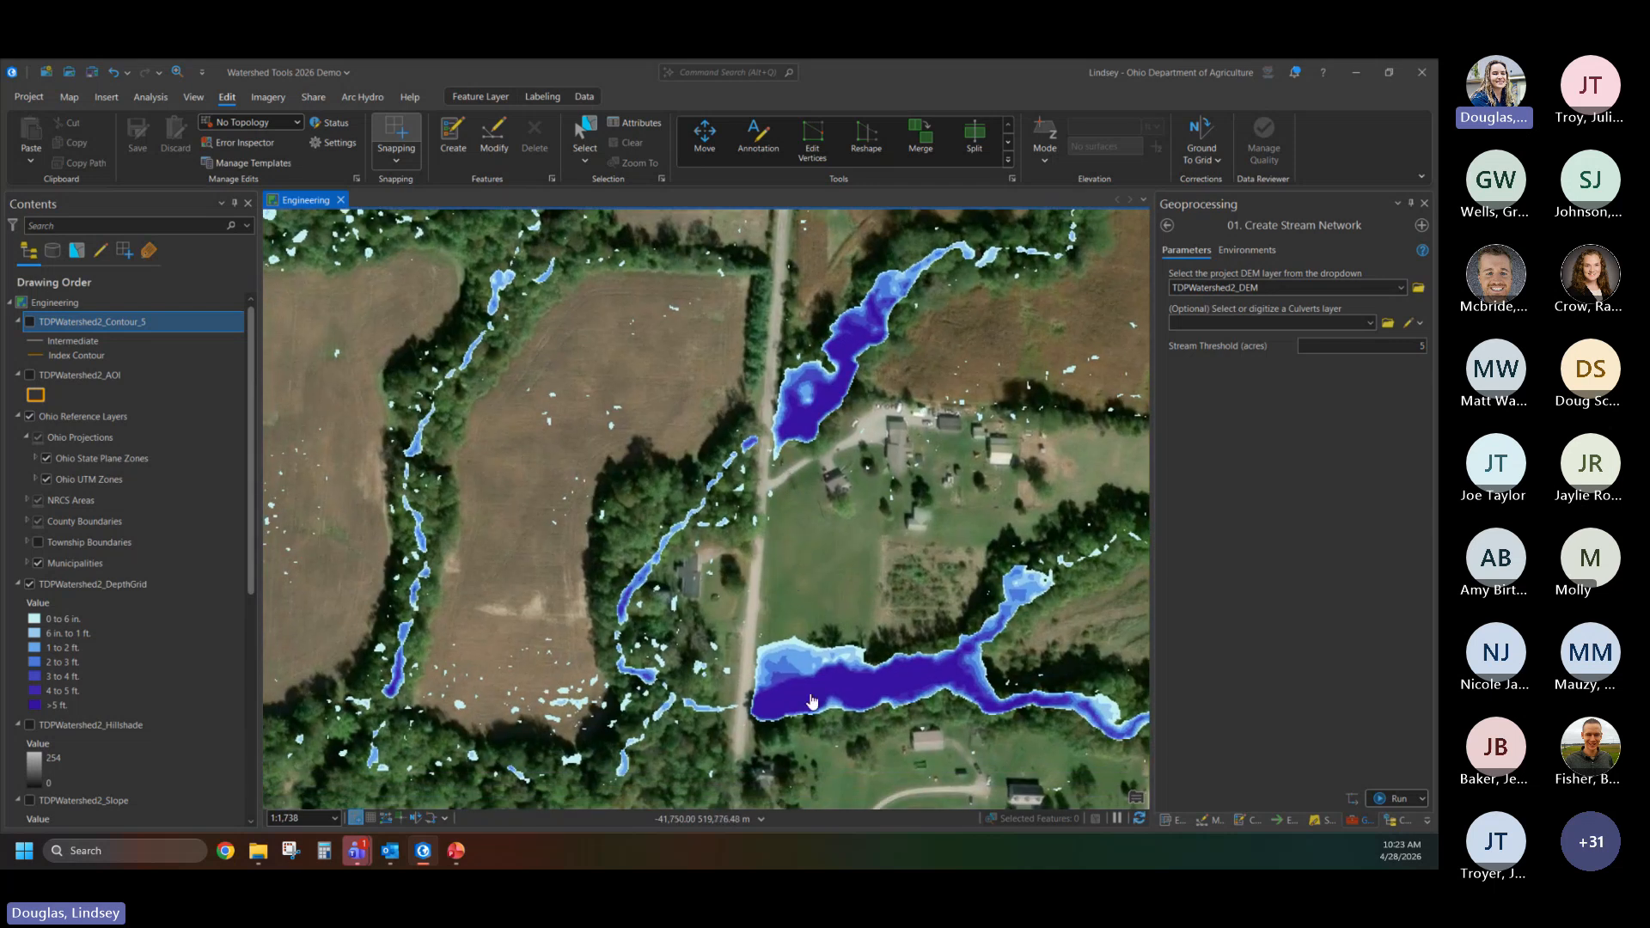
left_click(1420, 323)
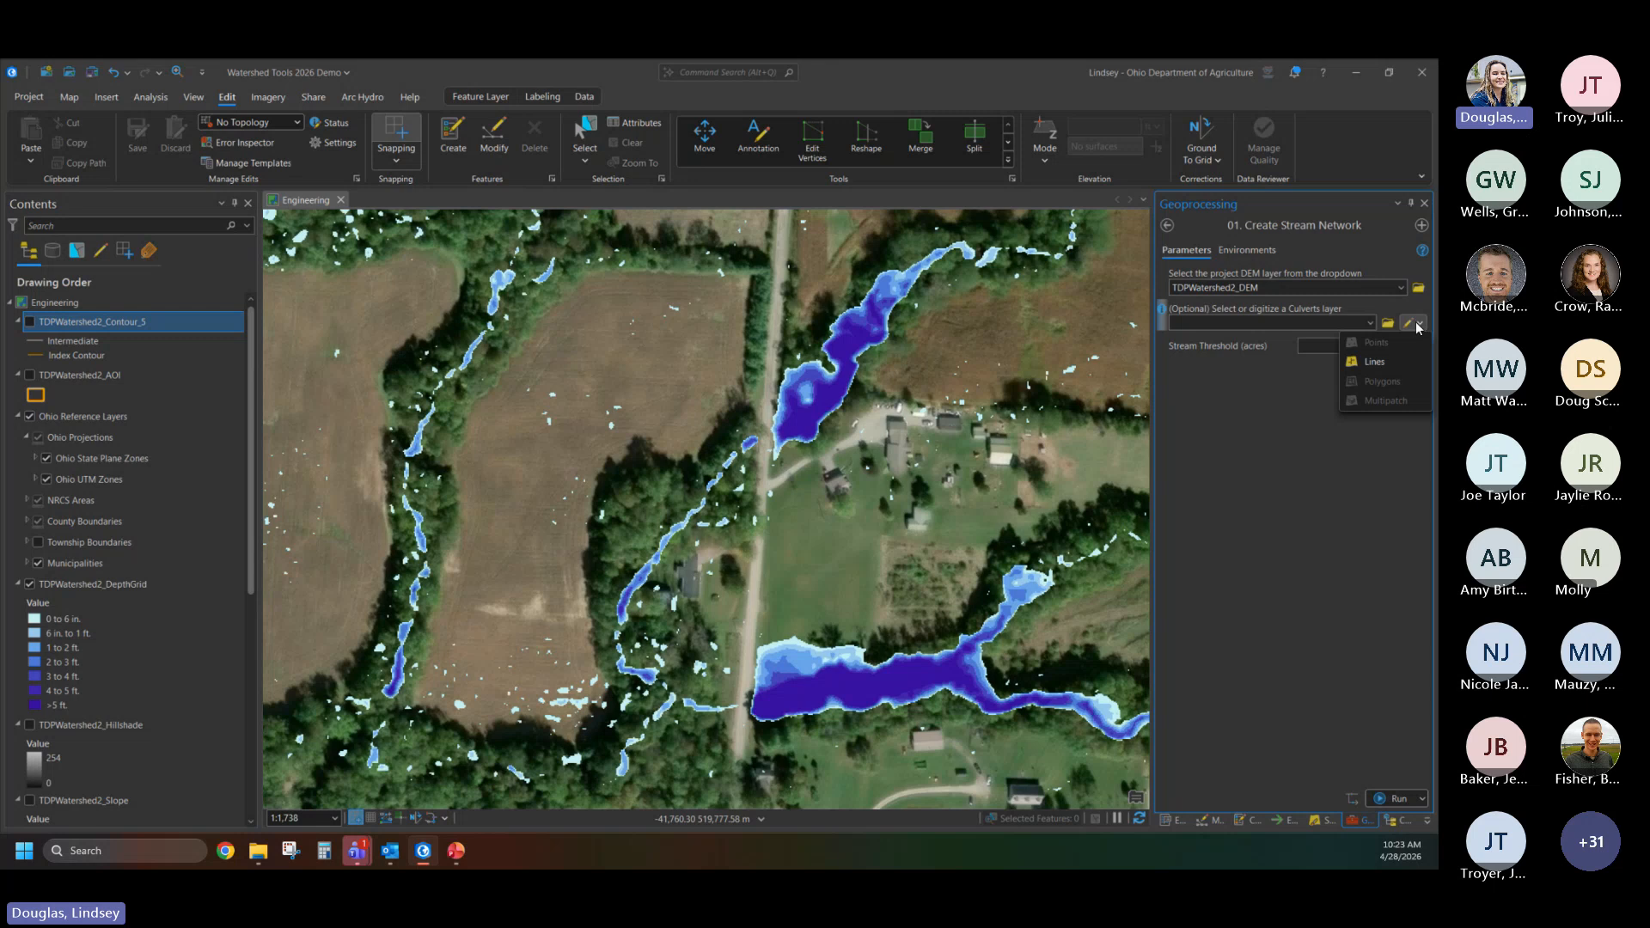
left_click(1372, 364)
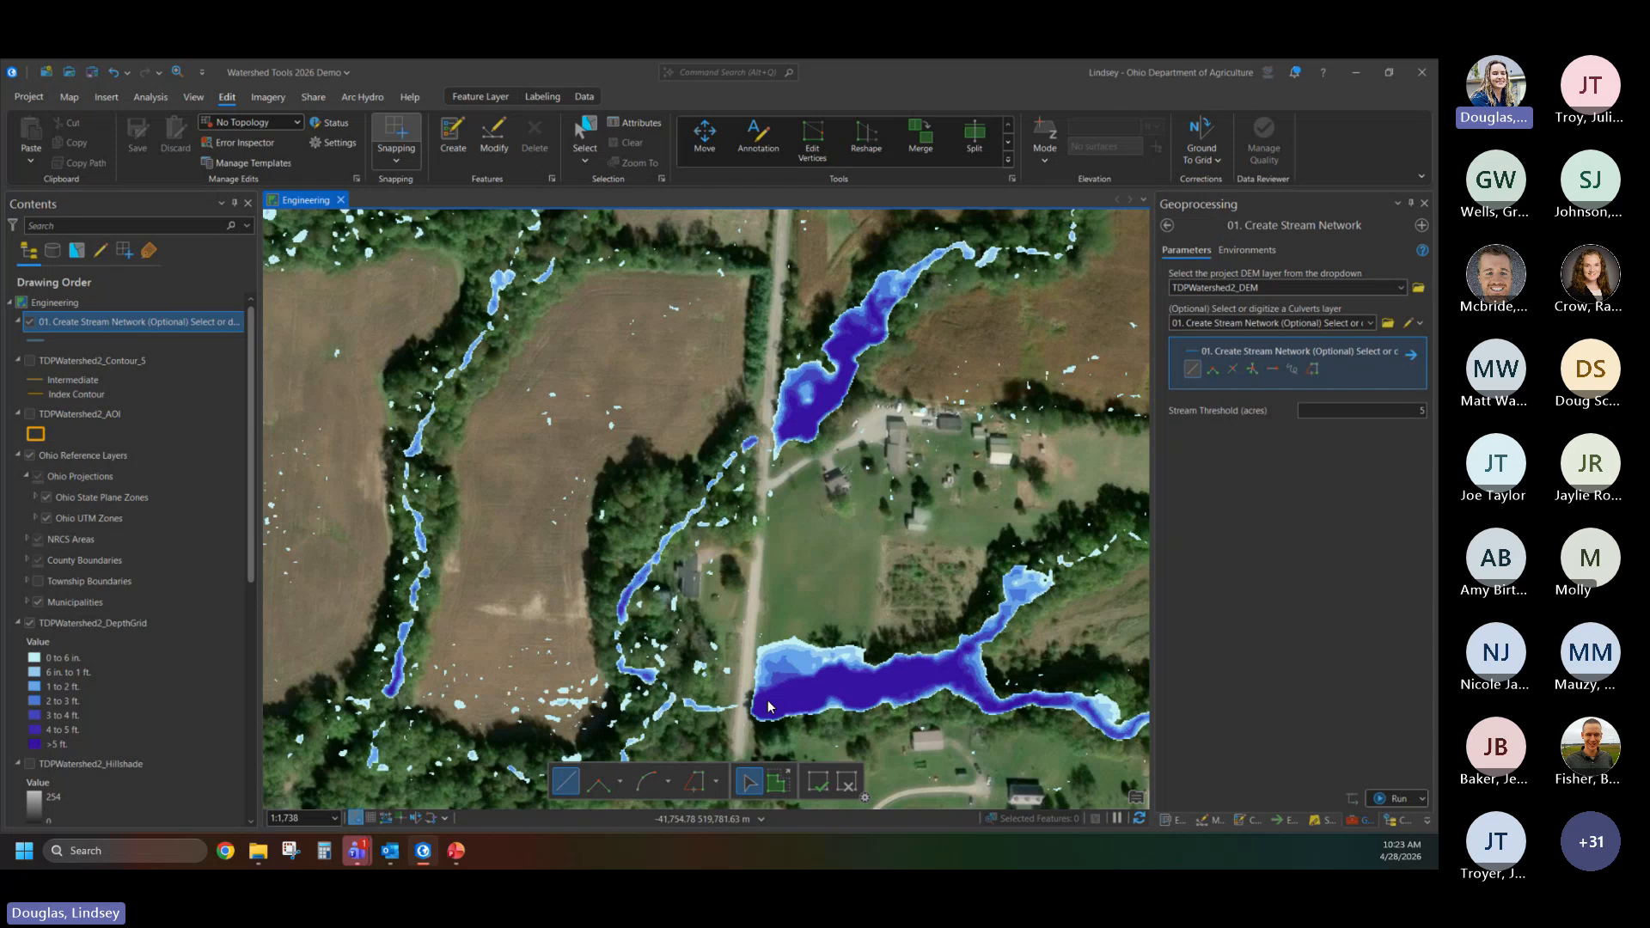
left_click(767, 700)
left_click(785, 423)
- Digitize culvert lines from the two ponded areas just north of the road intersection westward across the north-south road to the downstream channels
scroll(851, 503, "down", 3)
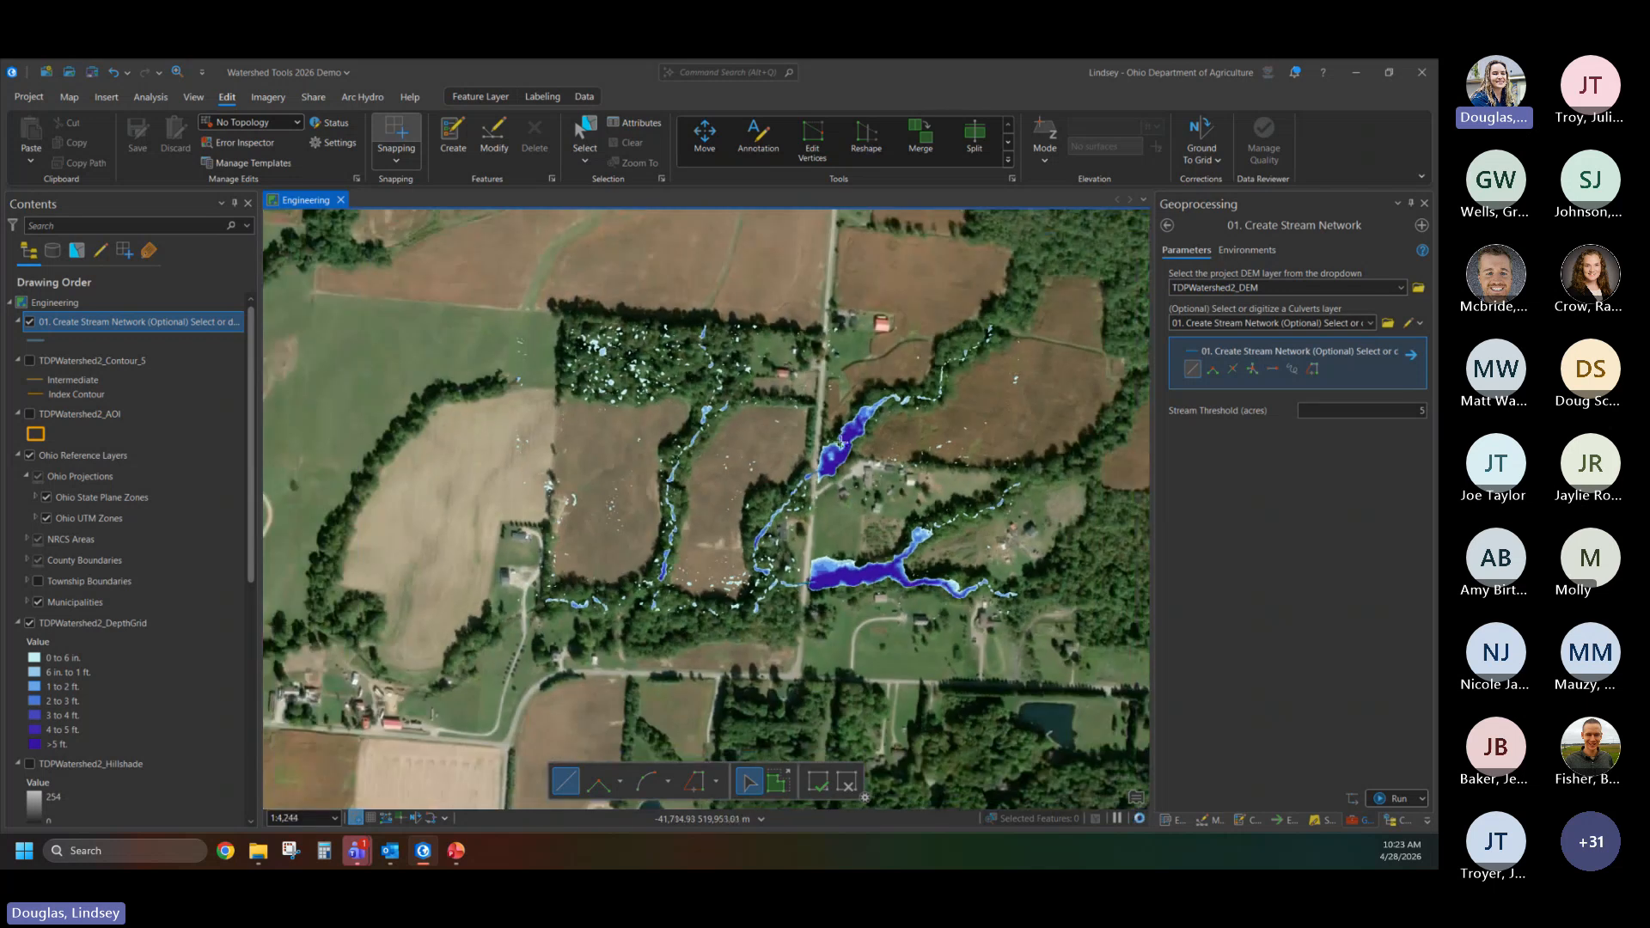
left_click_drag(840, 443, 807, 550)
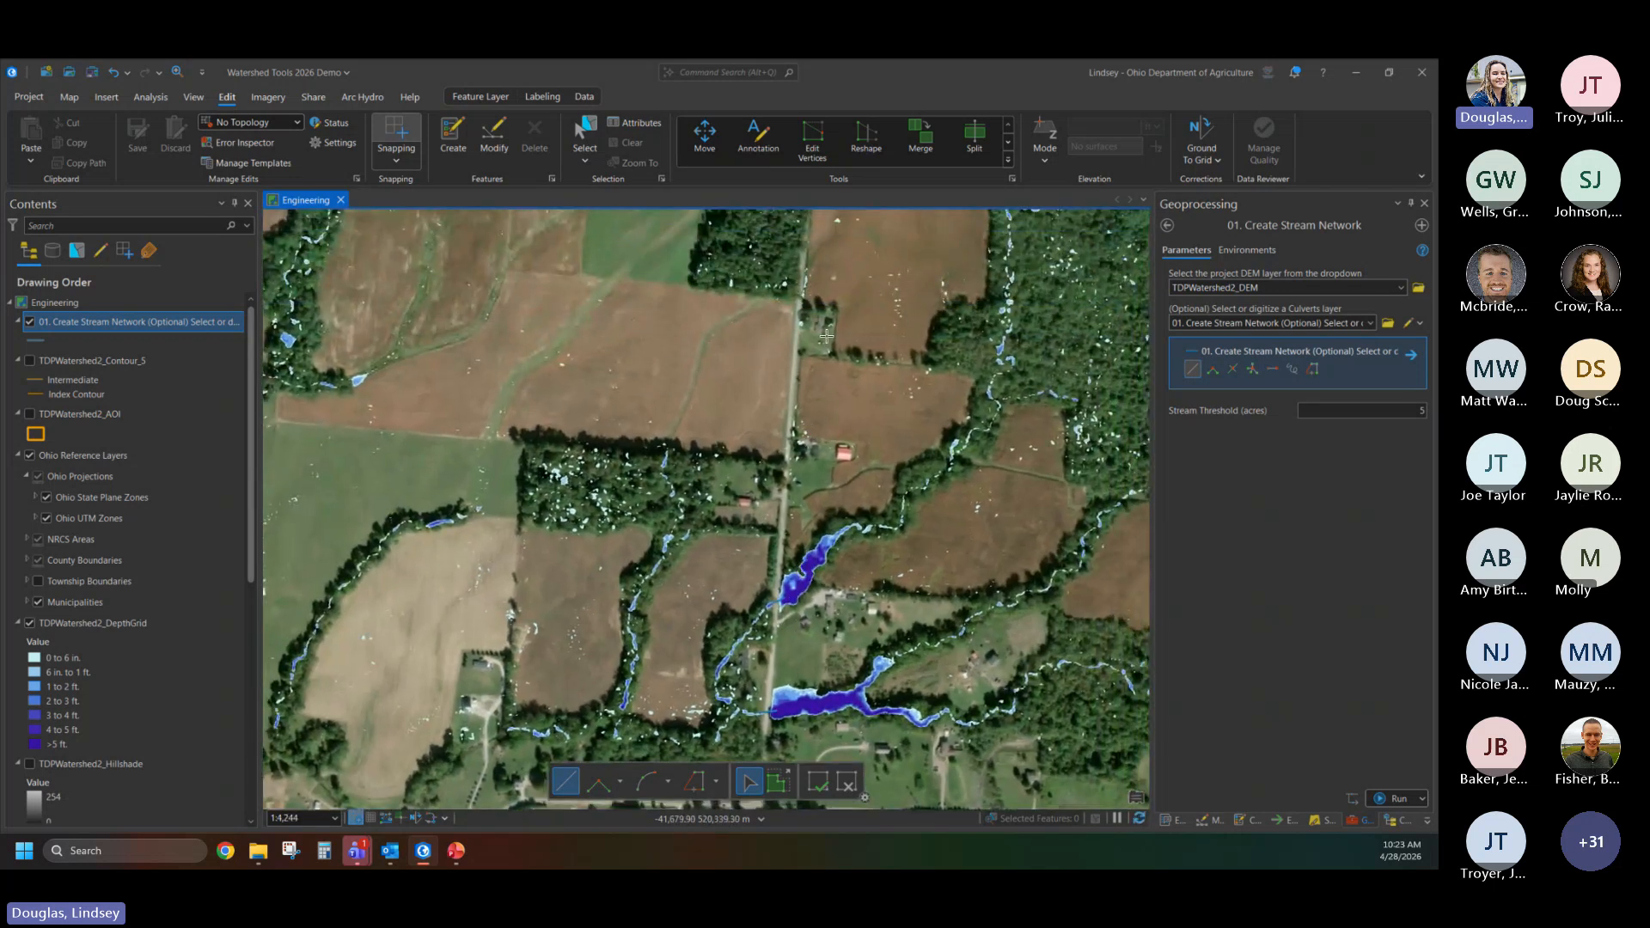
left_click_drag(826, 336, 808, 431)
left_click_drag(774, 328, 761, 613)
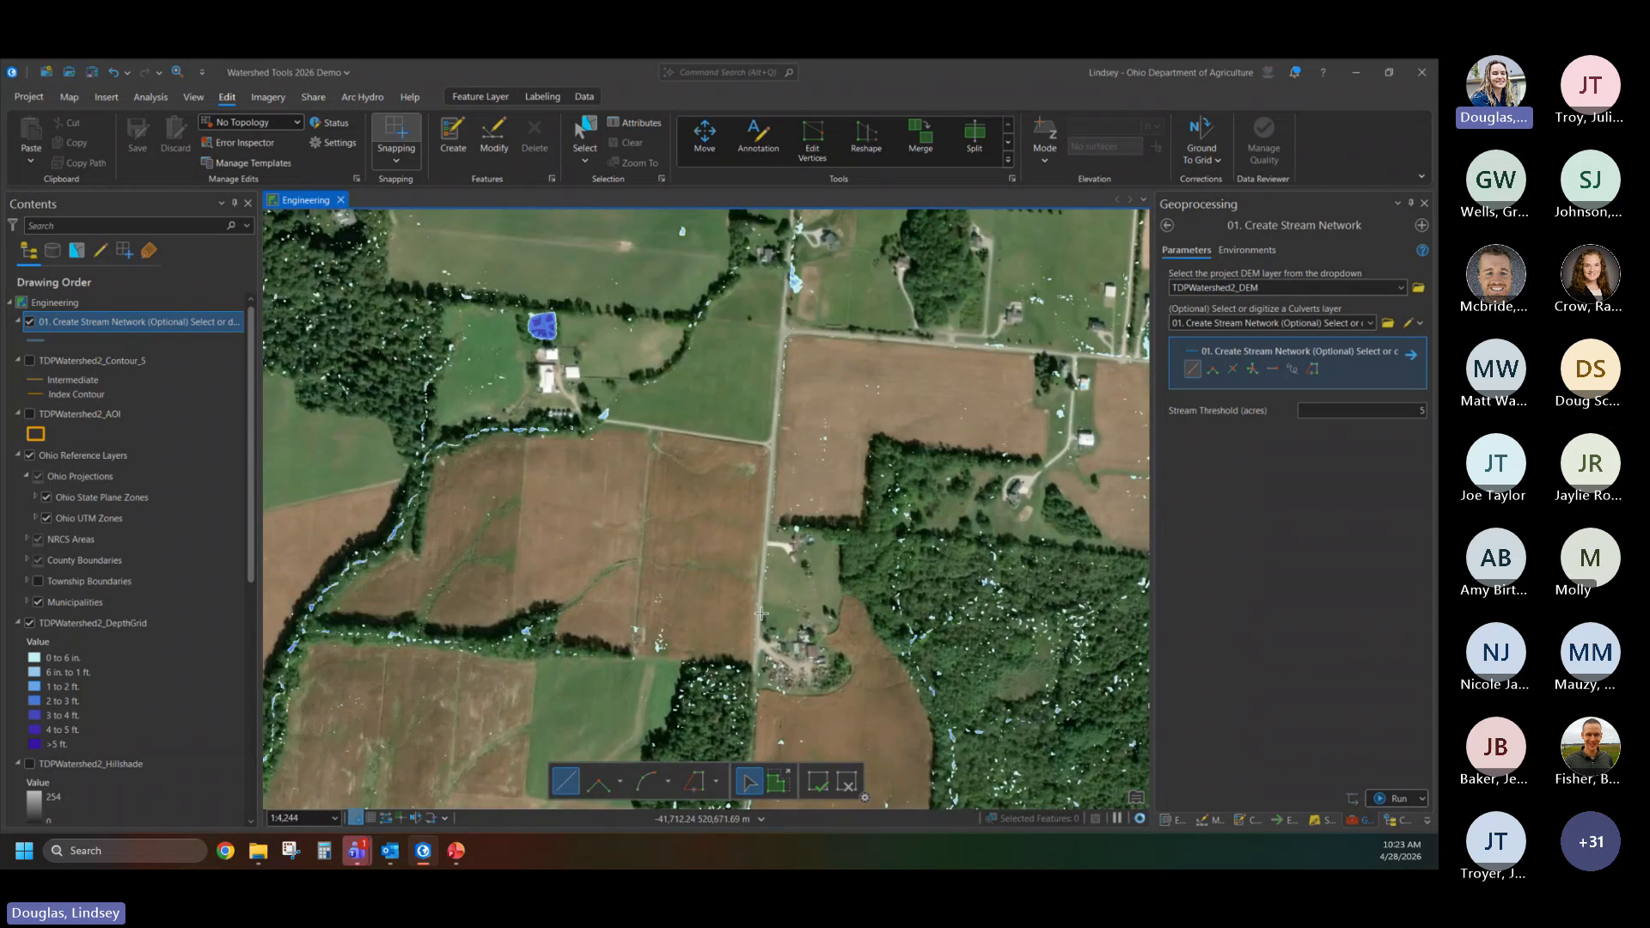
scroll(776, 468, "down", 3)
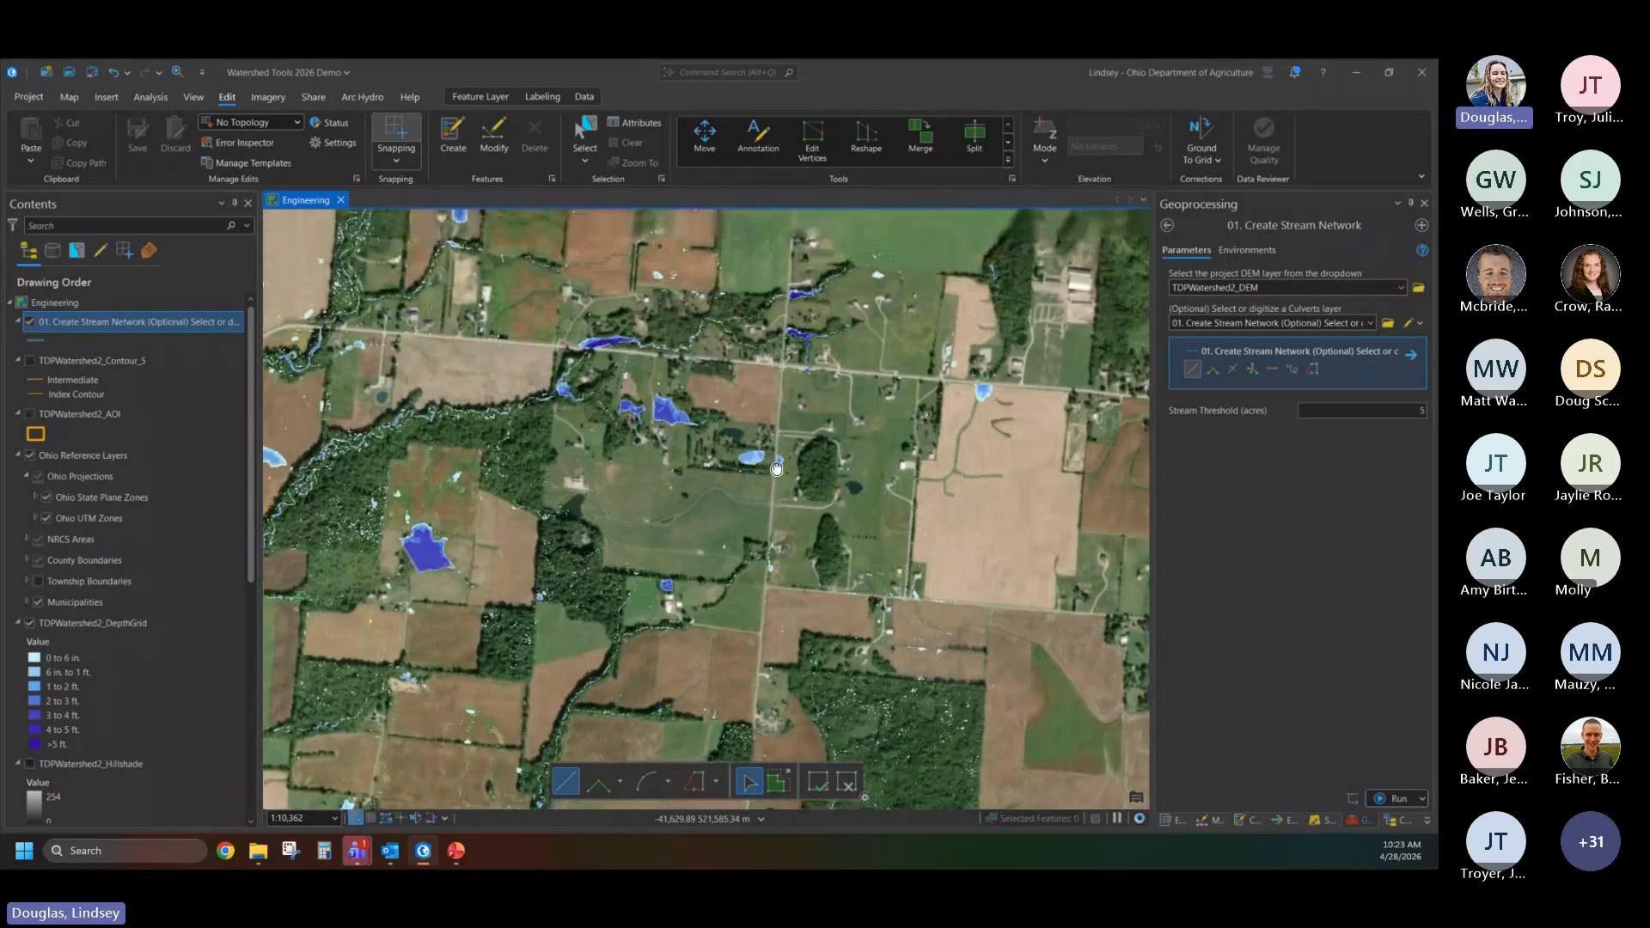
scroll(776, 469, "up", 5)
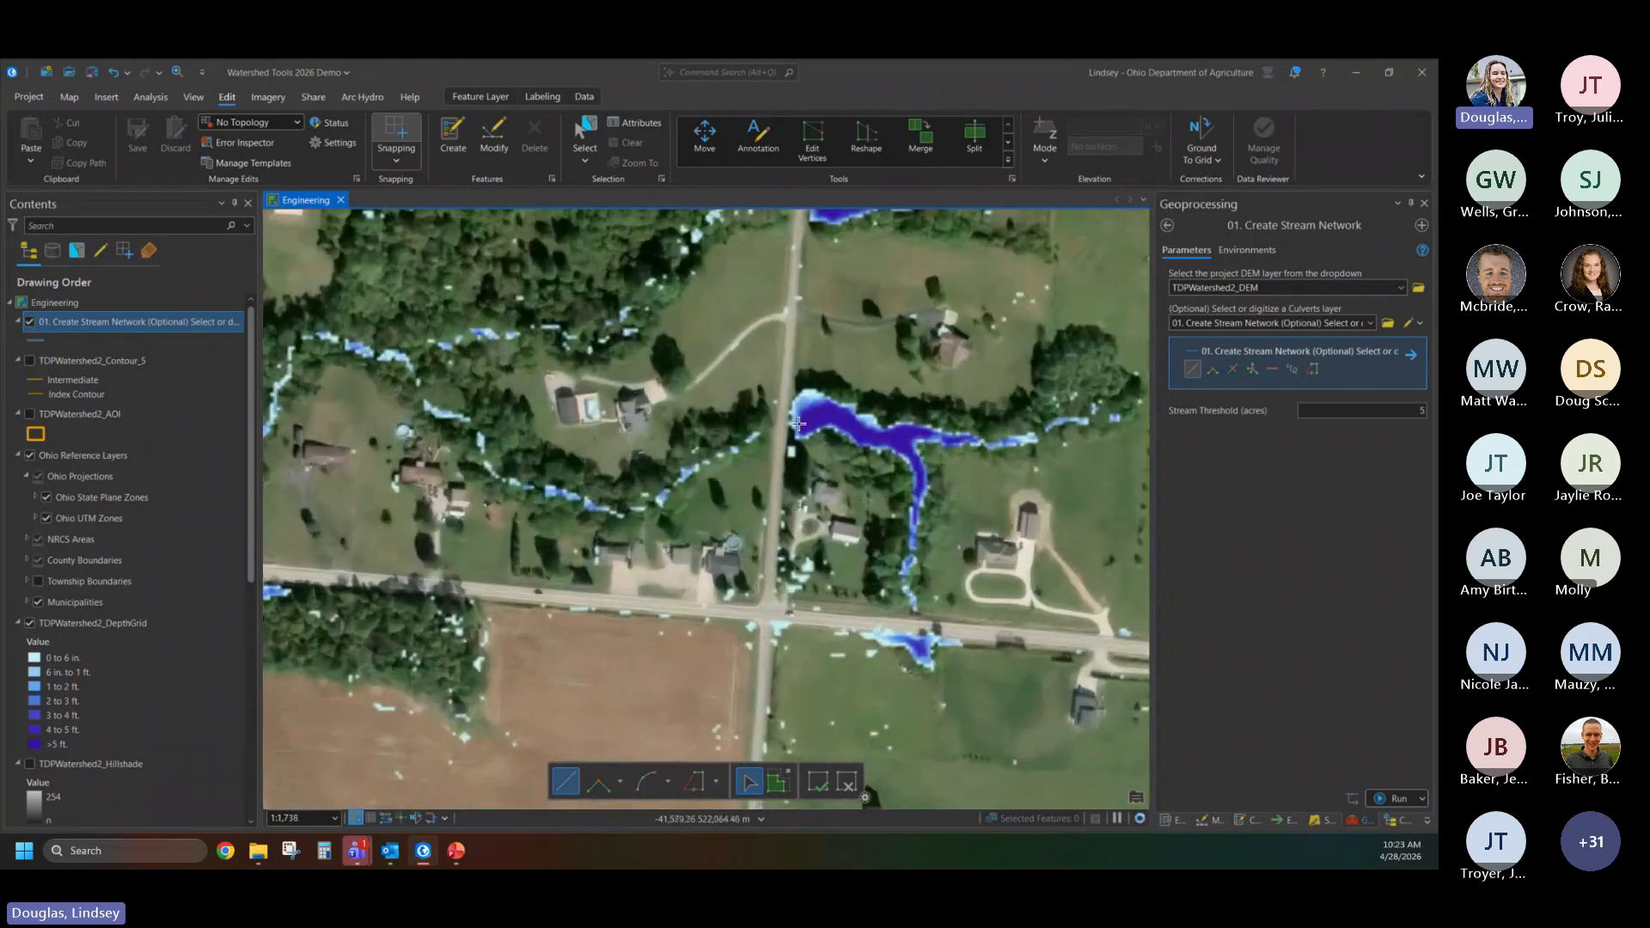
left_click(800, 422)
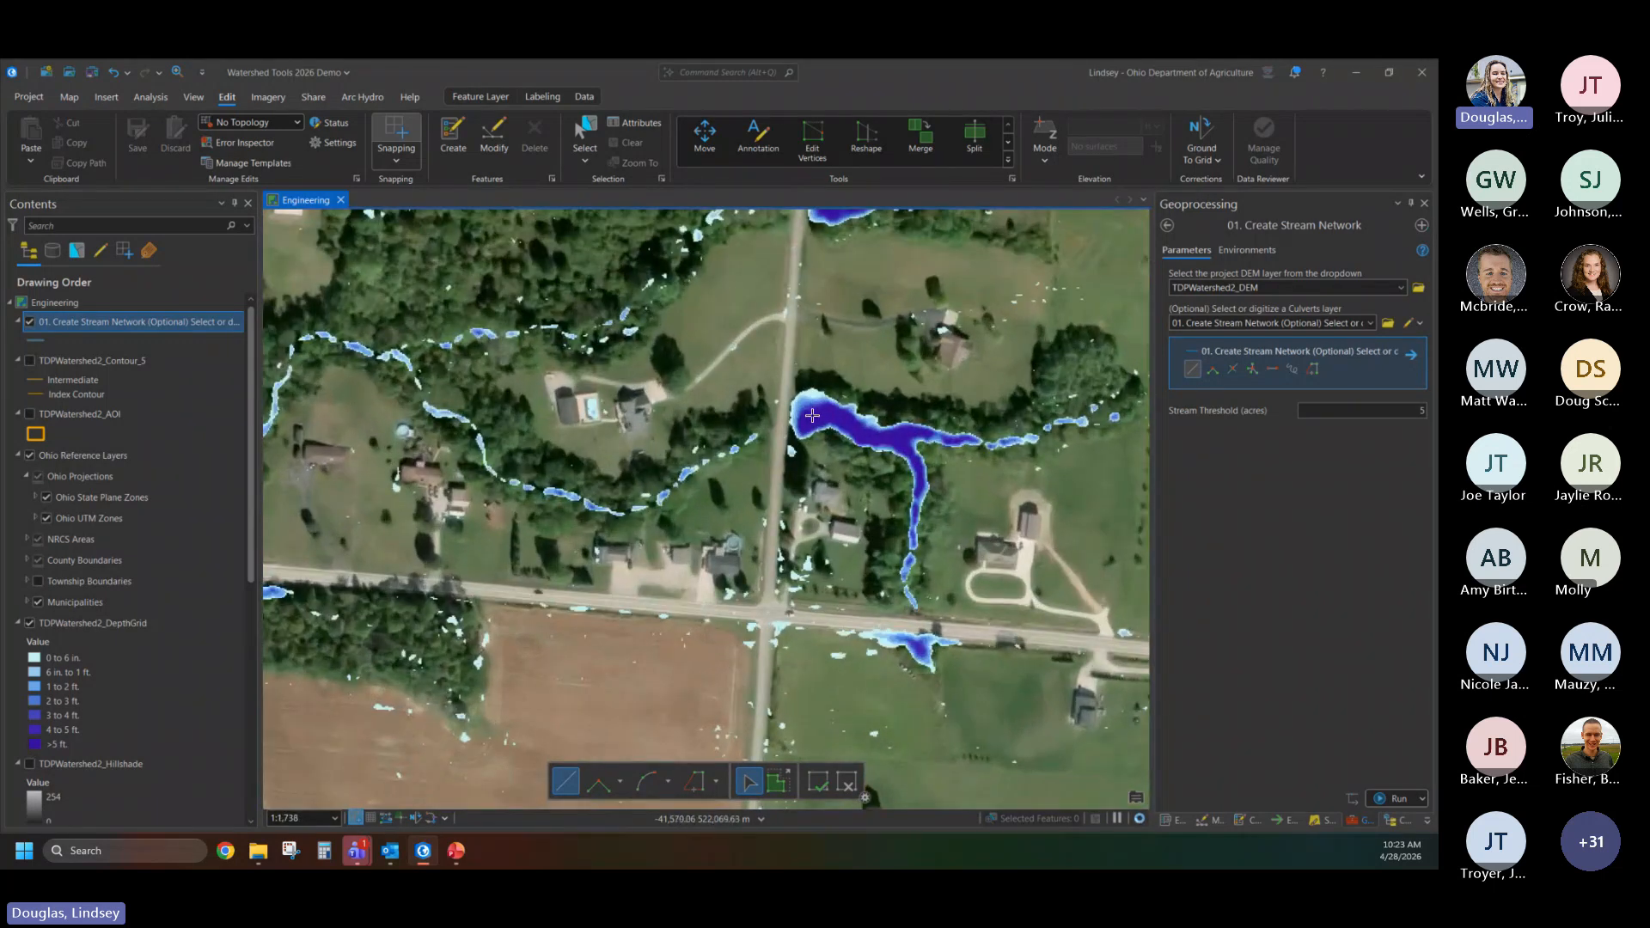
double_click(756, 436)
left_click_drag(826, 242, 805, 435)
left_click(797, 392)
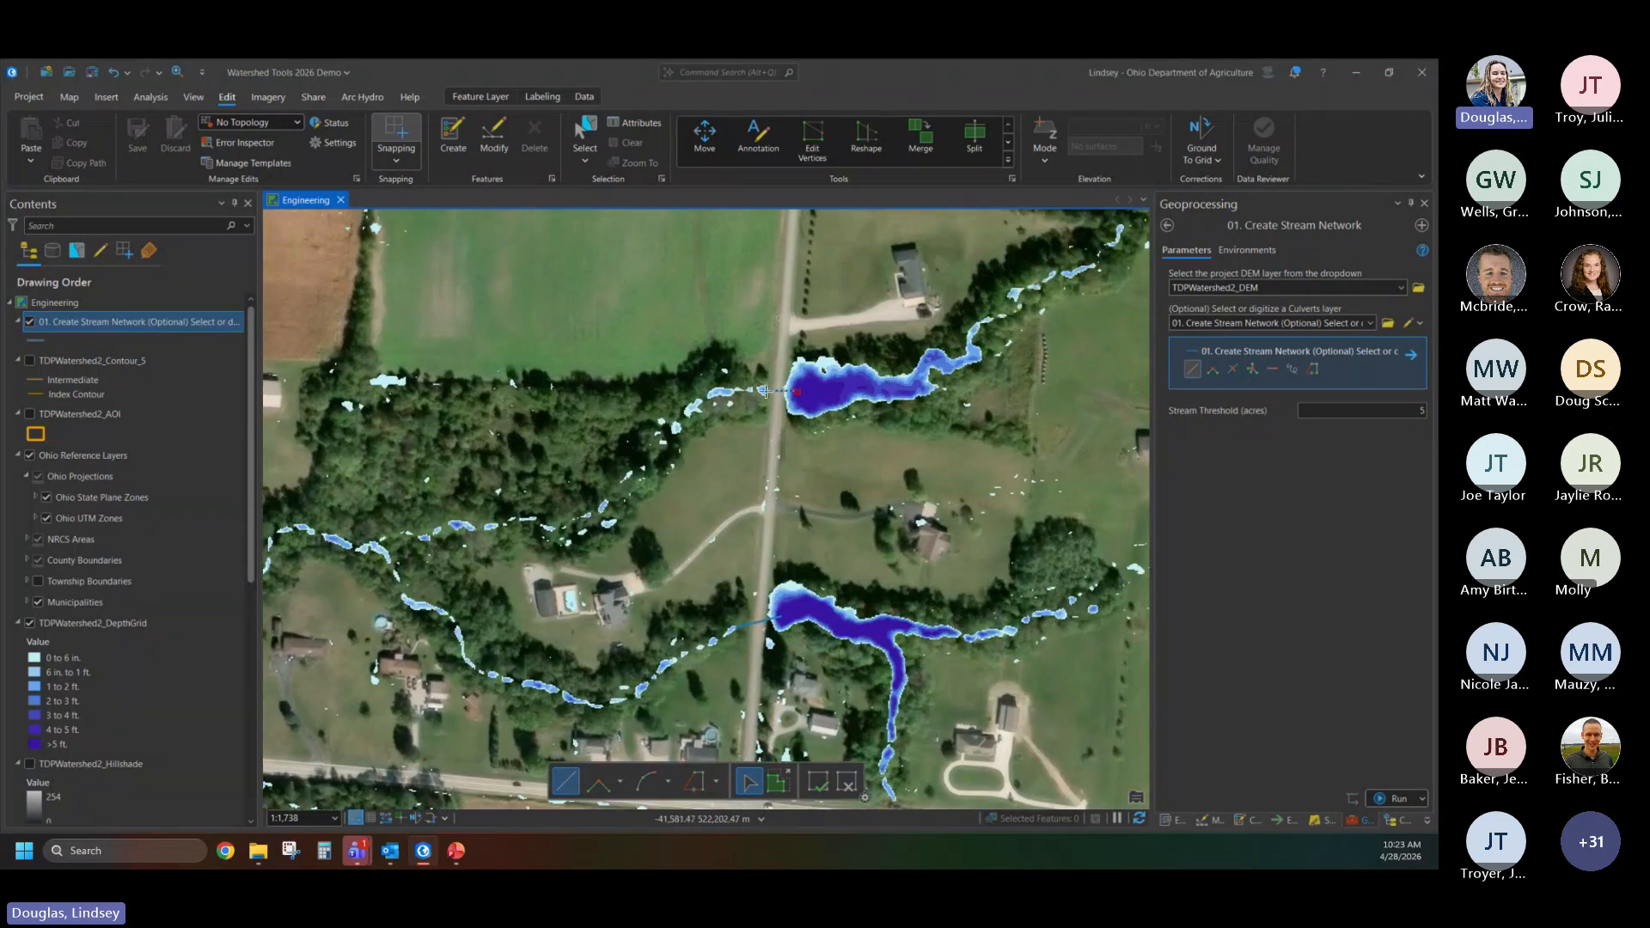
scroll(773, 464, "down", 4)
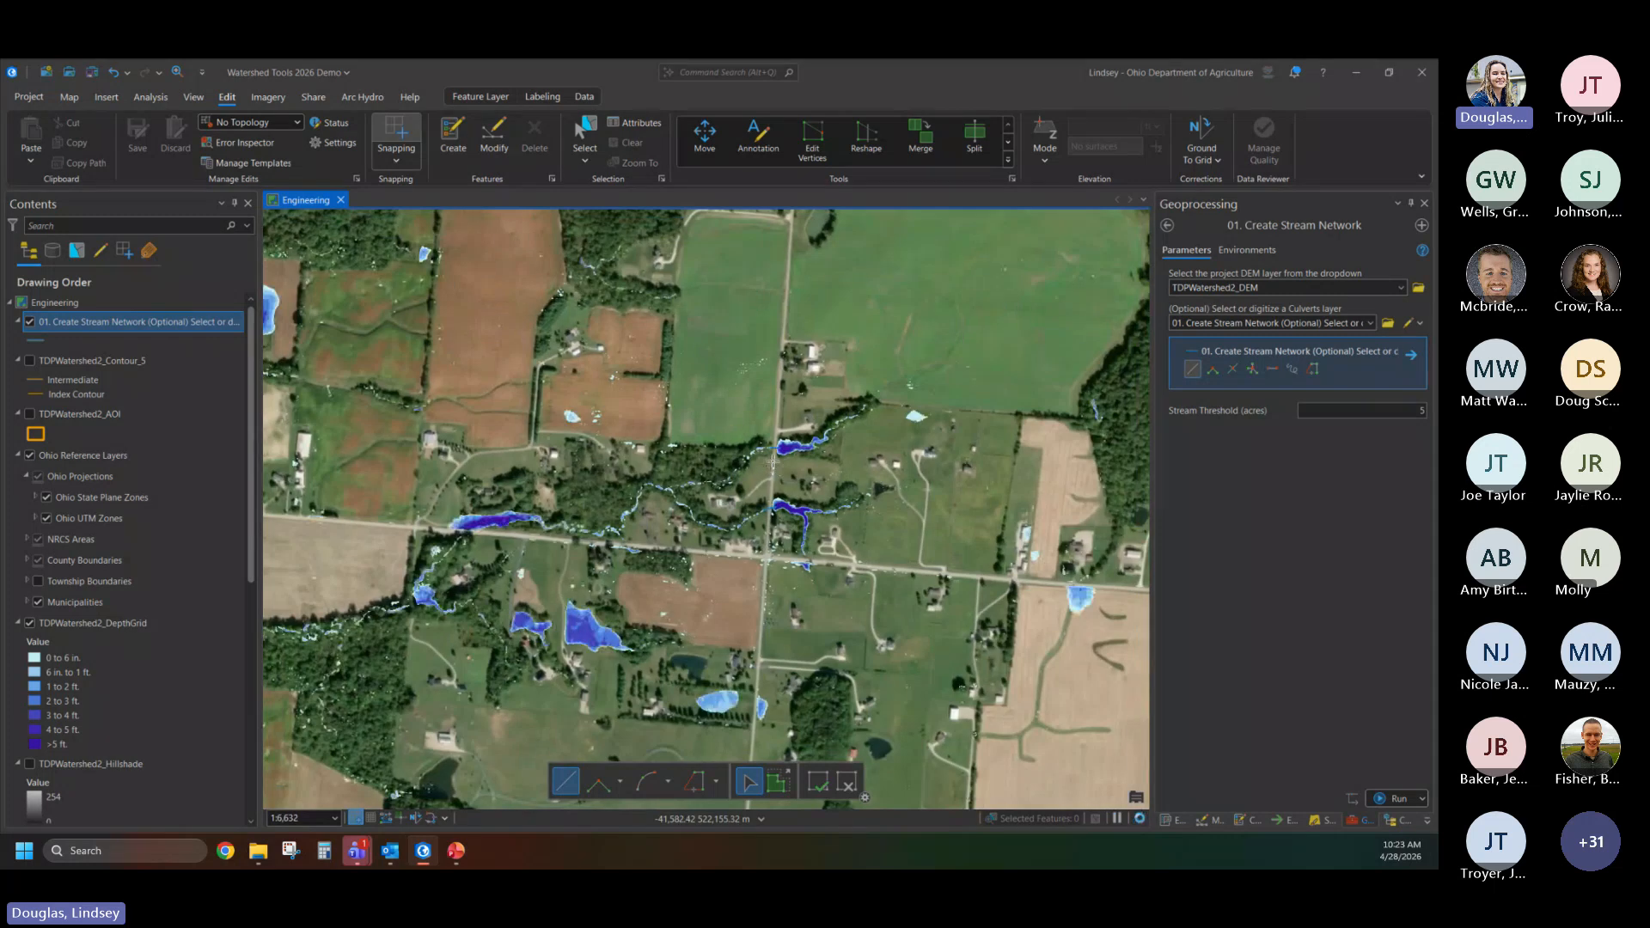
- Digitize a culvert line from the long deep ponded area southwestward across the east-west road to the channel on the other side
scroll(773, 469, "down", 2)
scroll(563, 516, "up", 2)
scroll(564, 517, "up", 5)
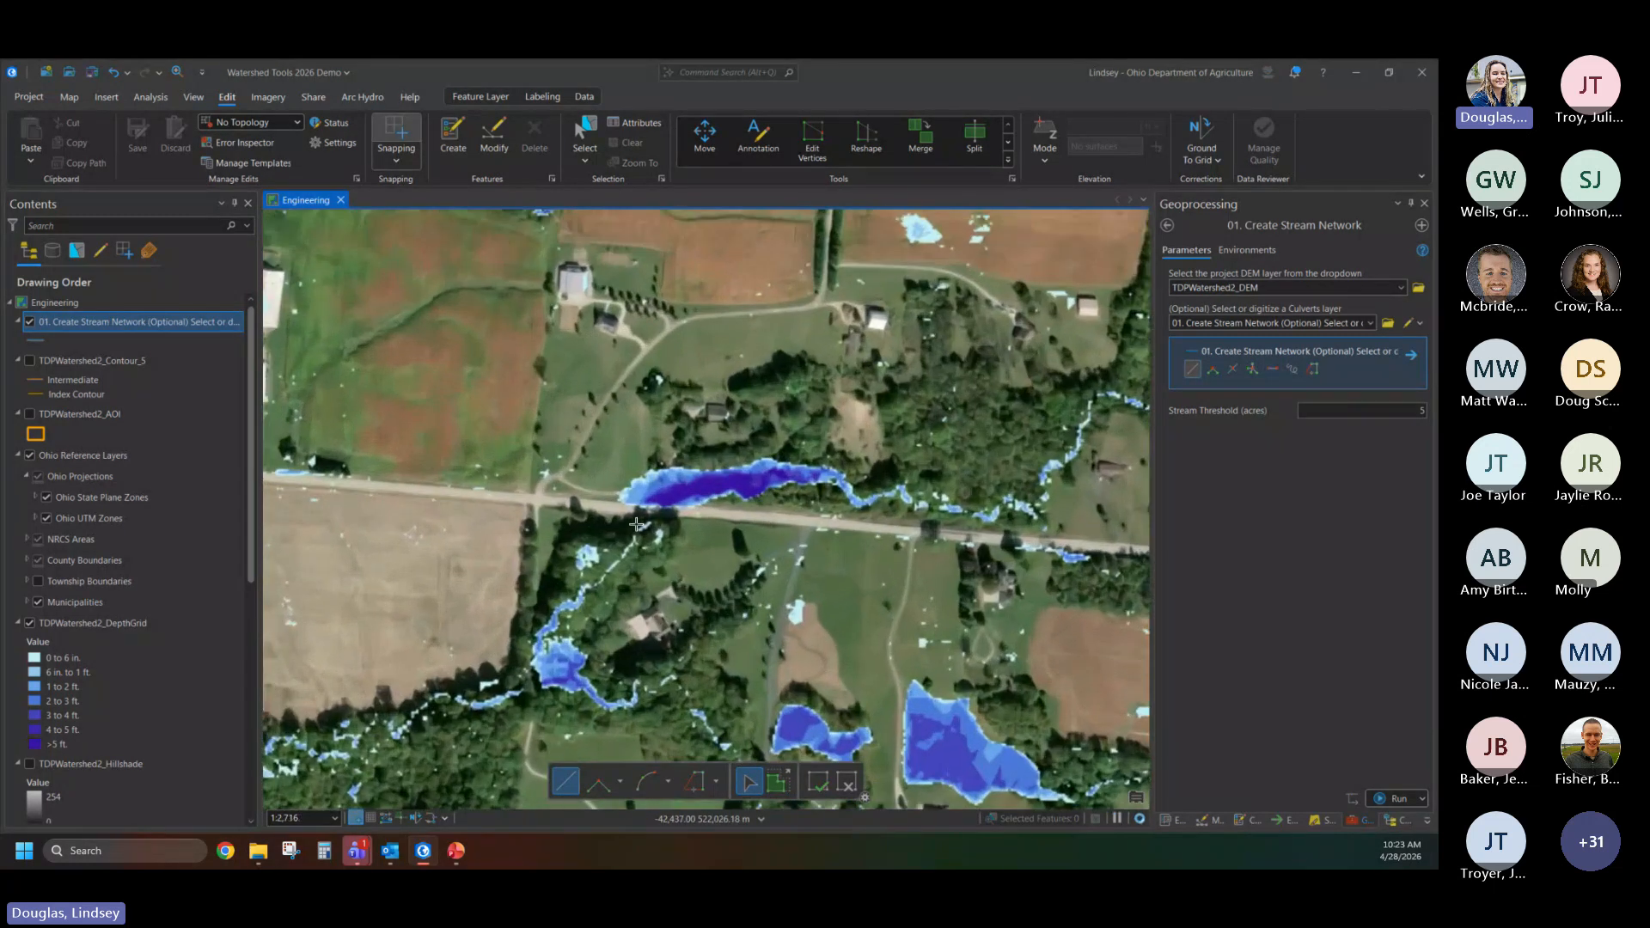
left_click(670, 487)
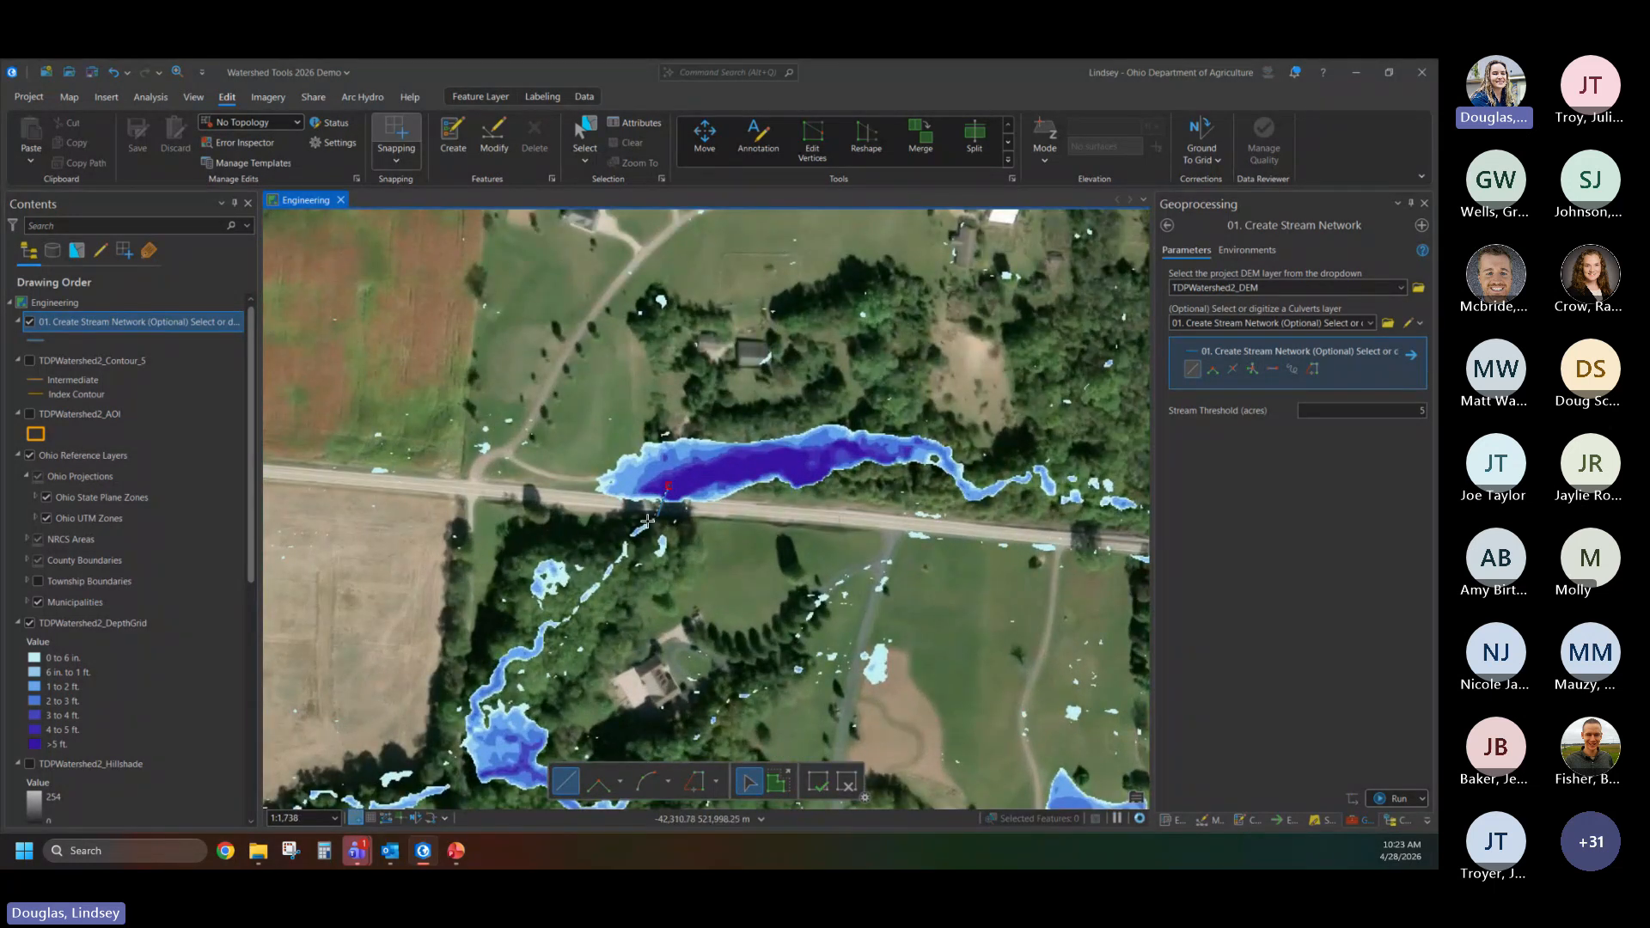
double_click(640, 530)
- Set the stream threshold to 1 acre and run Create Stream Network with the digitized culverts
scroll(772, 535, "down", 5)
left_click_drag(792, 526, 815, 485)
left_click_drag(767, 599, 686, 290)
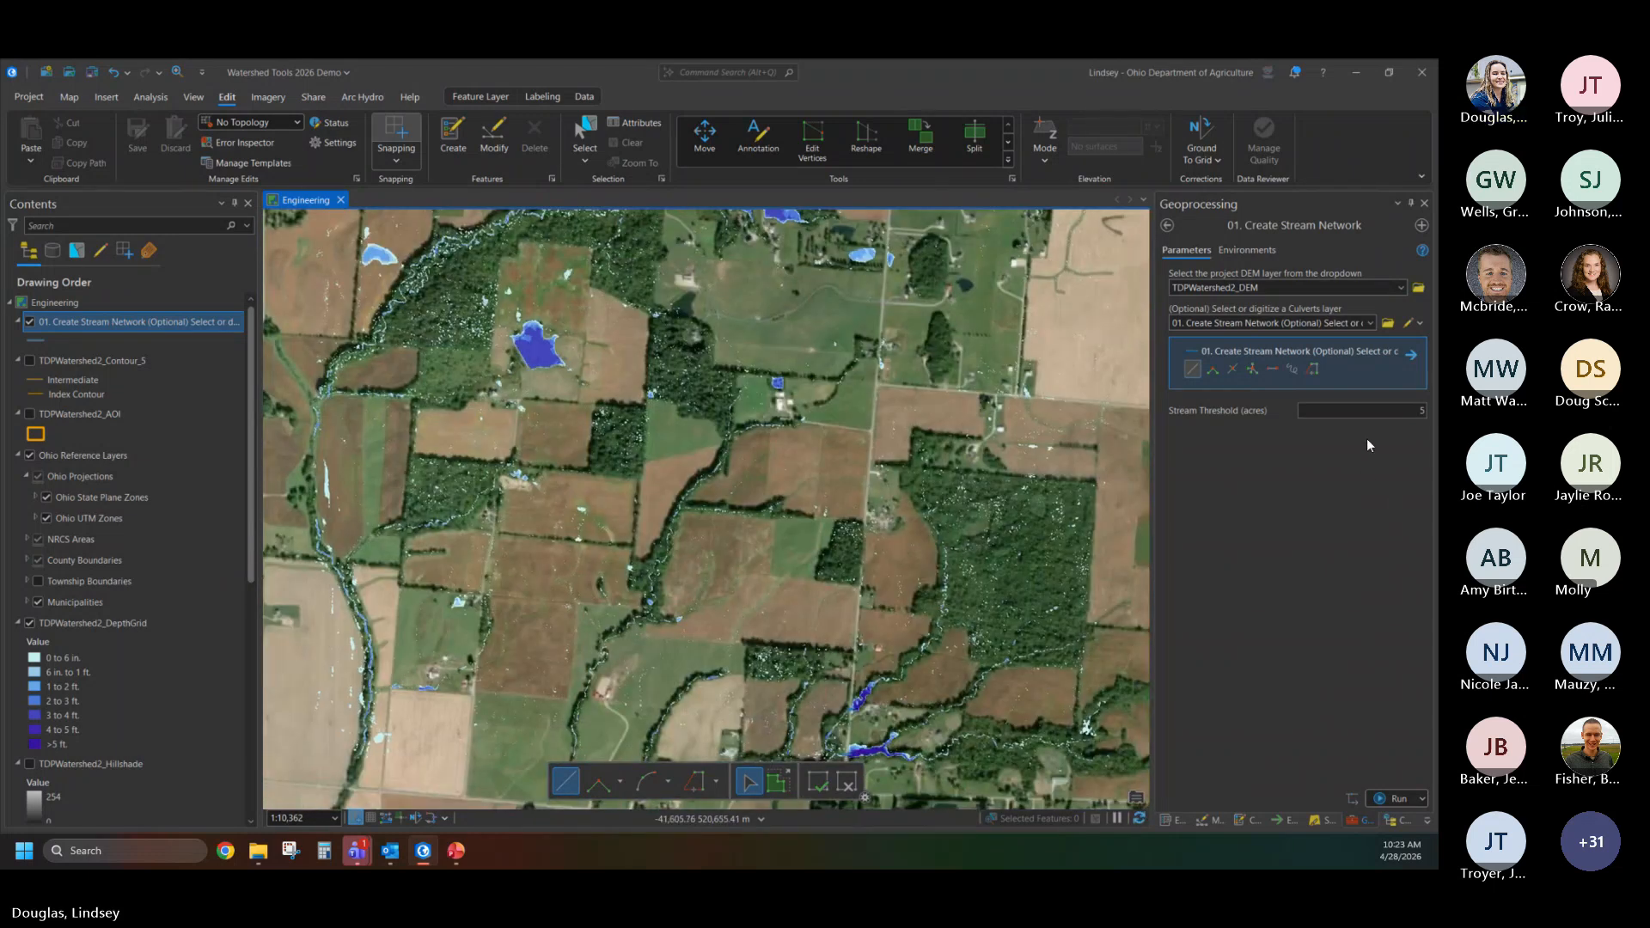
left_click(1382, 408)
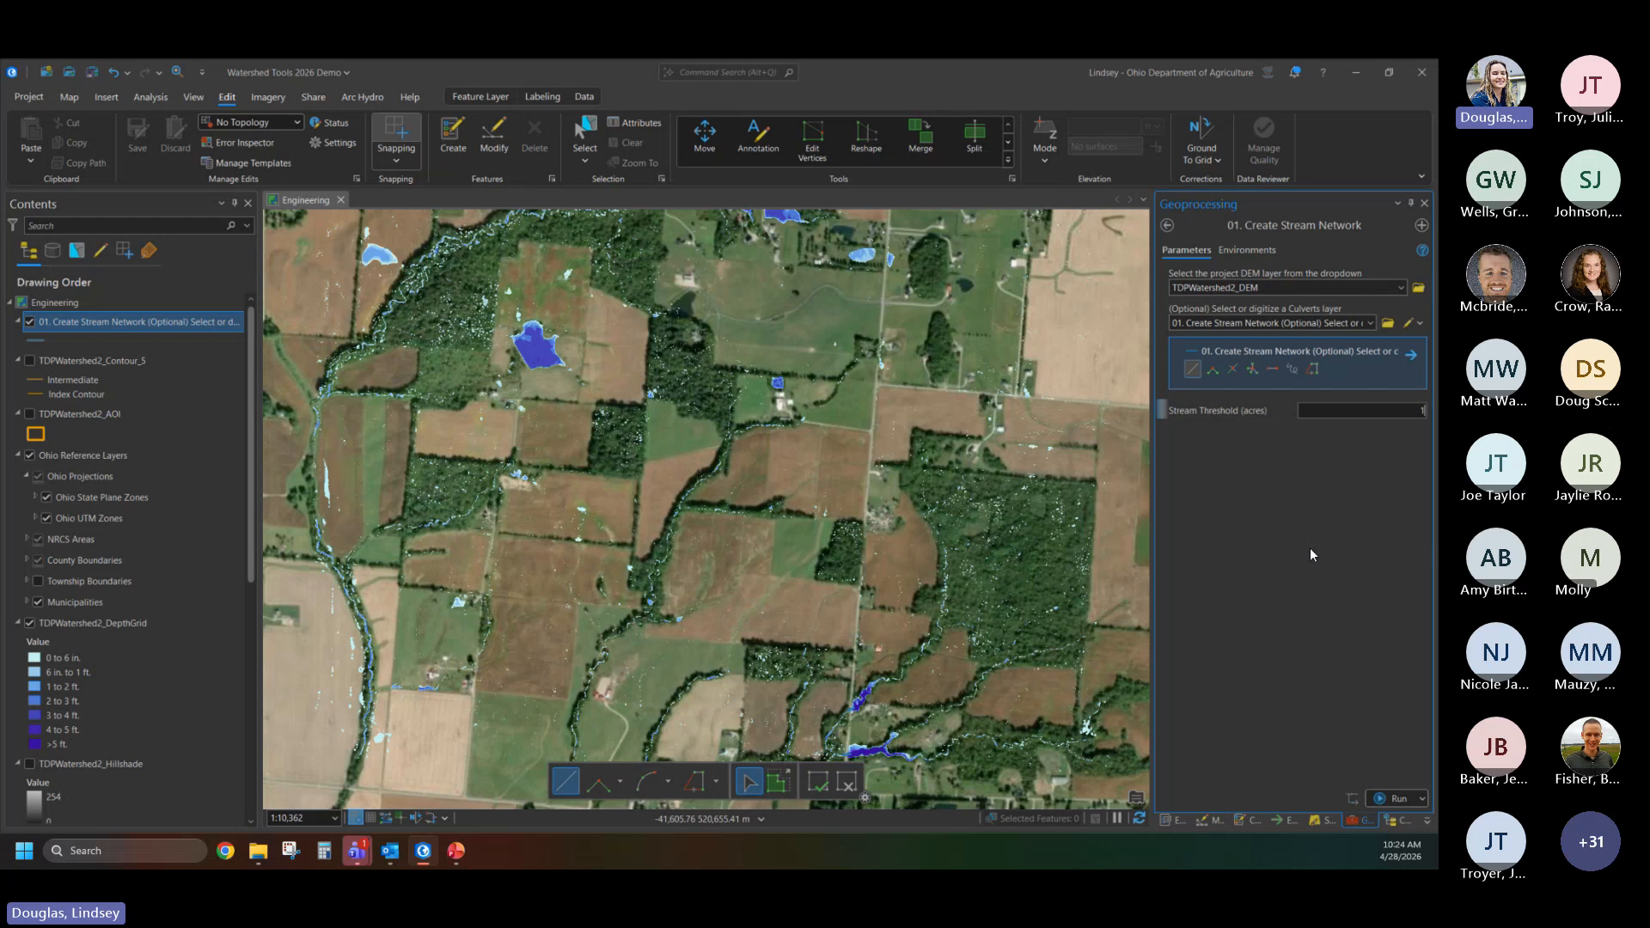
left_click(1394, 798)
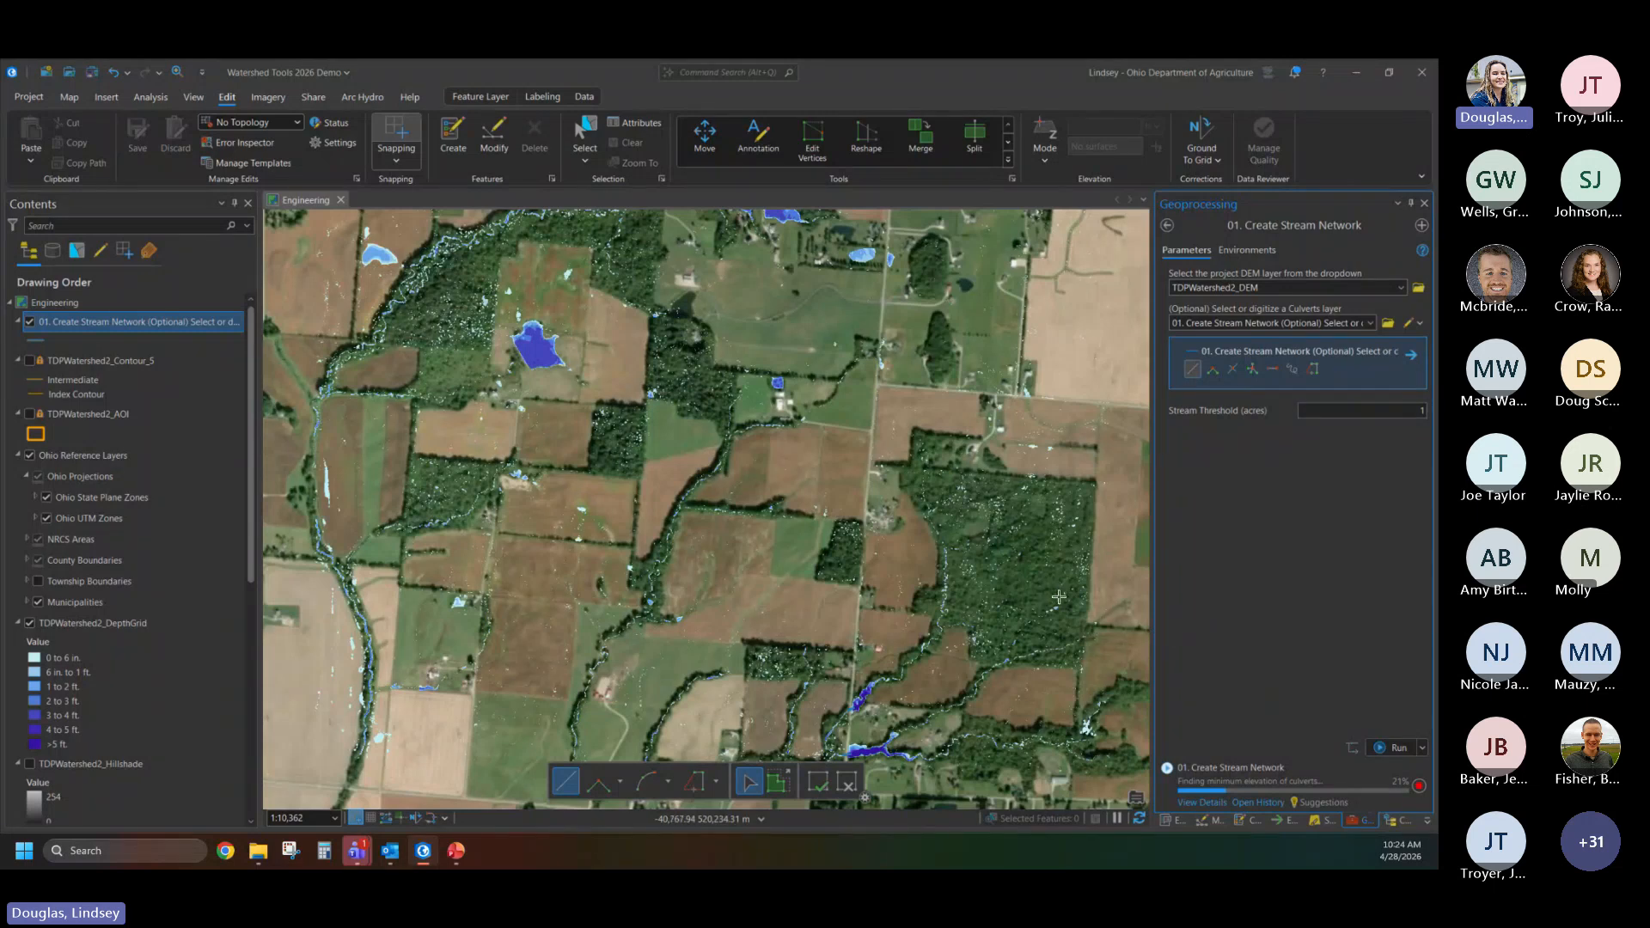
scroll(776, 510, "down", 2)
scroll(776, 510, "down", 2)
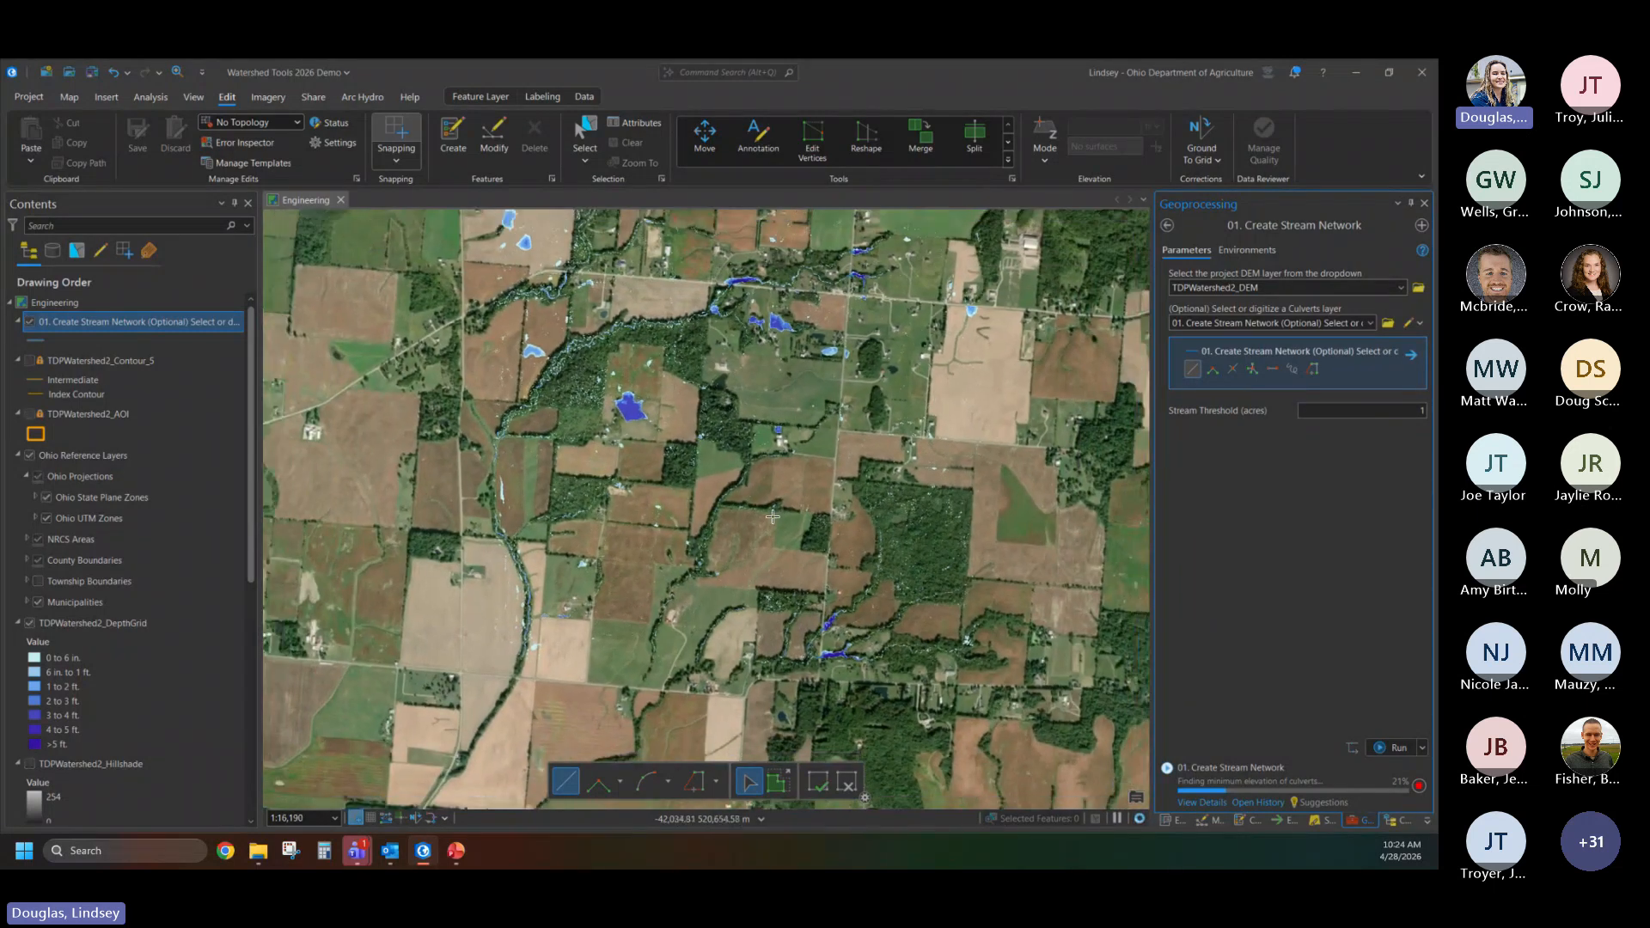
scroll(786, 485, "up", 2)
scroll(786, 486, "up", 2)
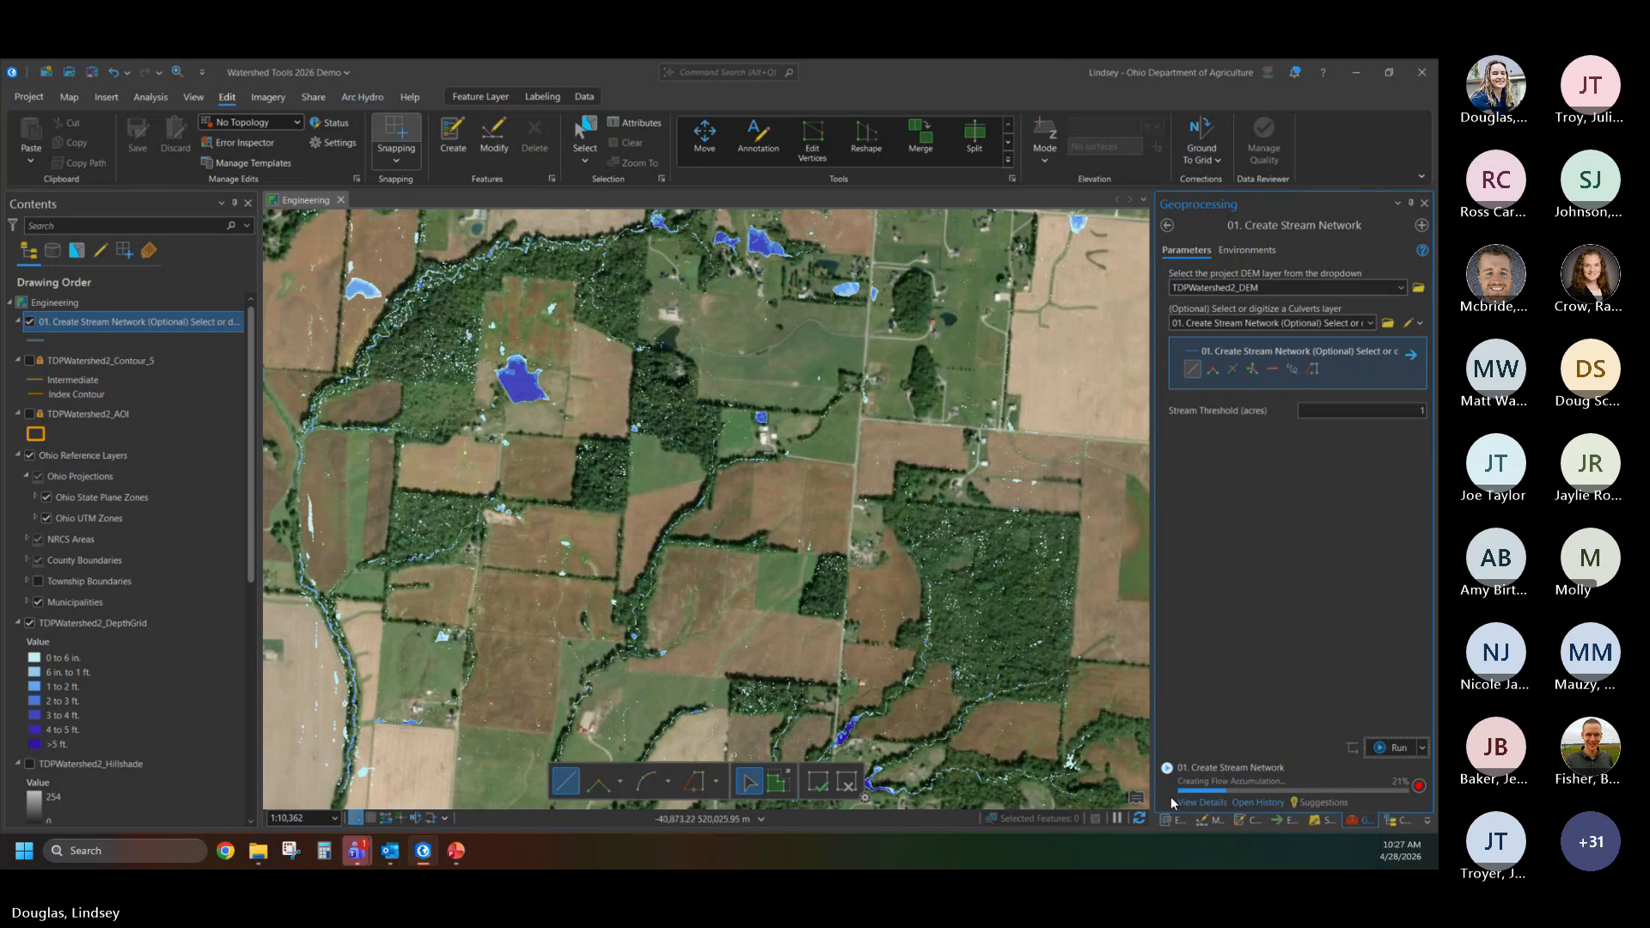
scroll(649, 498, "down", 3)
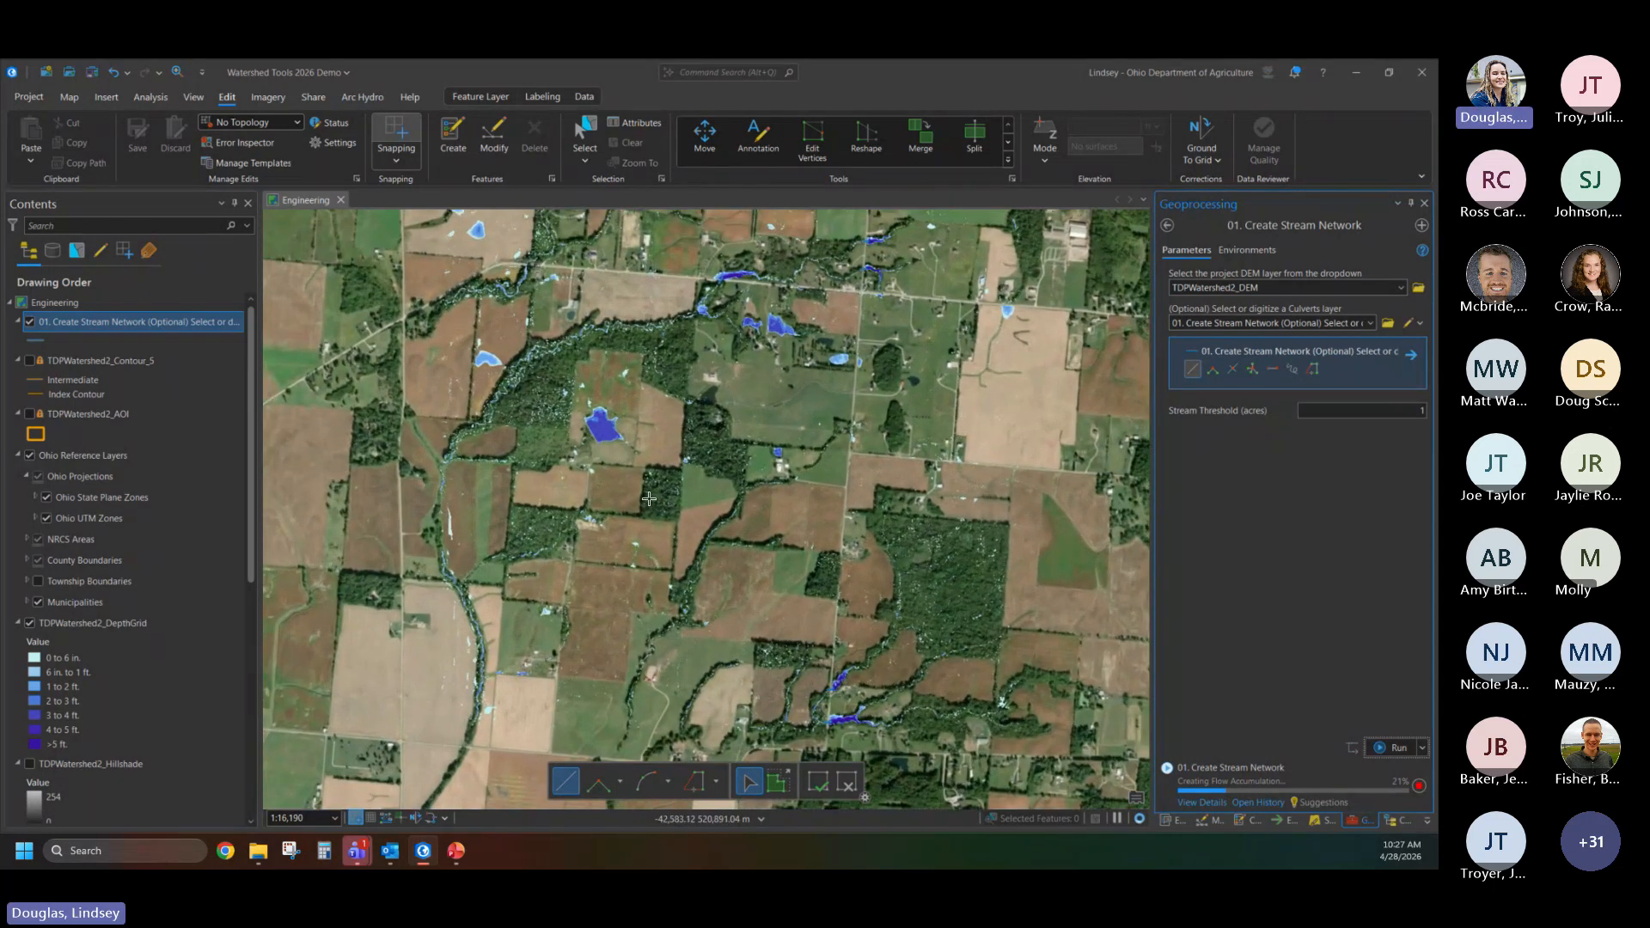
scroll(649, 498, "up", 3)
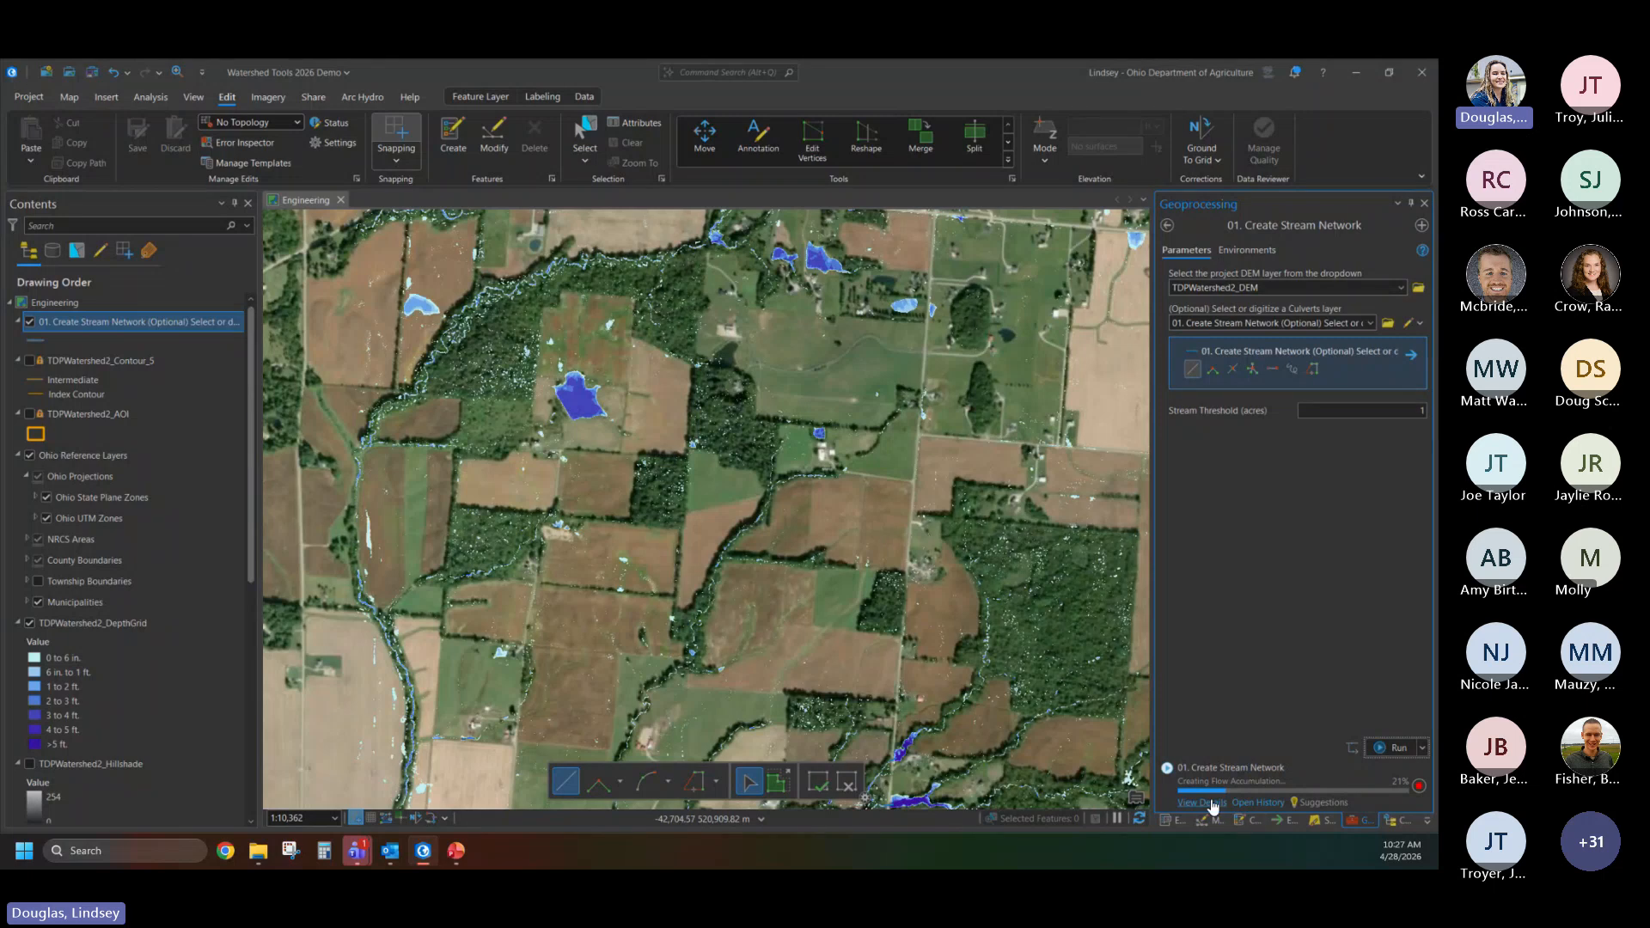
- Review the processing messages of the Create Stream Network run and close them
left_click(1210, 803)
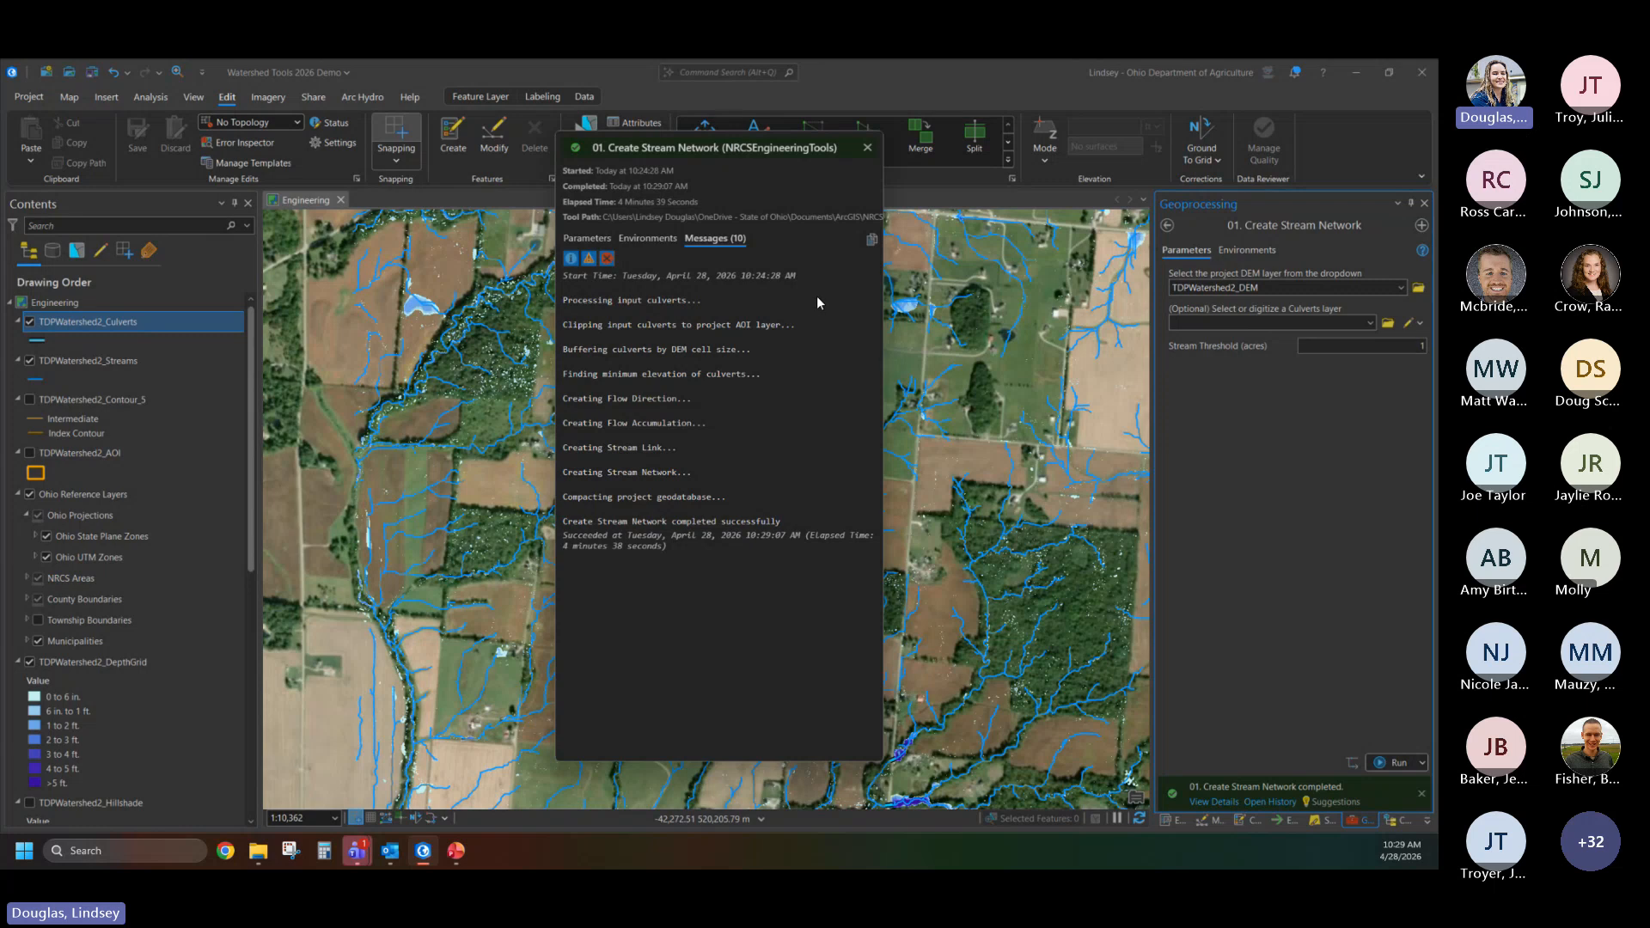
left_click(867, 149)
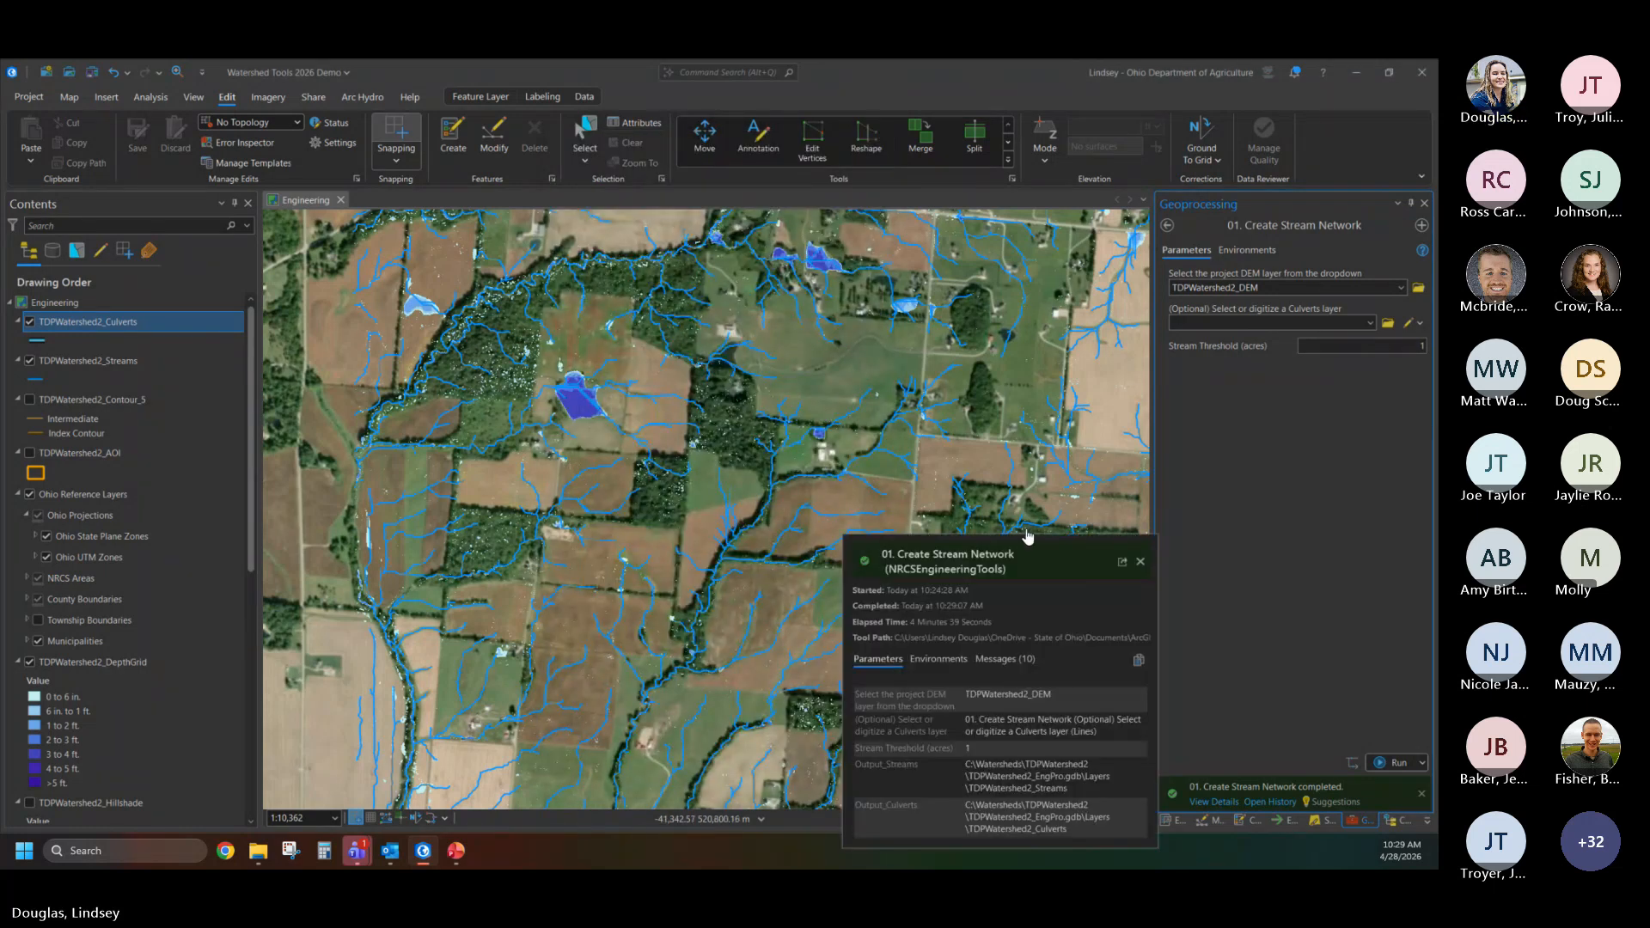
- Open the Create Watershed tool from the Delineation toolset and set TDPWatershed2_Streams as its streams layer
left_click(1167, 225)
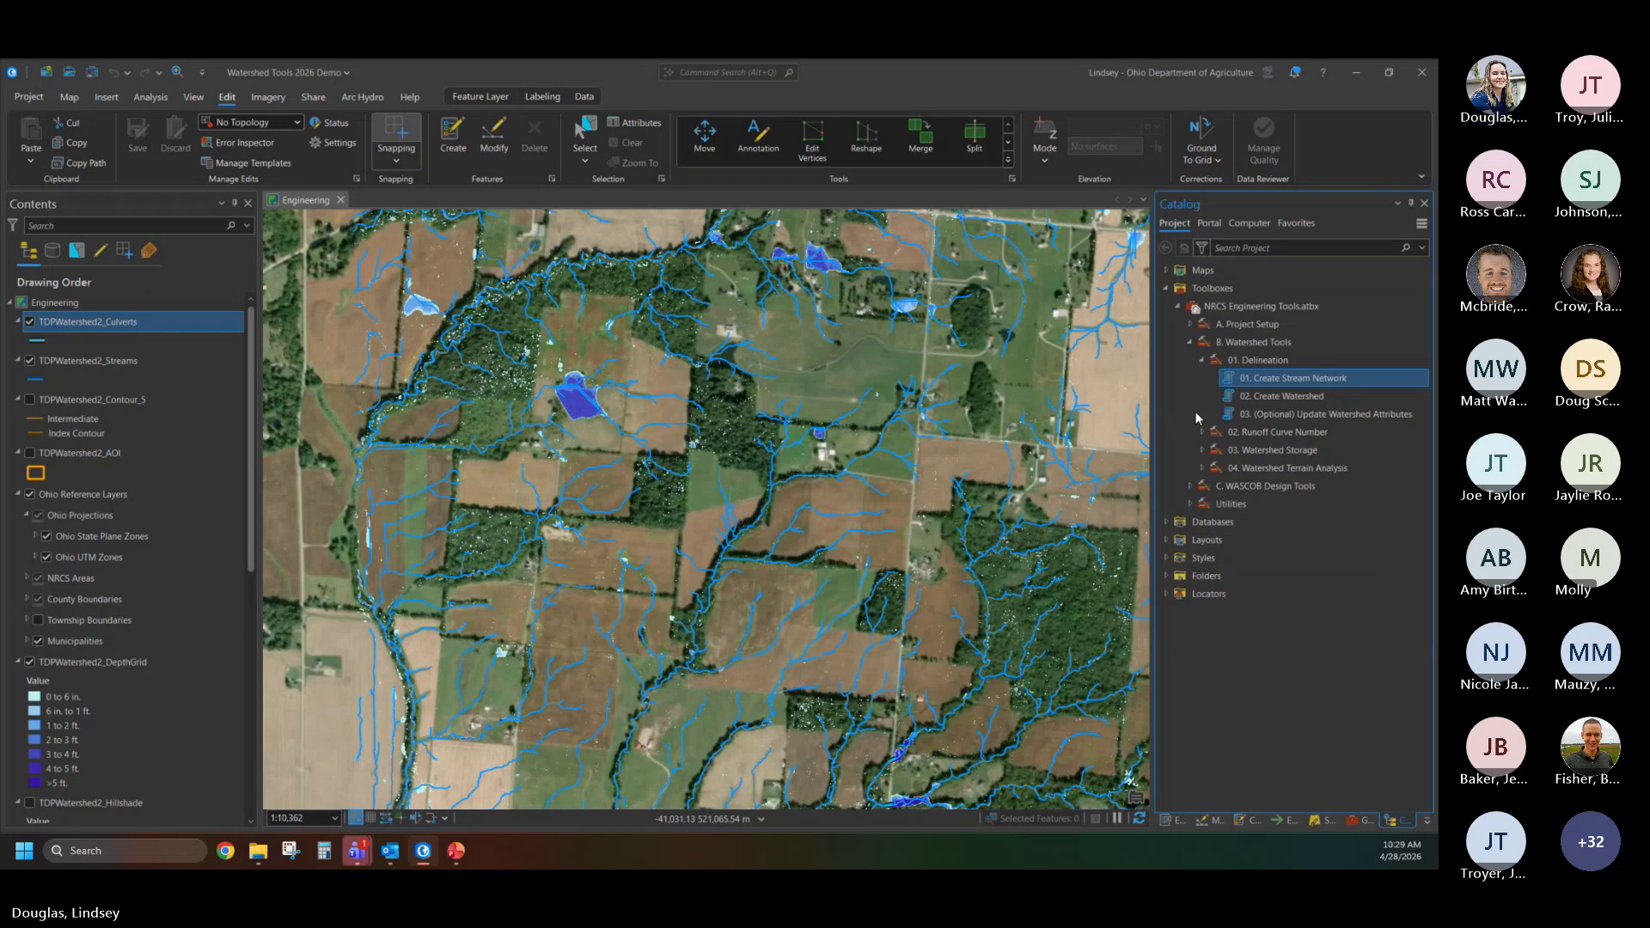
double_click(1312, 395)
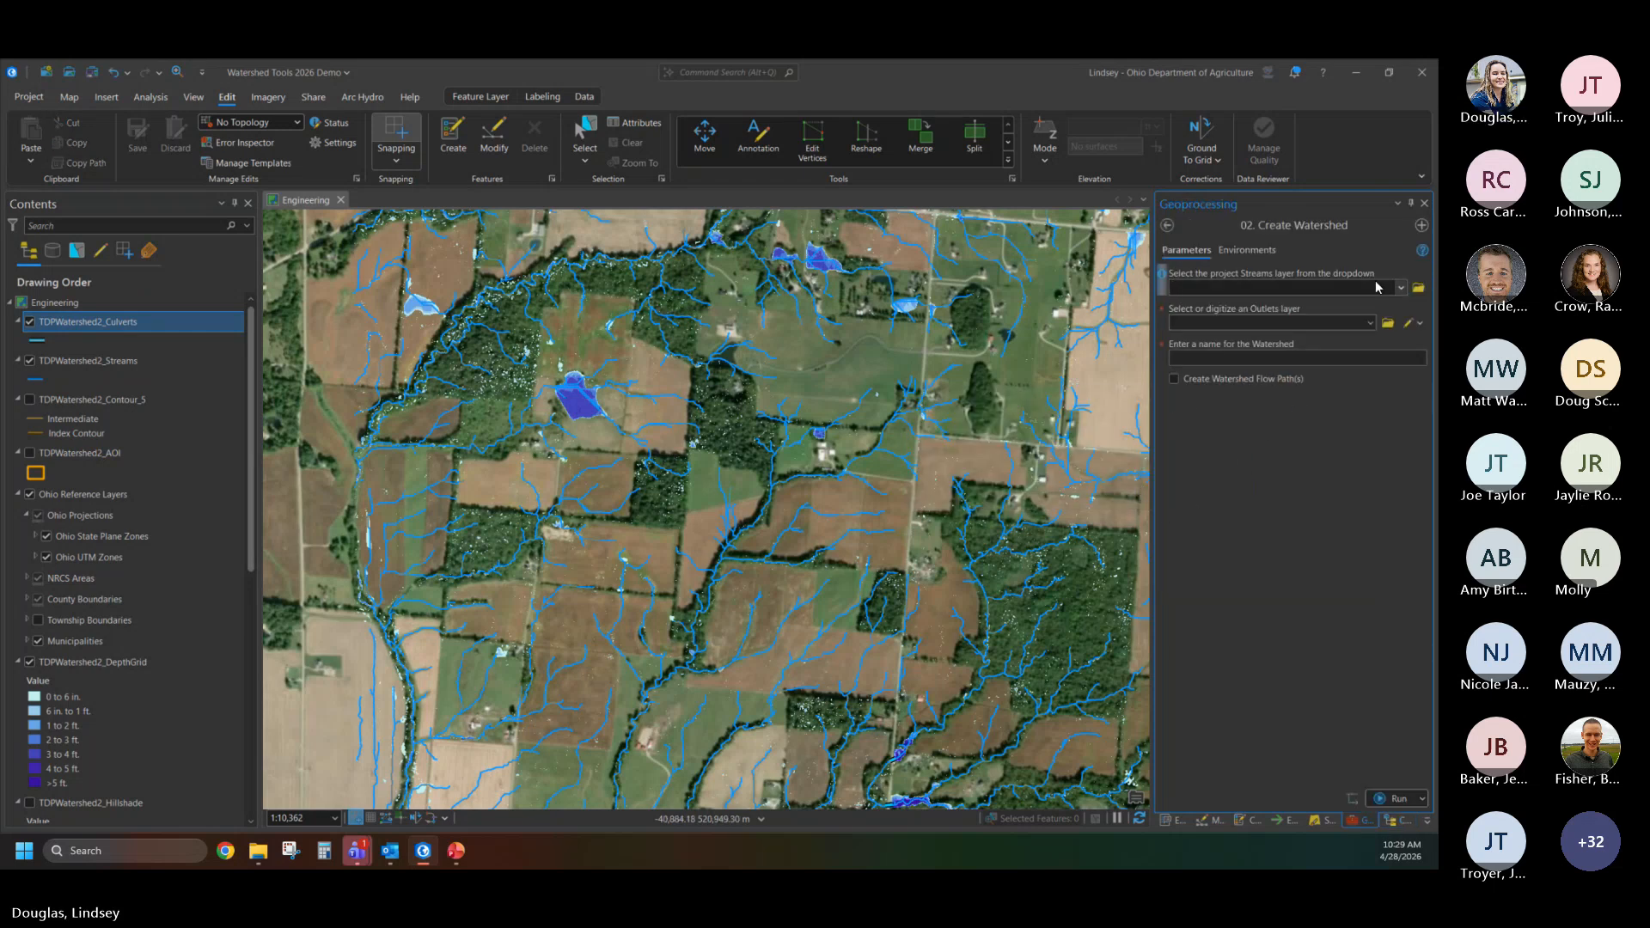
left_click(1310, 288)
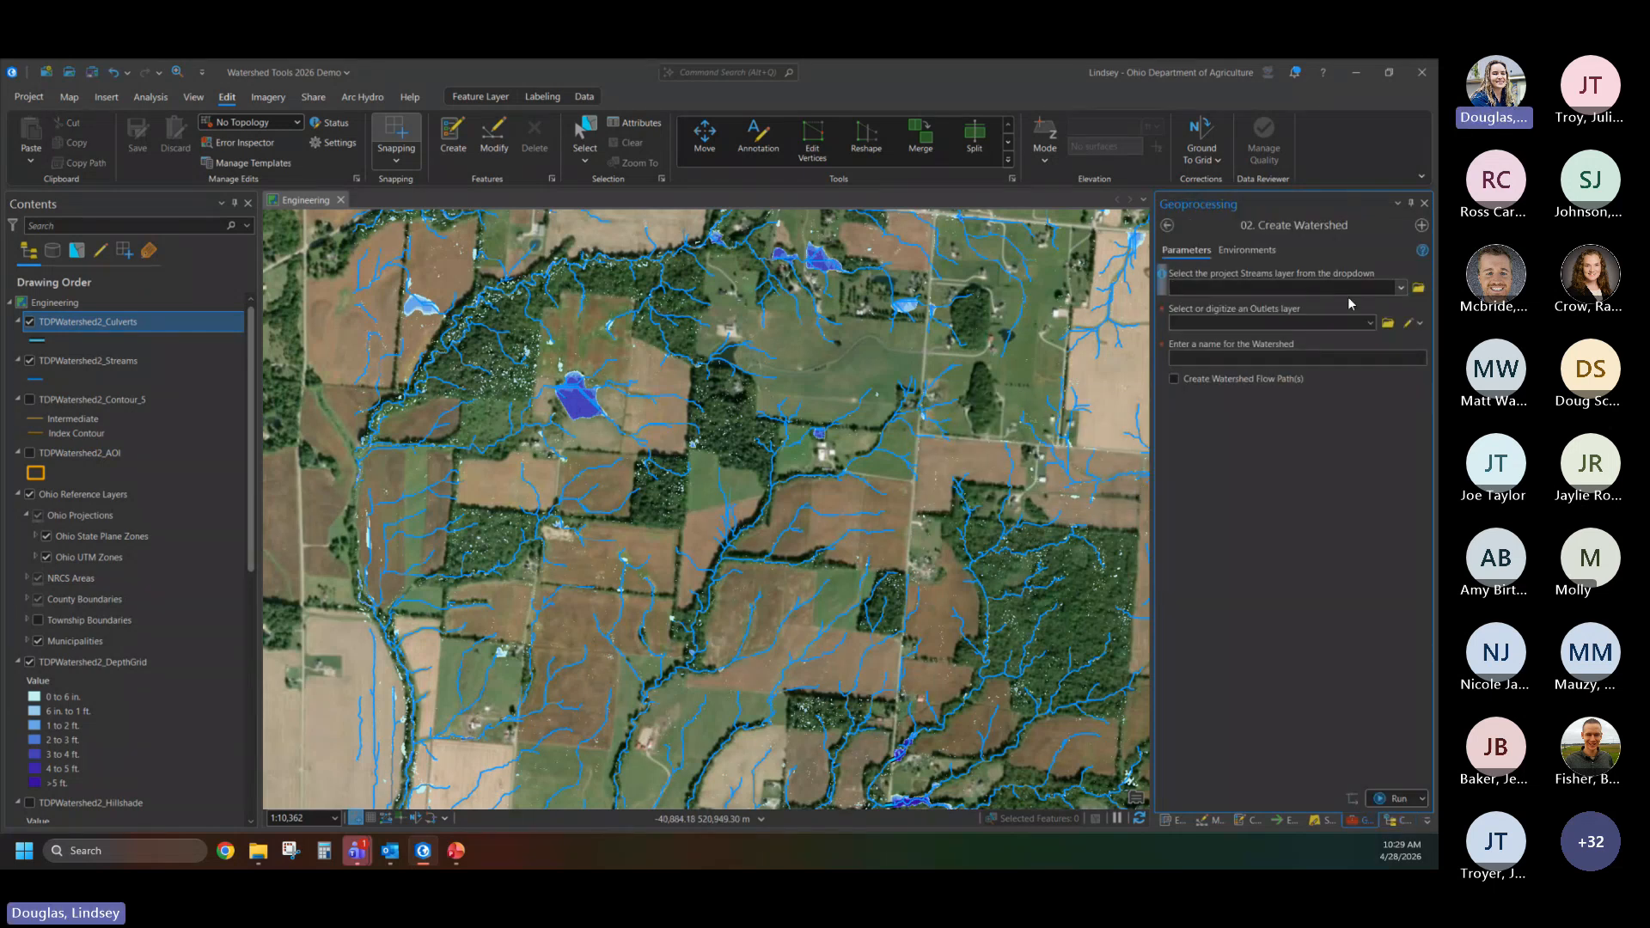
left_click(1401, 289)
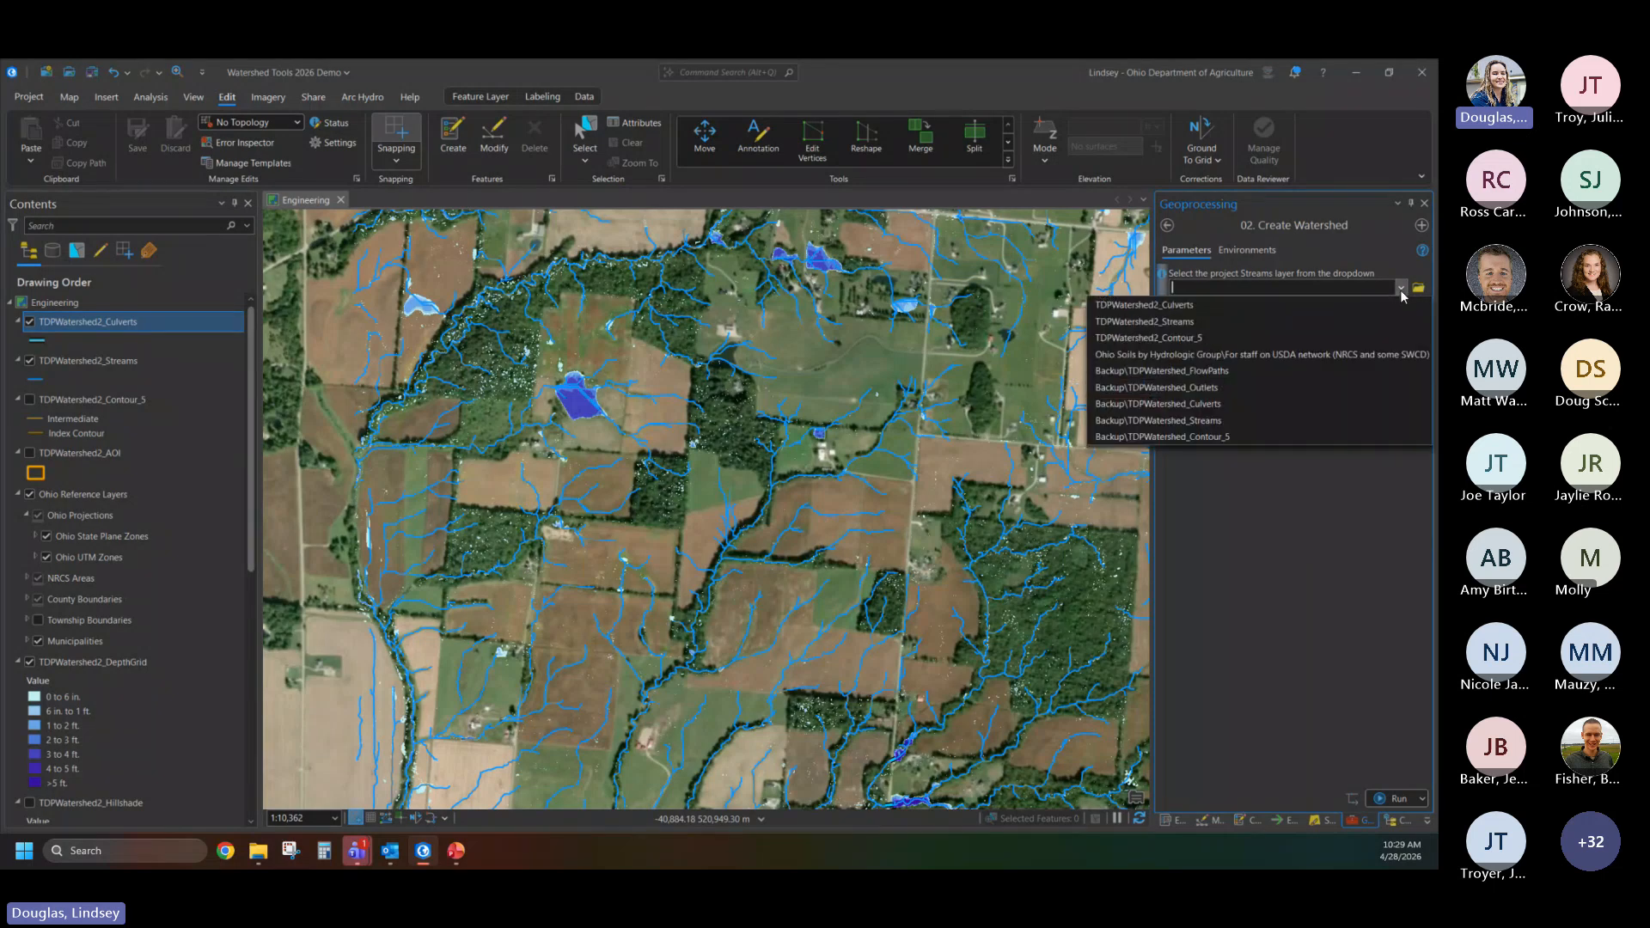
left_click(1182, 322)
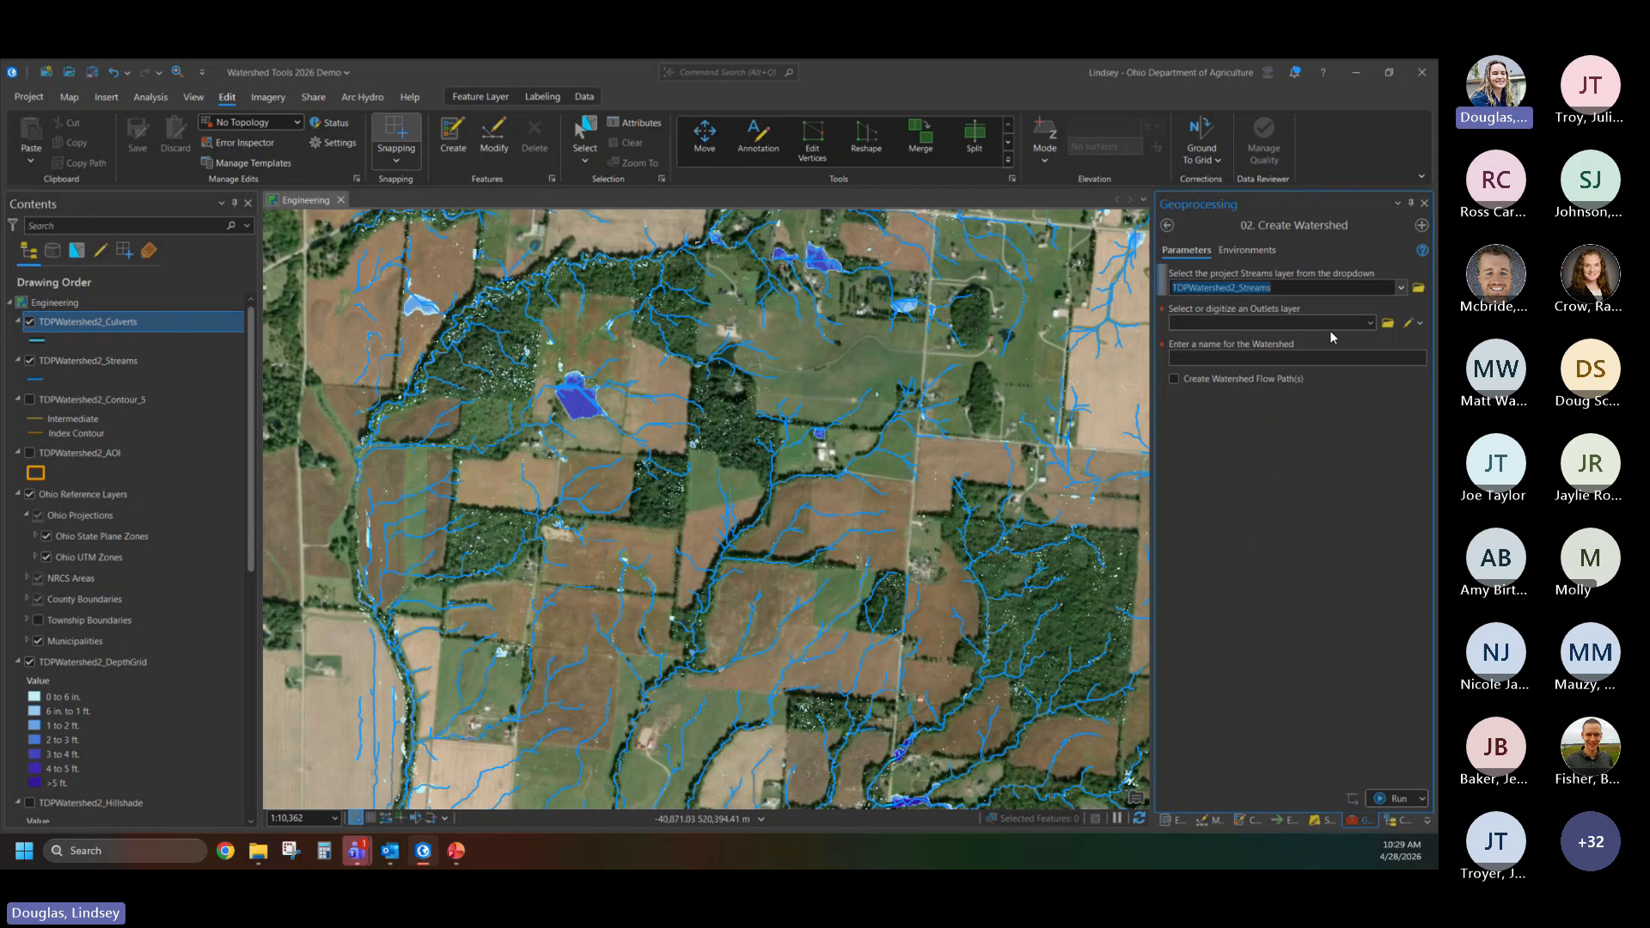
- Start a line-type outlets layer and digitize an outlet line across both stream channels along the field boundary west of the square woodlot
left_click(1418, 323)
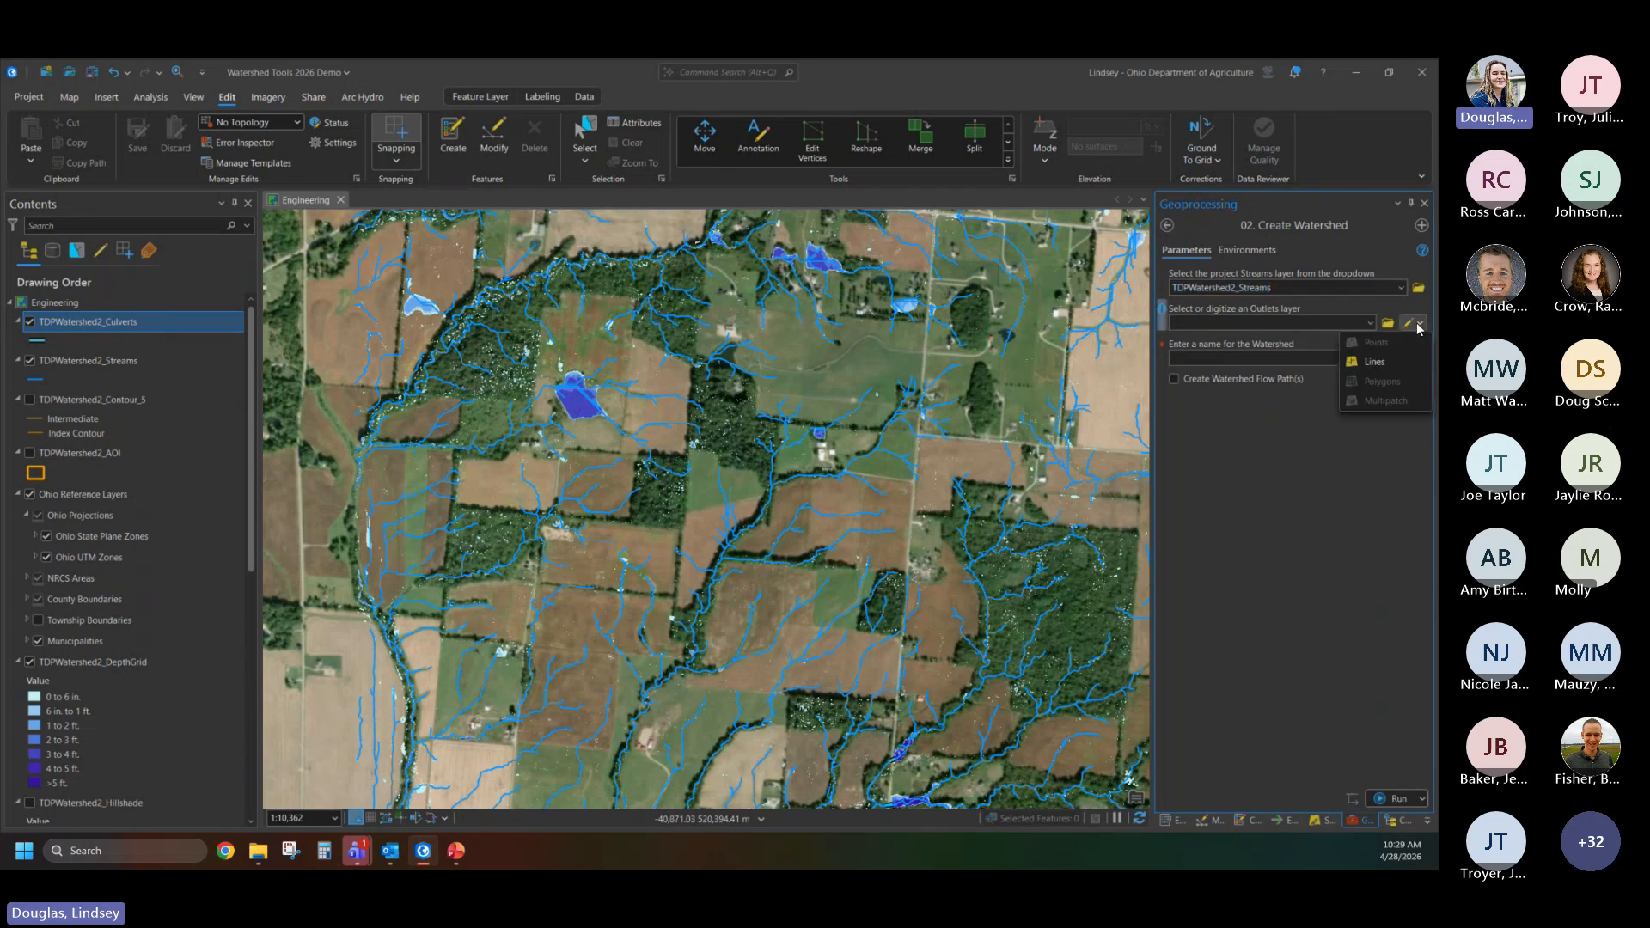
left_click(1372, 362)
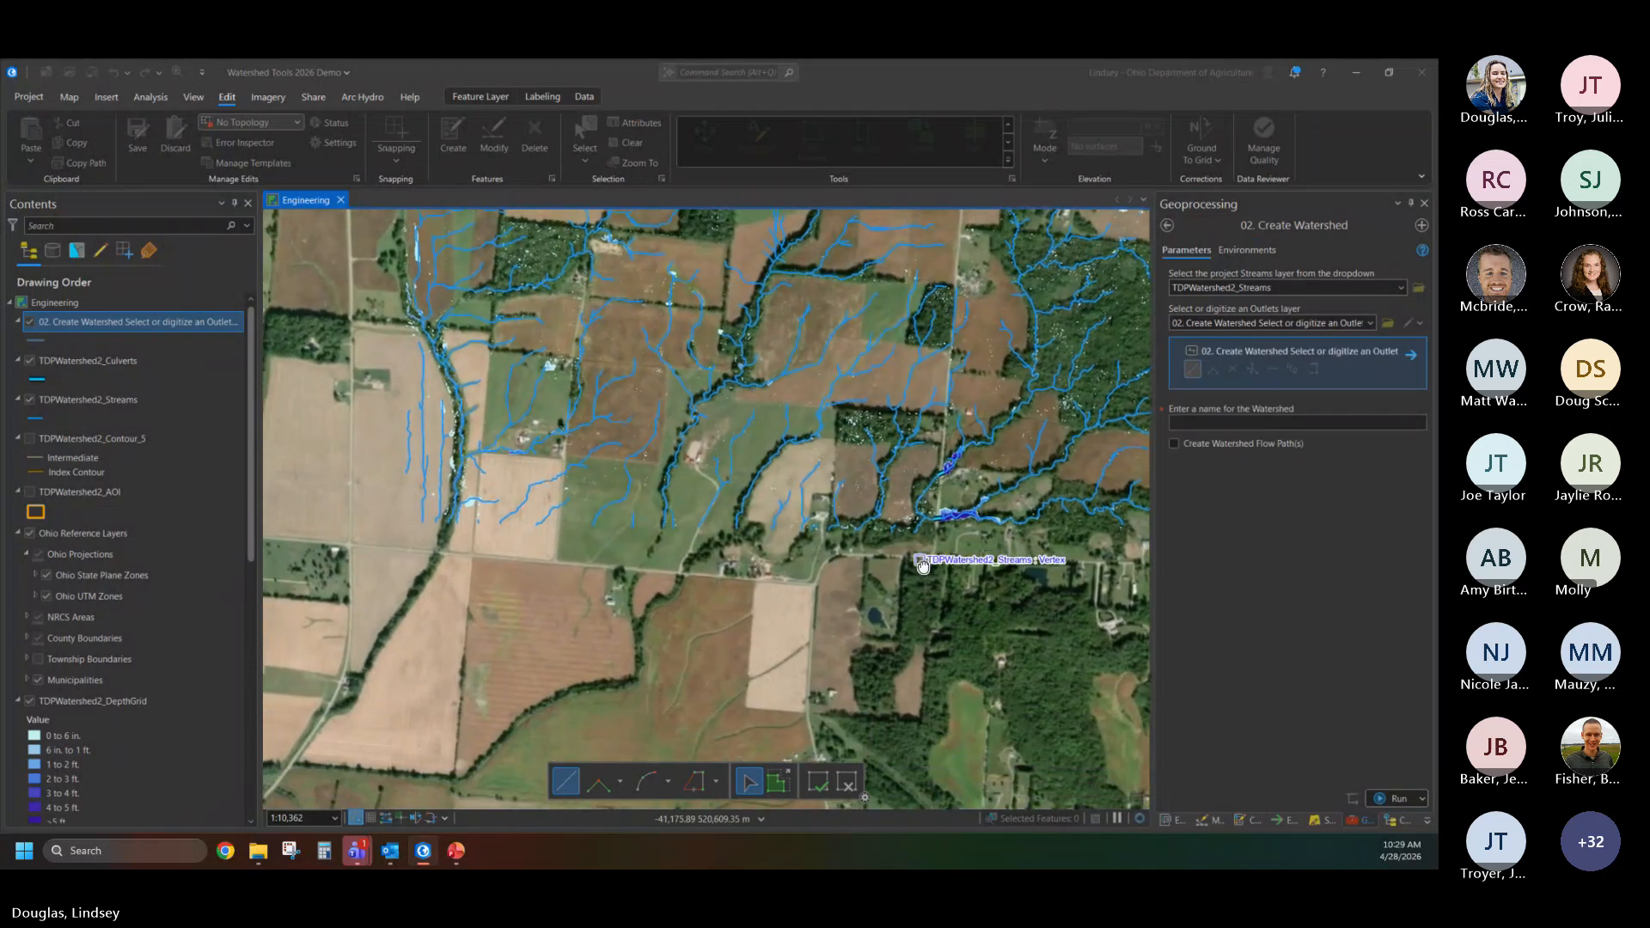
scroll(938, 581, "up", 8)
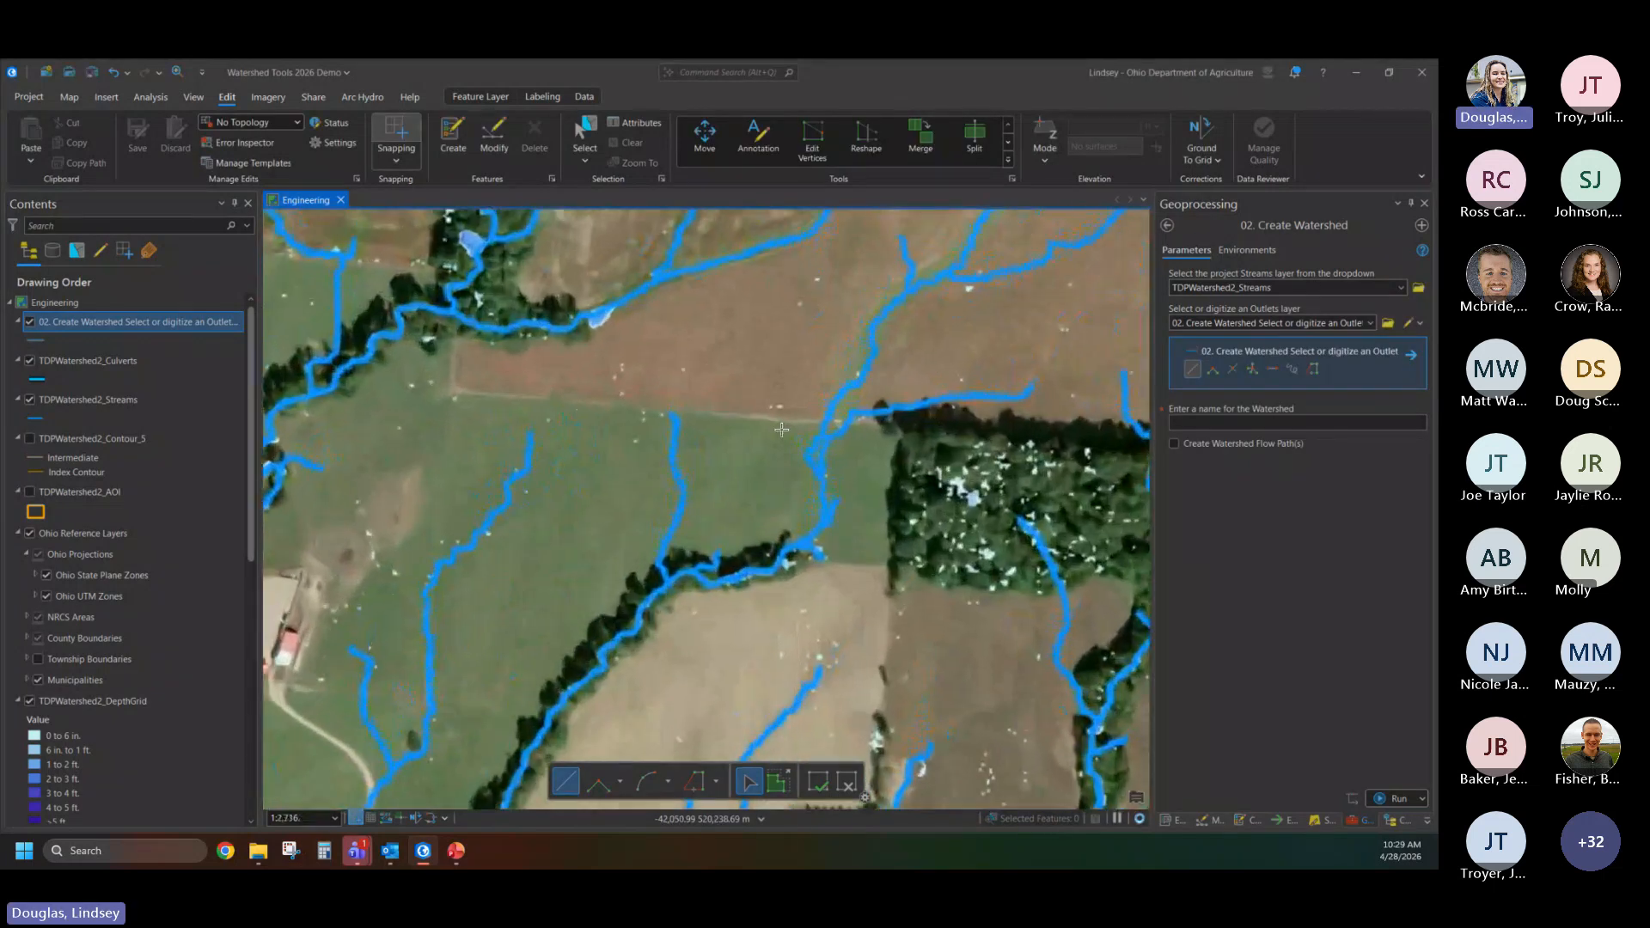
scroll(820, 418, "up", 3)
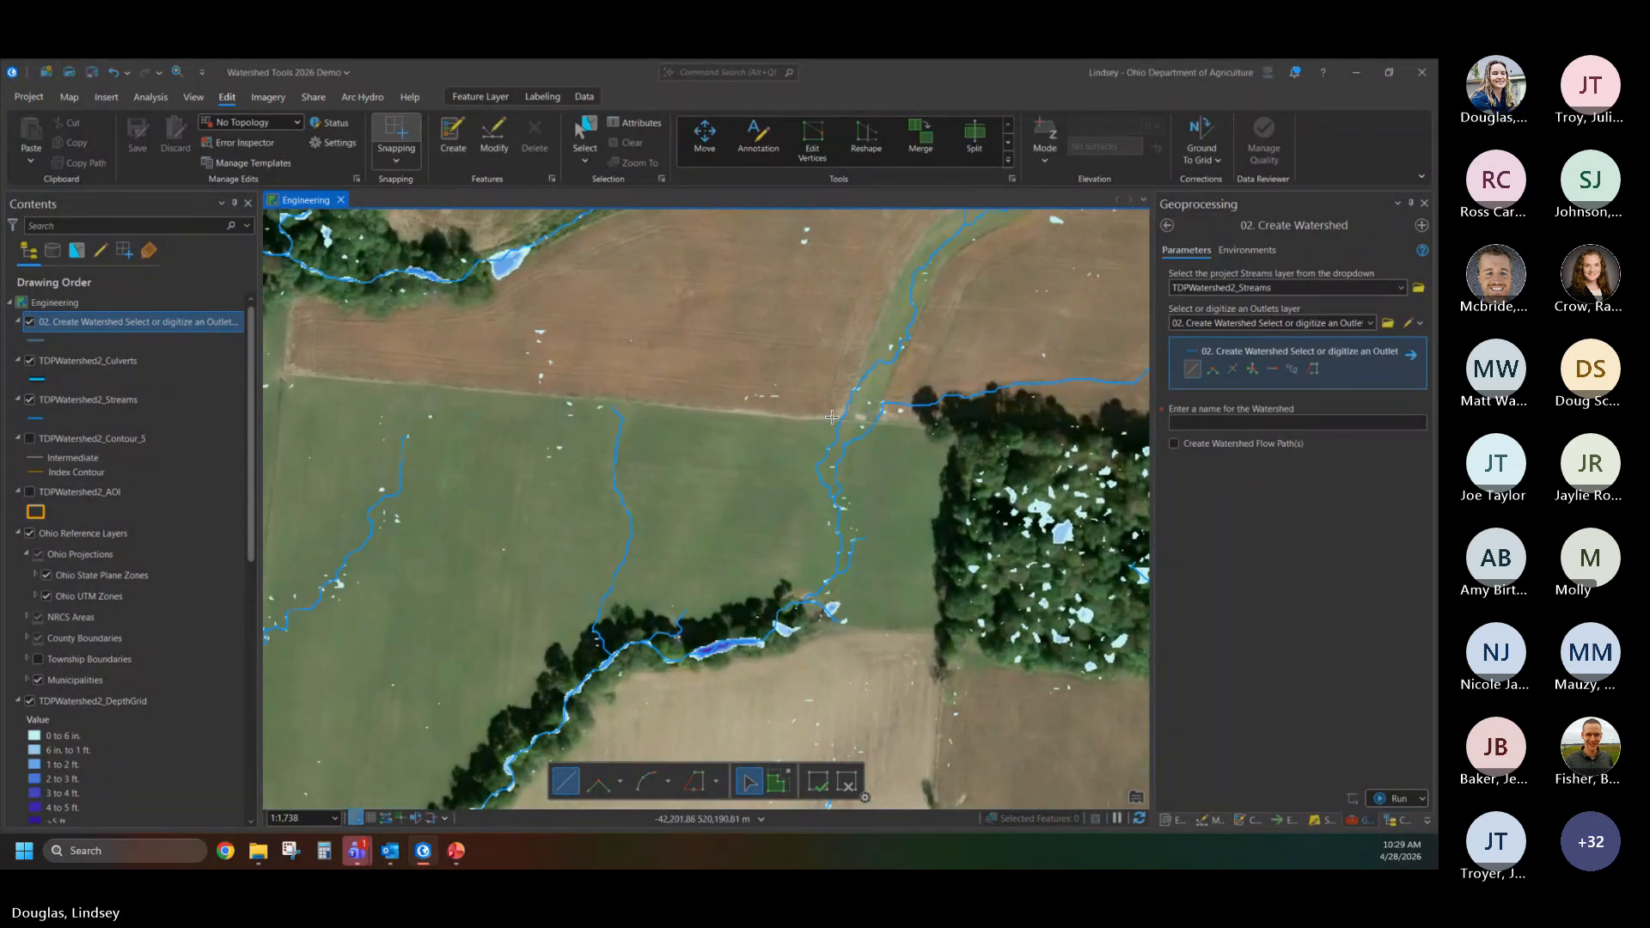
left_click(820, 419)
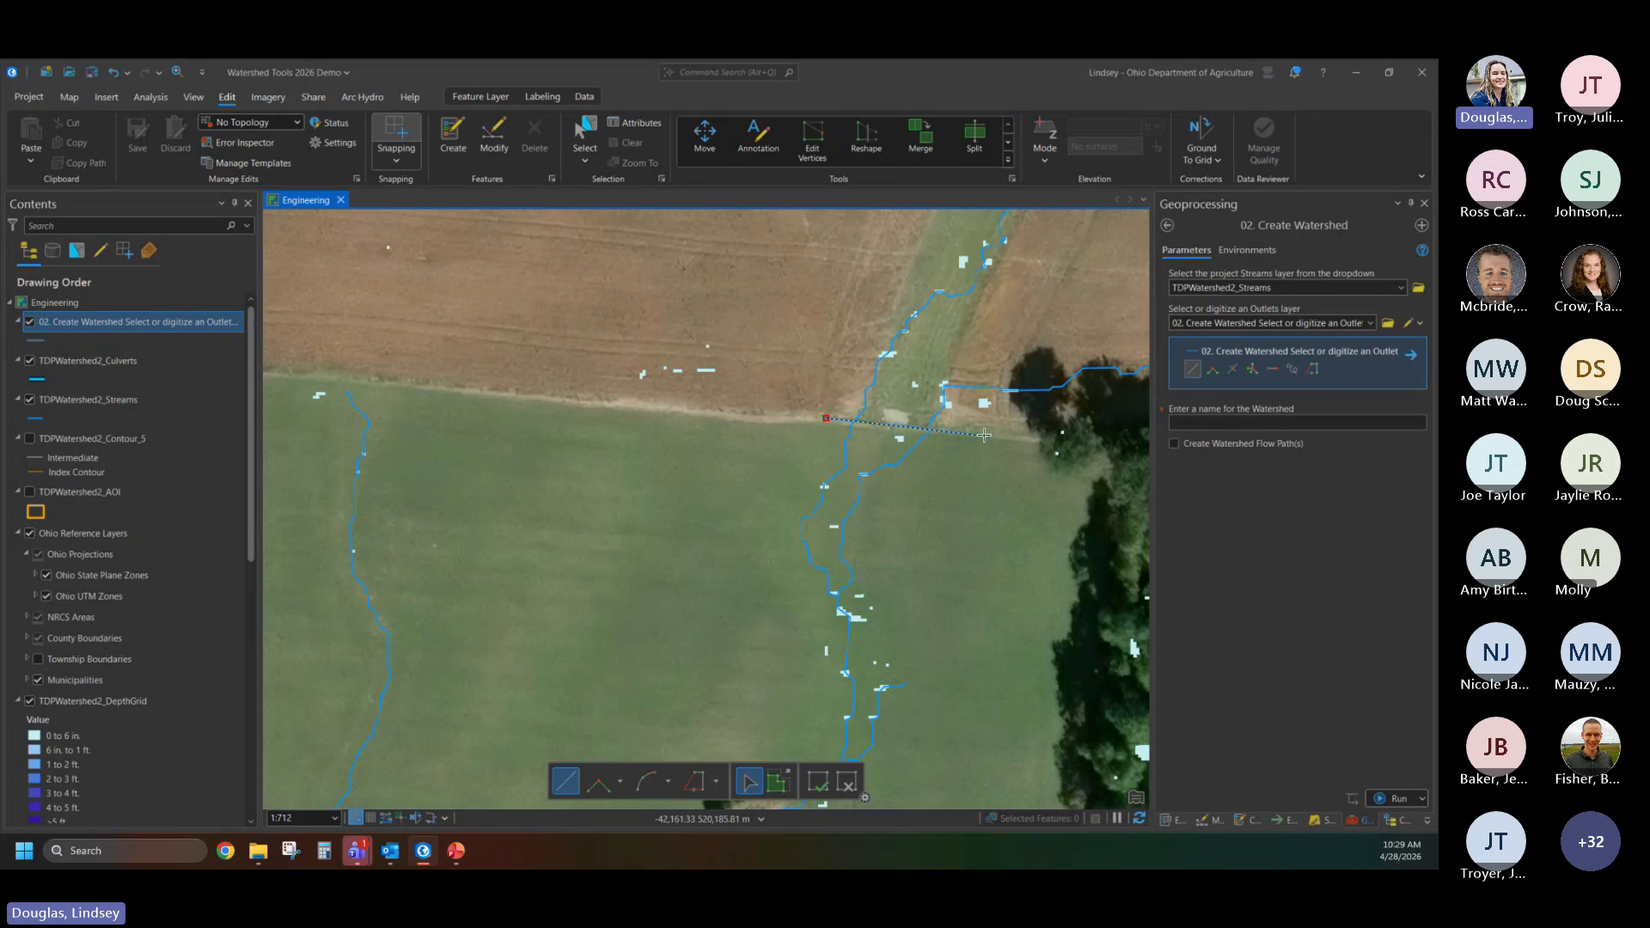
scroll(977, 441, "down", 3)
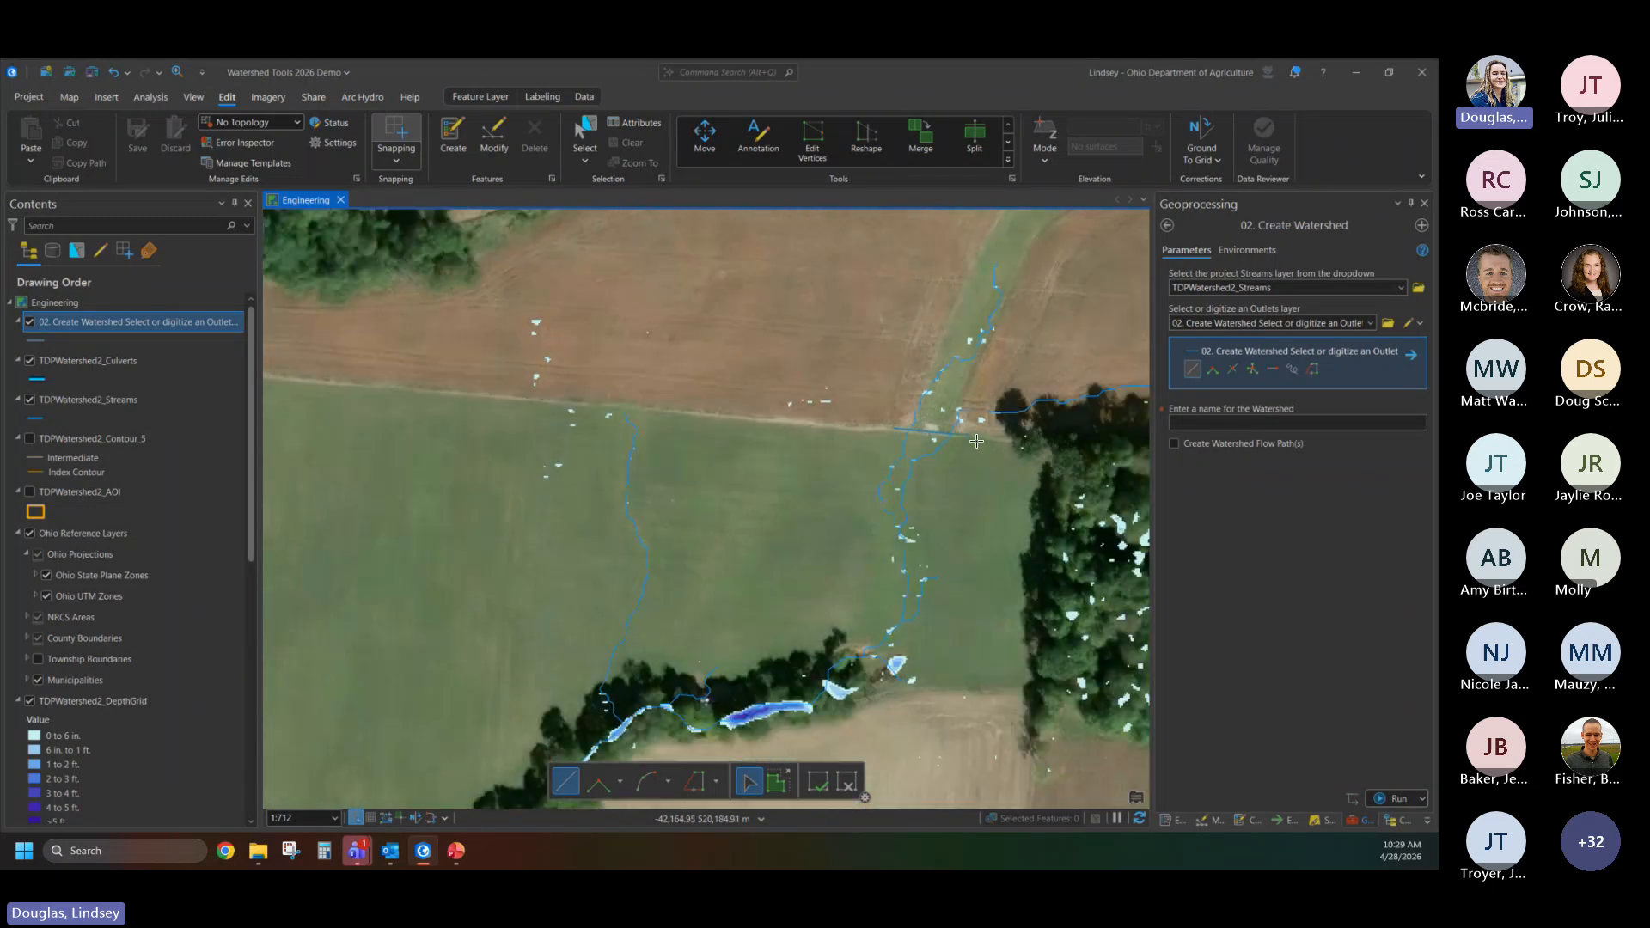
- Run Create Watershed for a watershed named WWA with watershed flow paths enabled, and open its run details
scroll(1087, 487, "down", 1)
scroll(1059, 522, "down", 2)
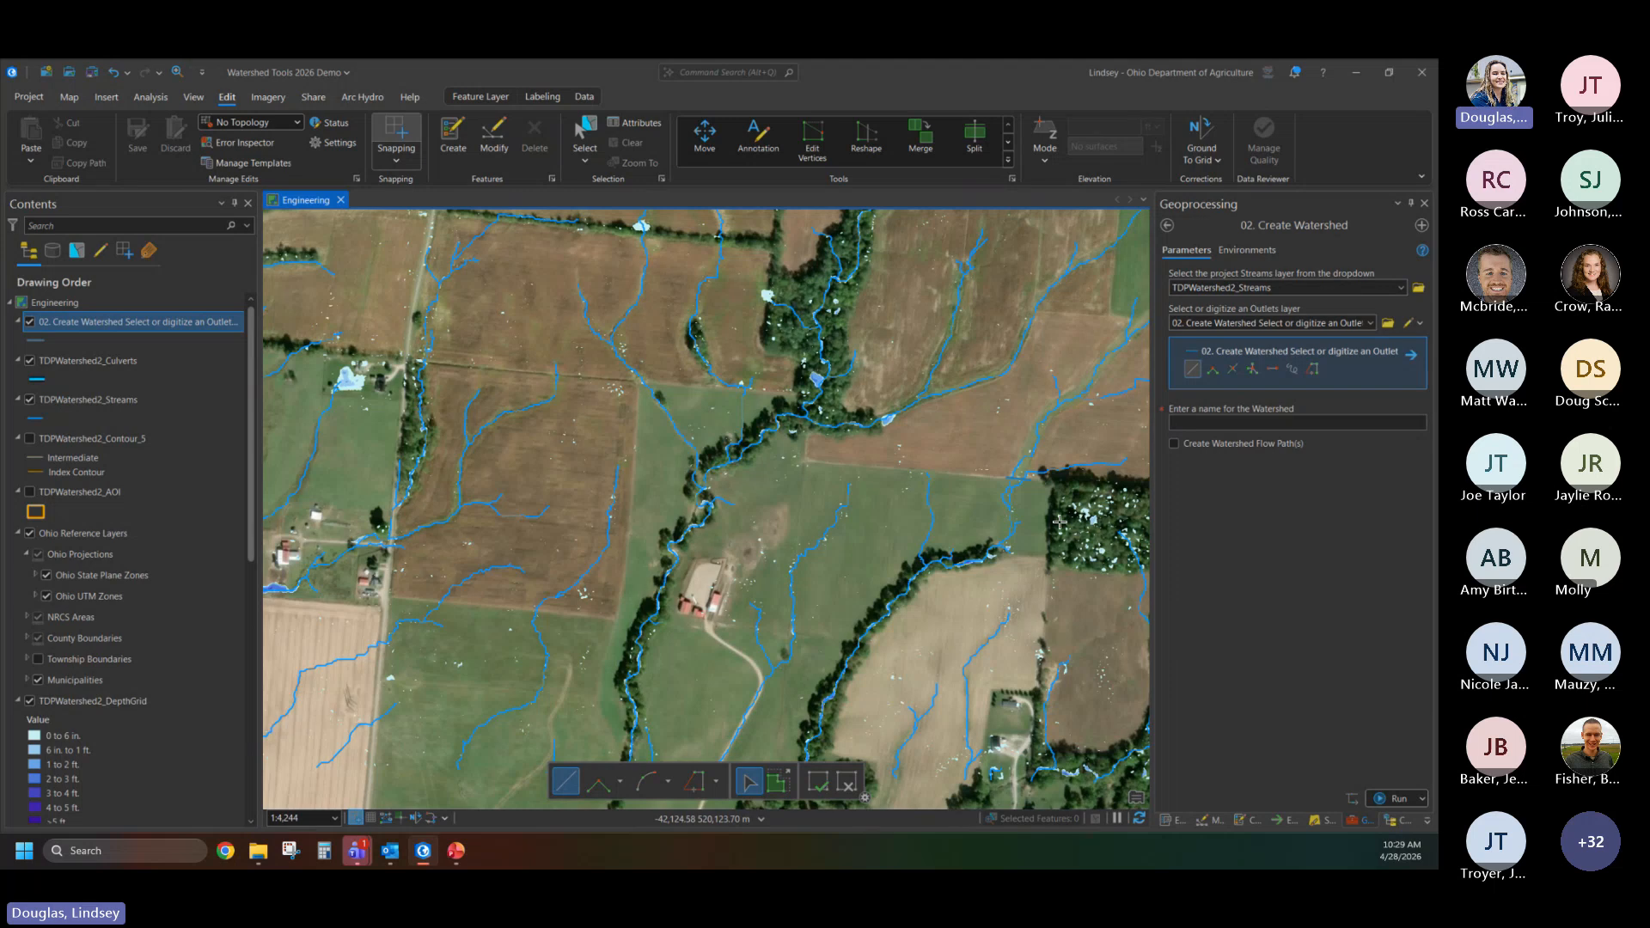
scroll(1058, 451, "down", 2)
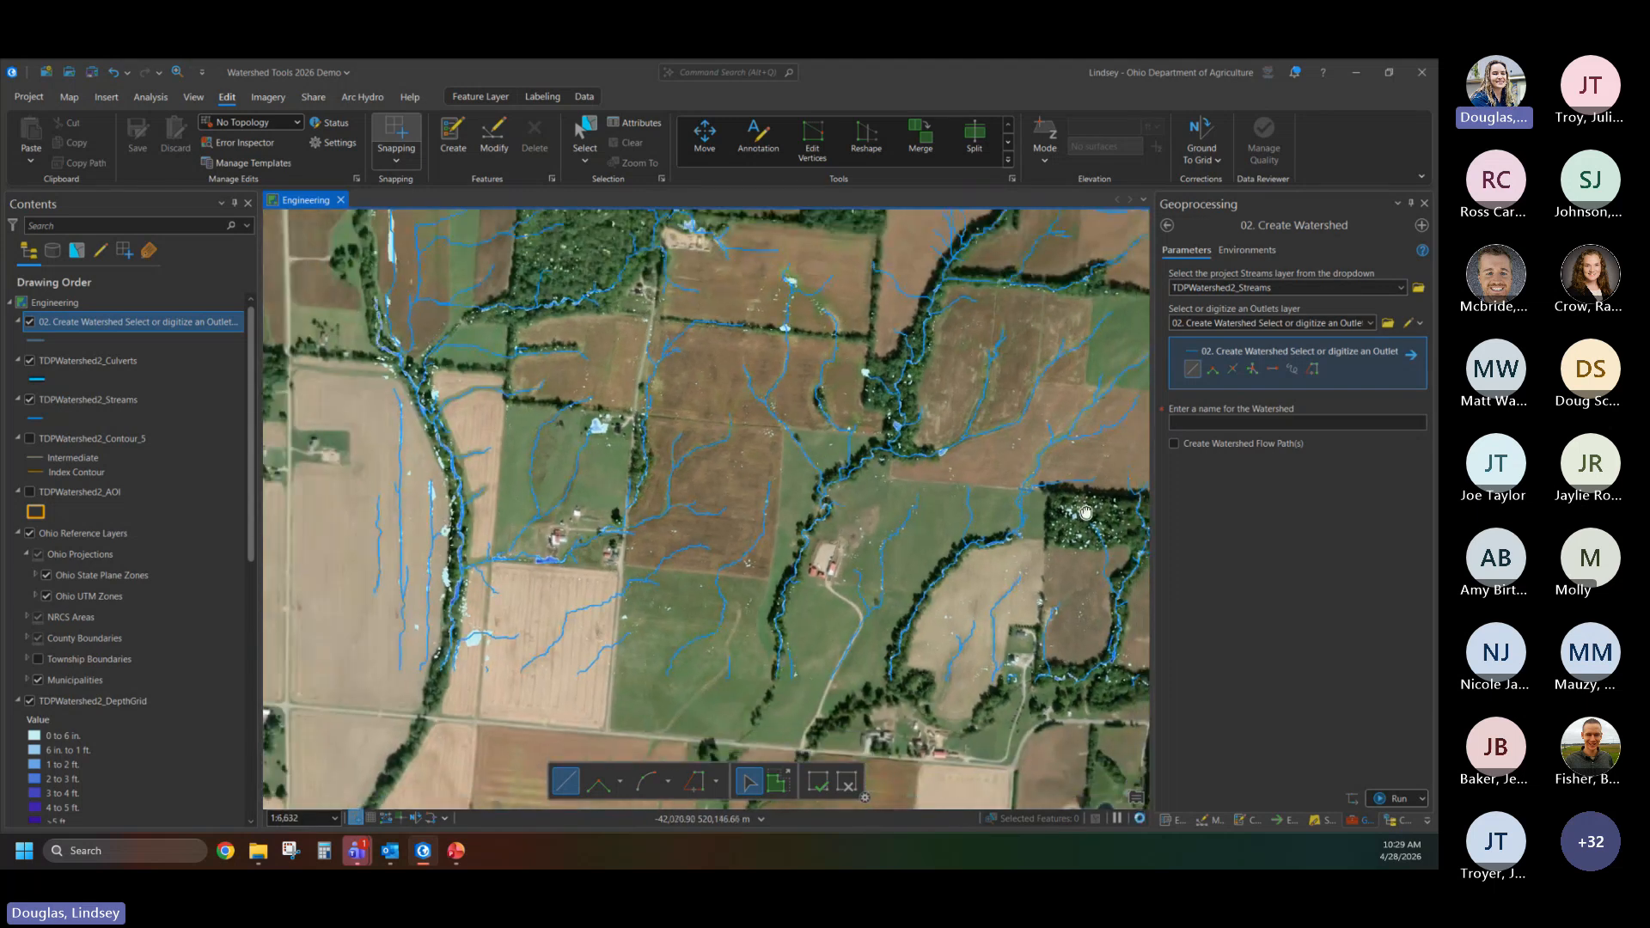
left_click_drag(1079, 492, 981, 519)
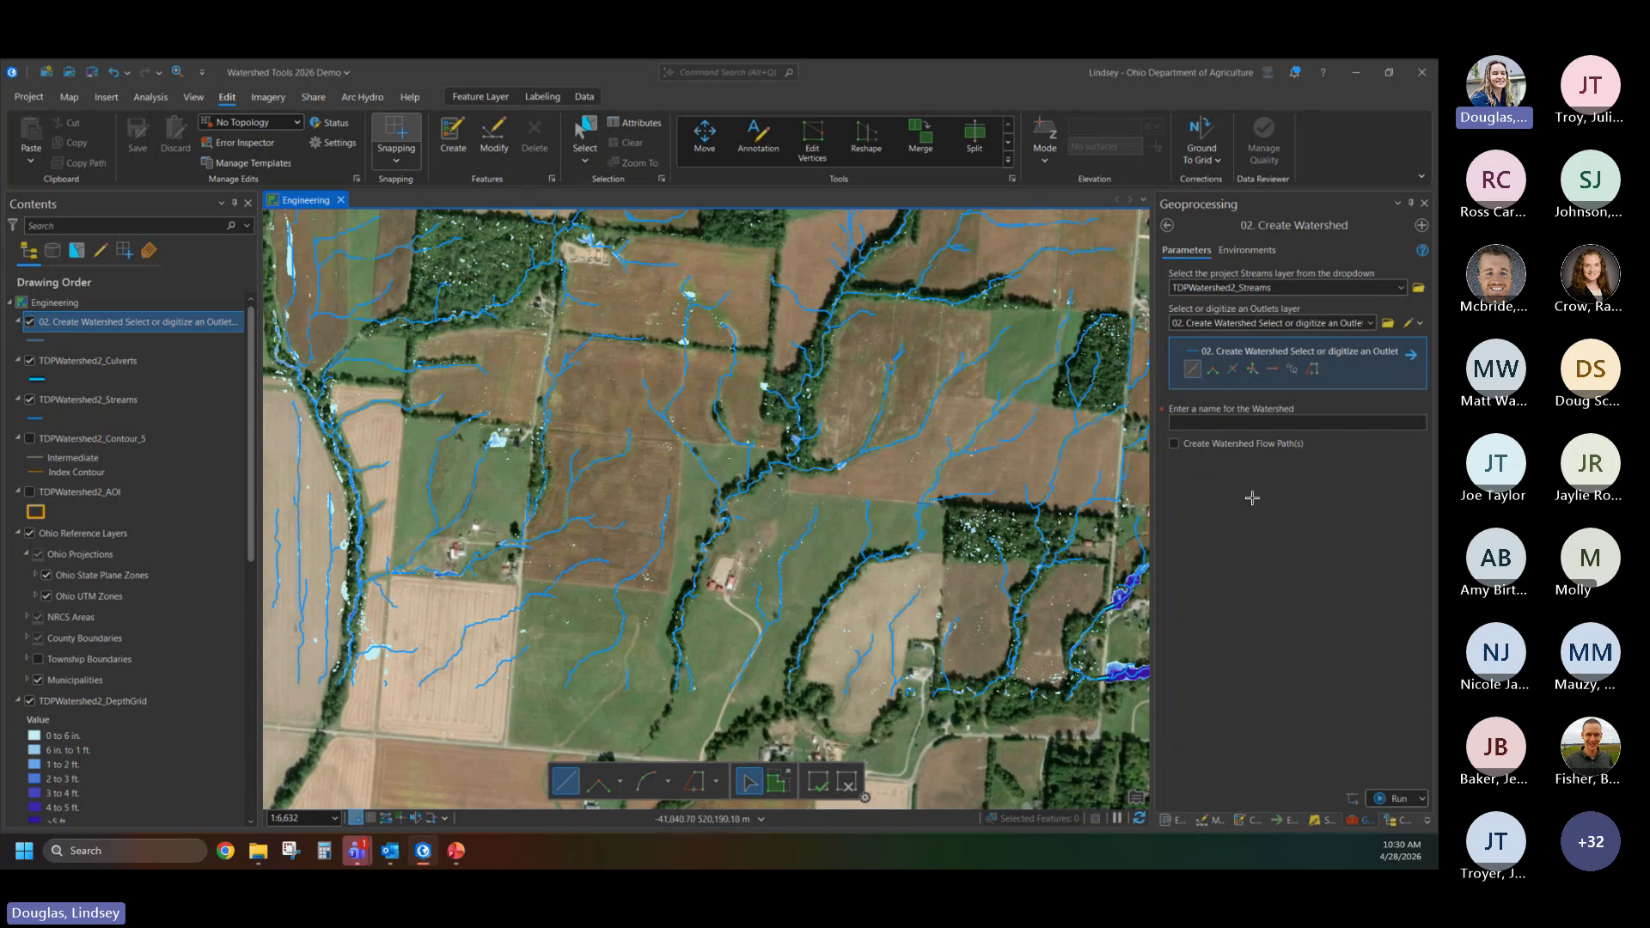
left_click(1266, 423)
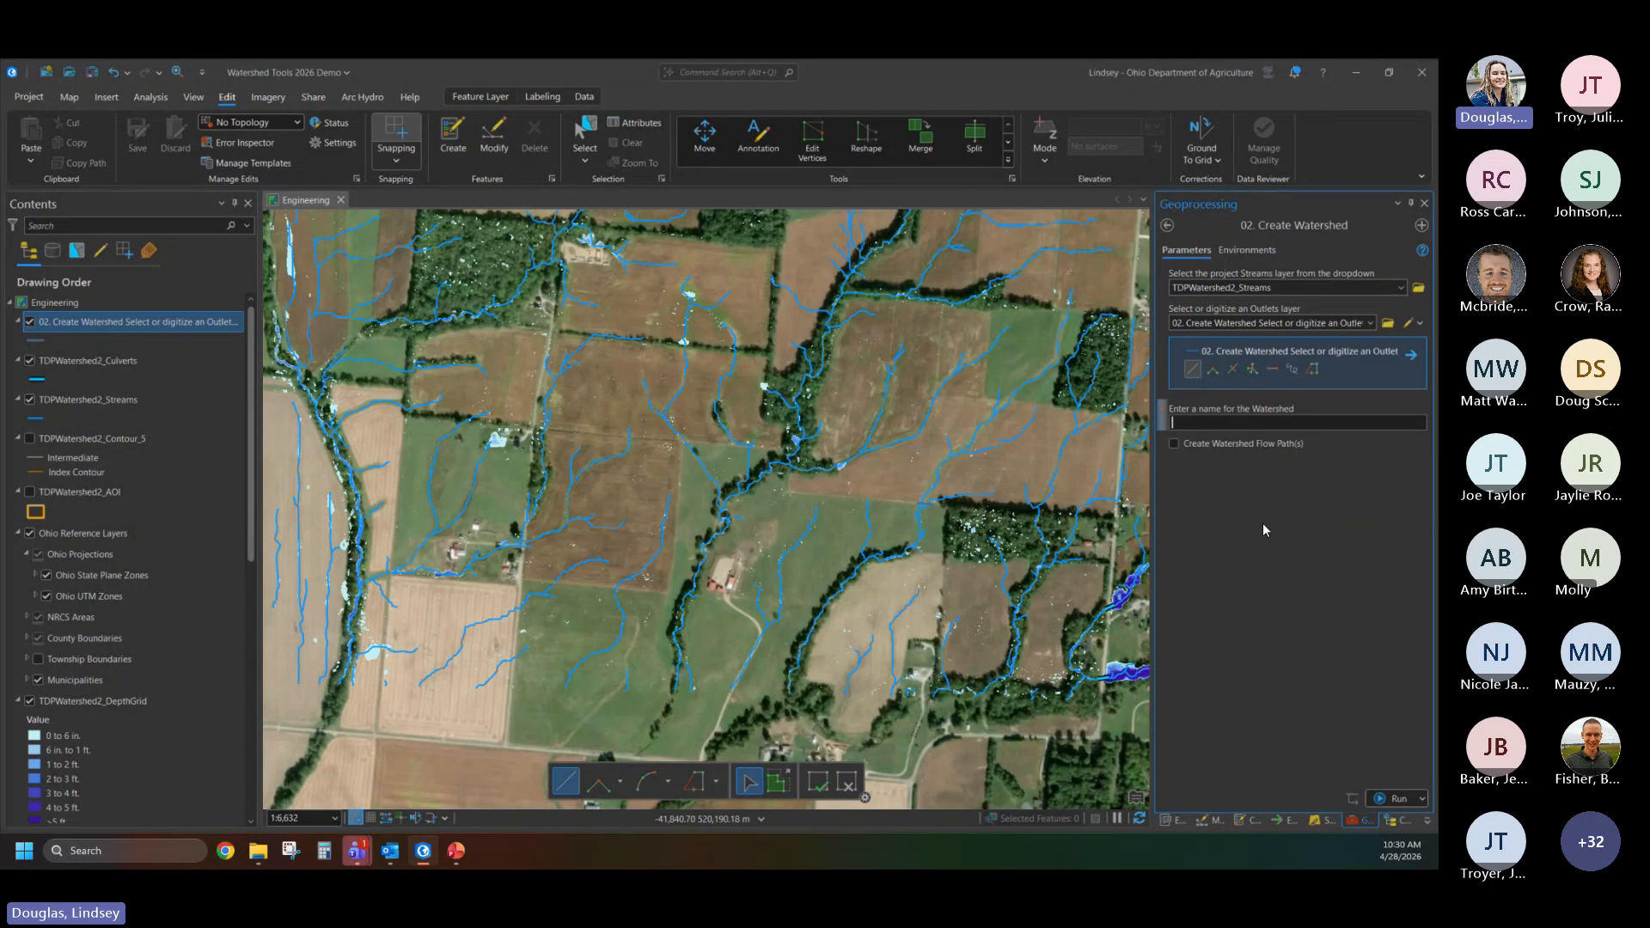
type("WWA")
left_click(1174, 444)
left_click(1392, 798)
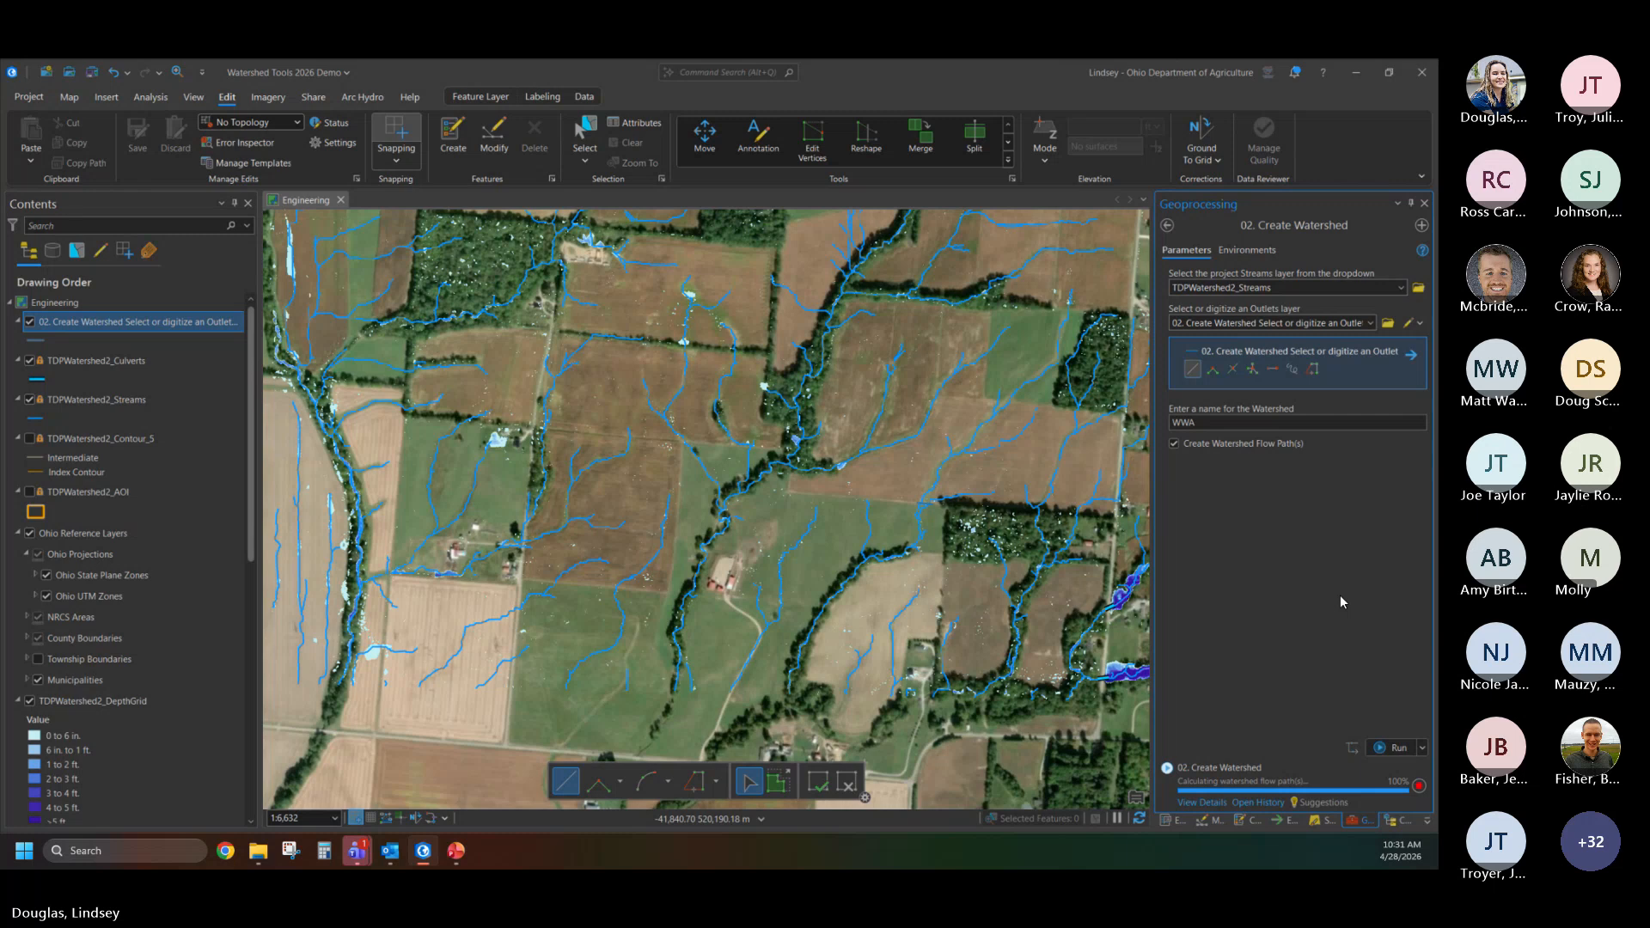
left_click(1201, 803)
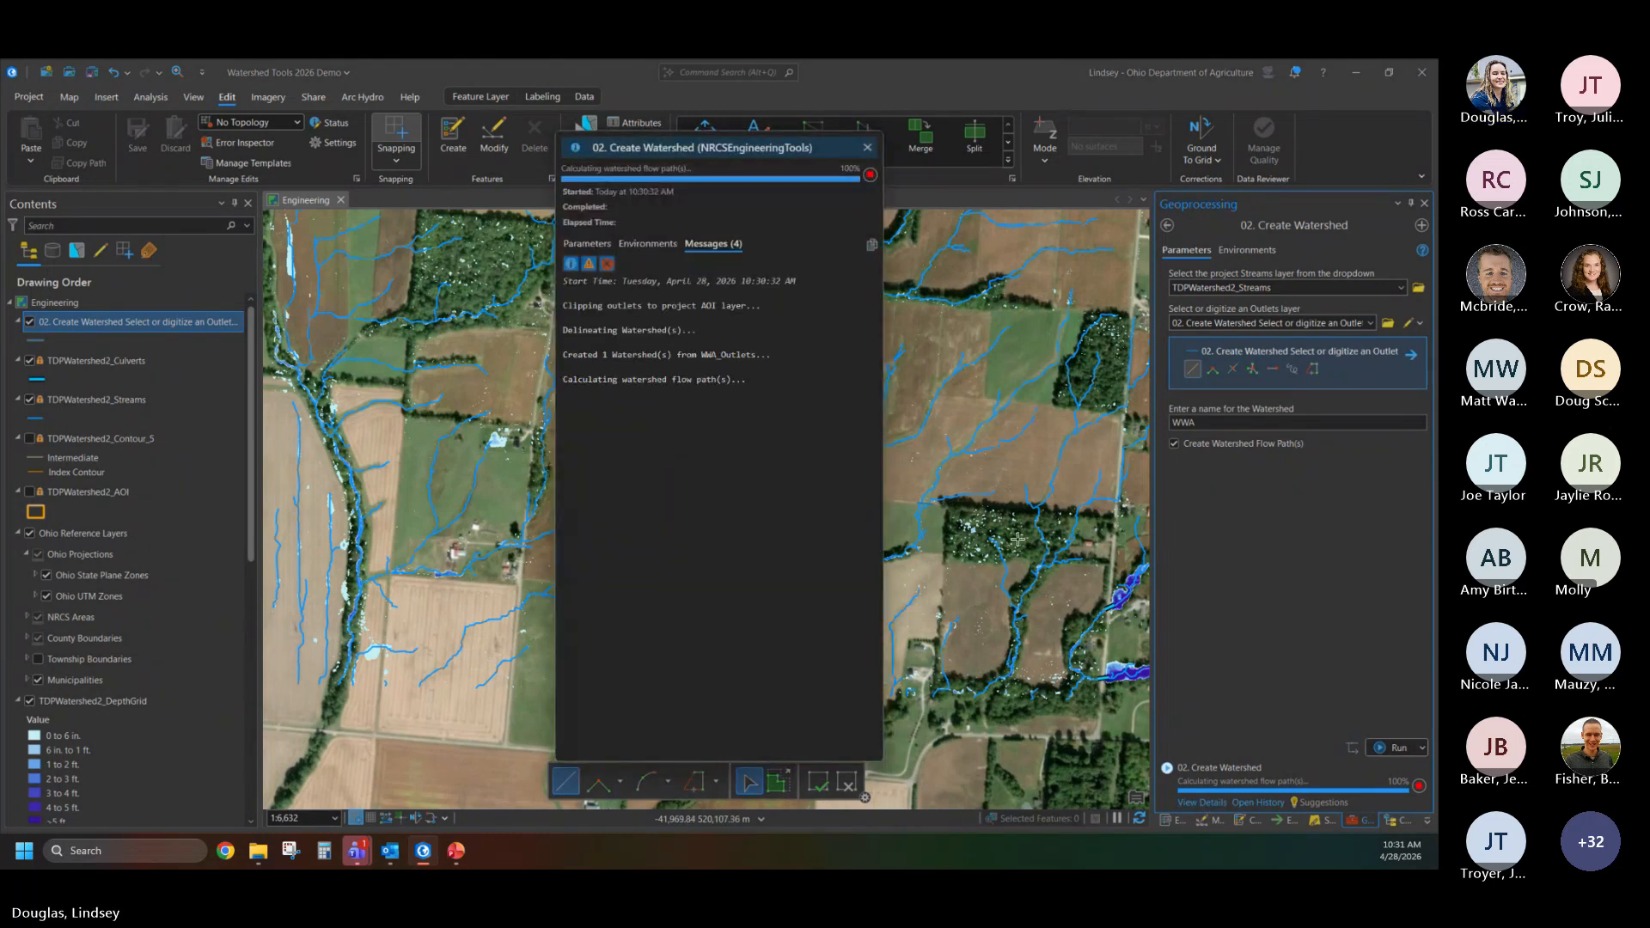
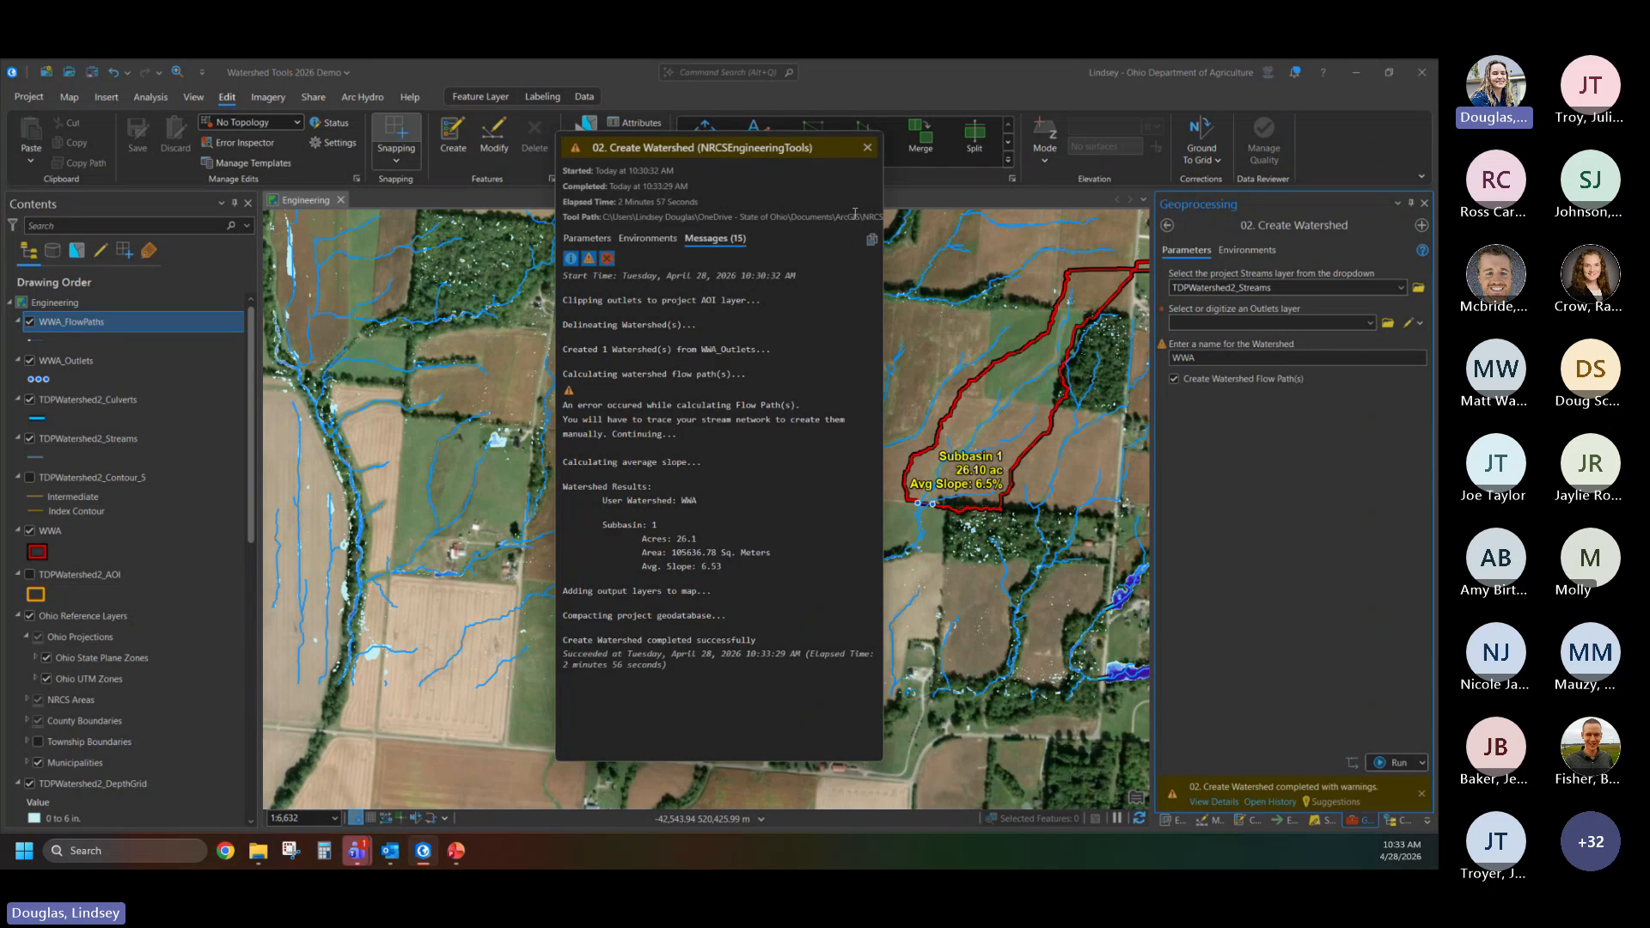
- Close the Create Watershed run details and inspect the full extent of the delineated WWA watershed on the map
left_click(867, 148)
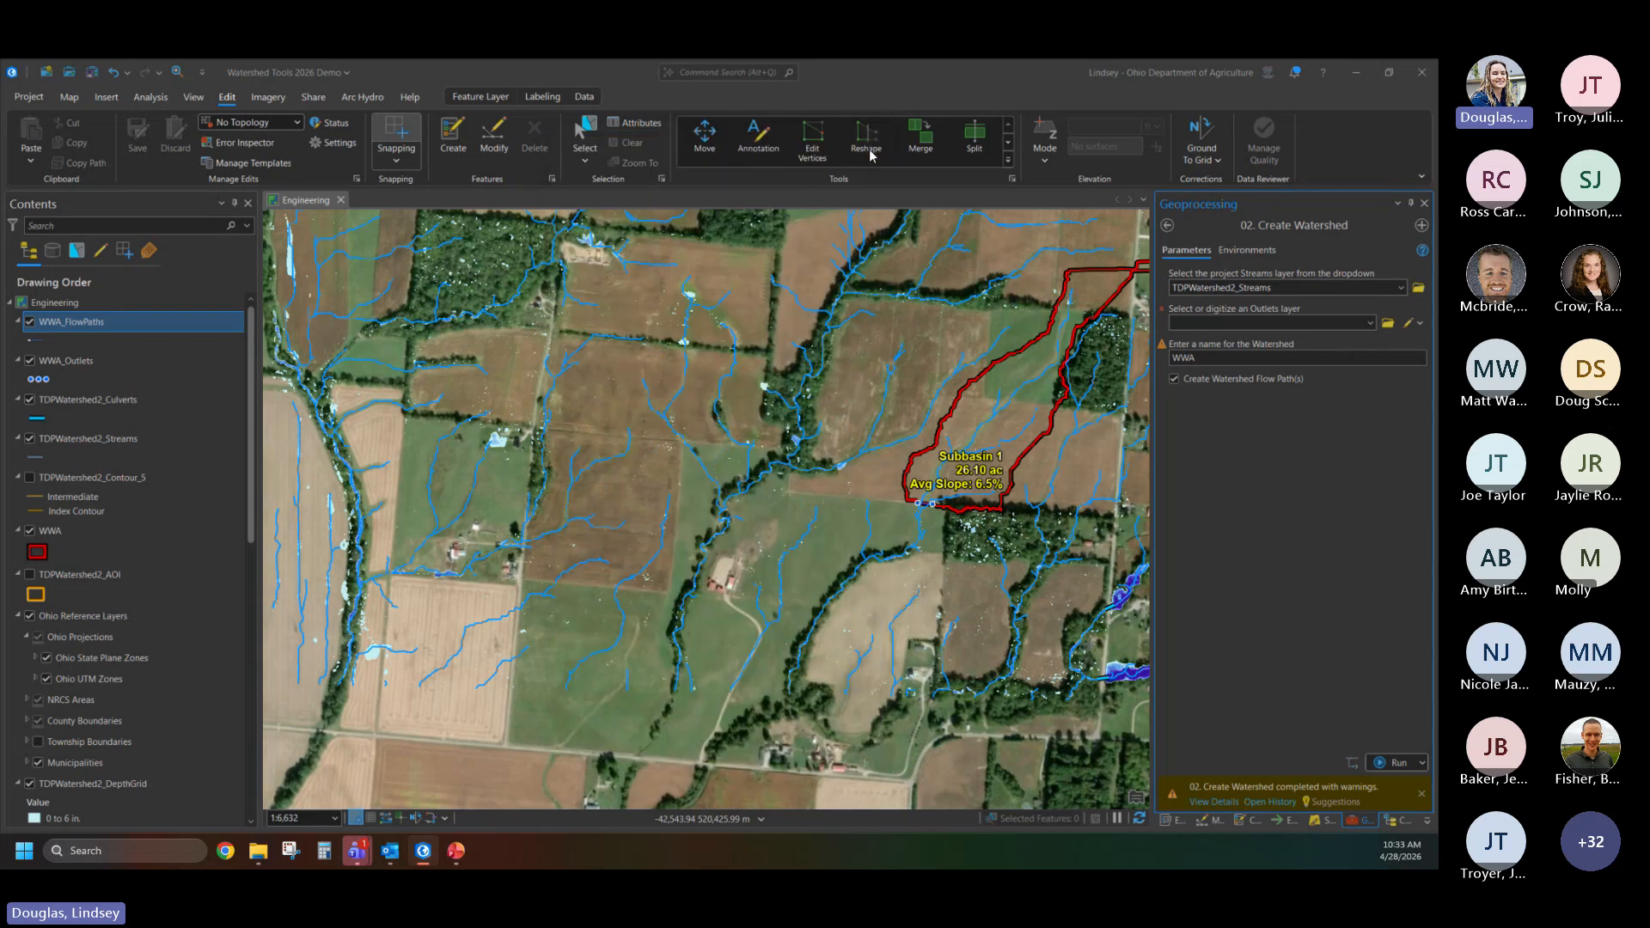
left_click(1140, 478)
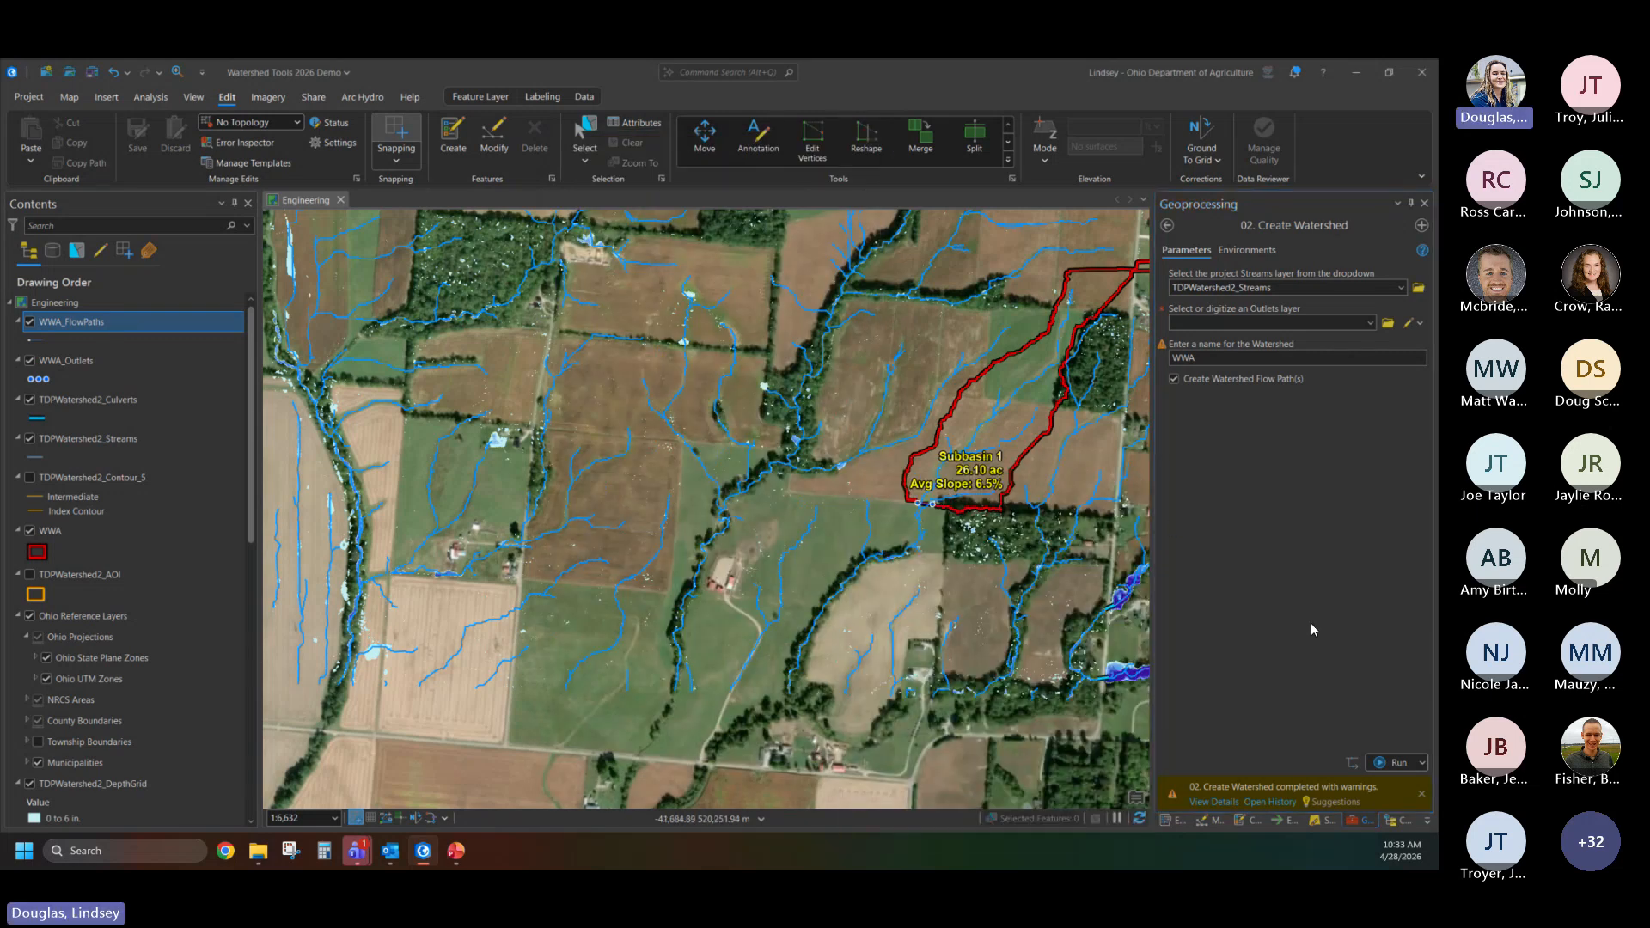
left_click_drag(921, 474, 858, 494)
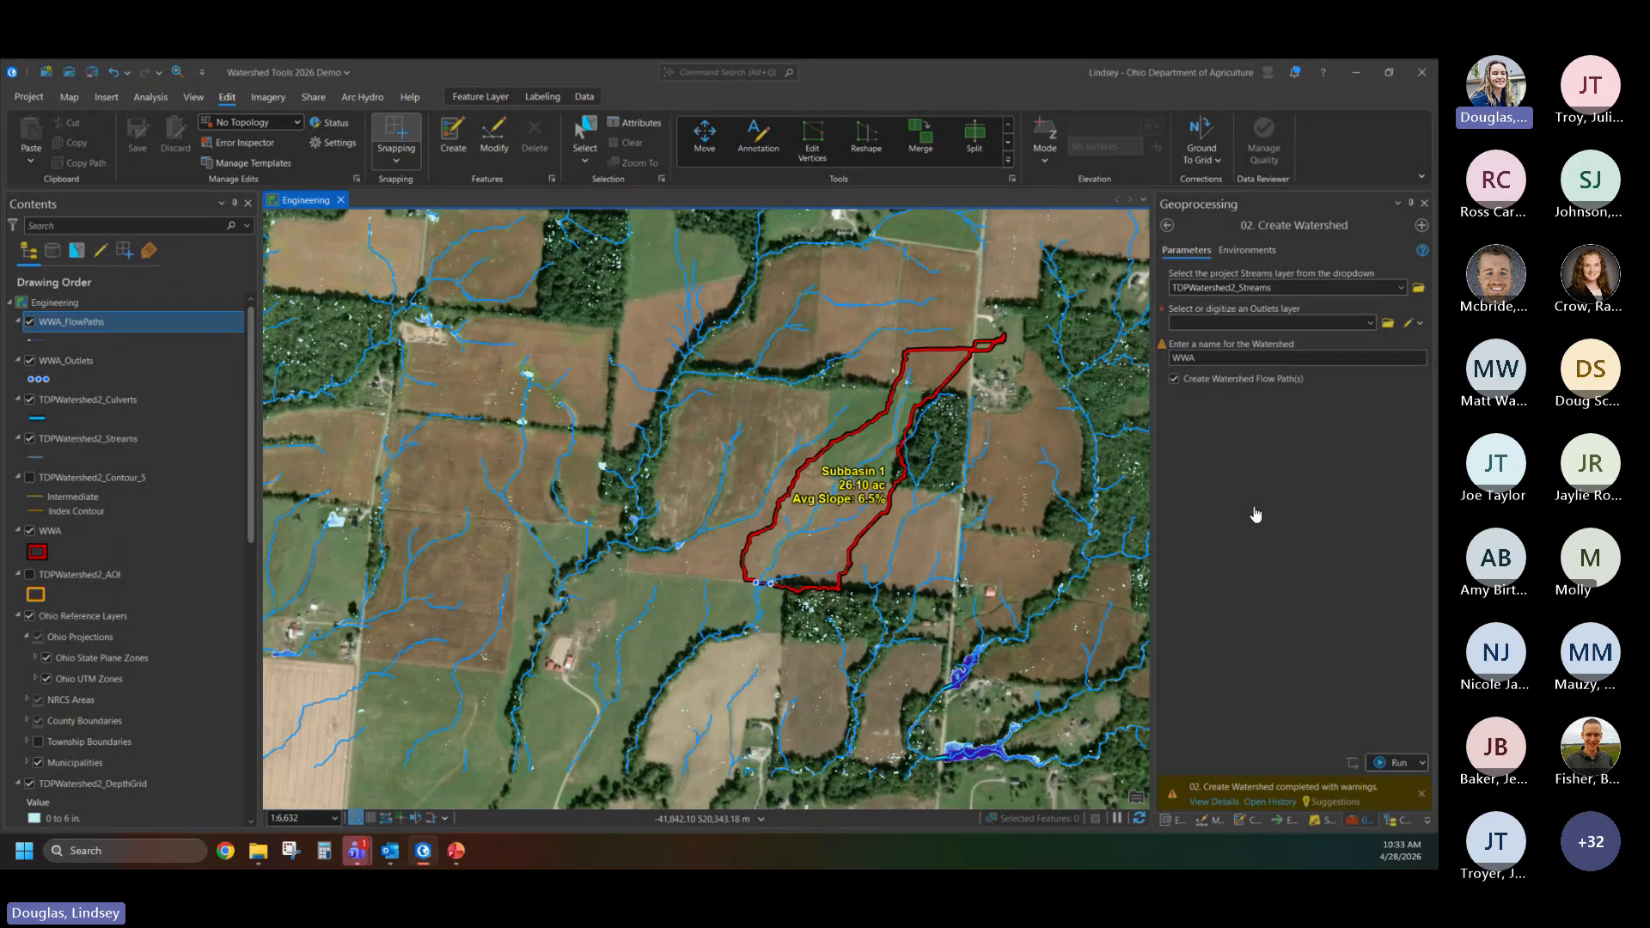
- Open the optional Update Watershed Attributes tool, review the watershed boundary and the selectable watershed layers, and leave the tool without running it
left_click(1167, 227)
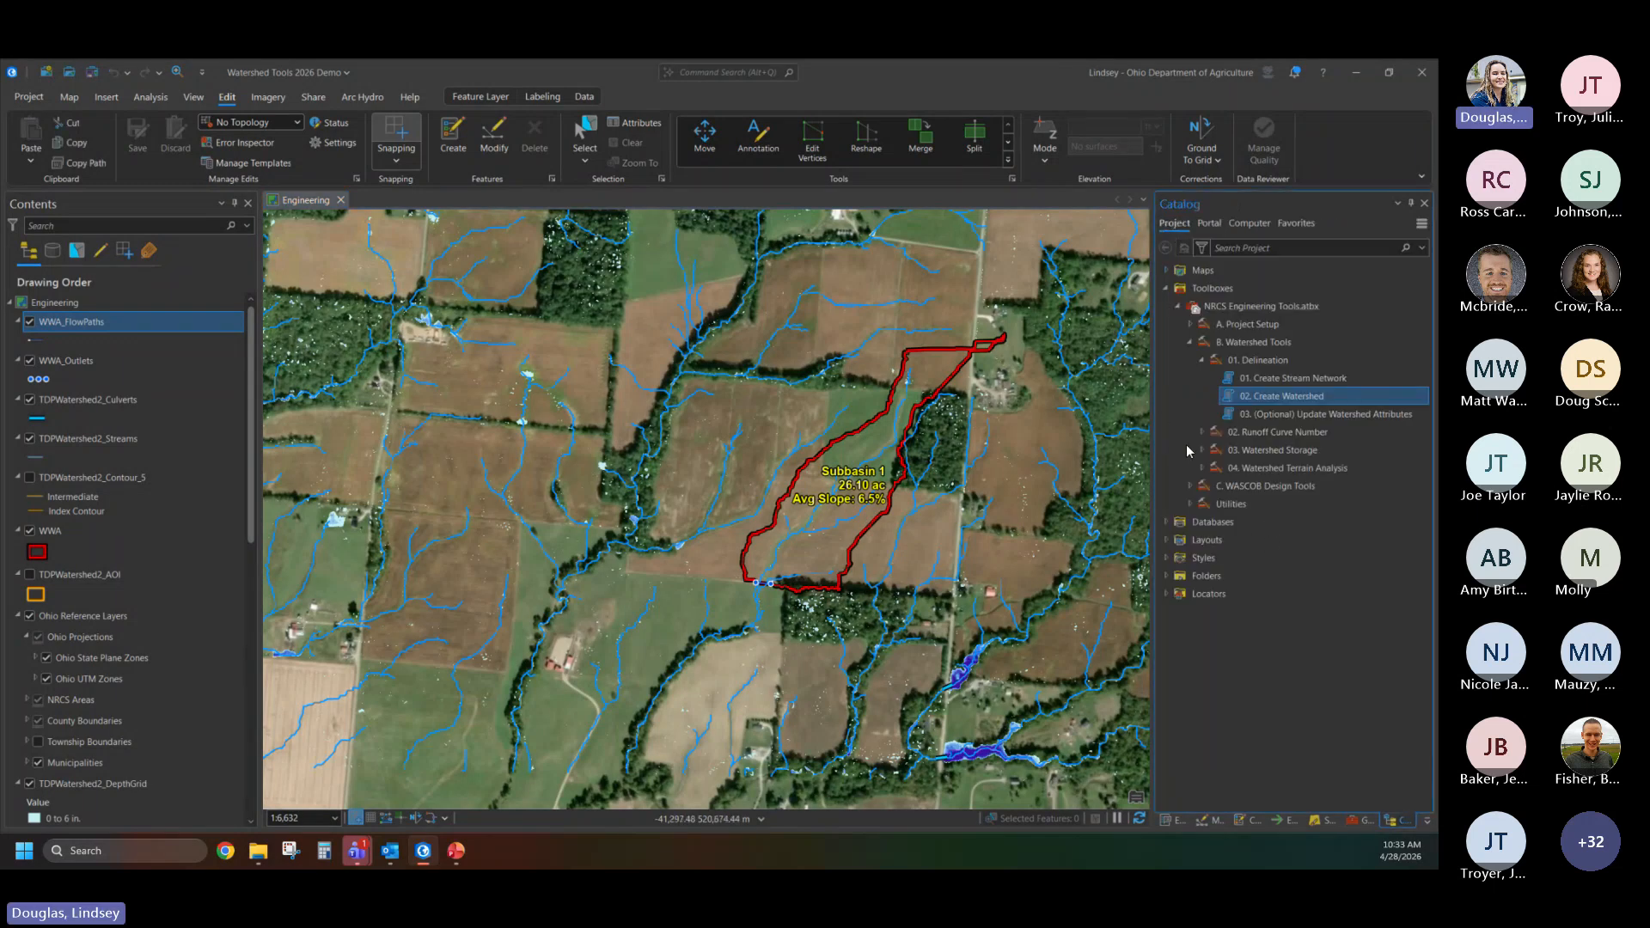
double_click(1312, 412)
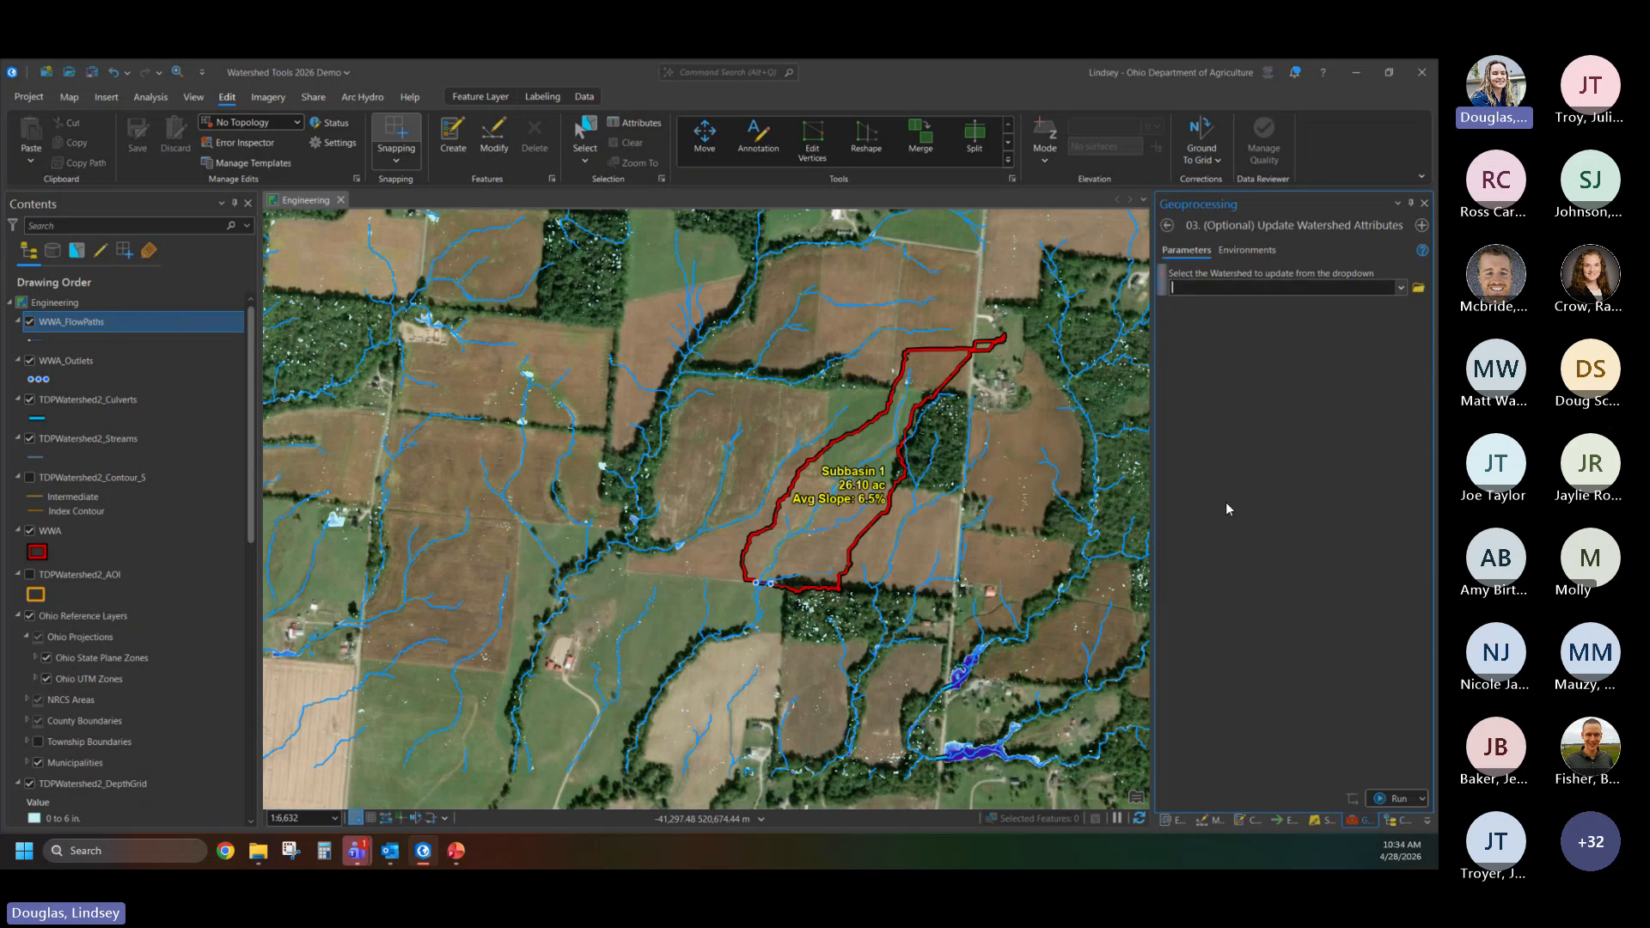
scroll(982, 352, "up", 3)
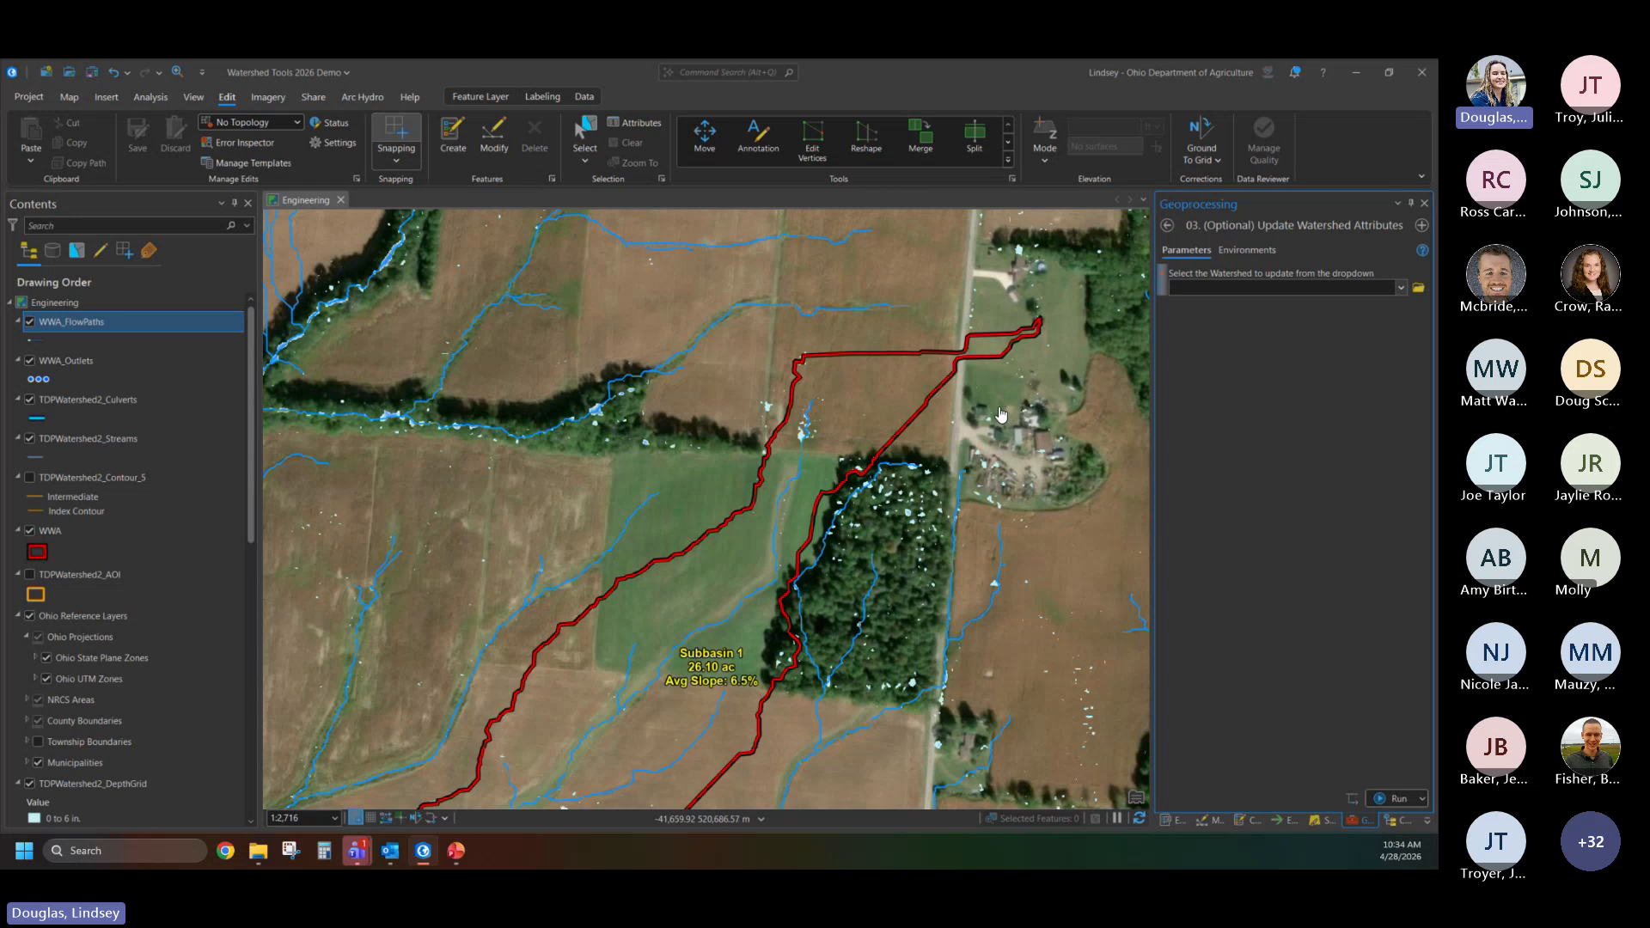
scroll(961, 365, "up", 5)
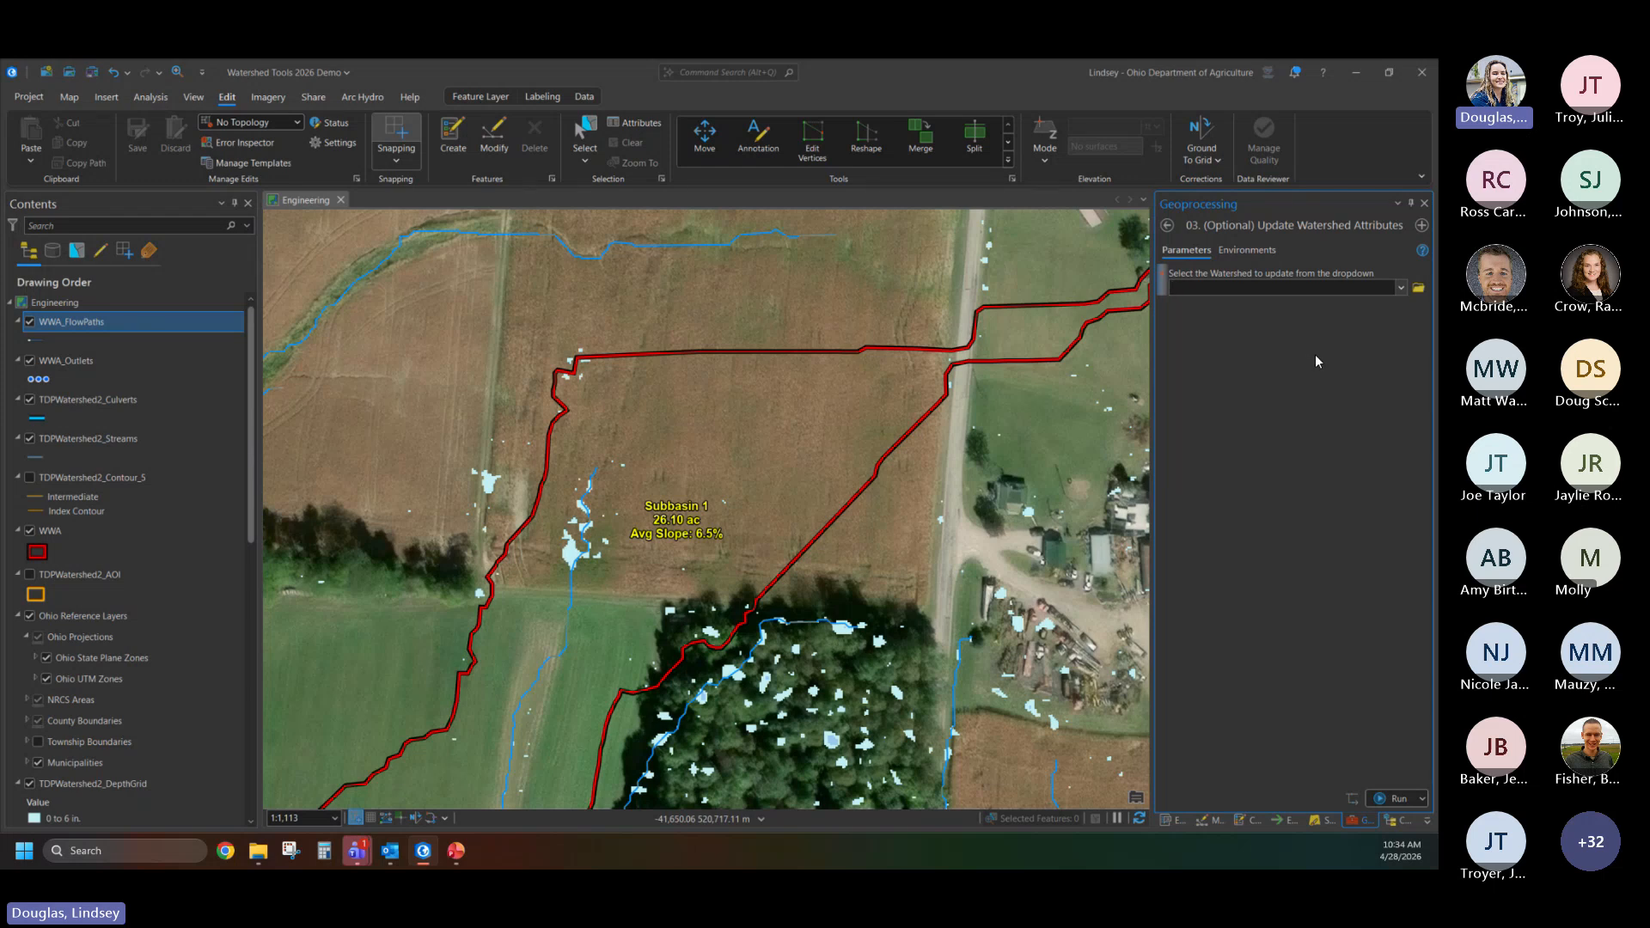
left_click(1401, 287)
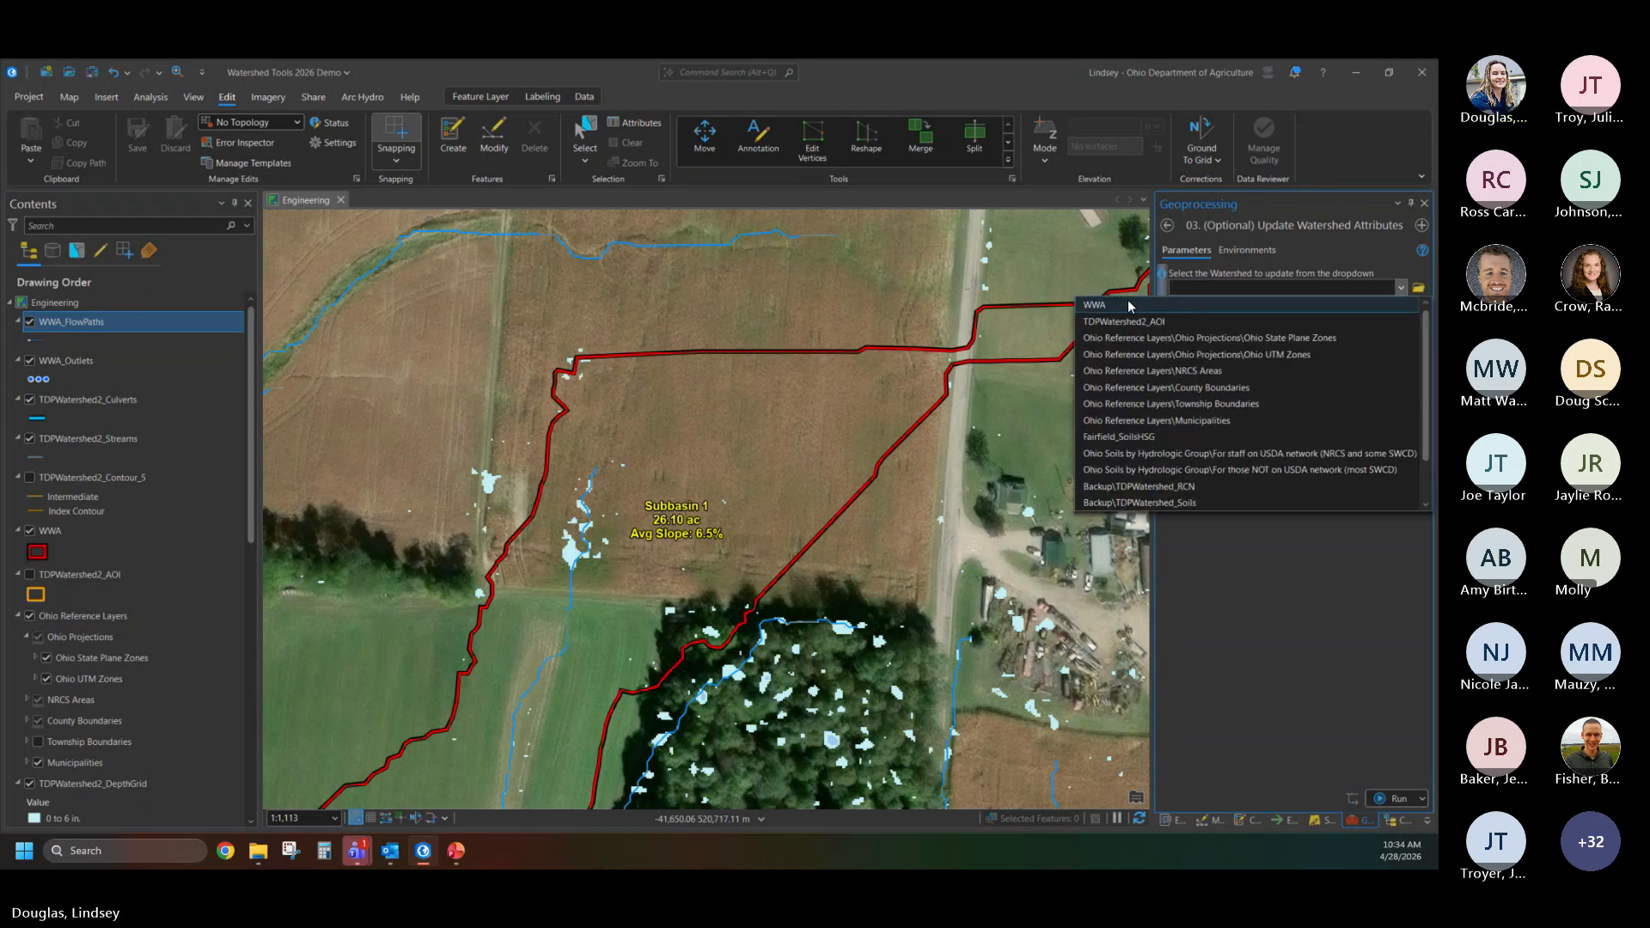
left_click(1294, 612)
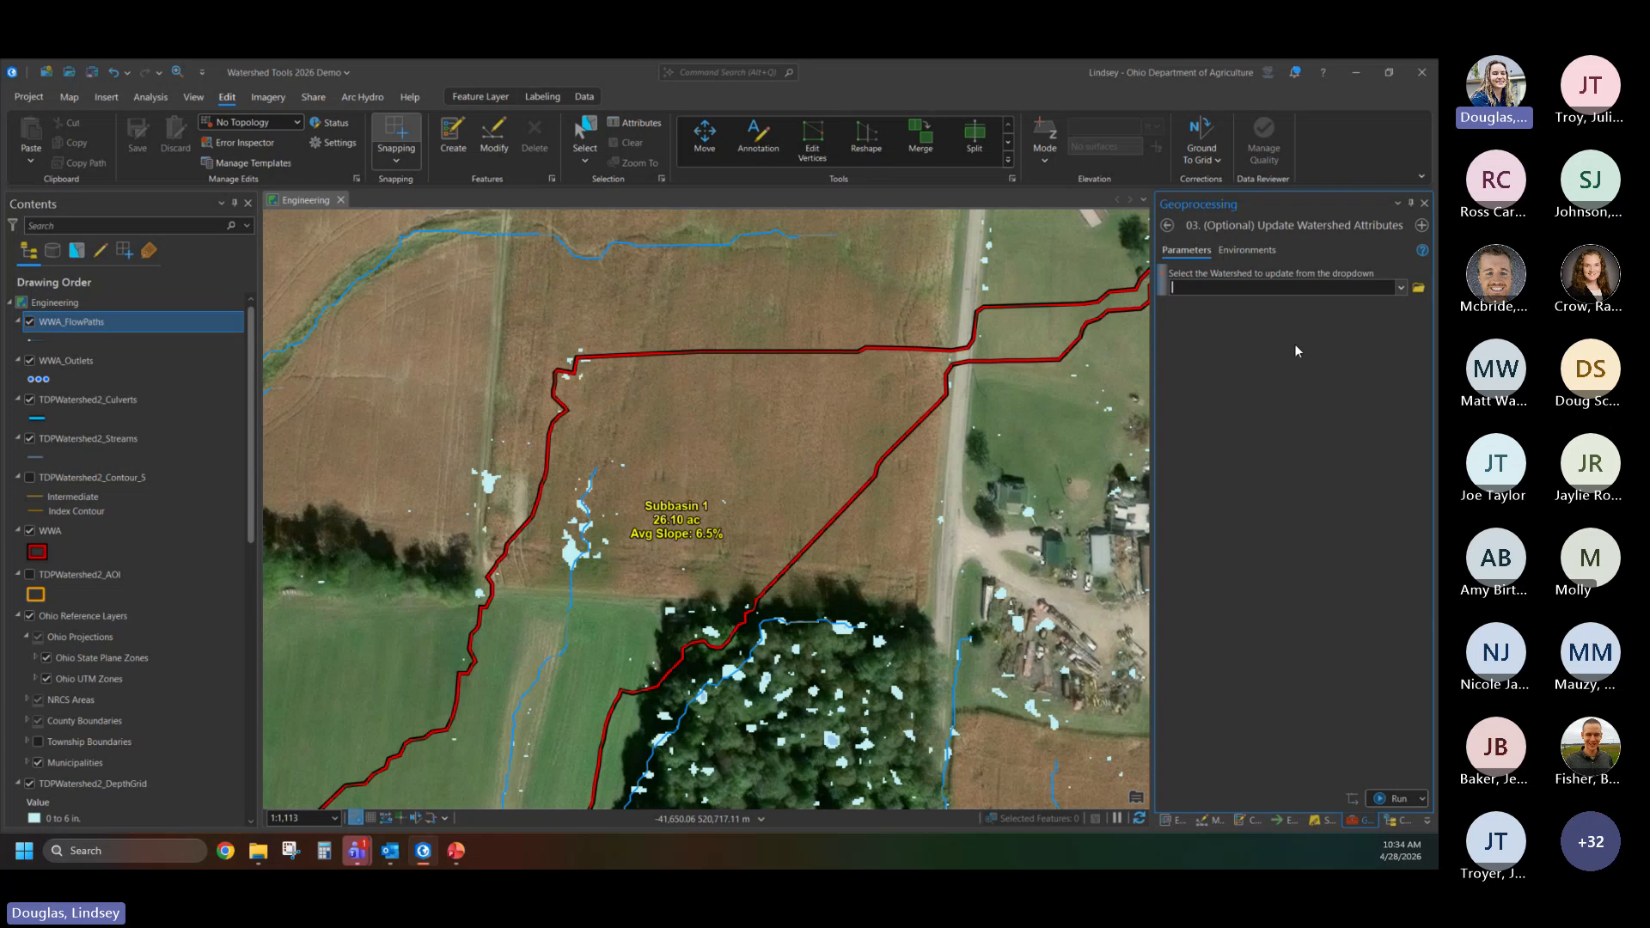
left_click(1168, 226)
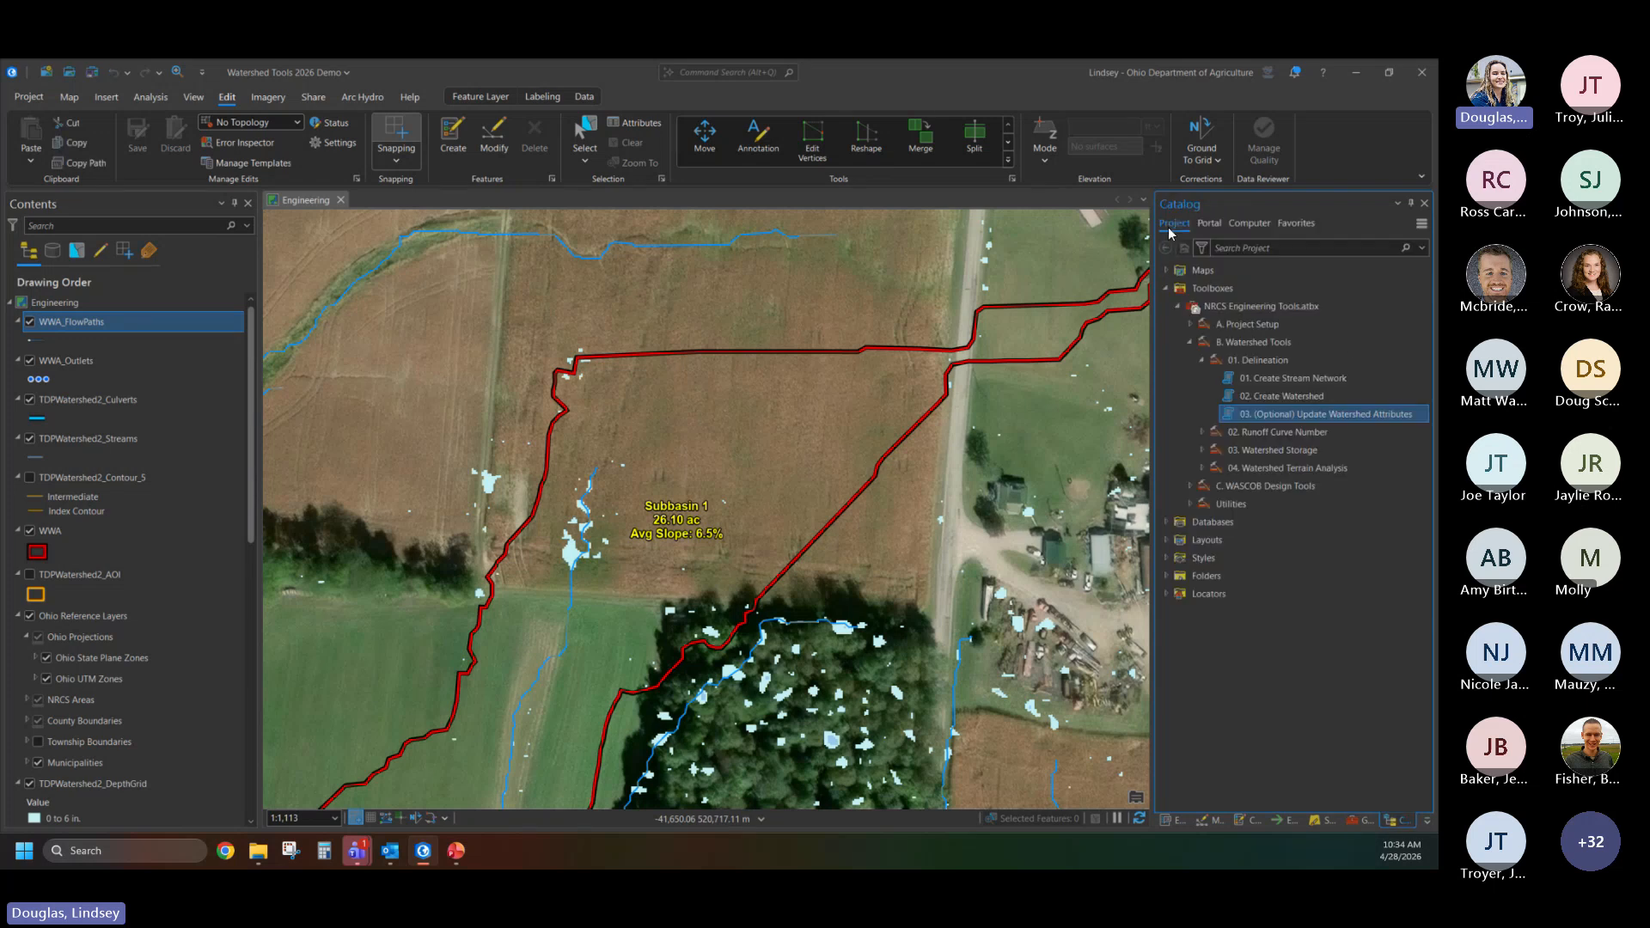
- Open the Prepare Soil and Land Use Layers tool from the Runoff Curve Number toolset and set WWA as its watershed layer
left_click(1203, 430)
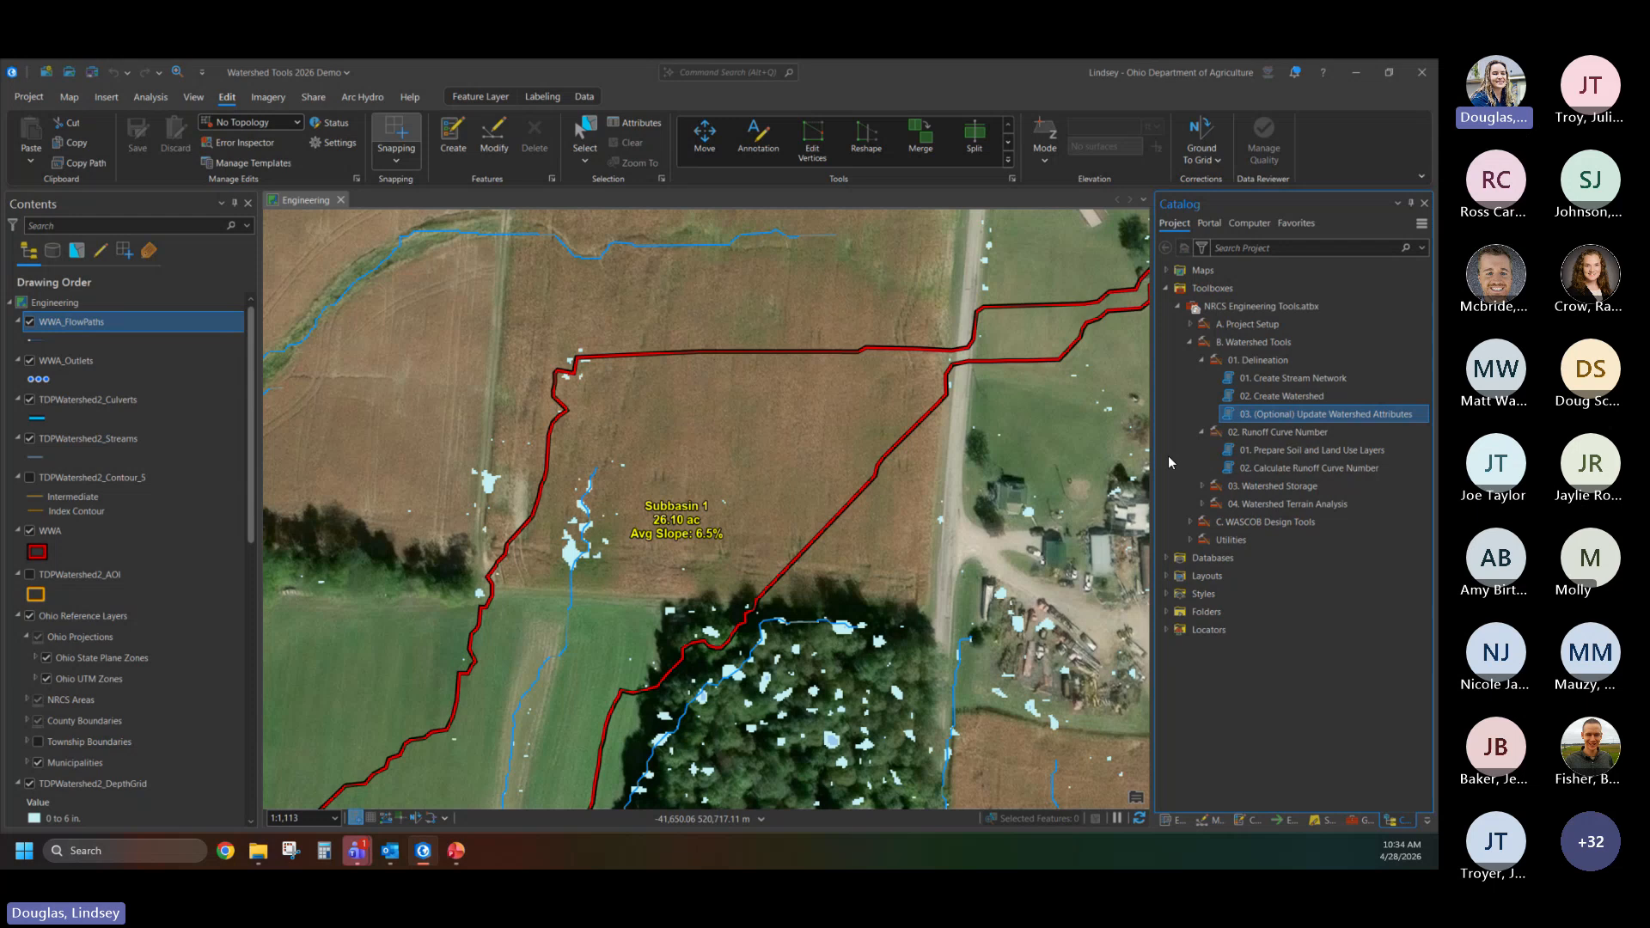
double_click(1329, 452)
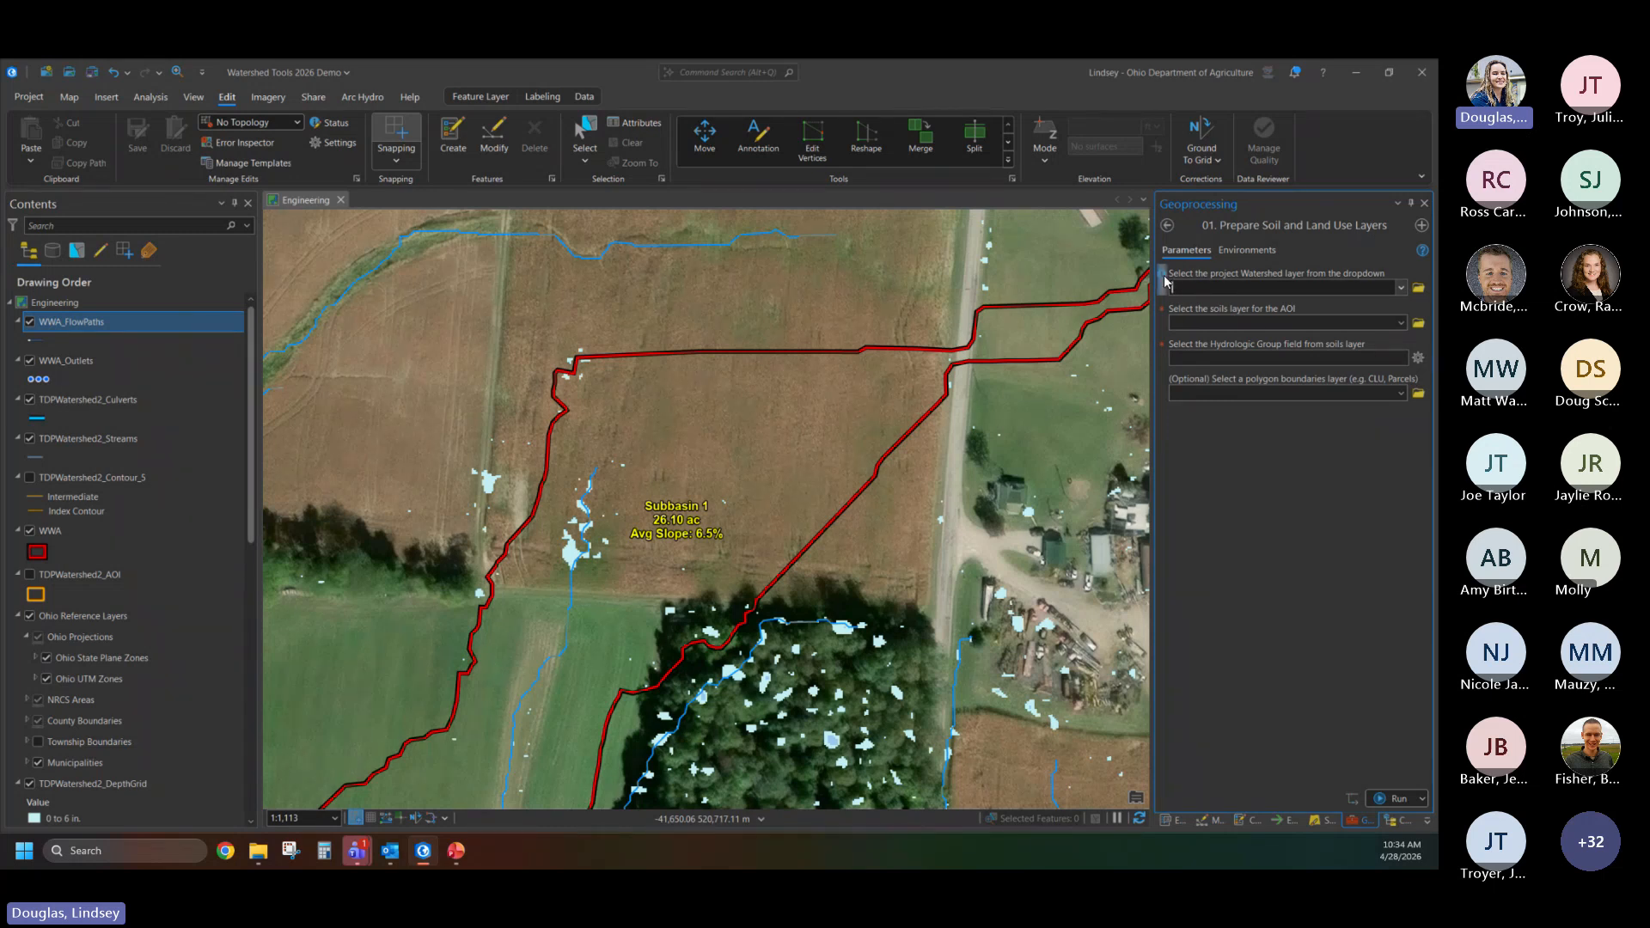
mouse_move(1166, 282)
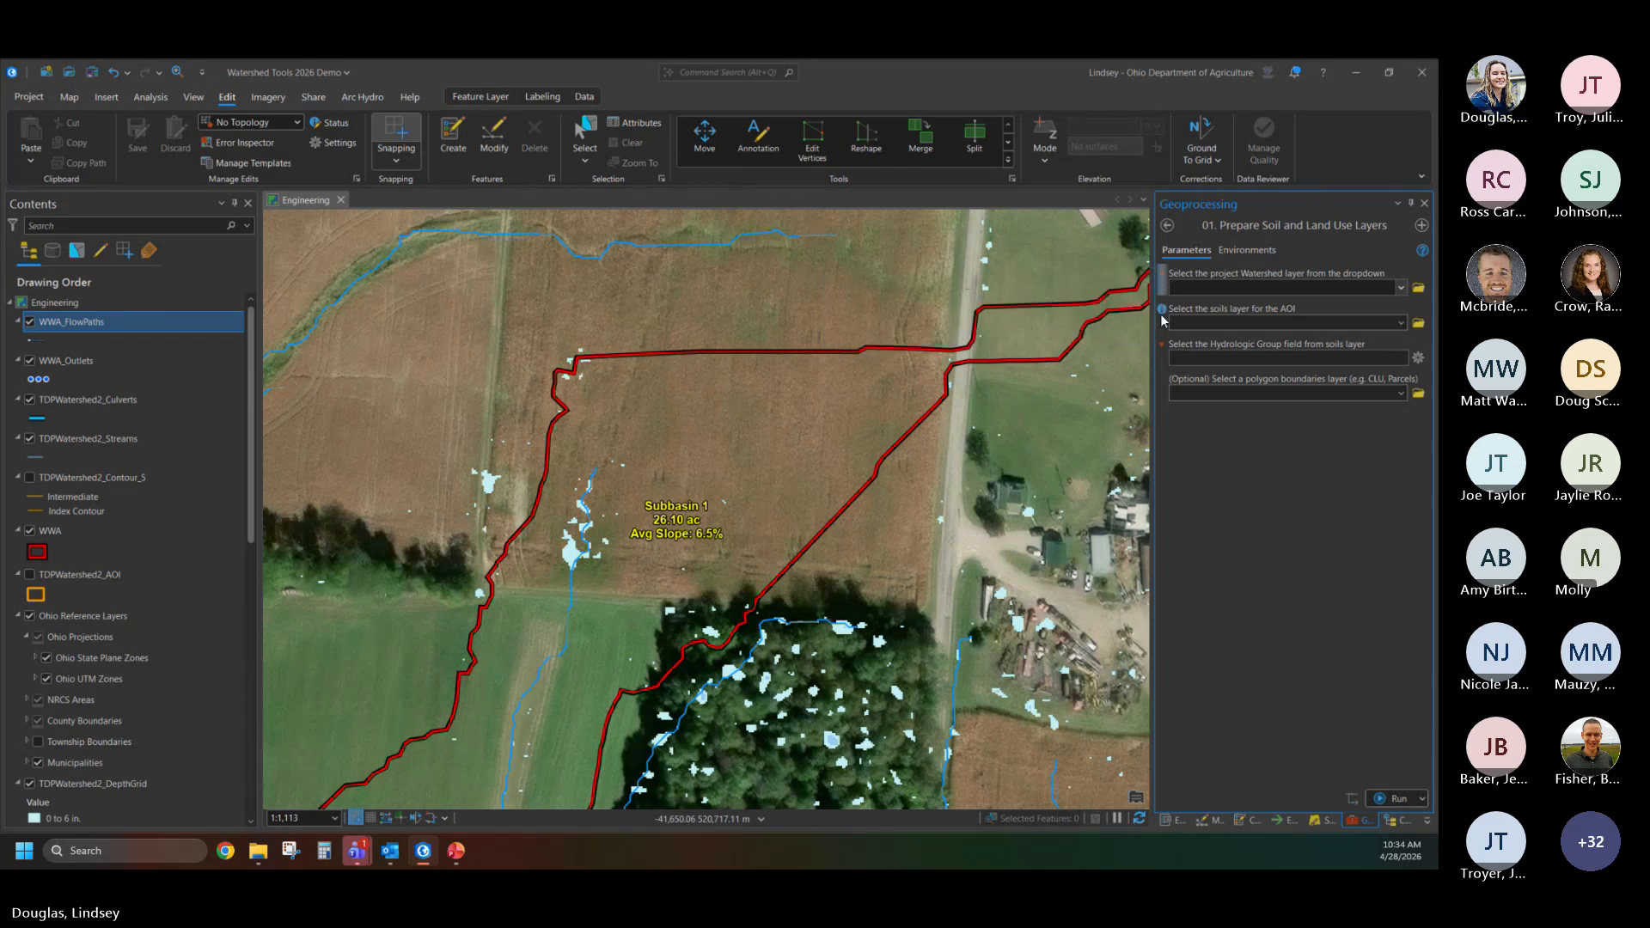
mouse_move(1163, 317)
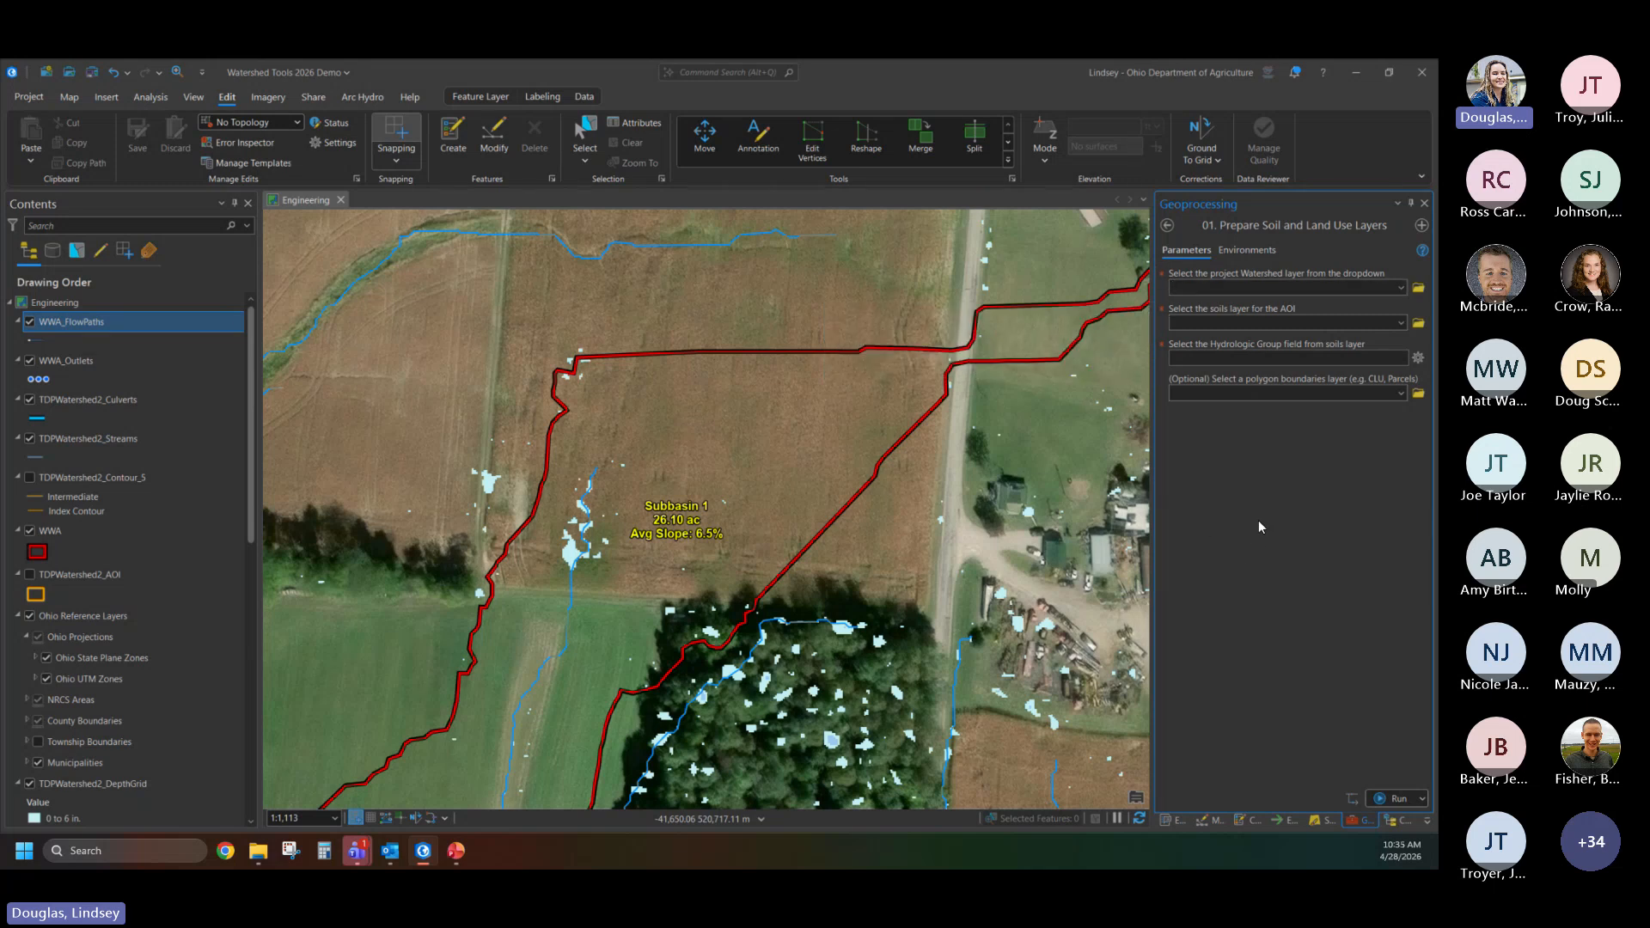
left_click(1400, 288)
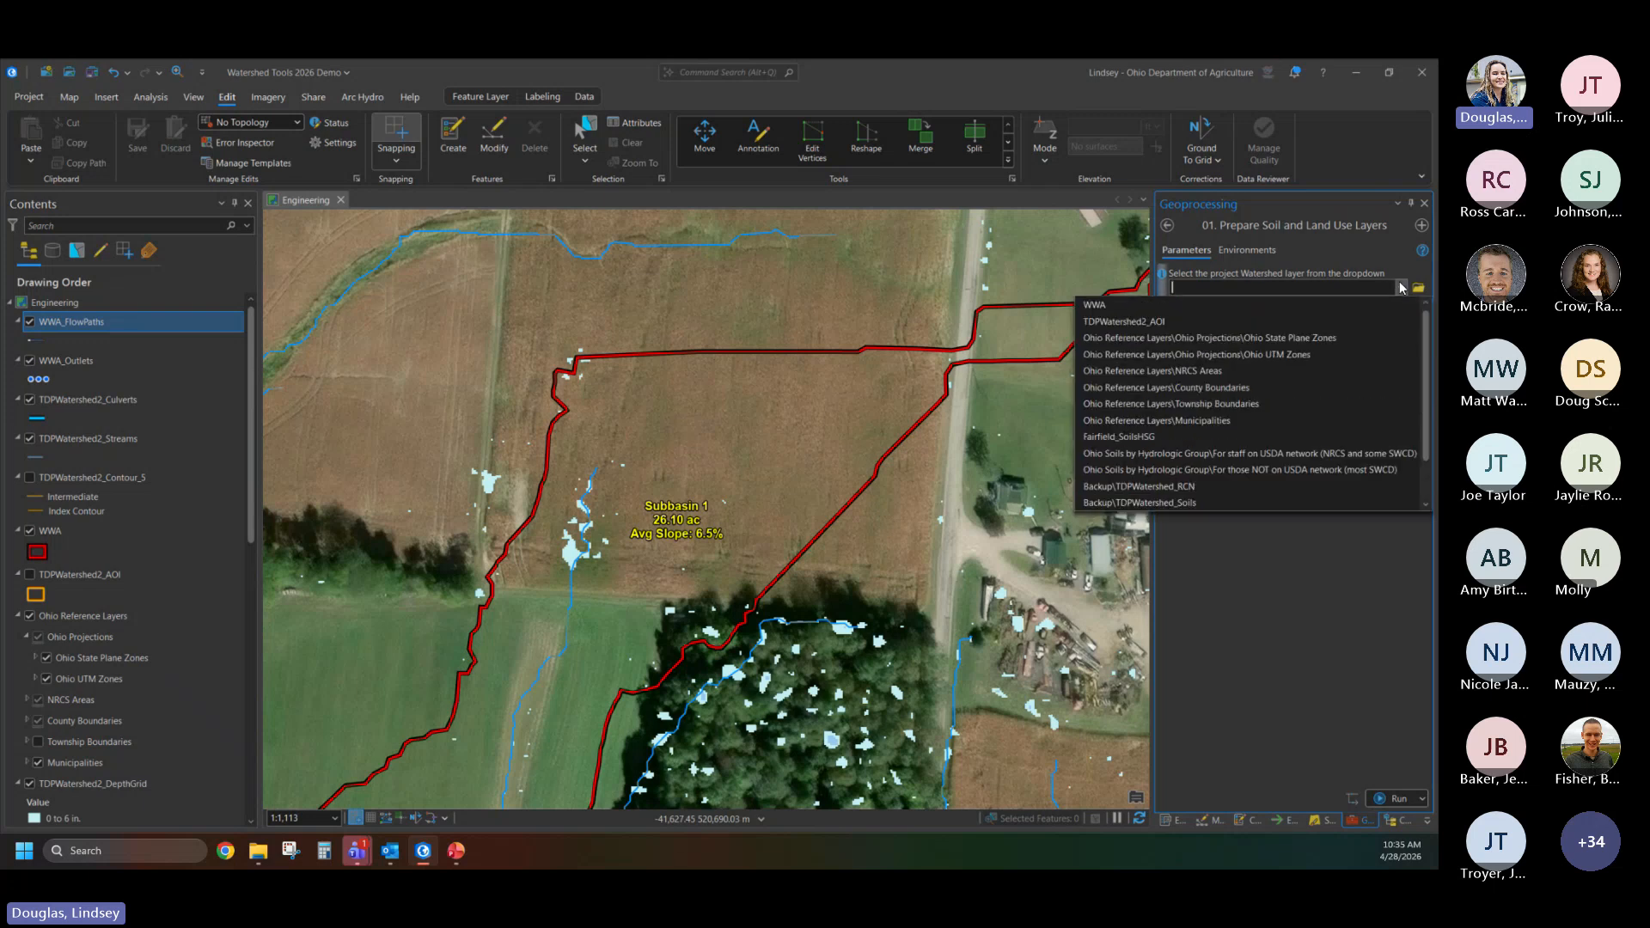
left_click(1096, 309)
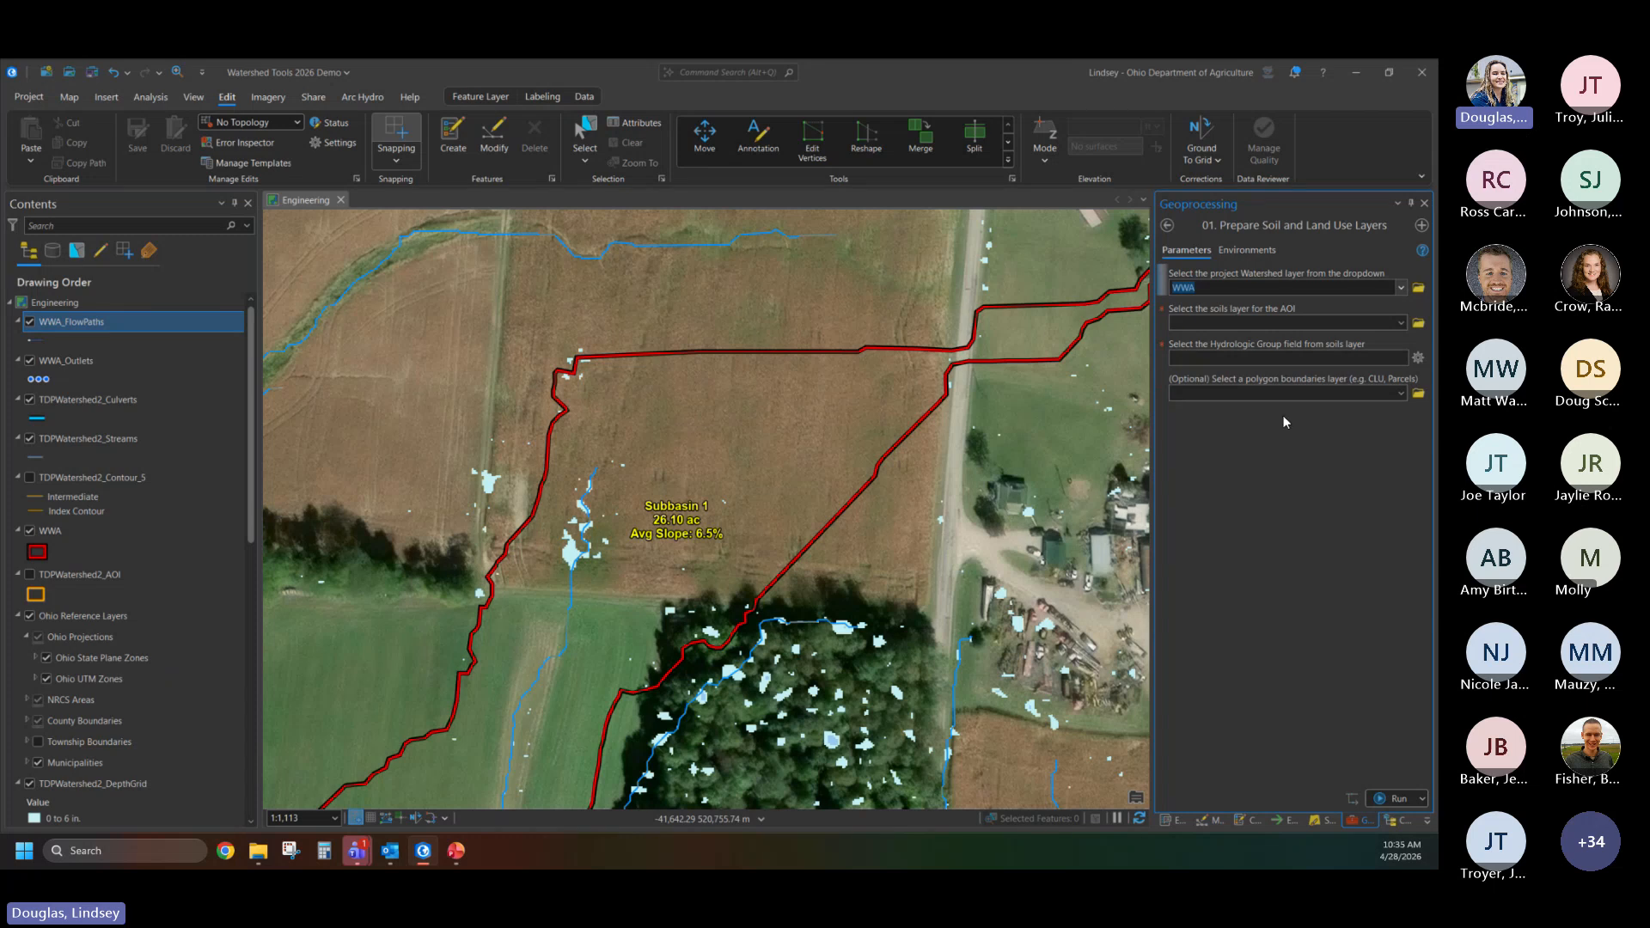
- Try Fairfield_SoilsHSG as the soils layer, look through its candidate hydrologic group fields, and clear the soils layer entry
scroll(136, 549, "down", 1)
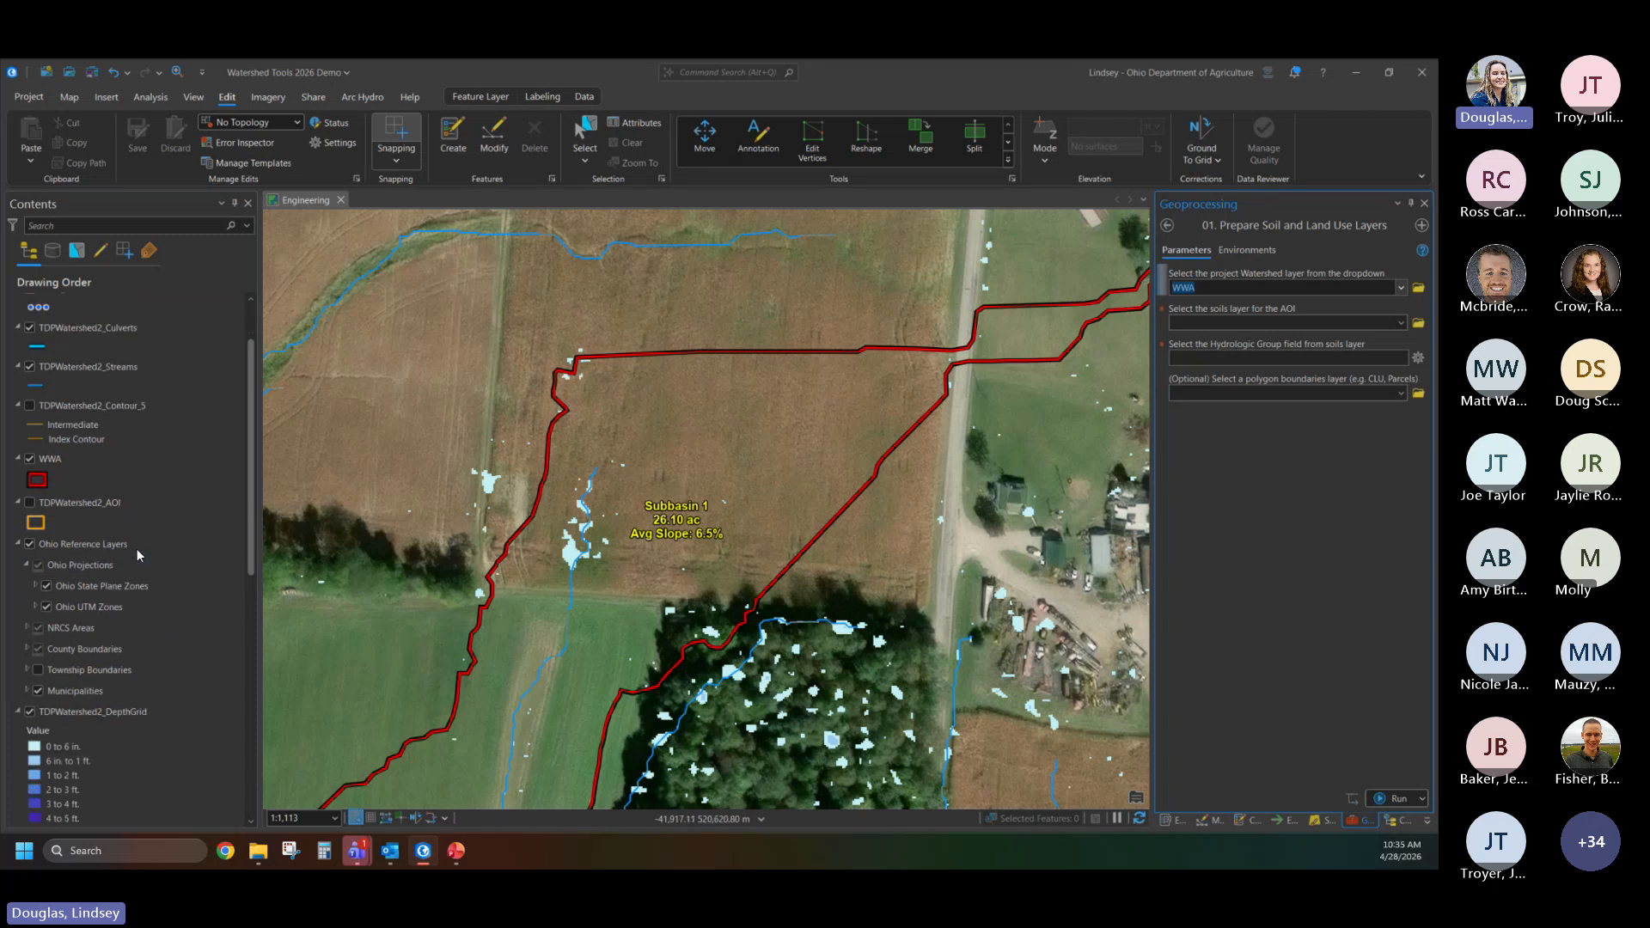
scroll(136, 549, "down", 7)
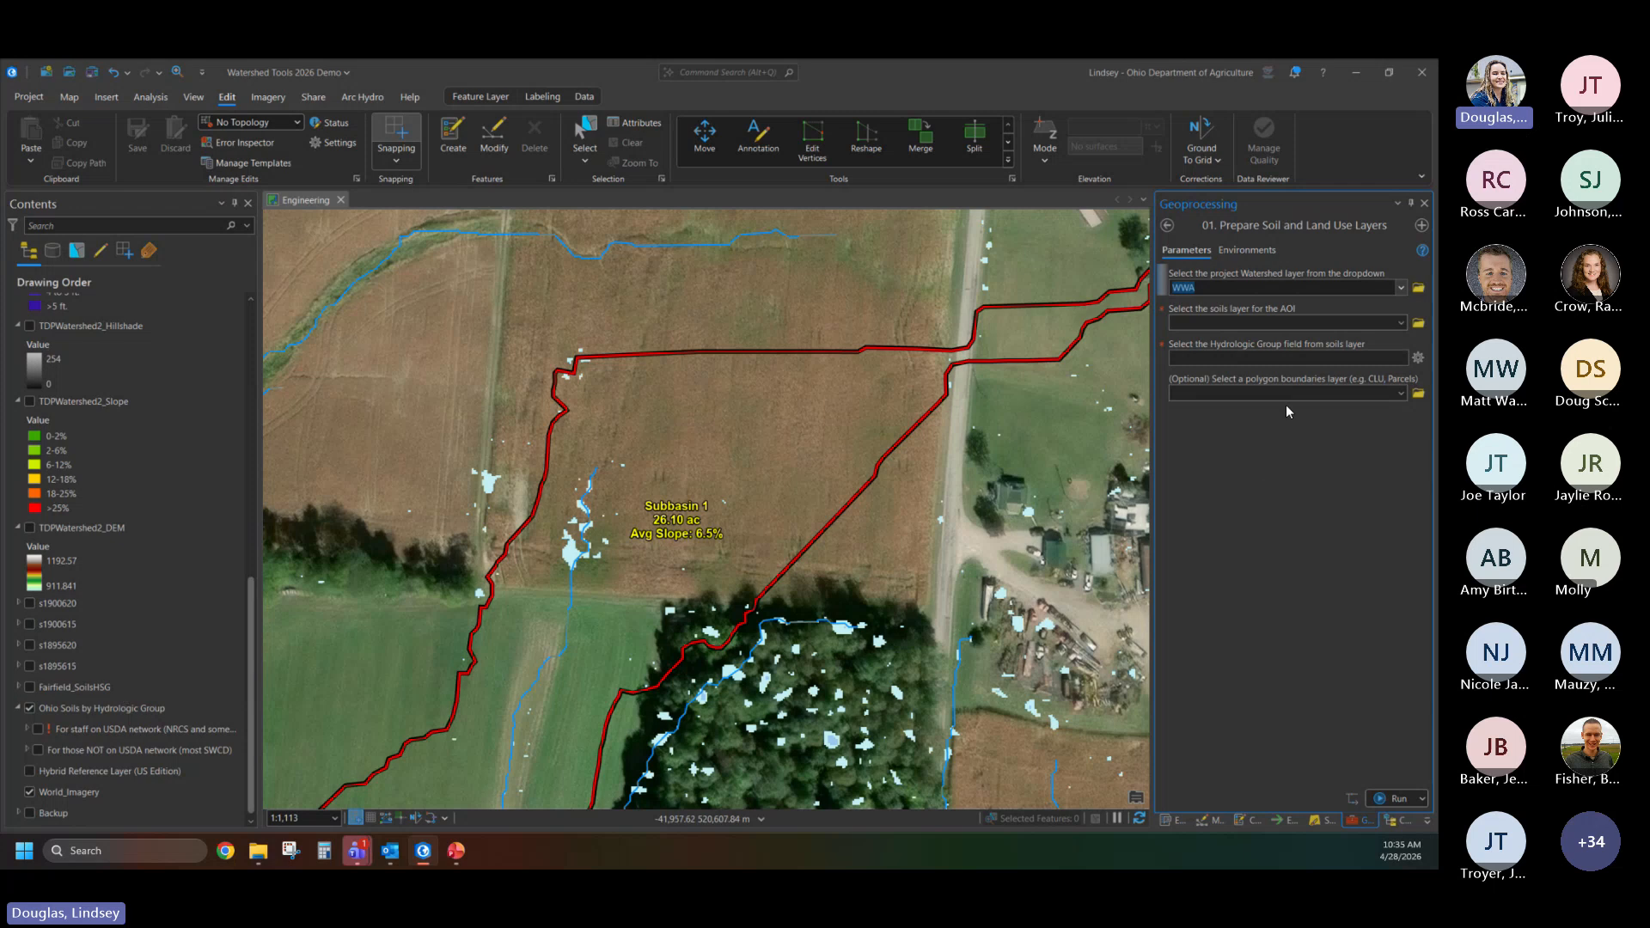
left_click_drag(80, 690, 1209, 318)
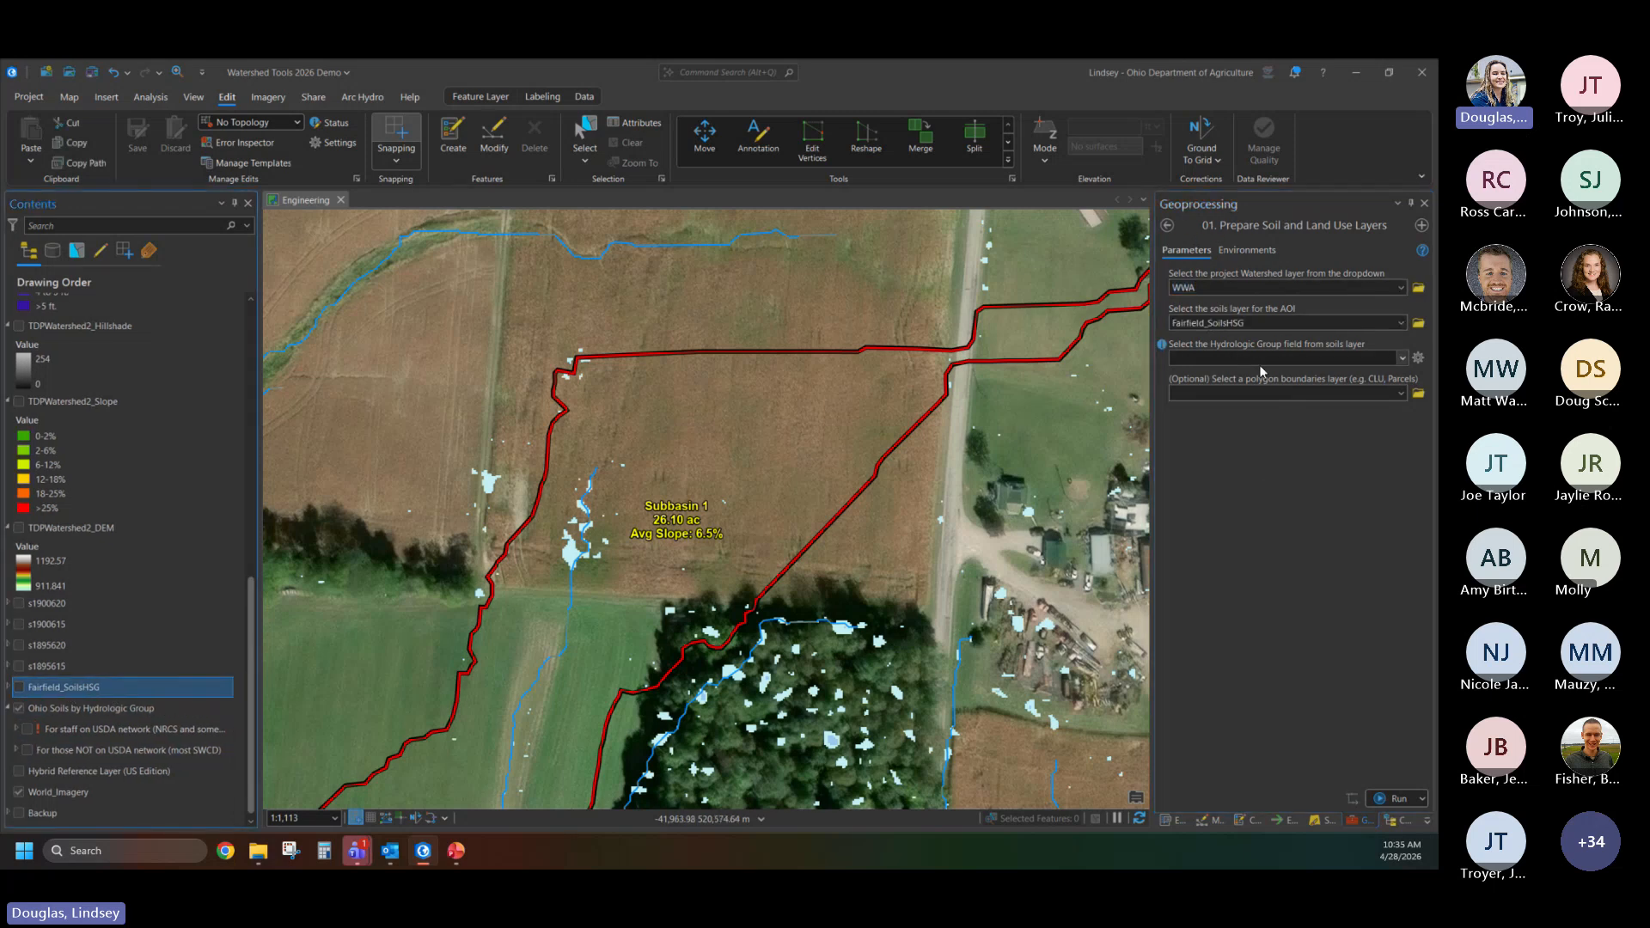
left_click(1404, 359)
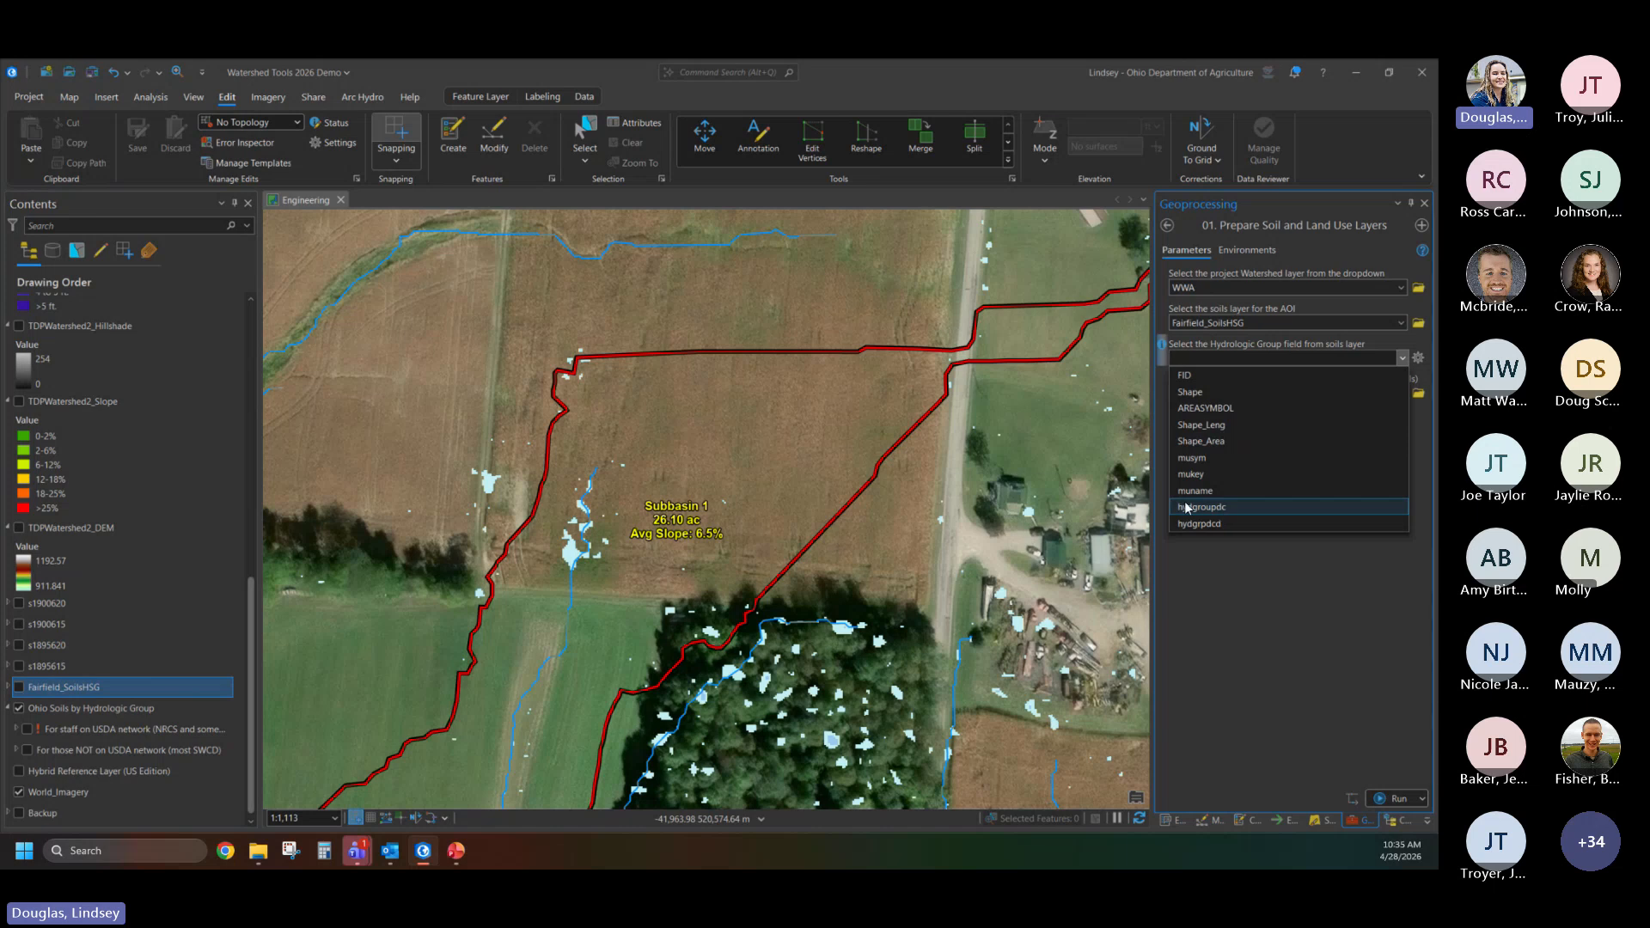
left_click(1179, 665)
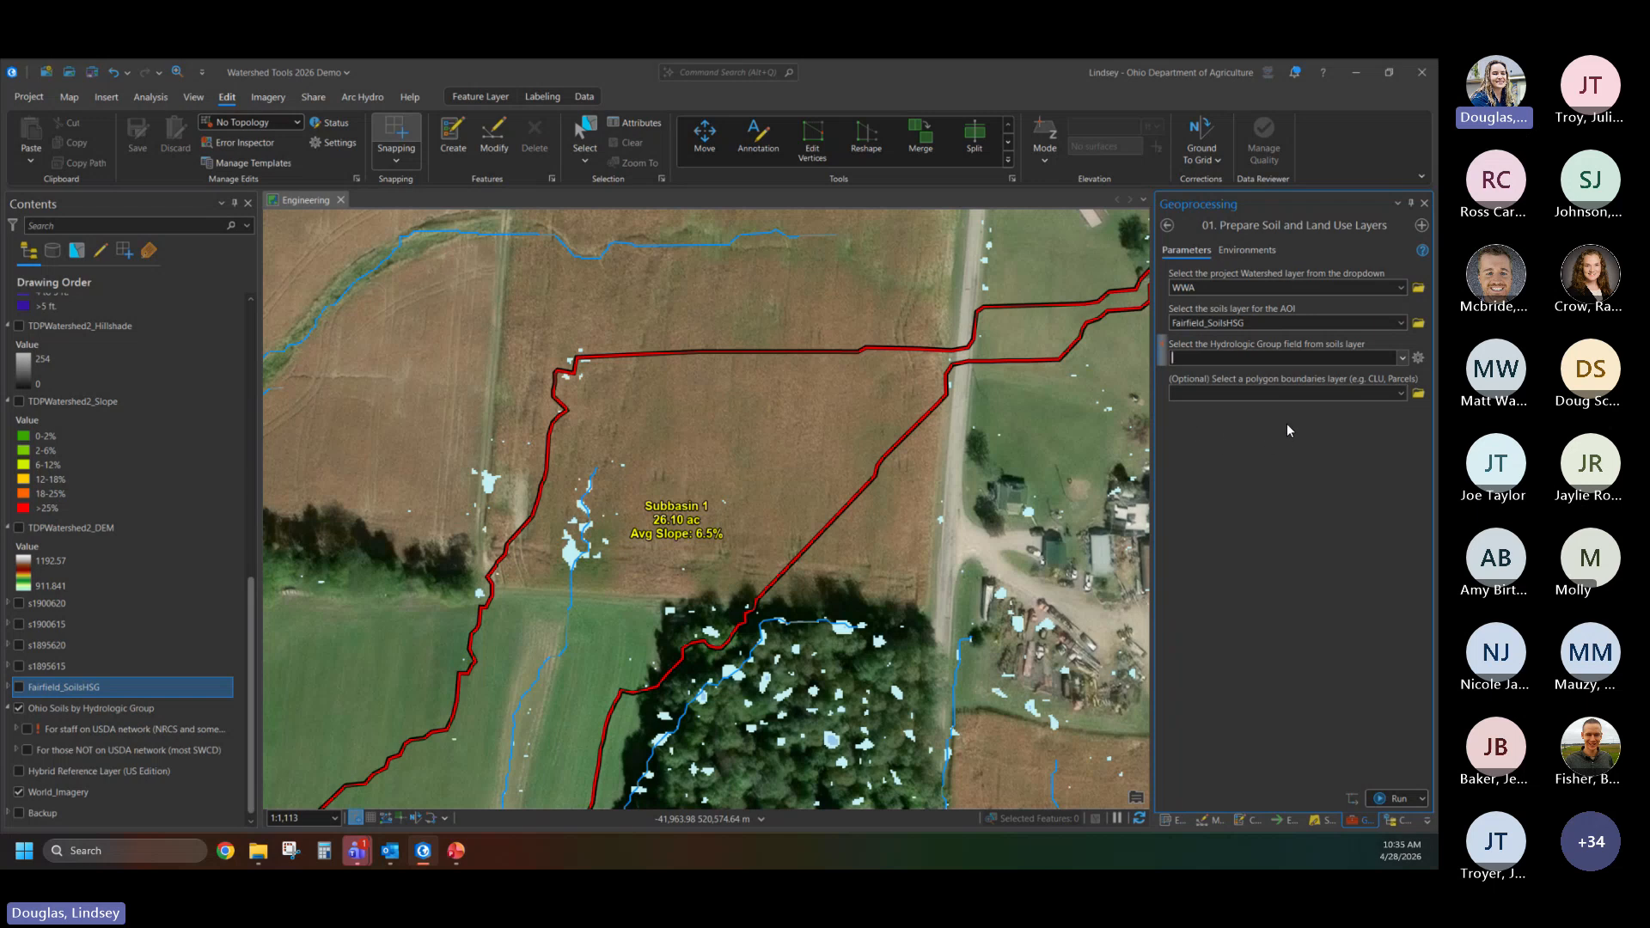
left_click(1269, 323)
key("Delete")
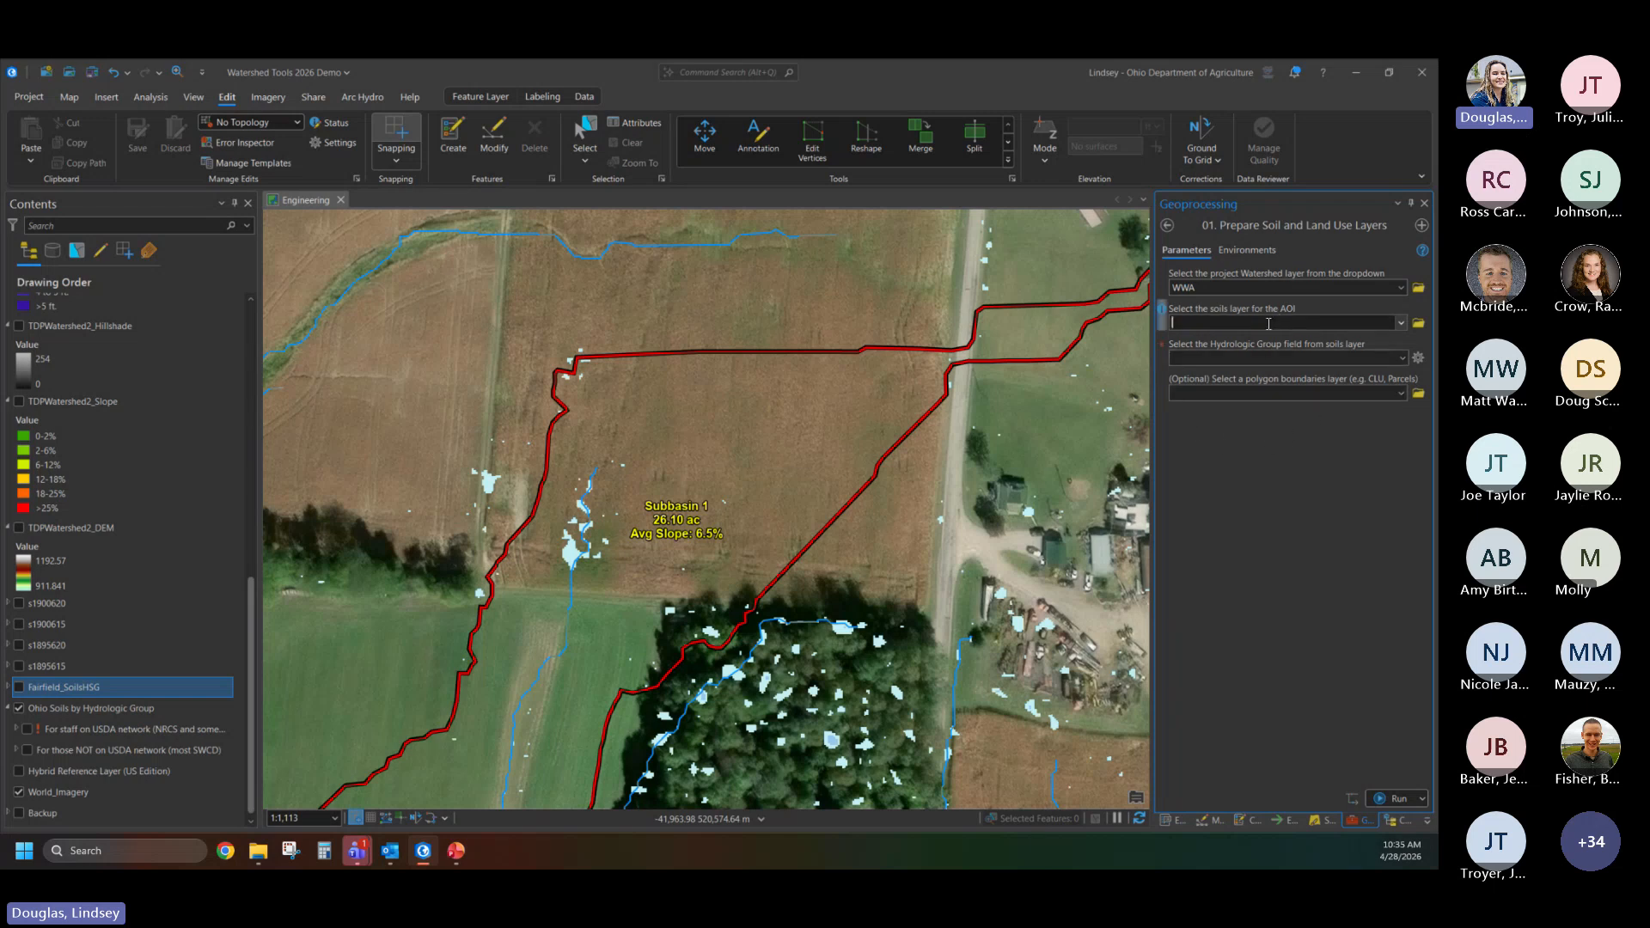
- Run Prepare Soil and Land Use Layers with the "For those NOT on USDA network (most SWCD)" soils layer and the Hydrologic Group field
scroll(127, 560, "up", 2)
scroll(126, 560, "up", 6)
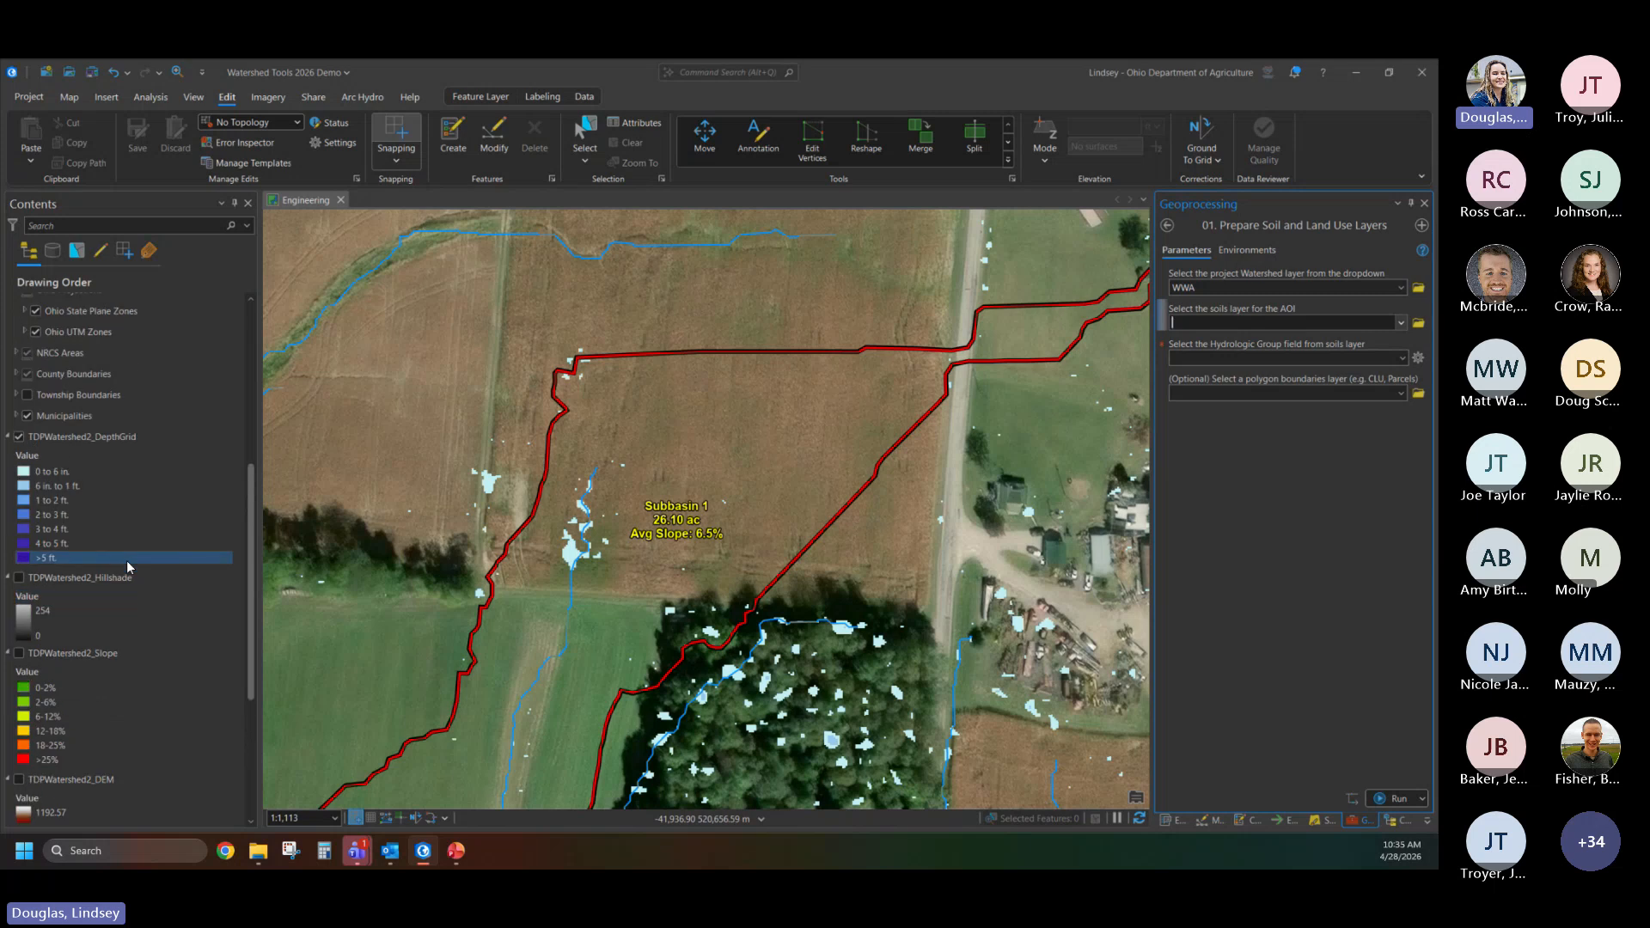
scroll(126, 561, "down", 5)
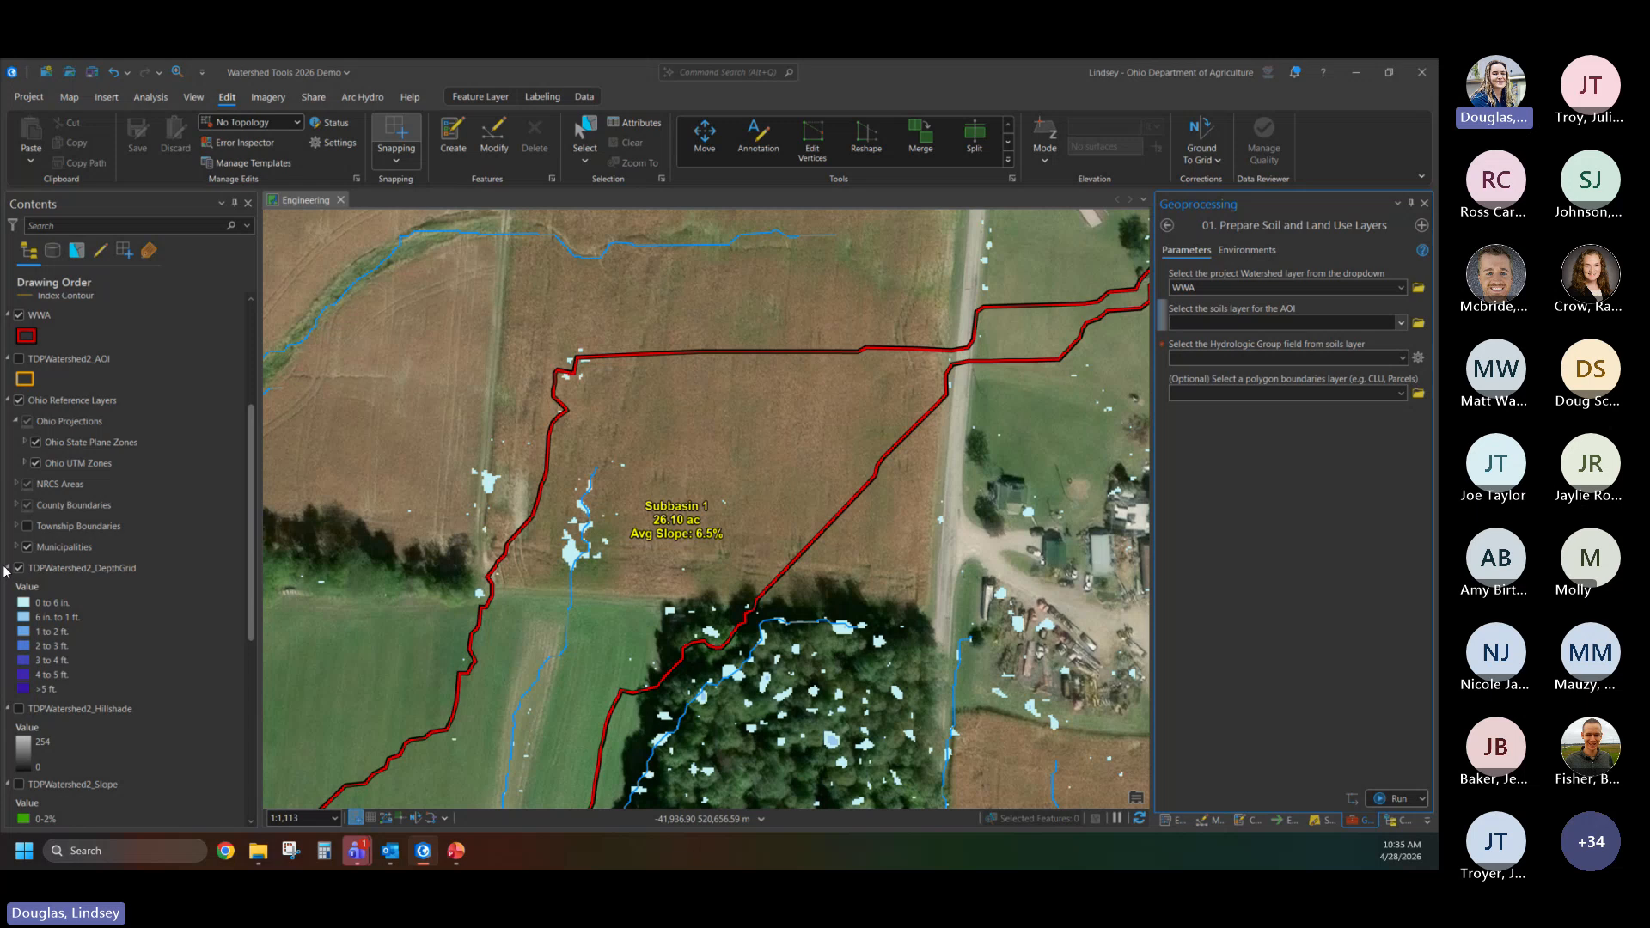
left_click(1401, 322)
scroll(1236, 385, "down", 1)
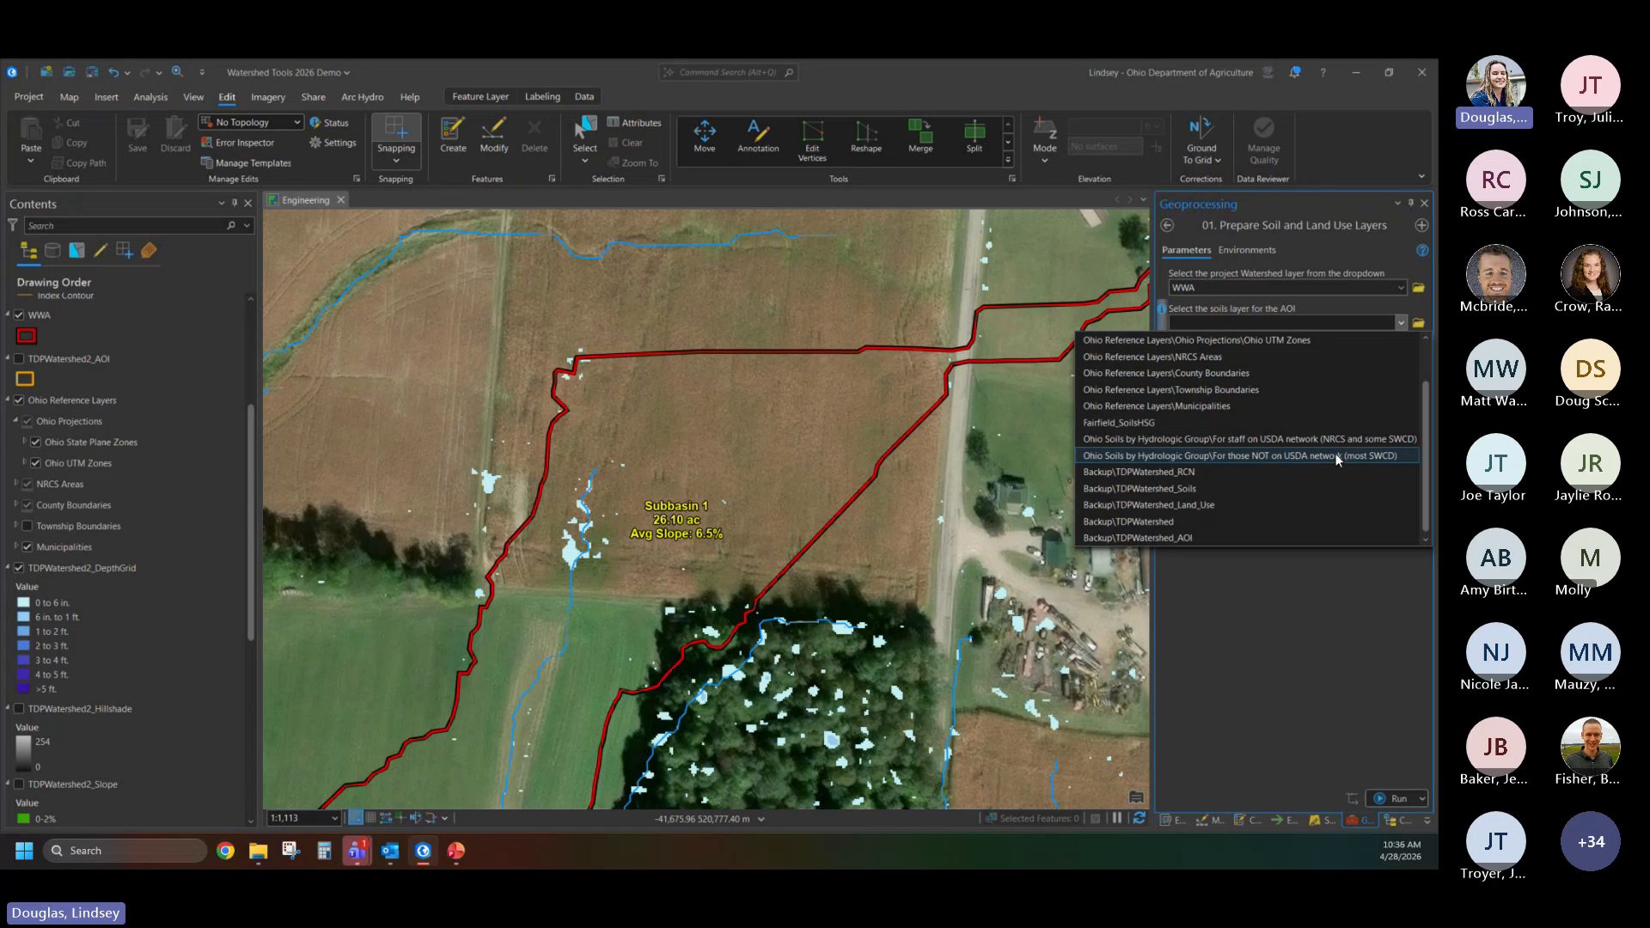
left_click(1255, 455)
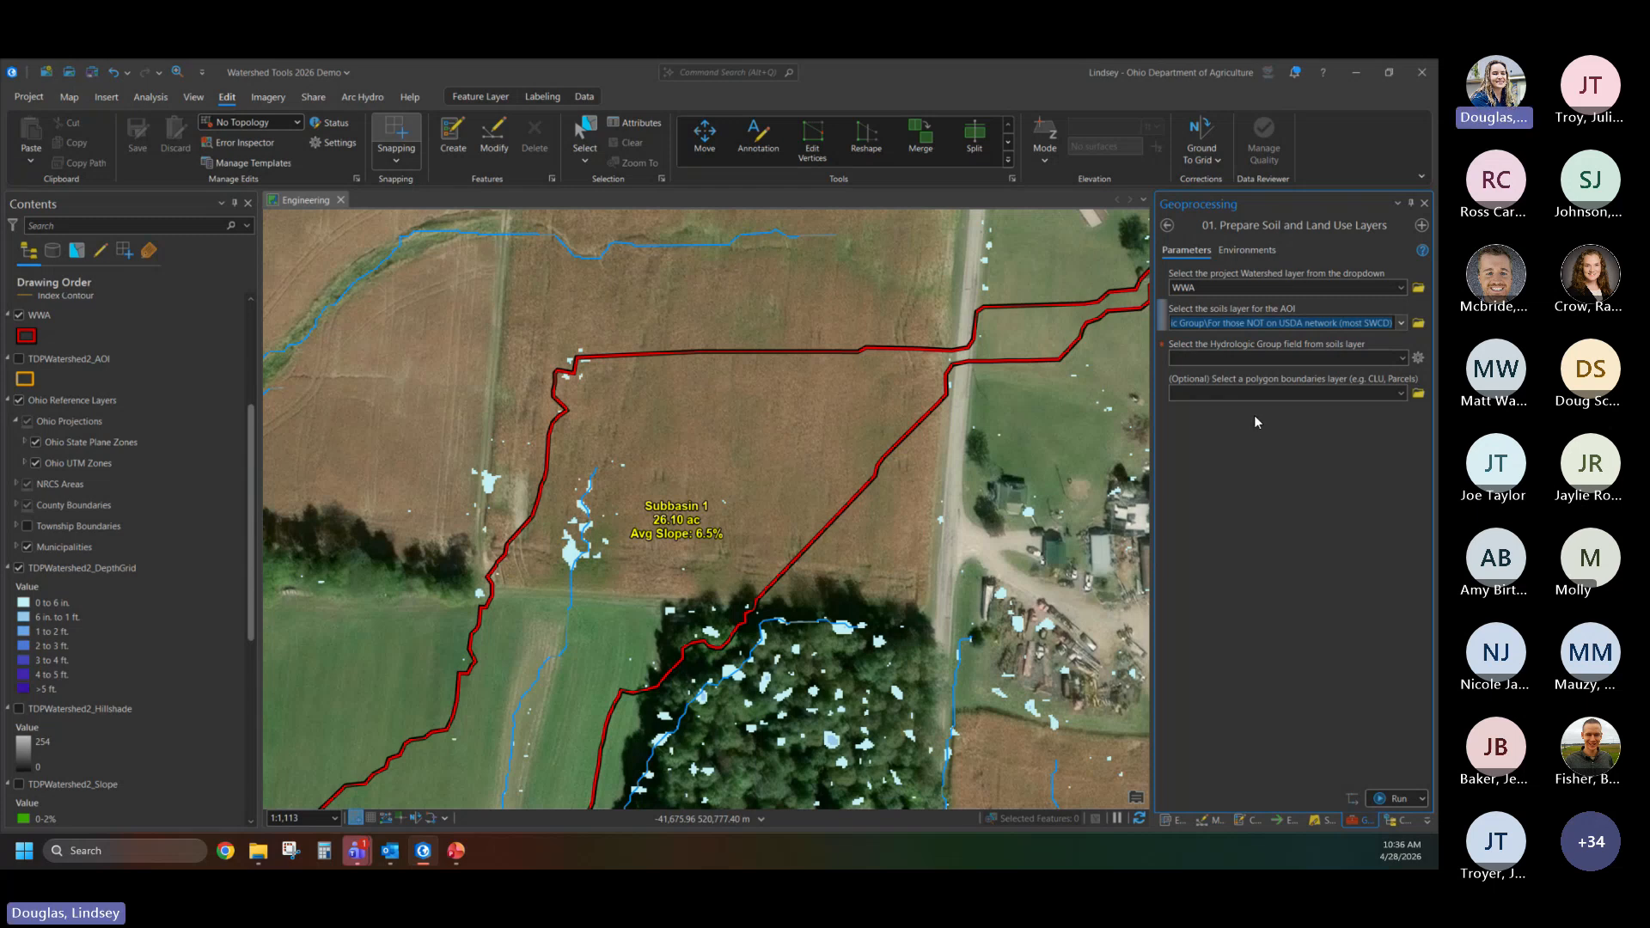
left_click(1402, 357)
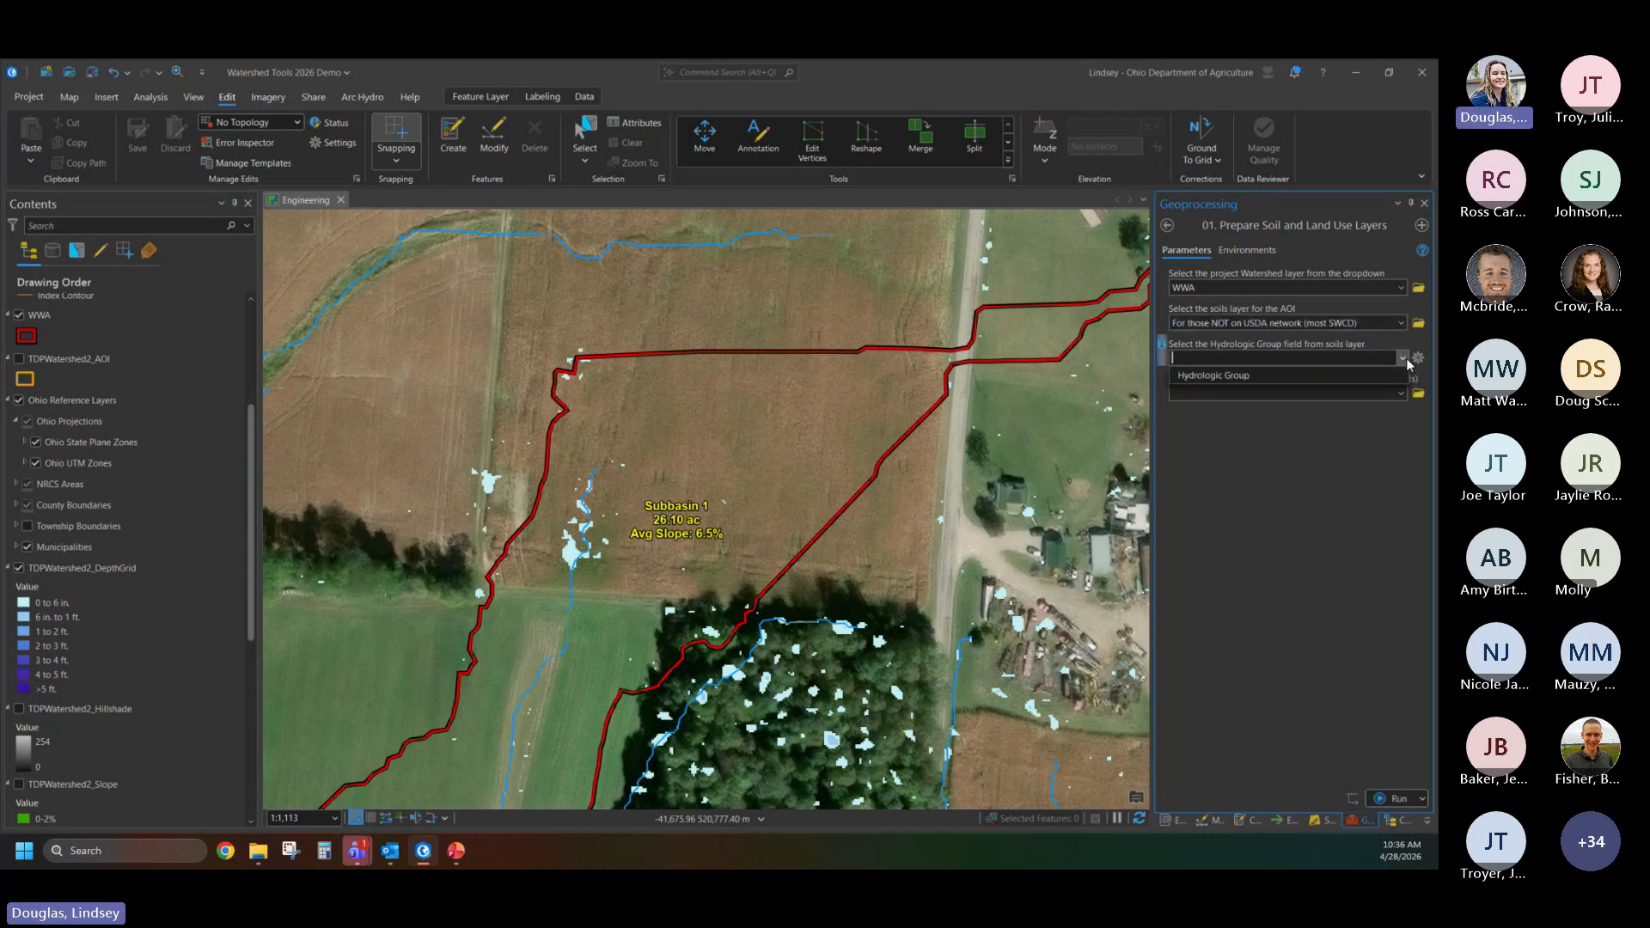
left_click(1284, 375)
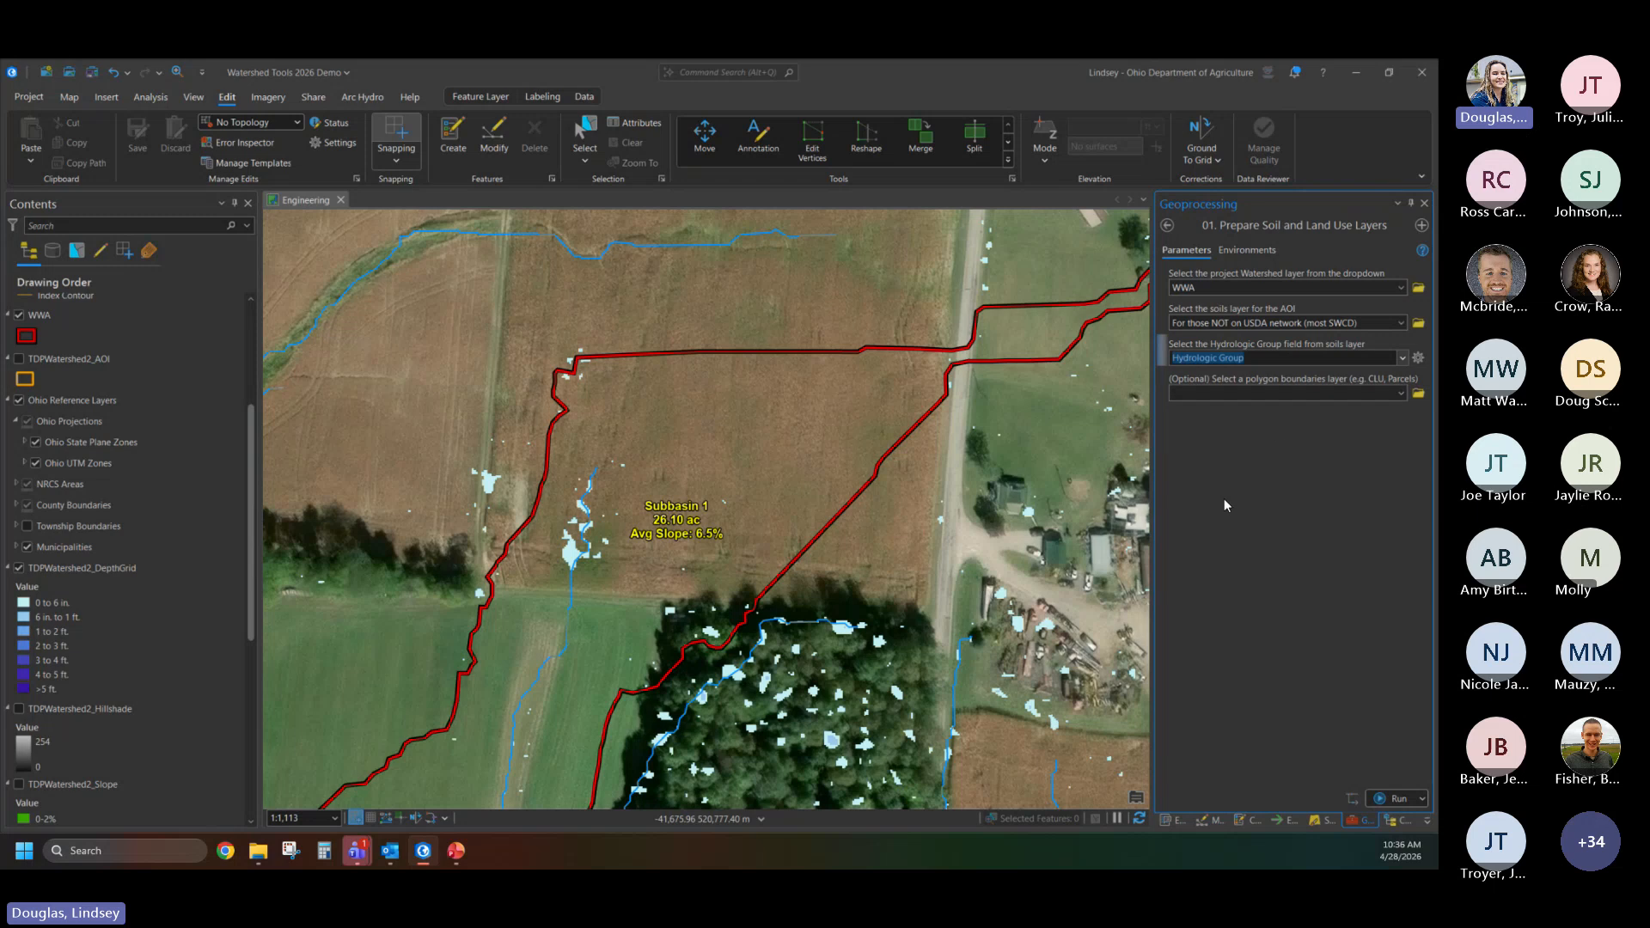
left_click(1392, 796)
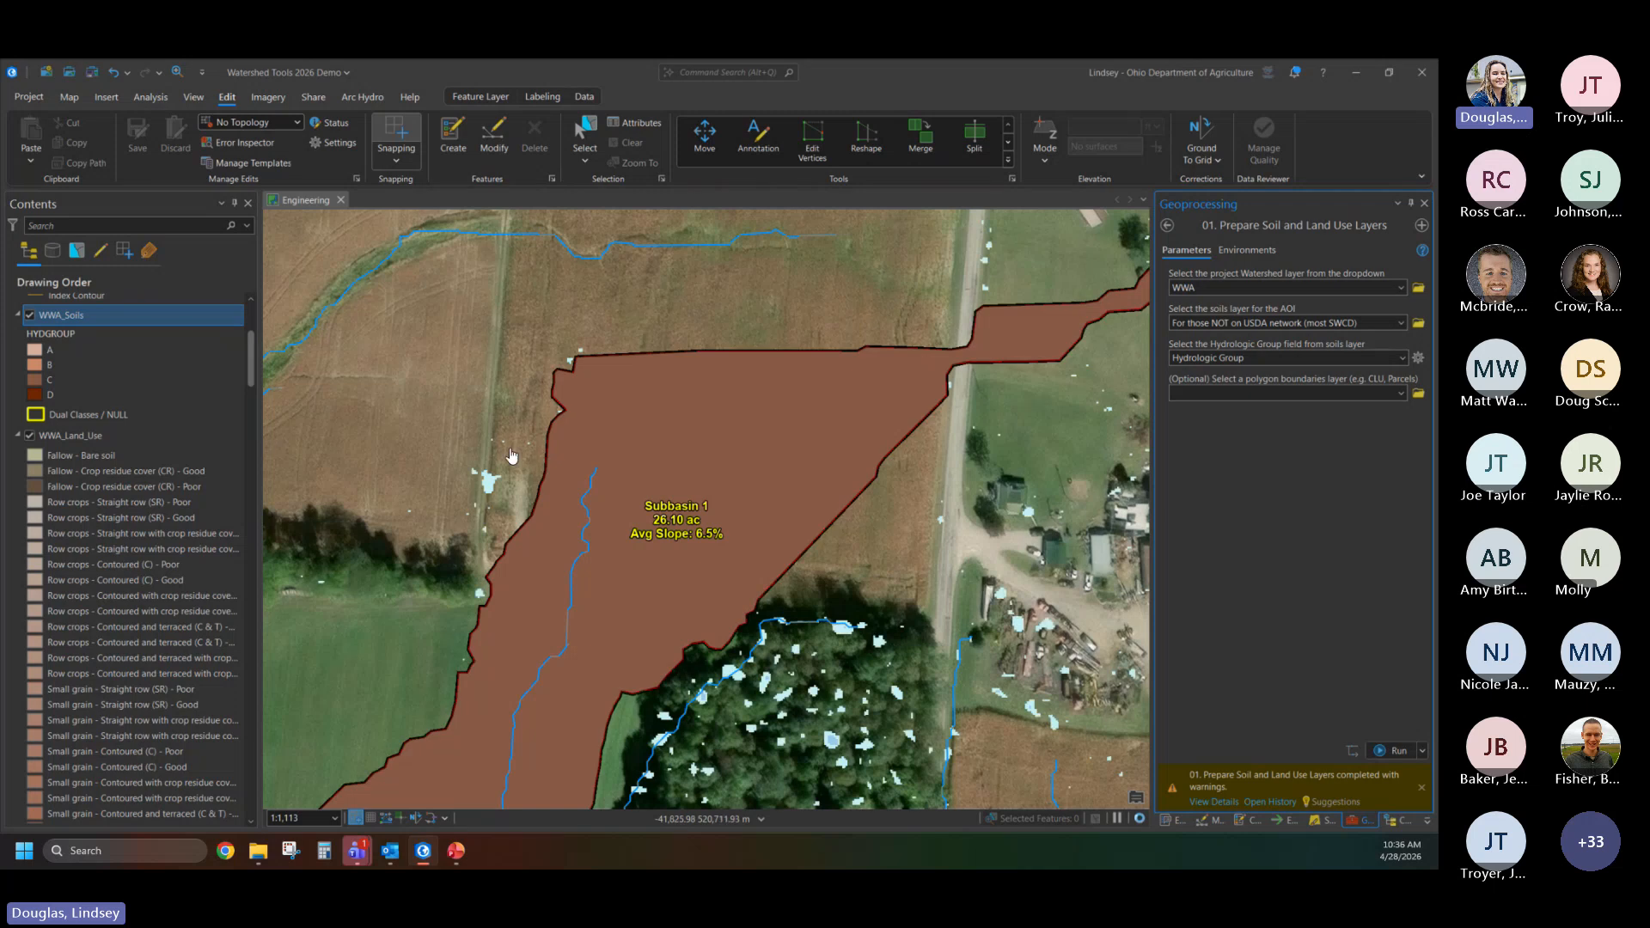
- Examine the WWA_Soils layer across the watershed, including the yellow-outlined dual-class soil polygons near the outlet
scroll(648, 500, "down", 3)
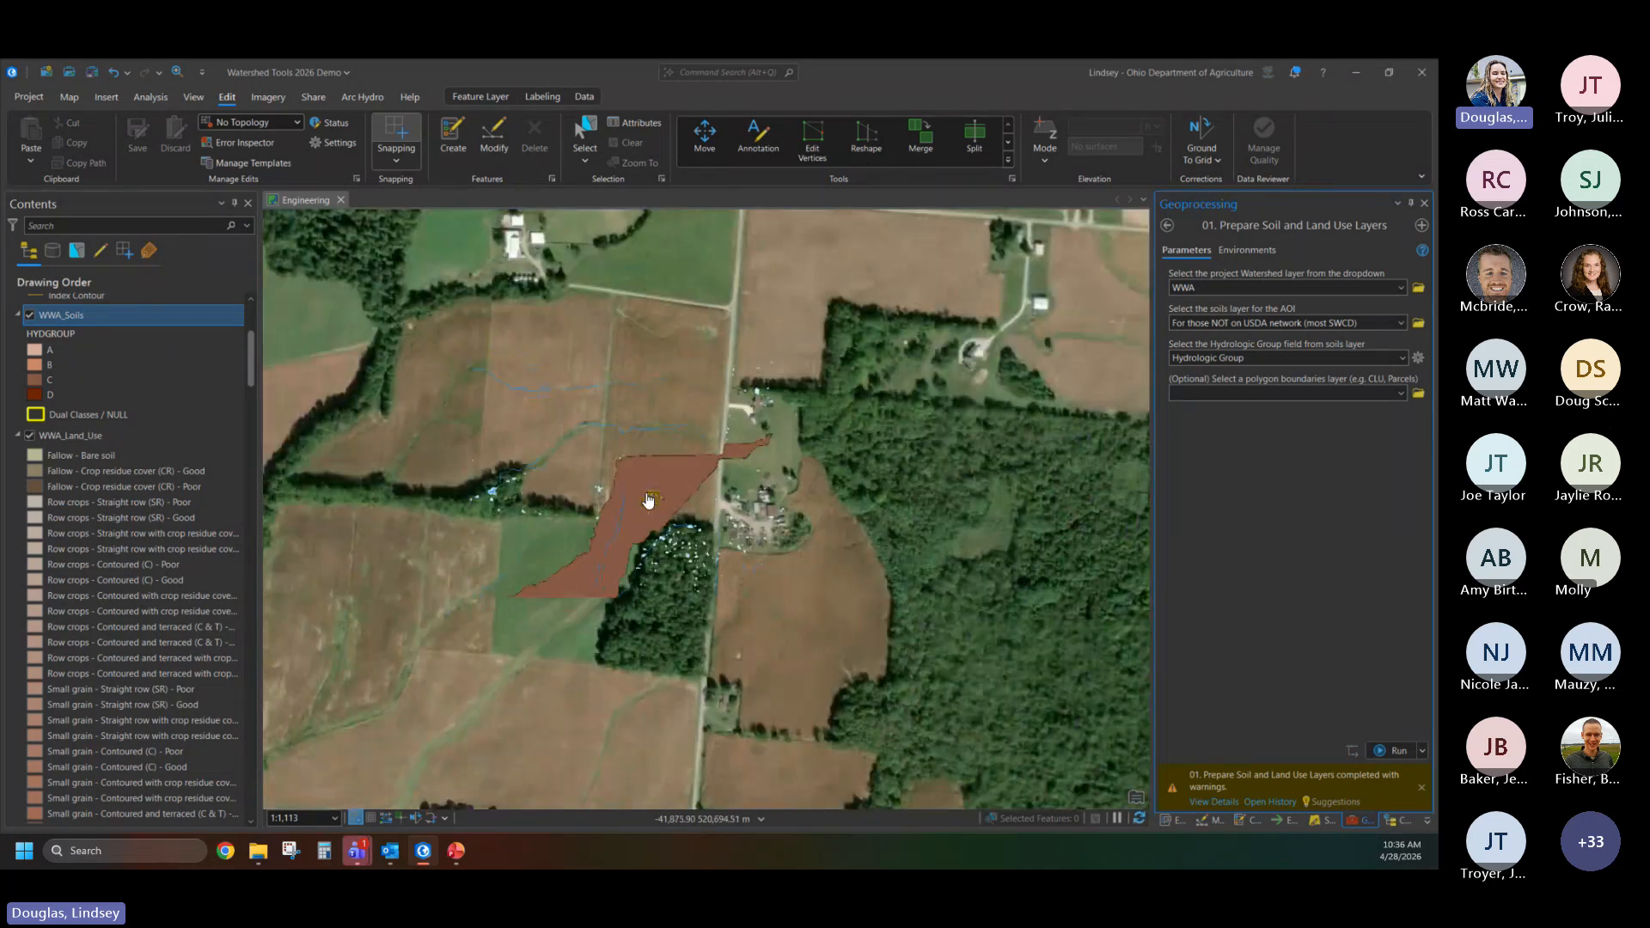
scroll(465, 687, "up", 4)
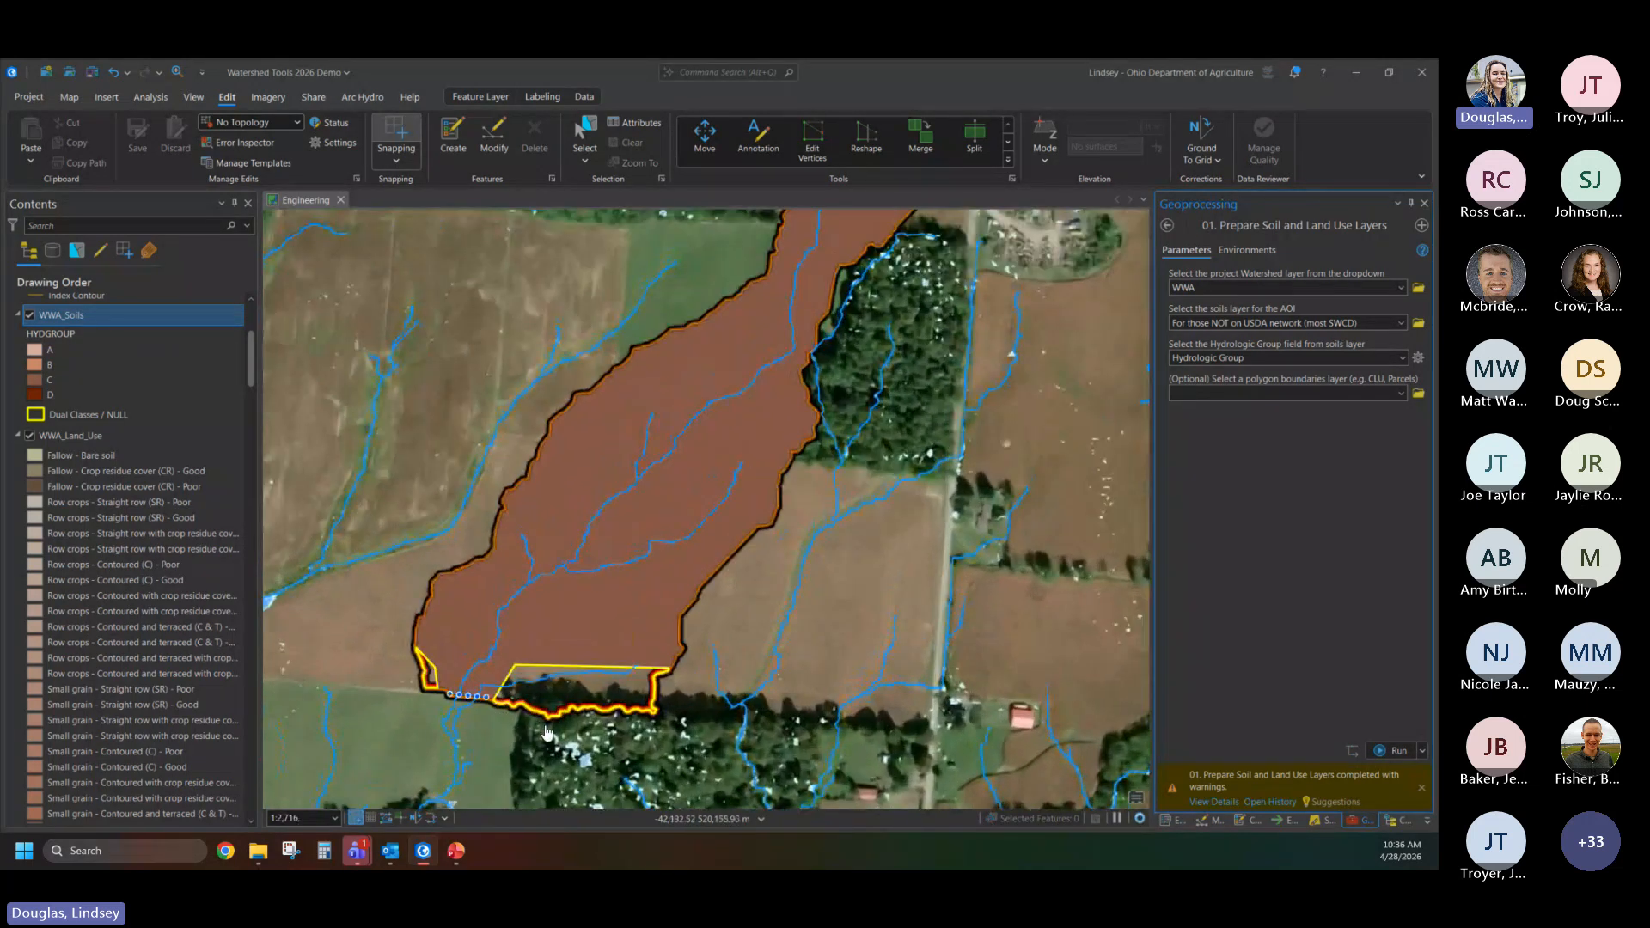
left_click_drag(546, 732, 687, 660)
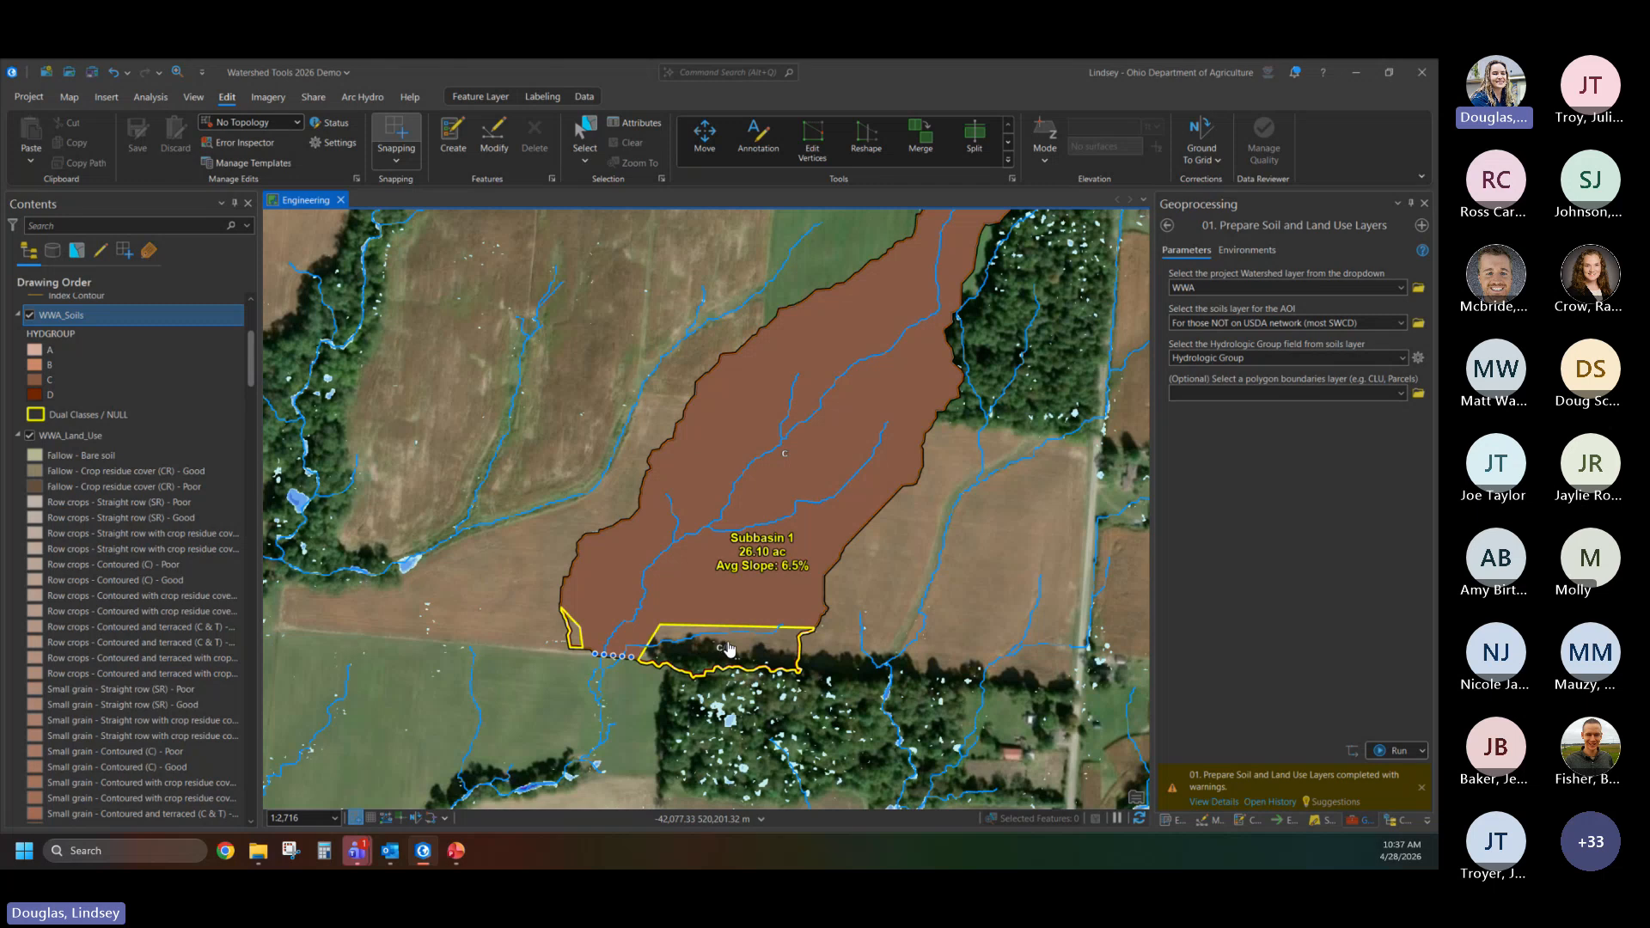
left_click_drag(776, 560, 743, 601)
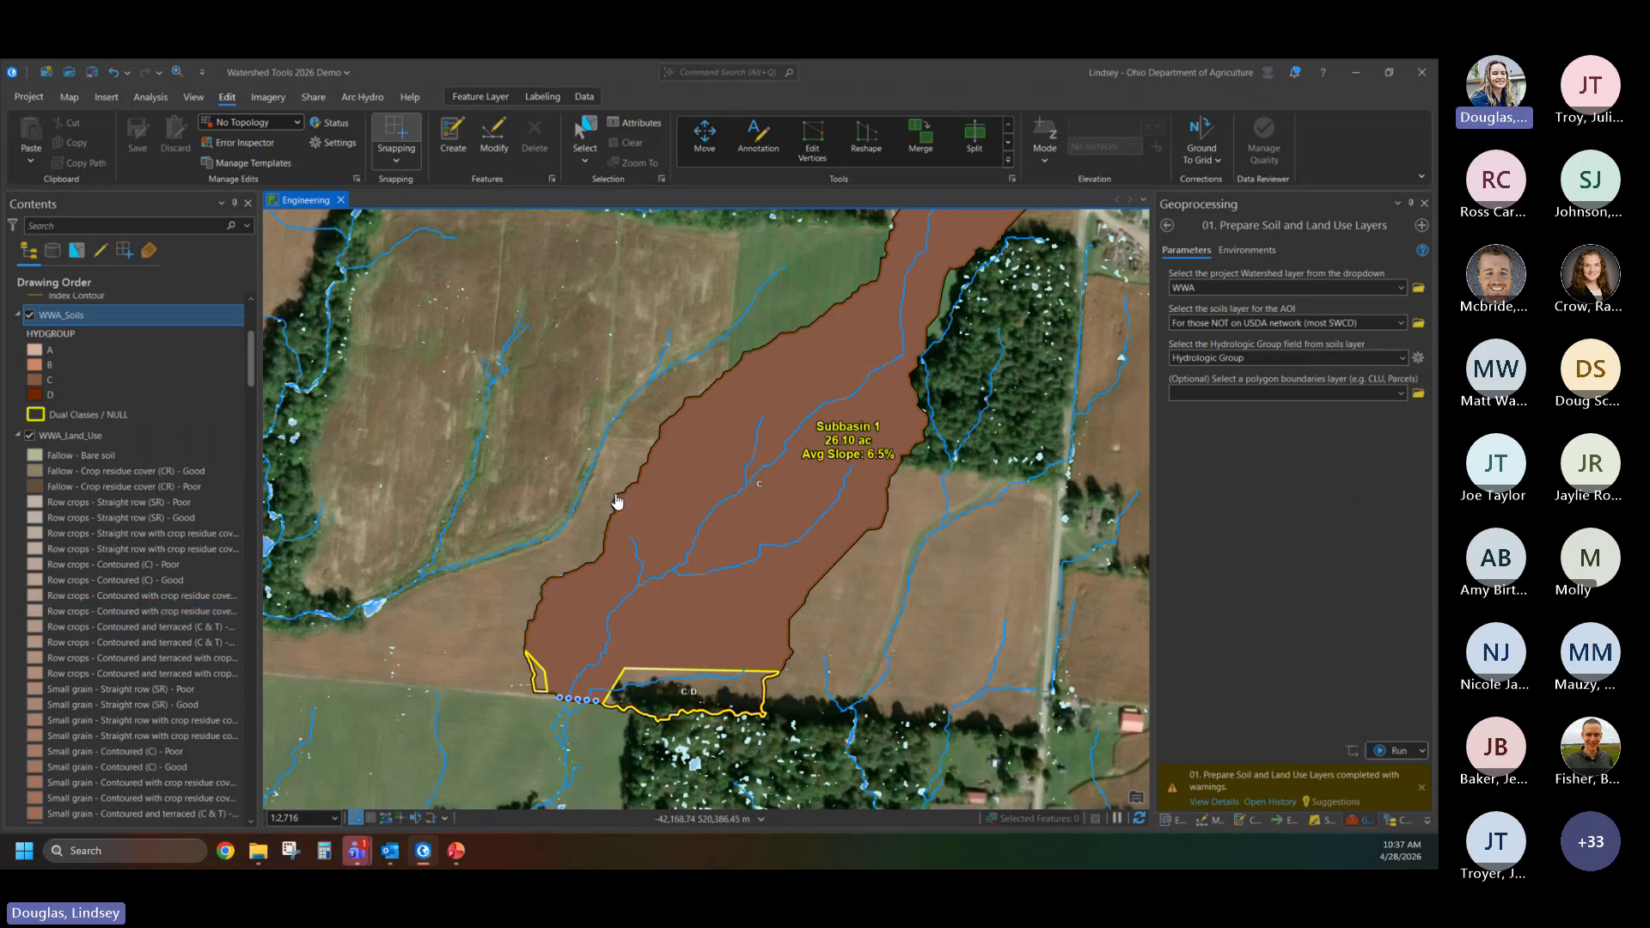
left_click_drag(924, 297, 888, 439)
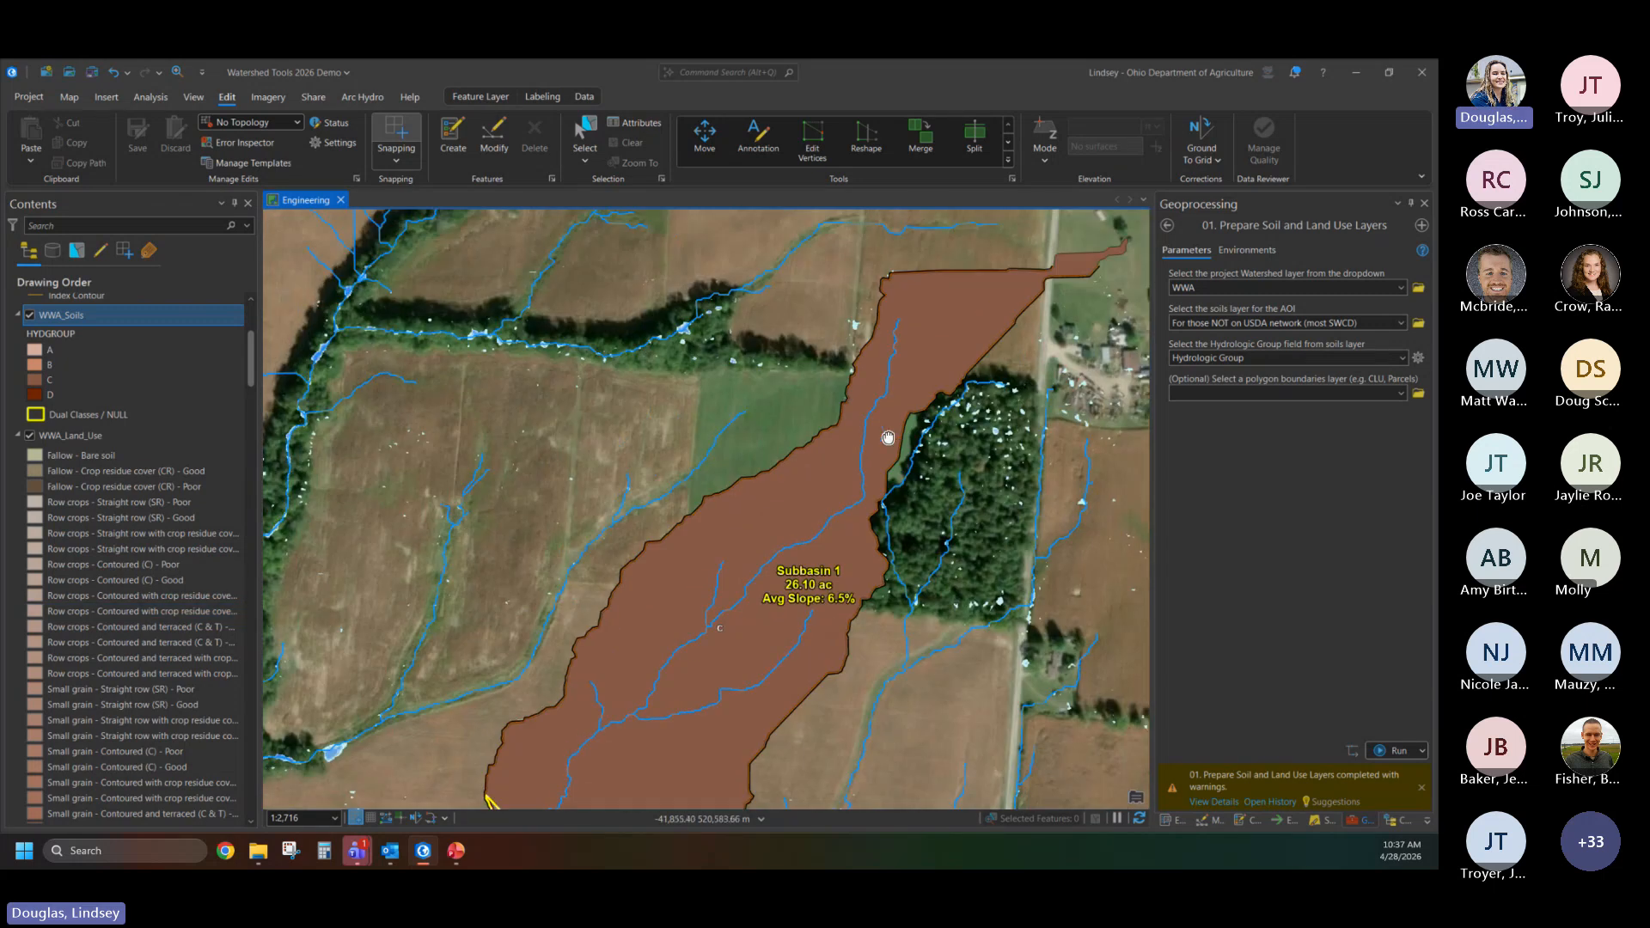
left_click_drag(874, 507, 915, 399)
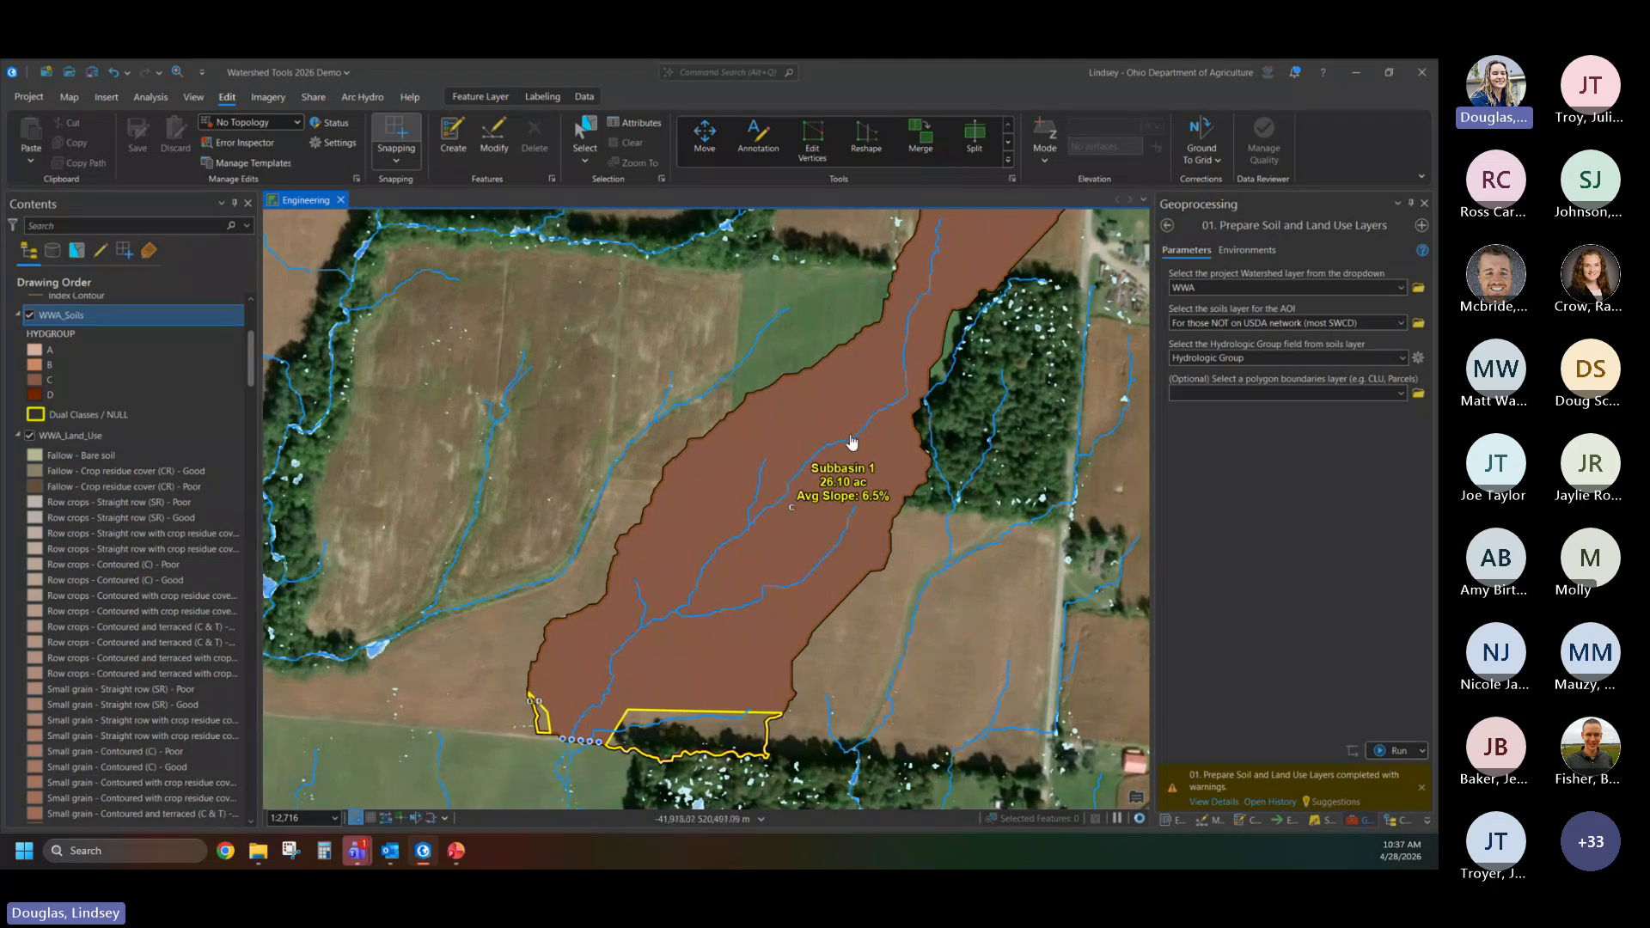
left_click_drag(849, 583, 833, 519)
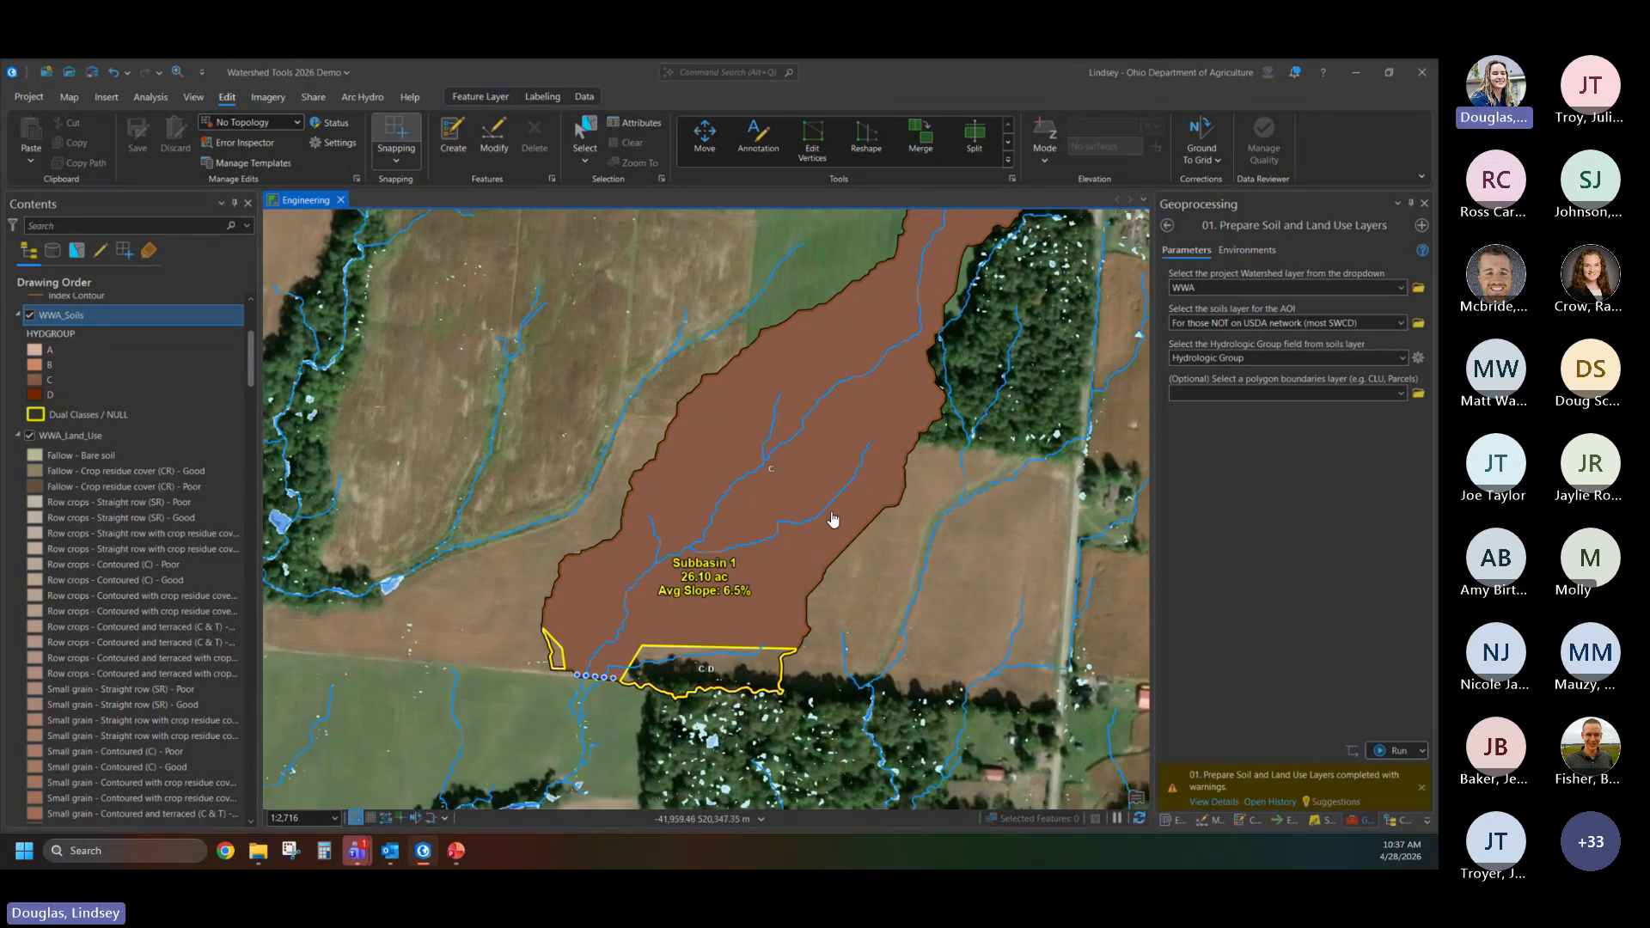
- Review the messages and parameters of the completed Prepare Soil and Land Use Layers run, and close its details
left_click(1228, 802)
left_click(1231, 808)
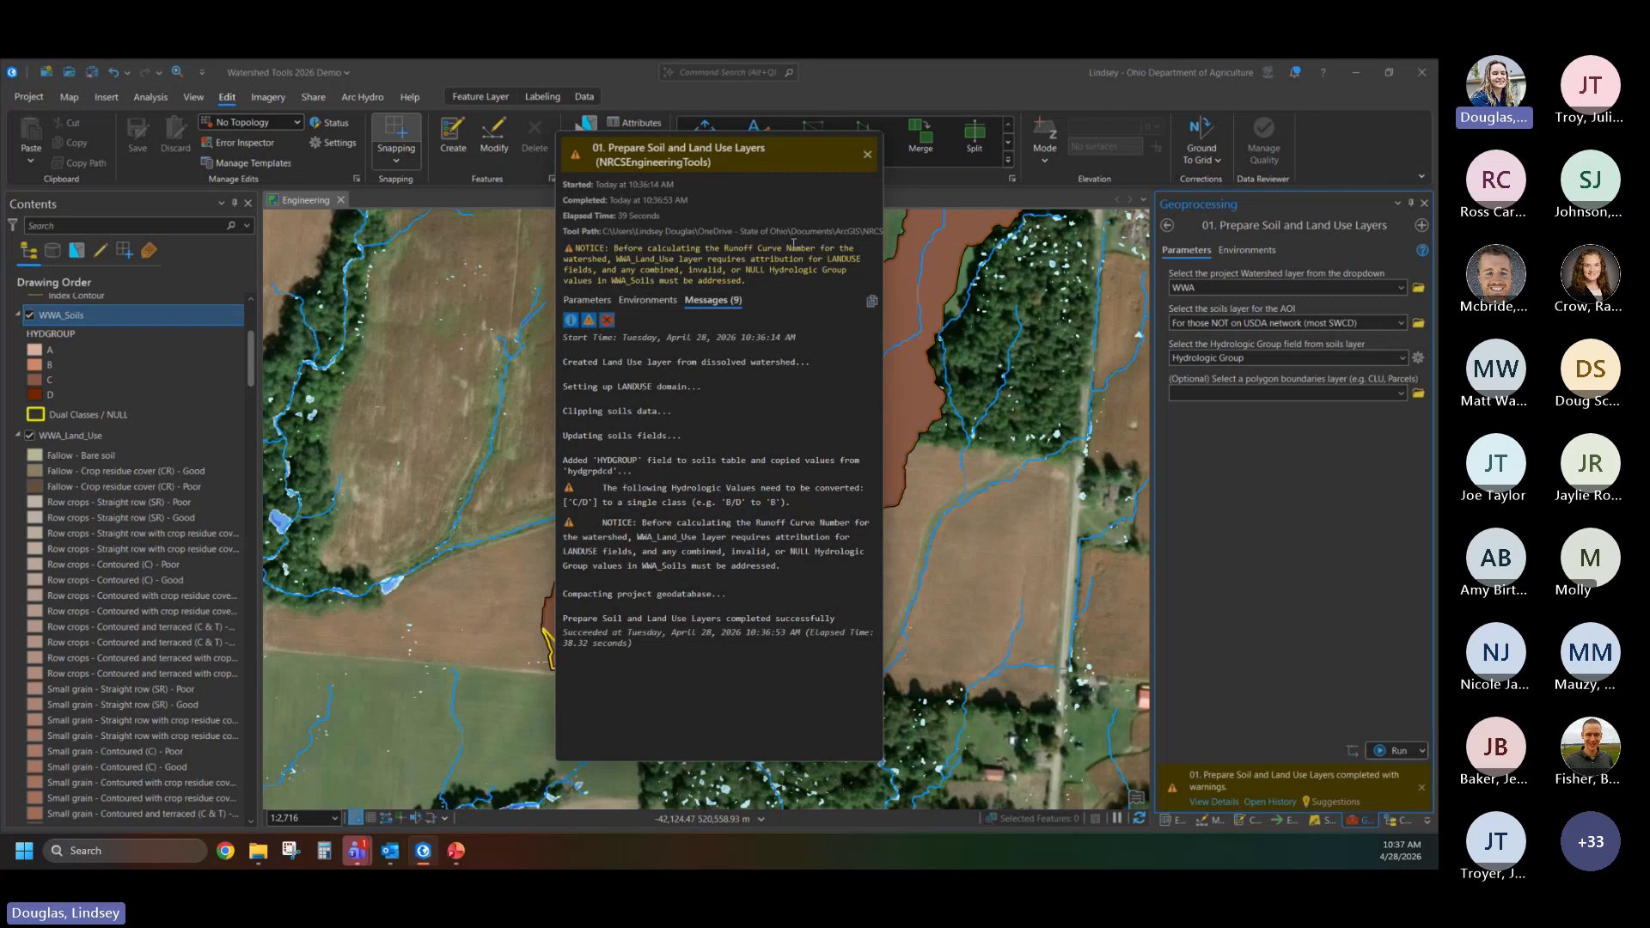
left_click(868, 155)
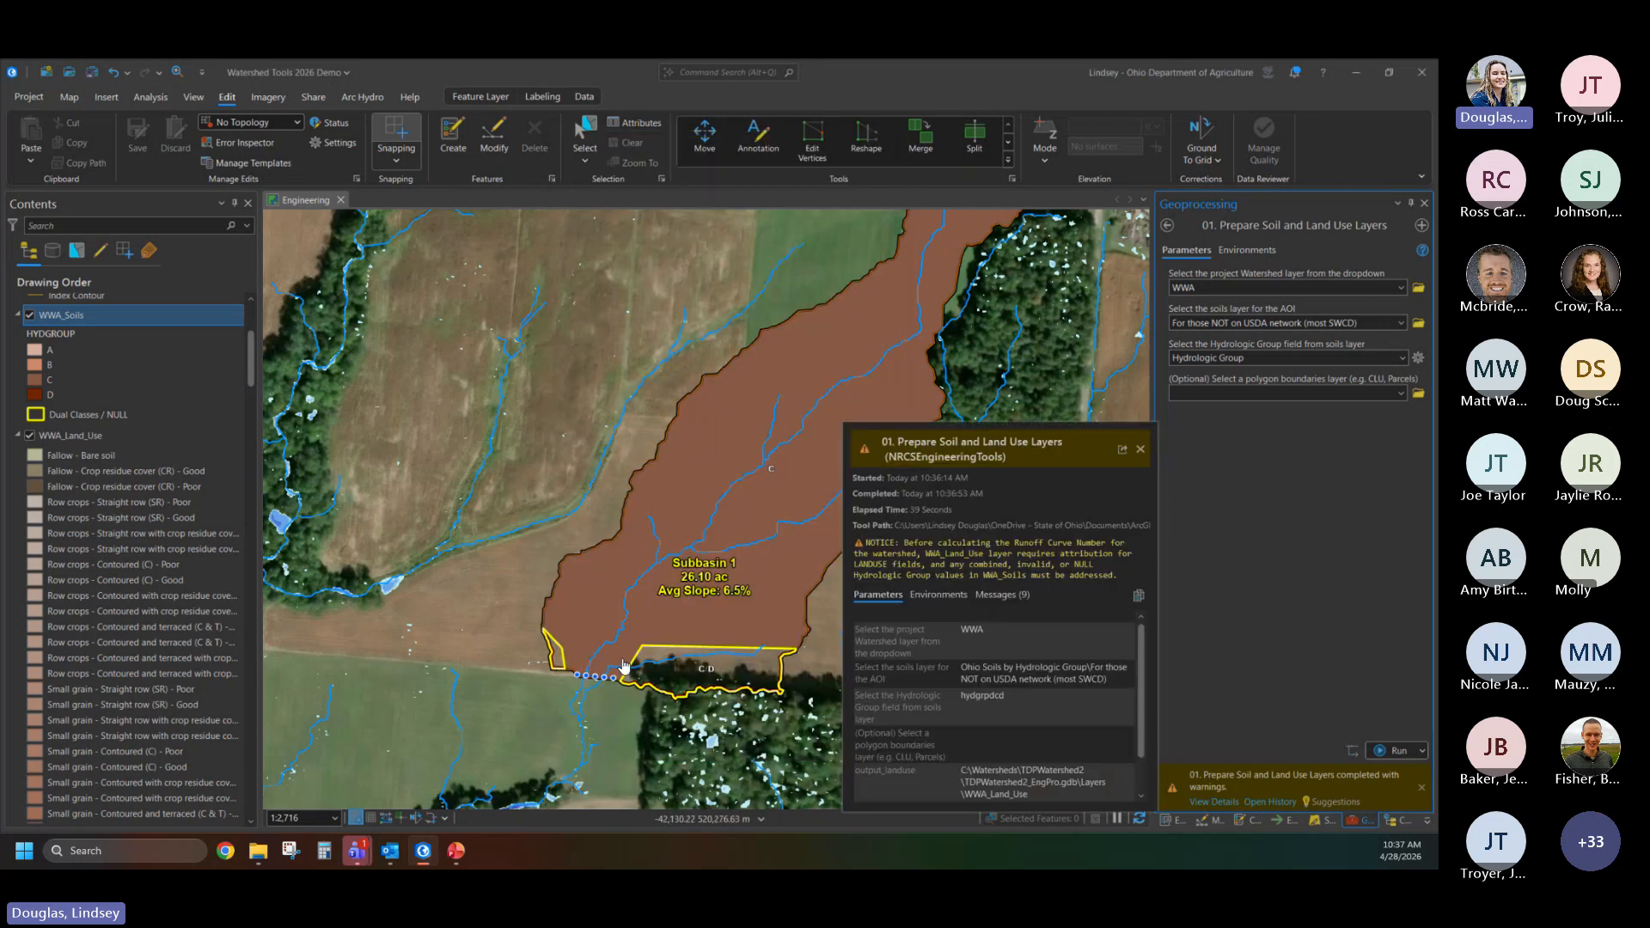
left_click(1140, 449)
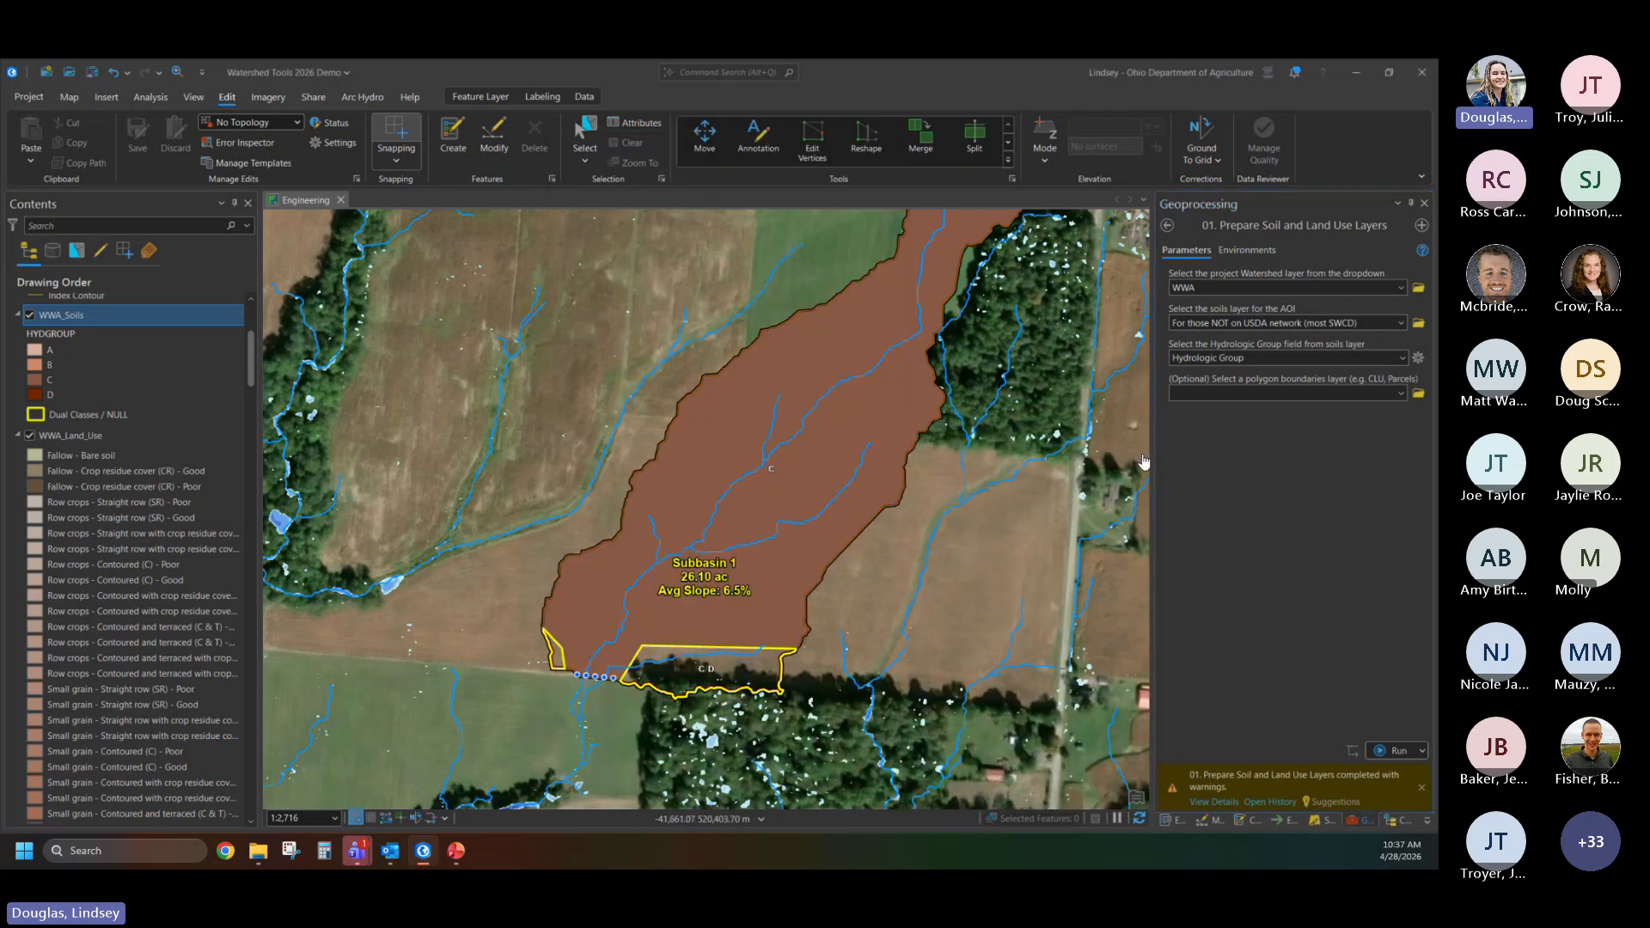
- Set HYDGROUP to D for the dual-class polygon in the WWA_Soils attribute table and save the edit
right_click(65, 315)
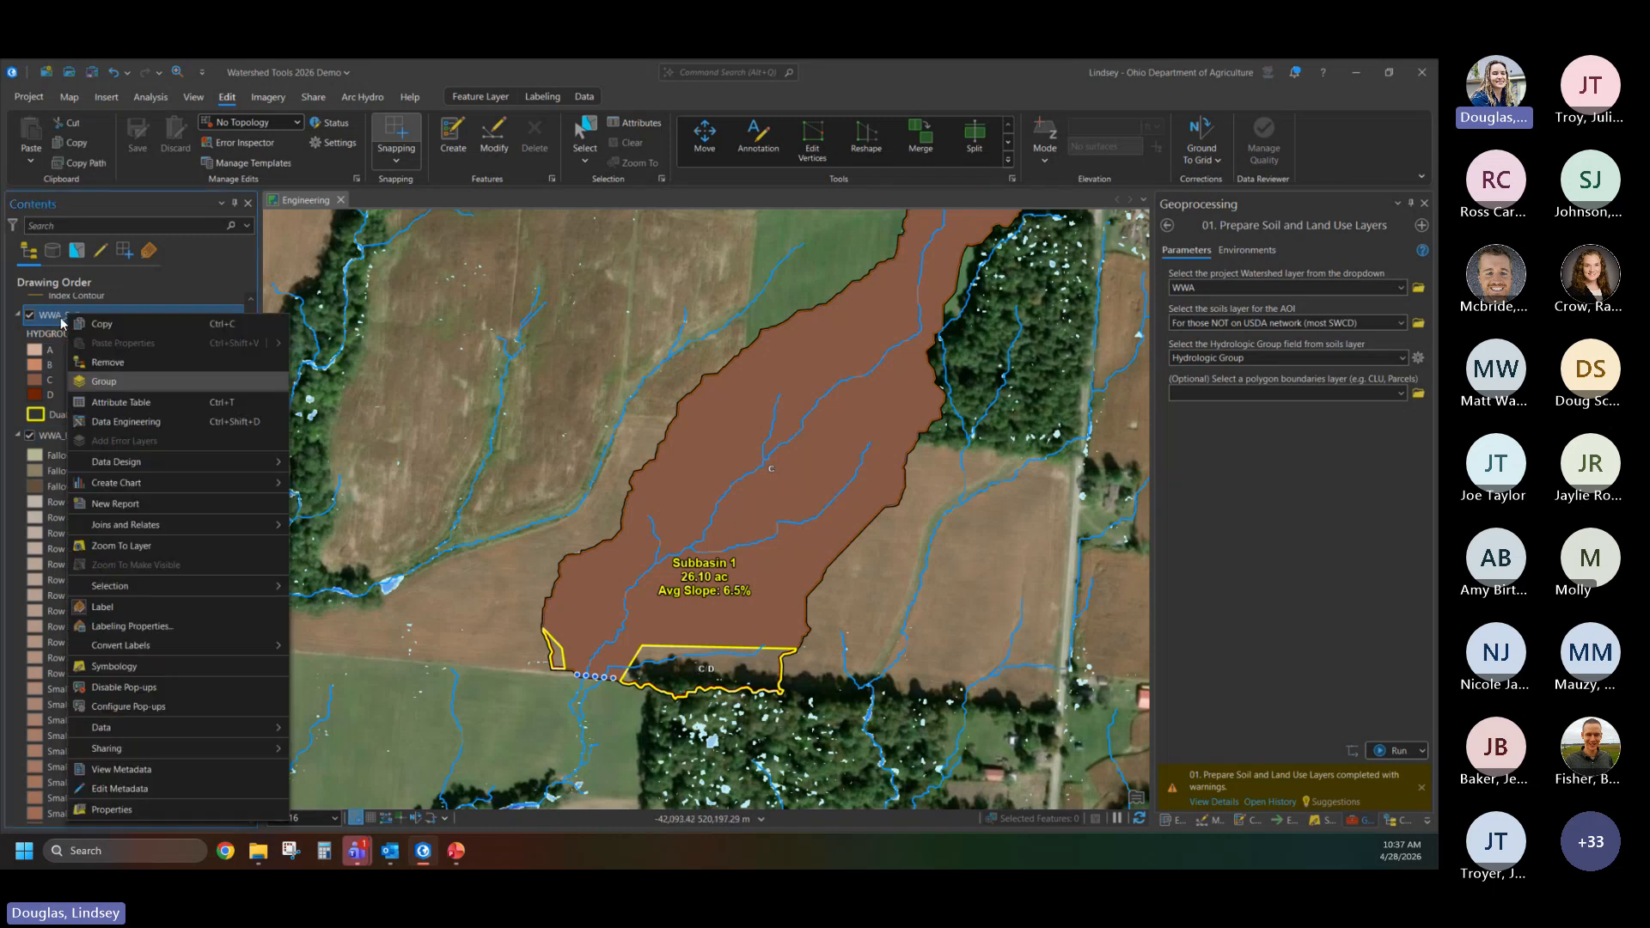
left_click(120, 397)
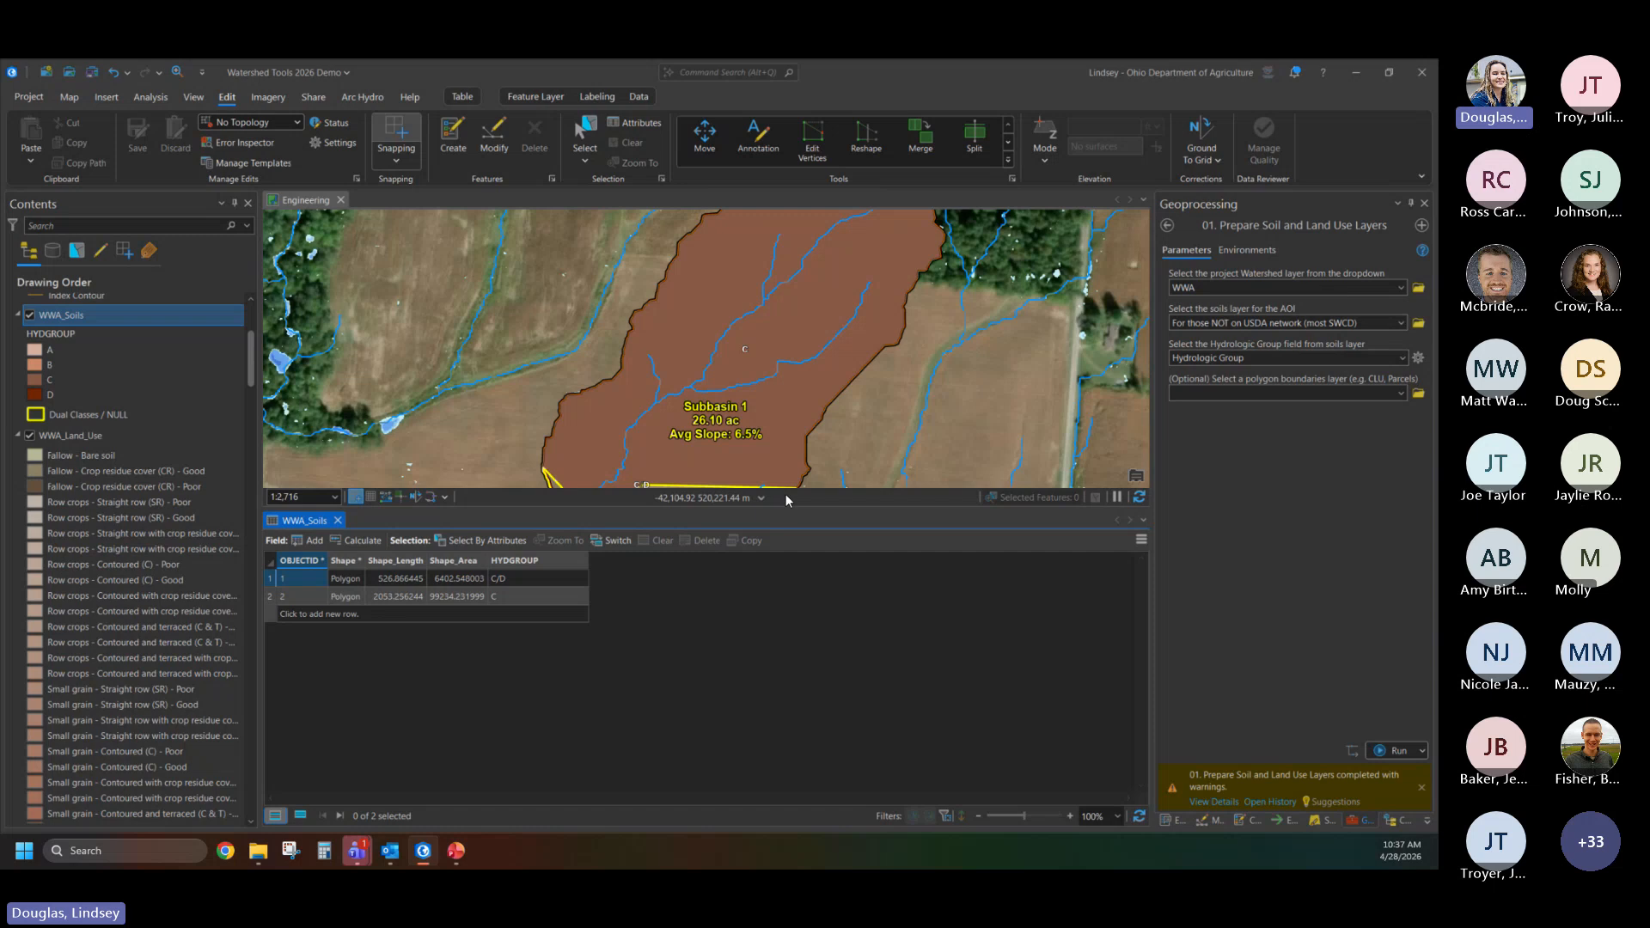
left_click_drag(787, 508, 760, 645)
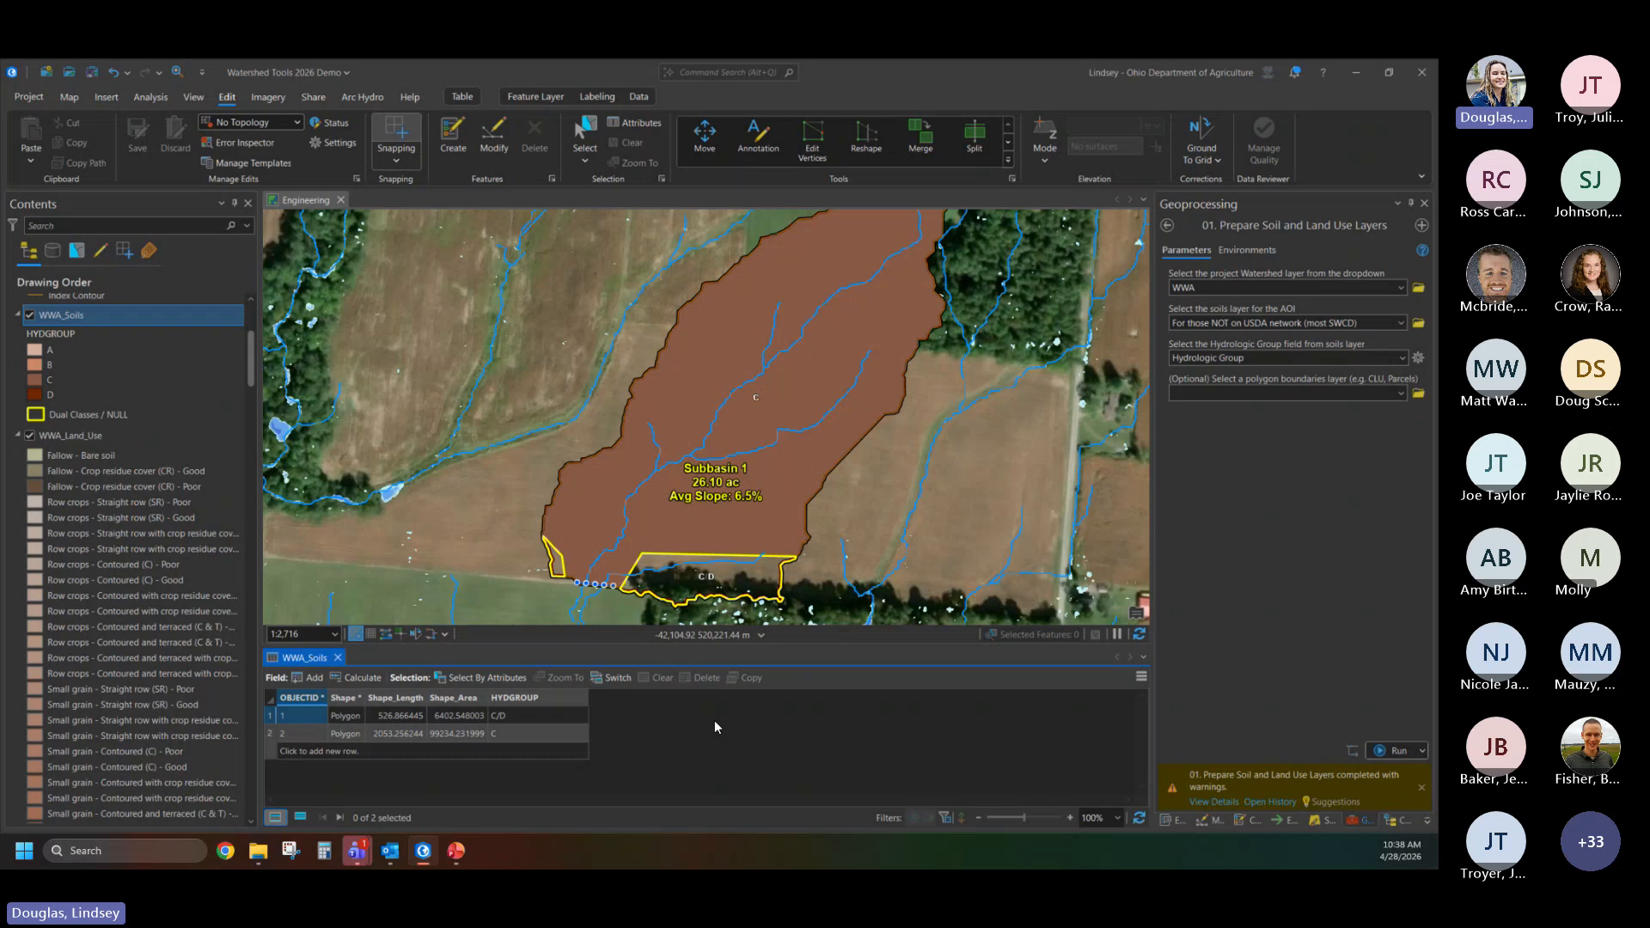
left_click(553, 720)
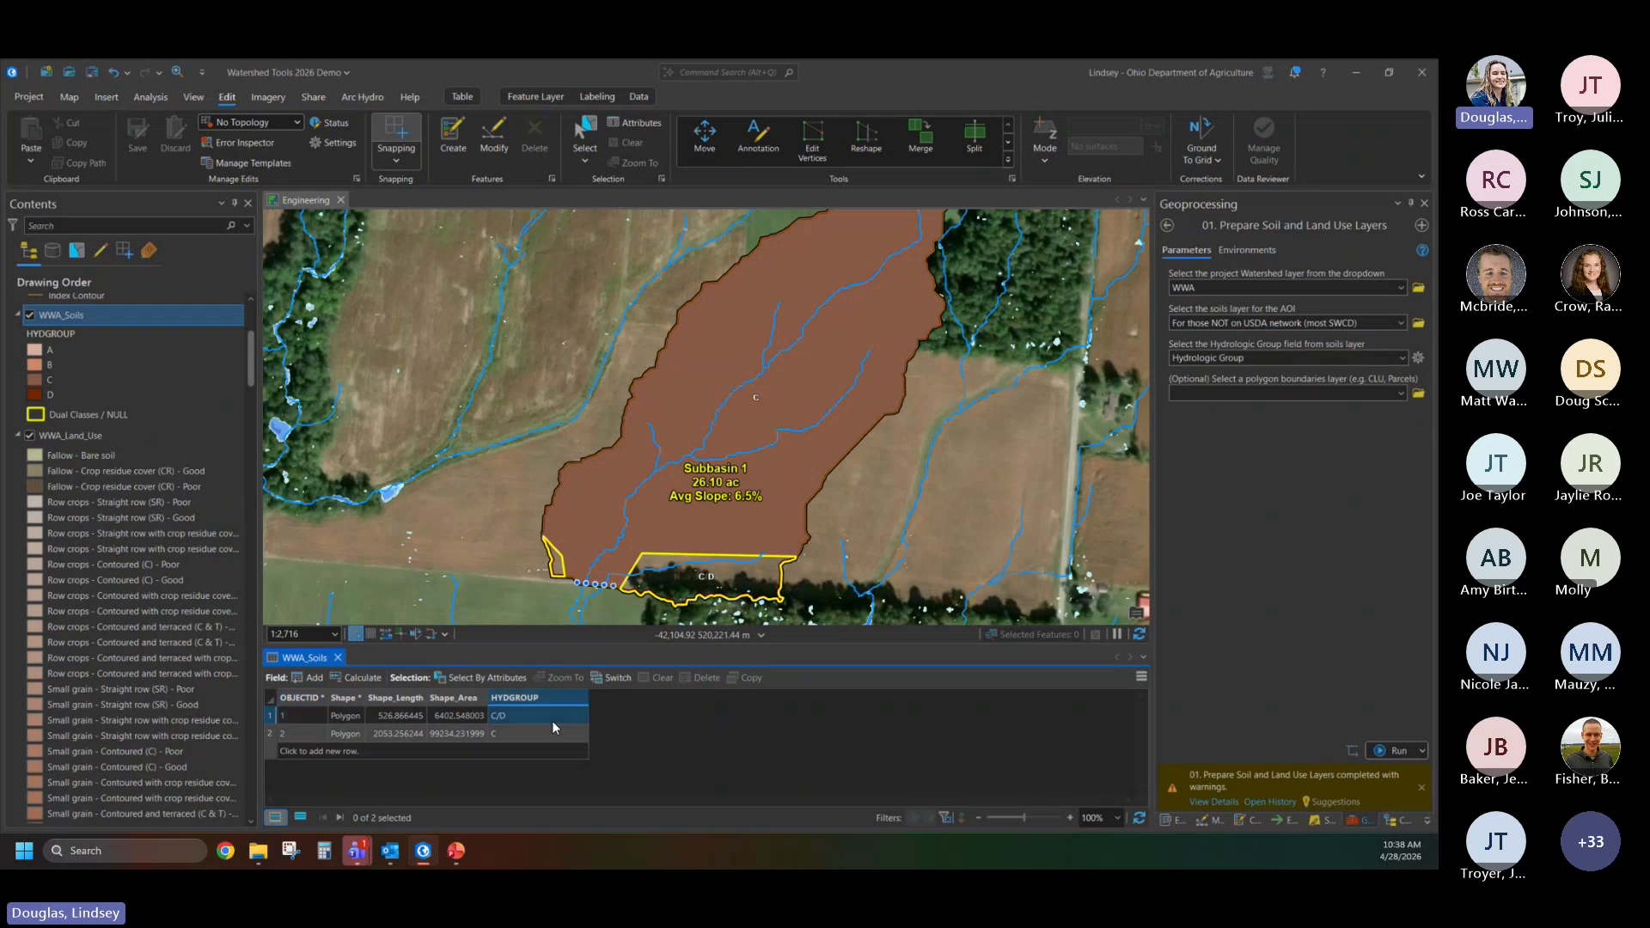
type("D")
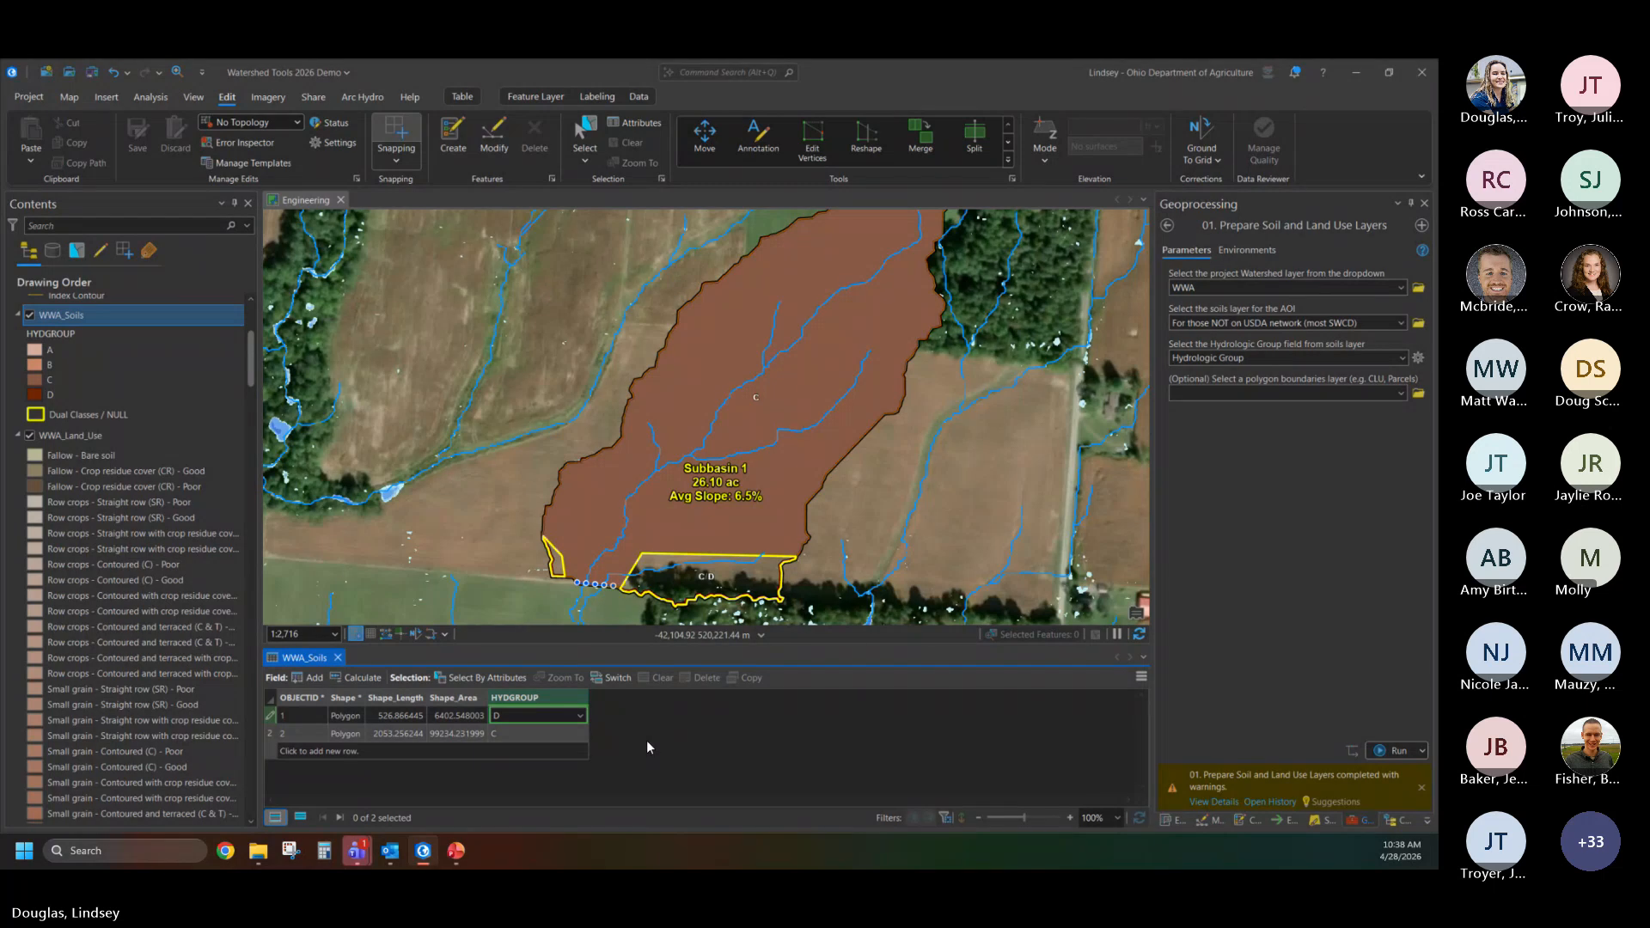
left_click(557, 734)
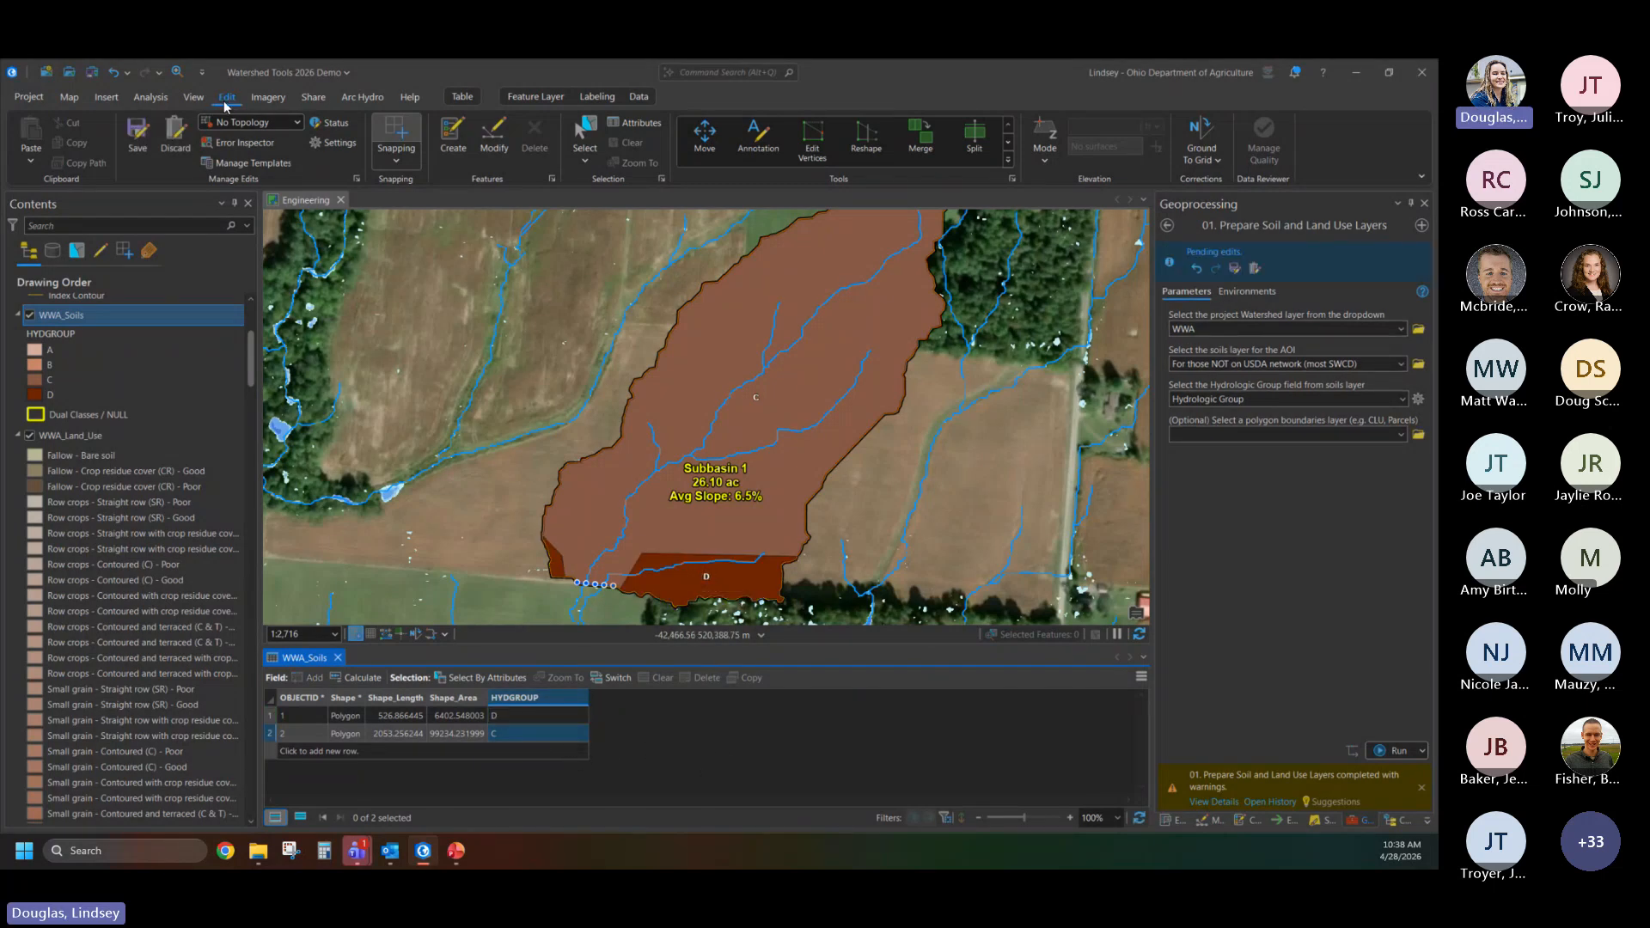
left_click(137, 141)
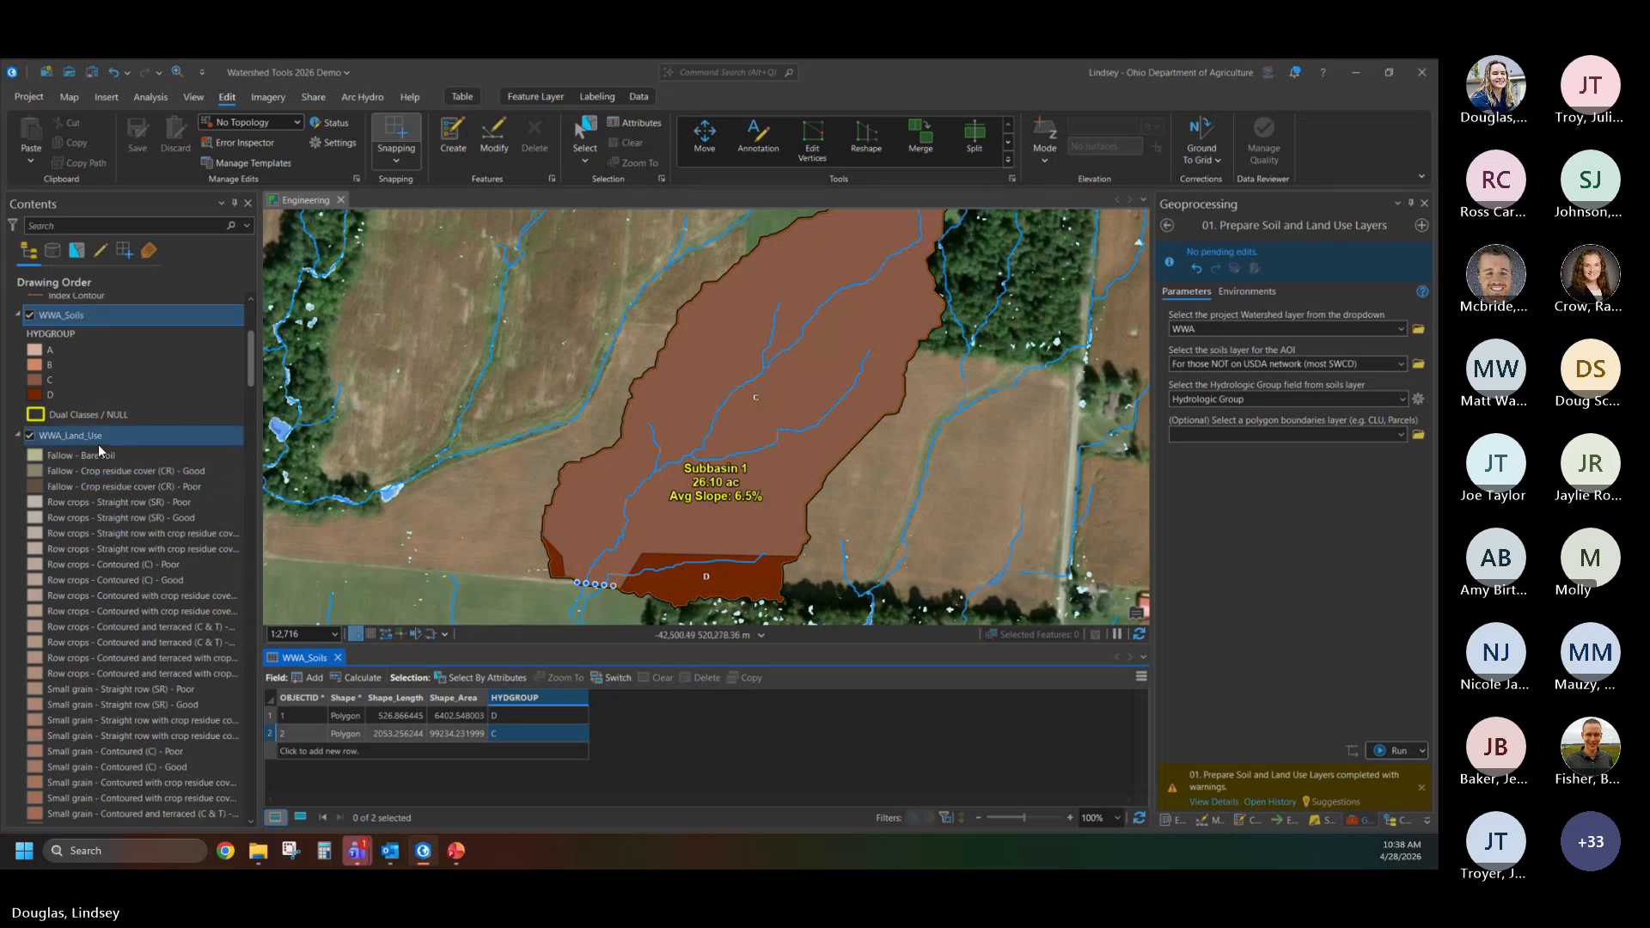
- Open the attribute table of the WWA_Land_Use layer
right_click(65, 315)
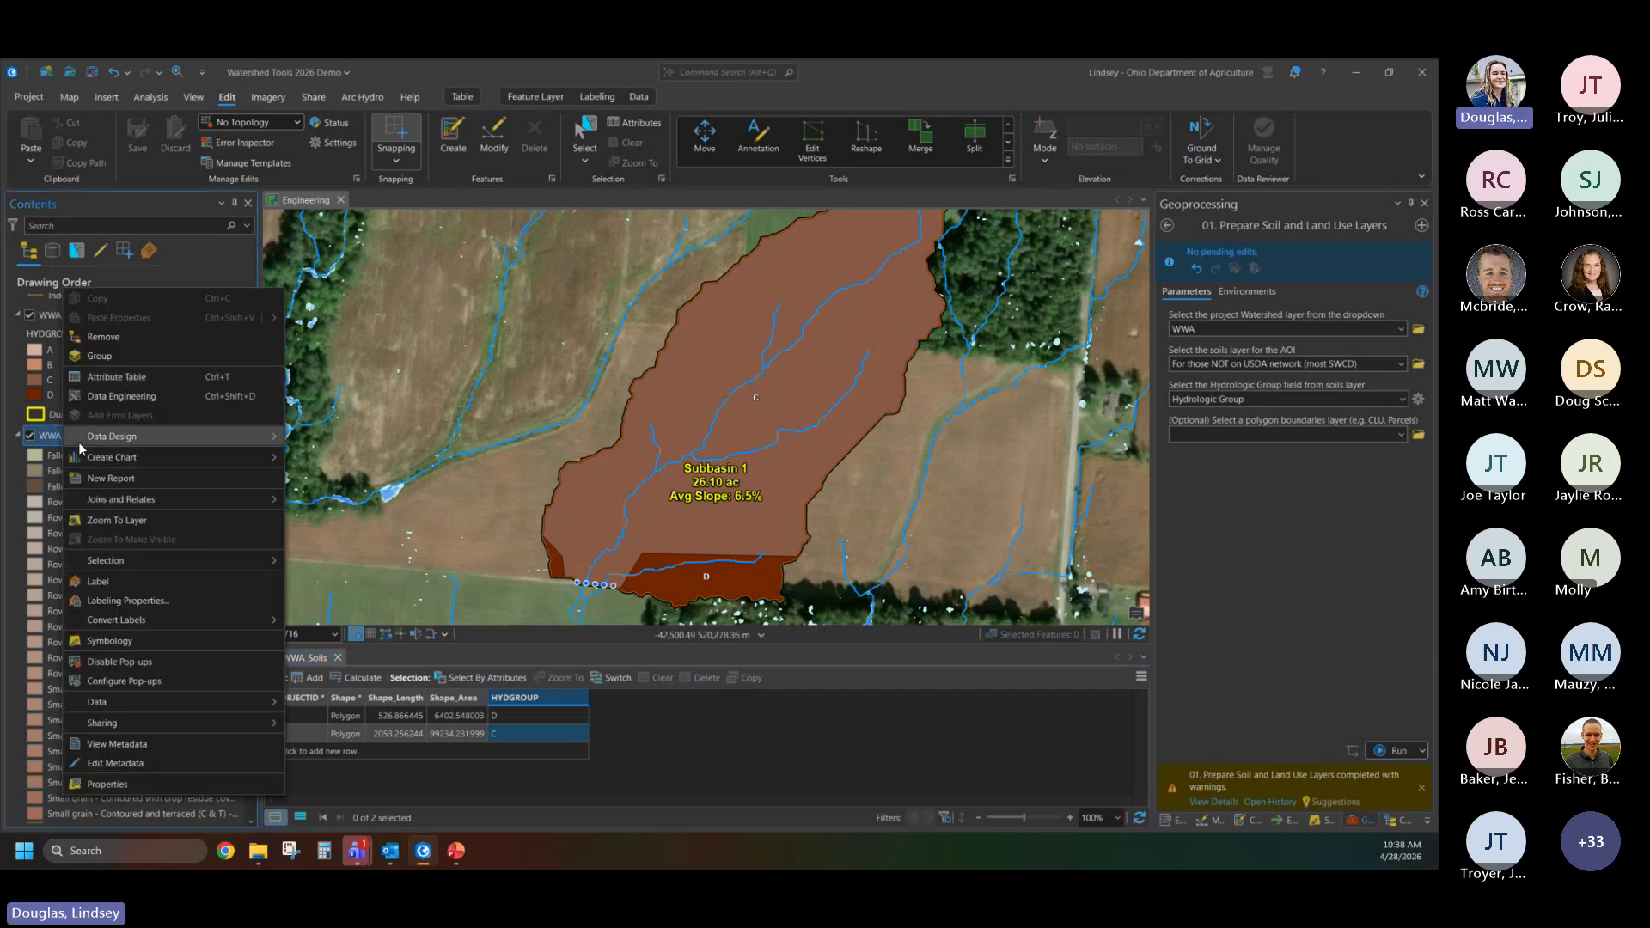
left_click(131, 378)
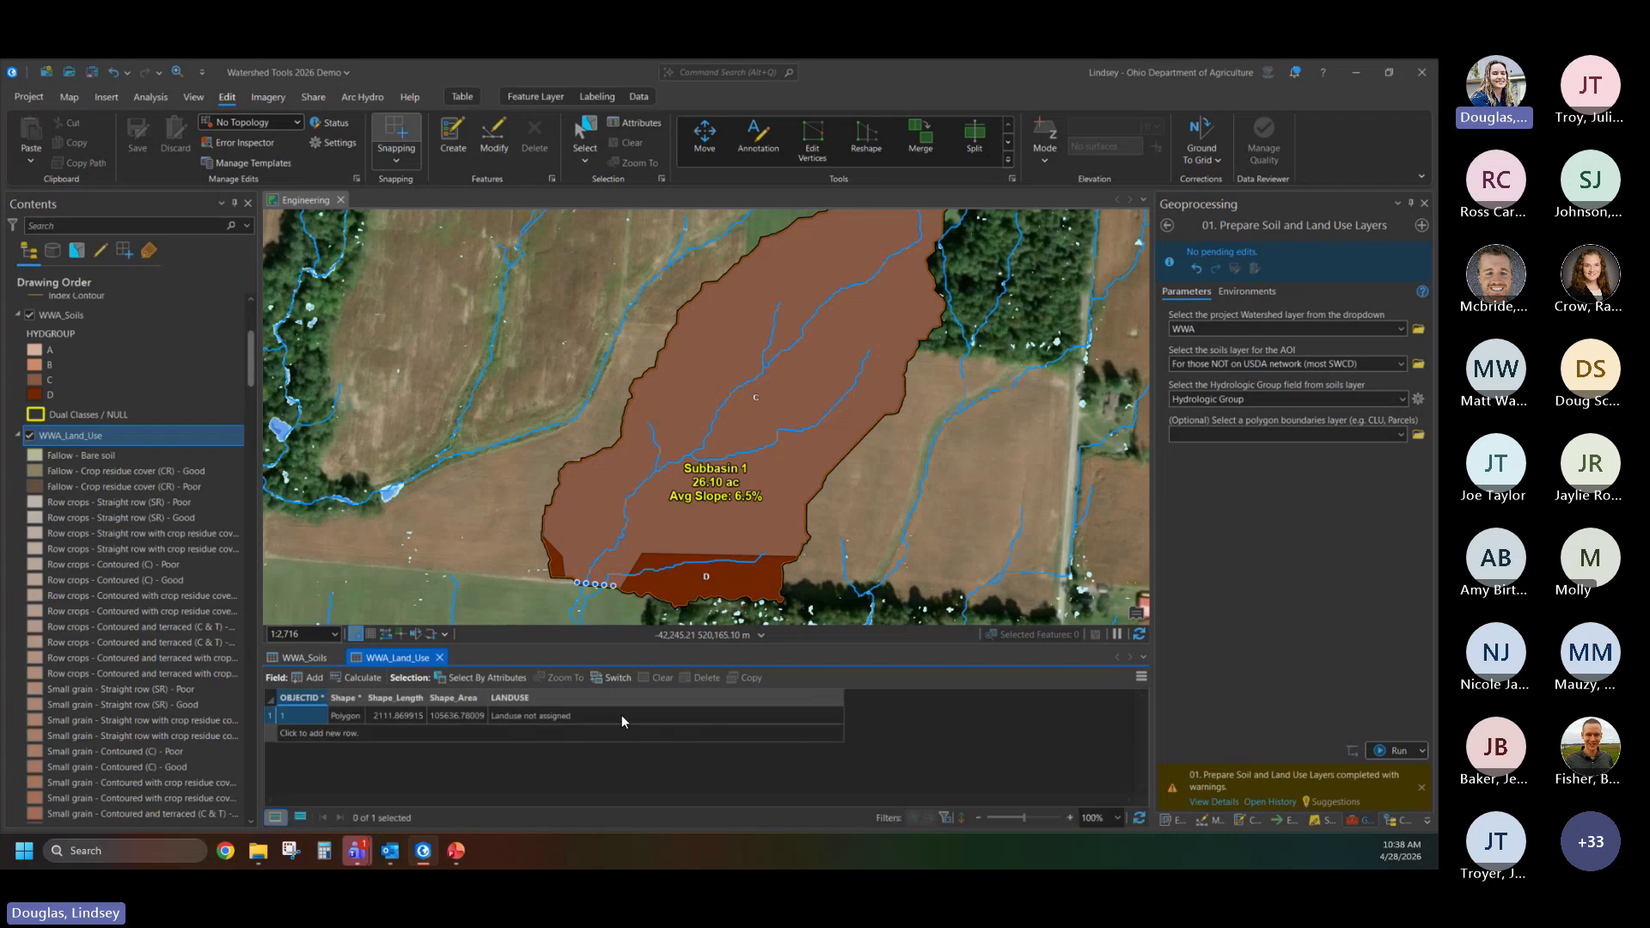
scroll(803, 443, "down", 2)
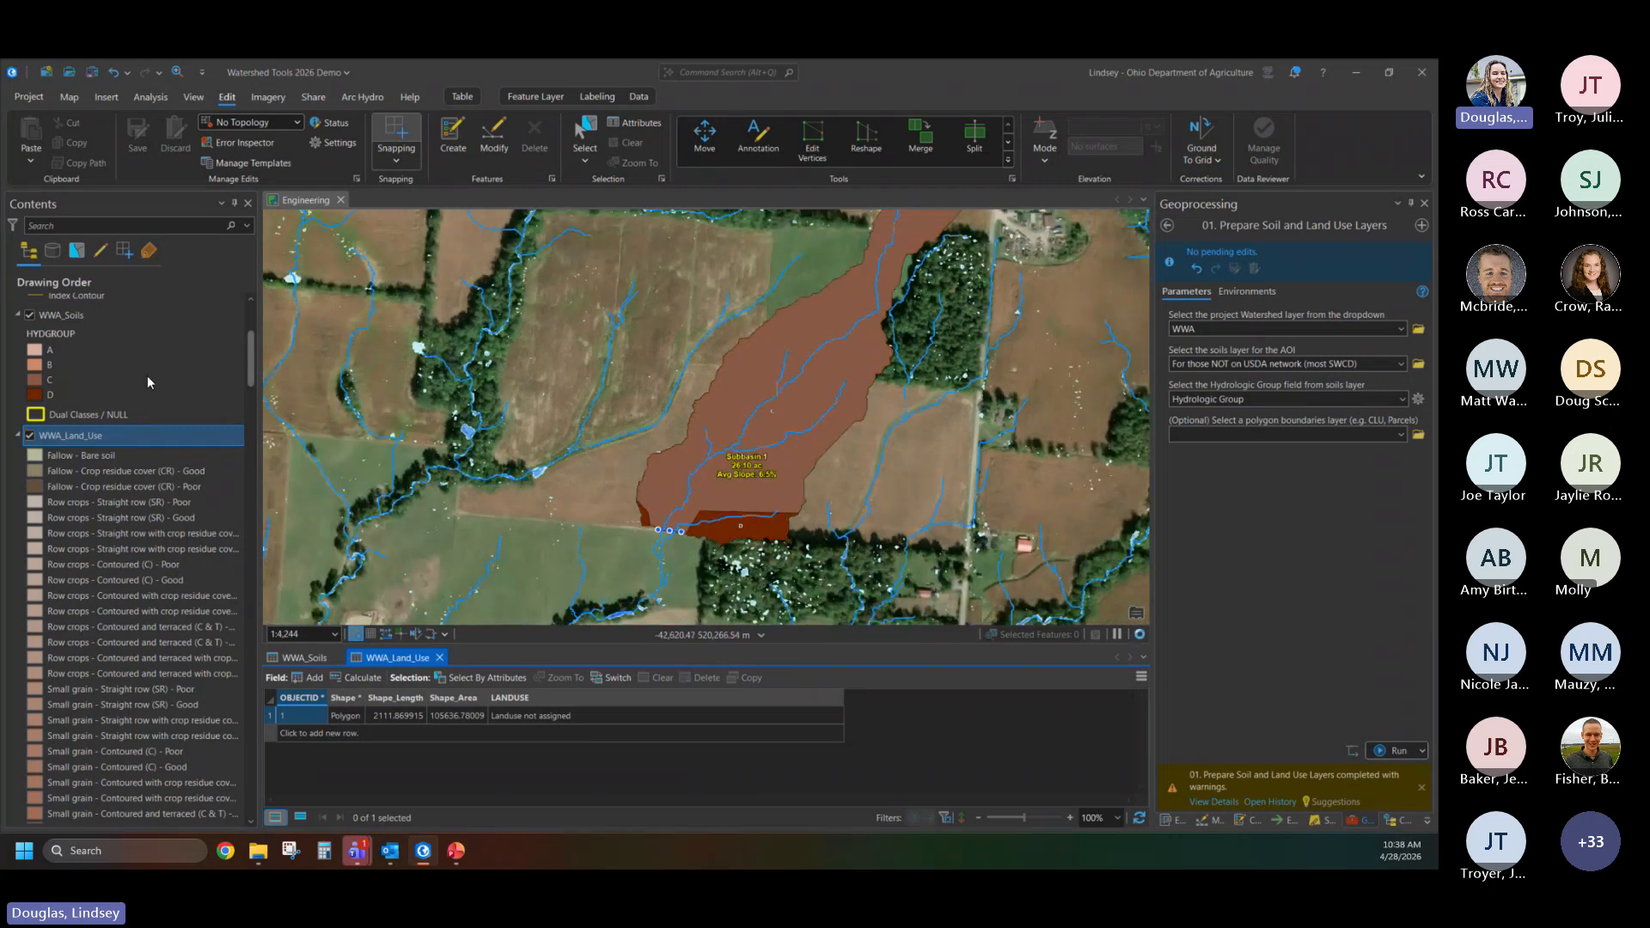
- Hide the WWA_Soils layer and collapse the legends of WWA_Soils and WWA_Land_Use
left_click(29, 315)
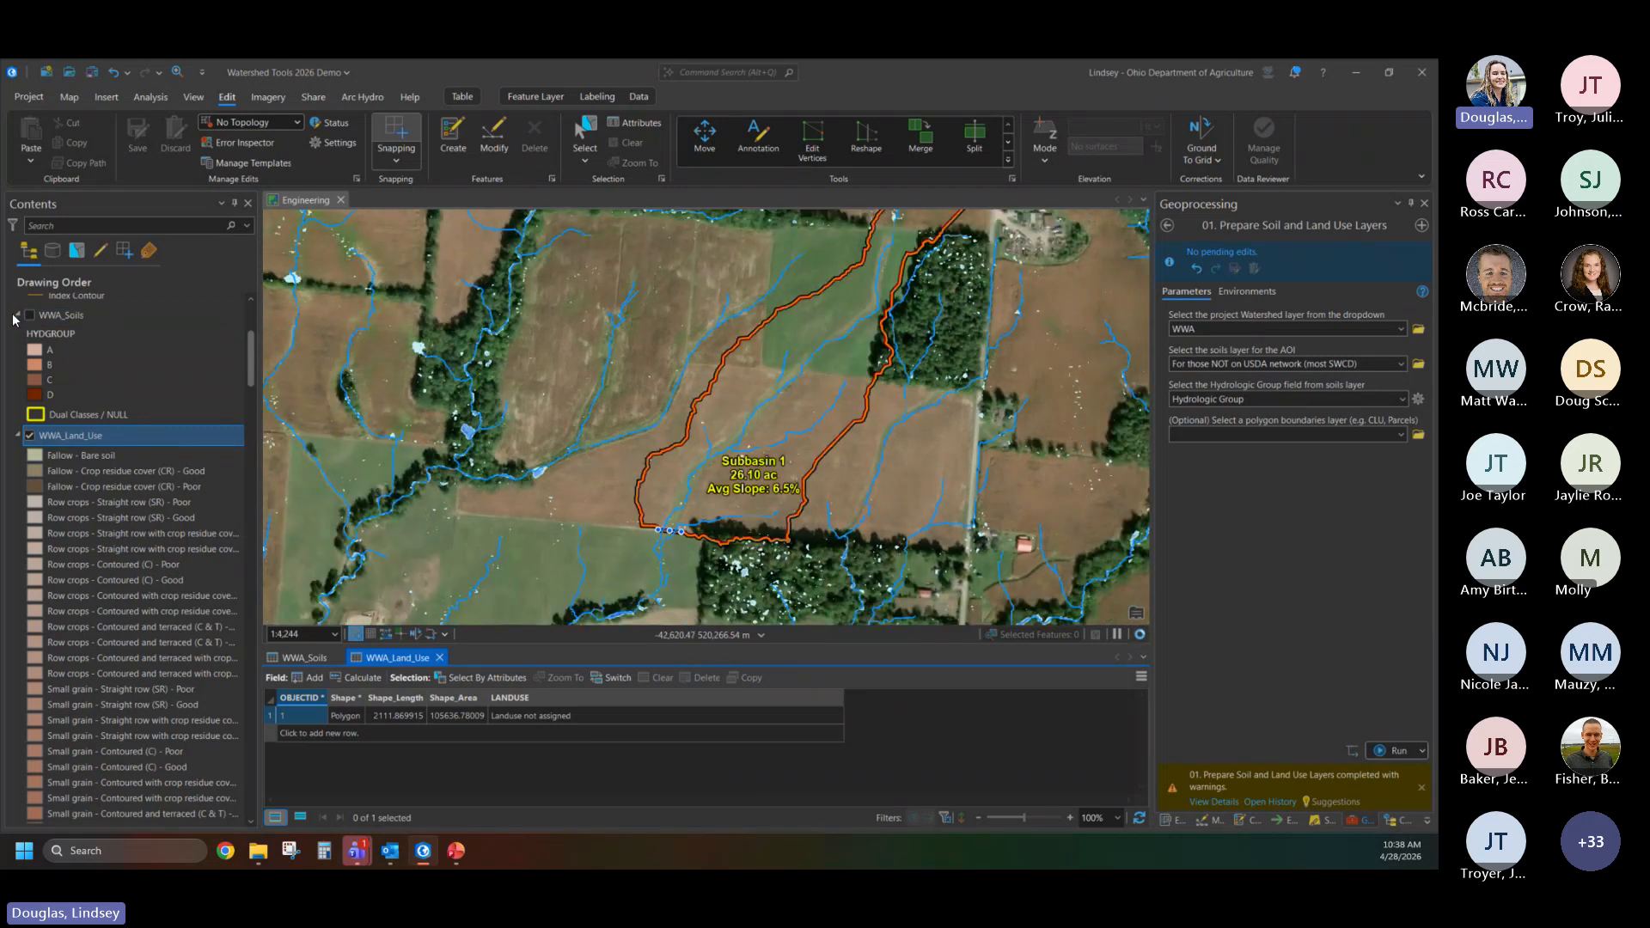
left_click(20, 317)
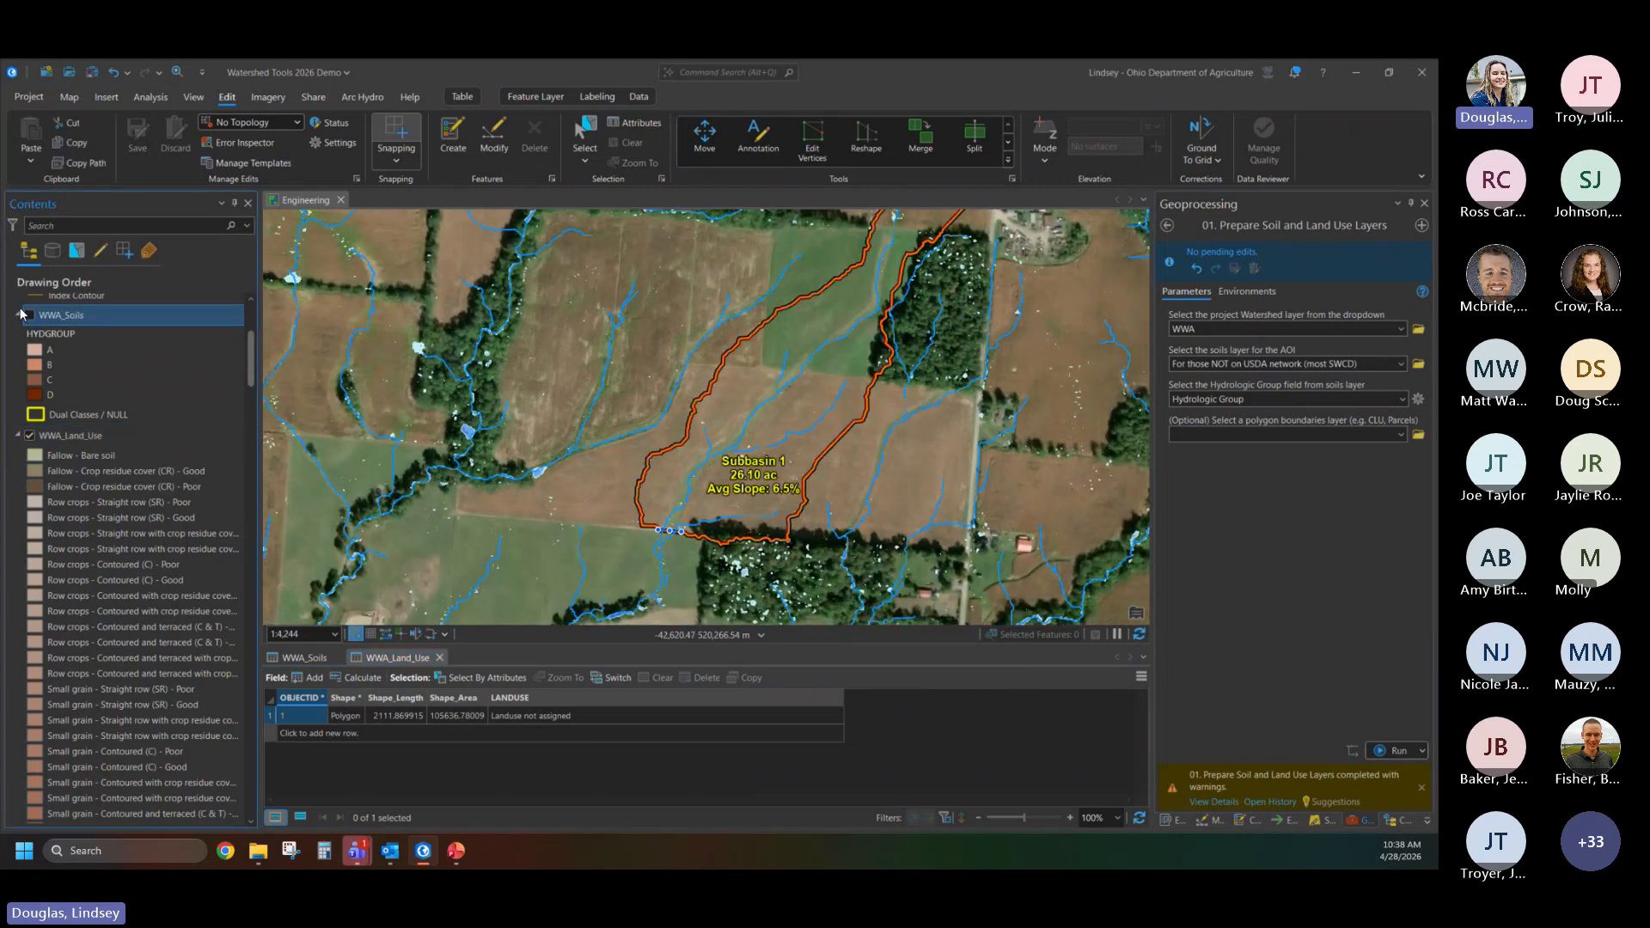
left_click(18, 316)
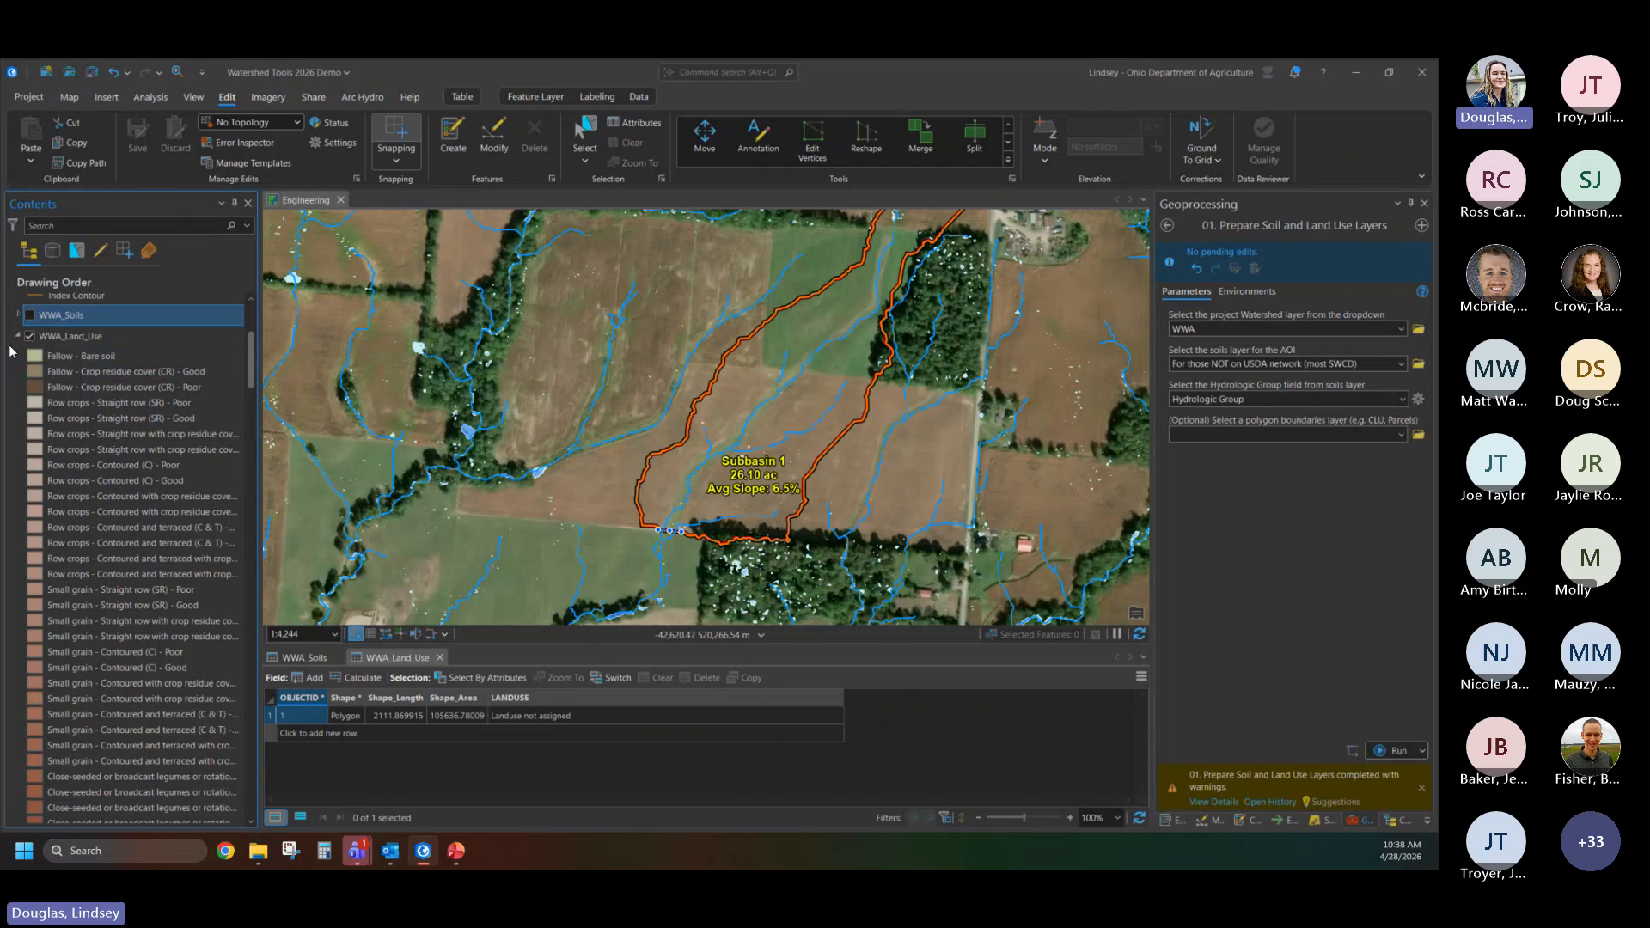
left_click(18, 336)
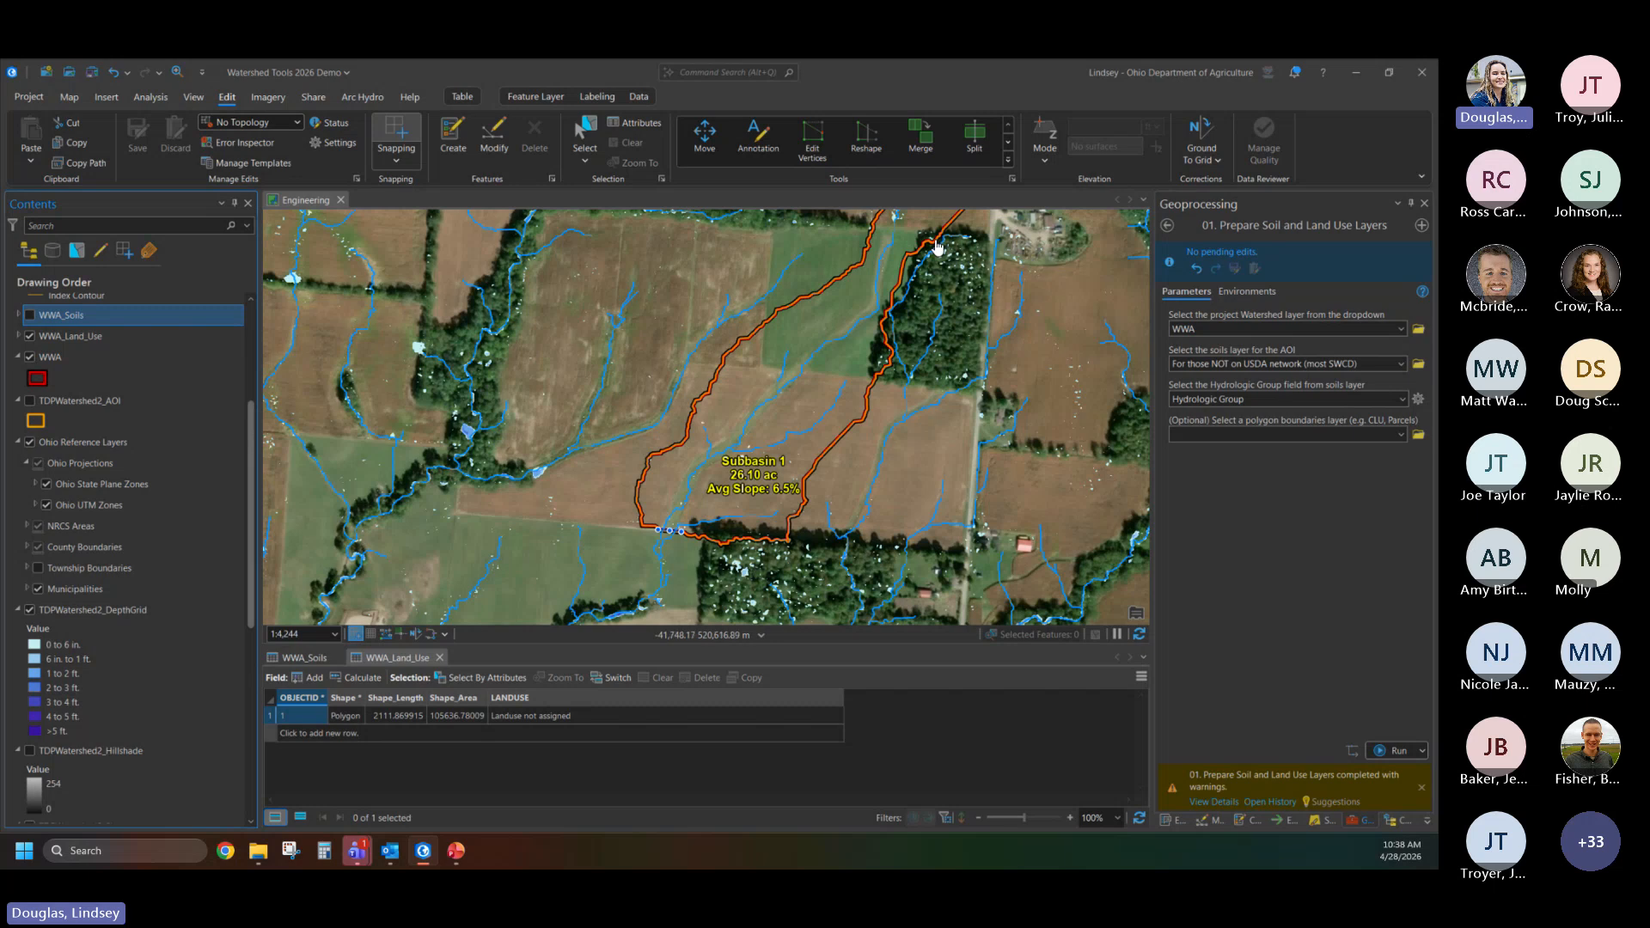
- Start the Split tool and select all features of the WWA_Land_Use layer as its target
left_click_drag(843, 417, 782, 475)
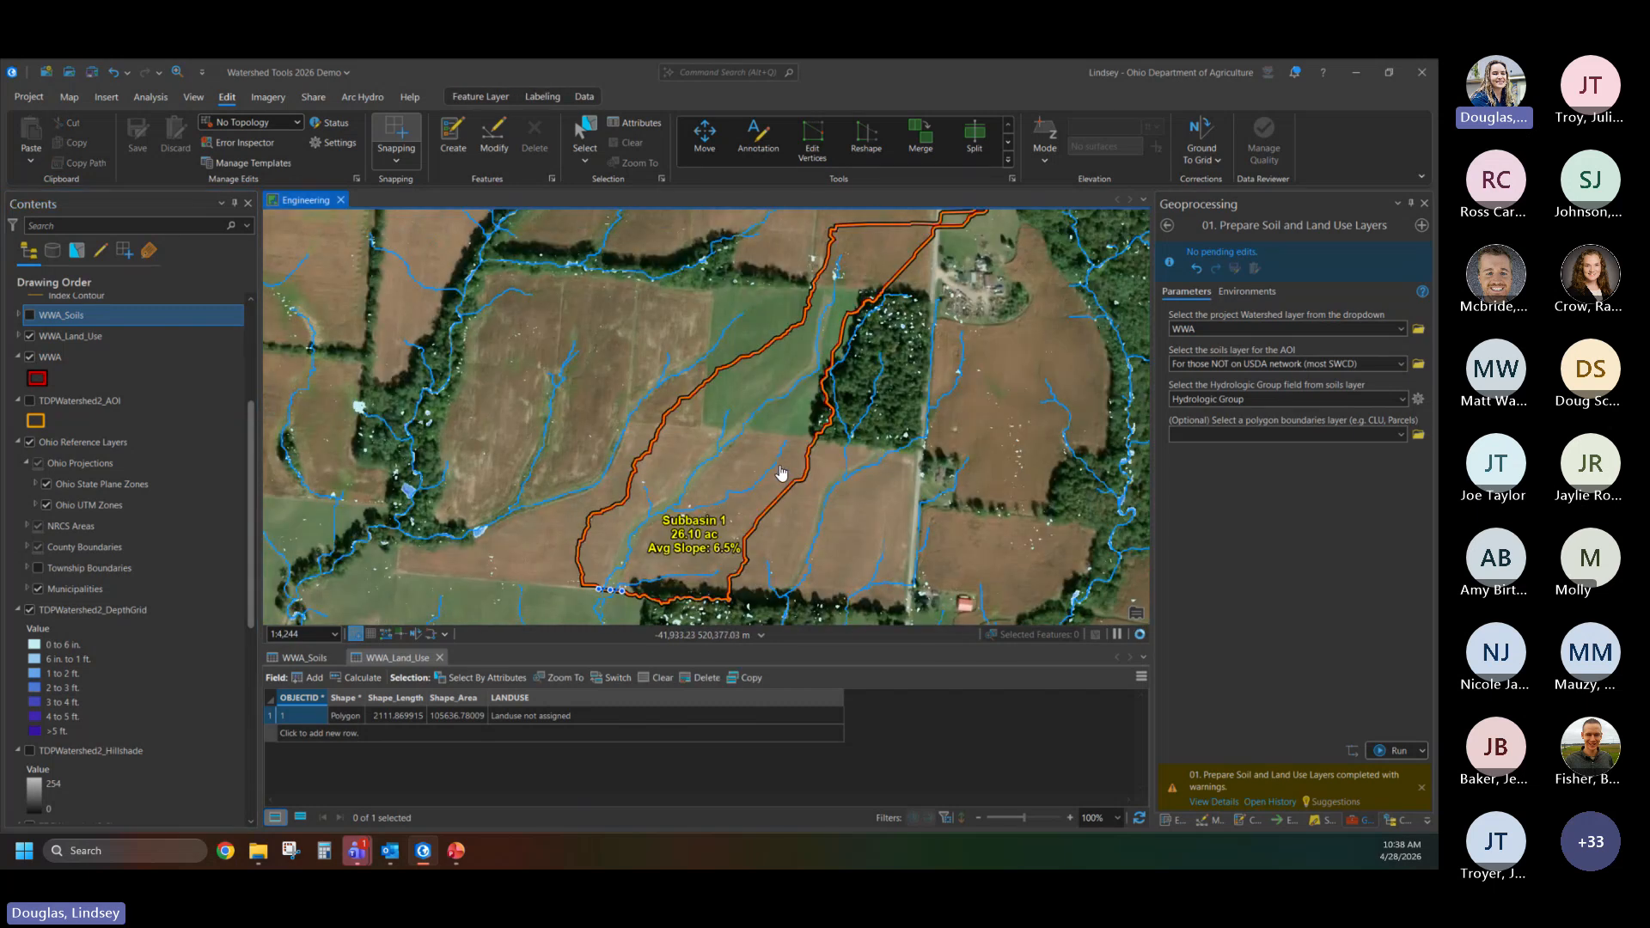
scroll(782, 475, "down", 2)
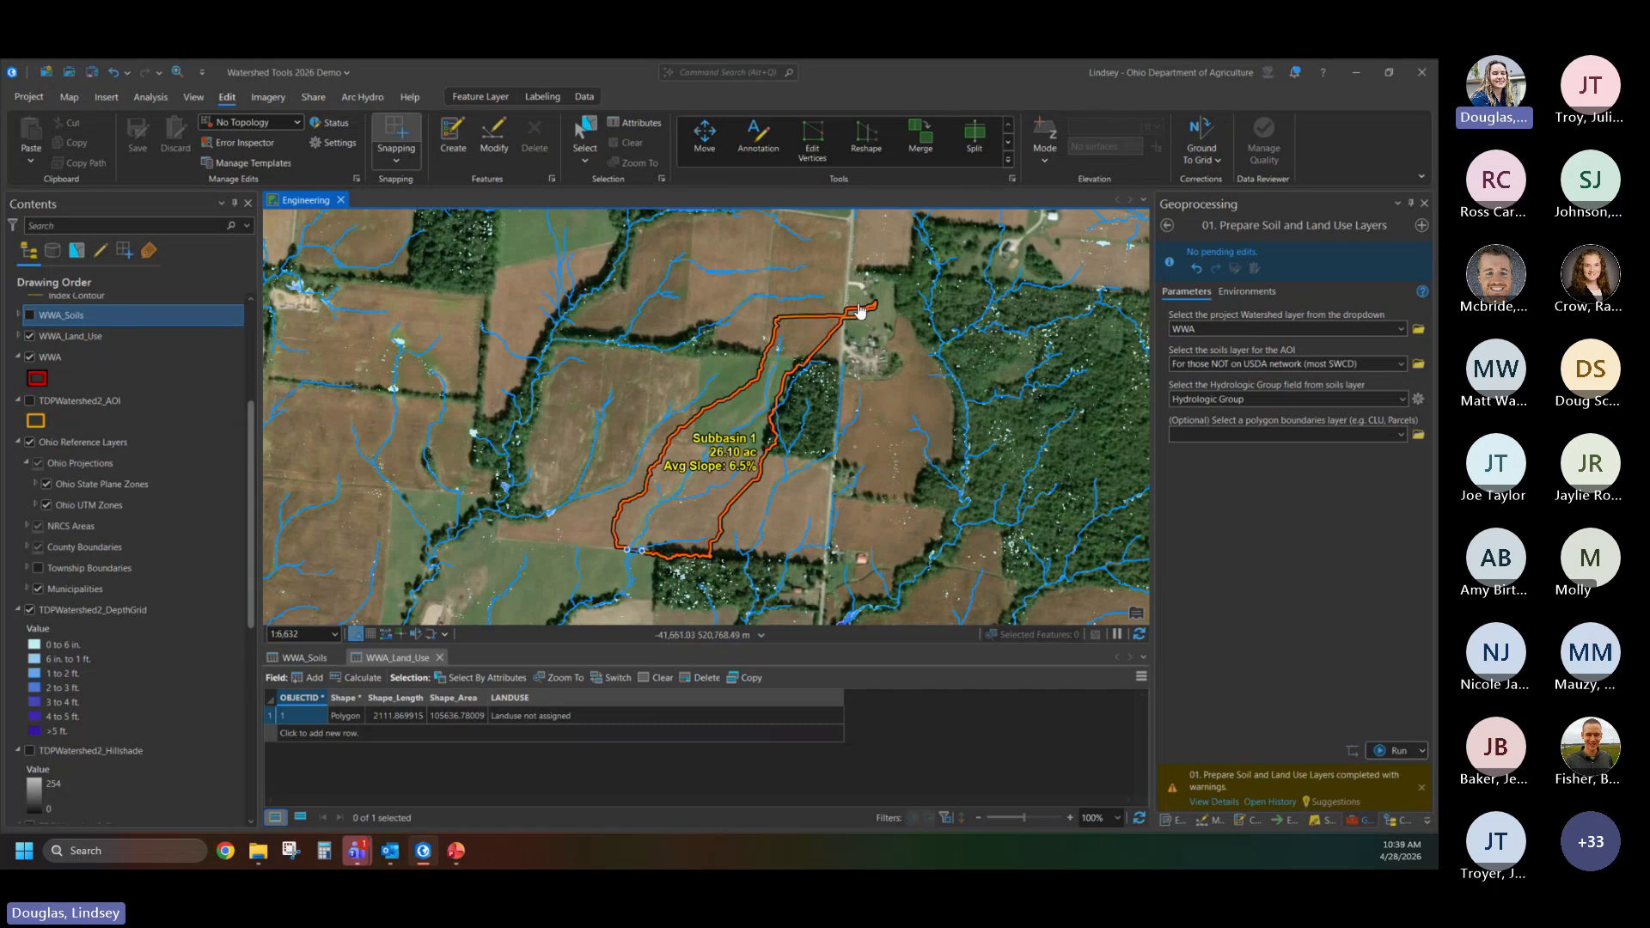
scroll(857, 325, "up", 1)
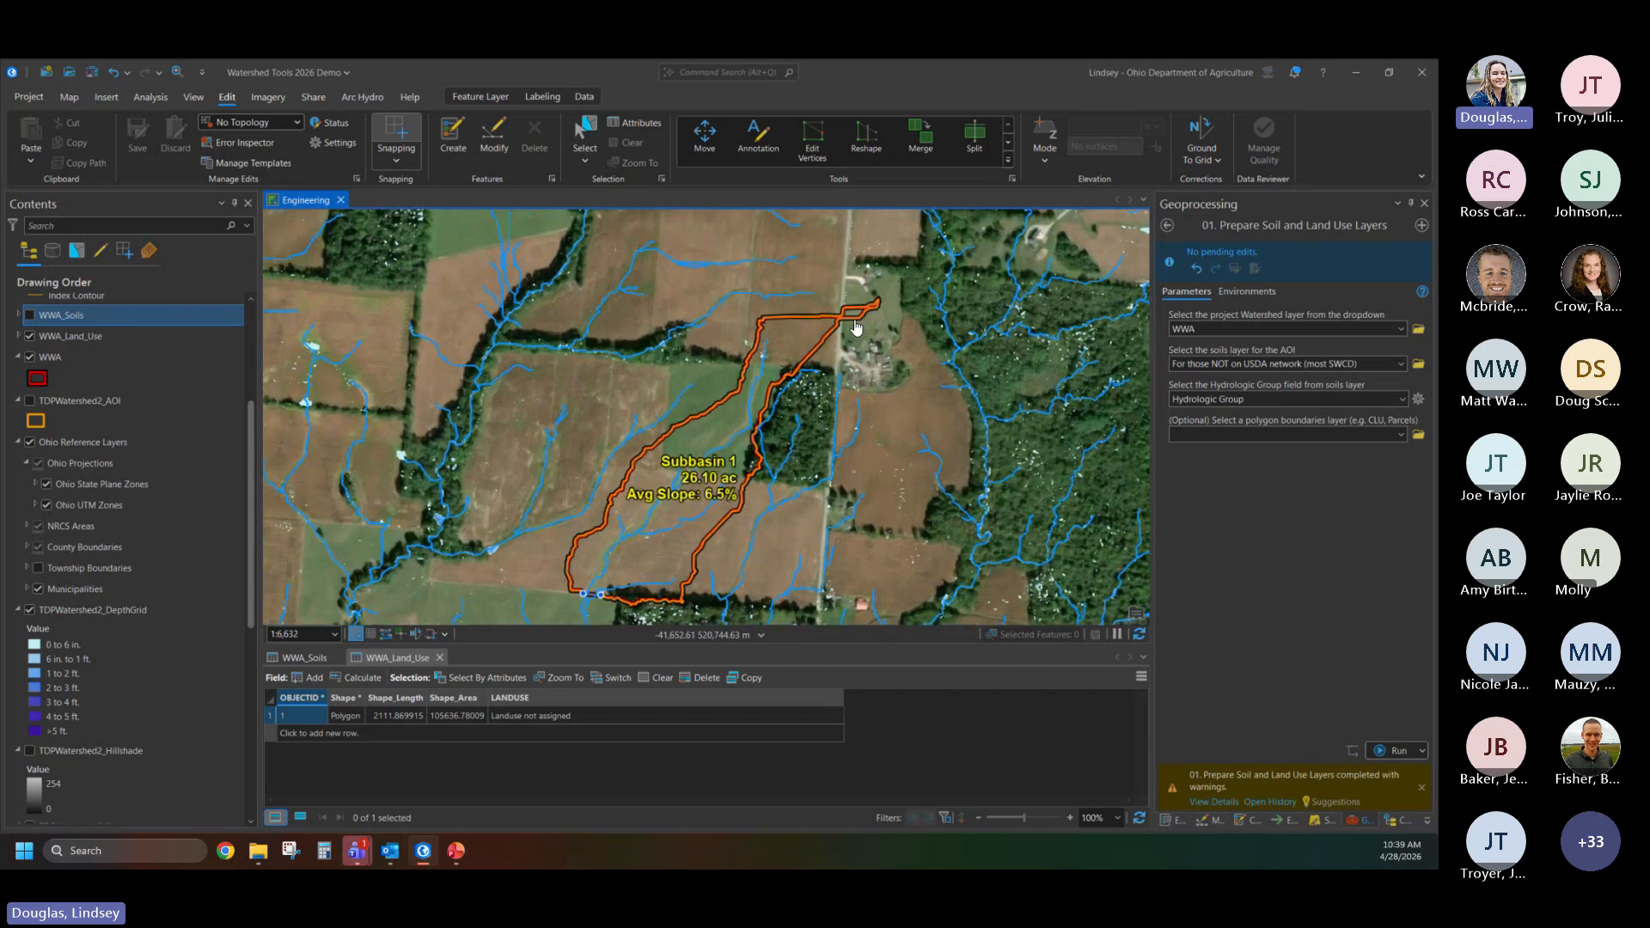
scroll(817, 379, "down", 2)
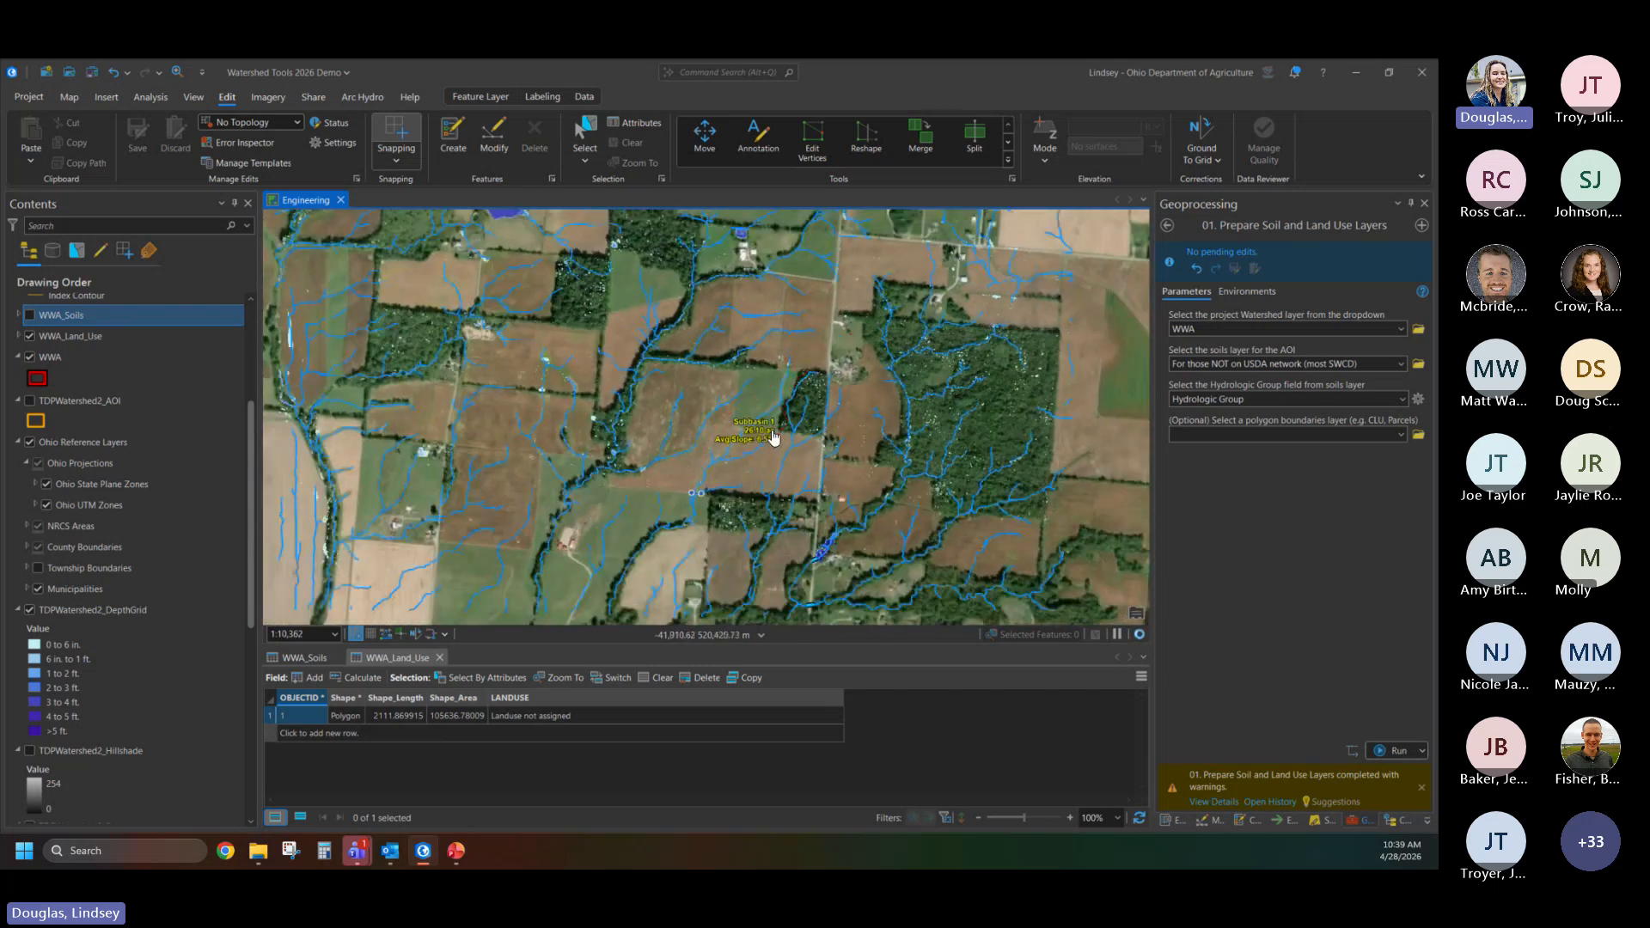
scroll(772, 436, "up", 2)
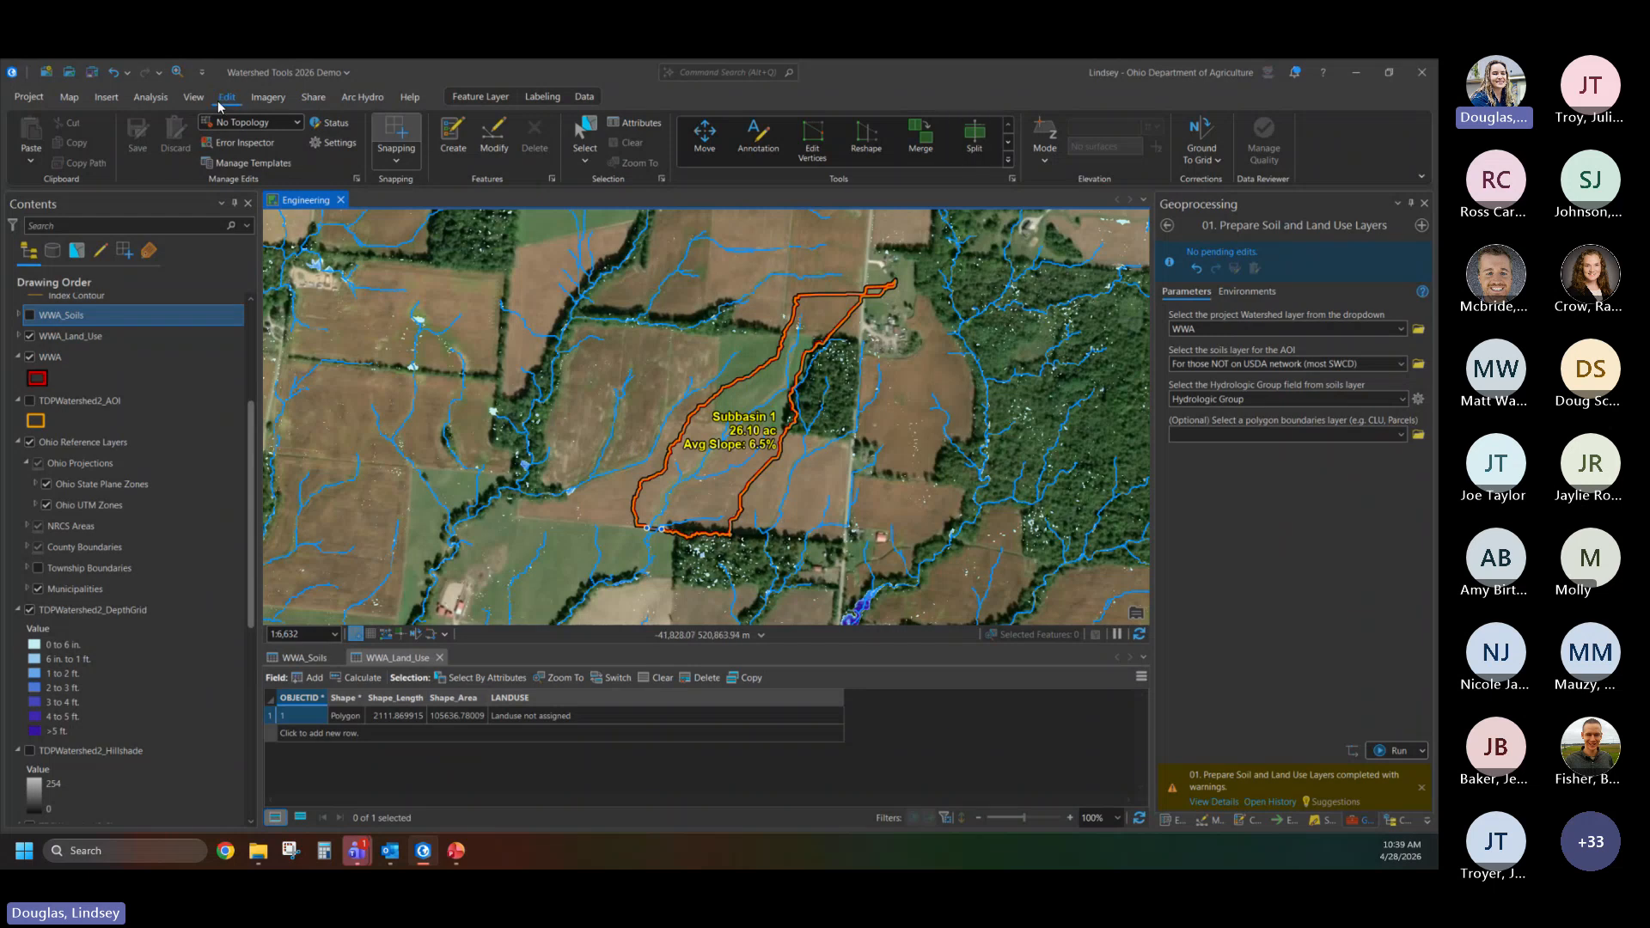
left_click(975, 138)
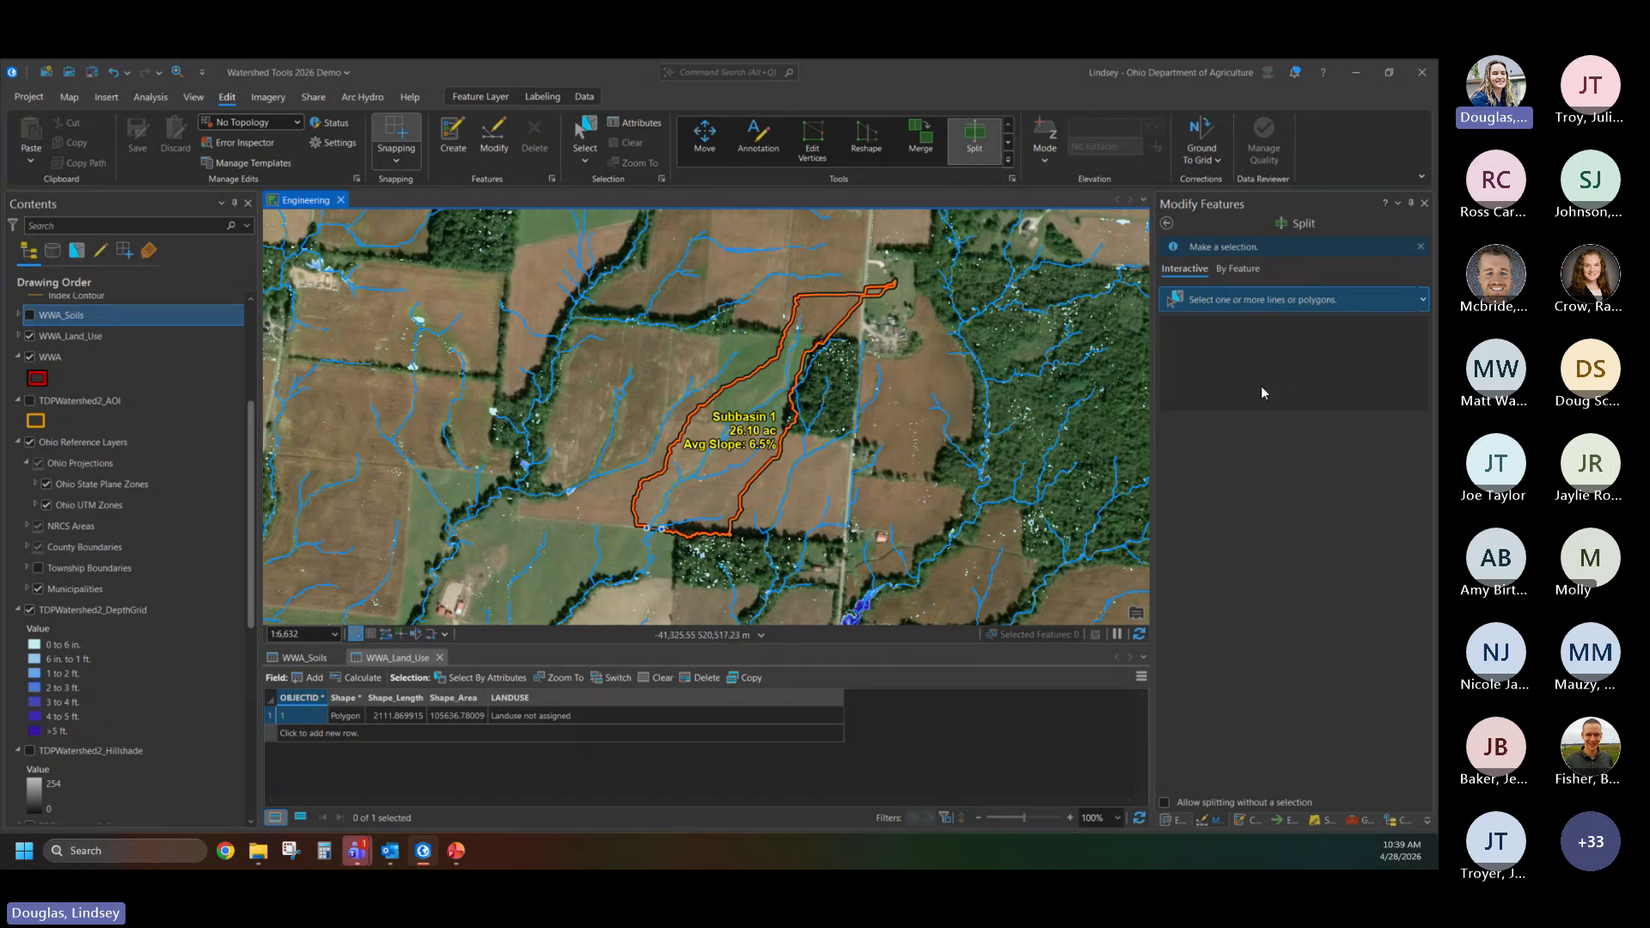
left_click(129, 443, "ctrl")
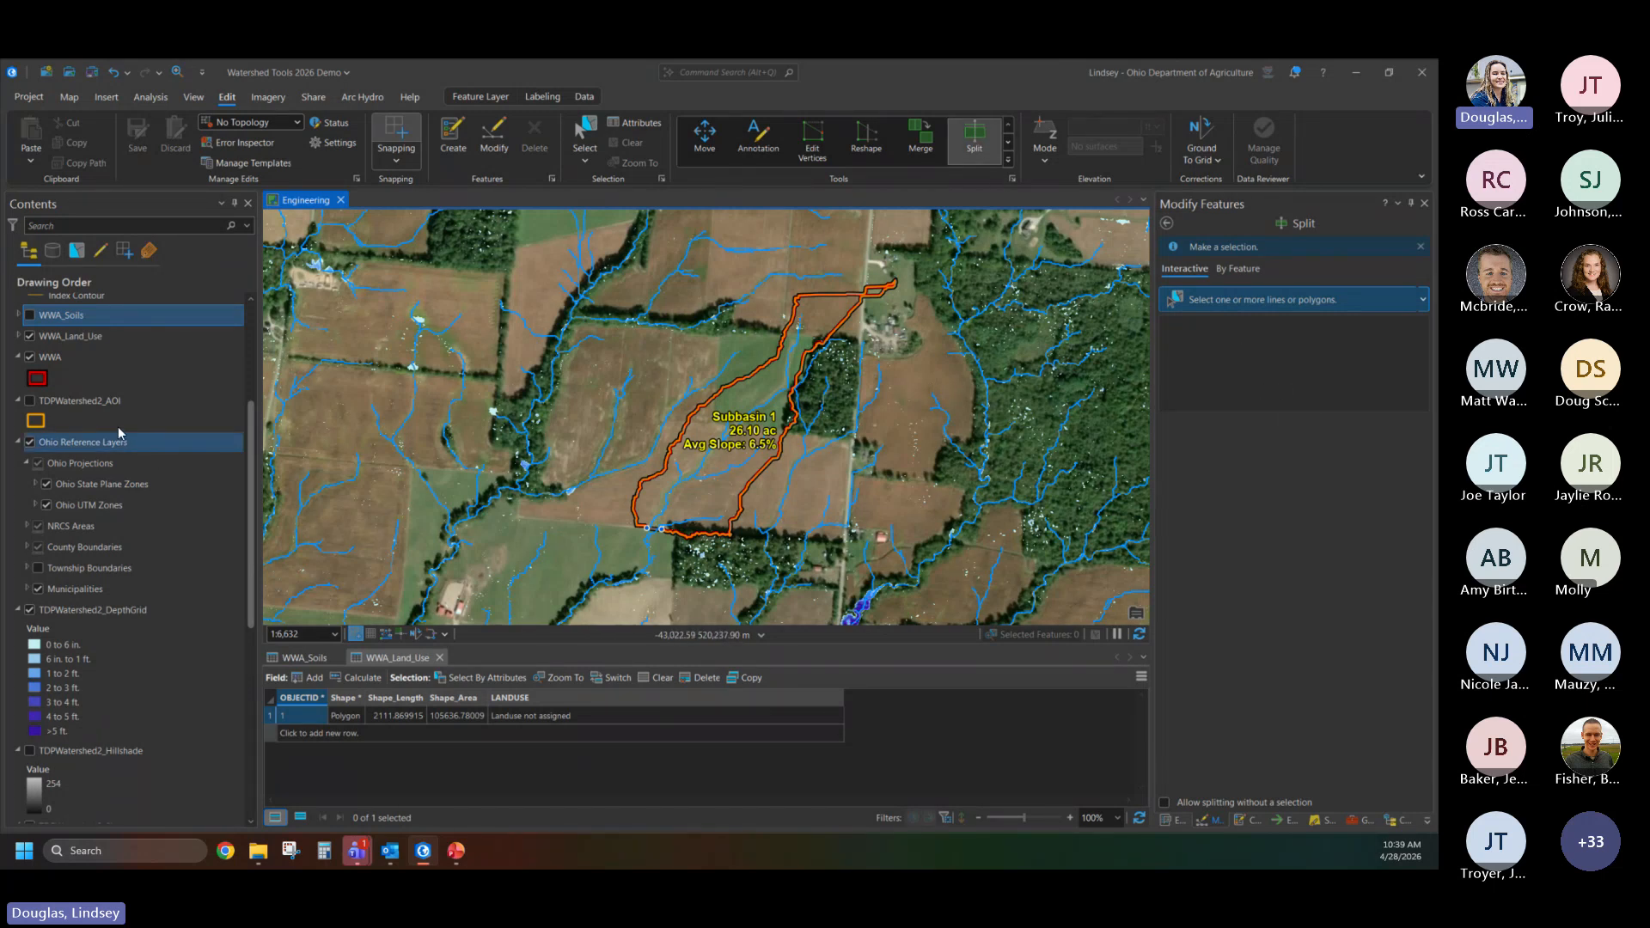
left_click(117, 432, "ctrl")
scroll(69, 367, "up", 1)
left_click(65, 375, "ctrl")
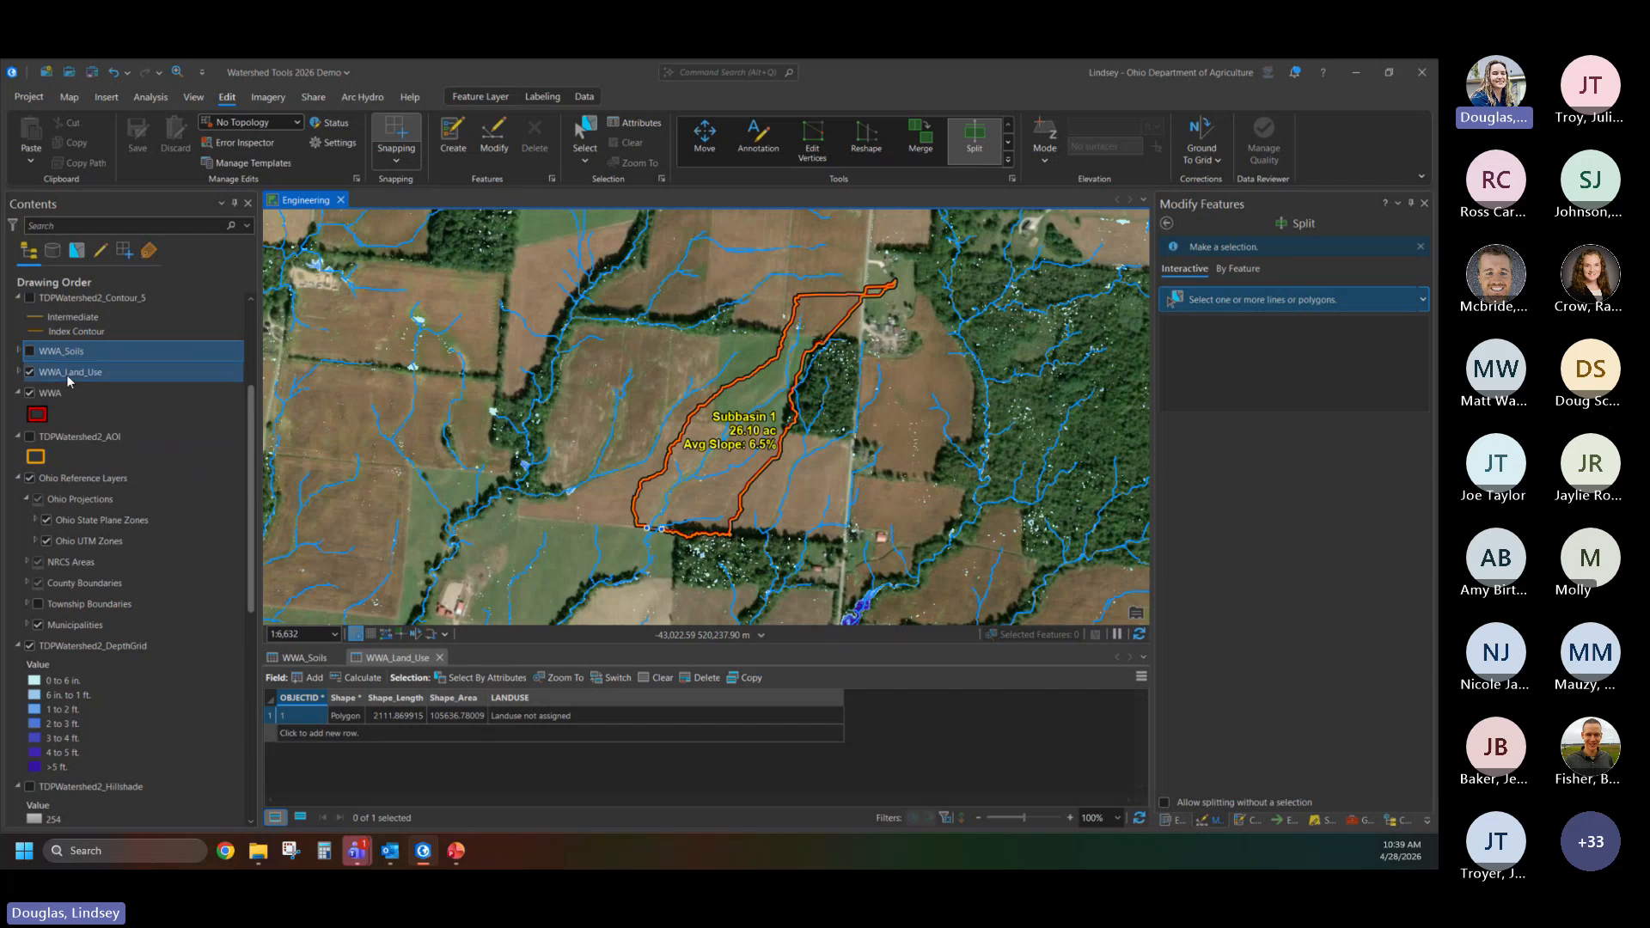
left_click(88, 378)
right_click(74, 376)
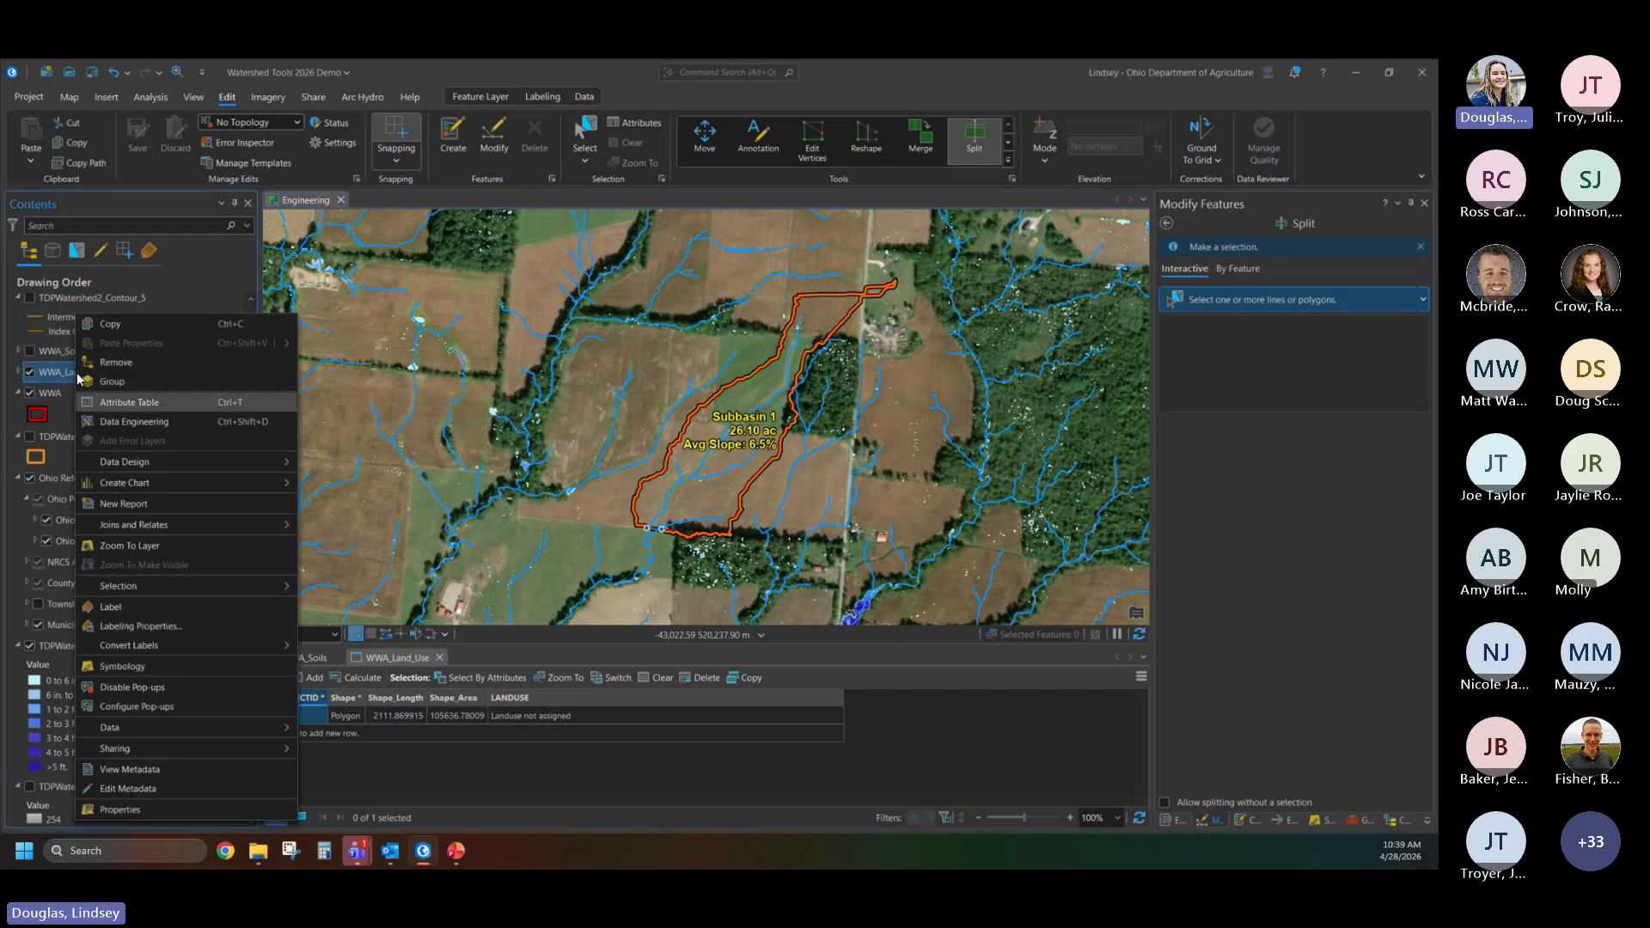
mouse_move(141, 587)
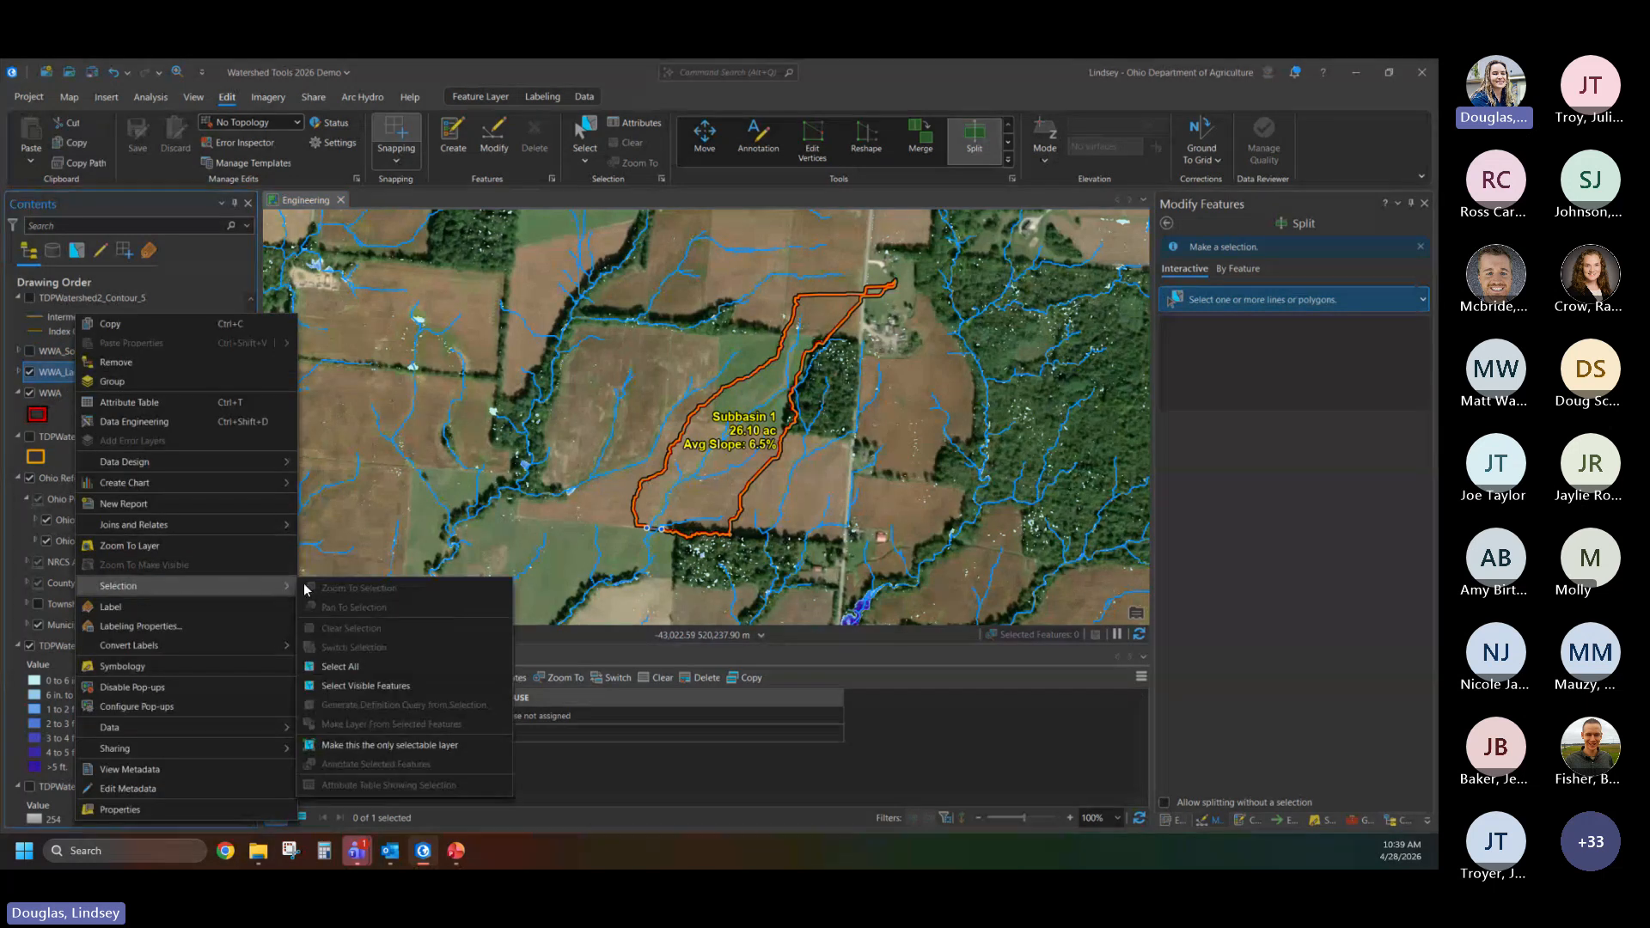
left_click(332, 666)
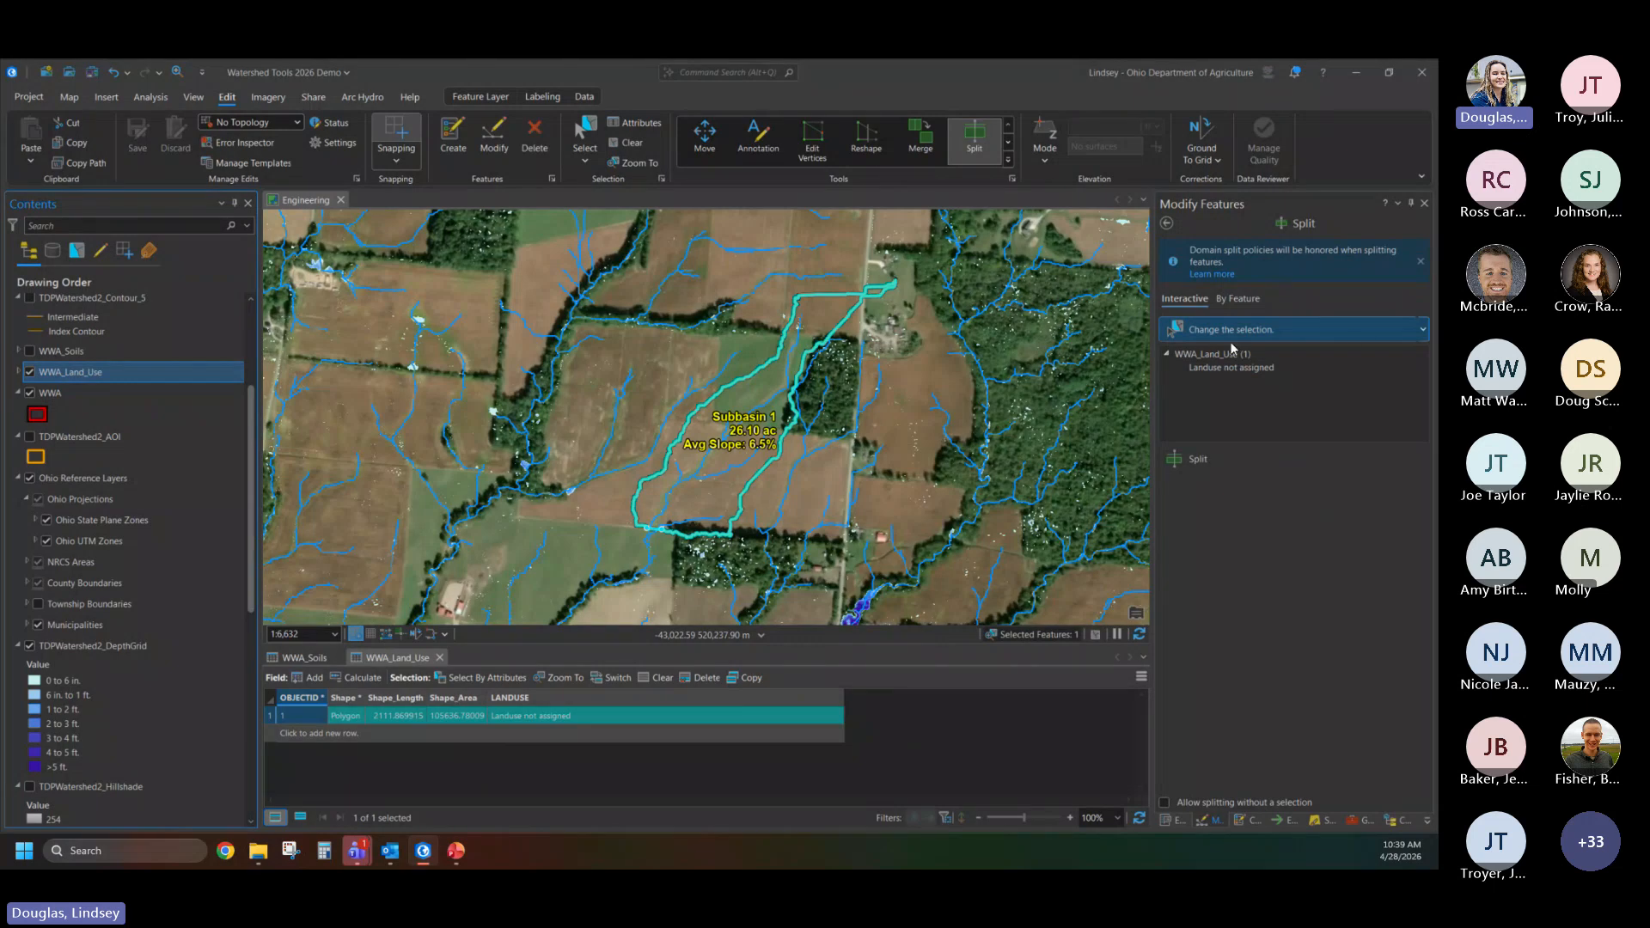
- Split the WWA_Land_Use polygon along the edge of the woods on the watershed's east side
left_click(1205, 461)
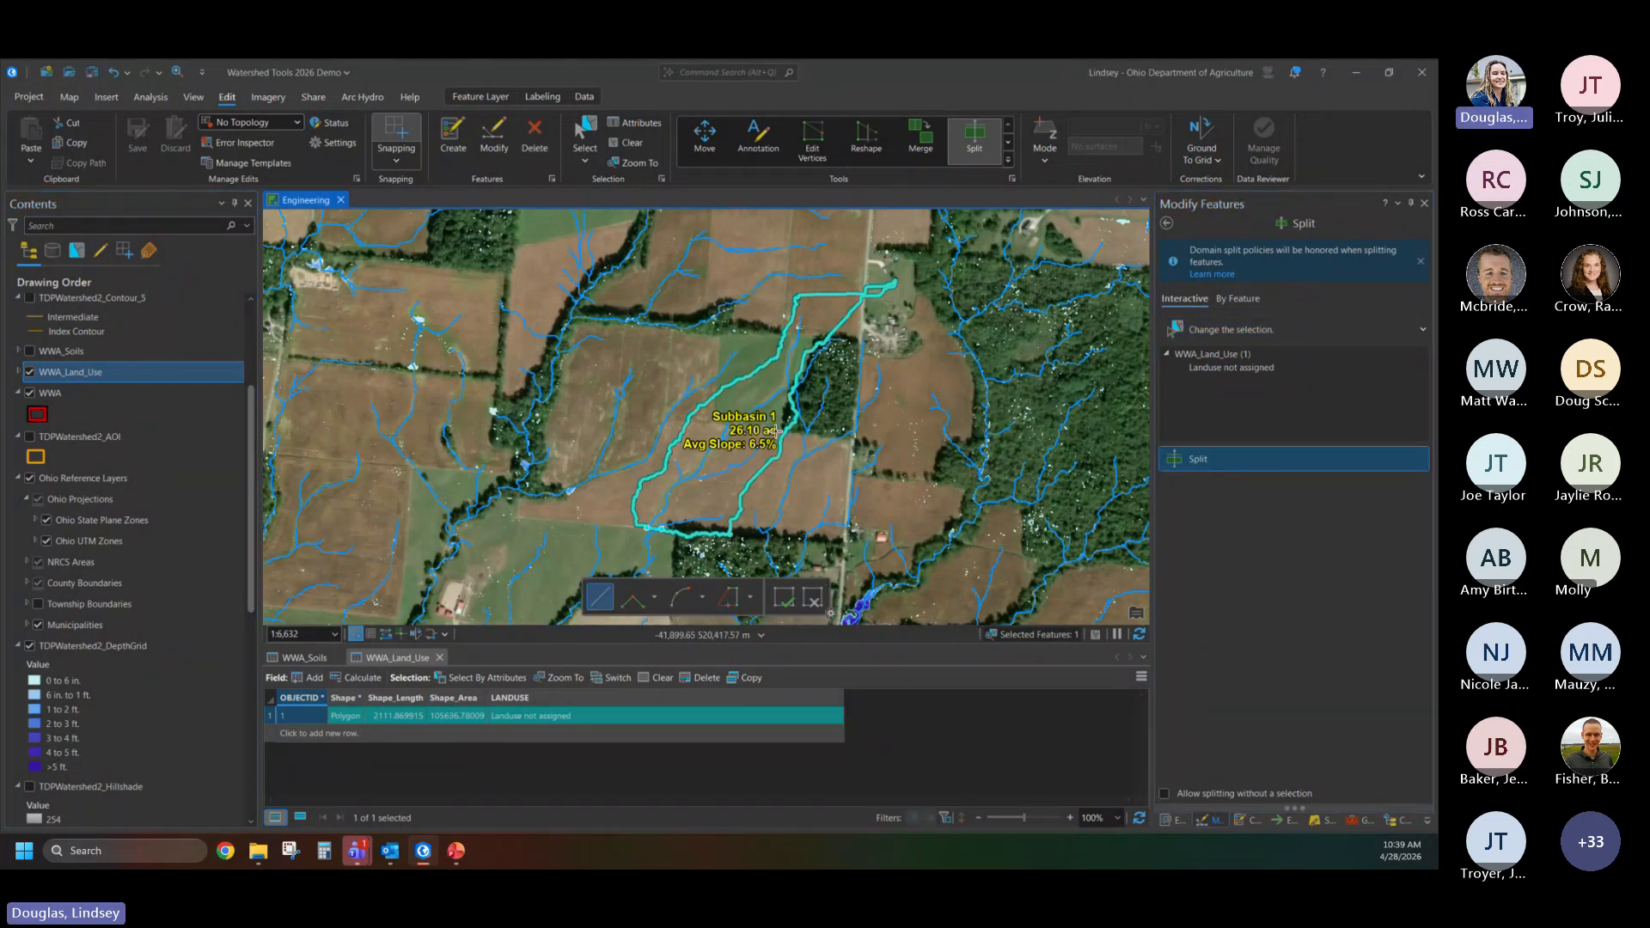
scroll(776, 432, "up", 2)
left_click_drag(849, 285, 712, 382)
scroll(712, 438, "up", 2)
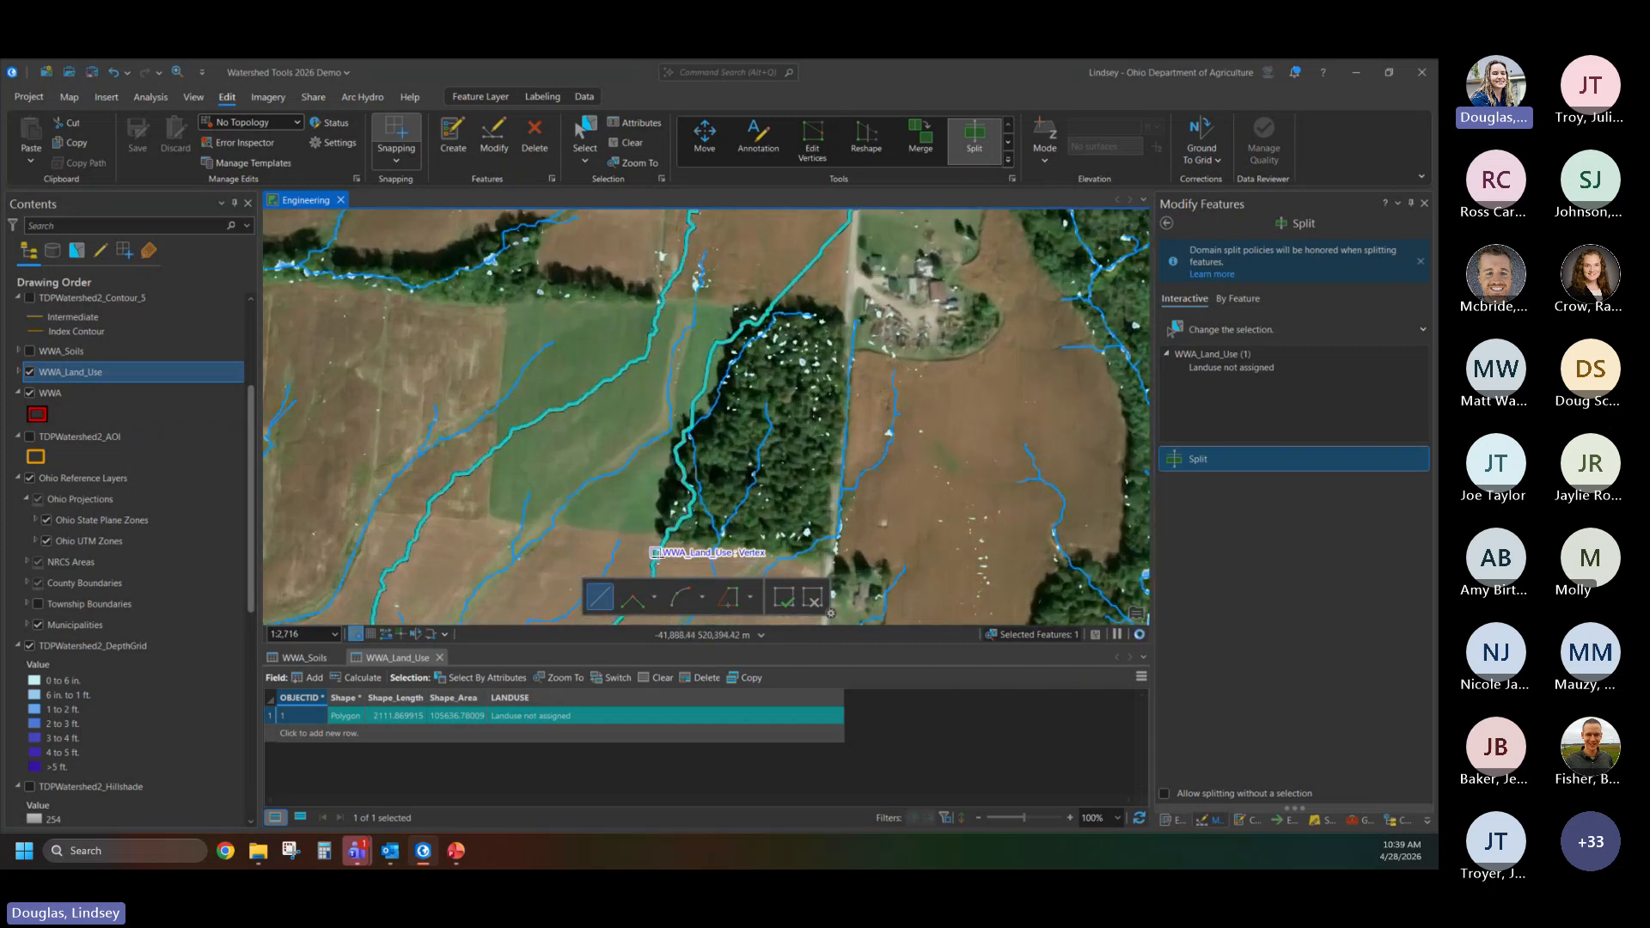
left_click(668, 553)
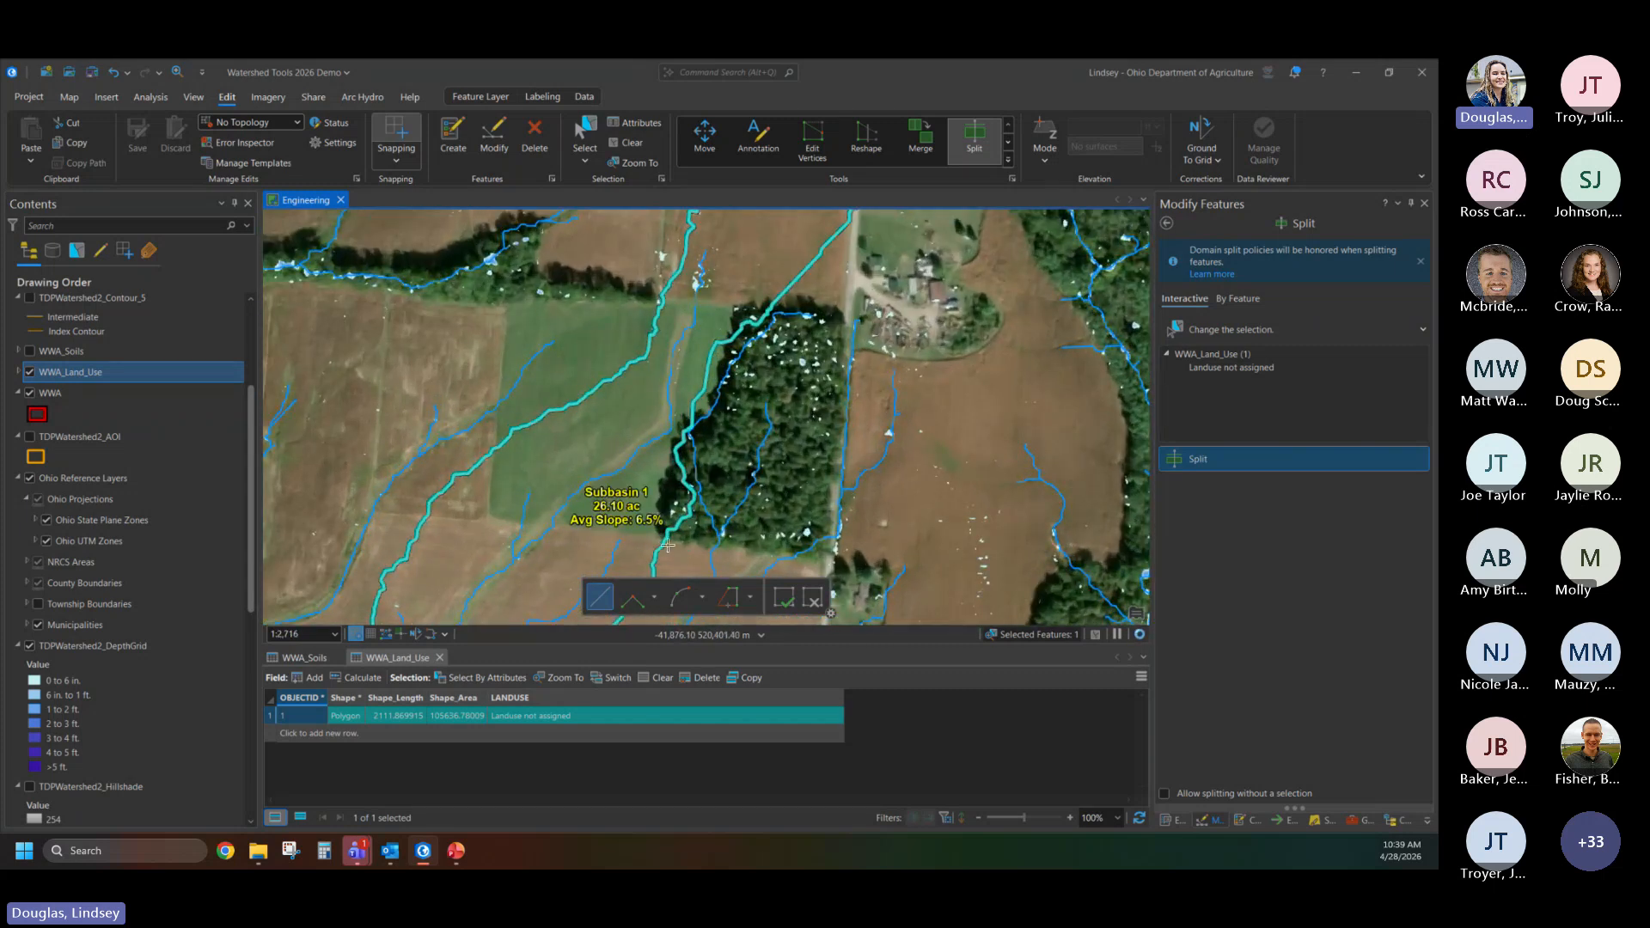
left_click(672, 427)
double_click(712, 421)
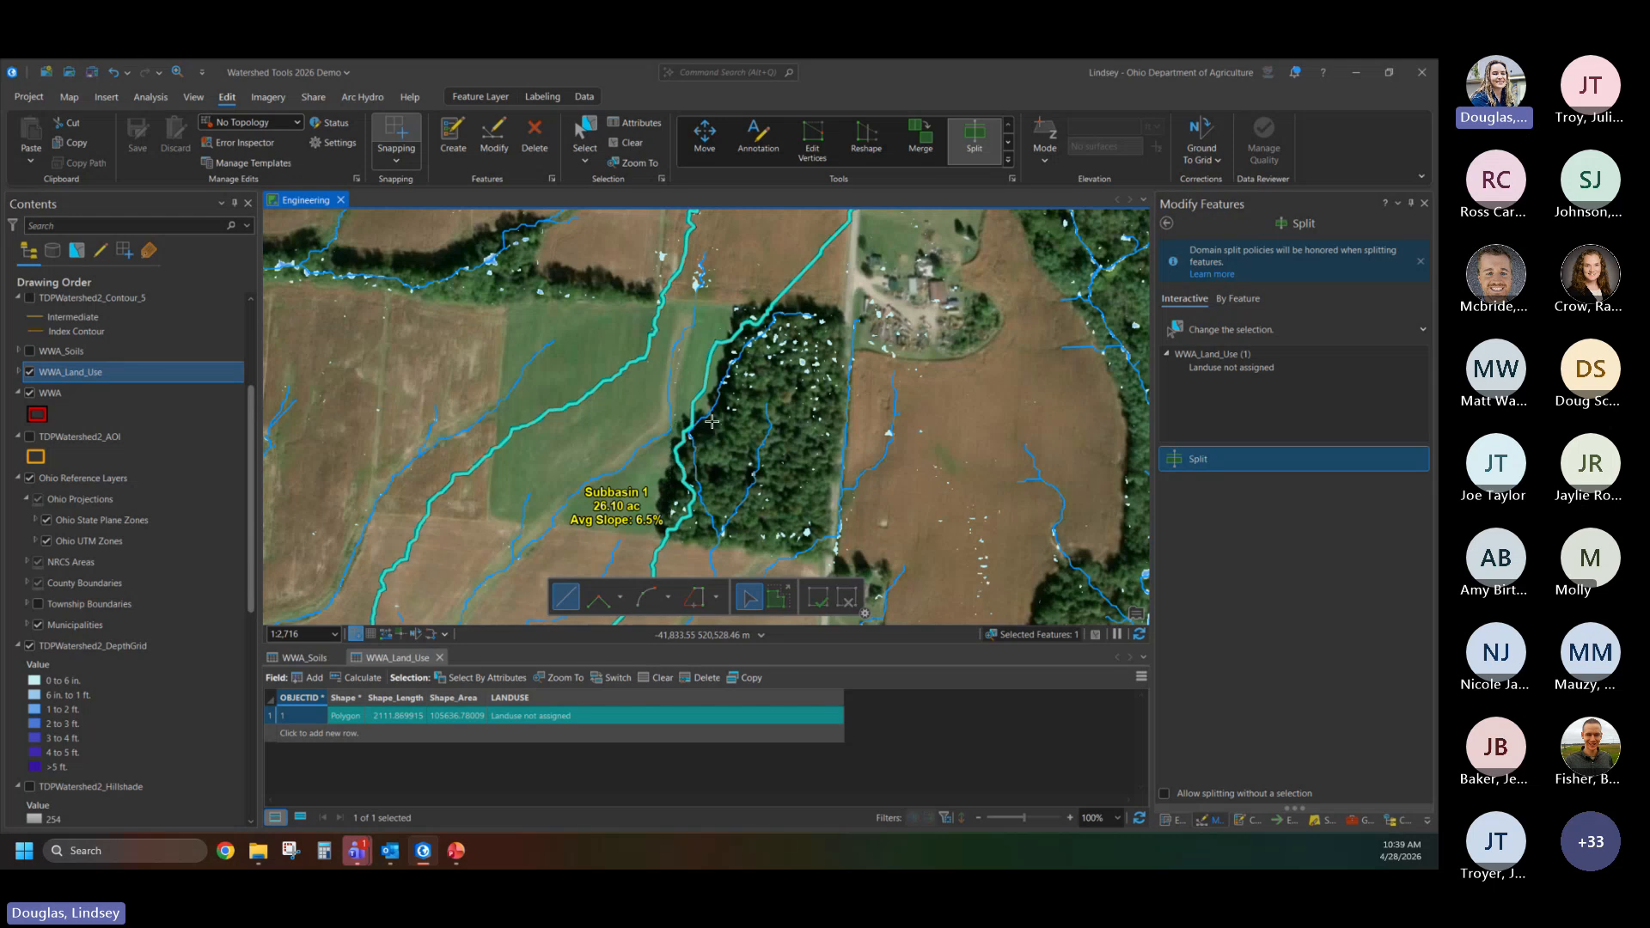
scroll(765, 391, "down", 2)
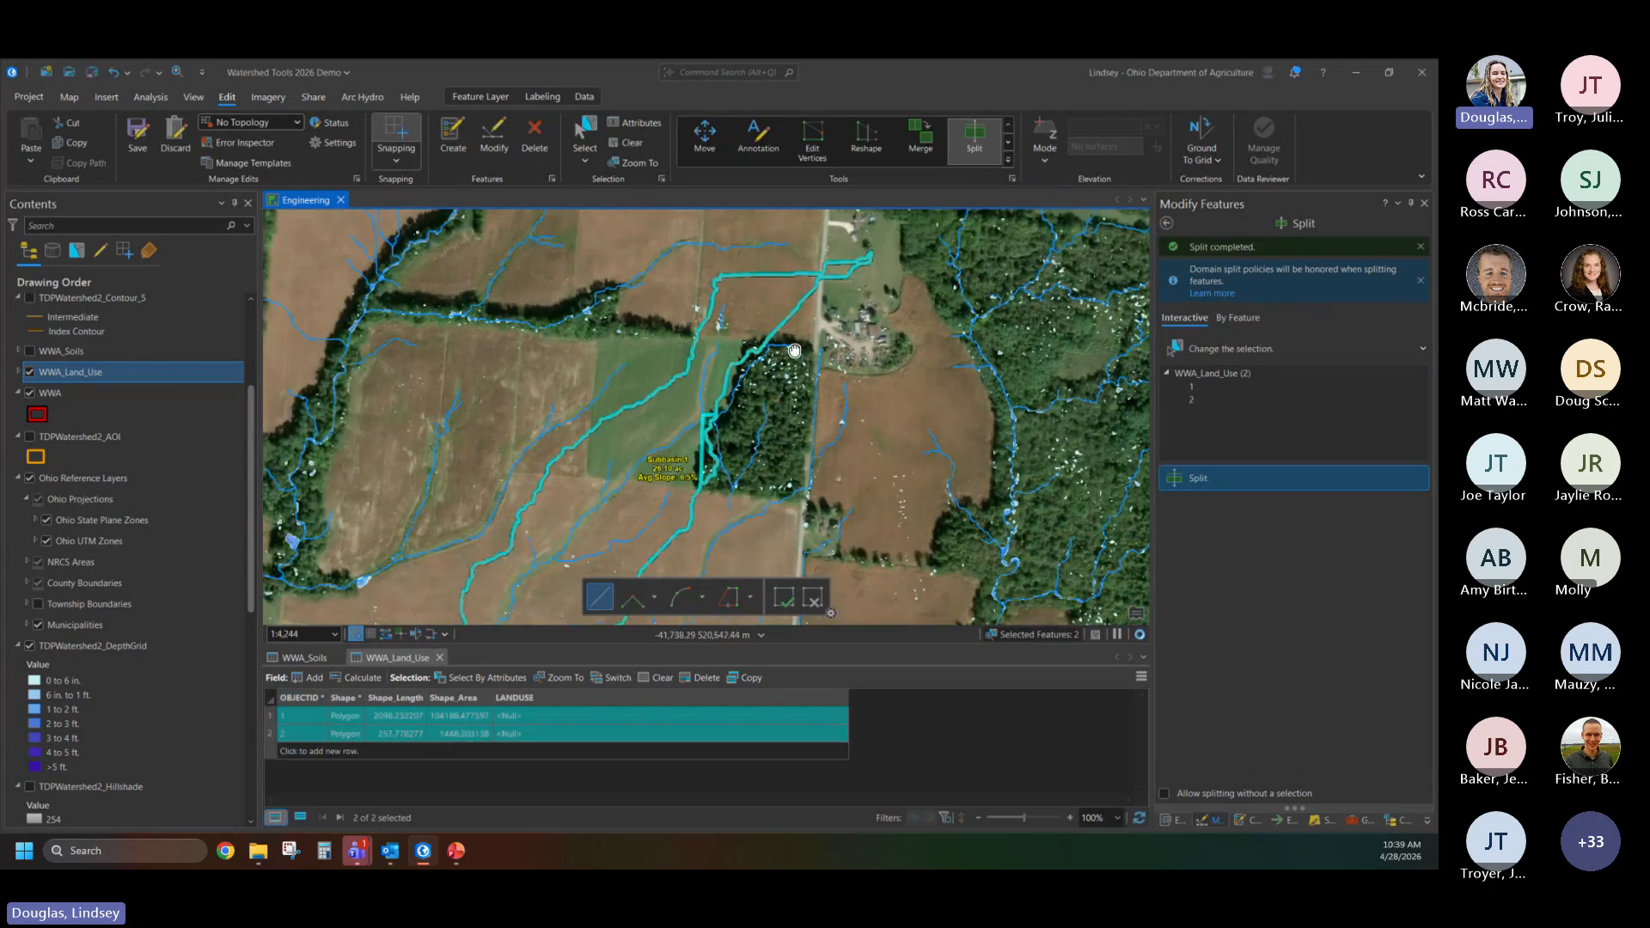
- Split the WWA_Land_Use polygon along both edges of the road near the watershed's northeast end and save the edits
left_click_drag(795, 351, 774, 414)
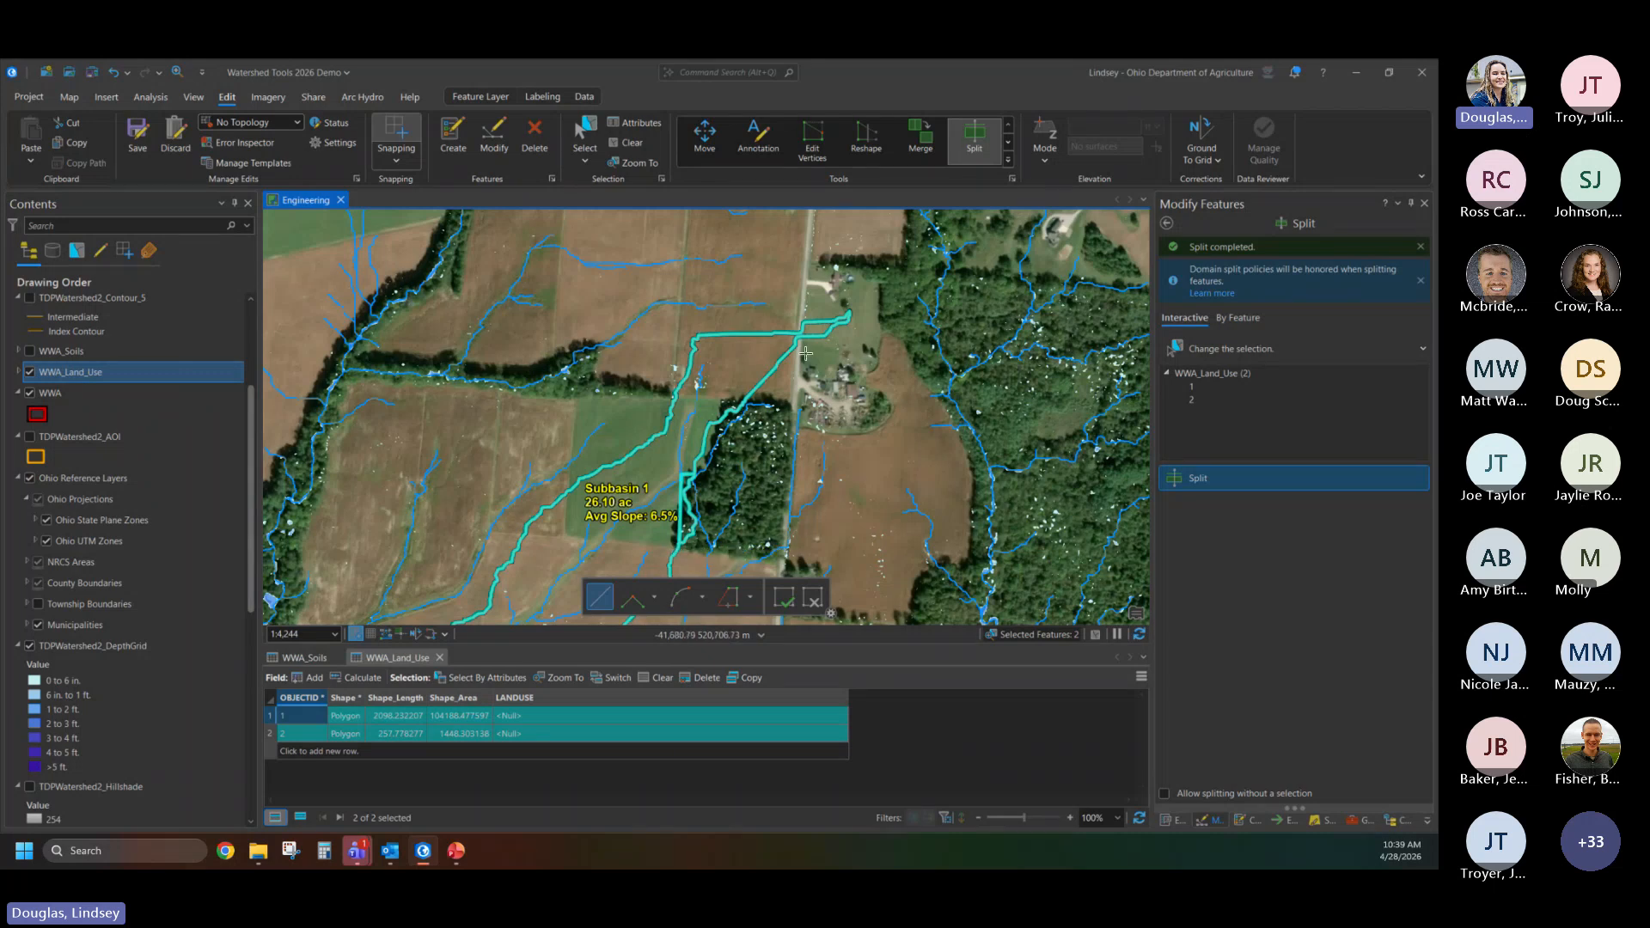
scroll(806, 352, "up", 3)
scroll(798, 328, "up", 2)
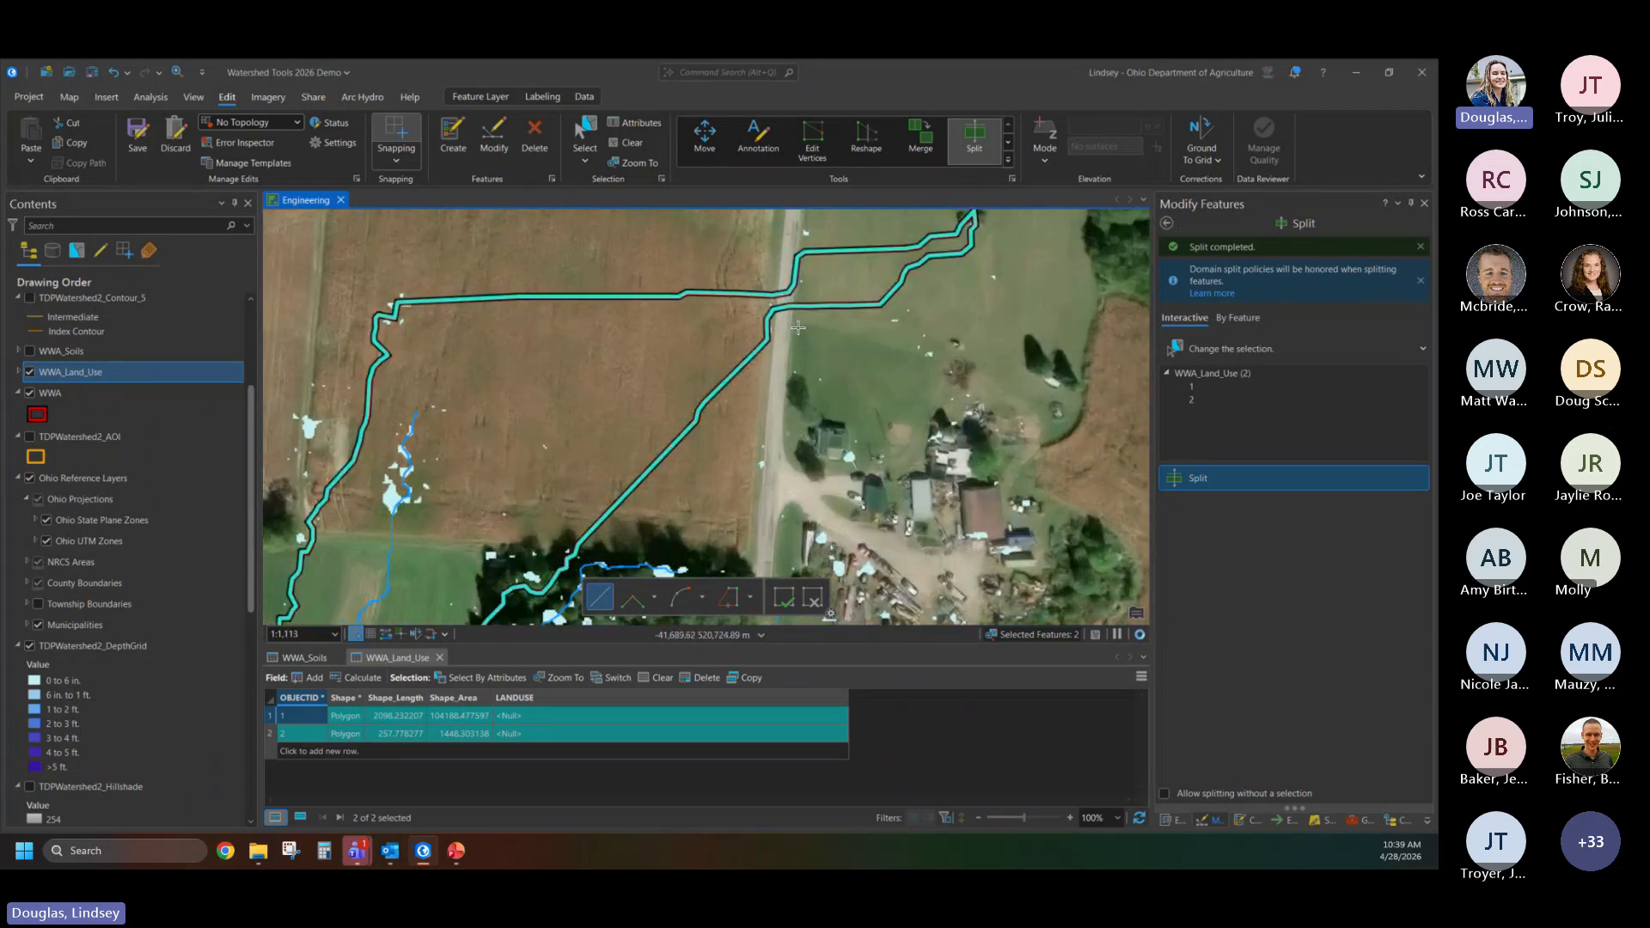
left_click(795, 326)
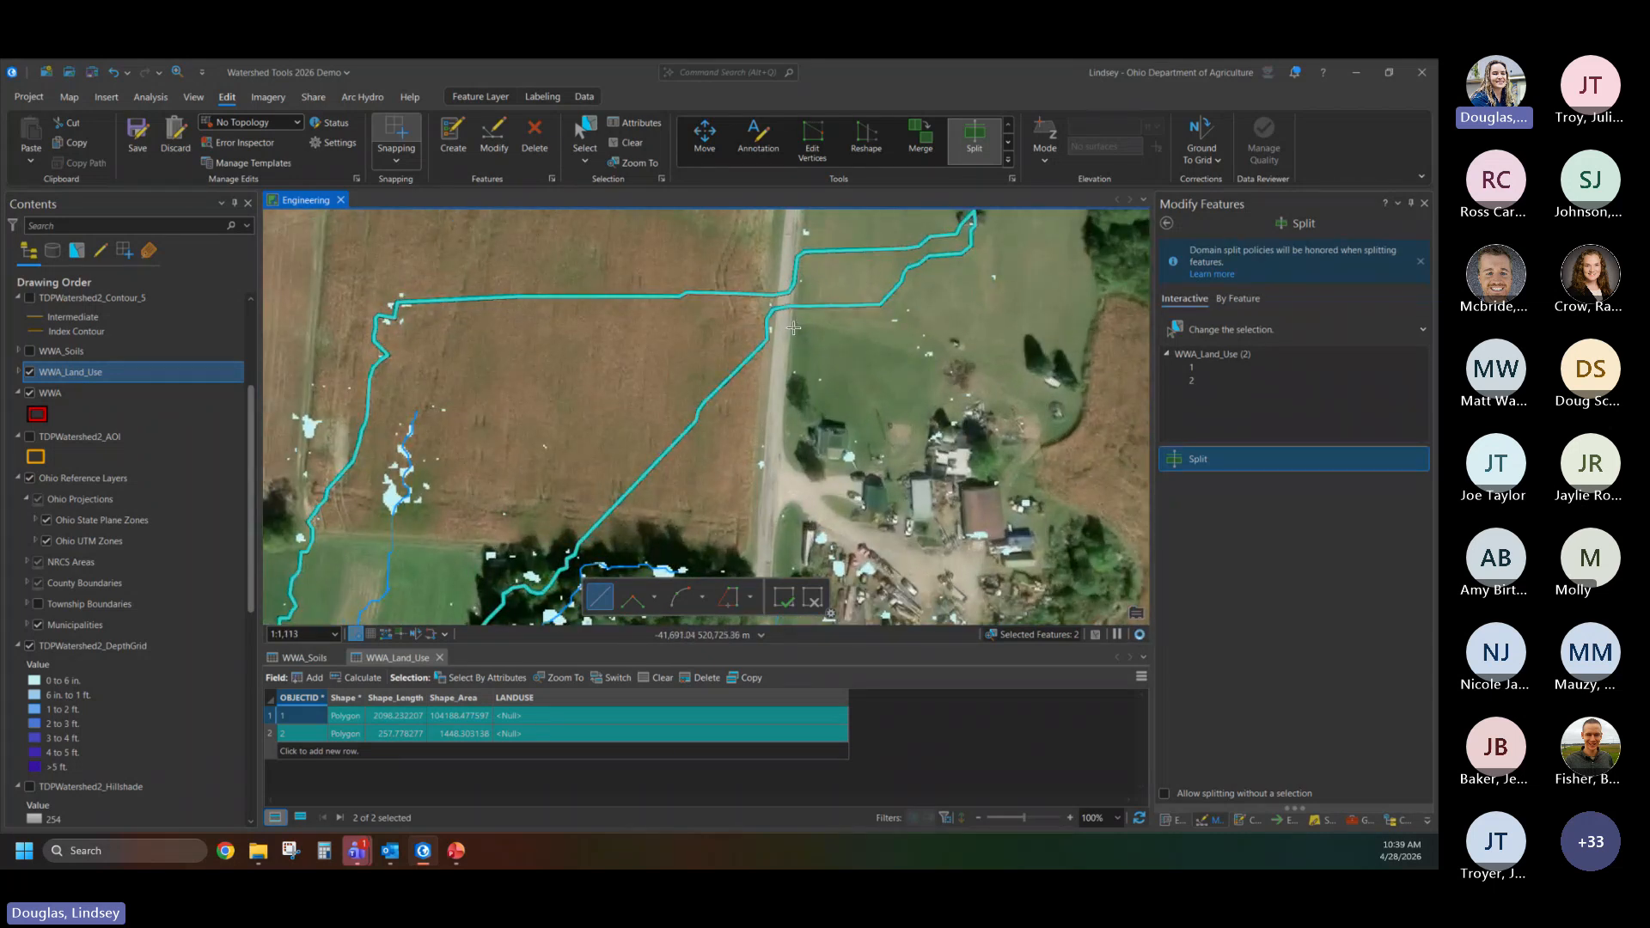
double_click(799, 233)
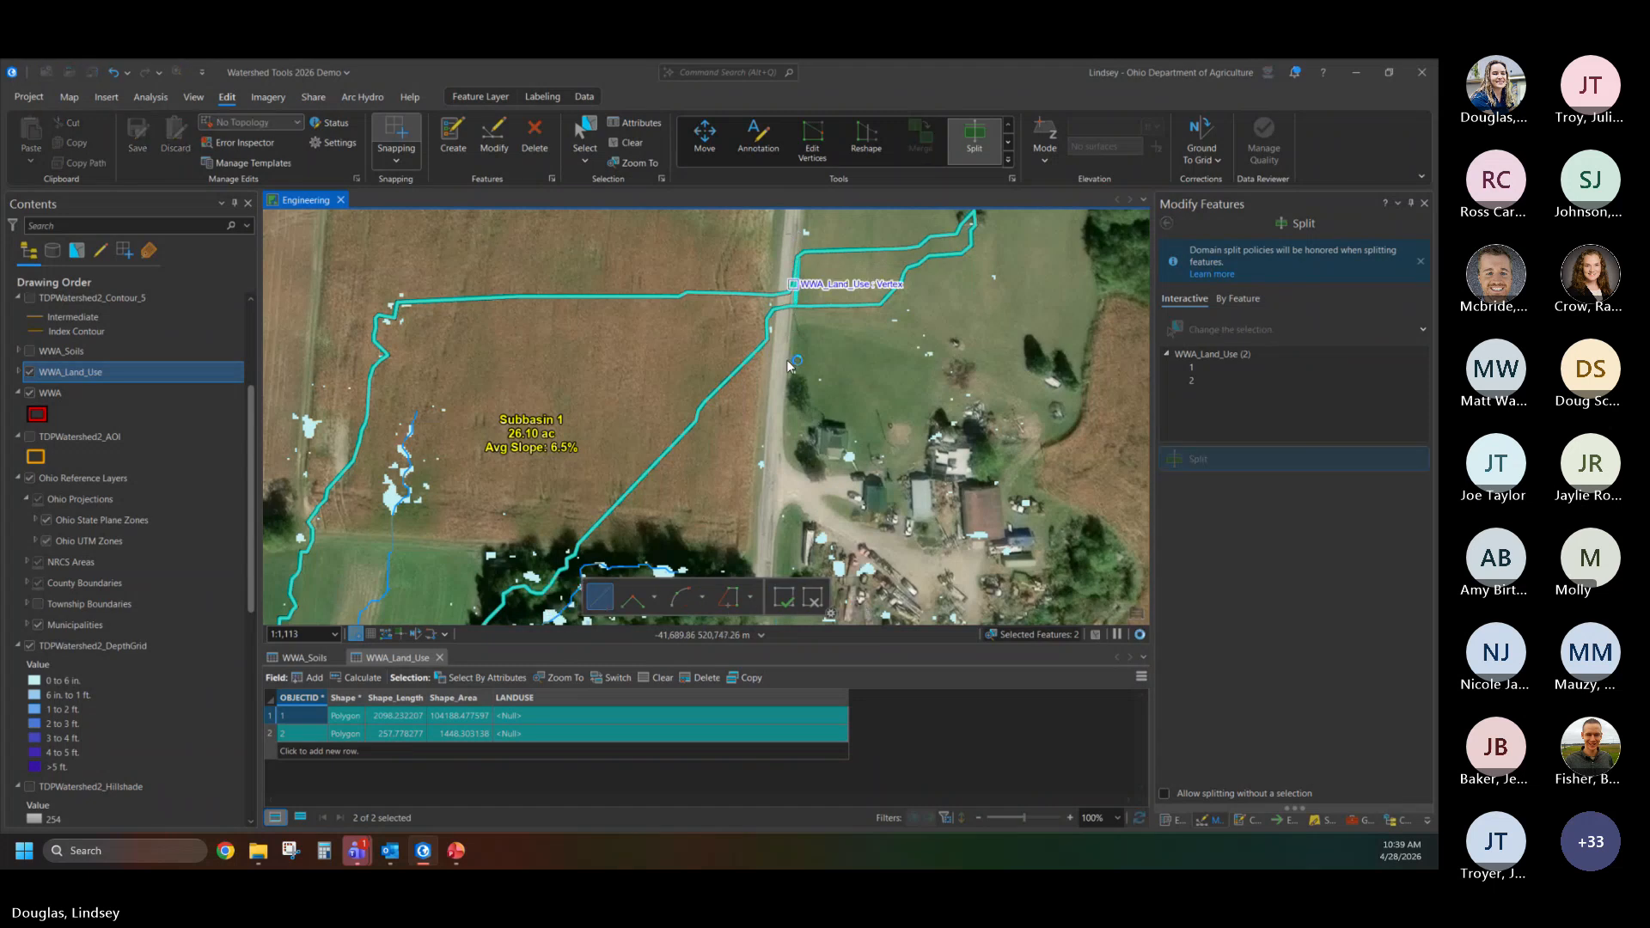
double_click(778, 268)
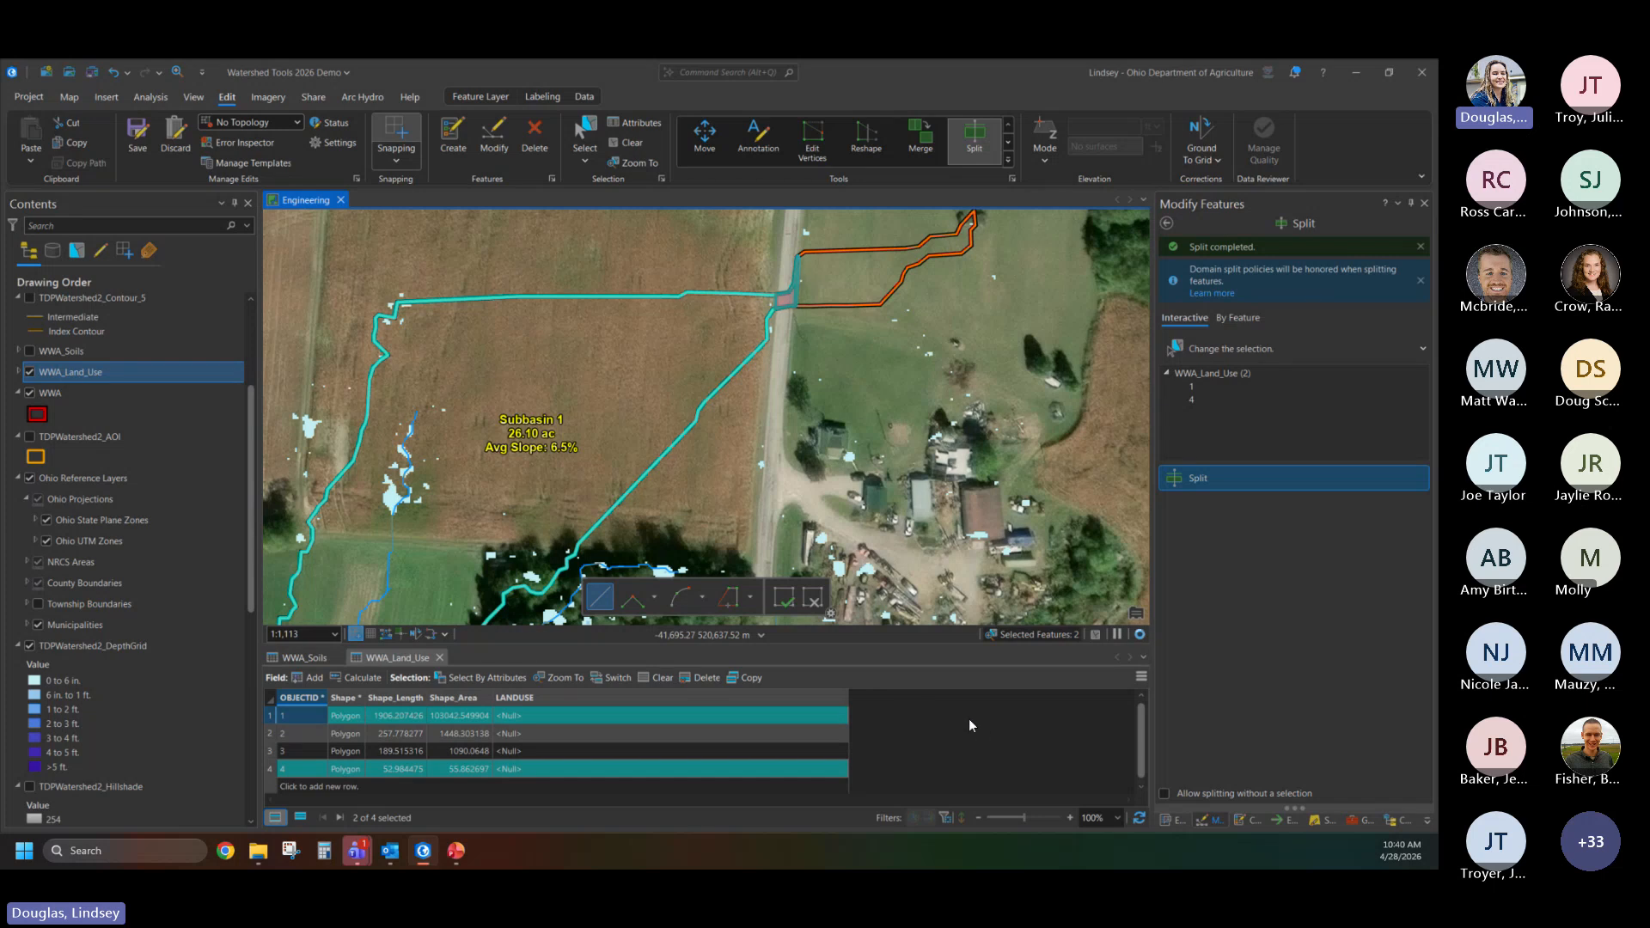
left_click(139, 129)
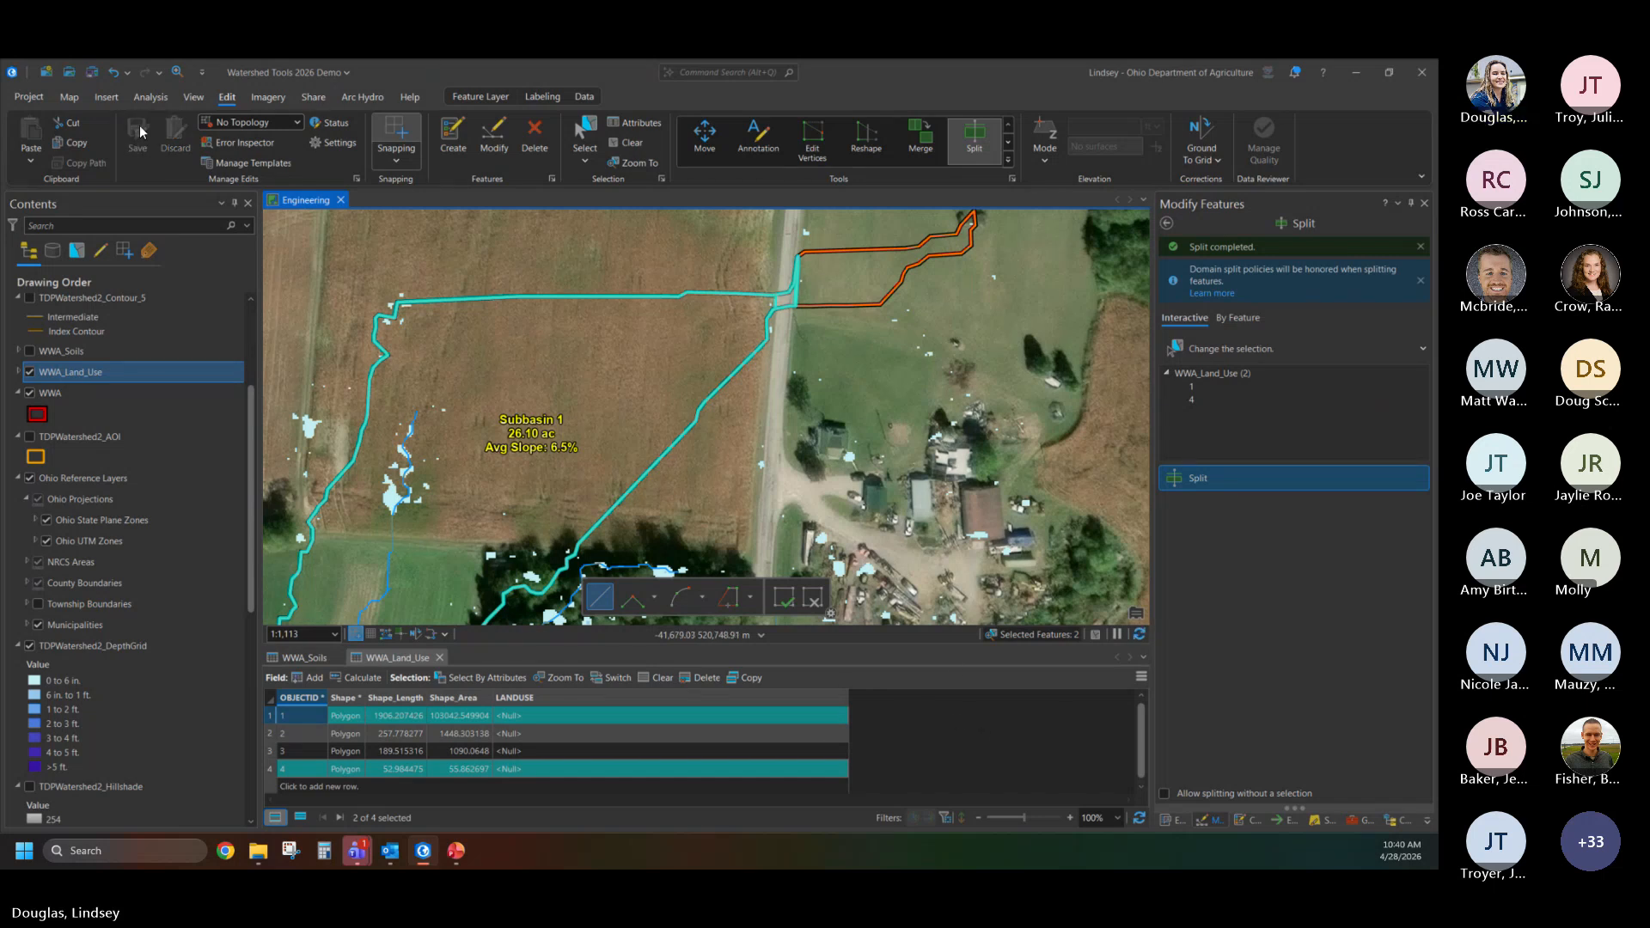
left_click(627, 143)
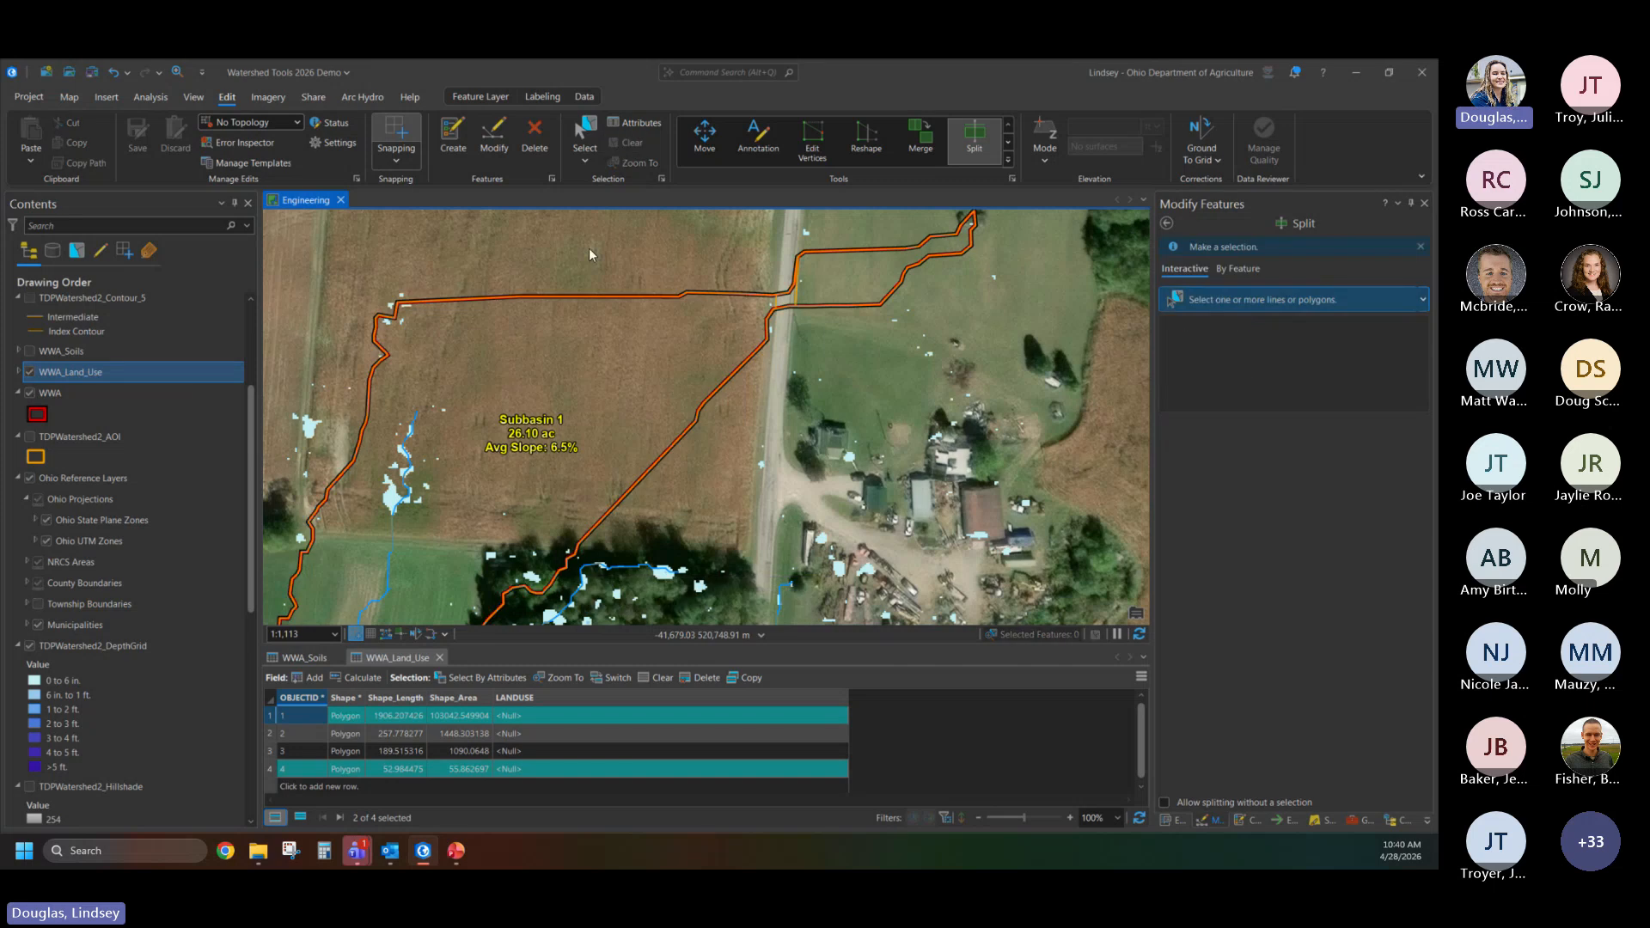
- Widen the LANDUSE column and set the large cropland polygon's land use to "Row crops - Straight row with crop residue cover (SR + CR) - Good"
left_click(273, 717)
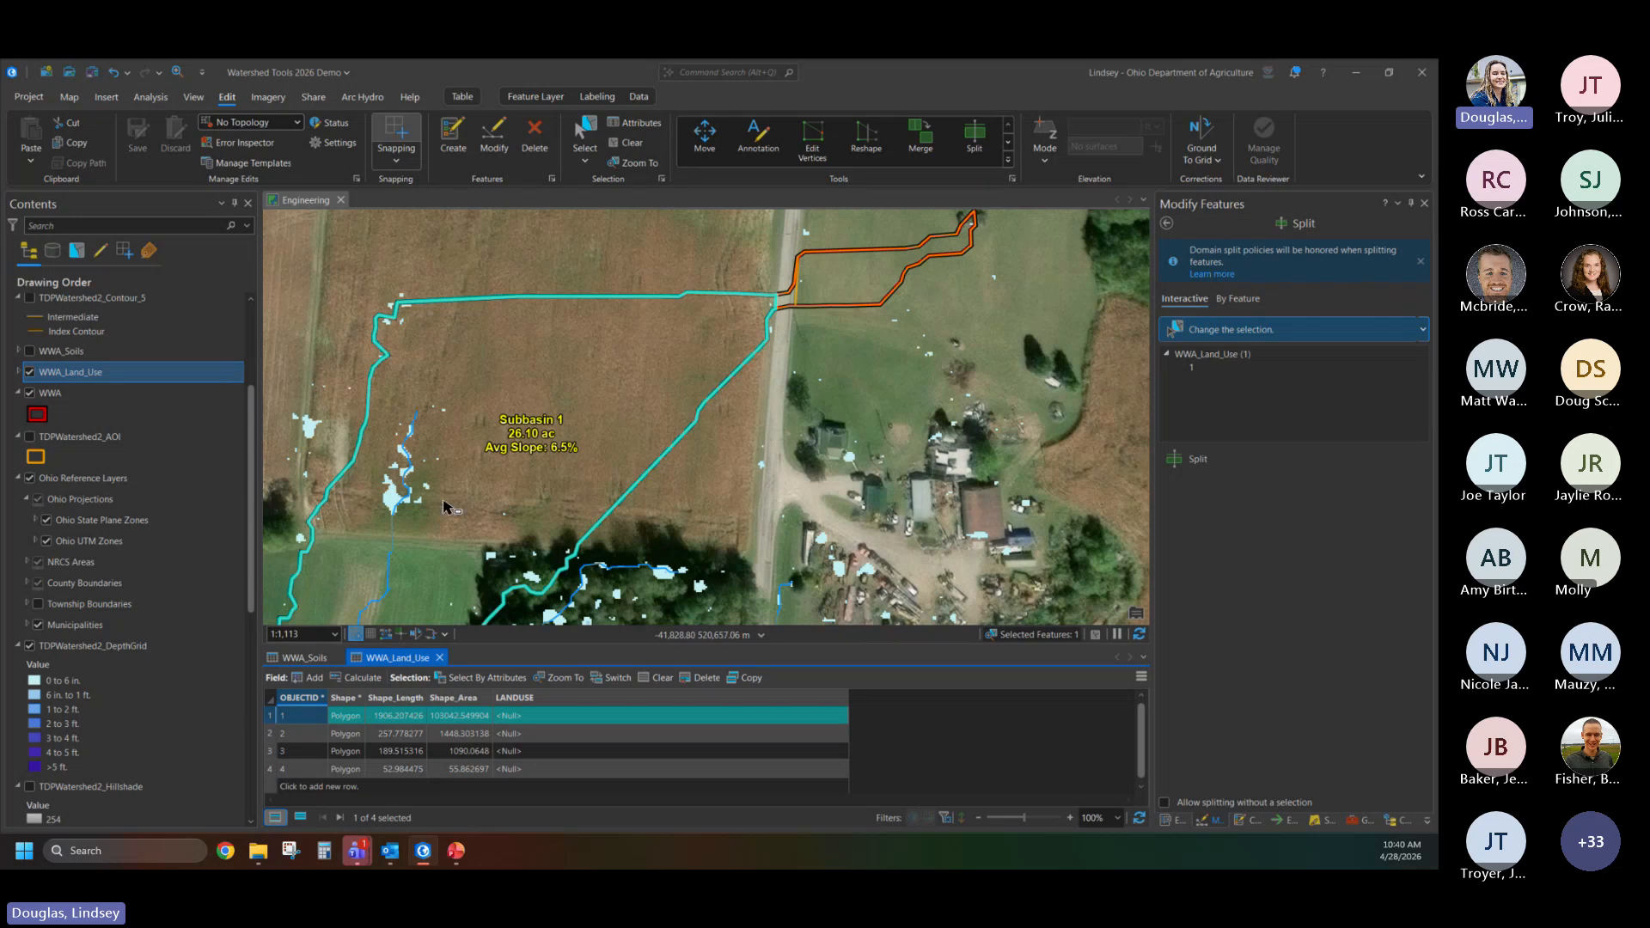
scroll(641, 292, "down", 3)
scroll(641, 293, "down", 2)
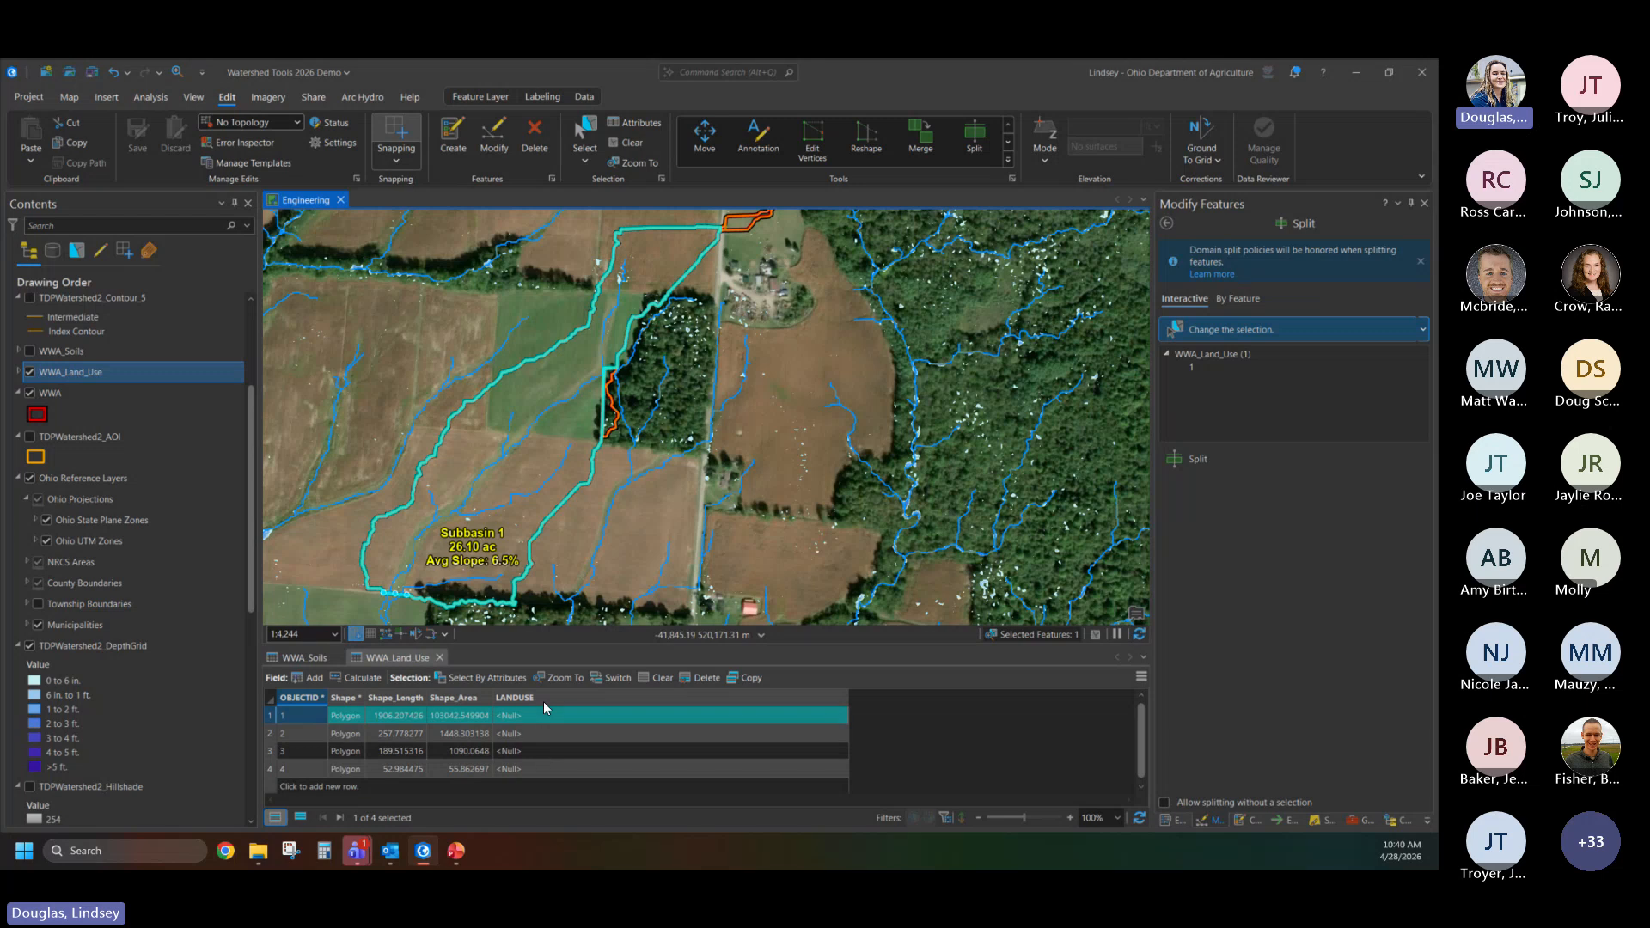
left_click_drag(900, 697, 900, 698)
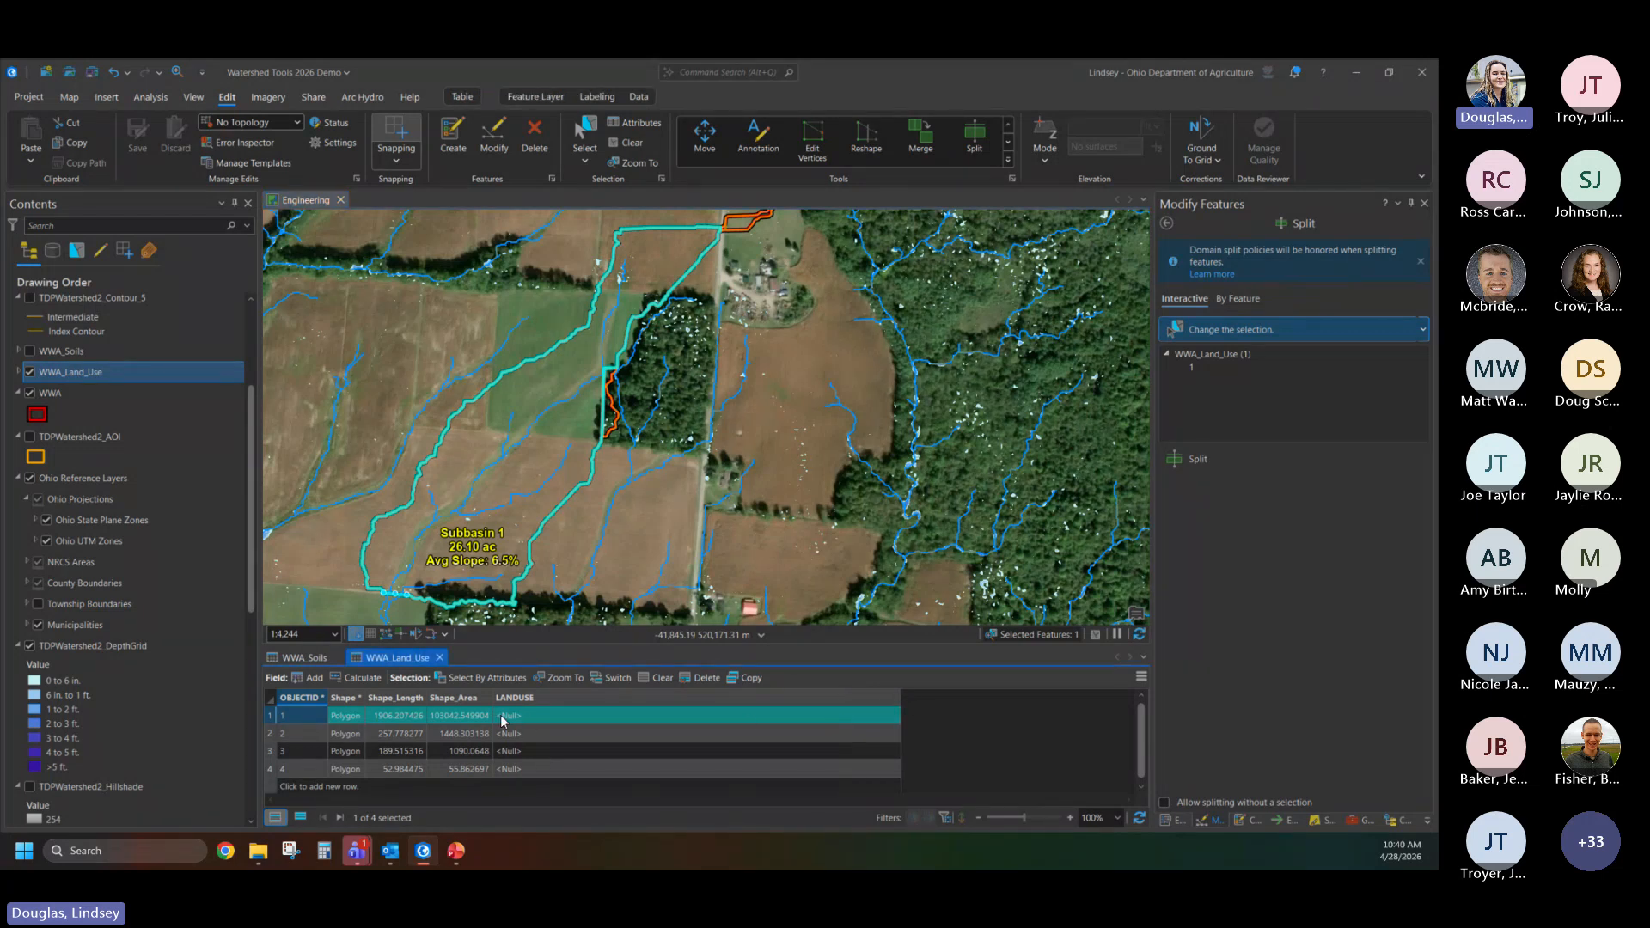
left_click(552, 715)
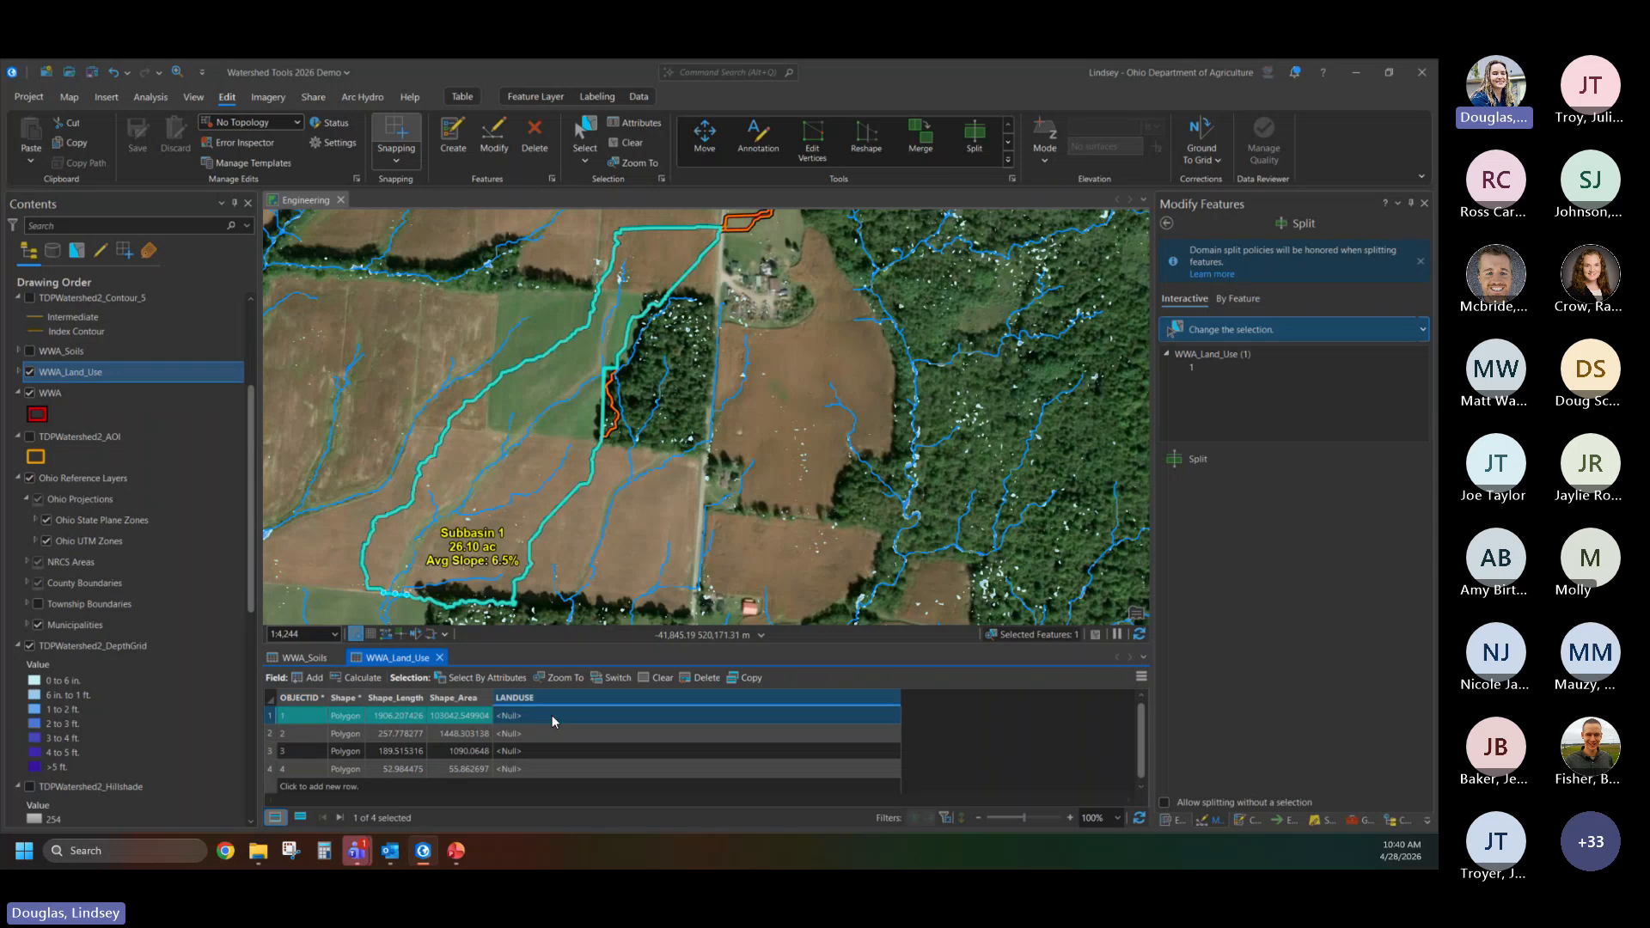
left_click(552, 715)
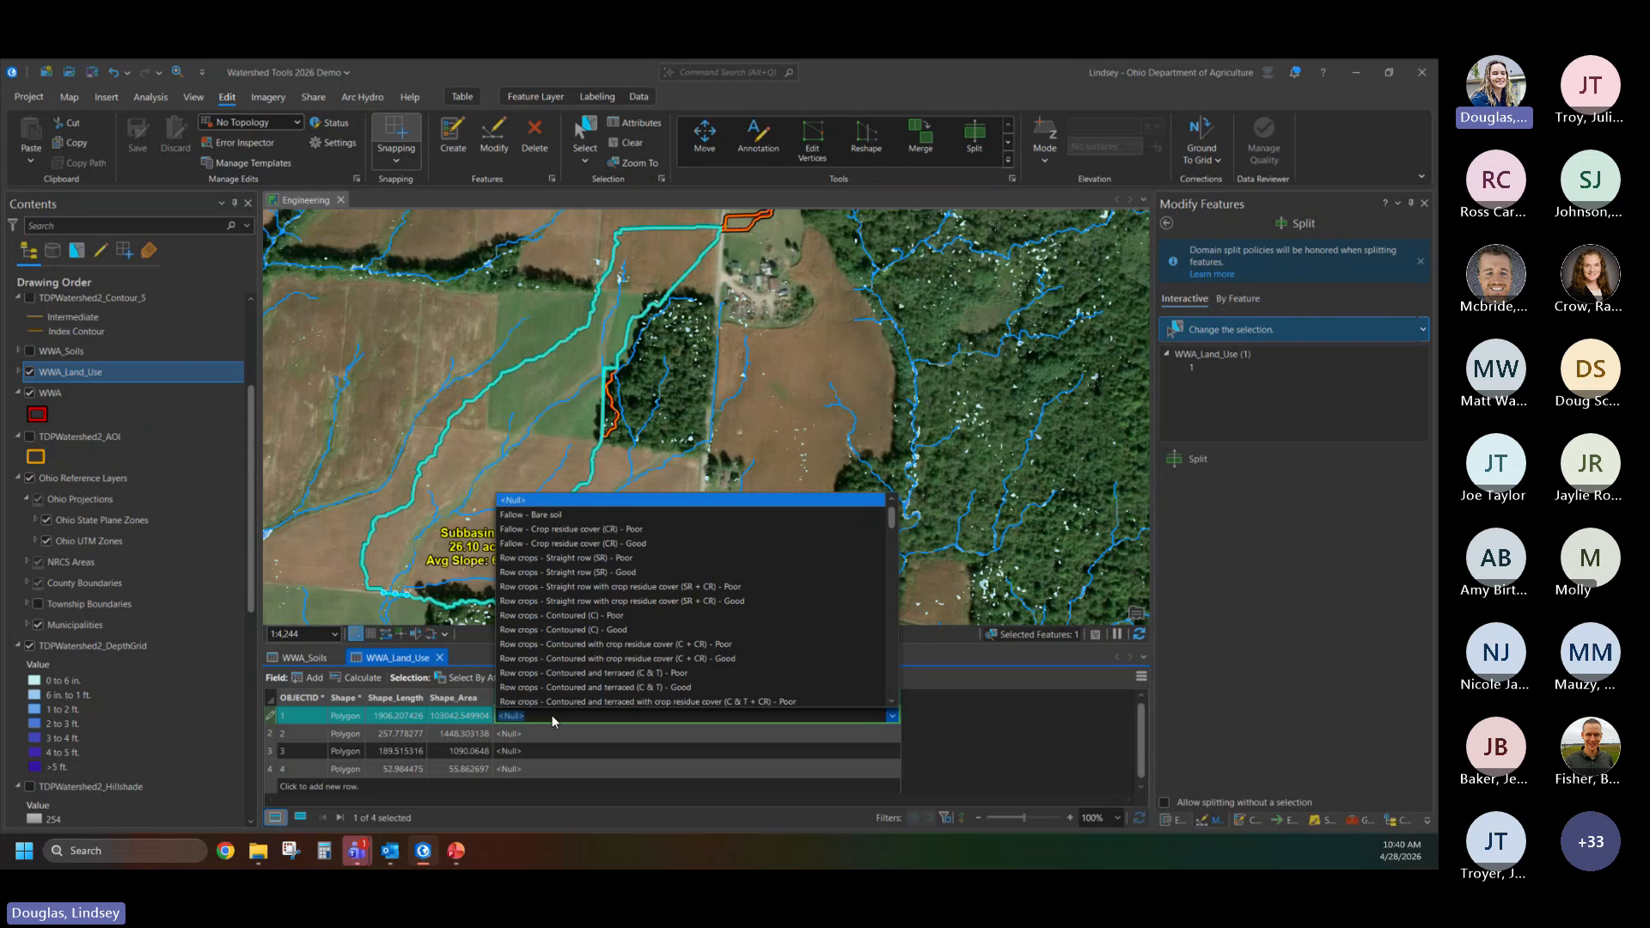
scroll(612, 599, "down", 1)
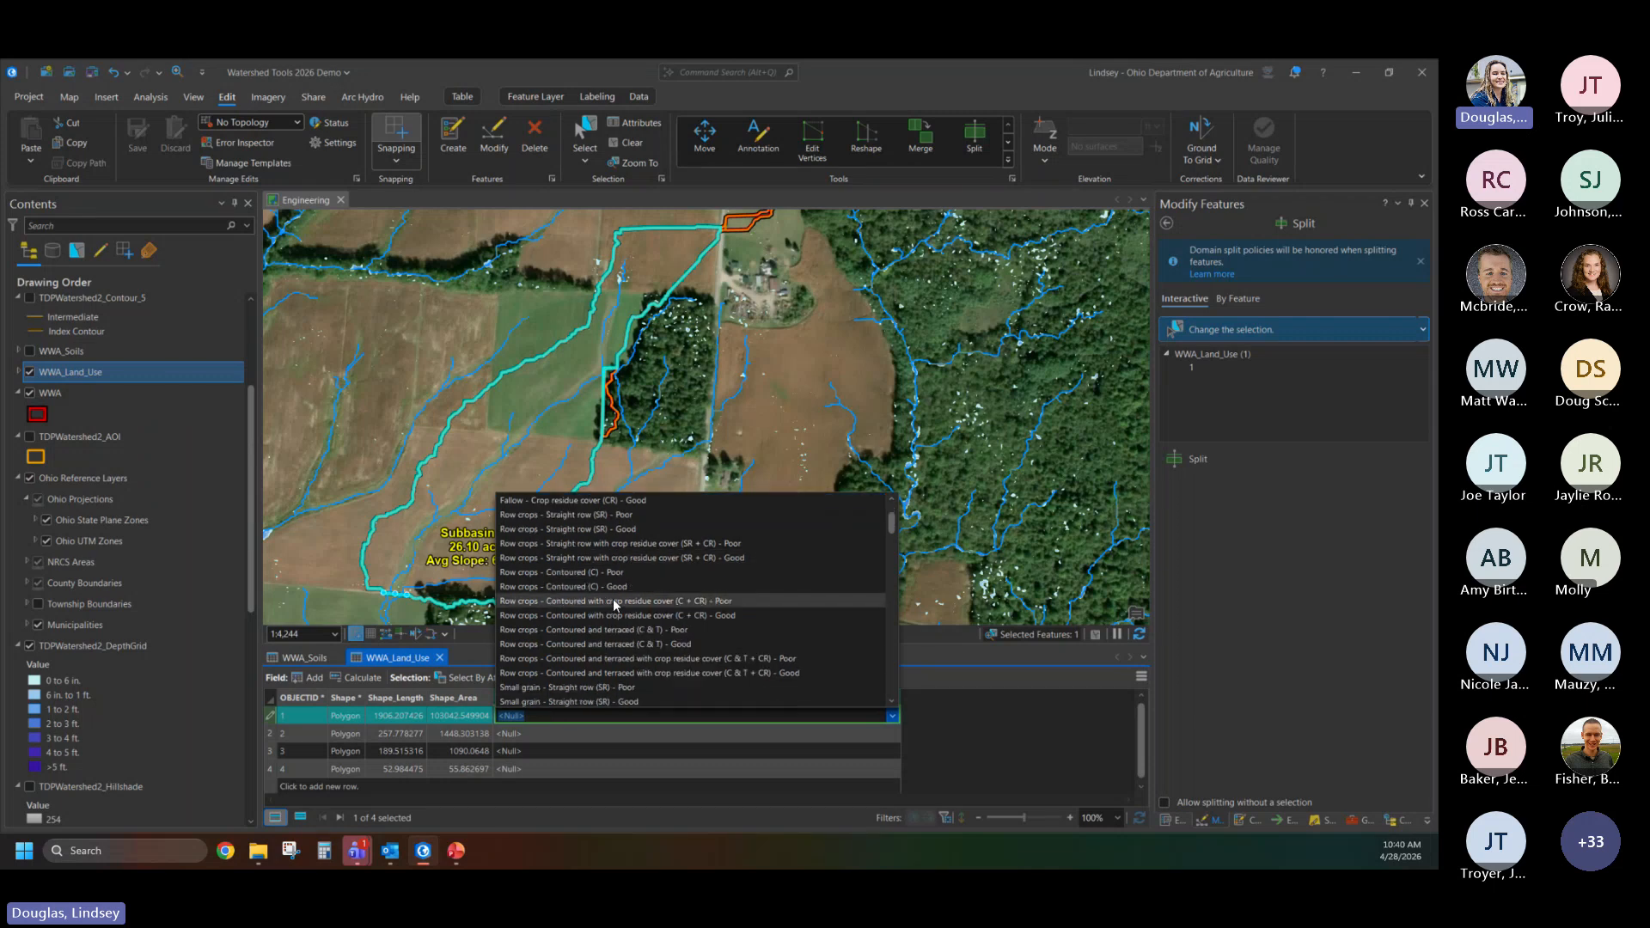
left_click(686, 559)
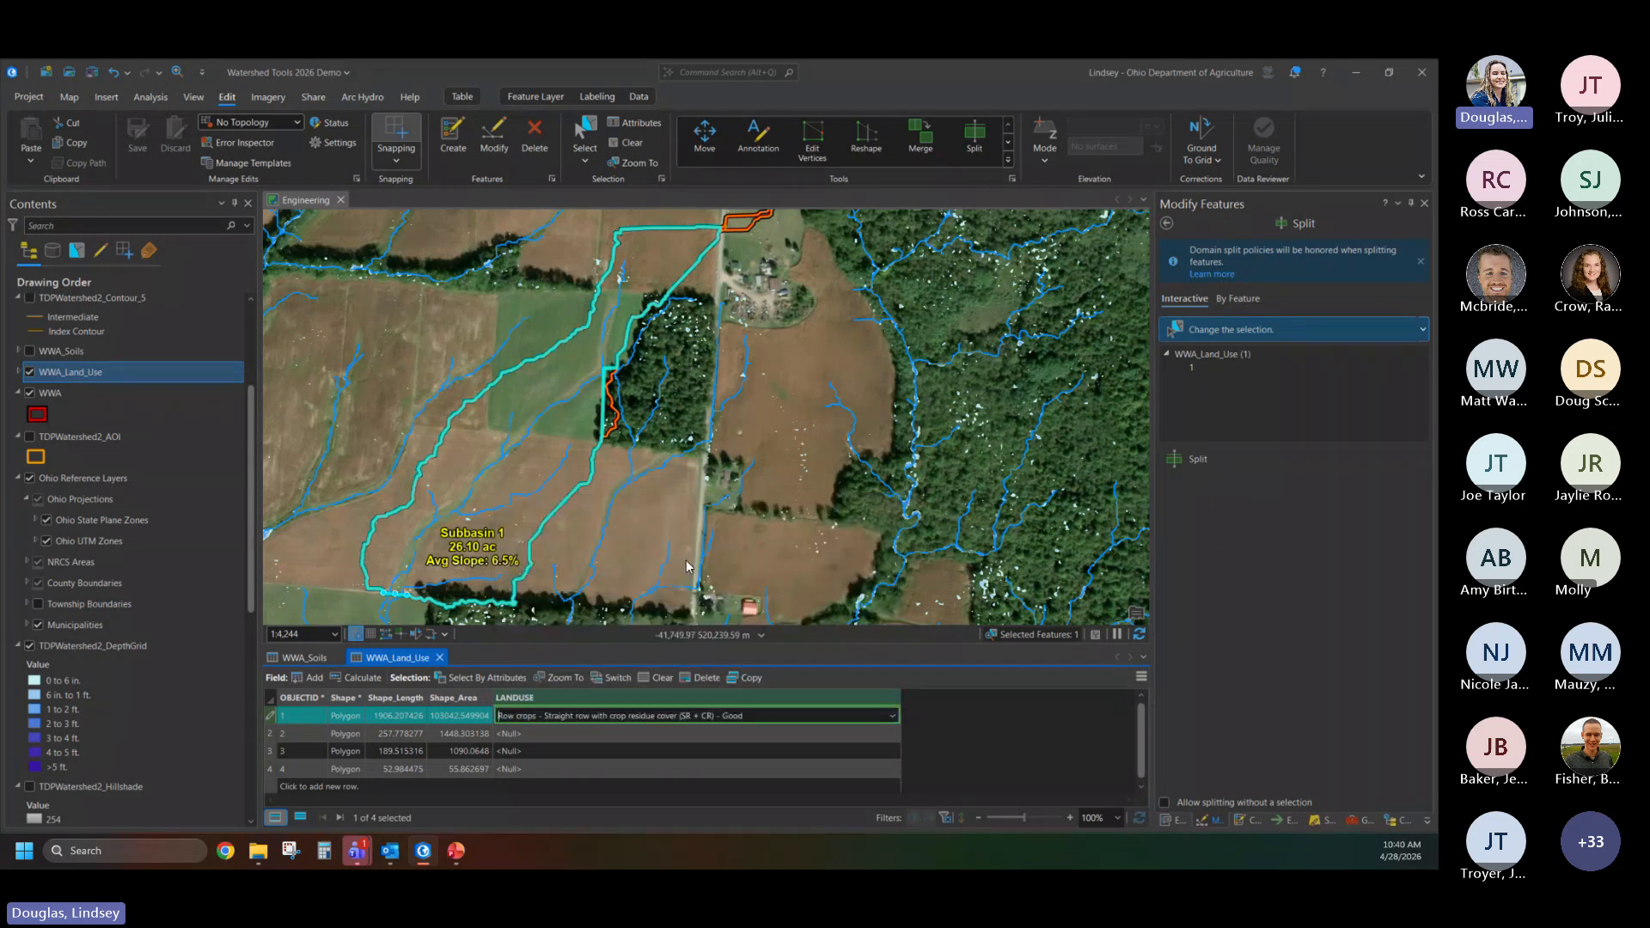
- Set the land use of the woods polygon to "Woods - Protected from grazing, and litter and brush adequately cover soil"
left_click(270, 735)
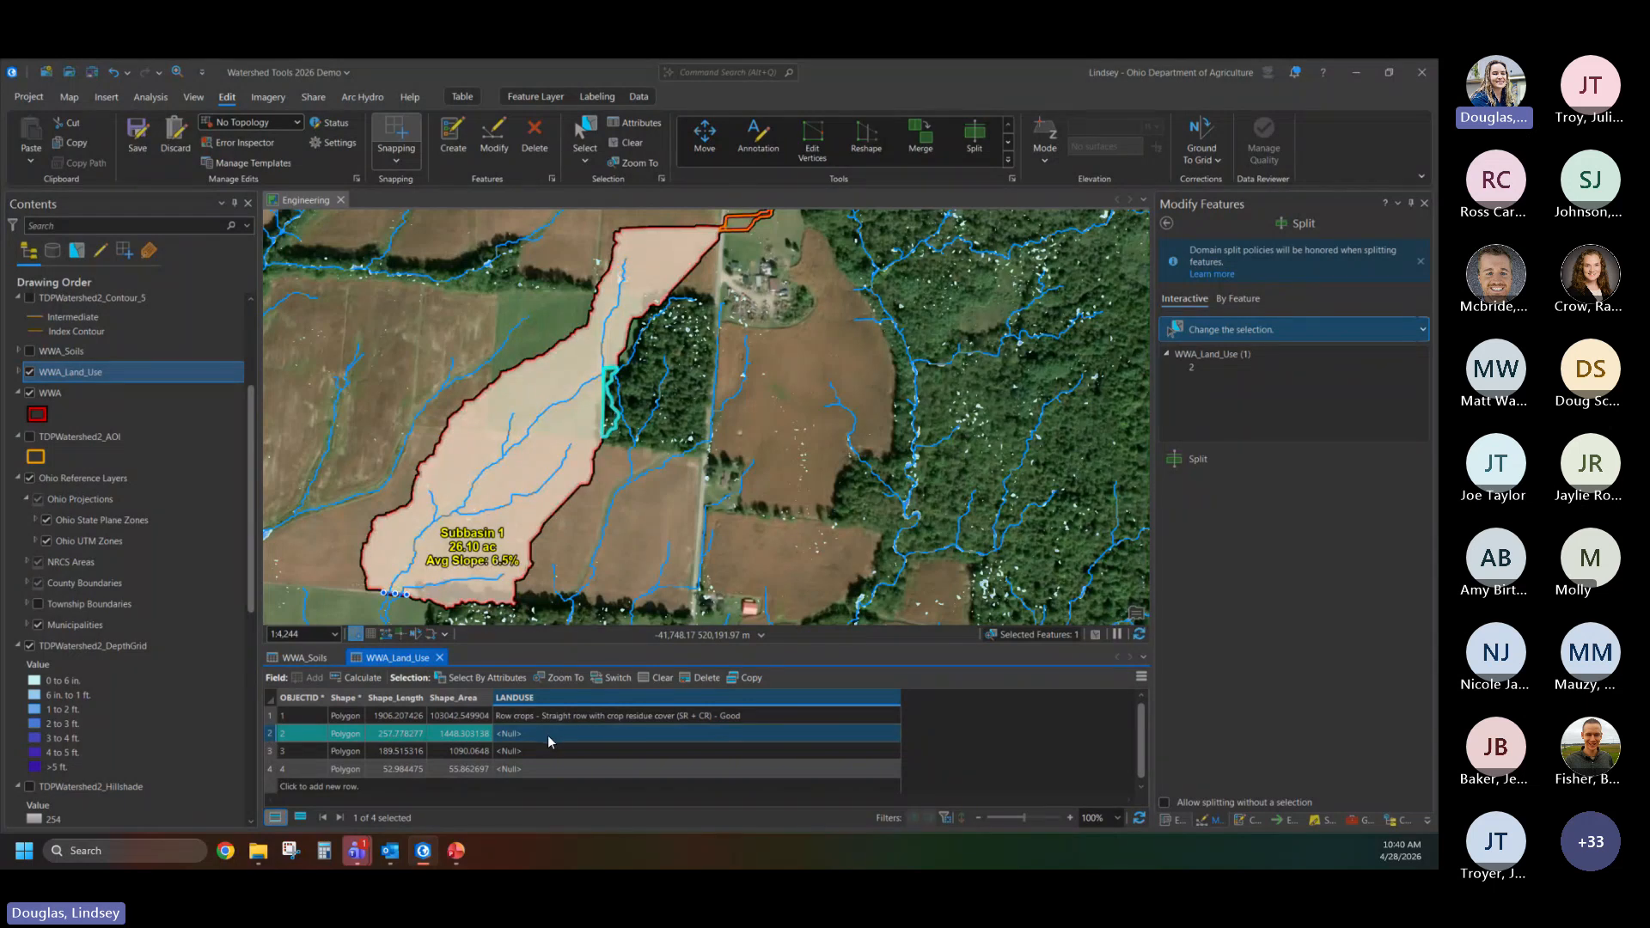
left_click(763, 729)
left_click(763, 729)
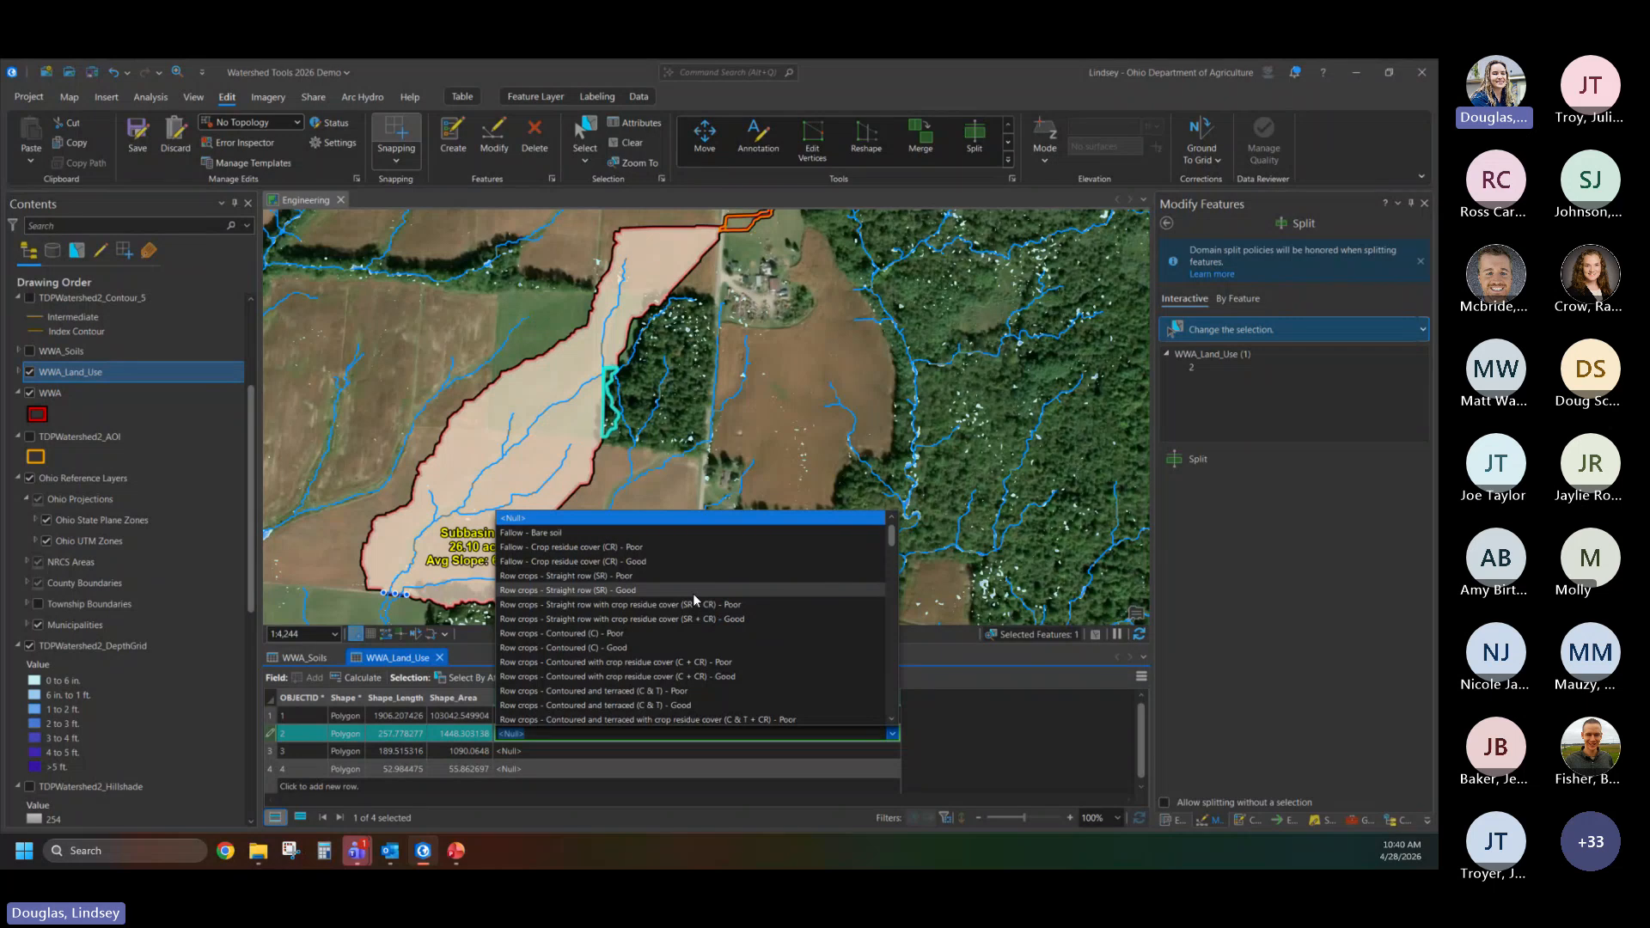
scroll(693, 593, "down", 4)
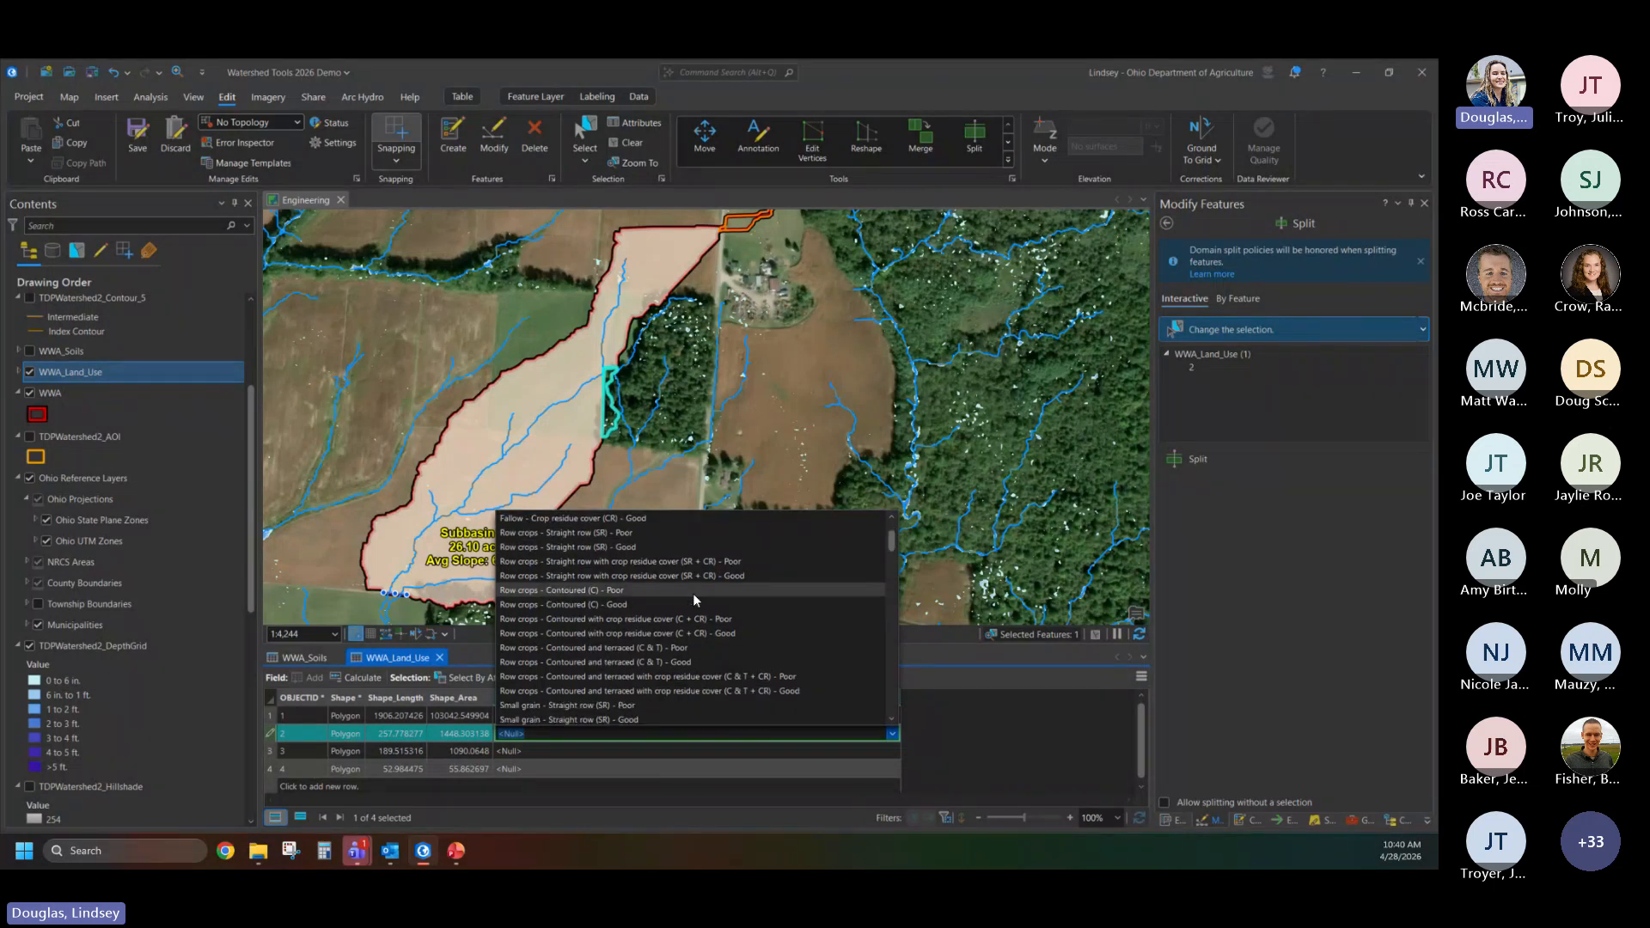
scroll(692, 593, "down", 6)
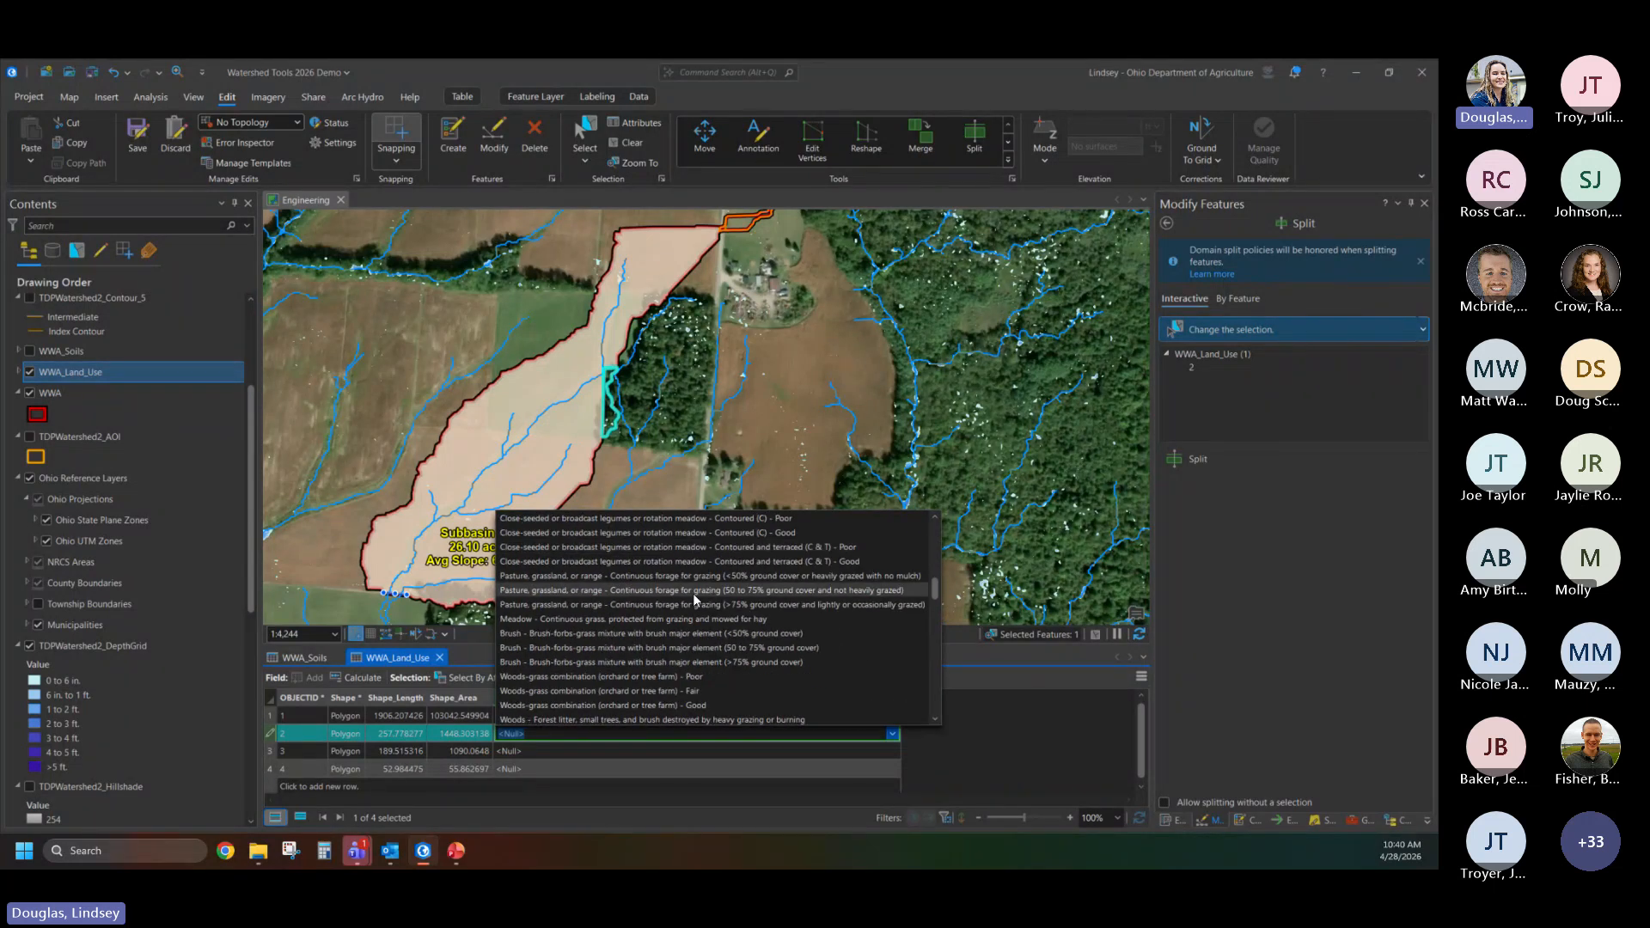
scroll(693, 593, "down", 5)
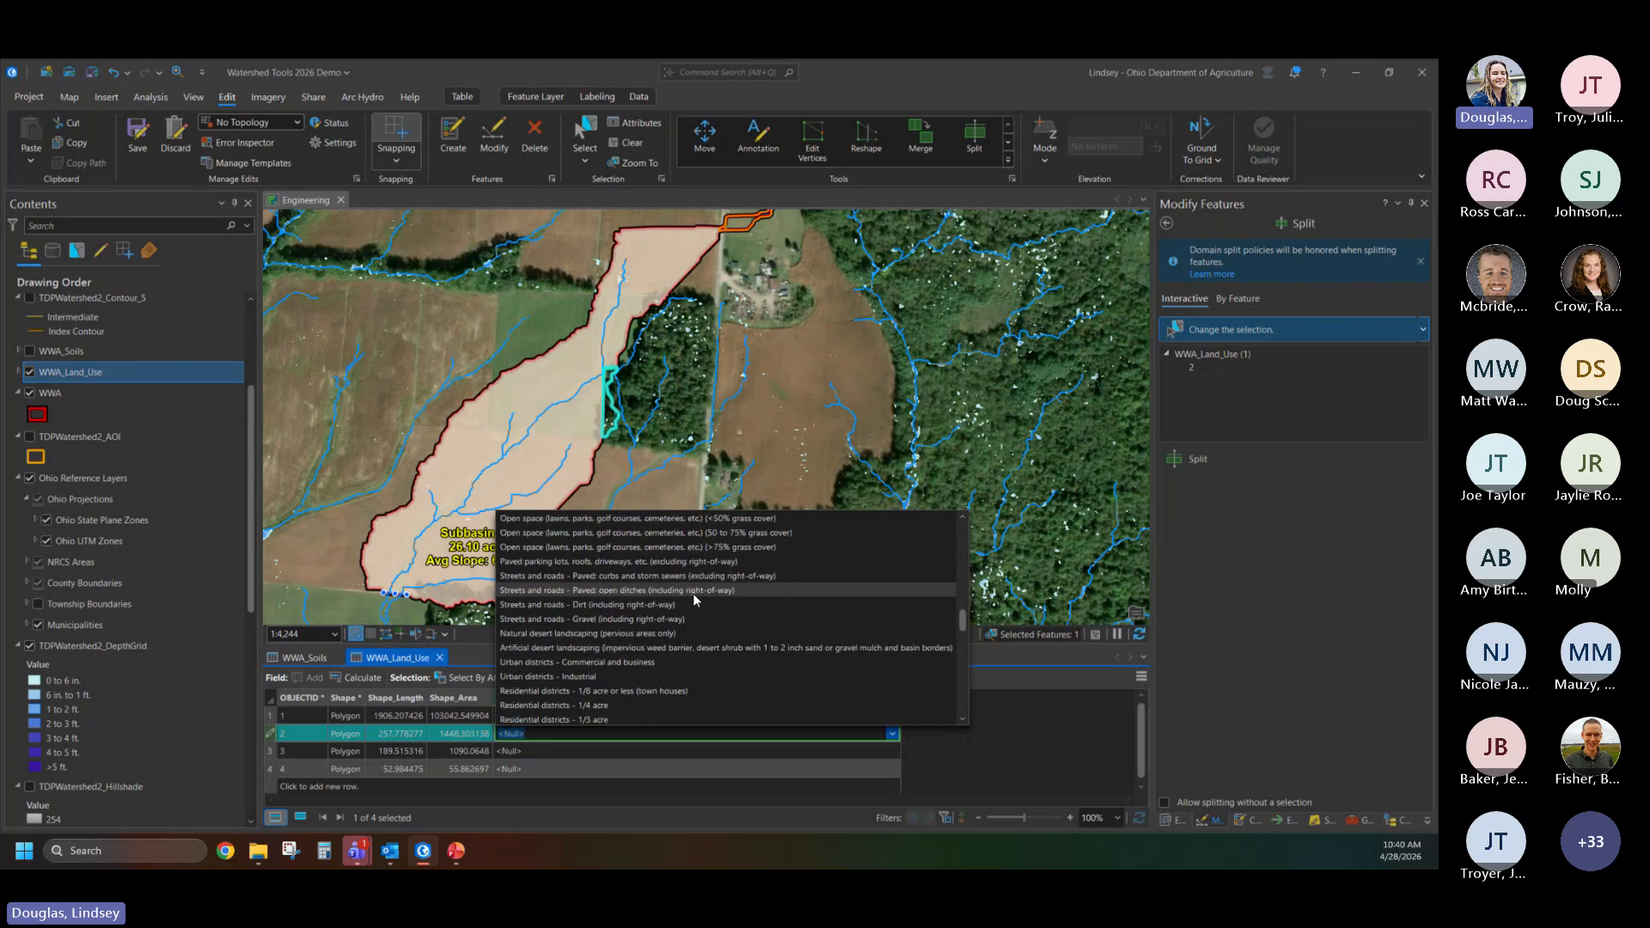
scroll(693, 593, "down", 5)
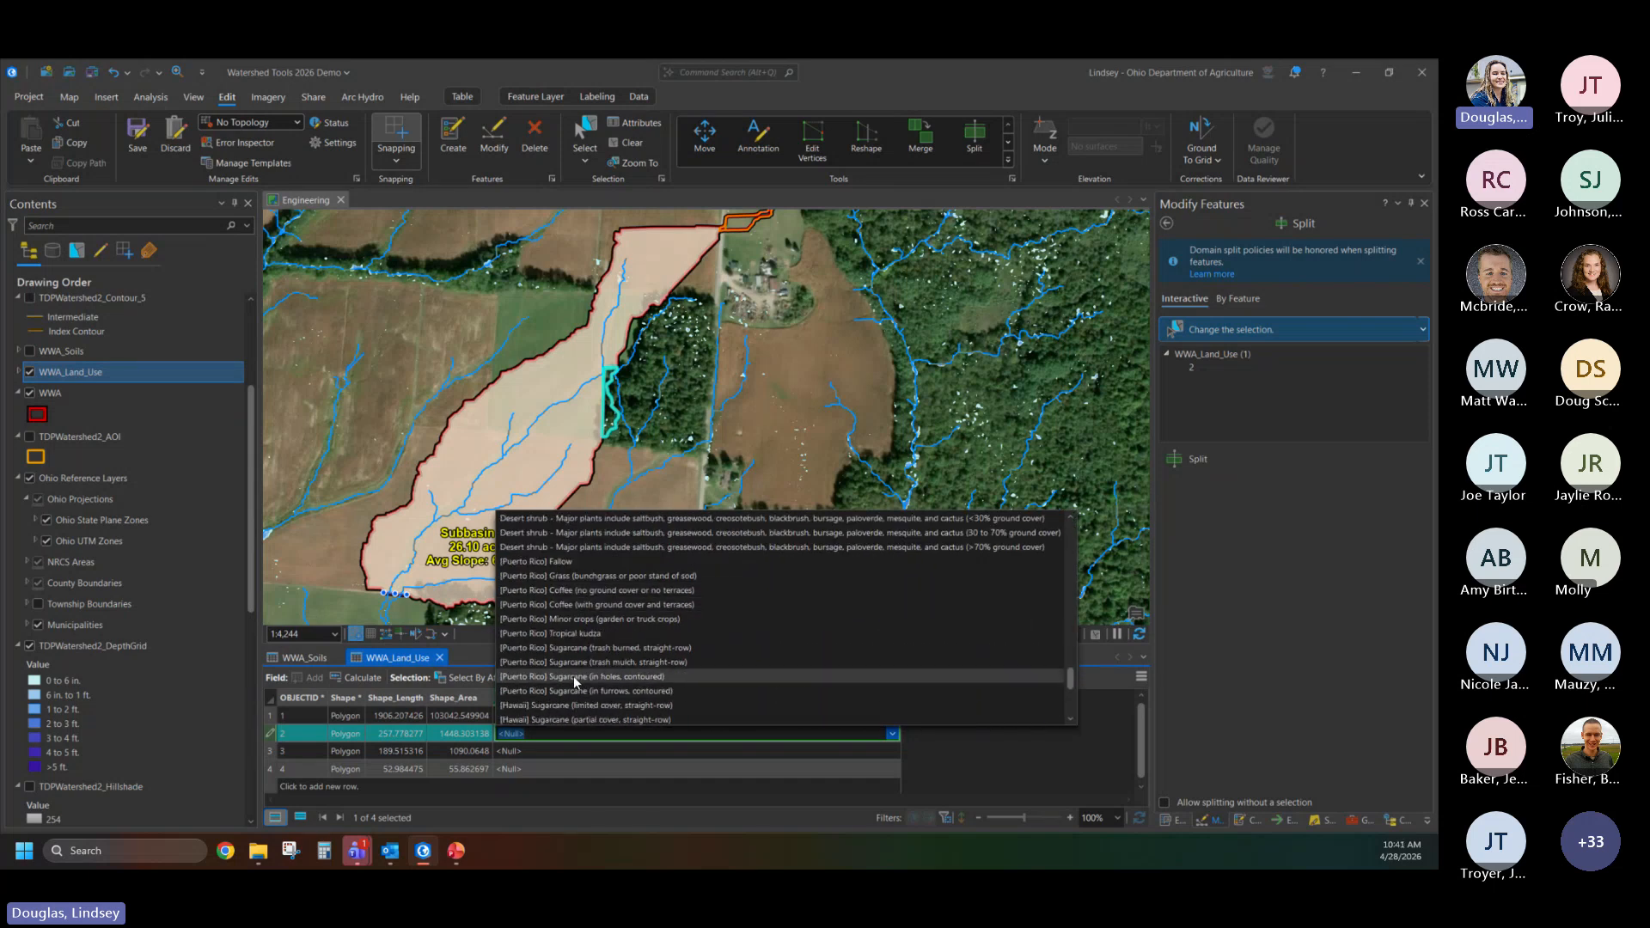
scroll(574, 675, "down", 4)
scroll(622, 662, "up", 9)
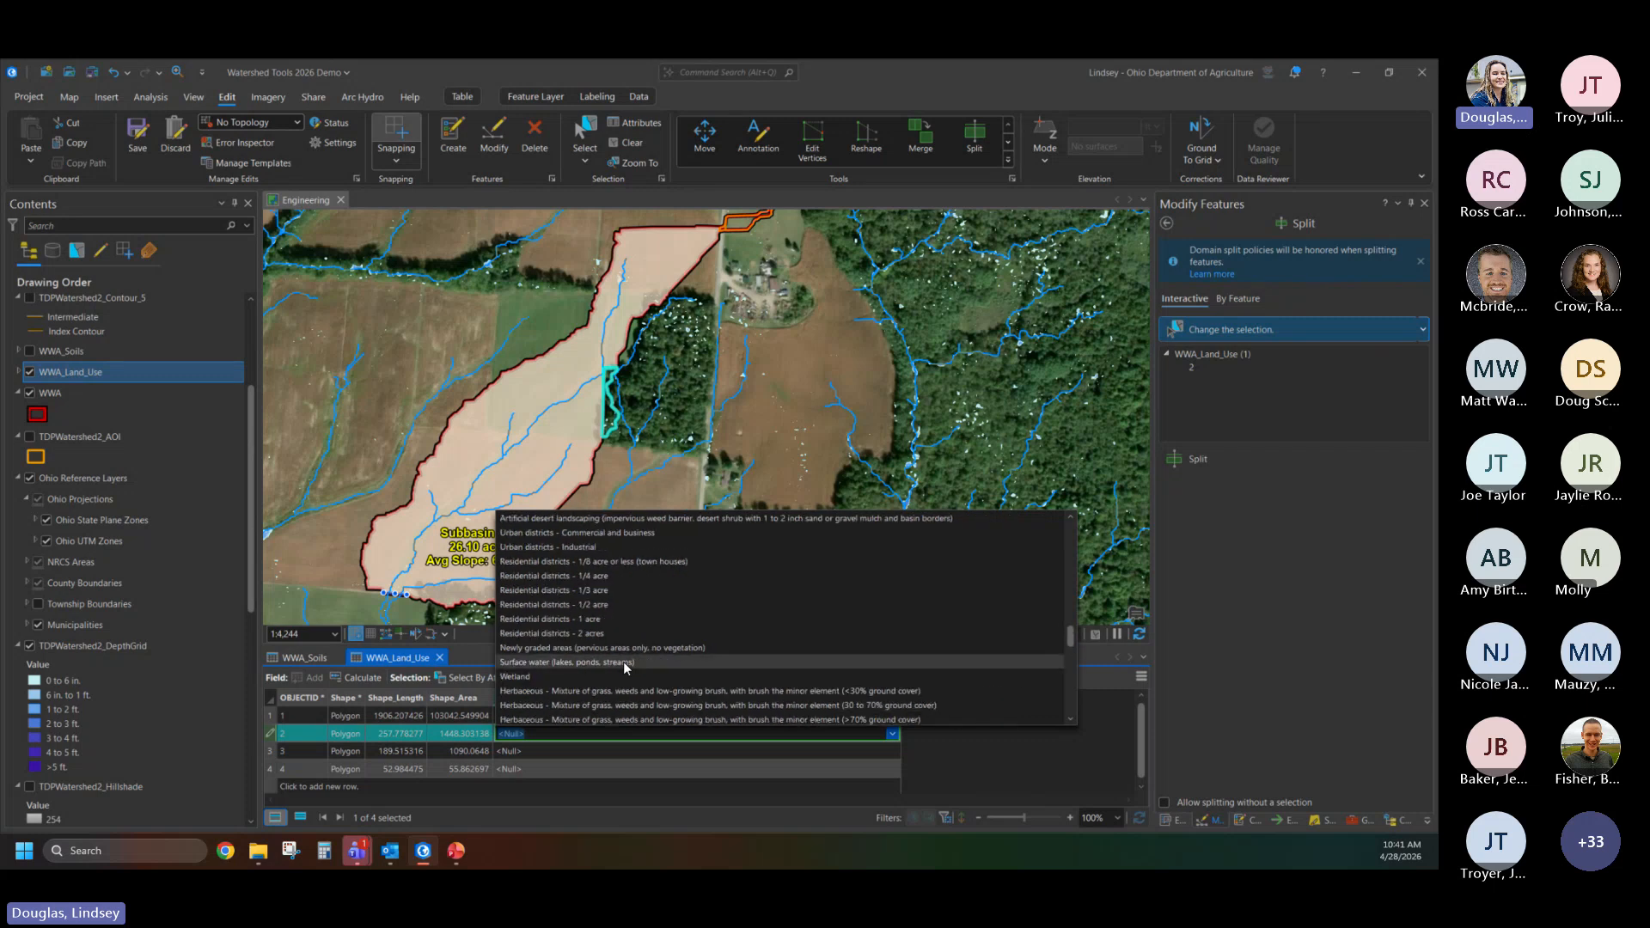
scroll(622, 662, "up", 1)
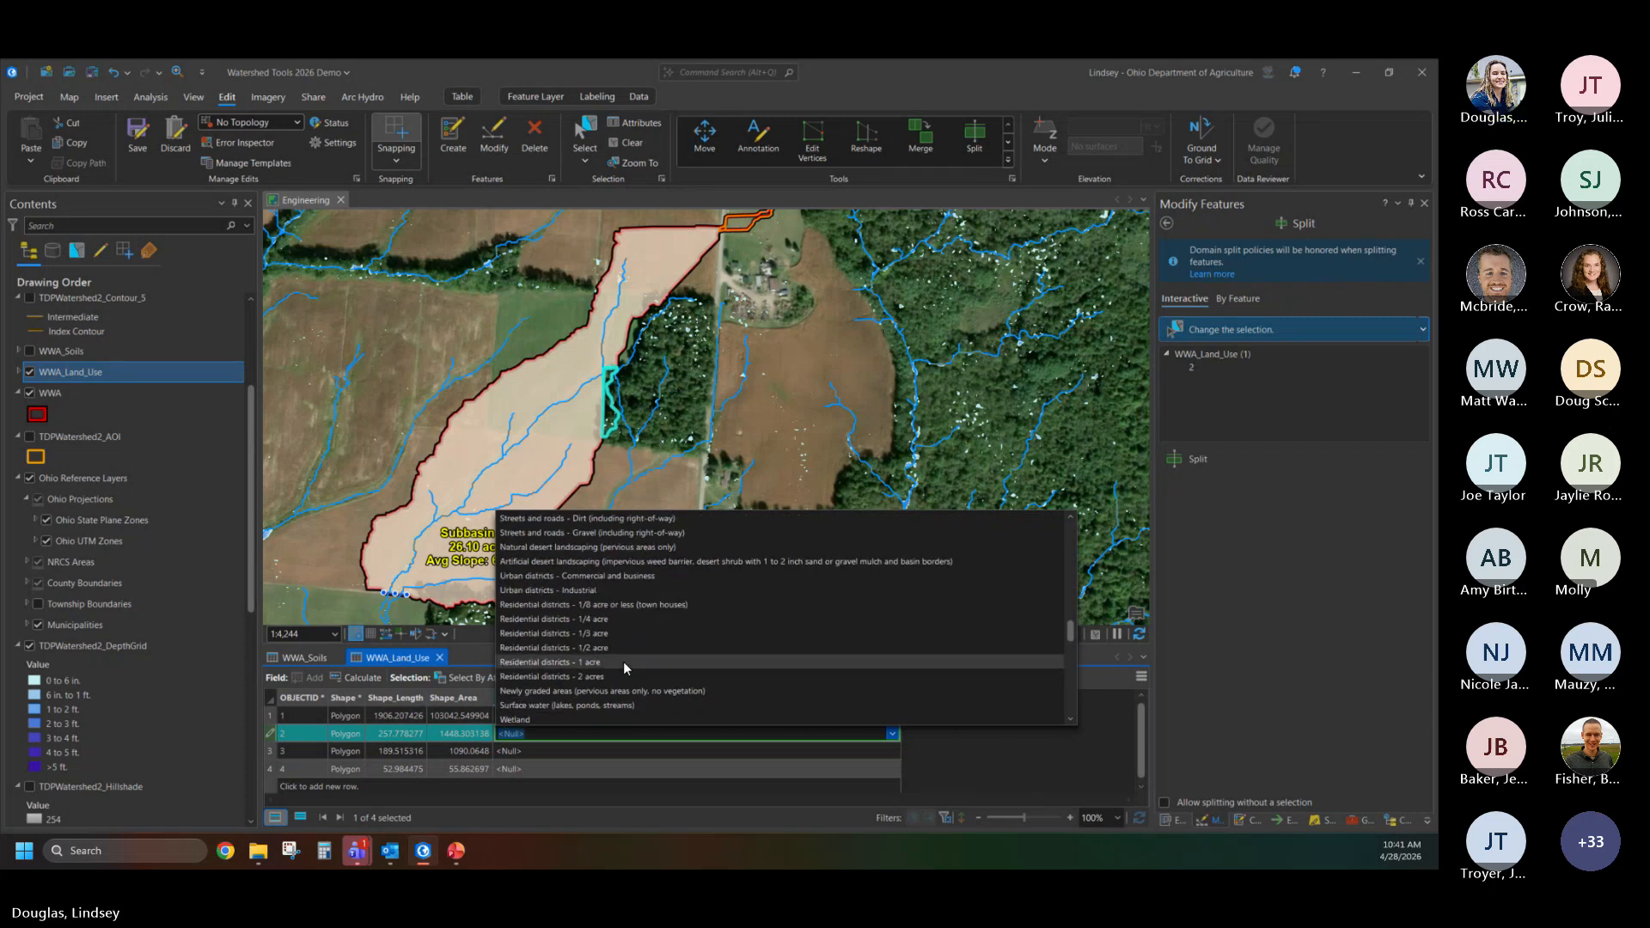
scroll(622, 661, "down", 2)
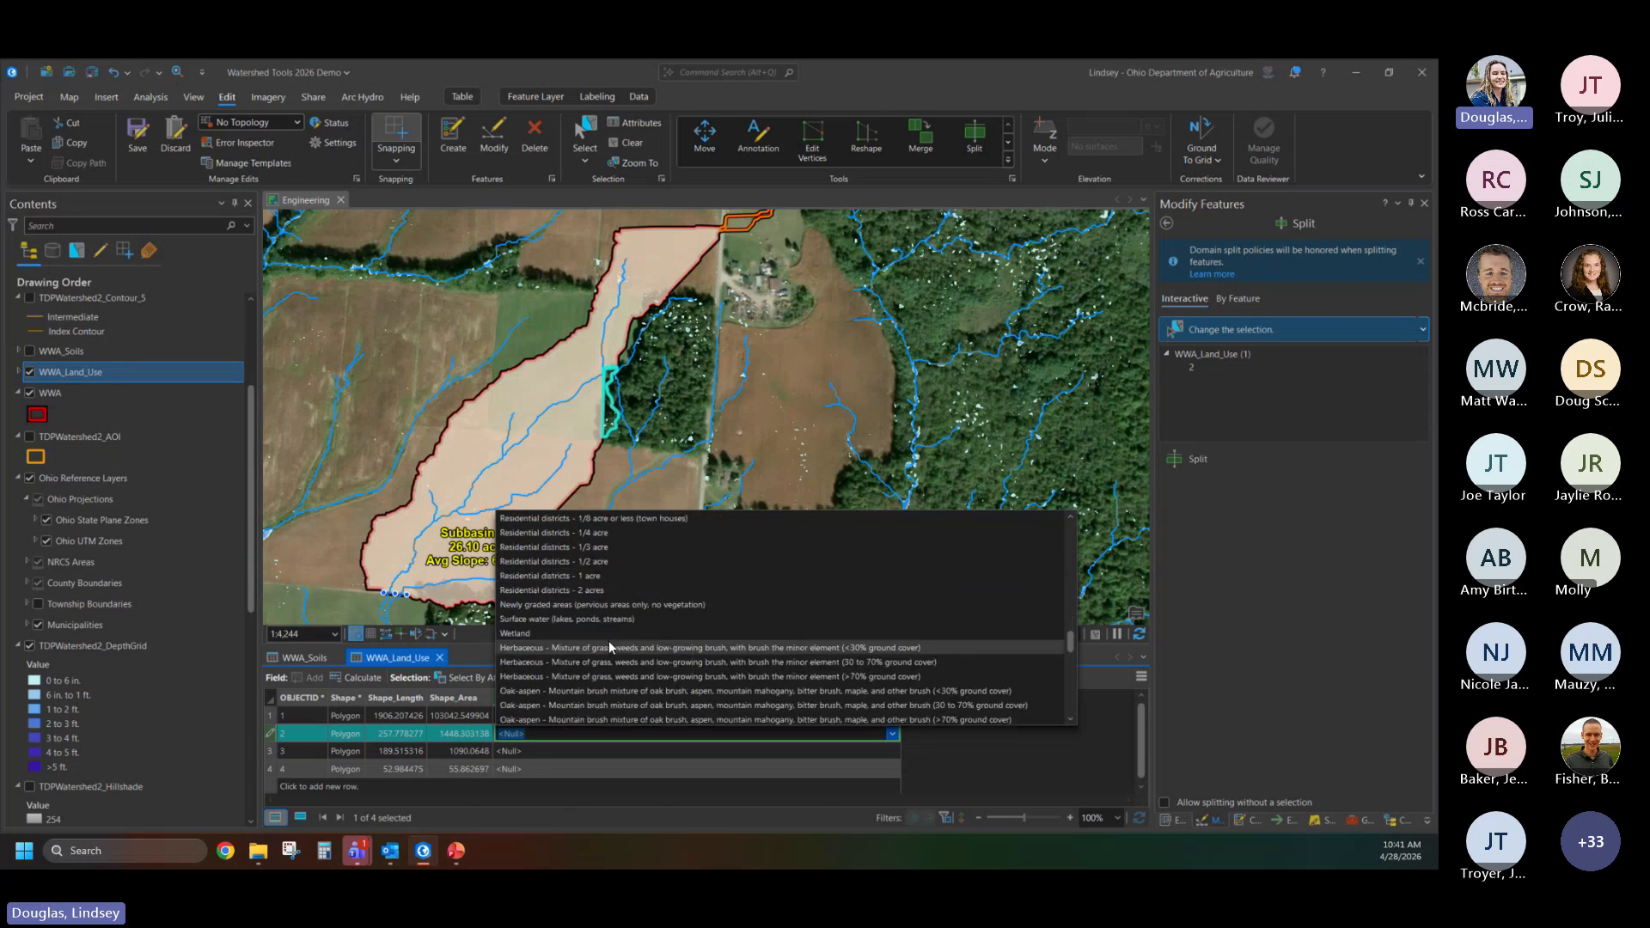
scroll(609, 645, "up", 1)
scroll(609, 647, "up", 1)
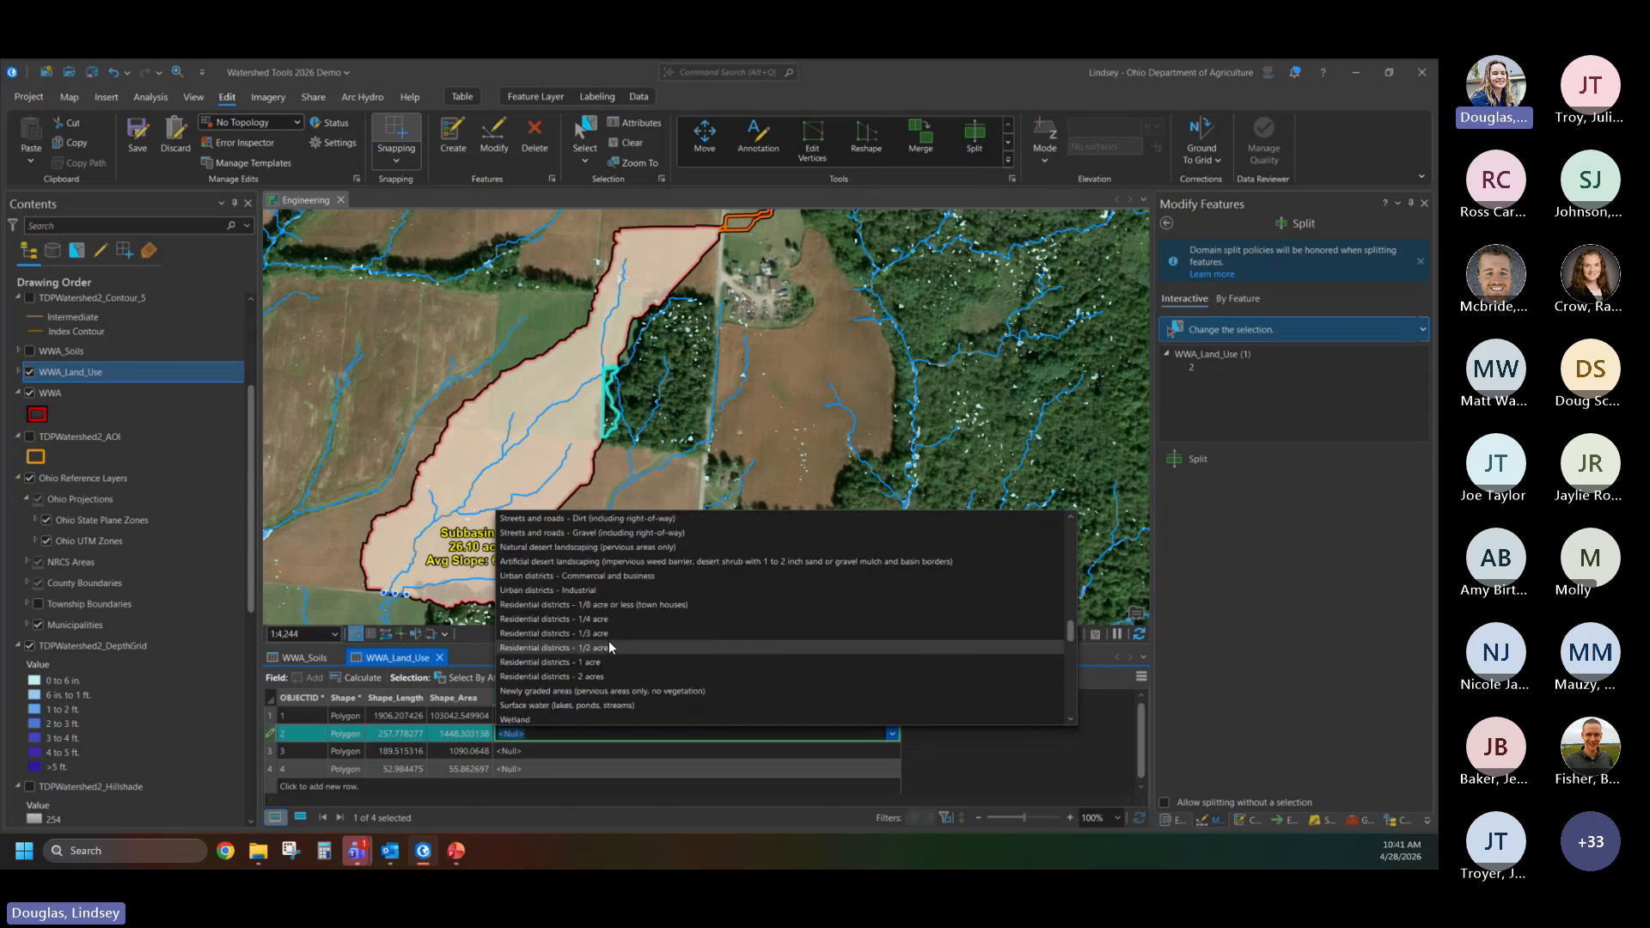
scroll(612, 647, "up", 1)
scroll(609, 643, "up", 4)
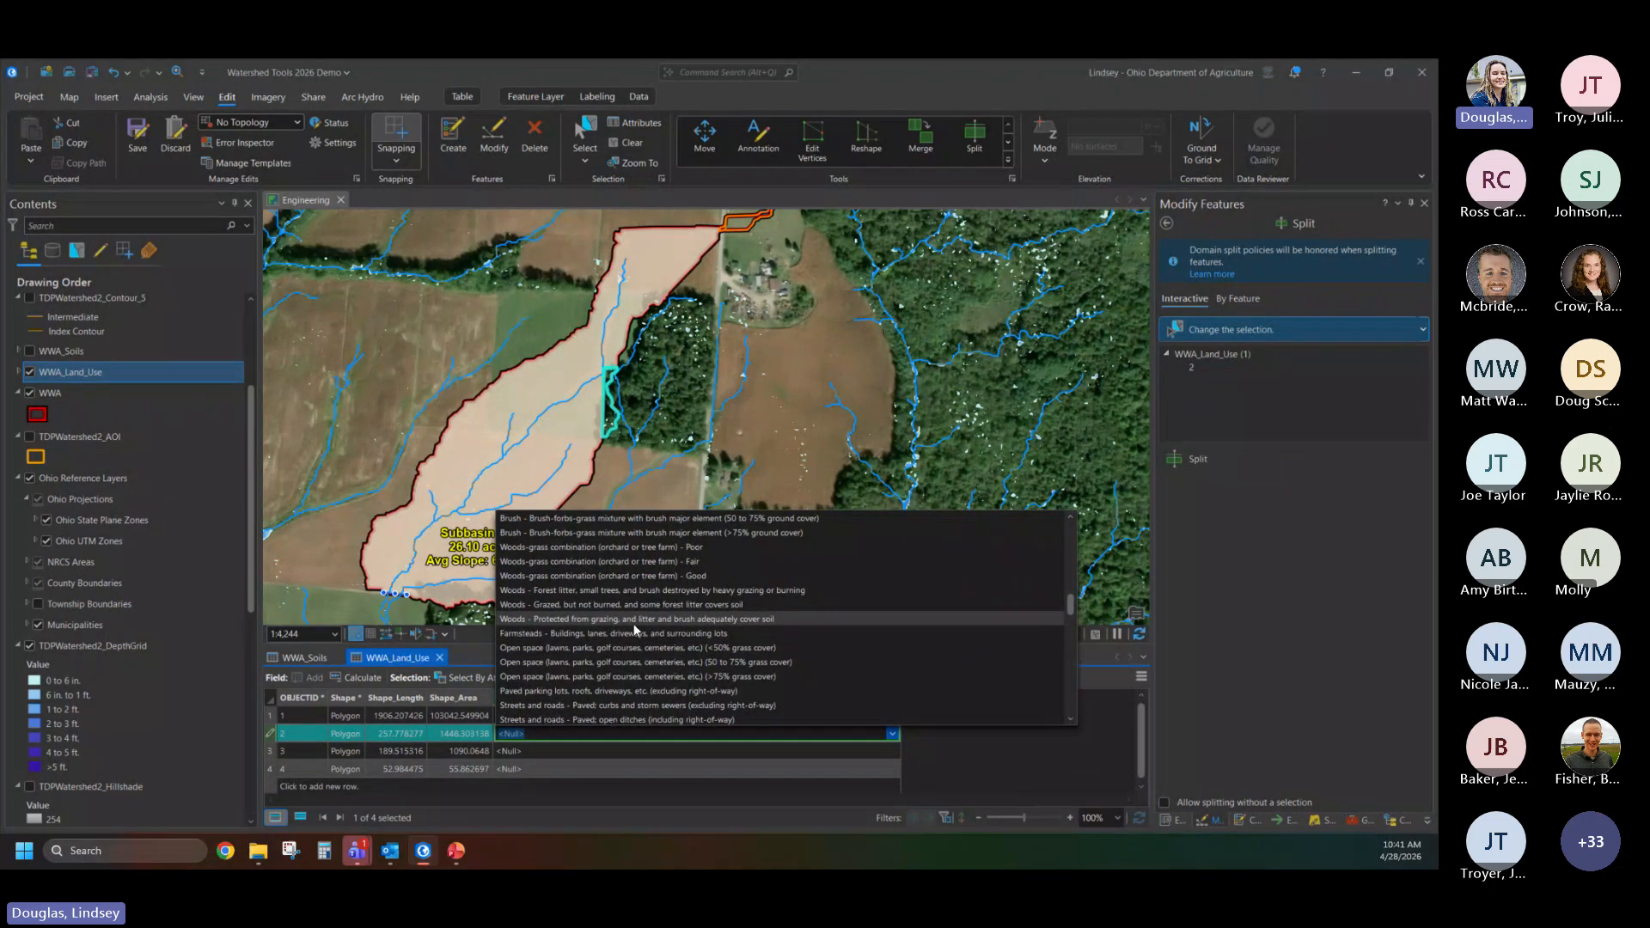
left_click(746, 620)
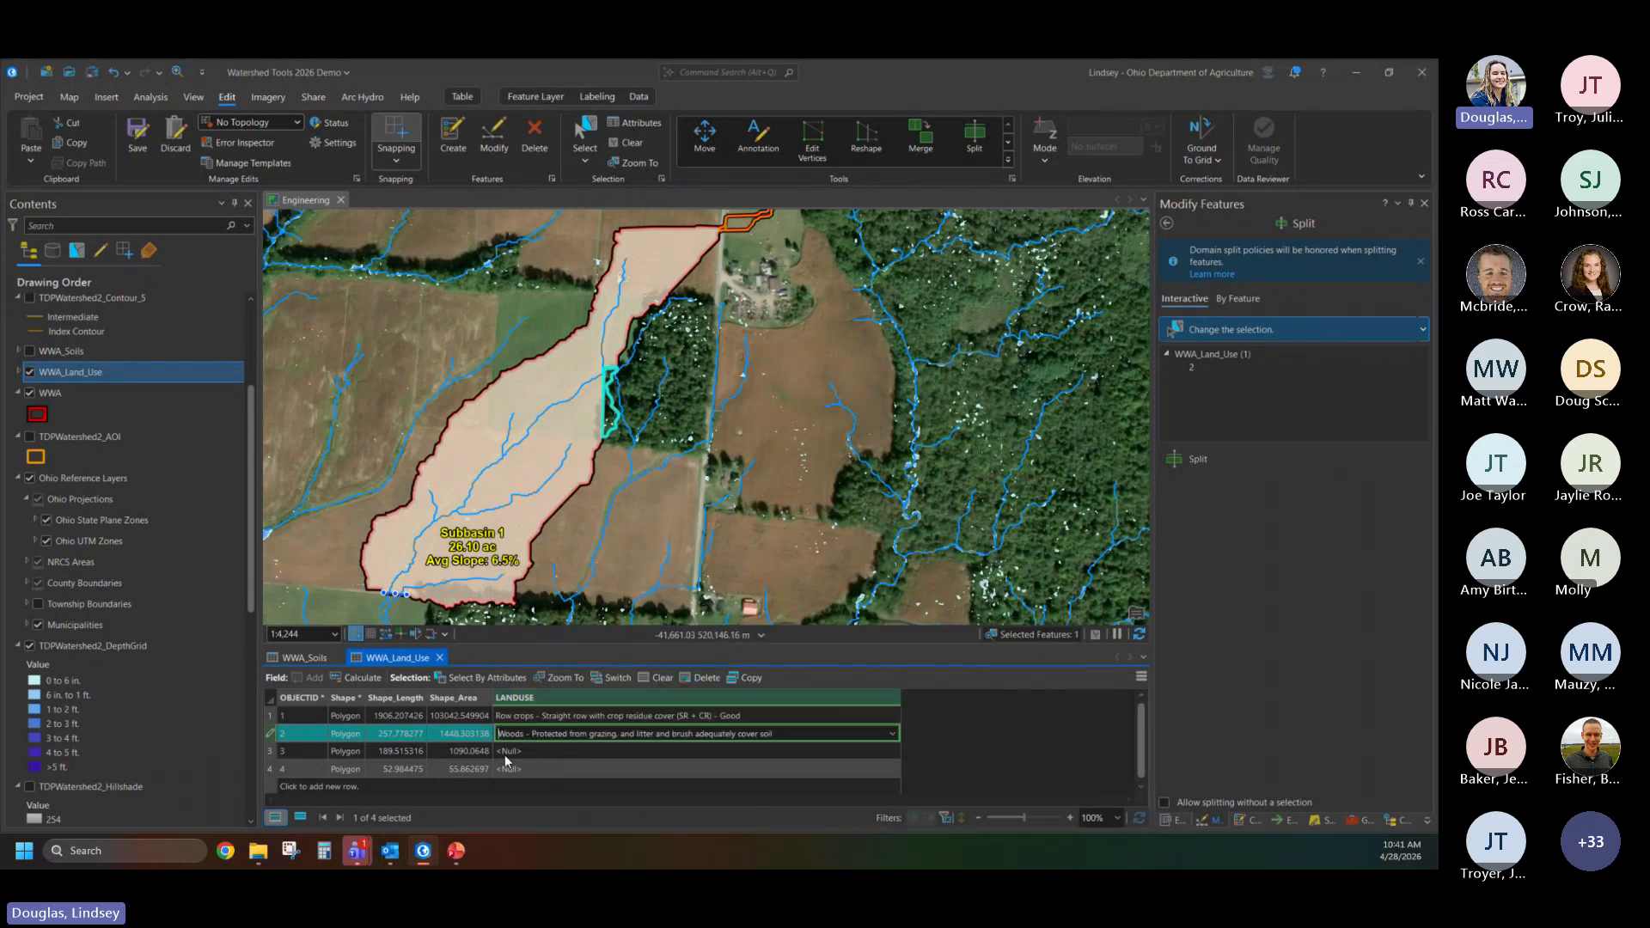
- Set the land use of the polygon east of the road to "Open space (lawns, parks, golf courses, cemeteries, etc) (>75% grass cover)"
left_click(525, 753)
left_click(548, 753)
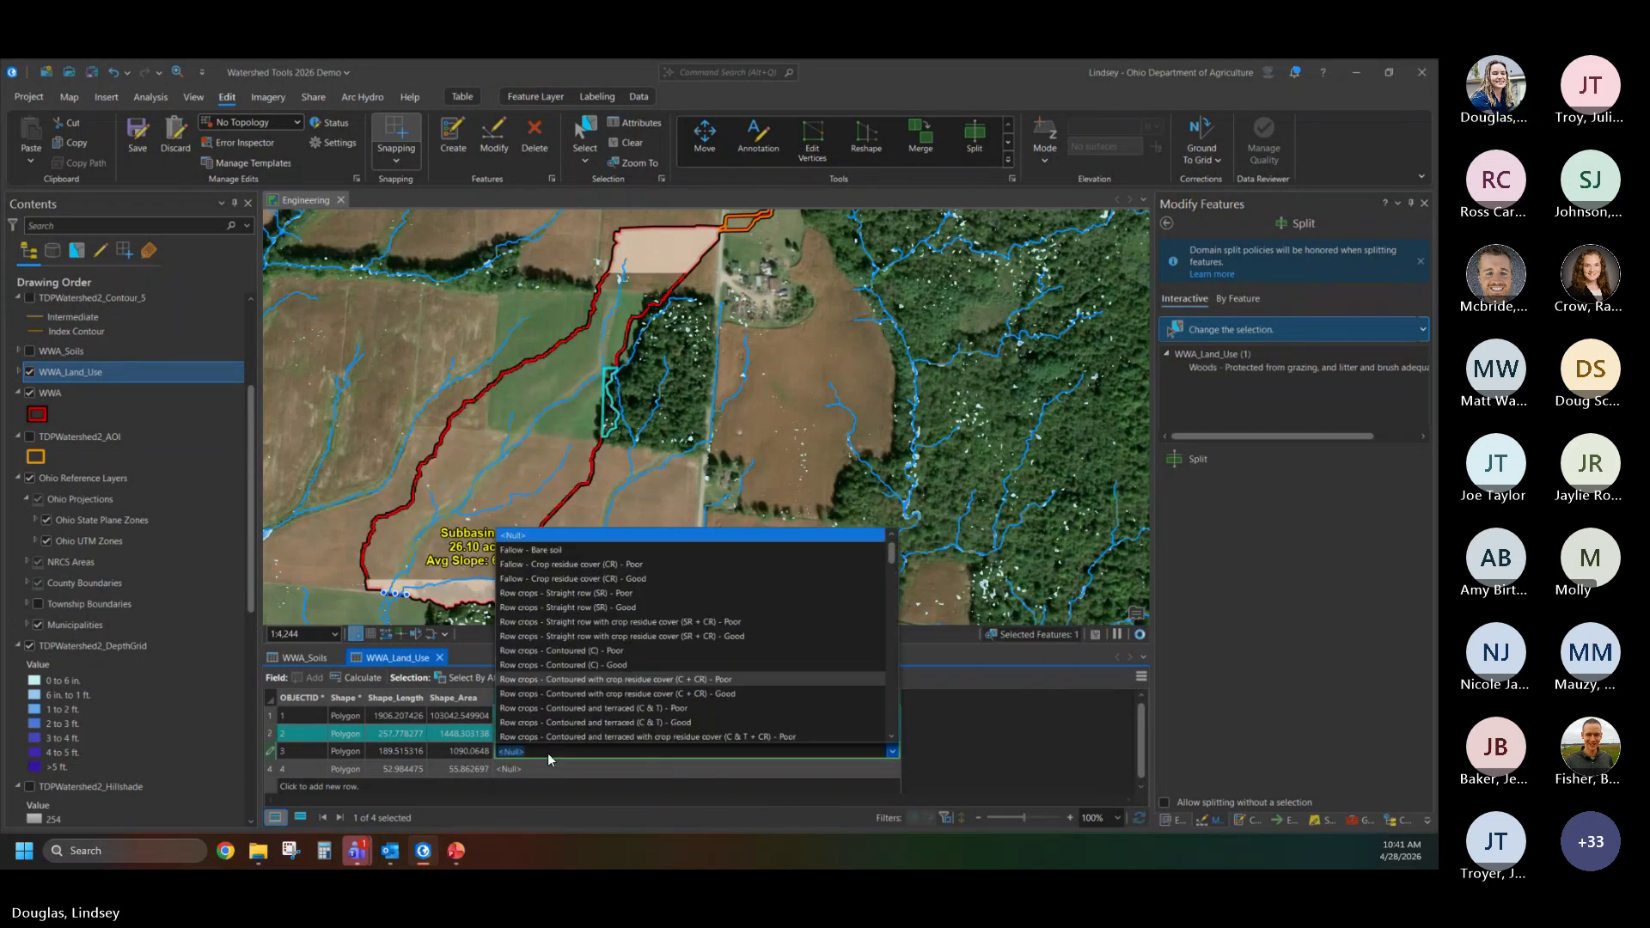
left_click(273, 750)
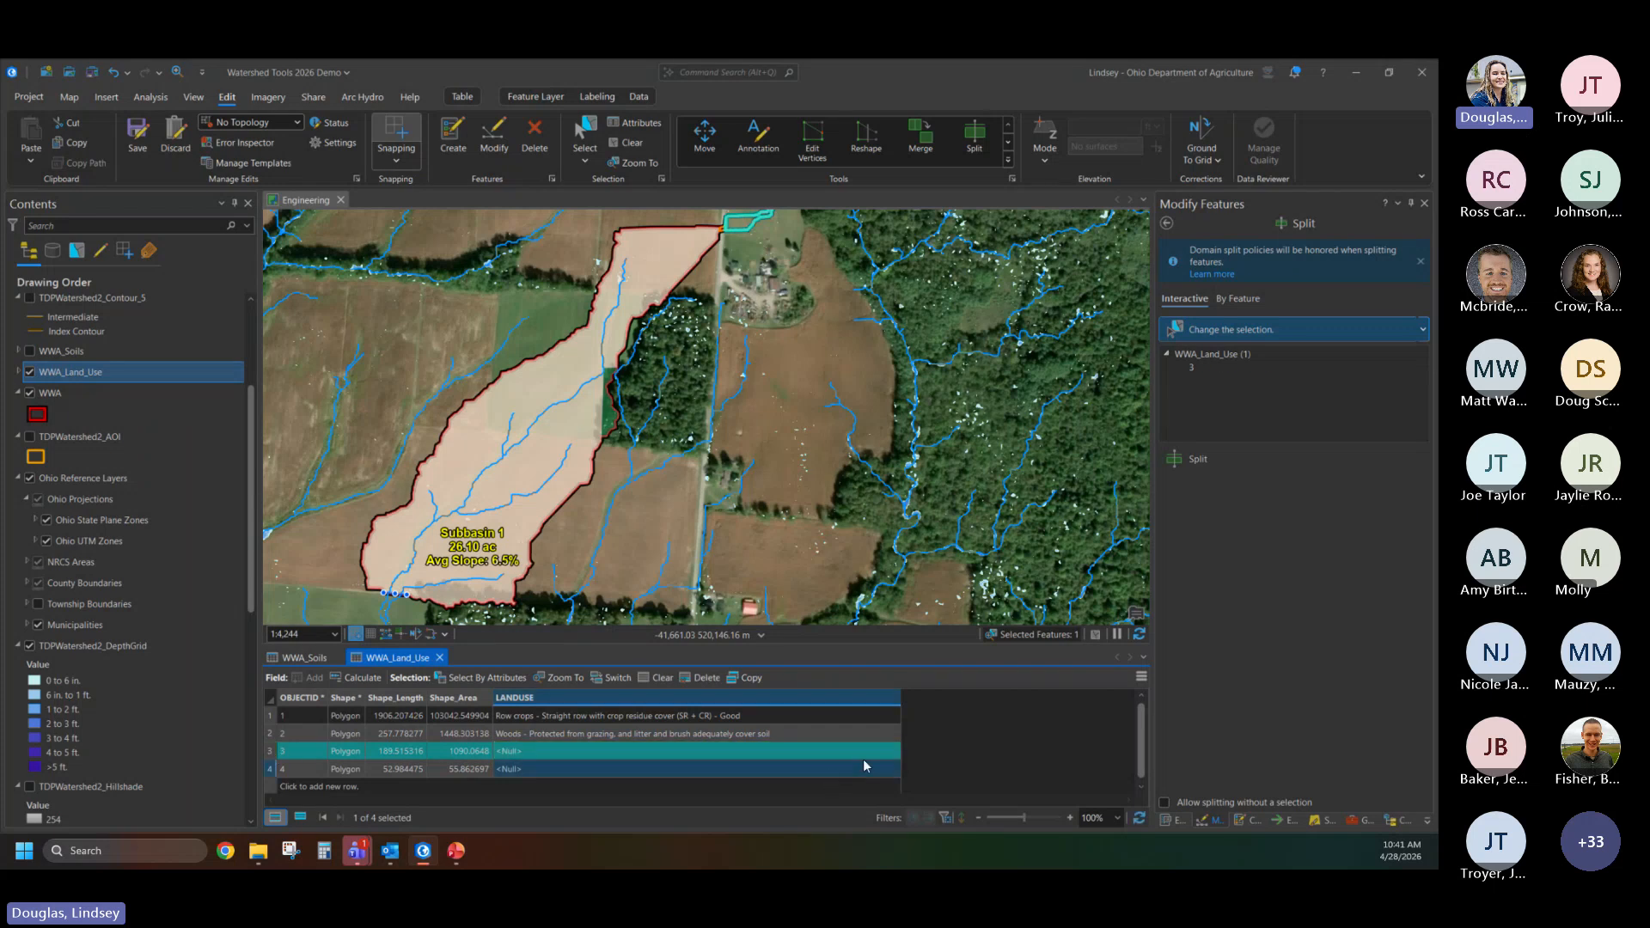
left_click(875, 752)
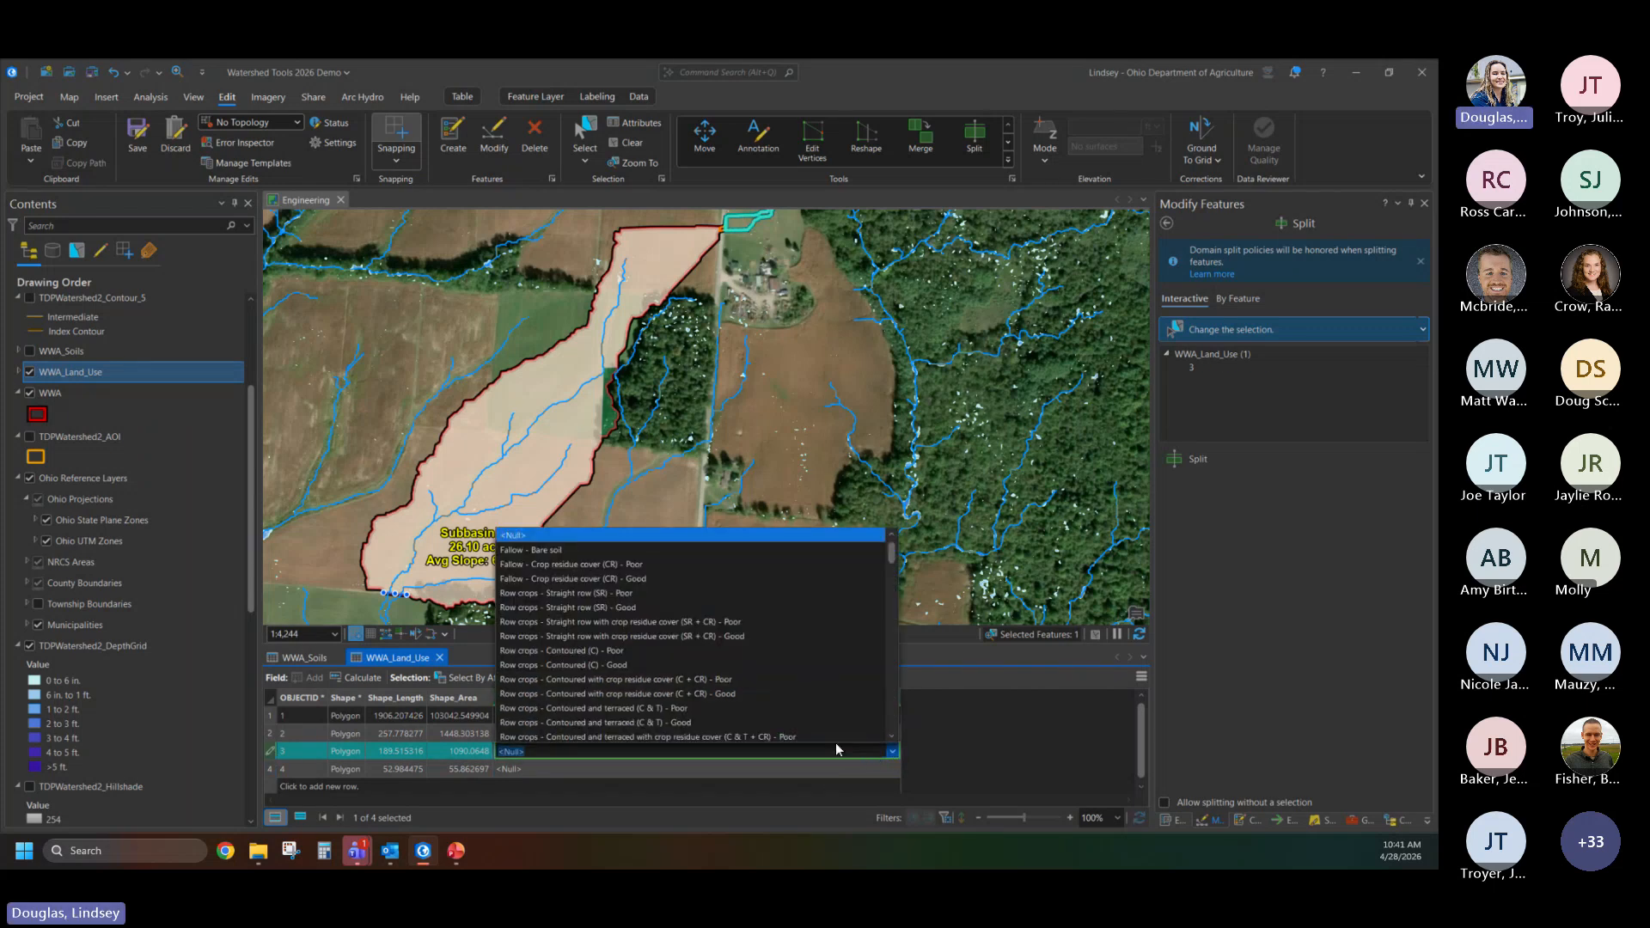
scroll(692, 644, "down", 6)
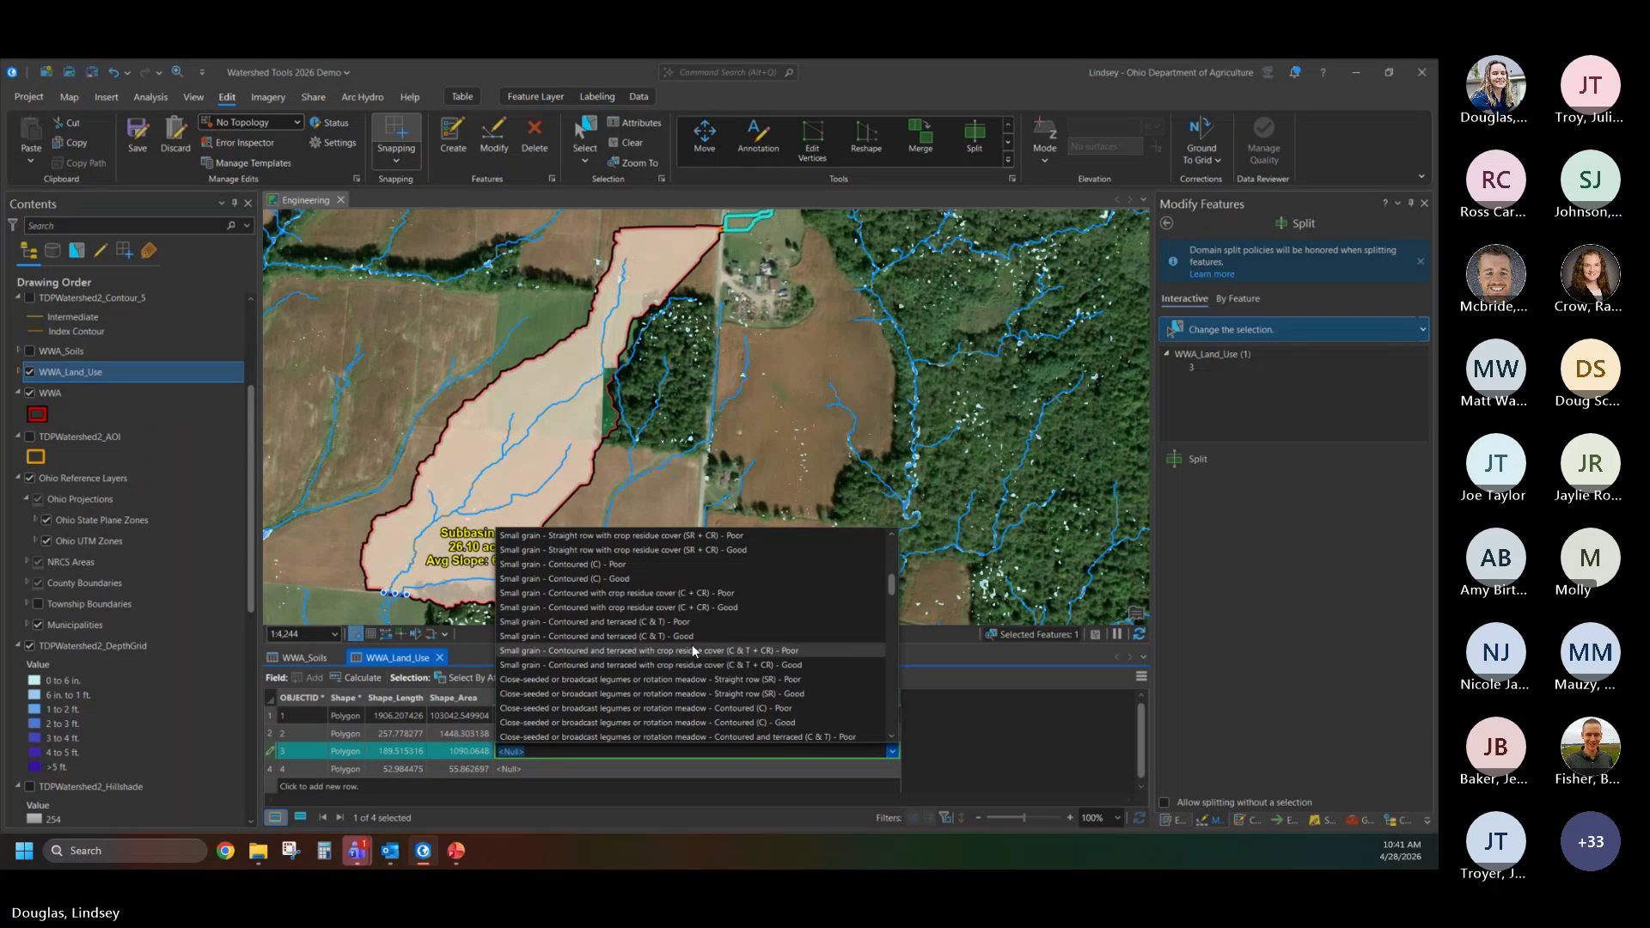
scroll(692, 645, "down", 4)
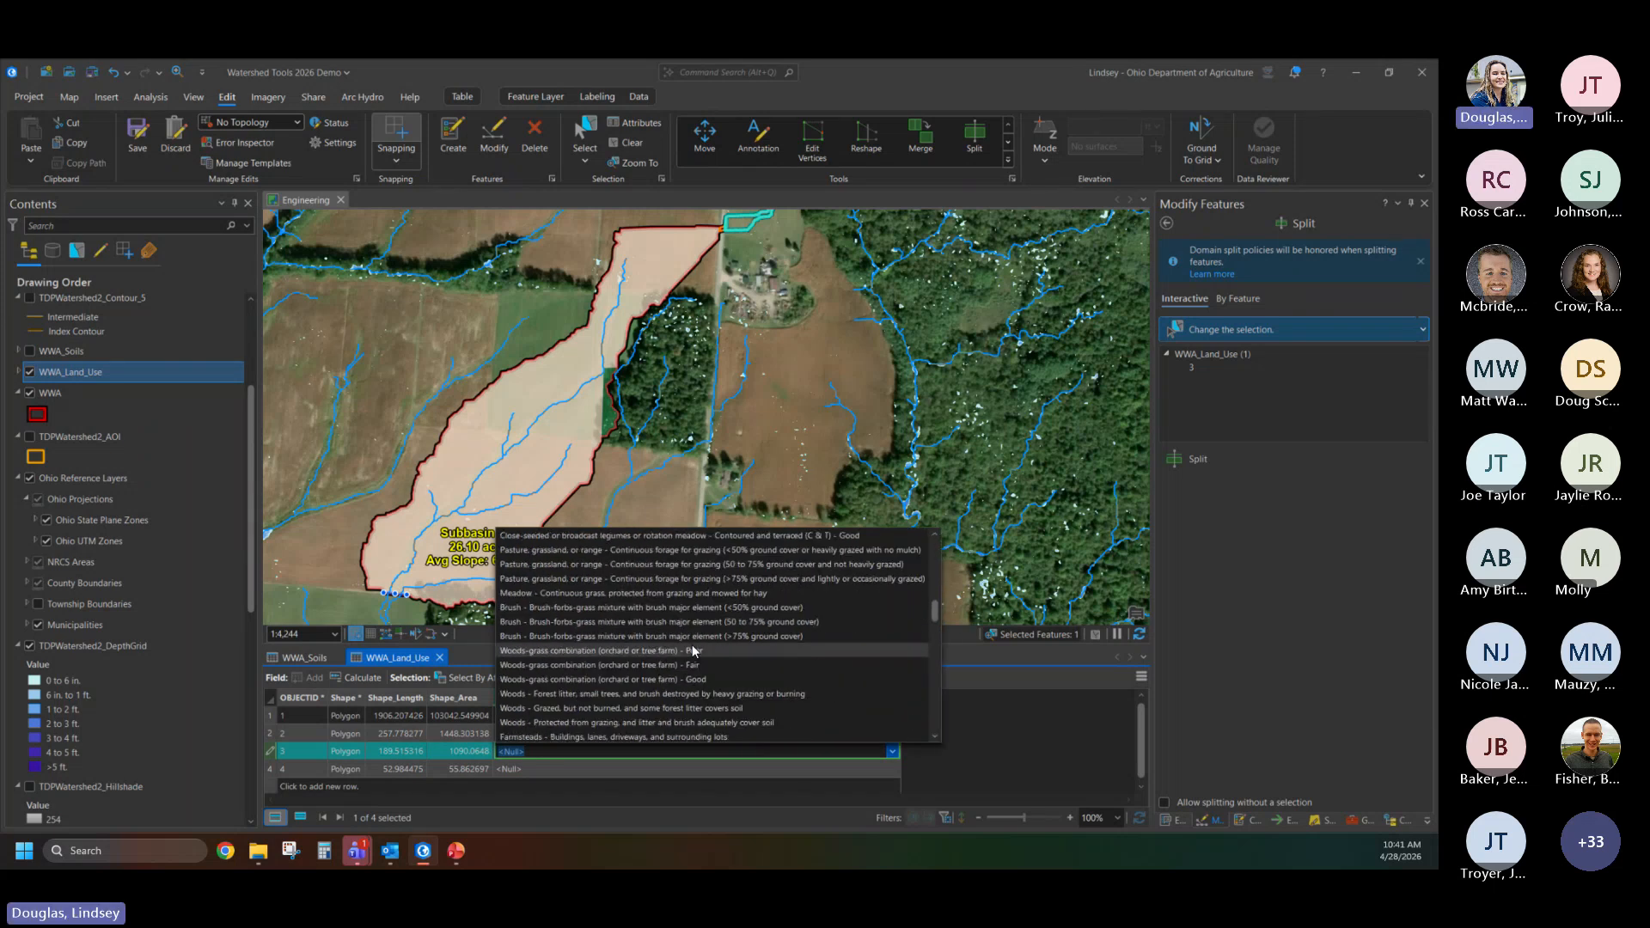
scroll(693, 644, "down", 4)
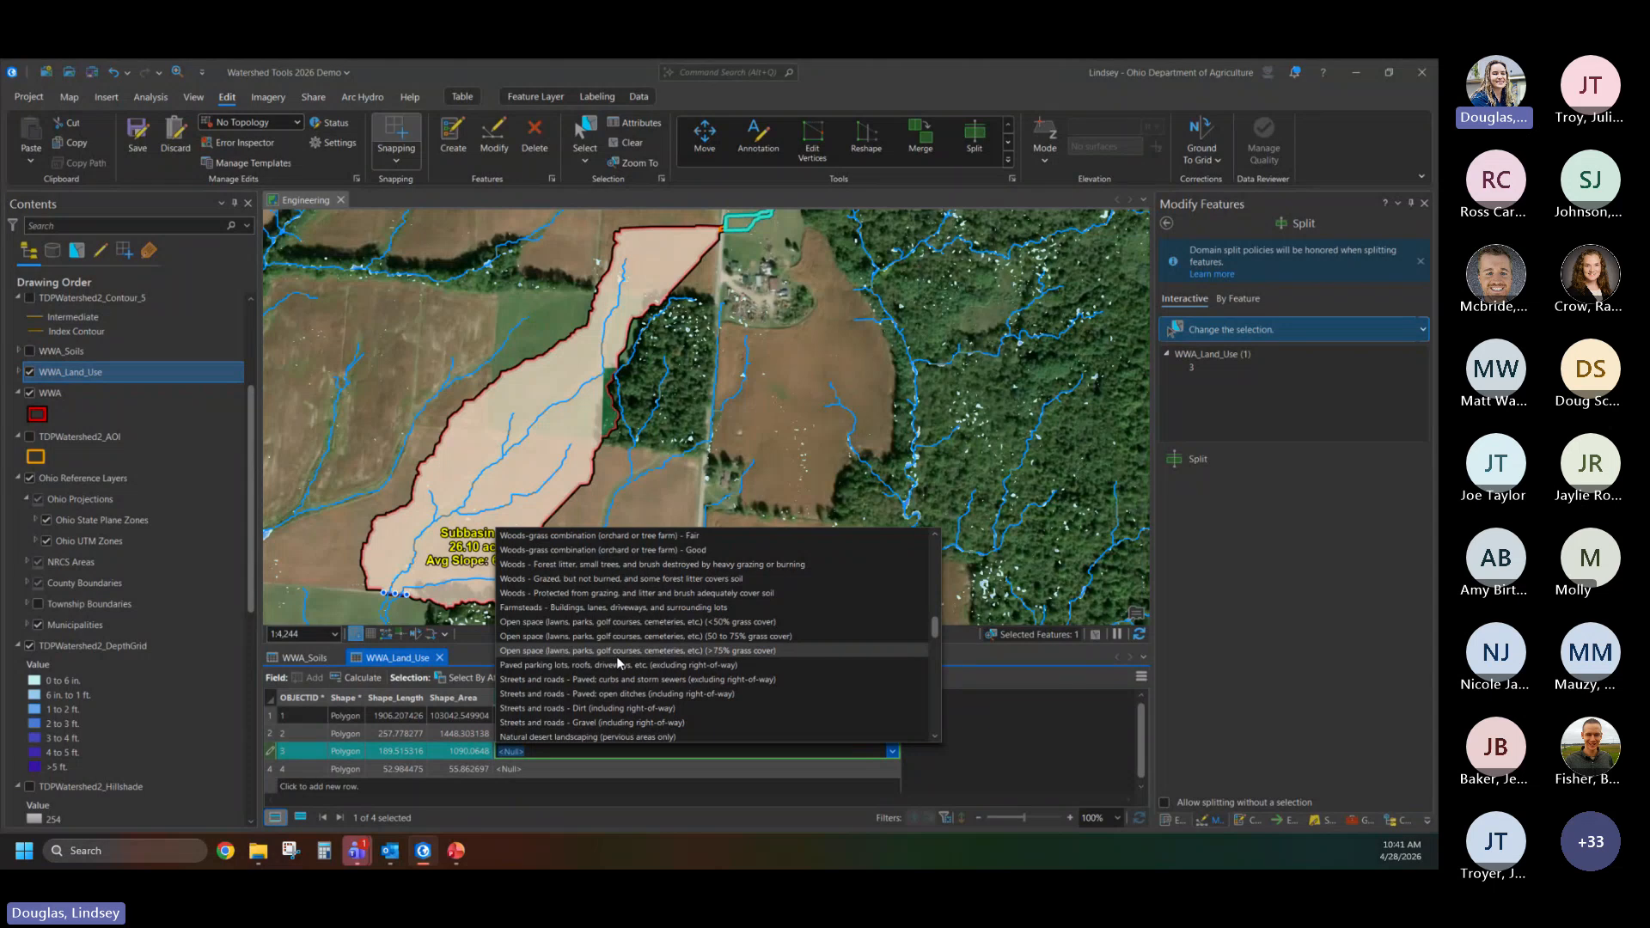
left_click(742, 651)
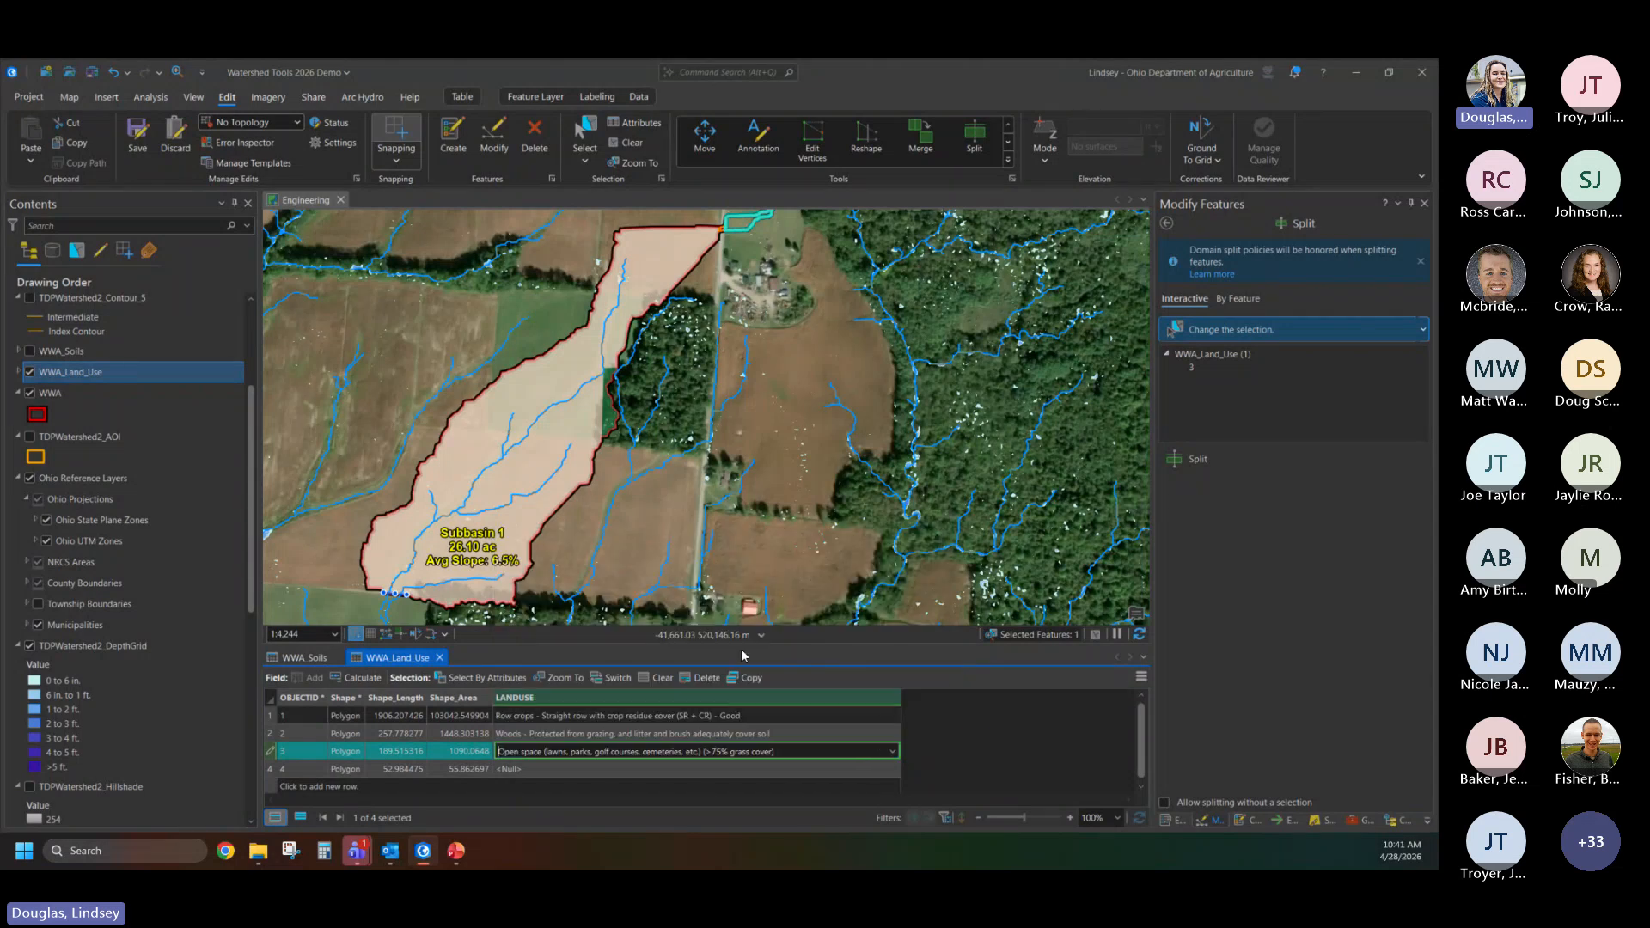
- Set the land use of the road polygon to "Streets and roads - Paved; open ditches (including right-of-way)" and save the edits
left_click(593, 772)
left_click(663, 768)
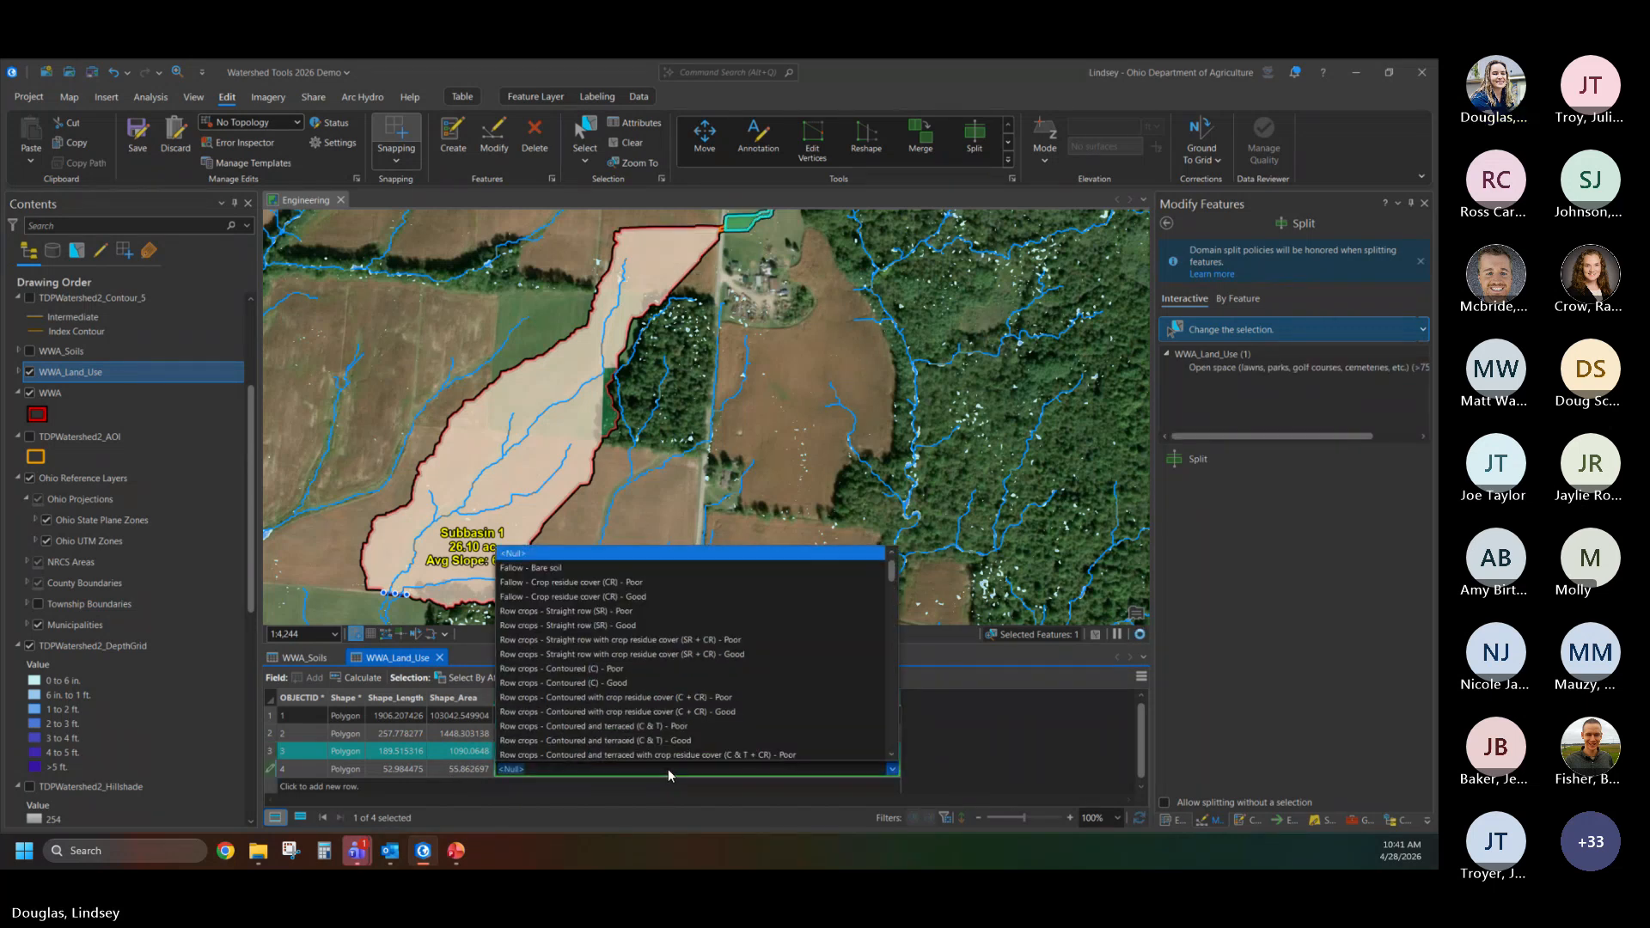
scroll(694, 653, "down", 2)
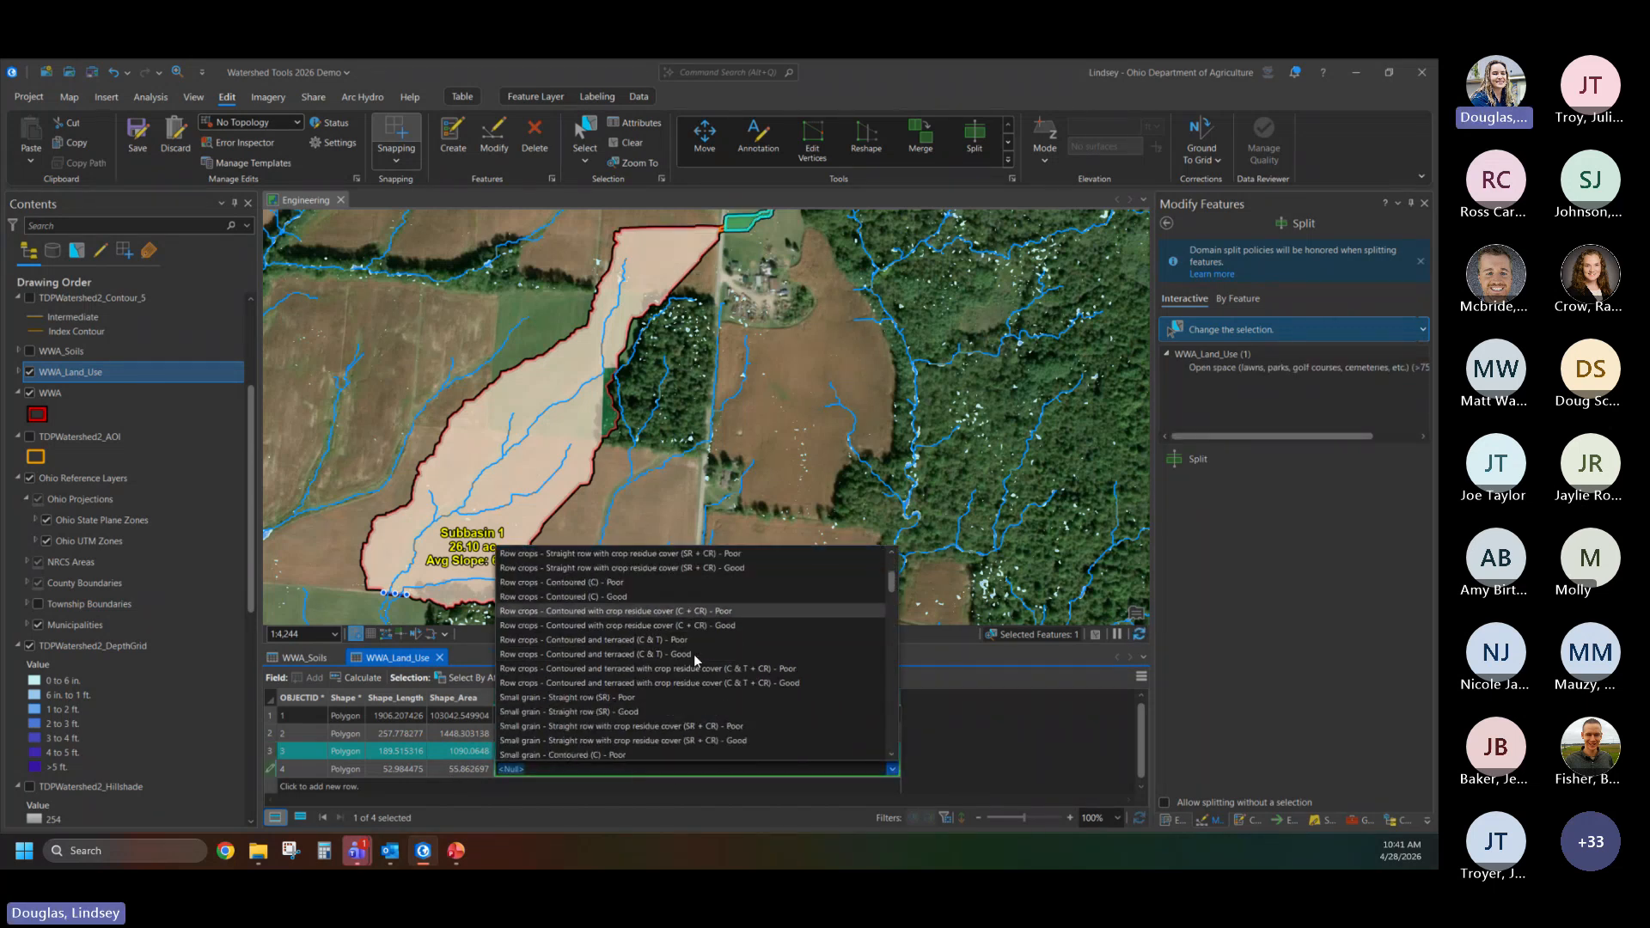
scroll(694, 653, "down", 8)
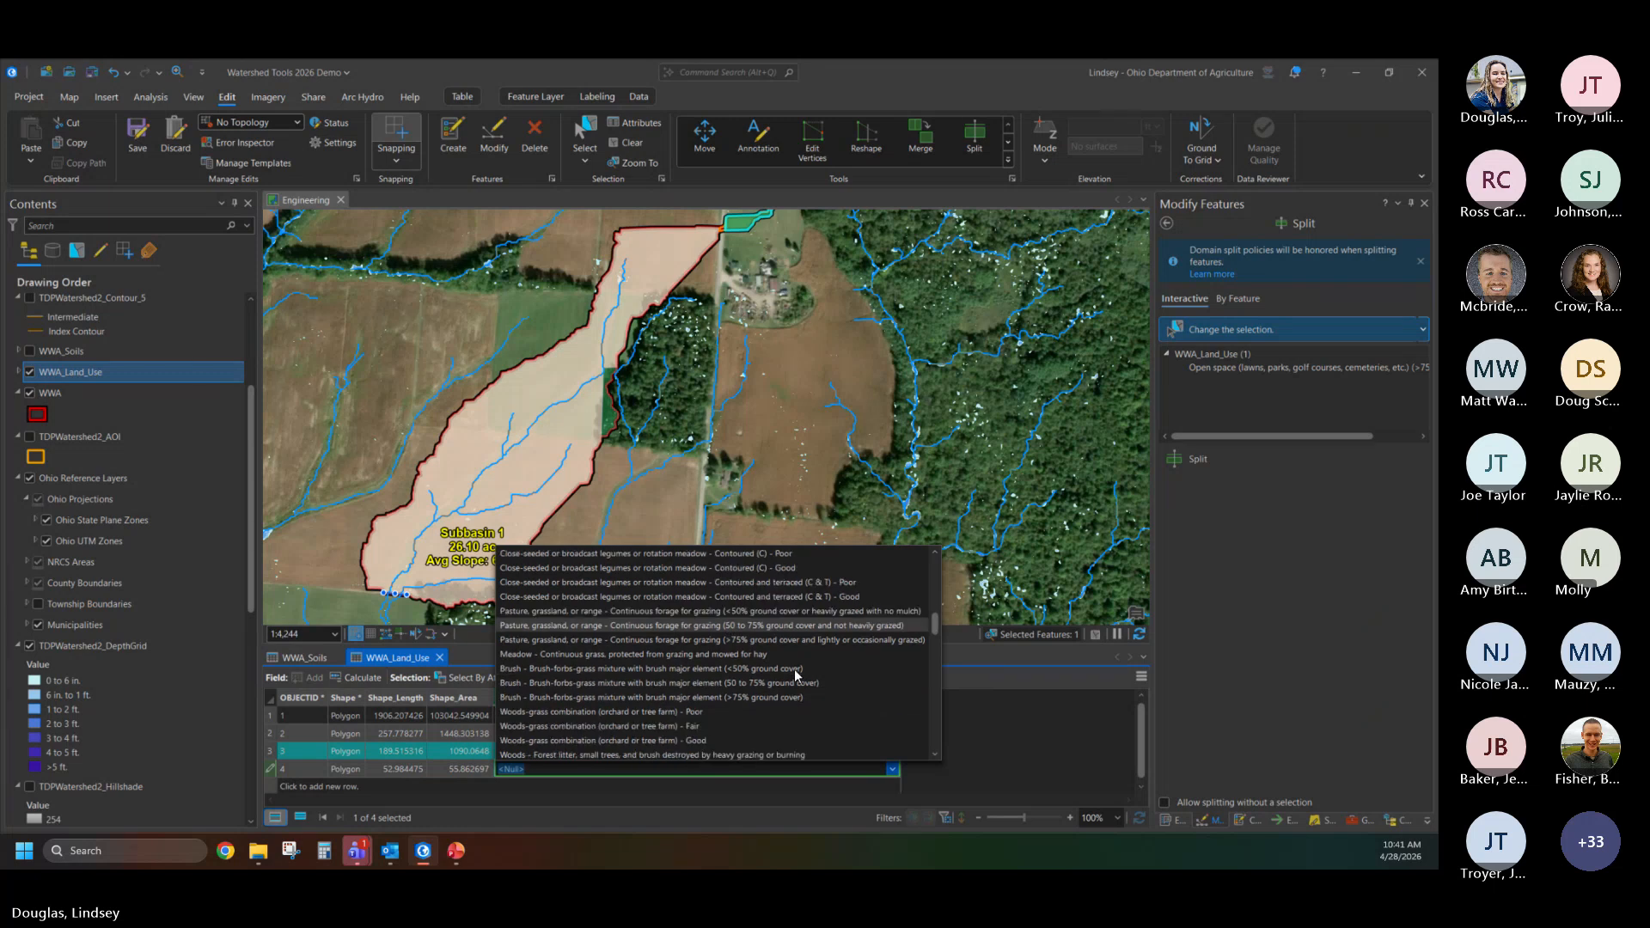
scroll(795, 674, "down", 2)
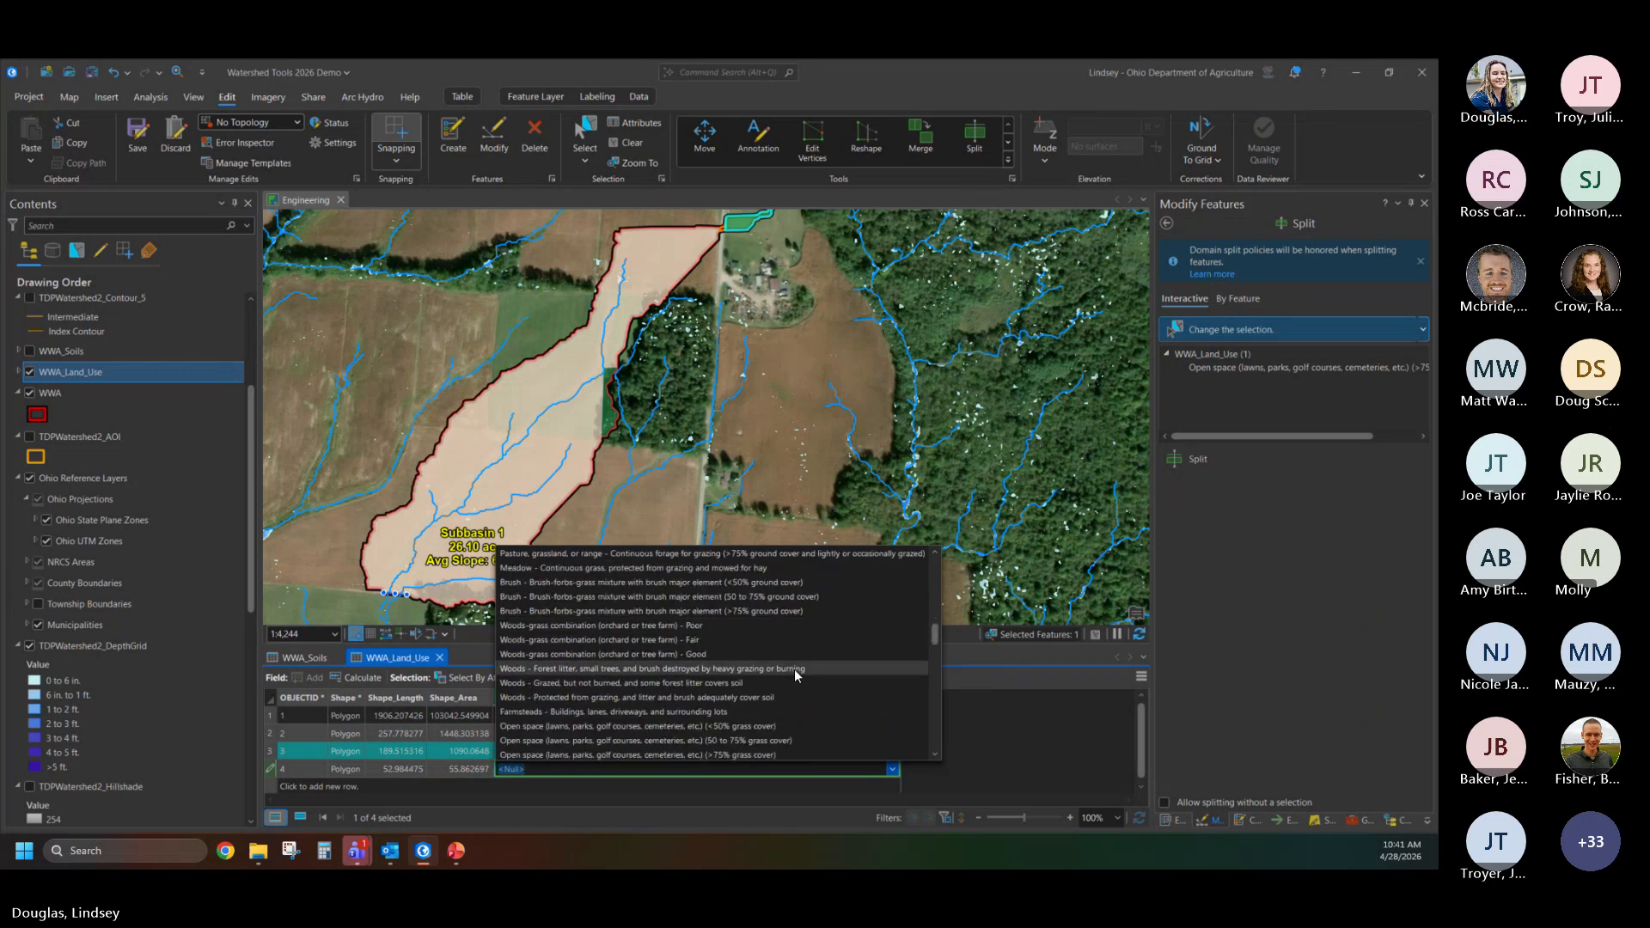
scroll(794, 669, "down", 3)
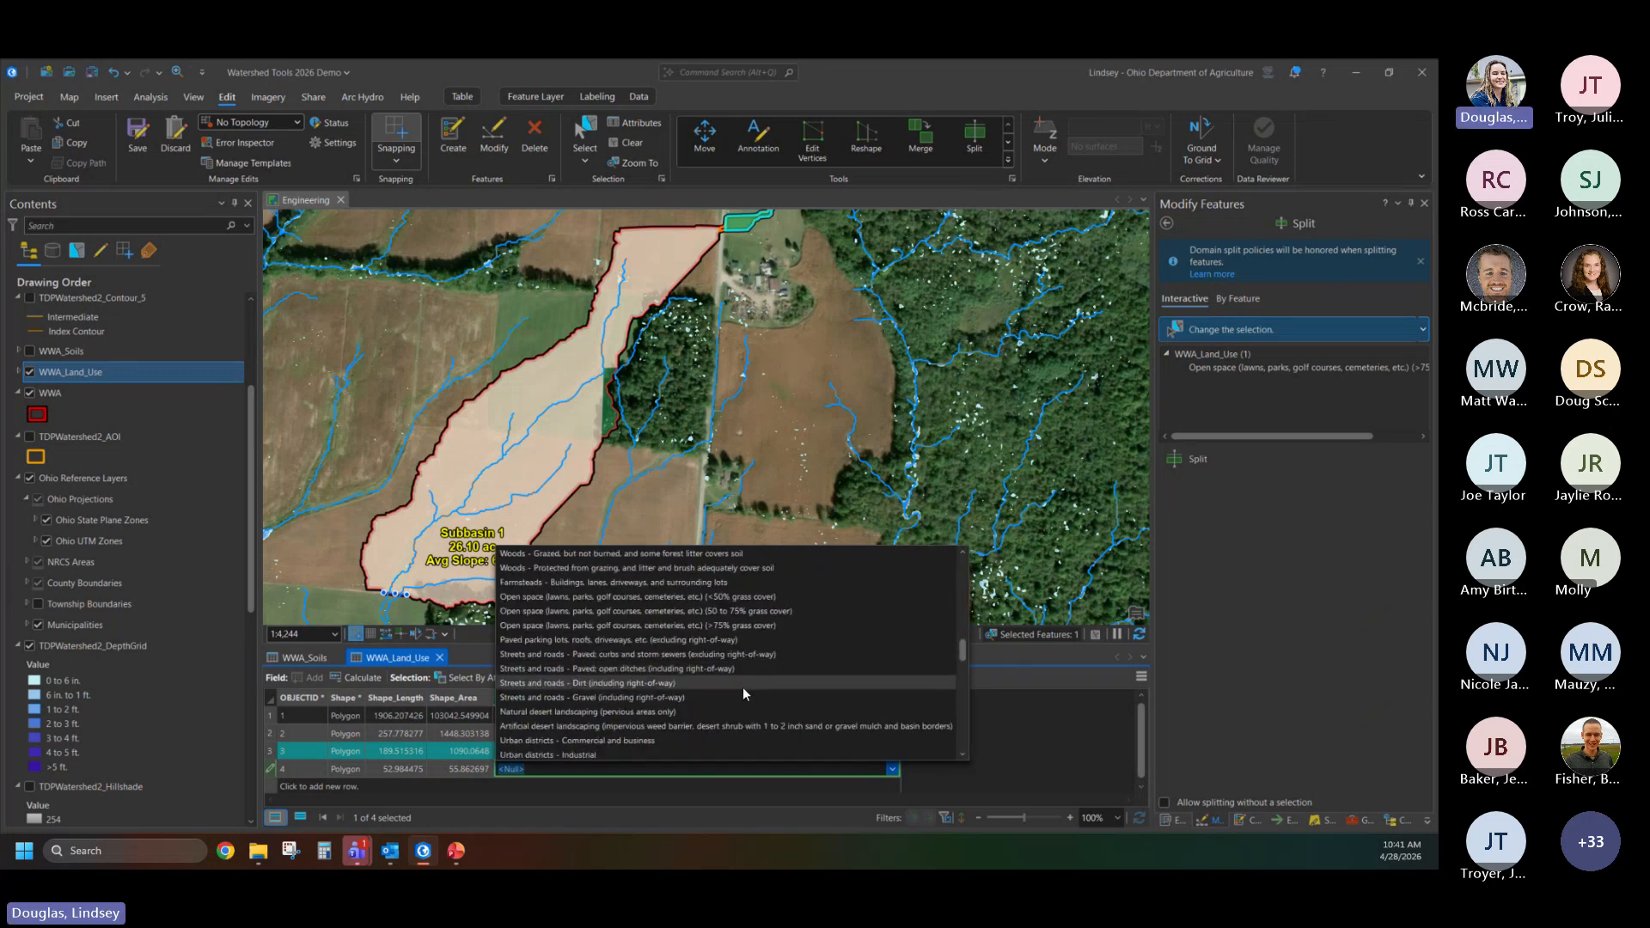
left_click(636, 670)
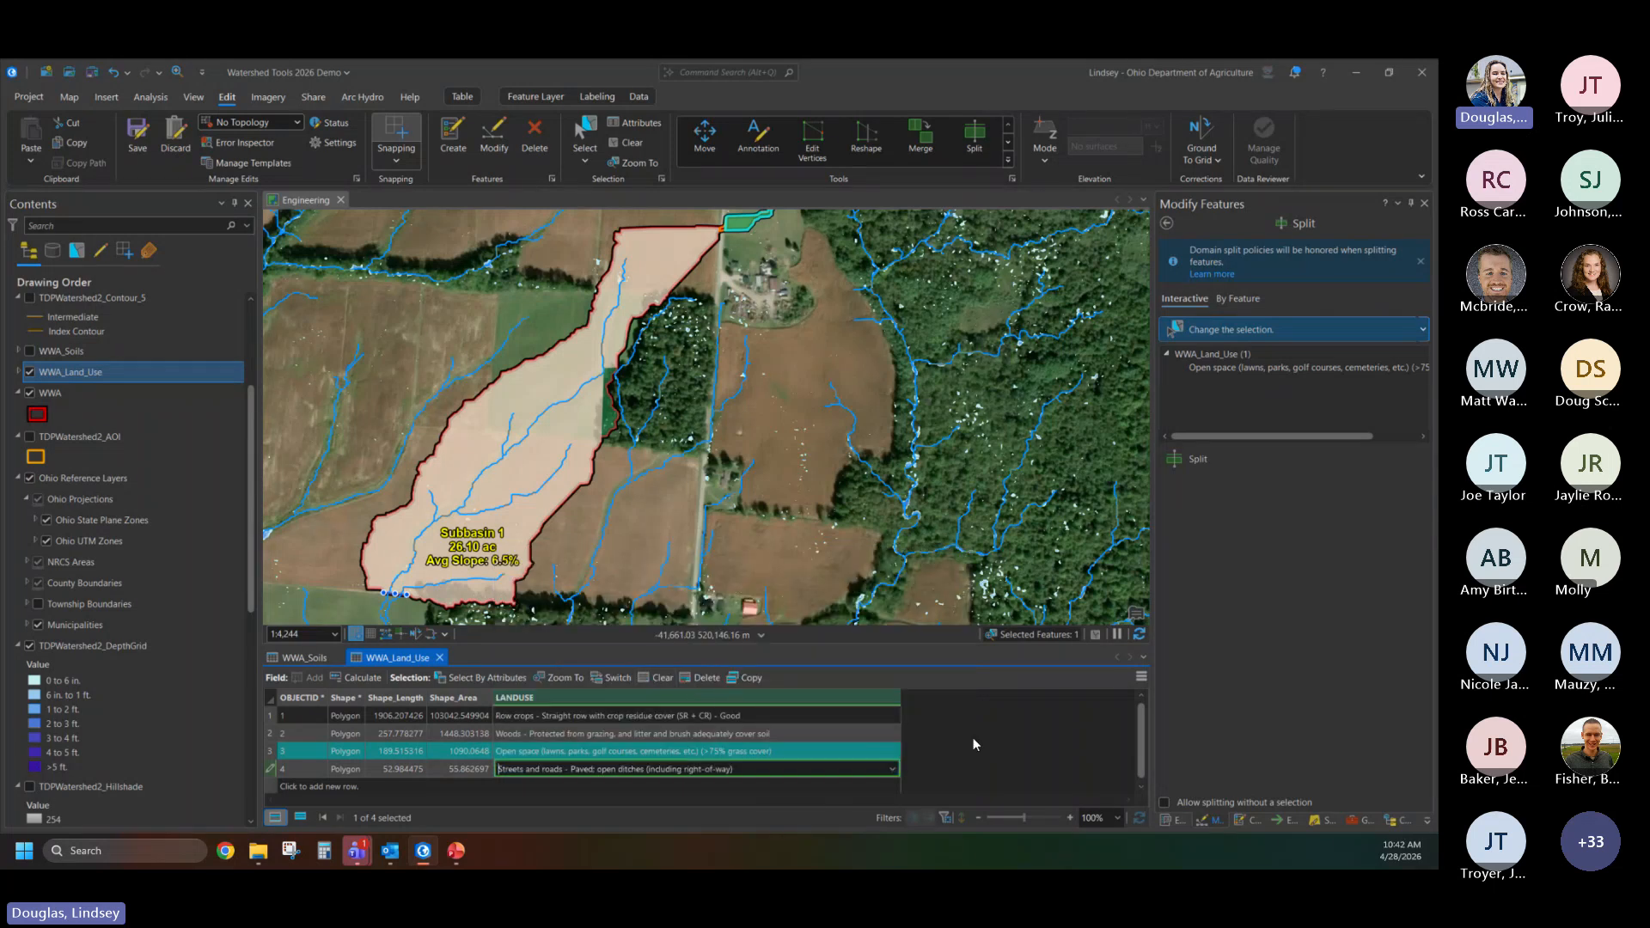
left_click(839, 748)
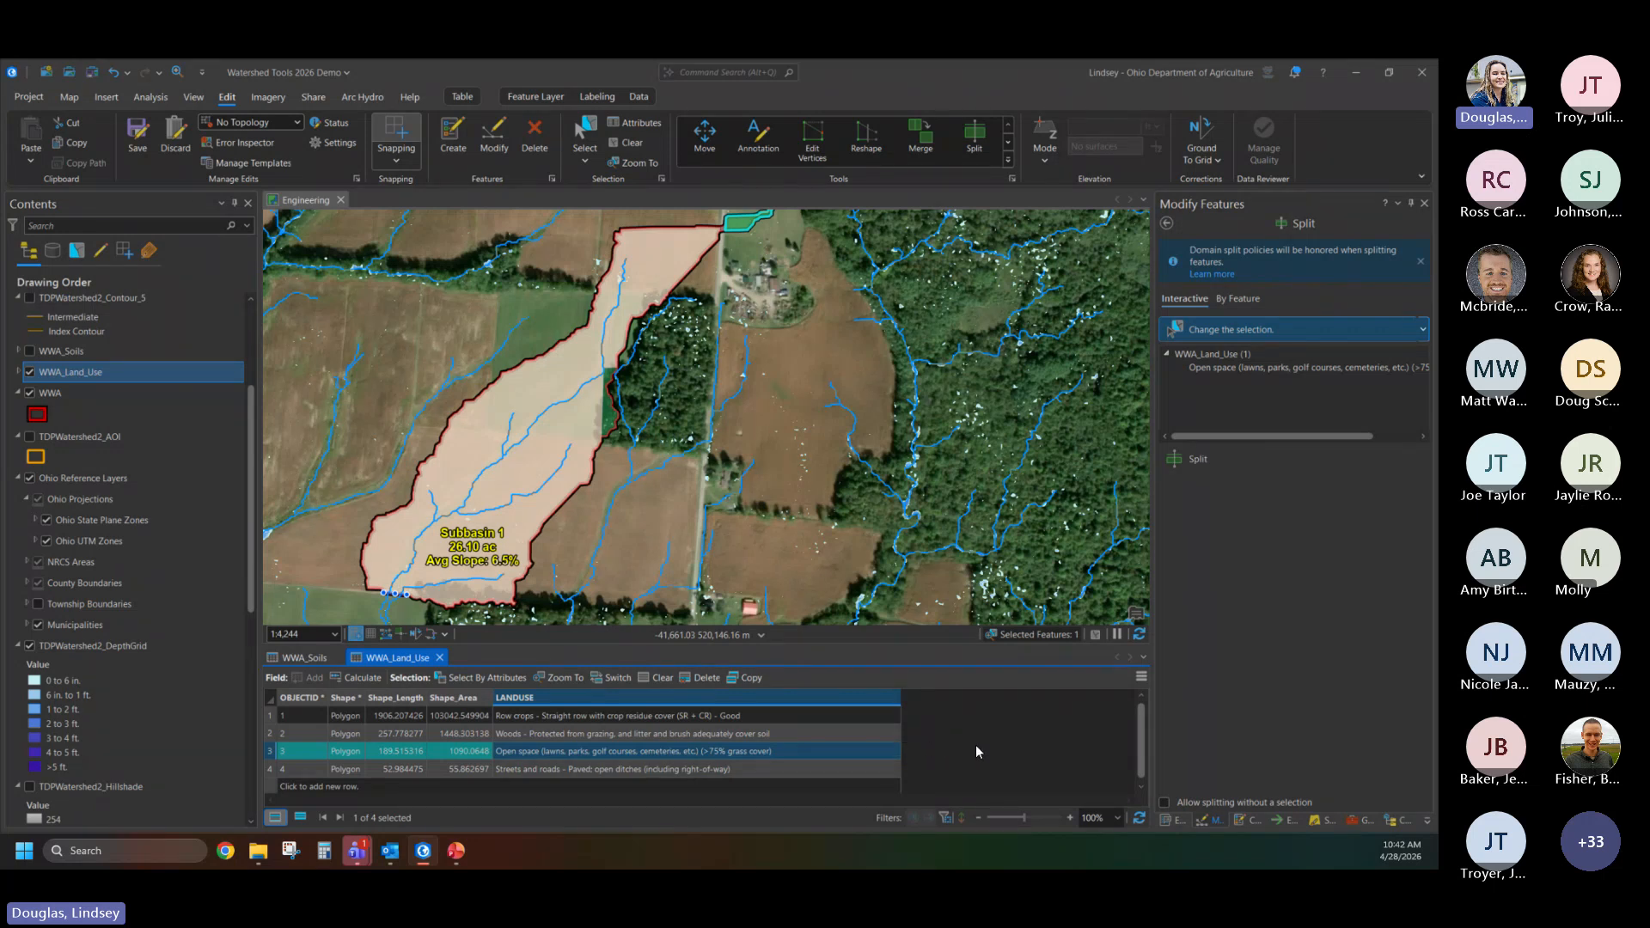
left_click(135, 133)
- Run the Calculate Runoff Curve Number tool on the WWA watershed layer and review the run's messages
left_click(1401, 821)
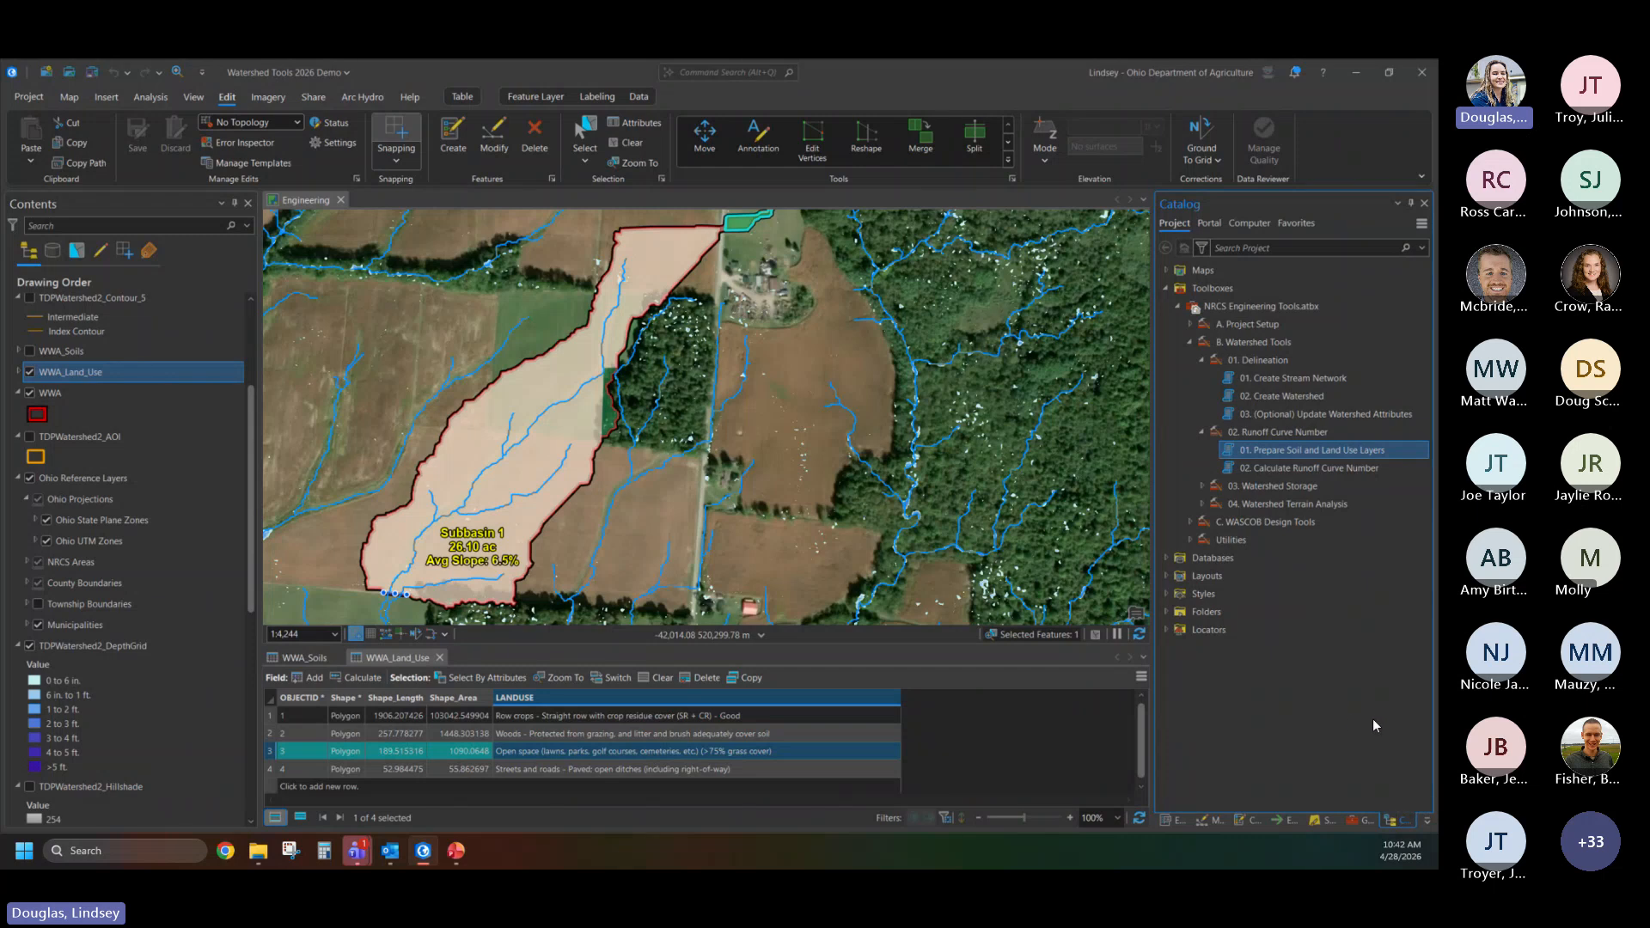
double_click(1290, 470)
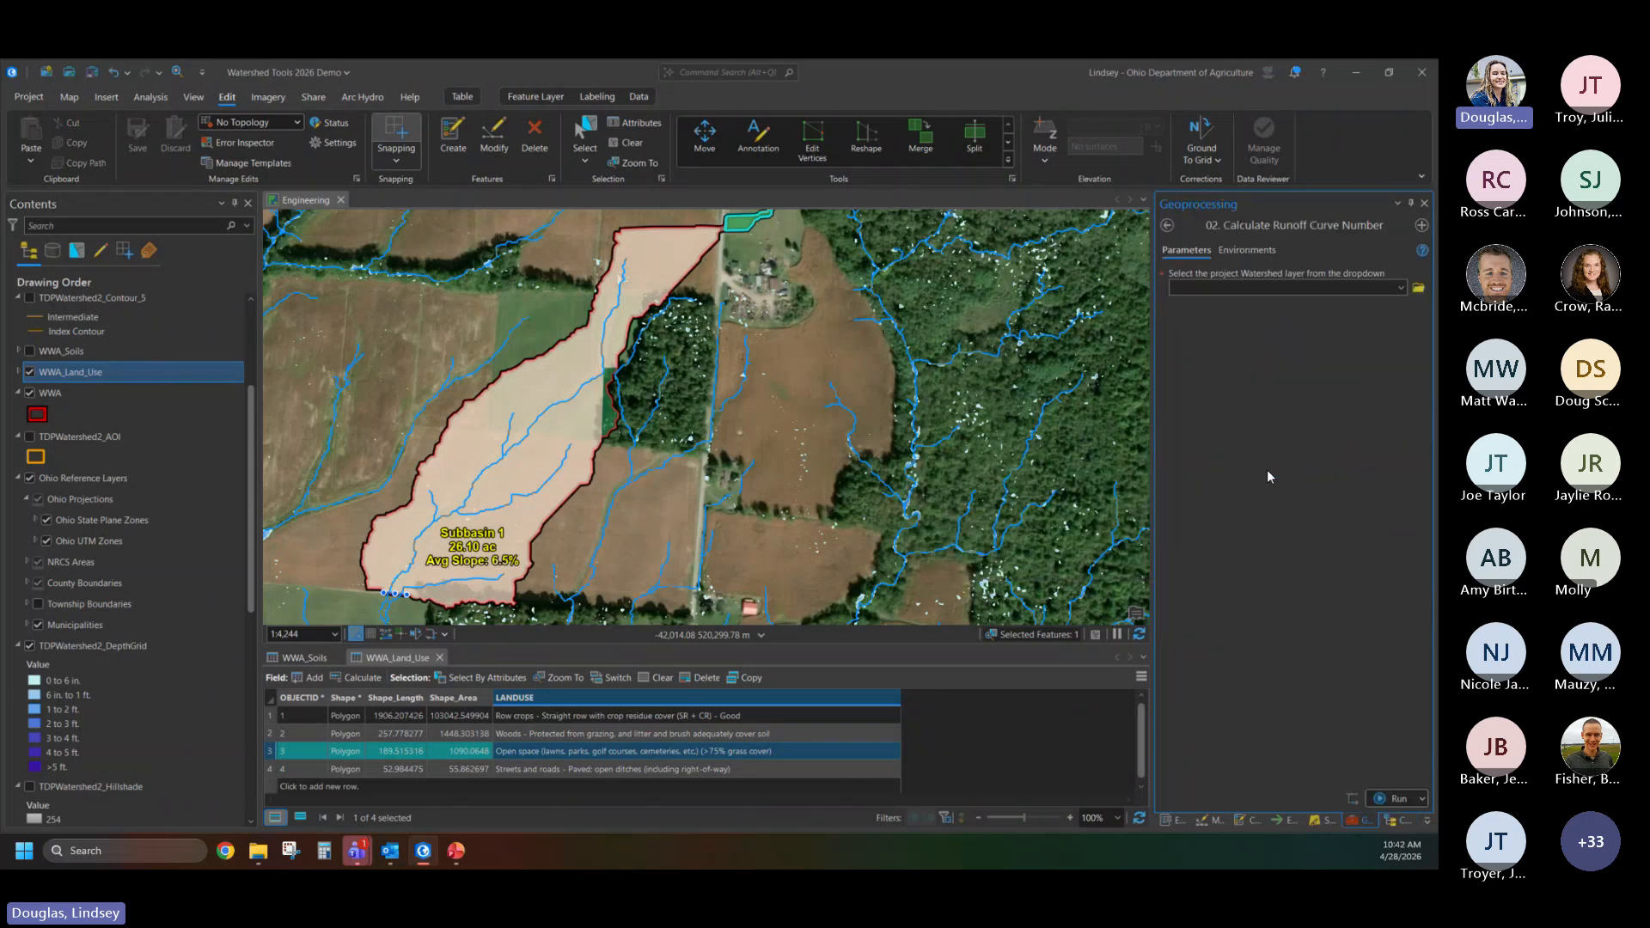
left_click(1402, 288)
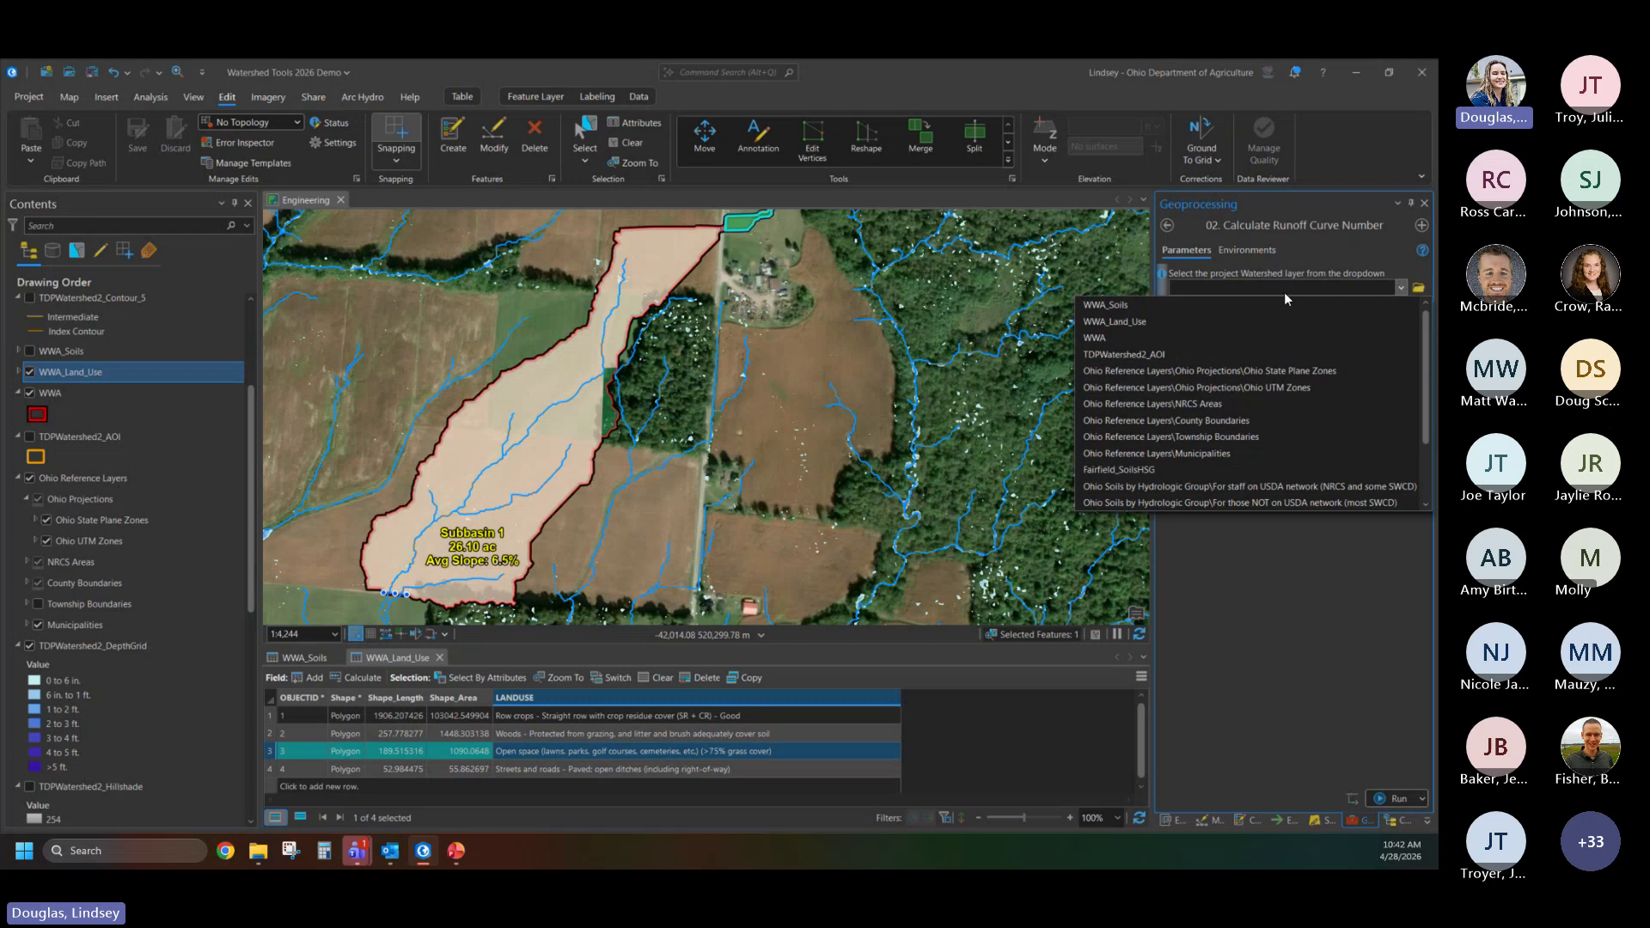
left_click(1119, 337)
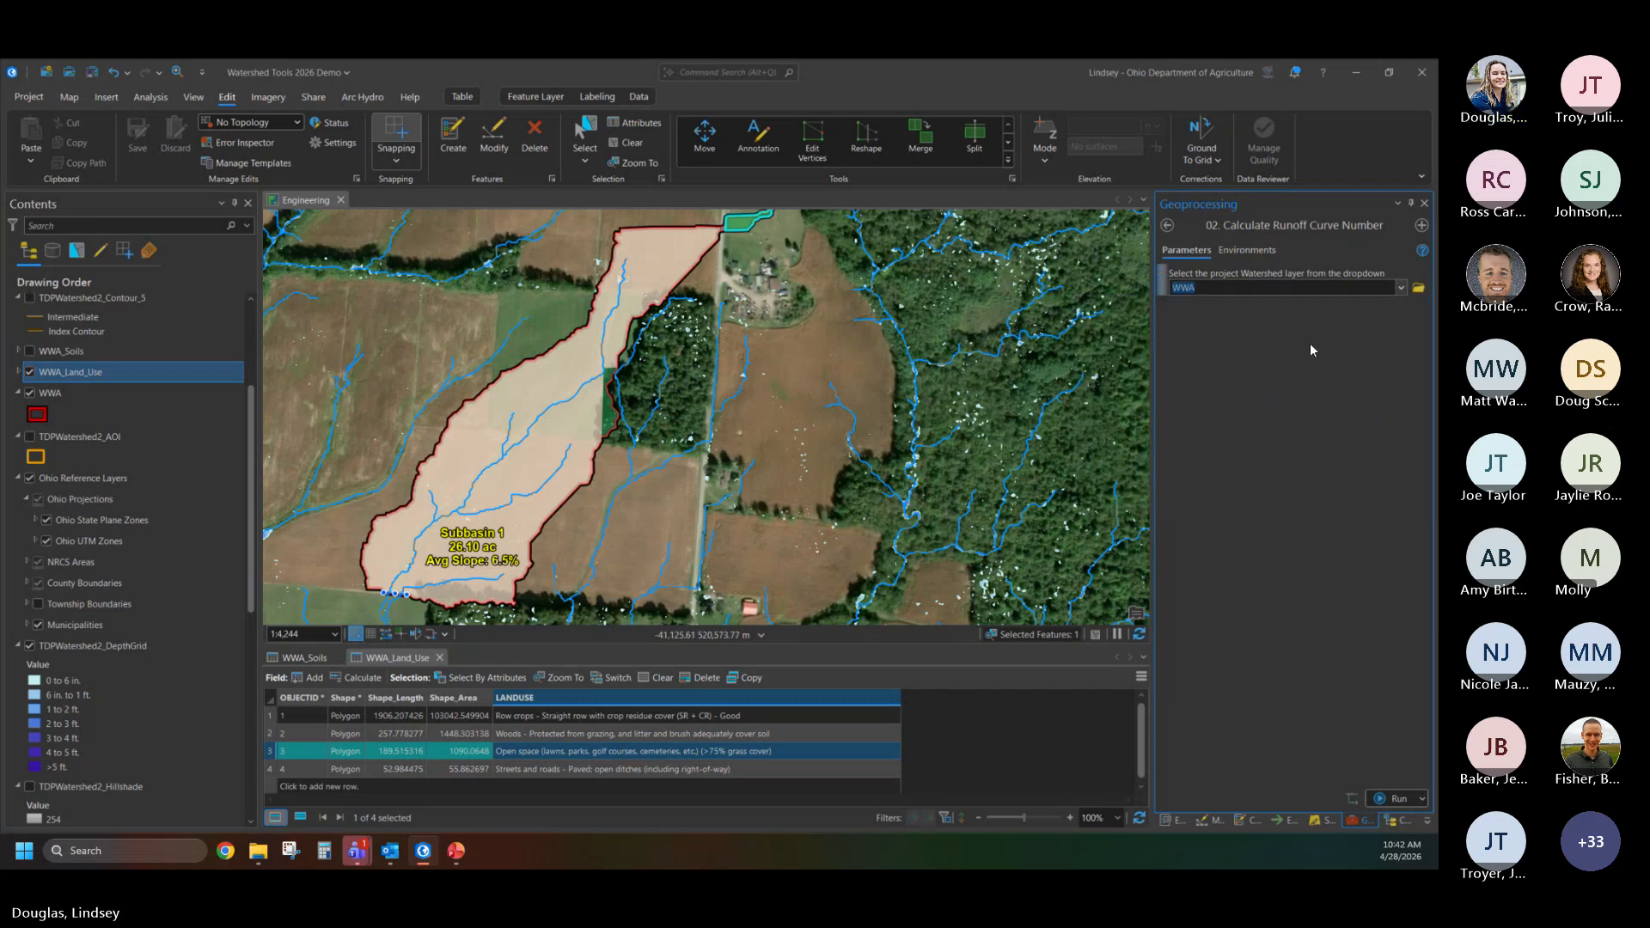
left_click(1388, 797)
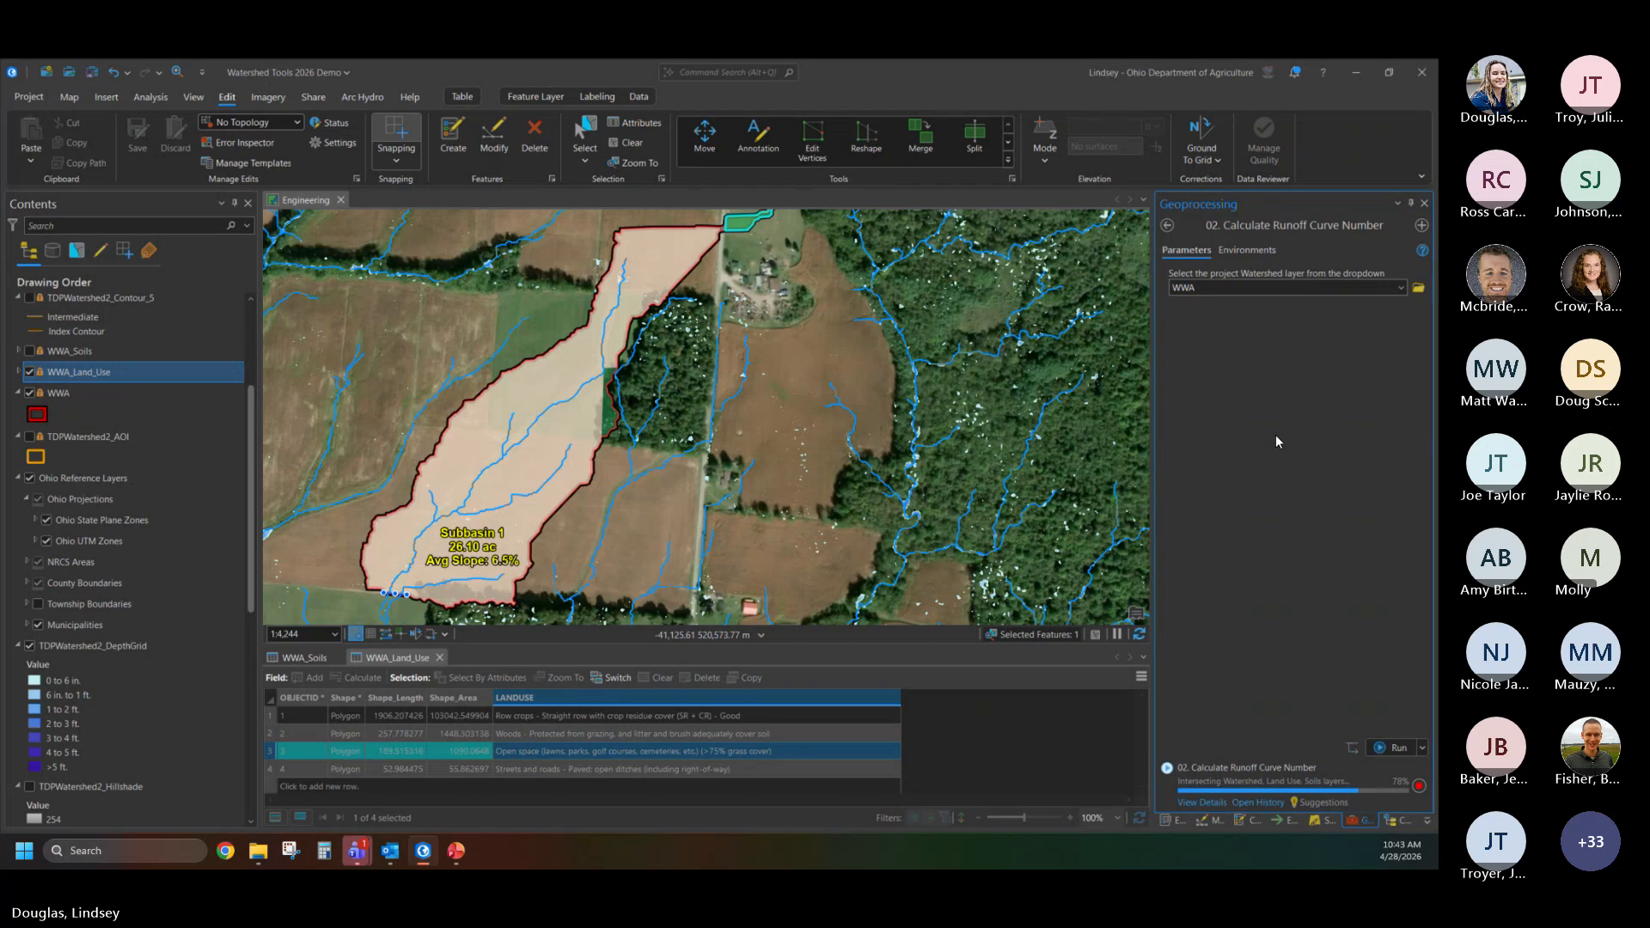
left_click(1221, 805)
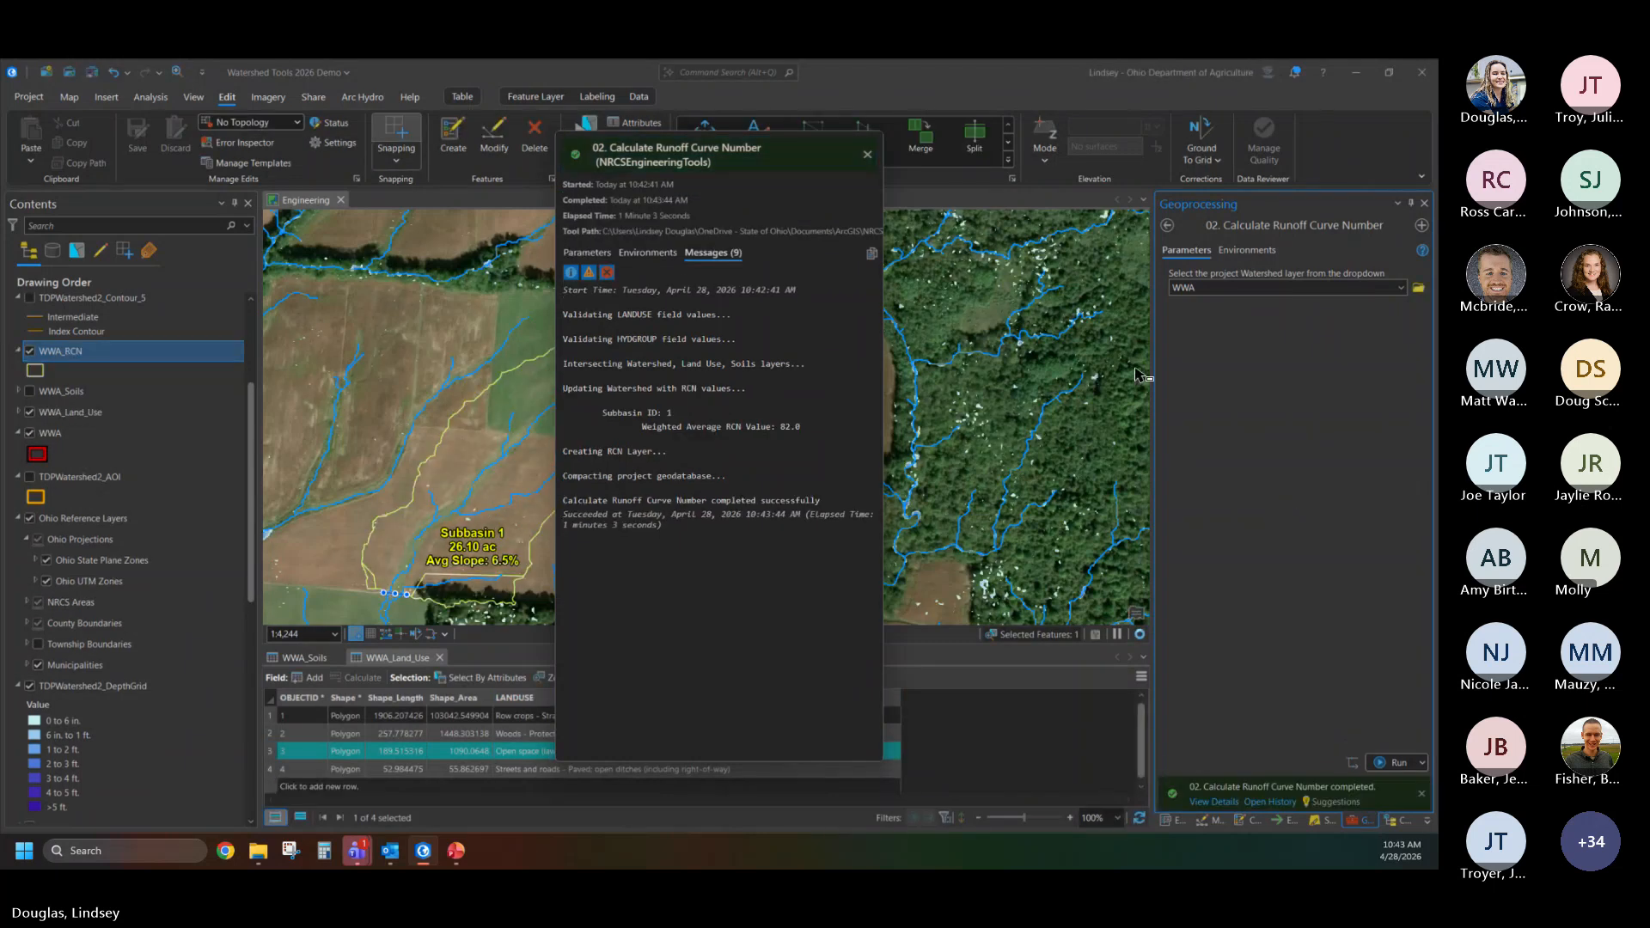
left_click(866, 155)
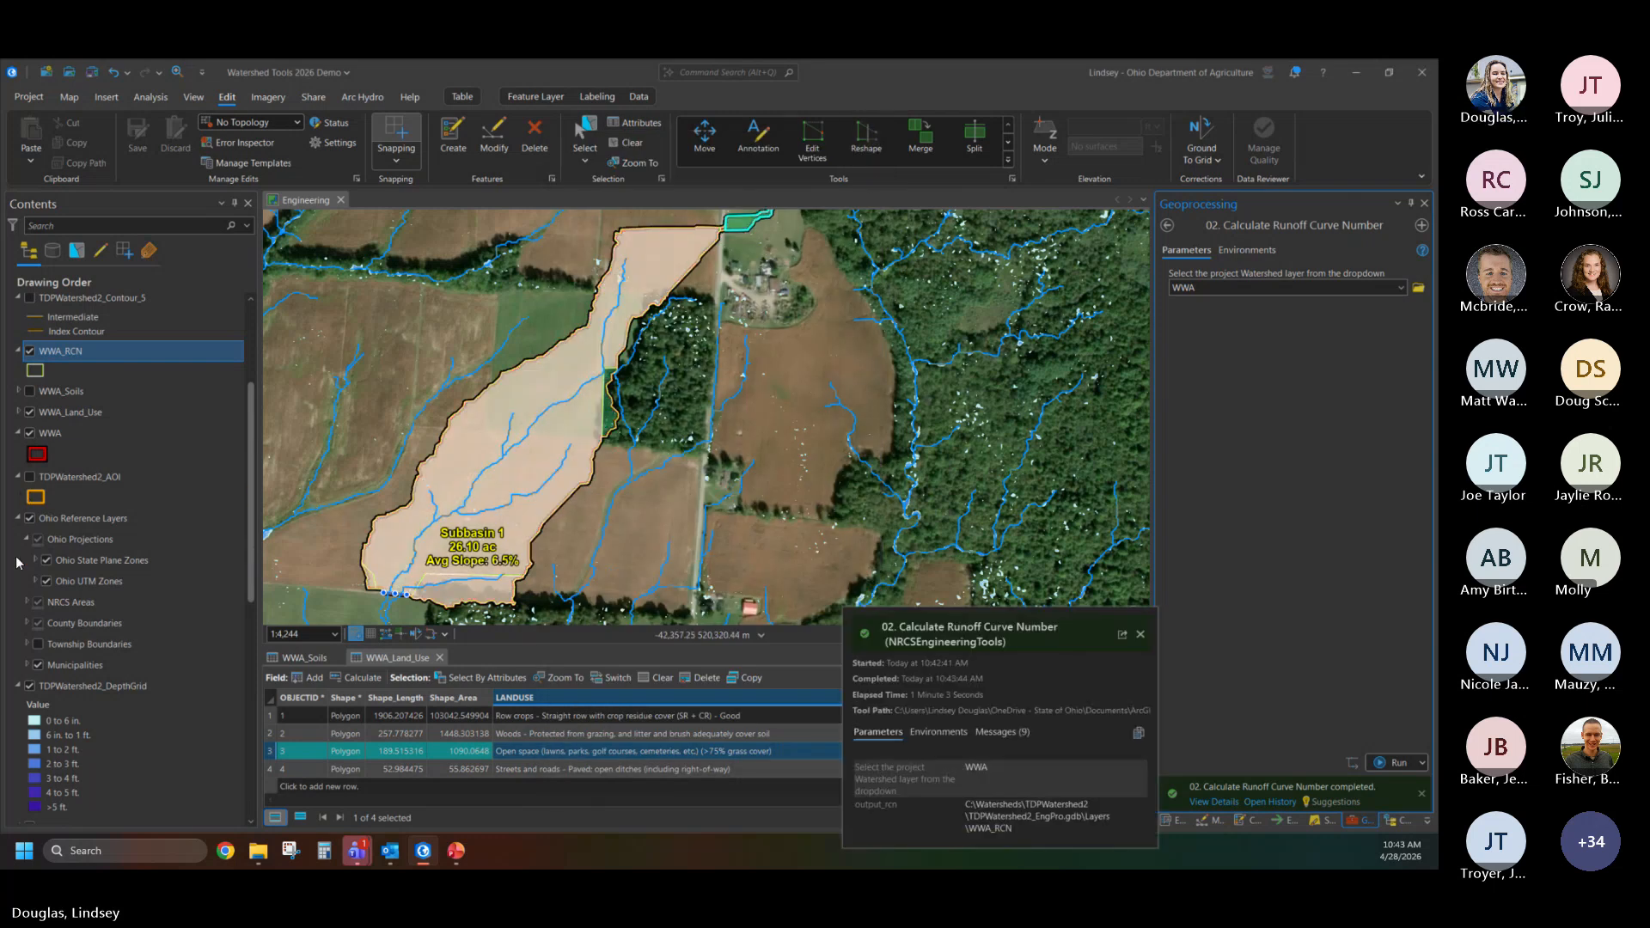
- Hide the TDPWatershed2_DepthGrid and WWA_Land_Use layers on the map
left_click(31, 693)
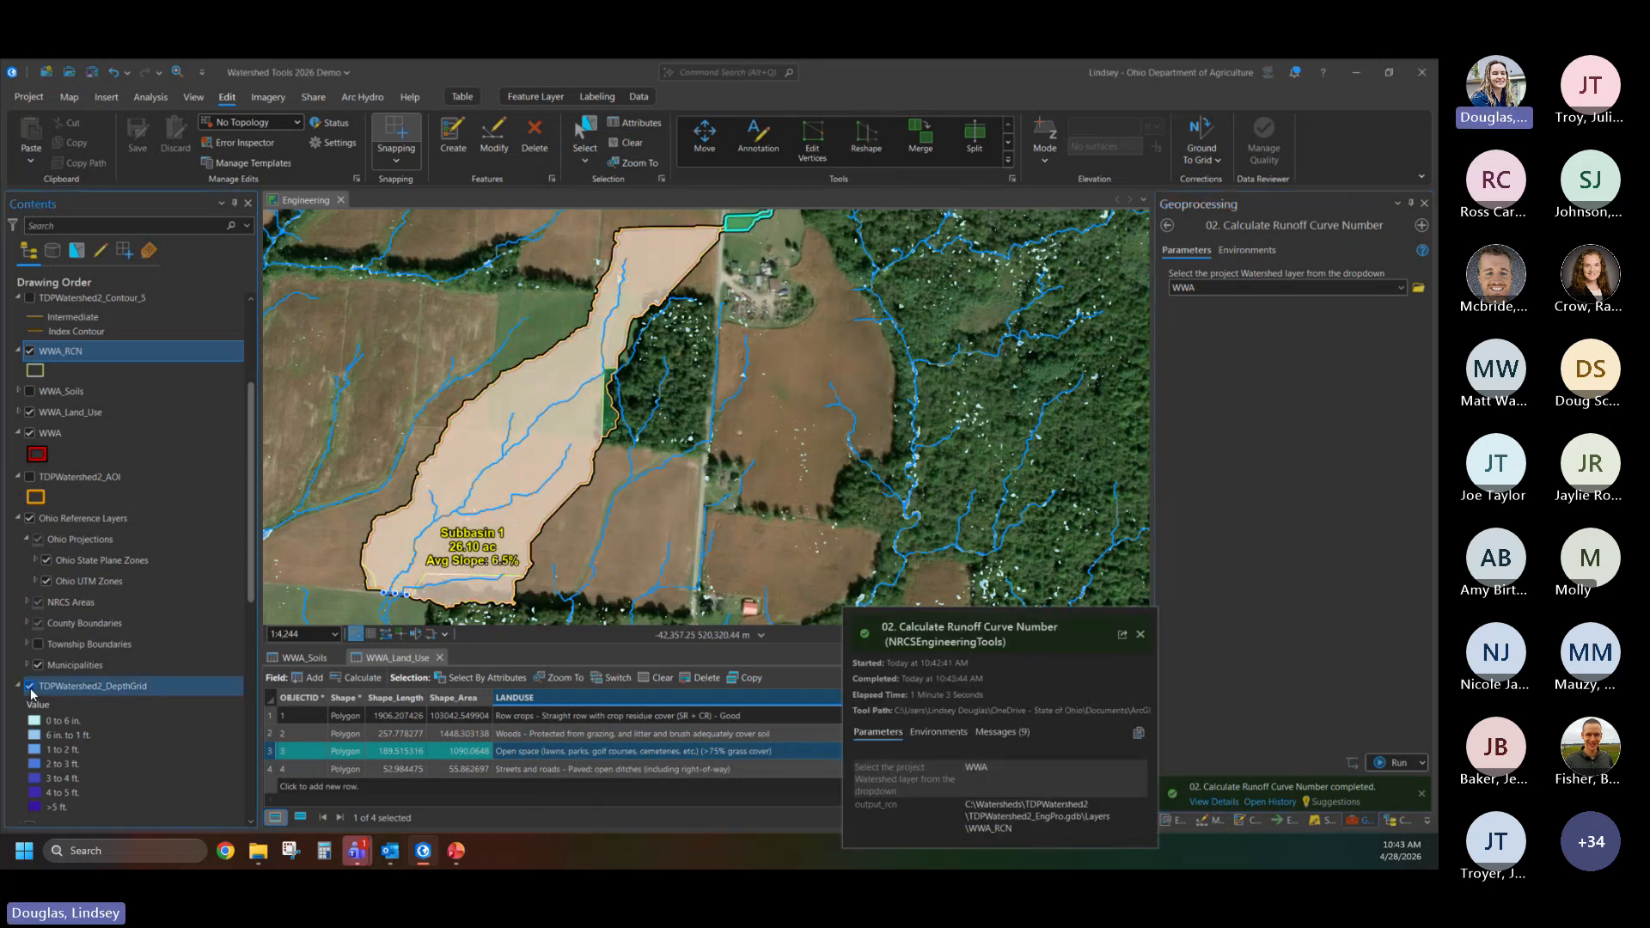
left_click(30, 687)
scroll(54, 527, "up", 1)
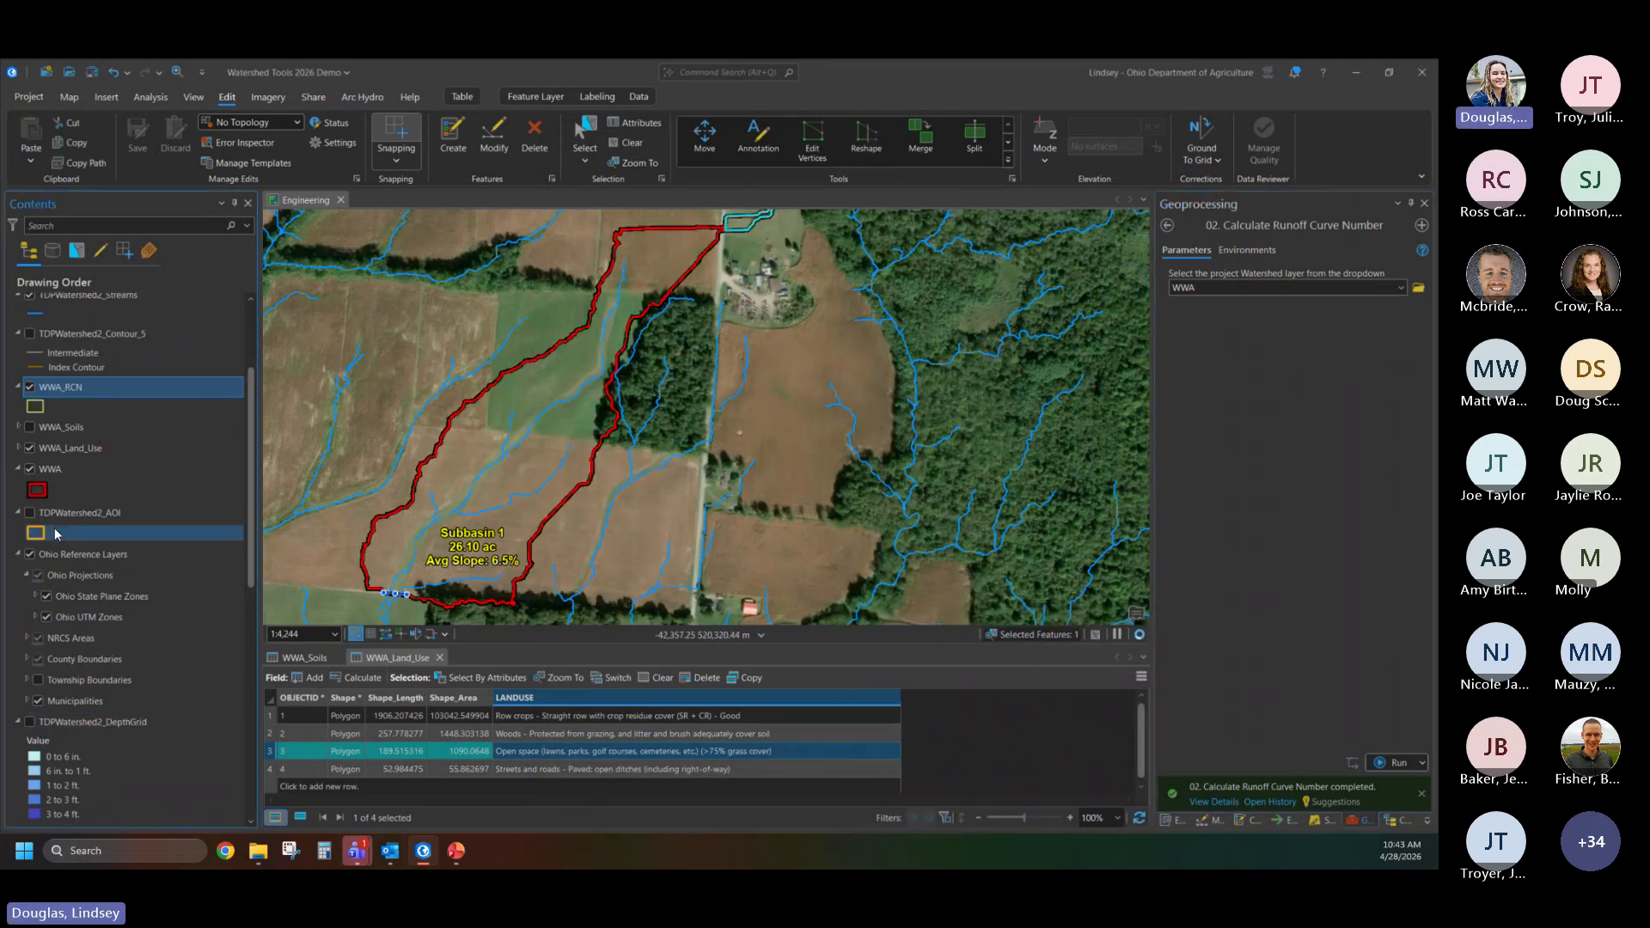
left_click(29, 448)
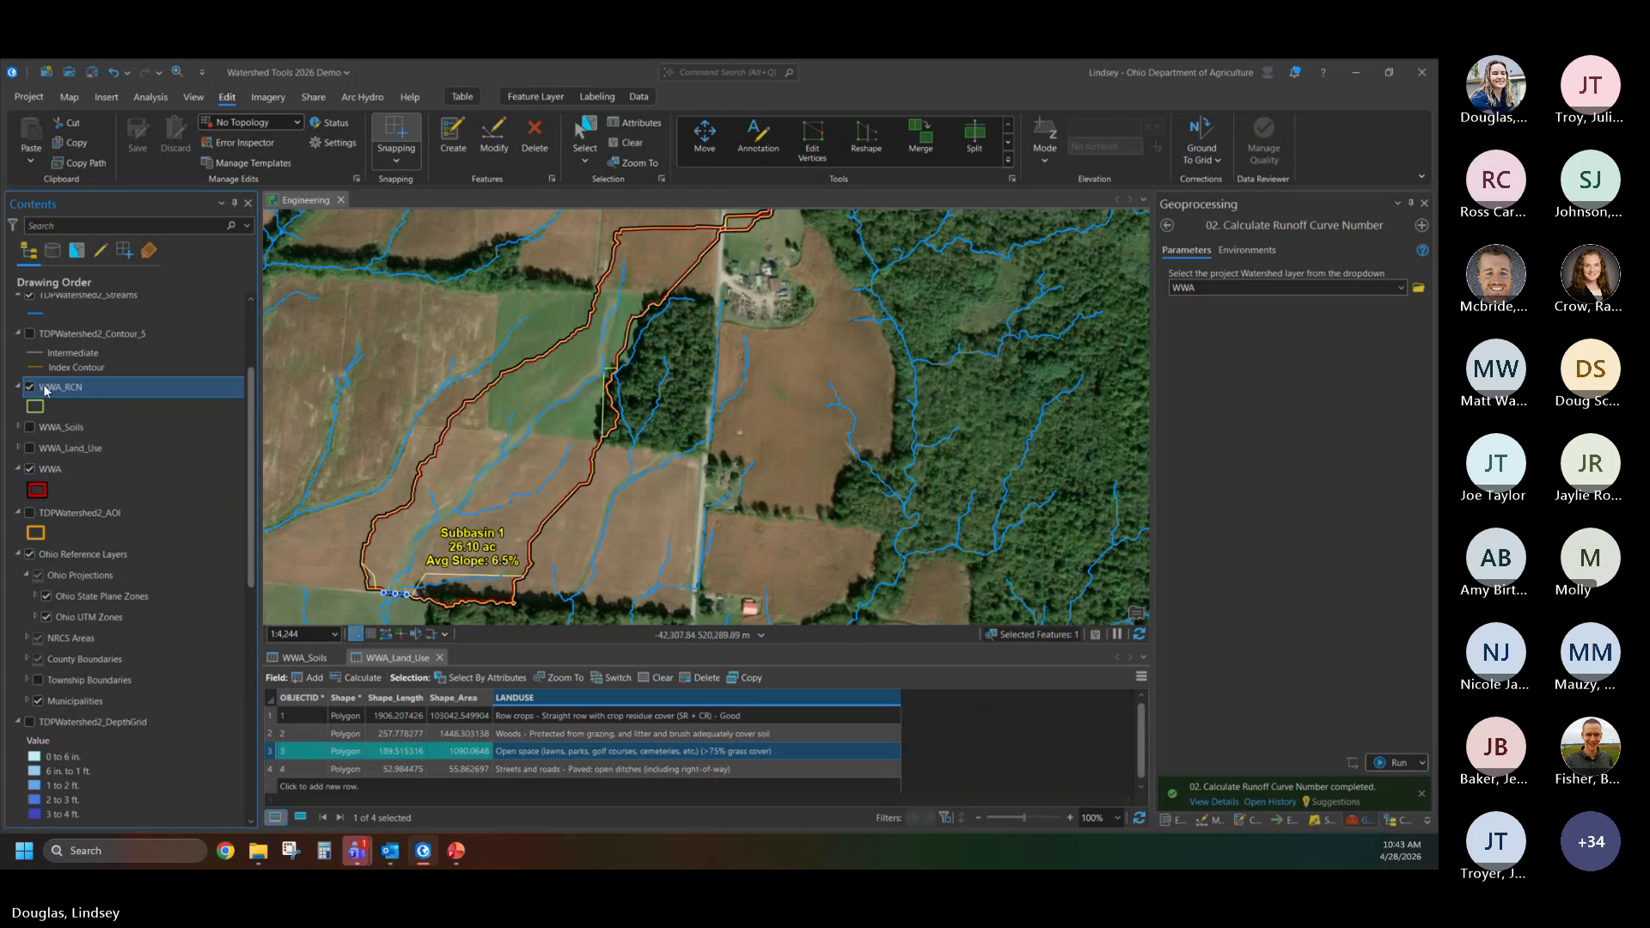
- Open the WWA_RCN attribute table, enlarge the table area, and widen the LANDUSE column to read the land use entries
right_click(50, 390)
left_click(111, 399)
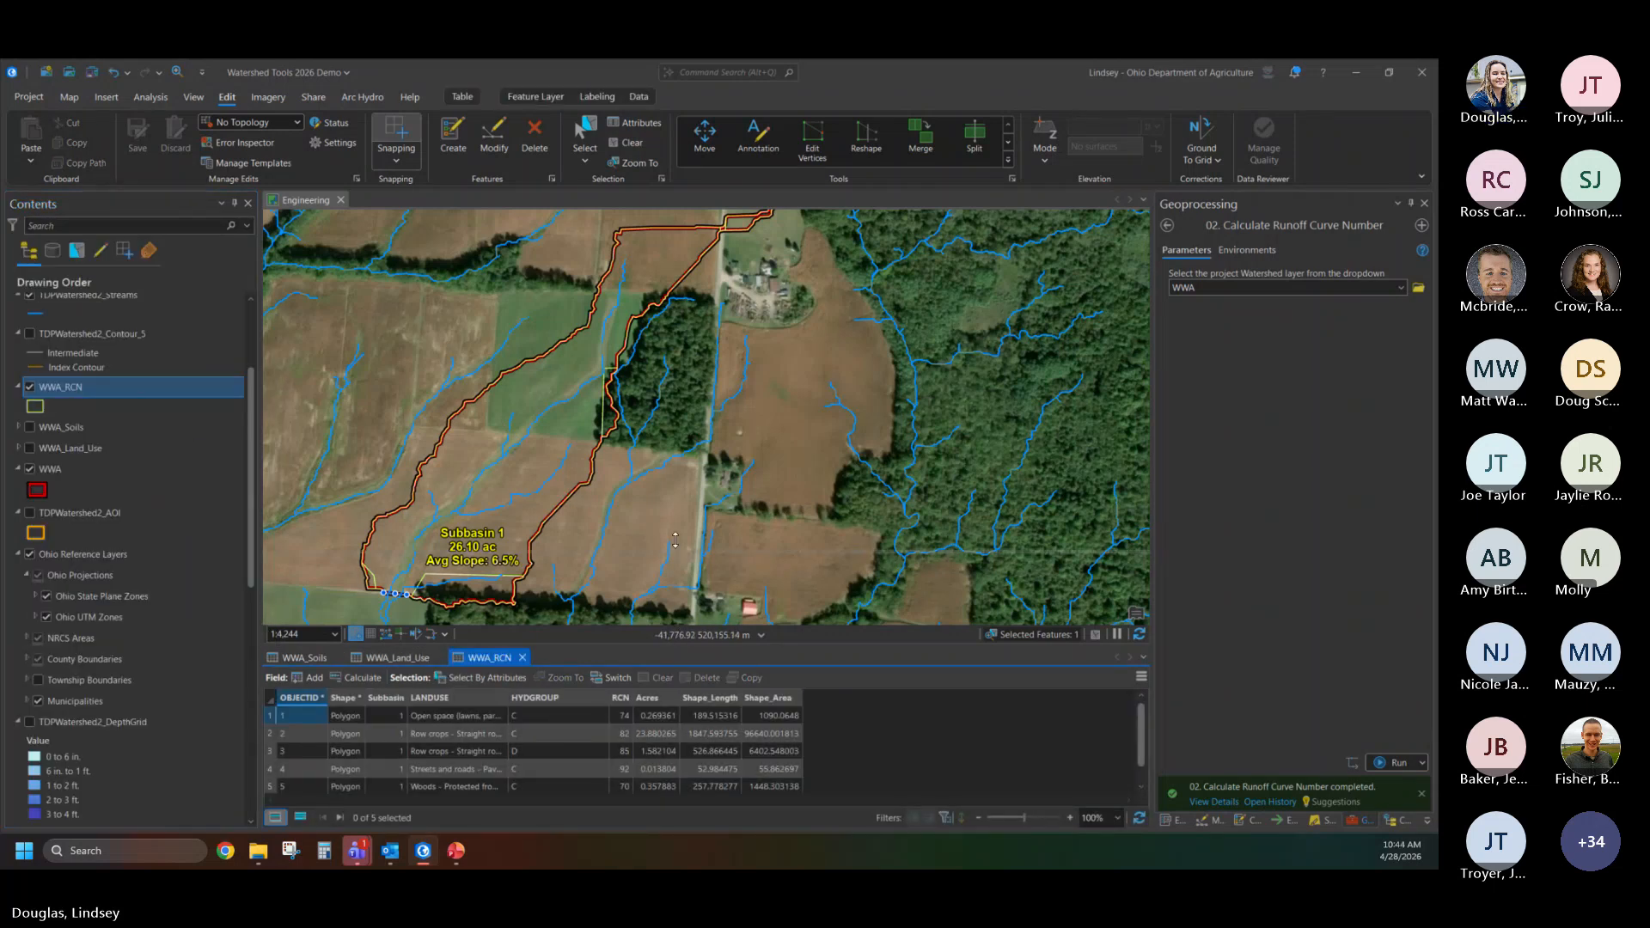
left_click_drag(671, 647, 668, 492)
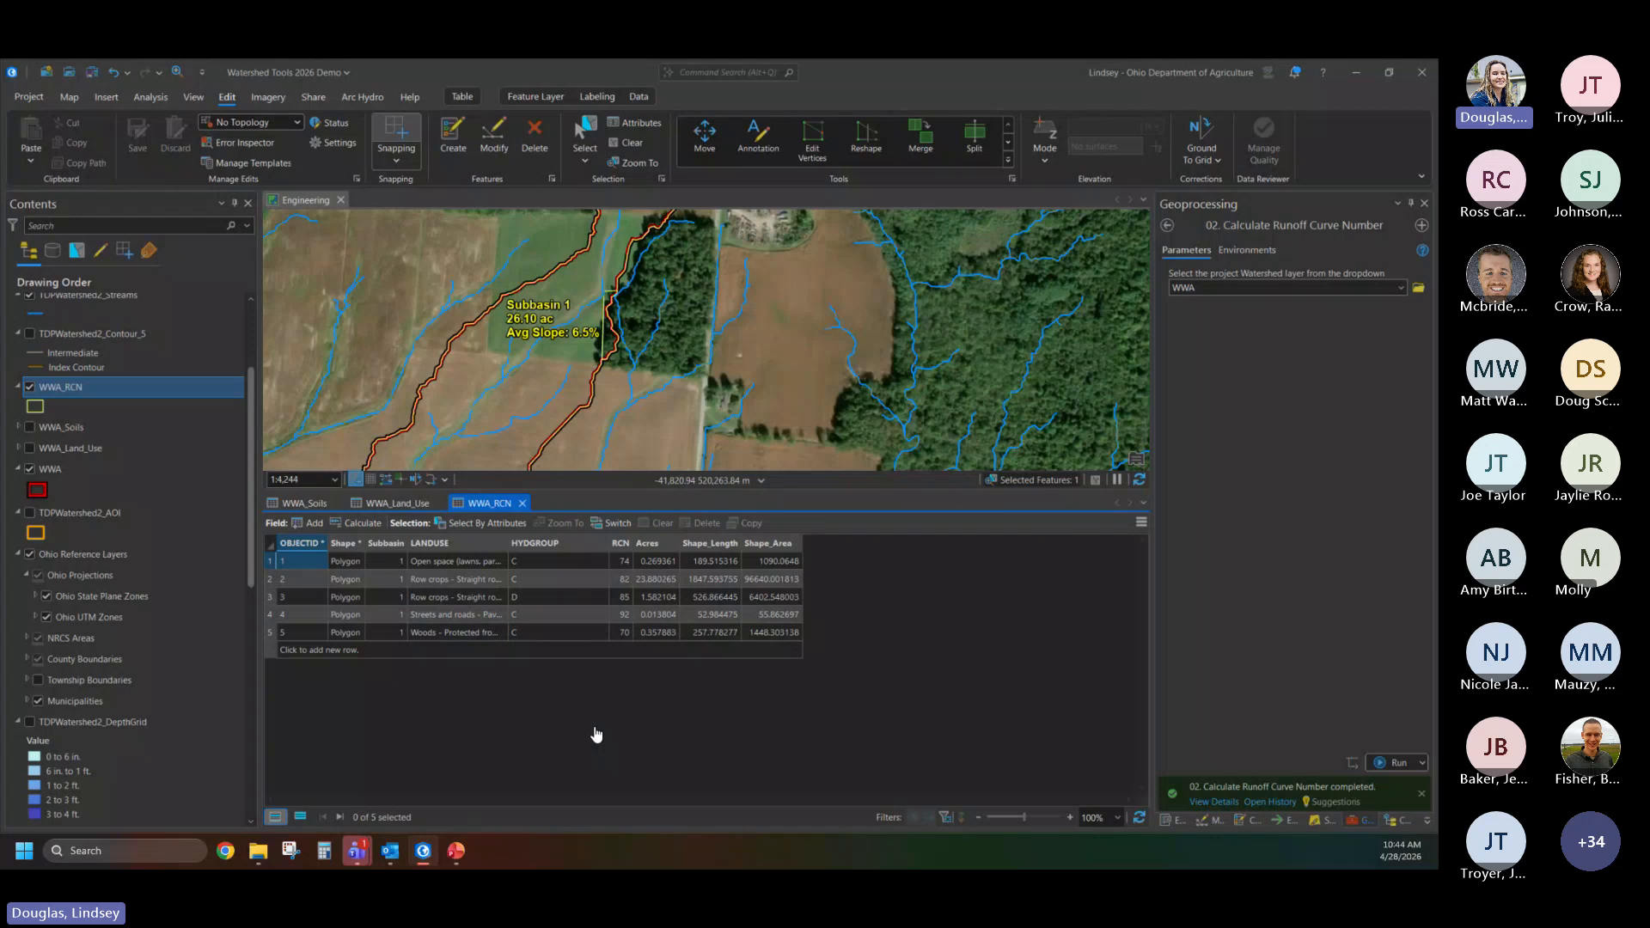
left_click_drag(507, 542, 697, 570)
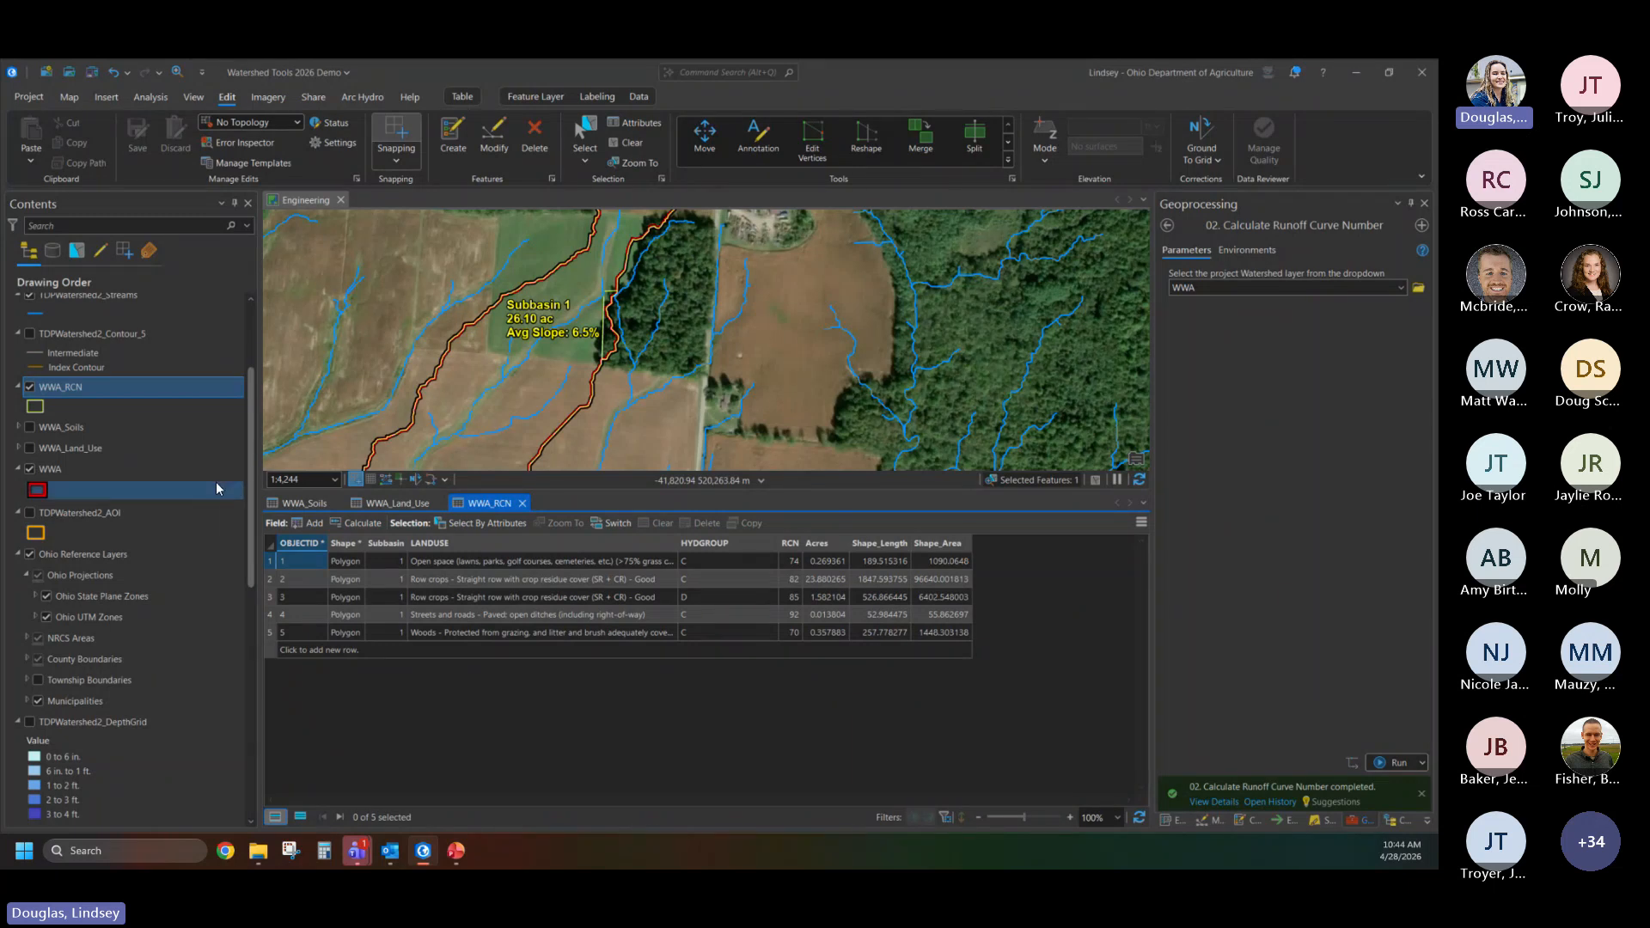
- Check the WWA_FlowPaths attribute table, close it, and shrink the table area to show more of the map
scroll(215, 481, "up", 3)
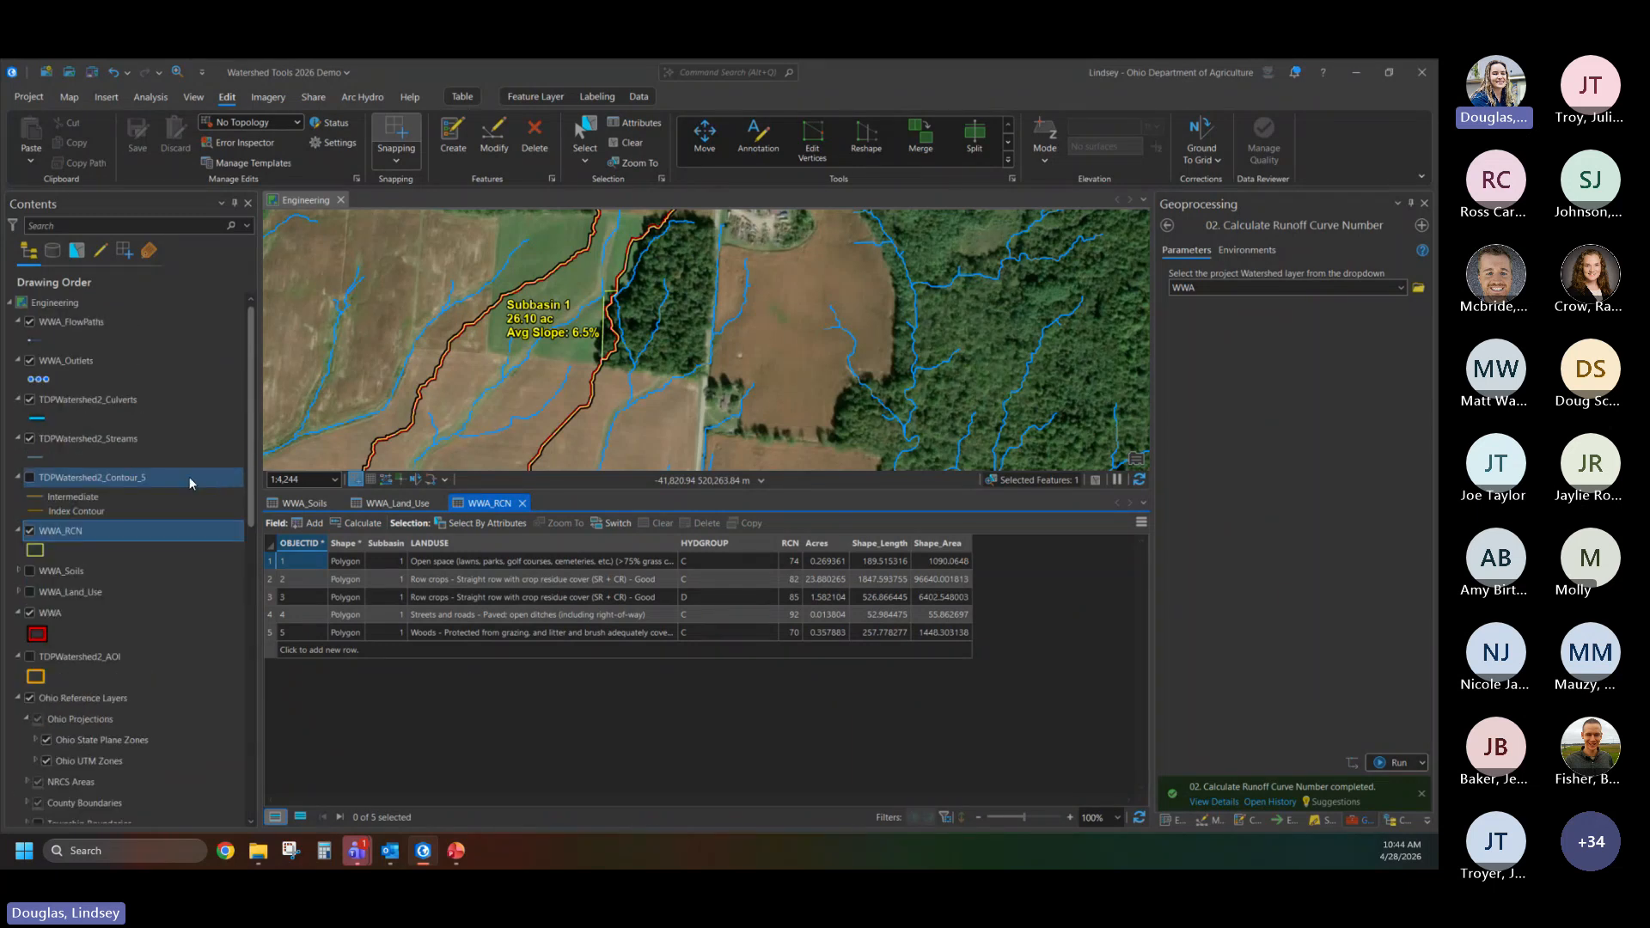
right_click(70, 327)
left_click(127, 405)
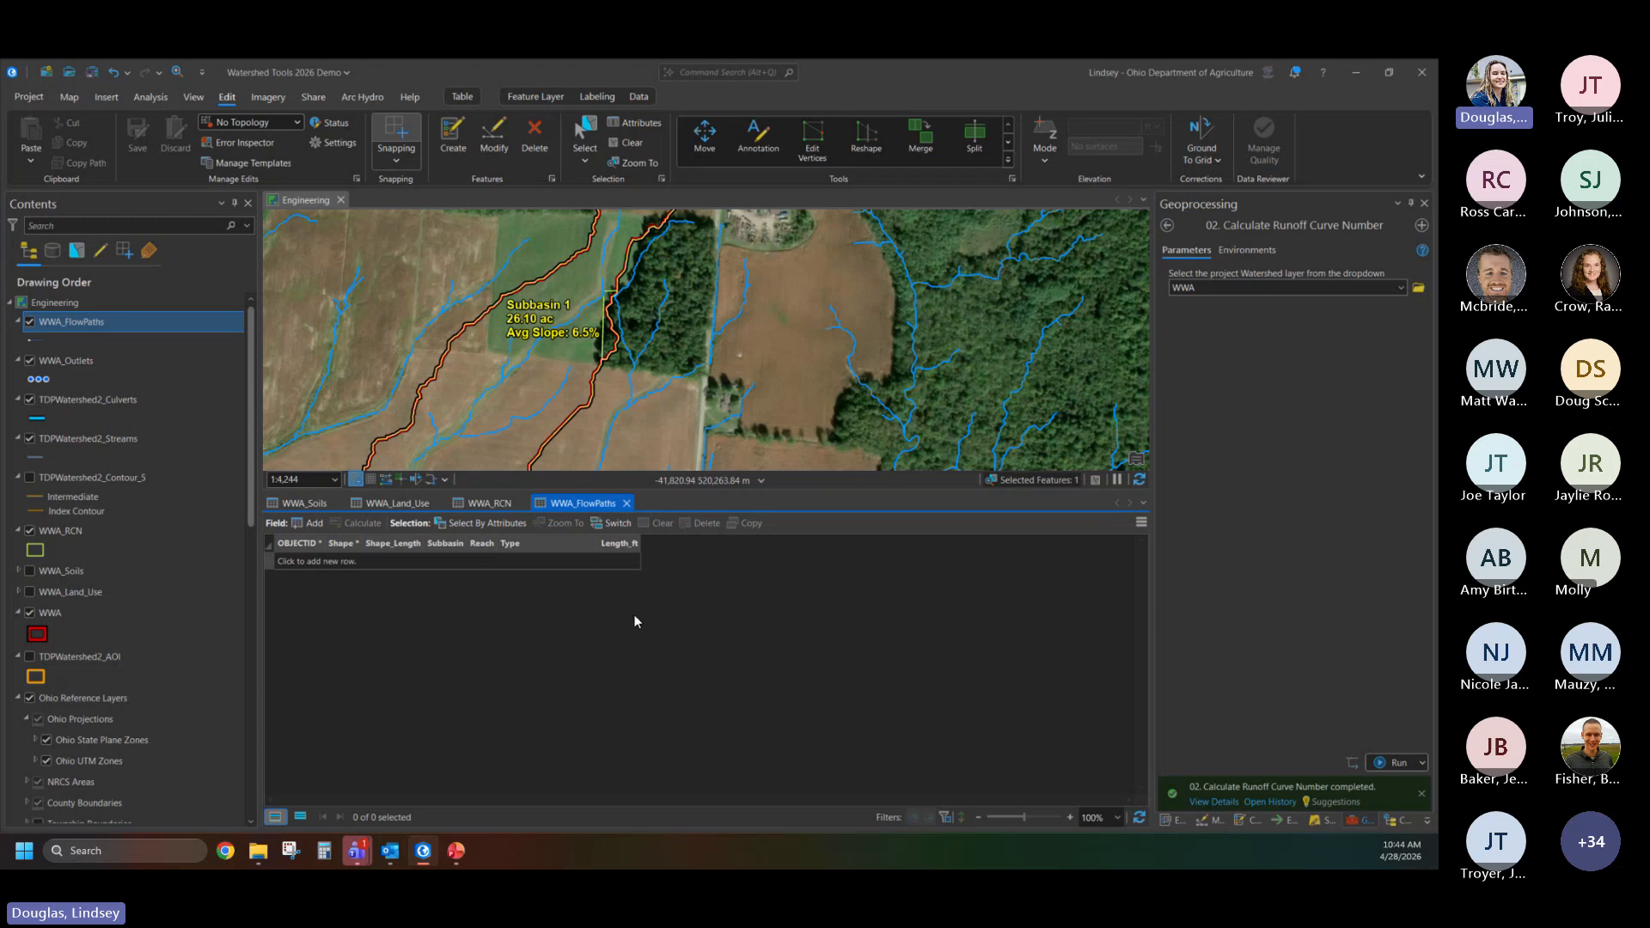
left_click(627, 503)
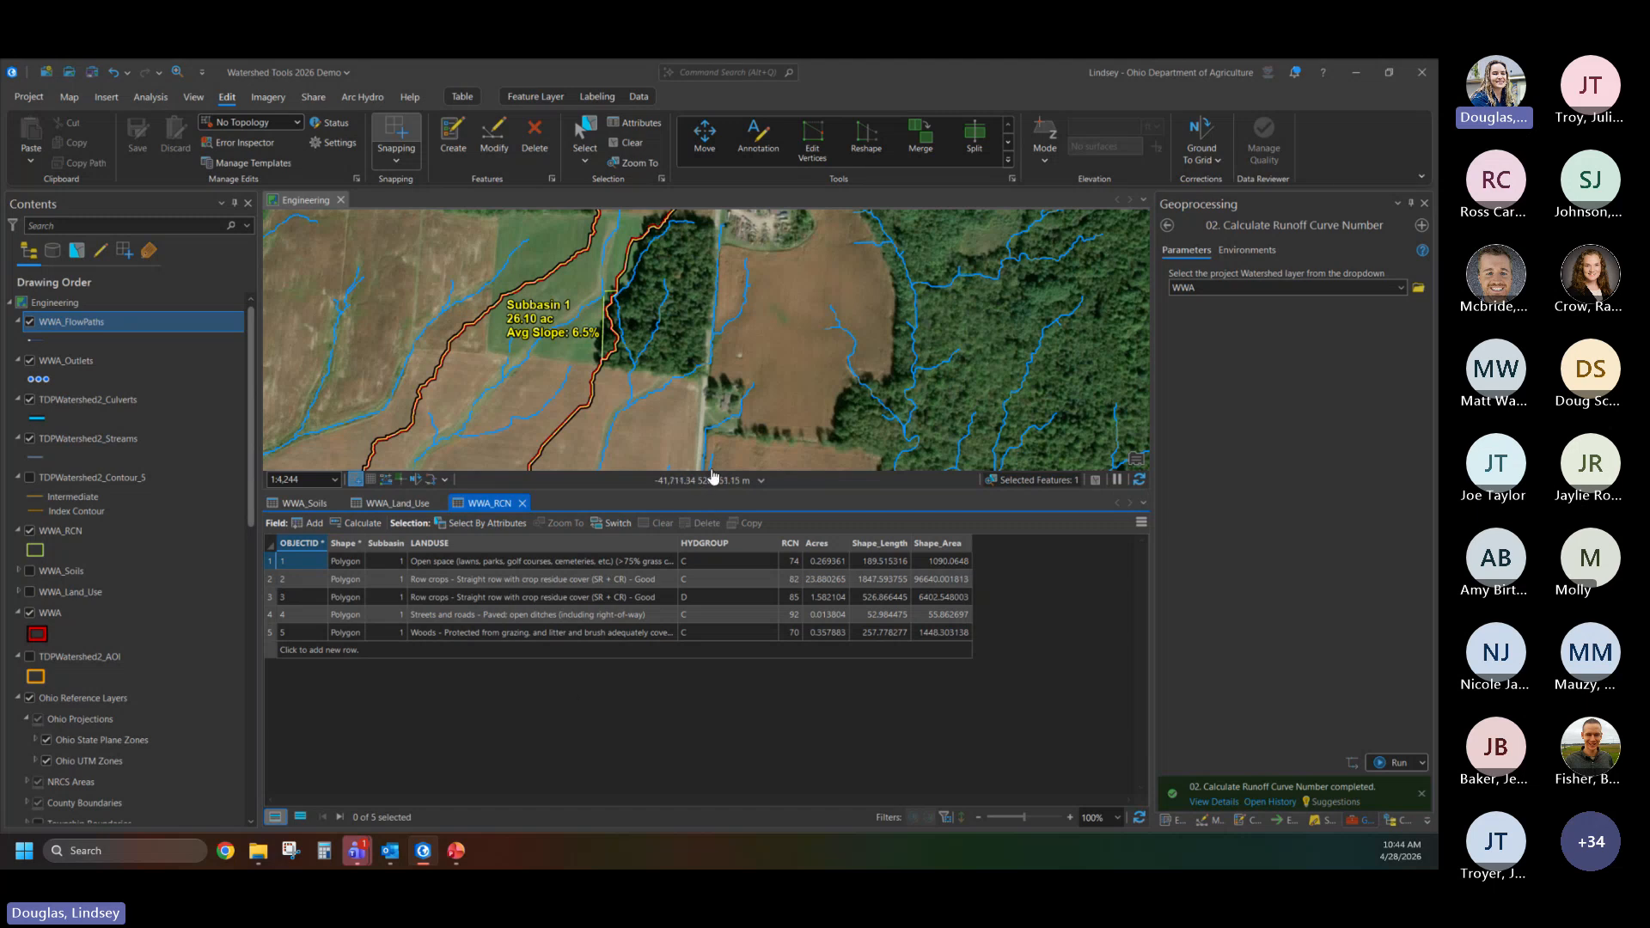
left_click_drag(712, 496, 668, 660)
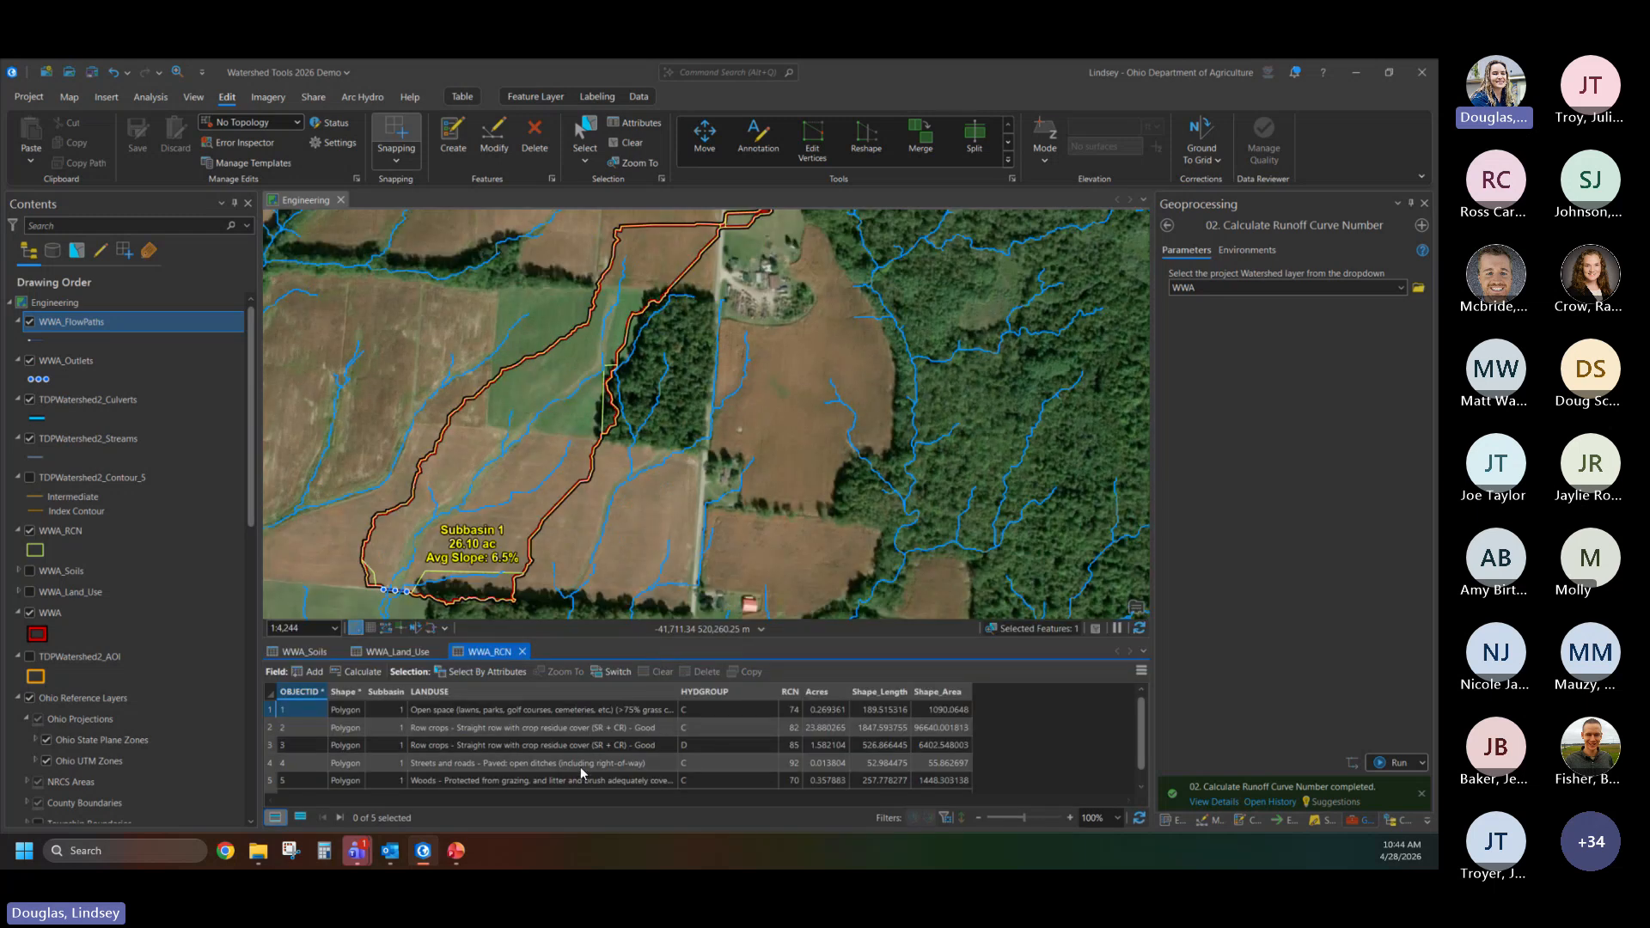
- Symbolize the WWA_RCN layer with Unique Values based on the RCN field
scroll(151, 464, "down", 1)
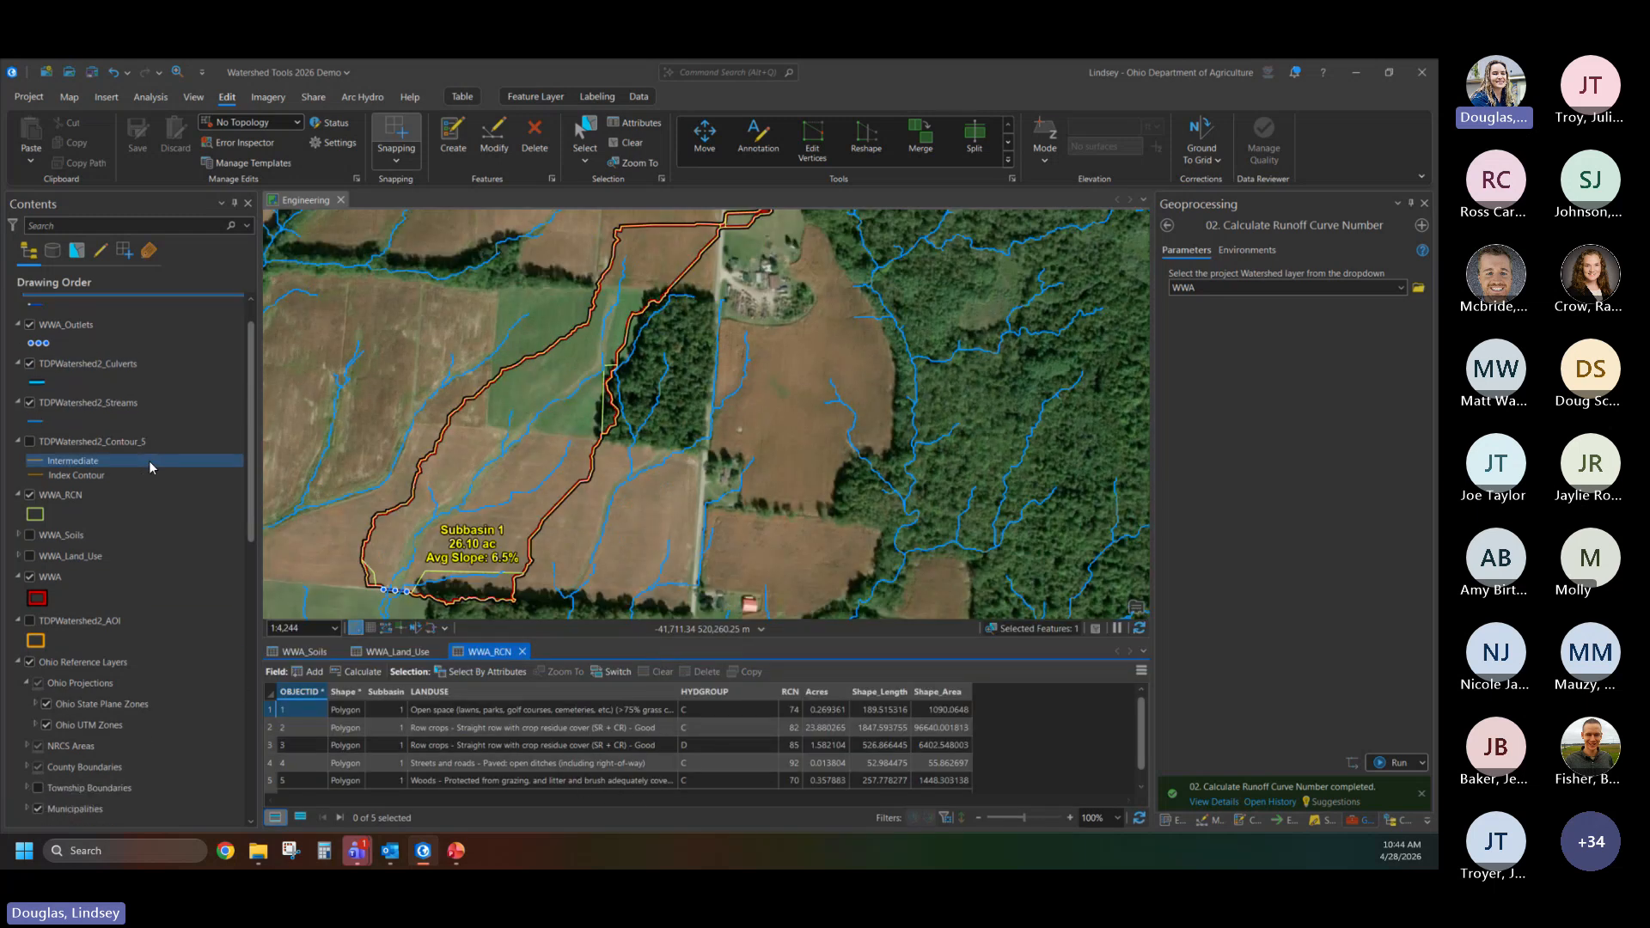
scroll(148, 471, "down", 1)
right_click(148, 471)
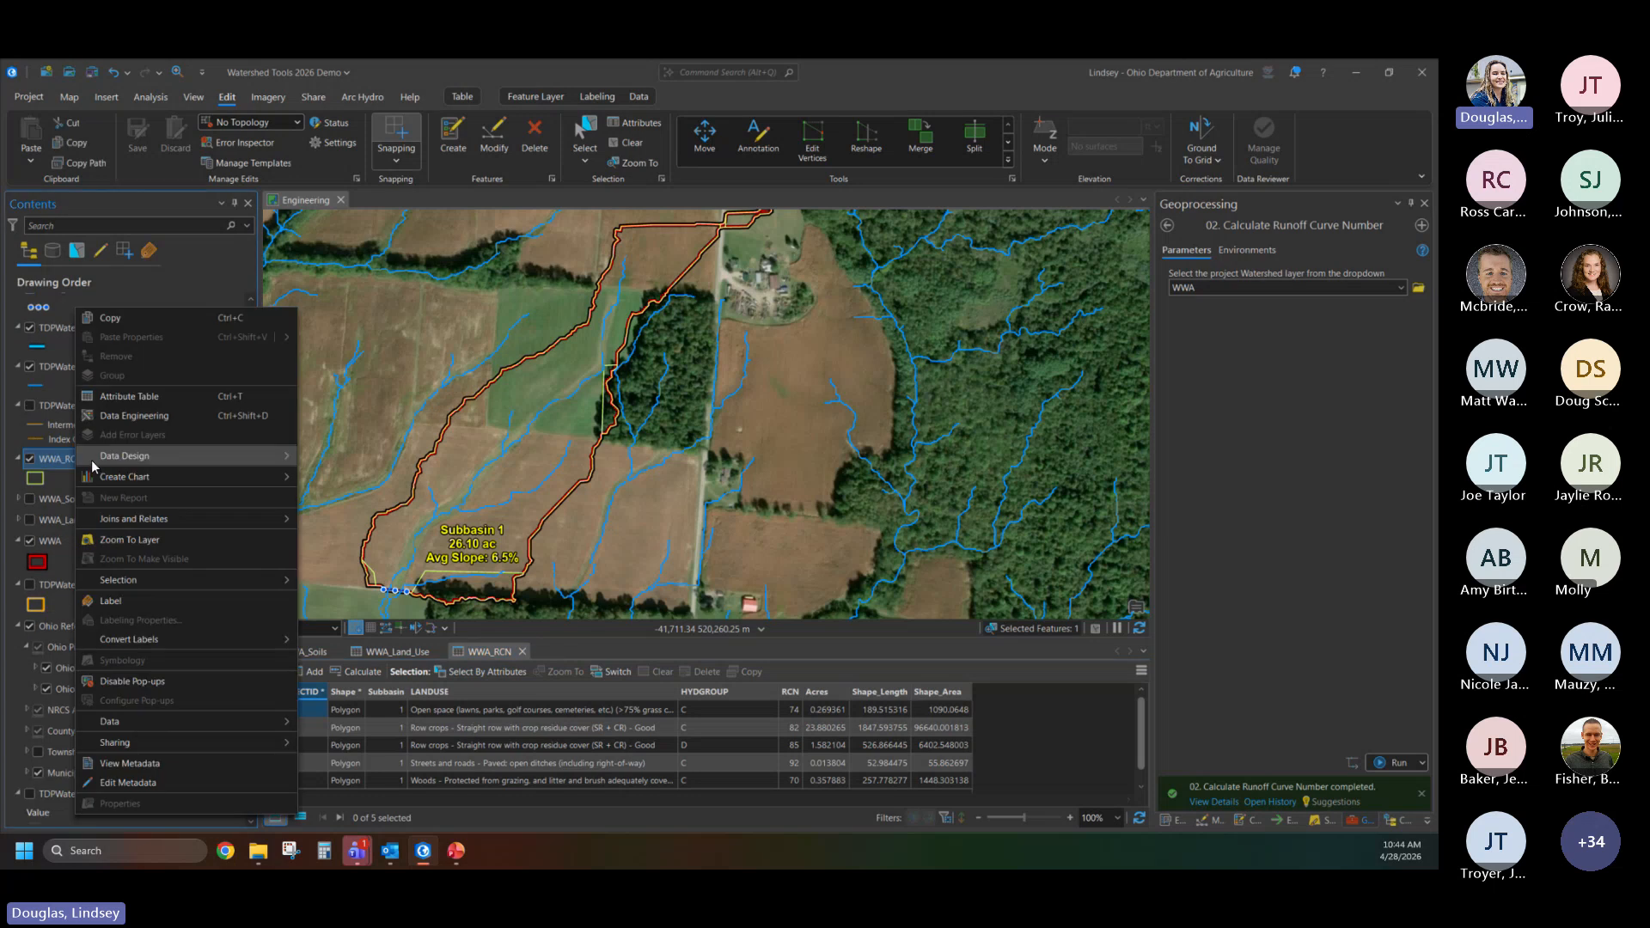
left_click(146, 656)
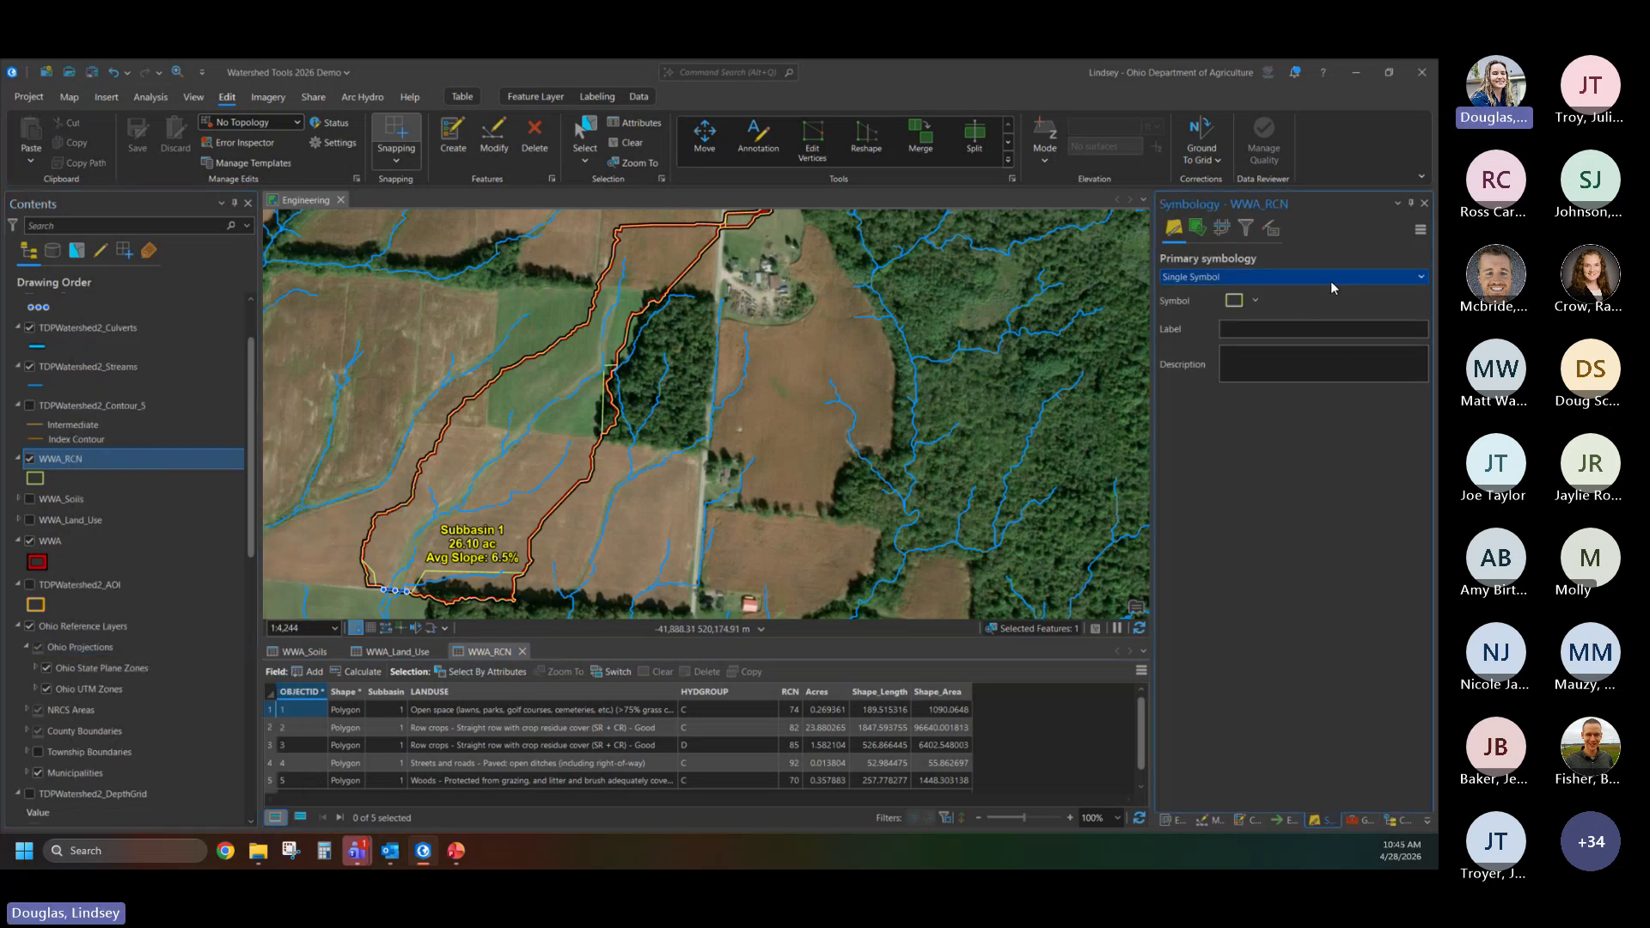
left_click(1422, 280)
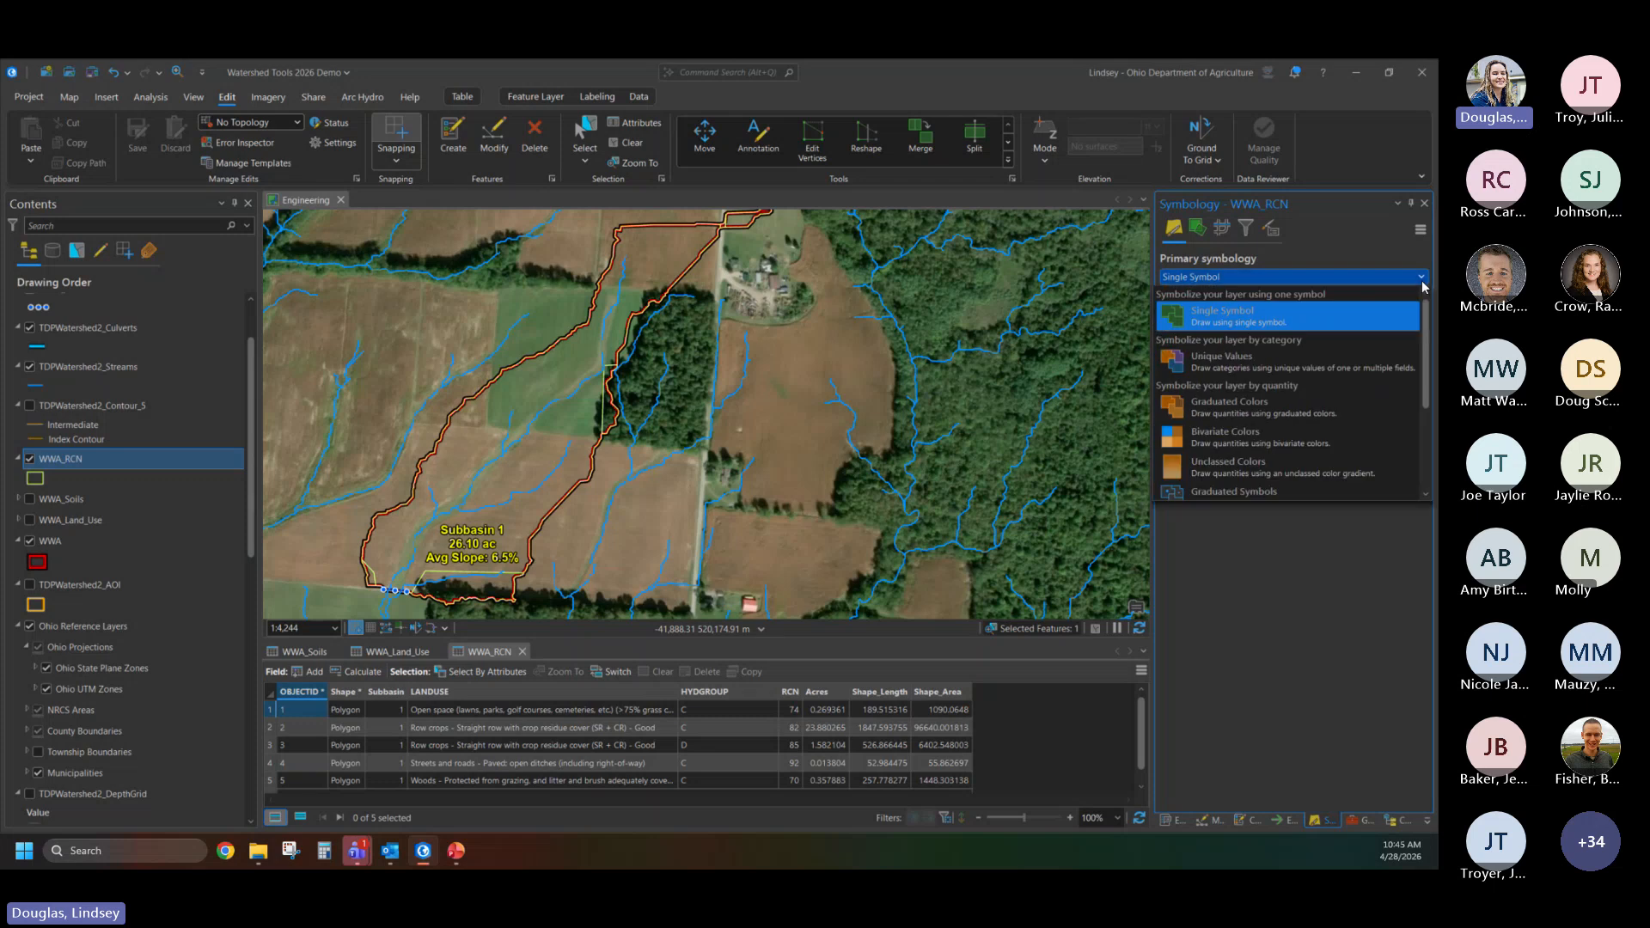
left_click(1232, 366)
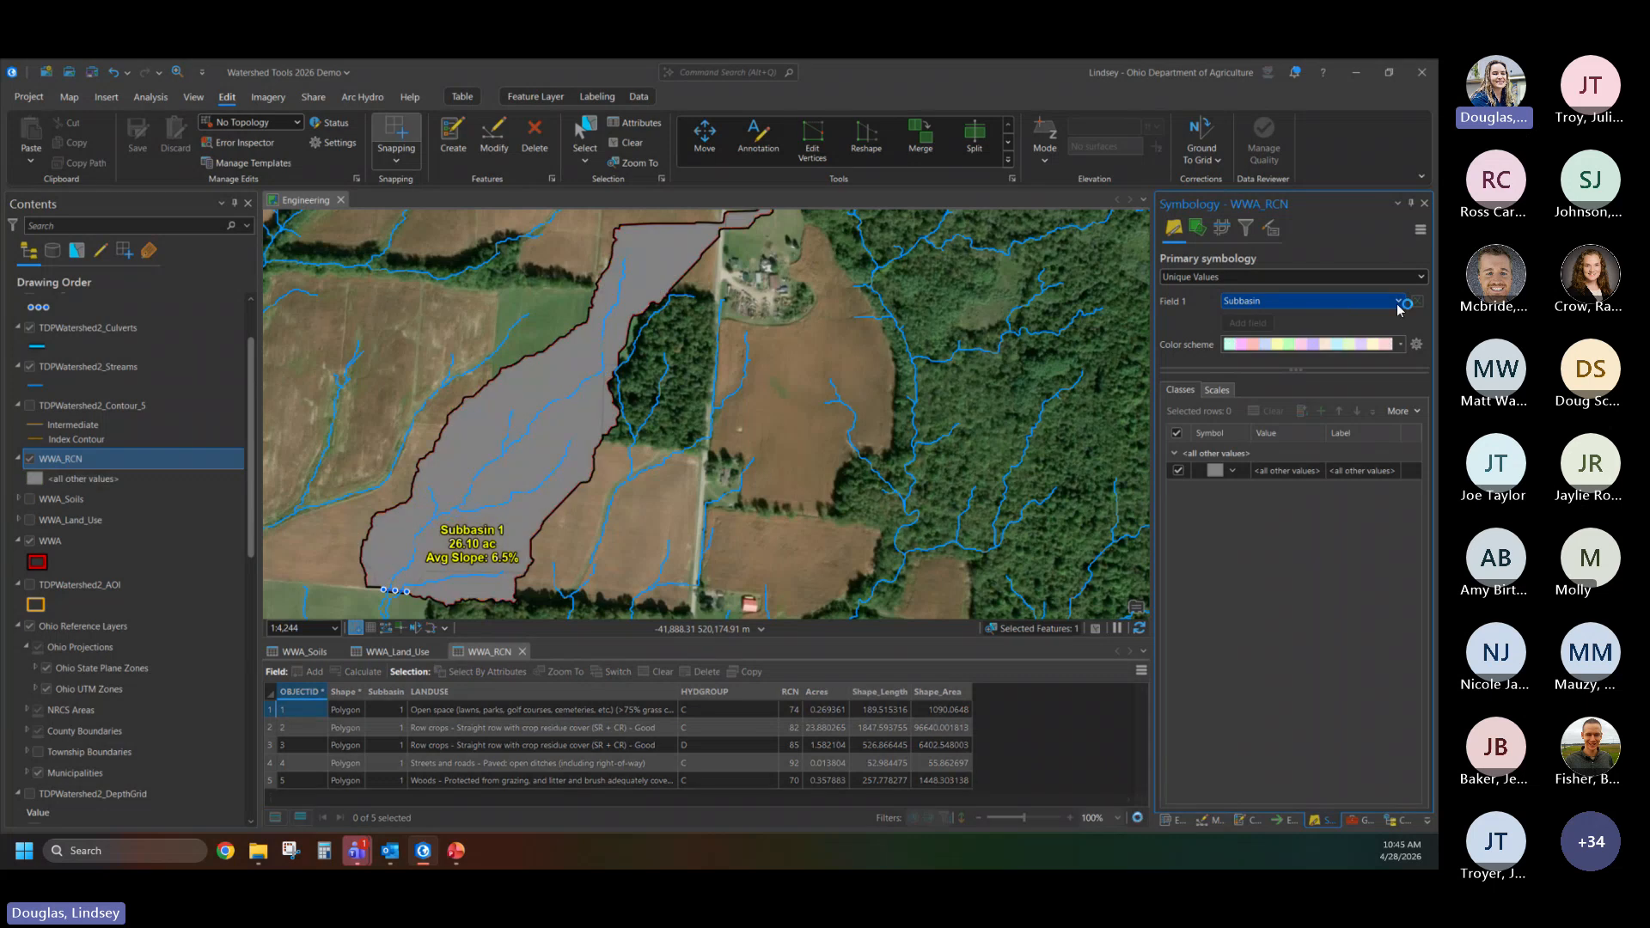
left_click(1341, 303)
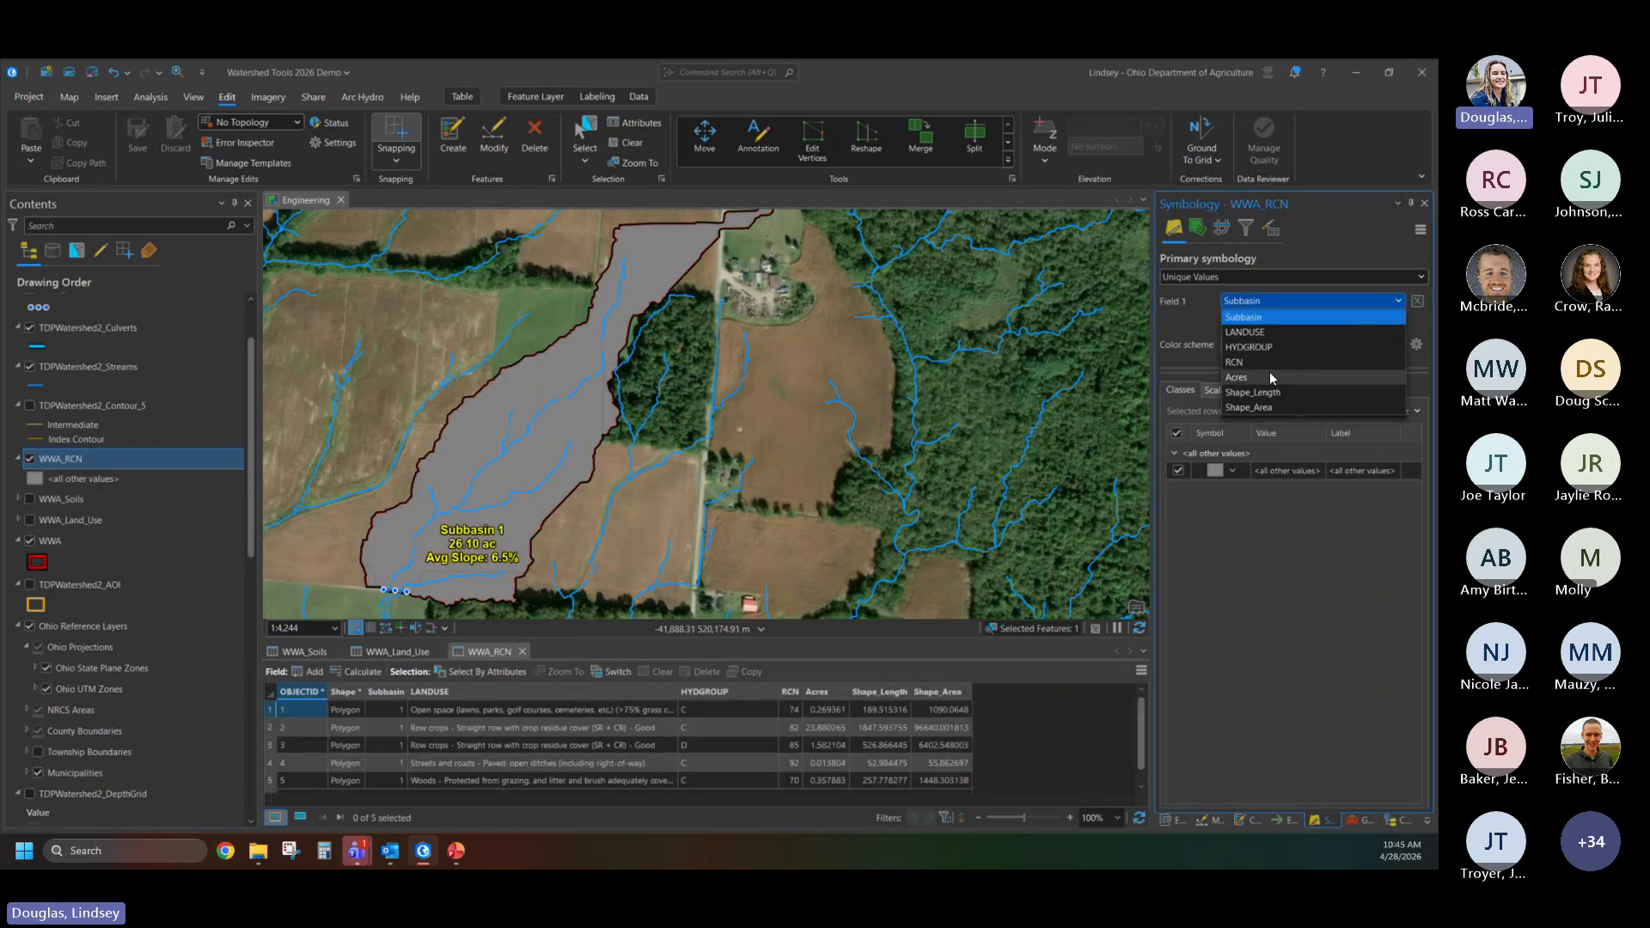
left_click(1242, 363)
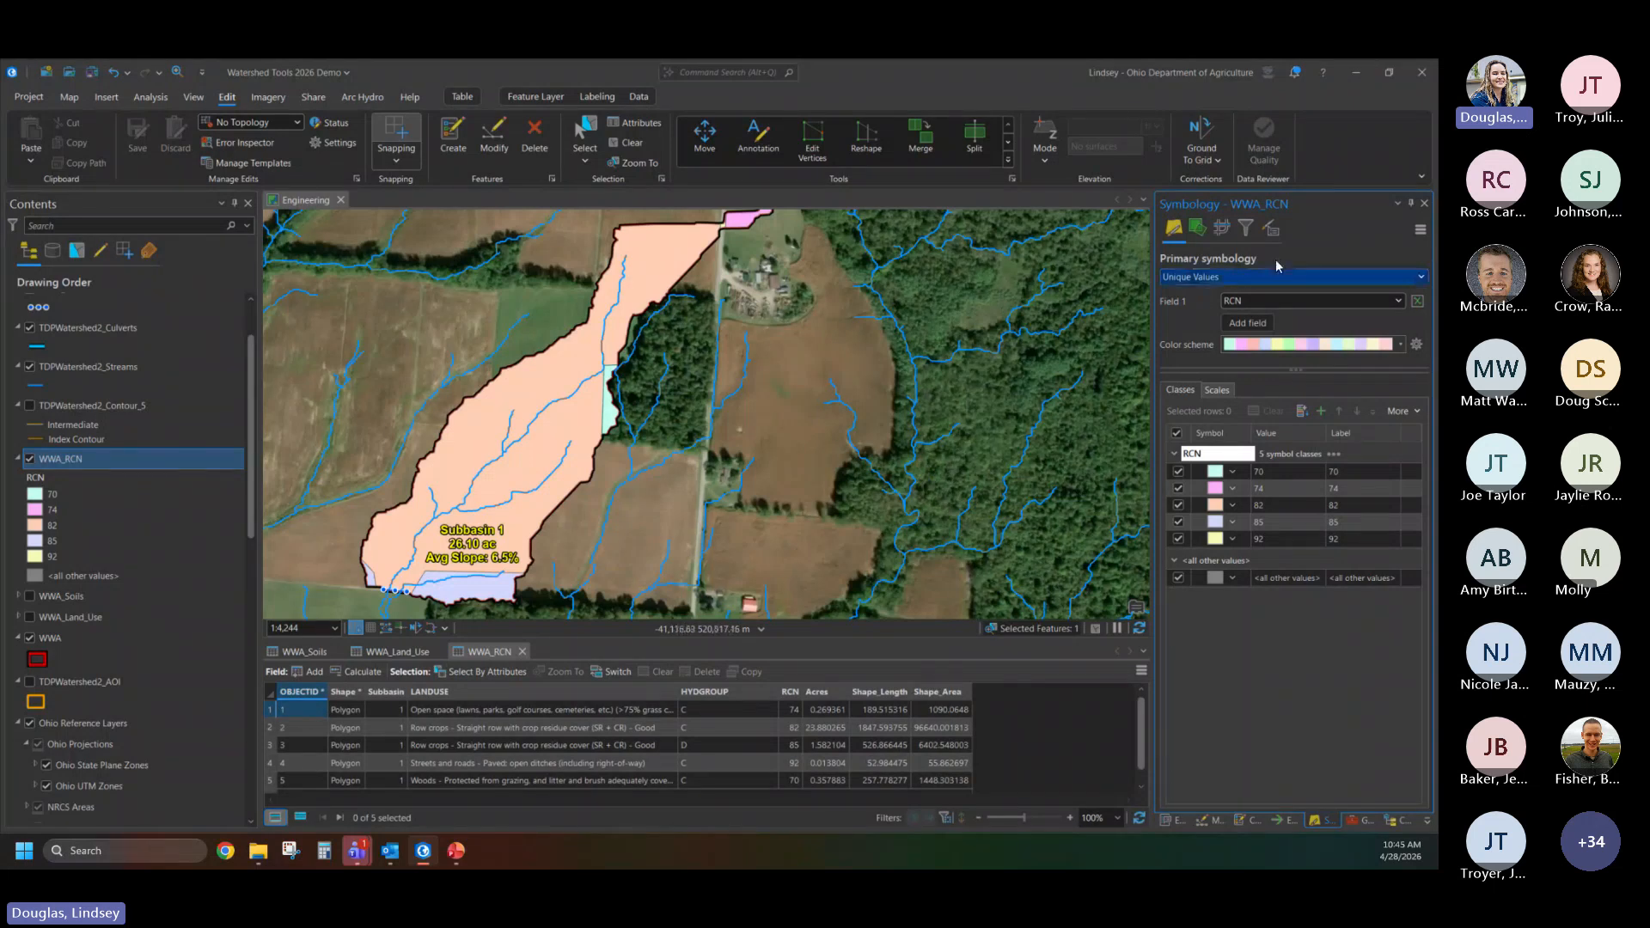
- Symbolize the WWA_RCN layer with Graduated Colors on the RCN field using the yellow-to-red color scheme
left_click(1420, 278)
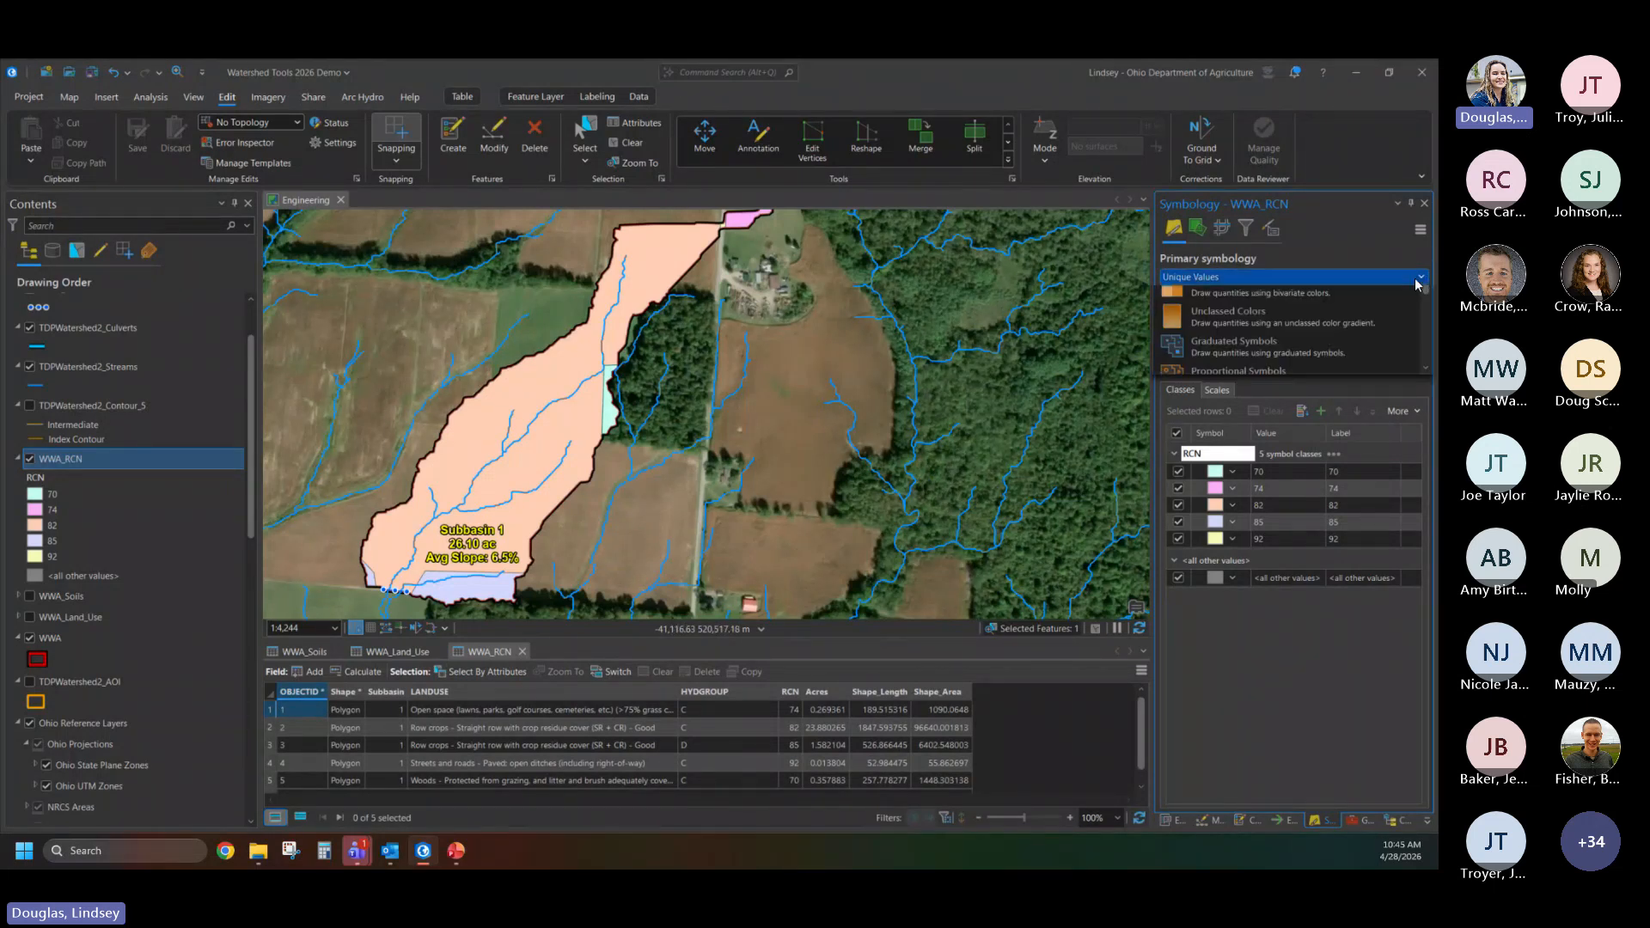
left_click(1276, 404)
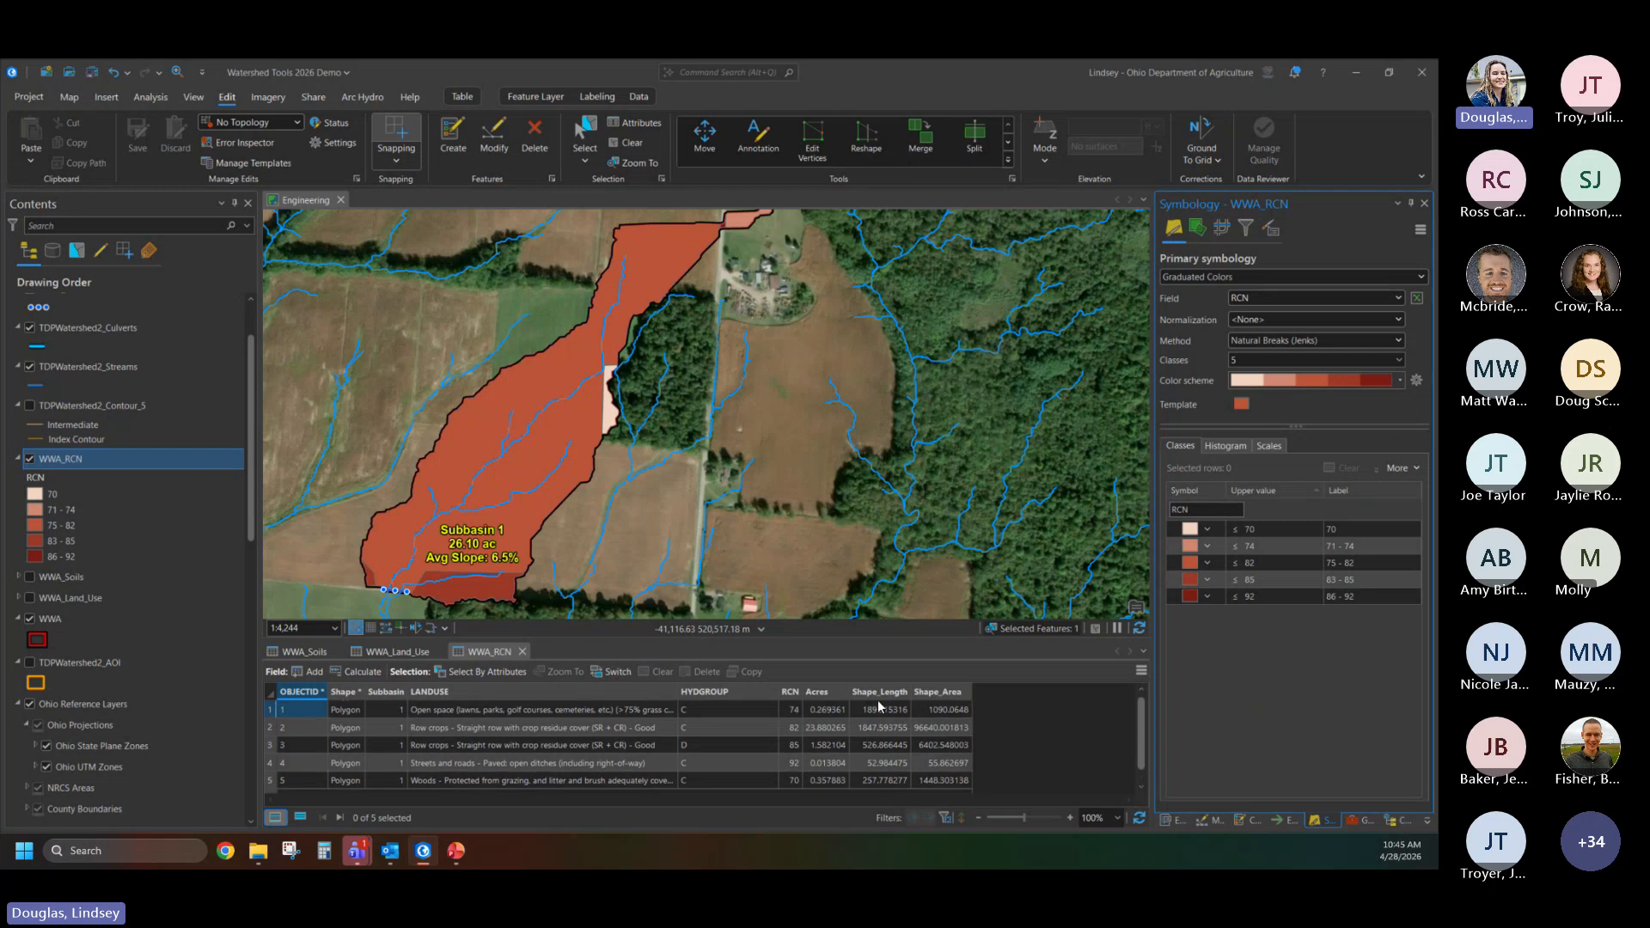
left_click(1401, 379)
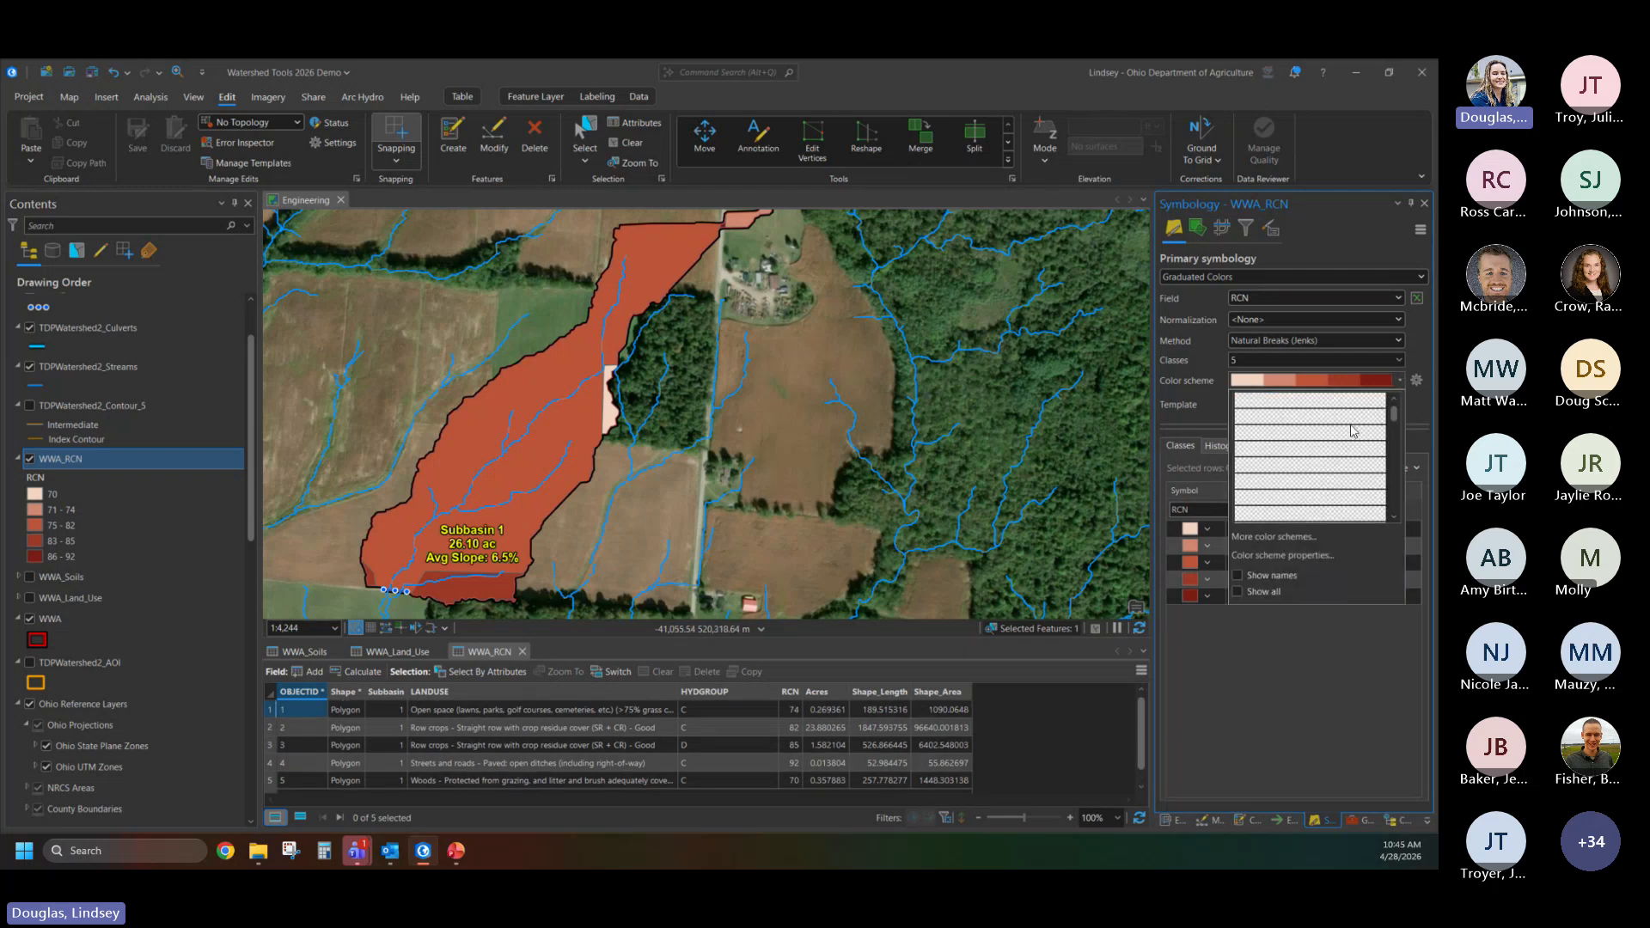
scroll(1337, 441, "down", 5)
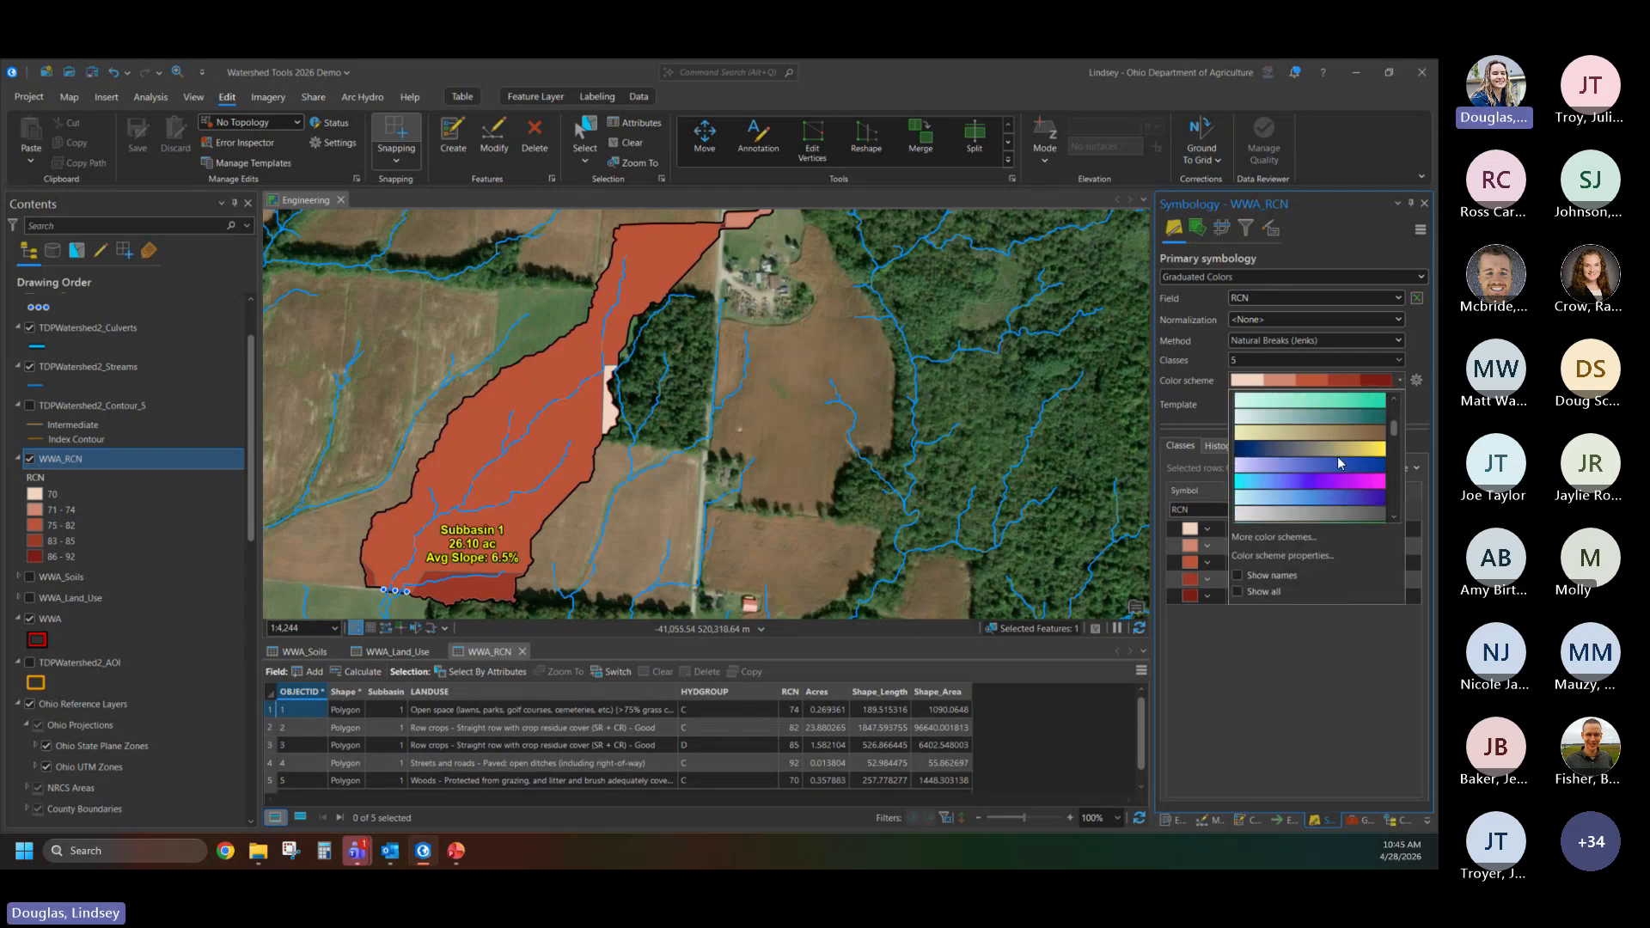
scroll(1338, 463, "down", 5)
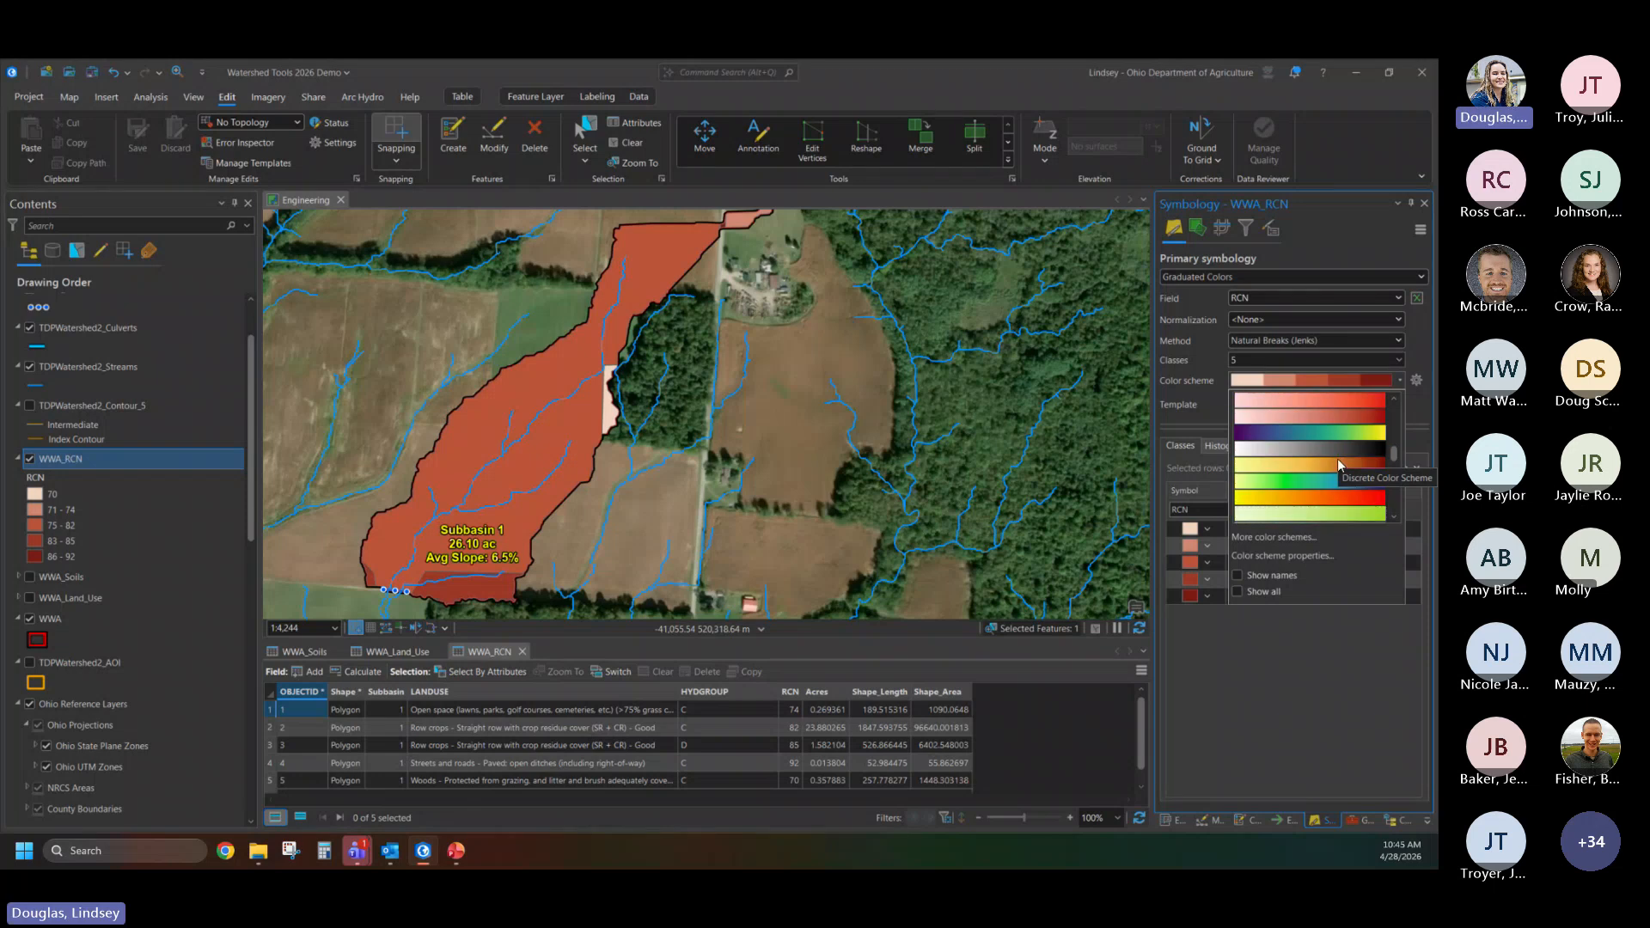
left_click(1320, 448)
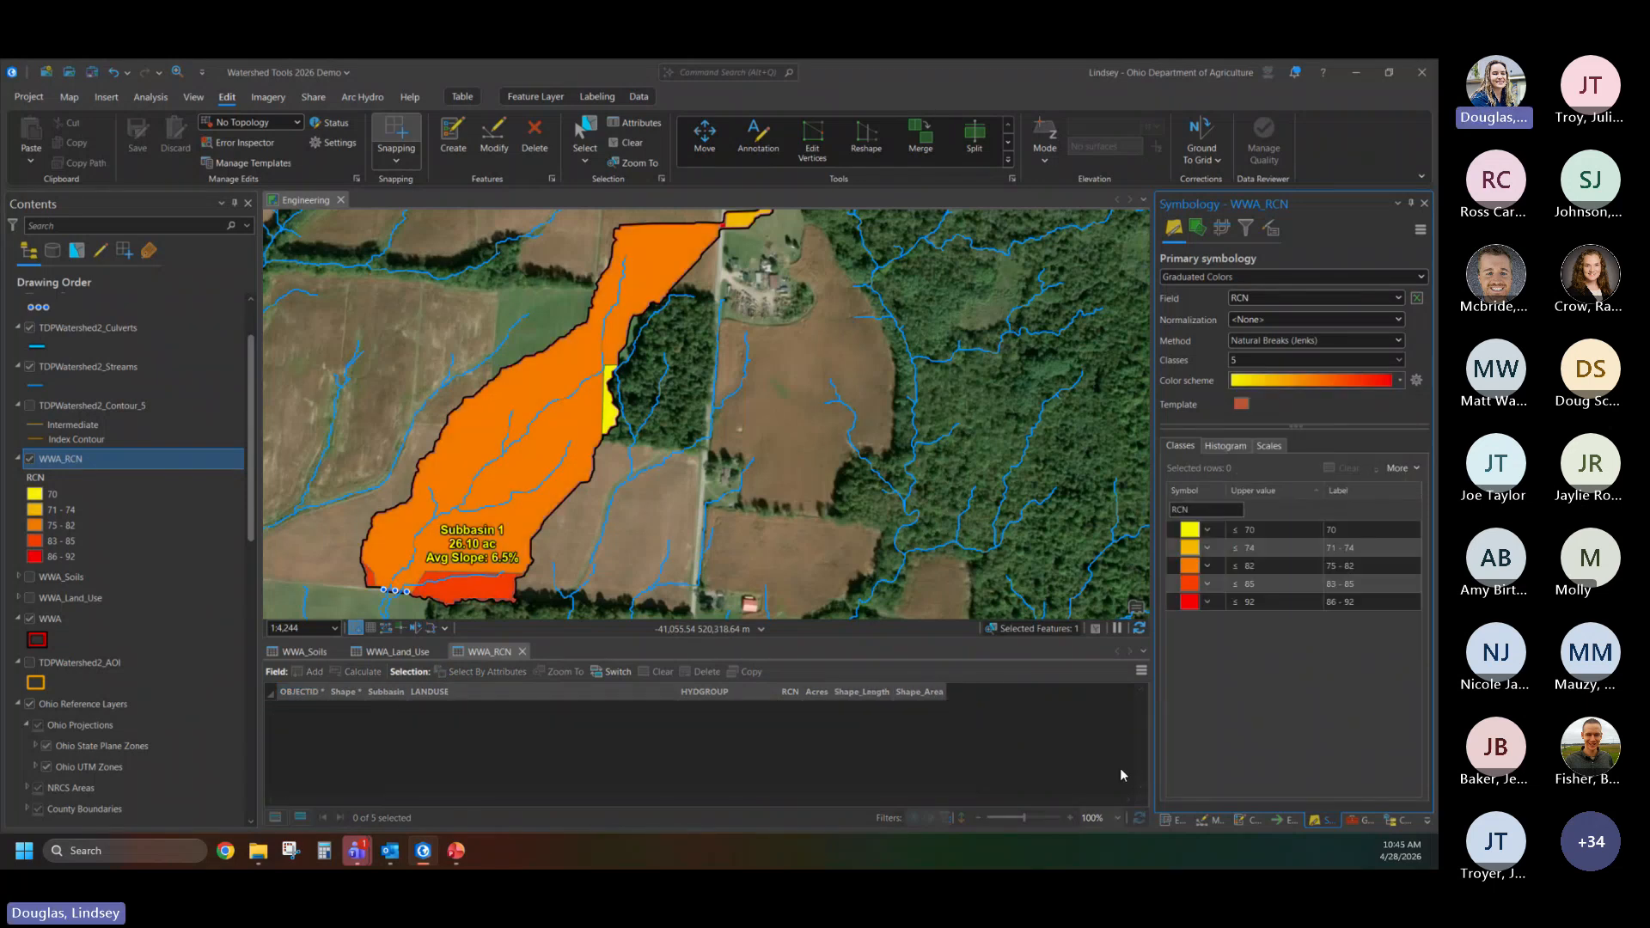
- Examine the RCN color classes across the watershed, including the small road crossing area and the southern edge
scroll(572, 492, "down", 2)
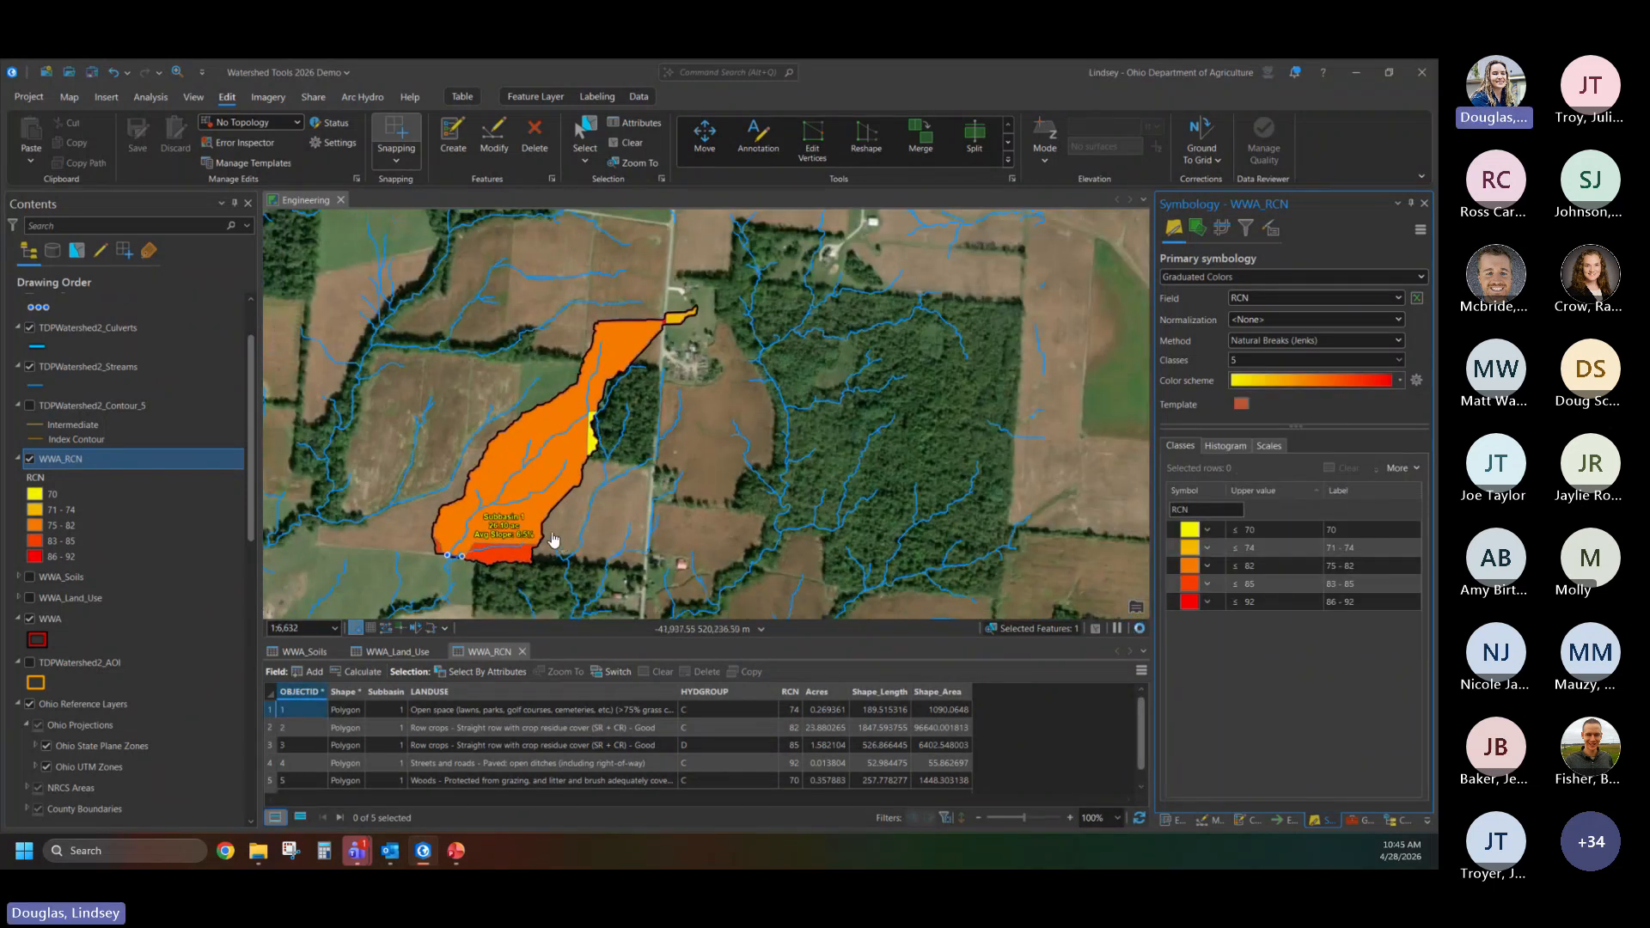
scroll(650, 307, "up", 5)
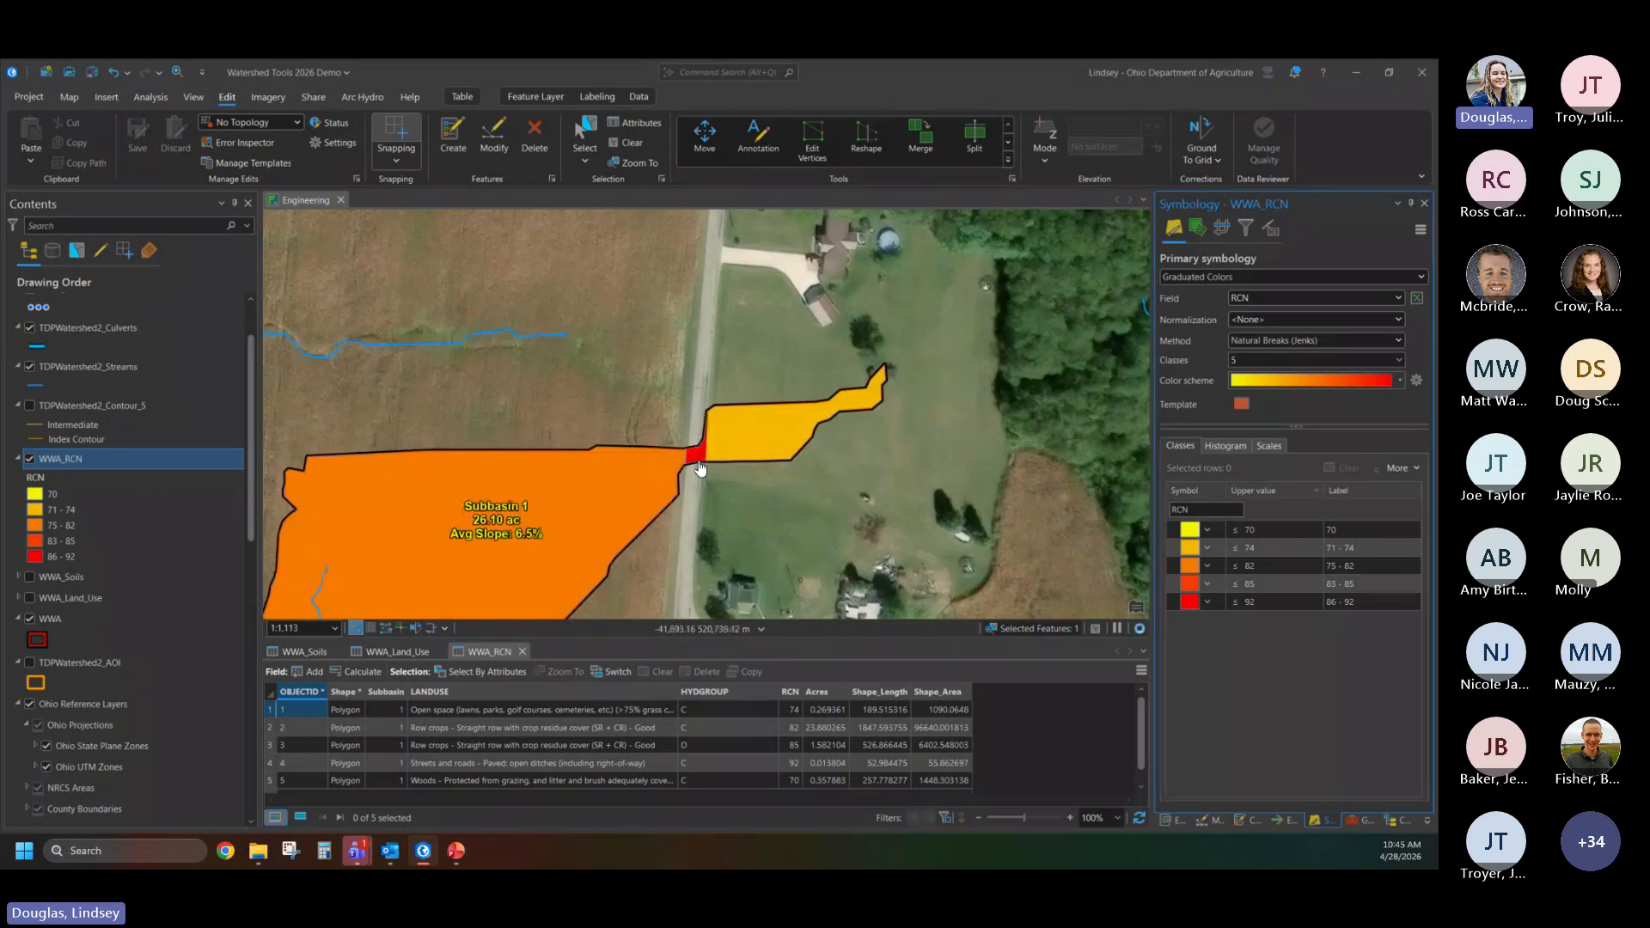
scroll(701, 453, "down", 3)
left_click_drag(700, 453, 803, 292)
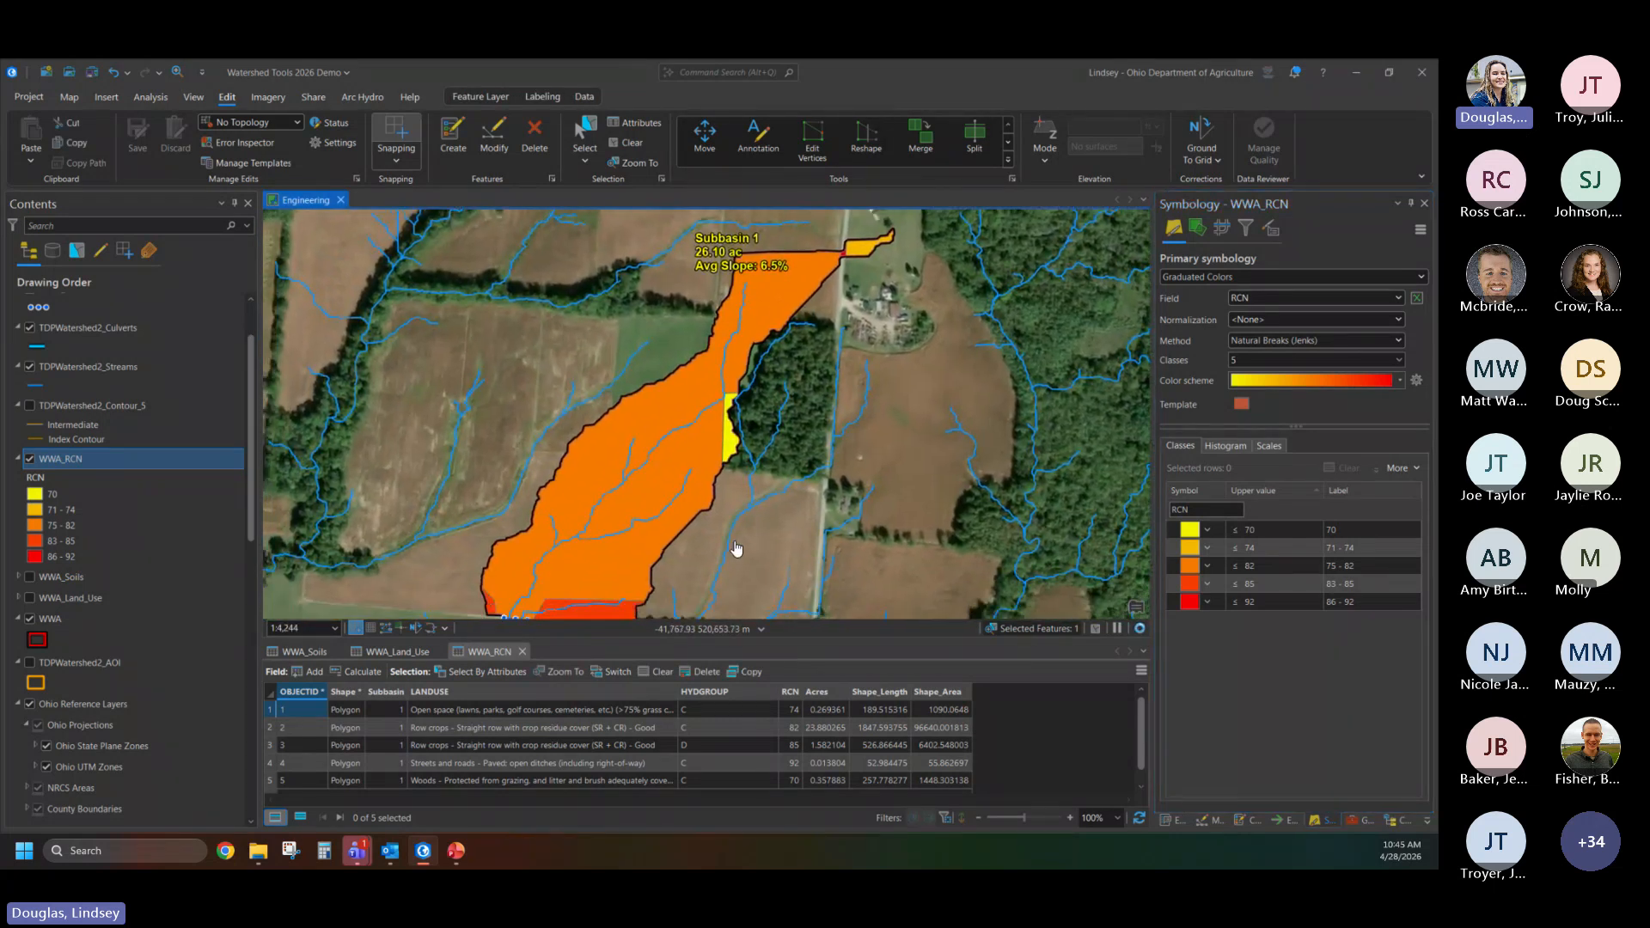
left_click_drag(737, 552, 784, 418)
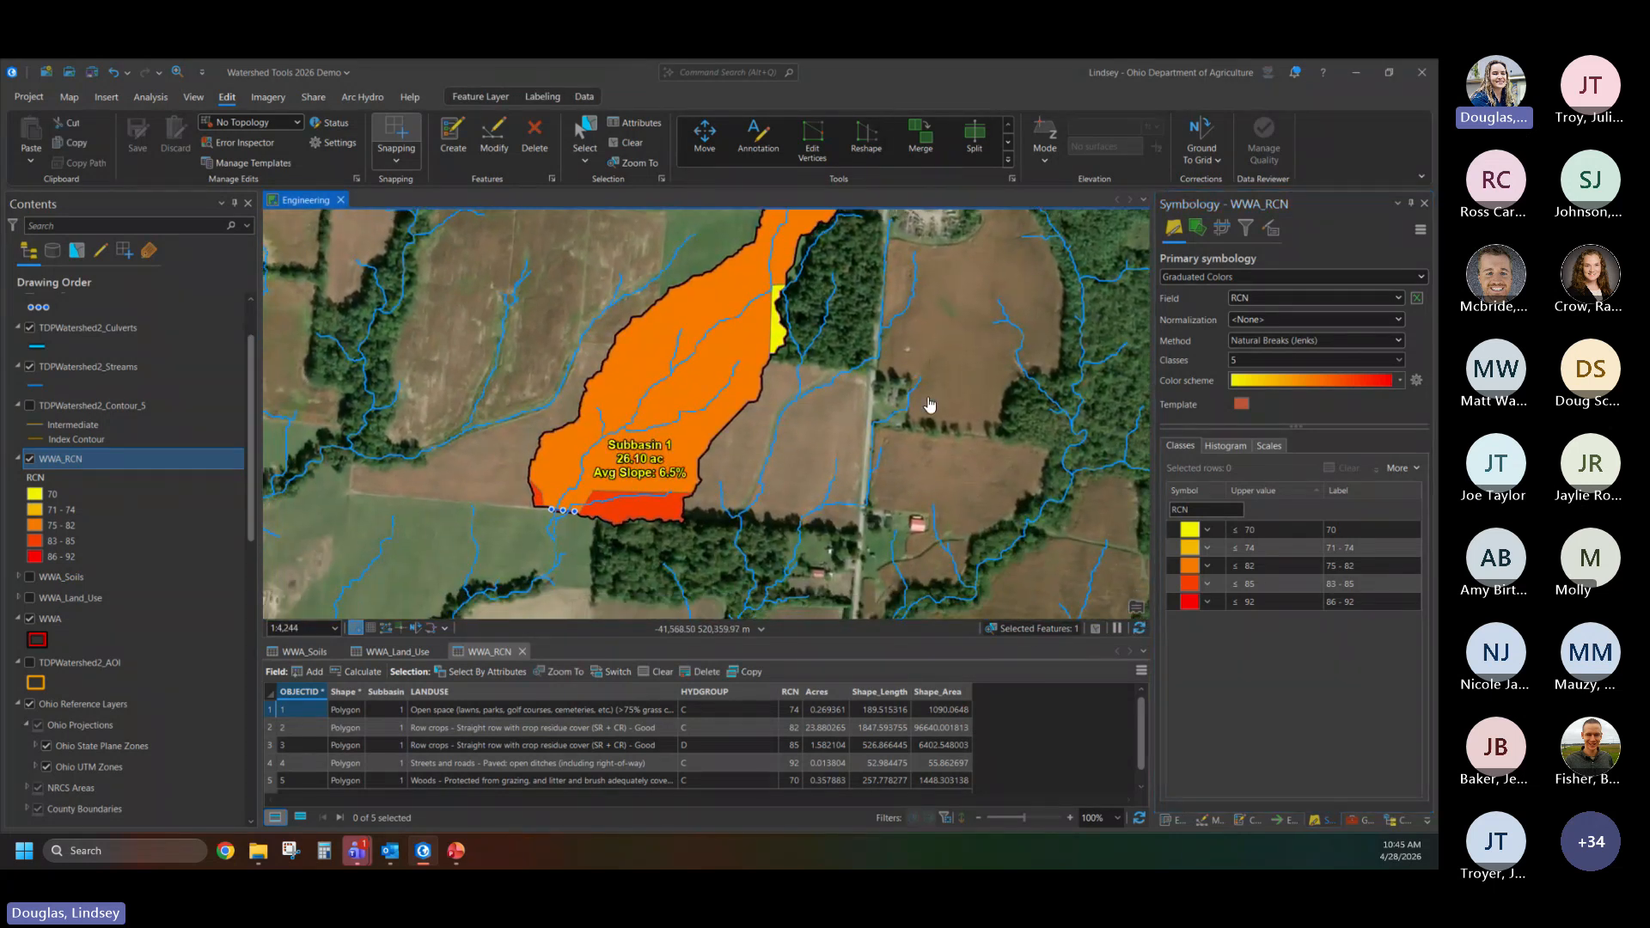
scroll(929, 404, "down", 2)
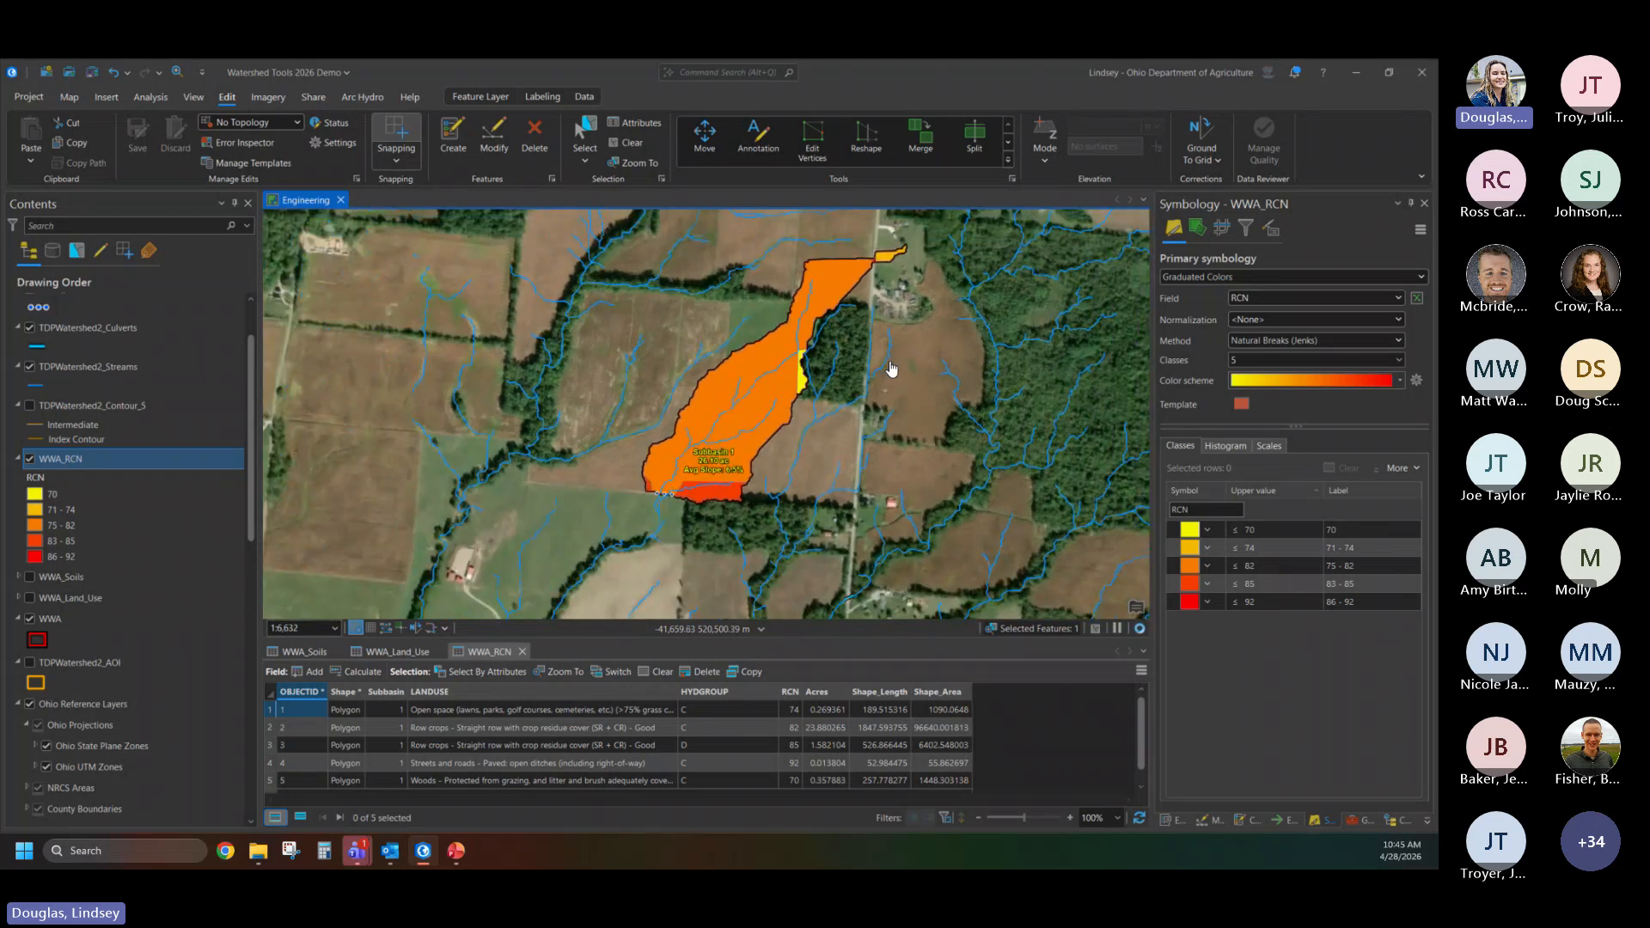
left_click_drag(893, 371, 890, 386)
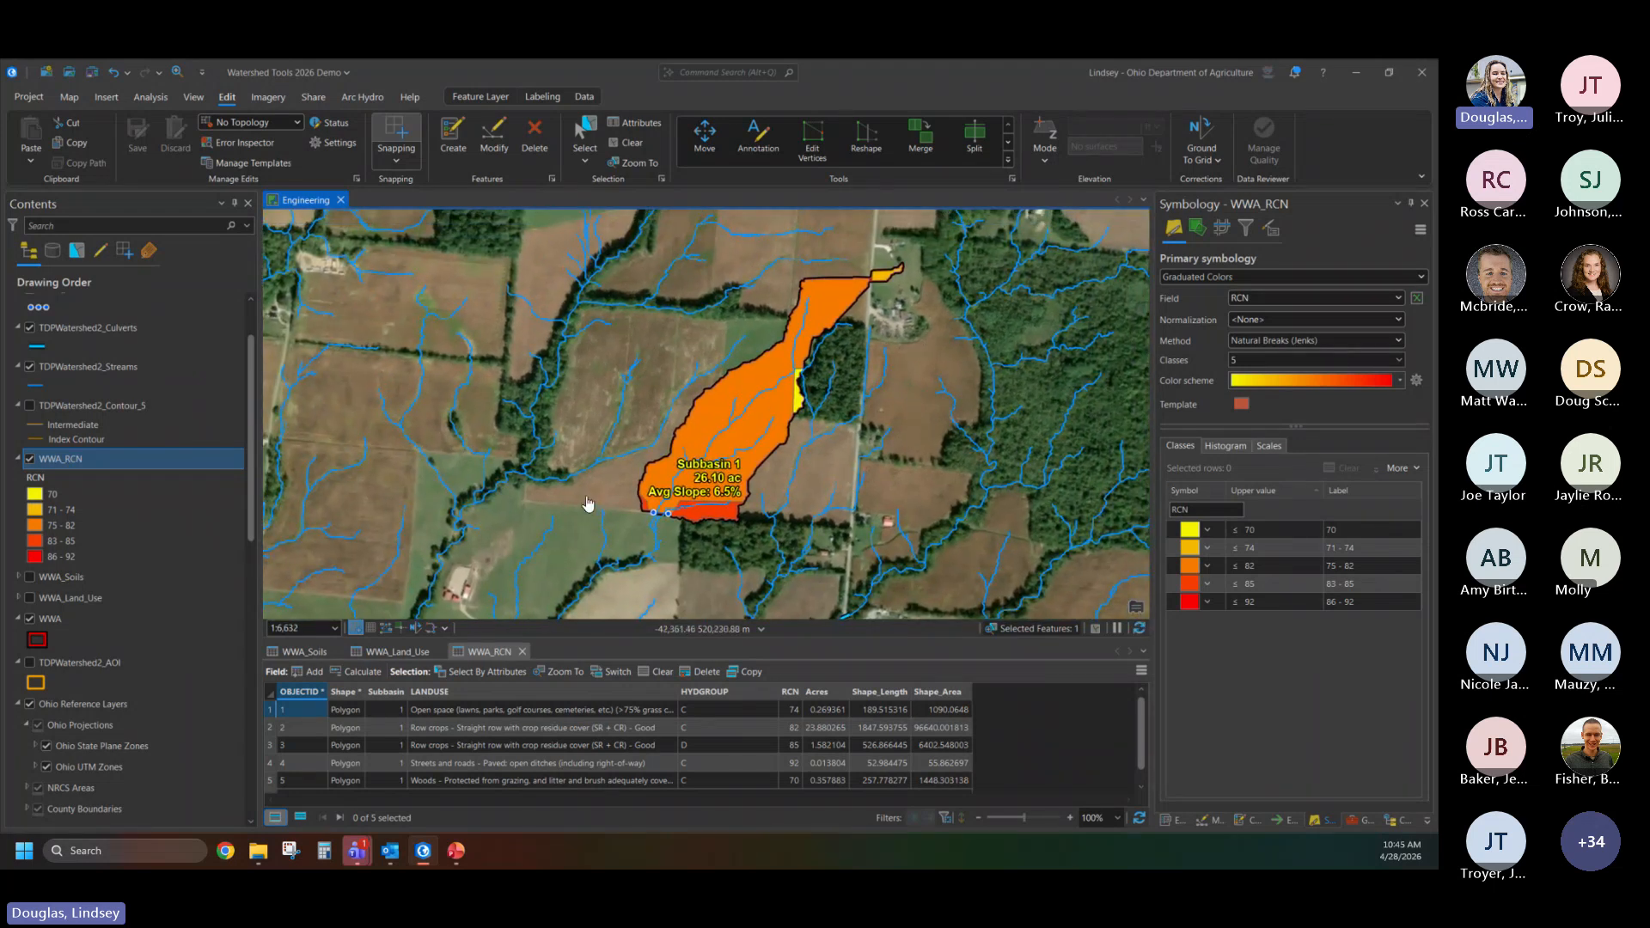
- Turn on RCN labels for the WWA_RCN layer, open its labeling properties, and check the labels on the map
right_click(53, 461)
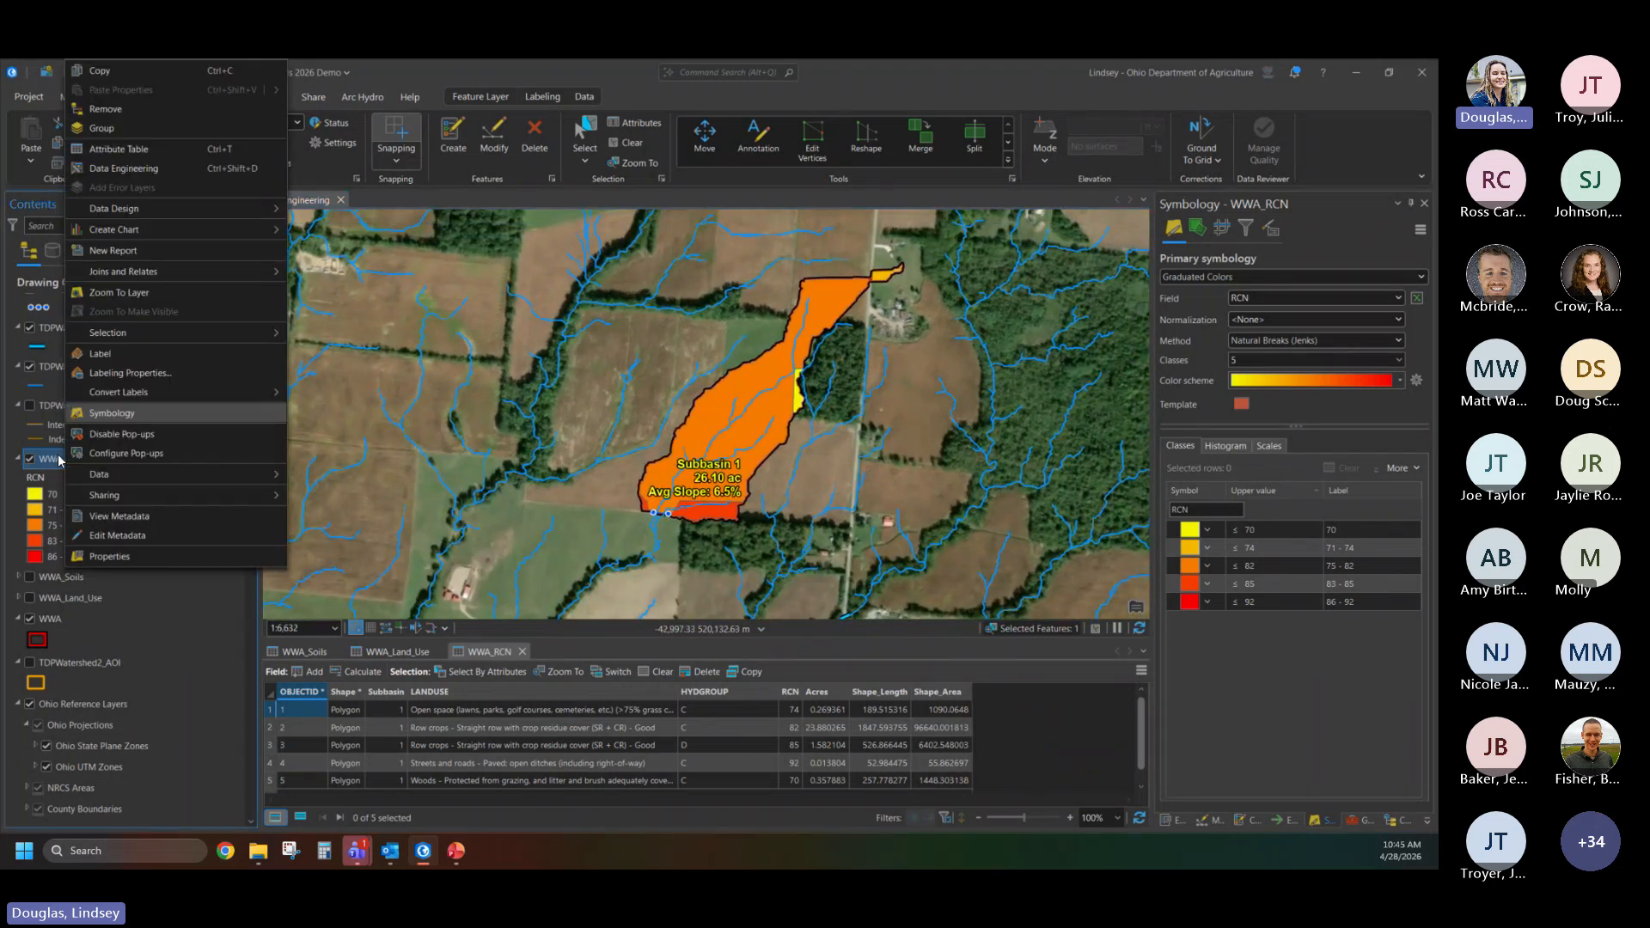
left_click(112, 353)
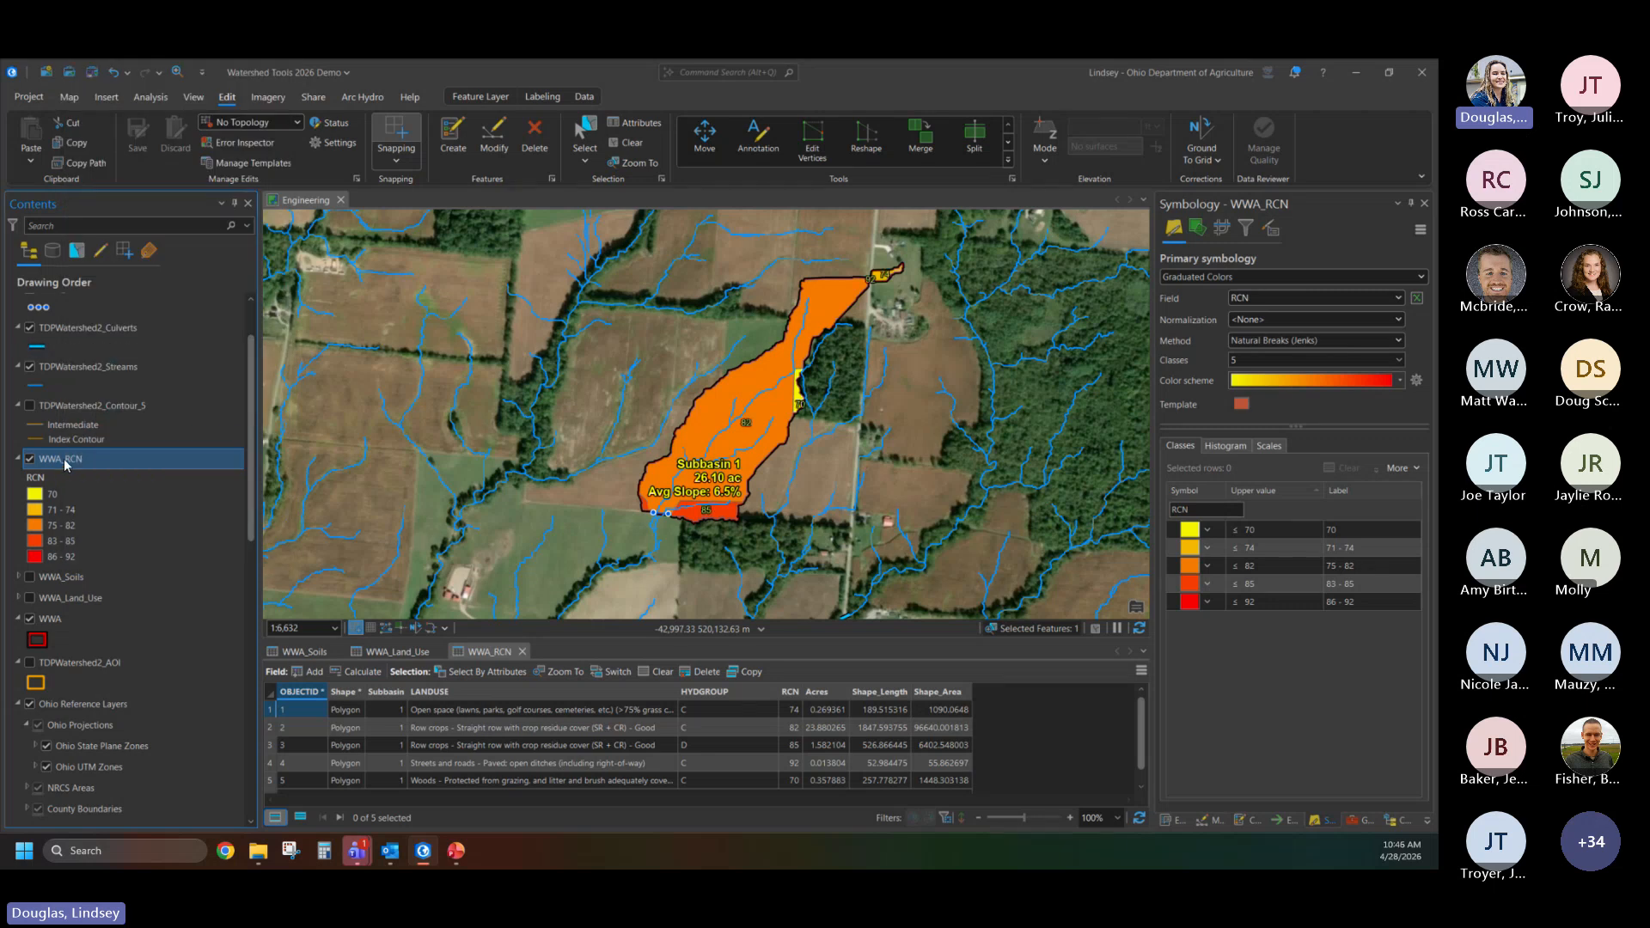
right_click(65, 465)
left_click(127, 375)
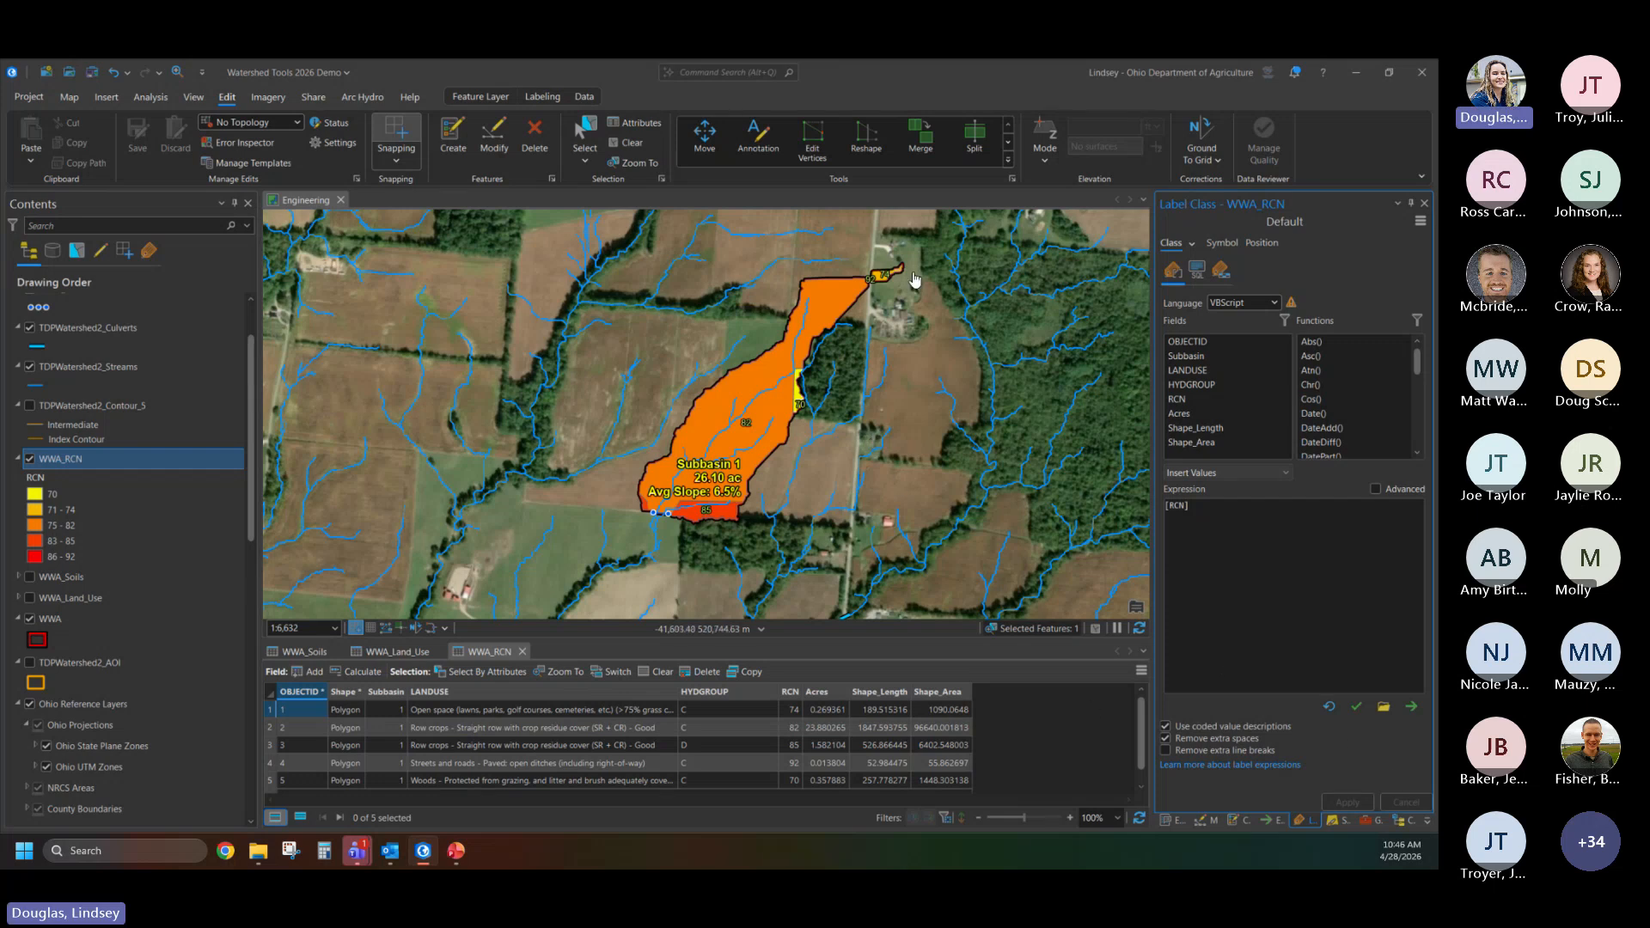
scroll(868, 292, "up", 3)
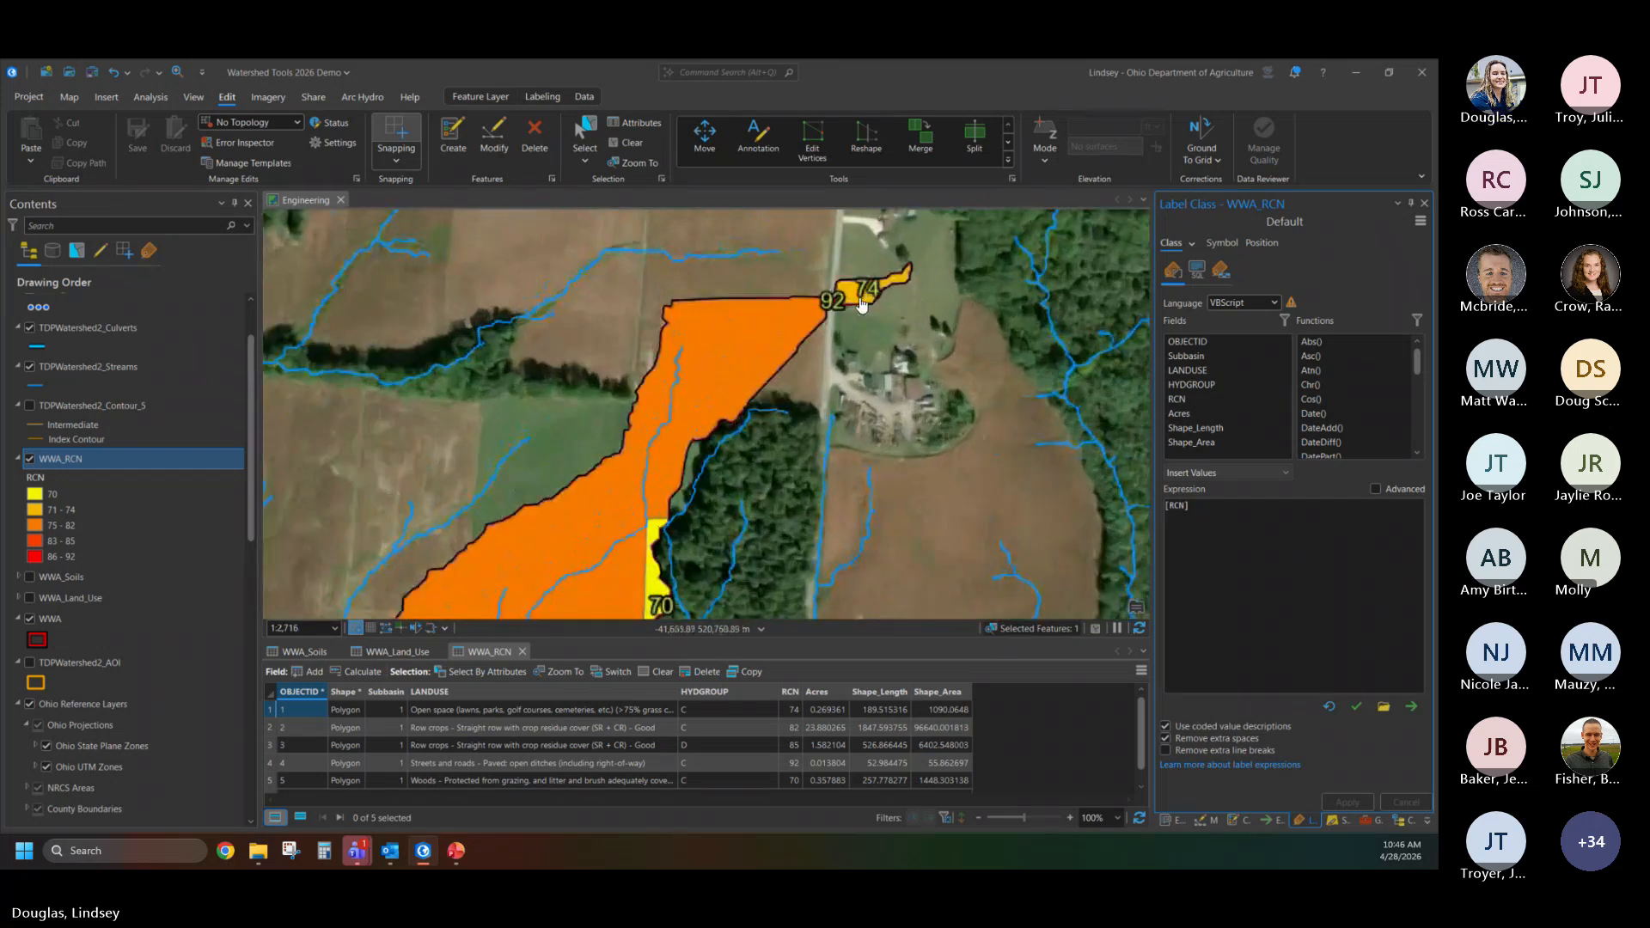
left_click_drag(655, 497, 934, 315)
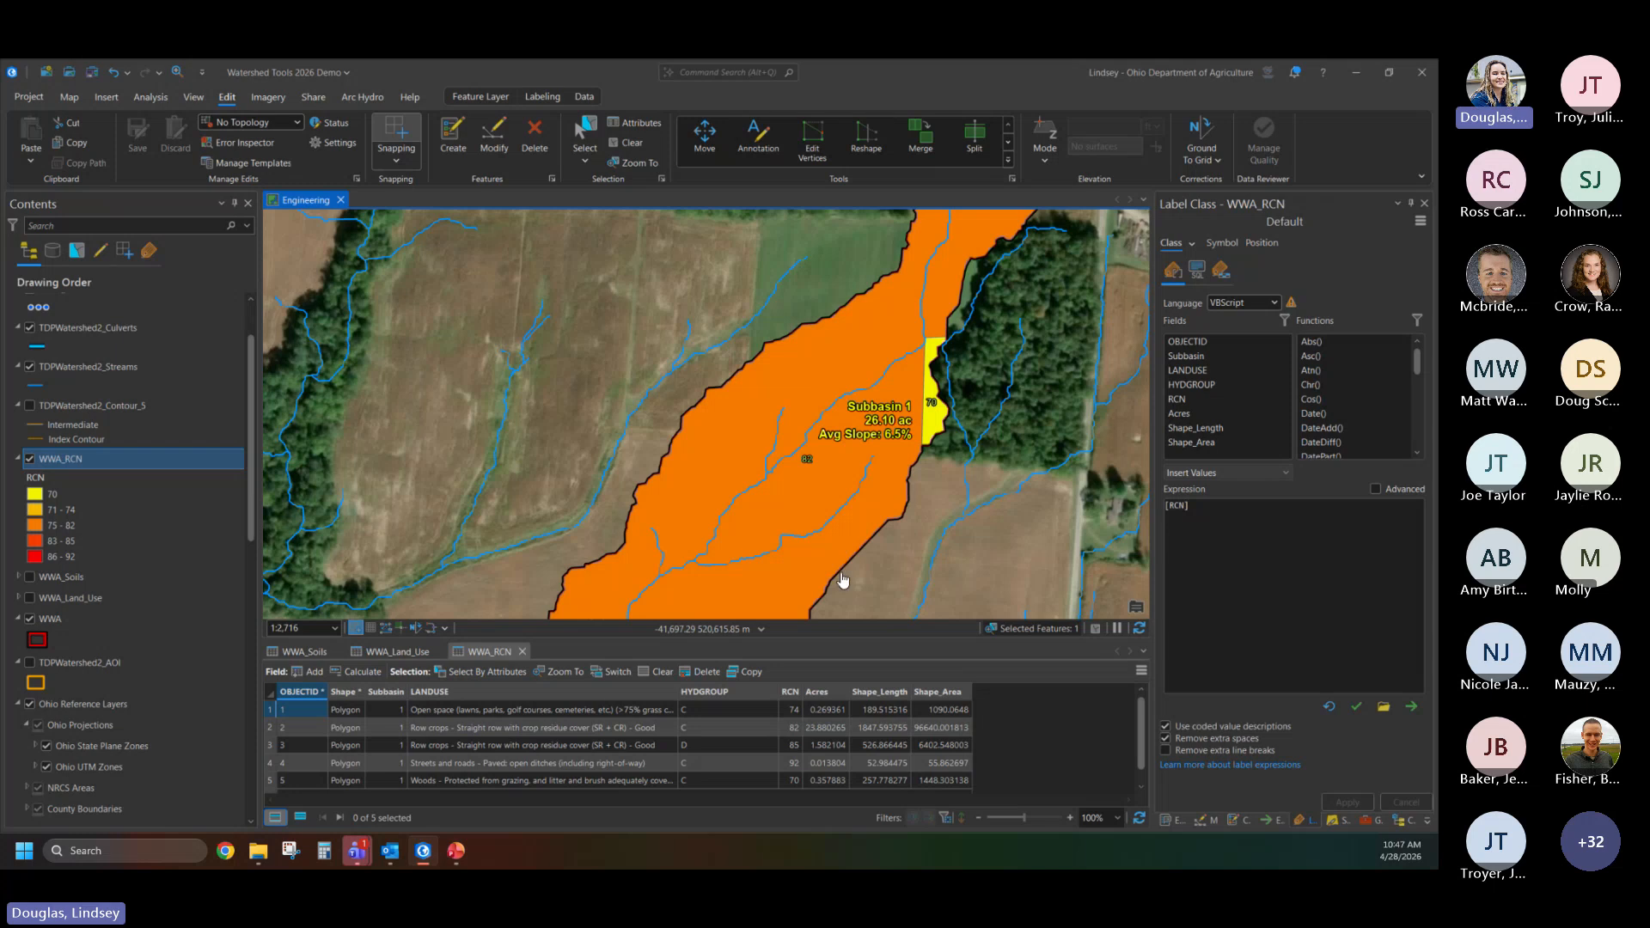
- Look through the map's layer list down to the TDPWatershed2_DEM and its elevation tile layers
scroll(155, 550, "down", 8)
scroll(164, 587, "down", 3)
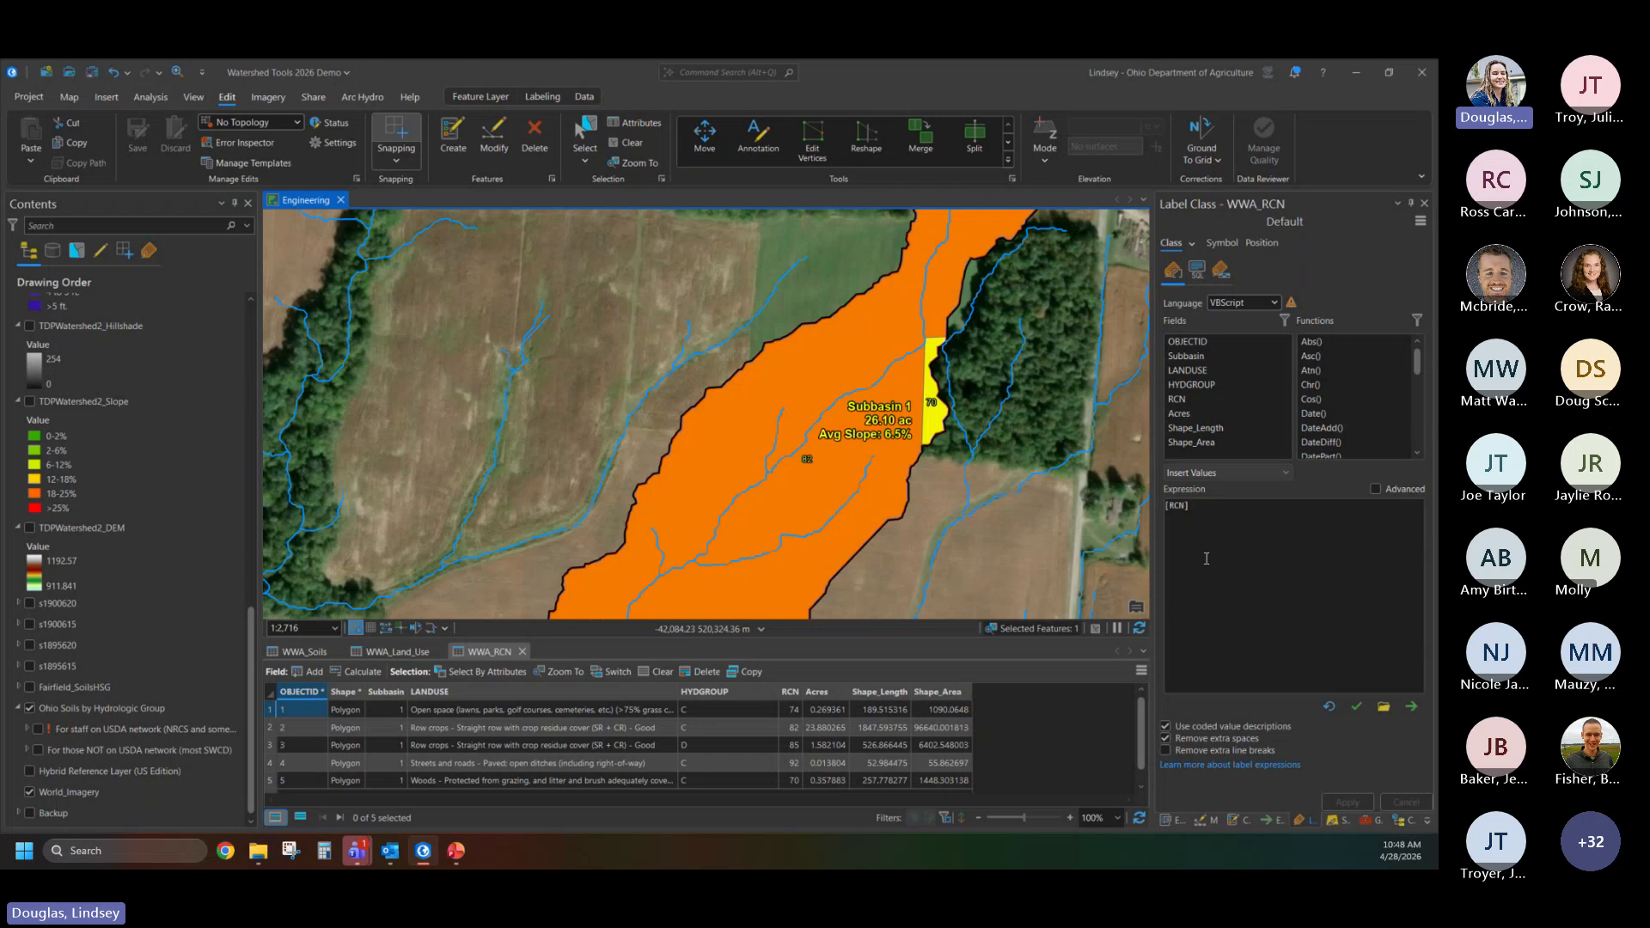
scroll(187, 635, "up", 6)
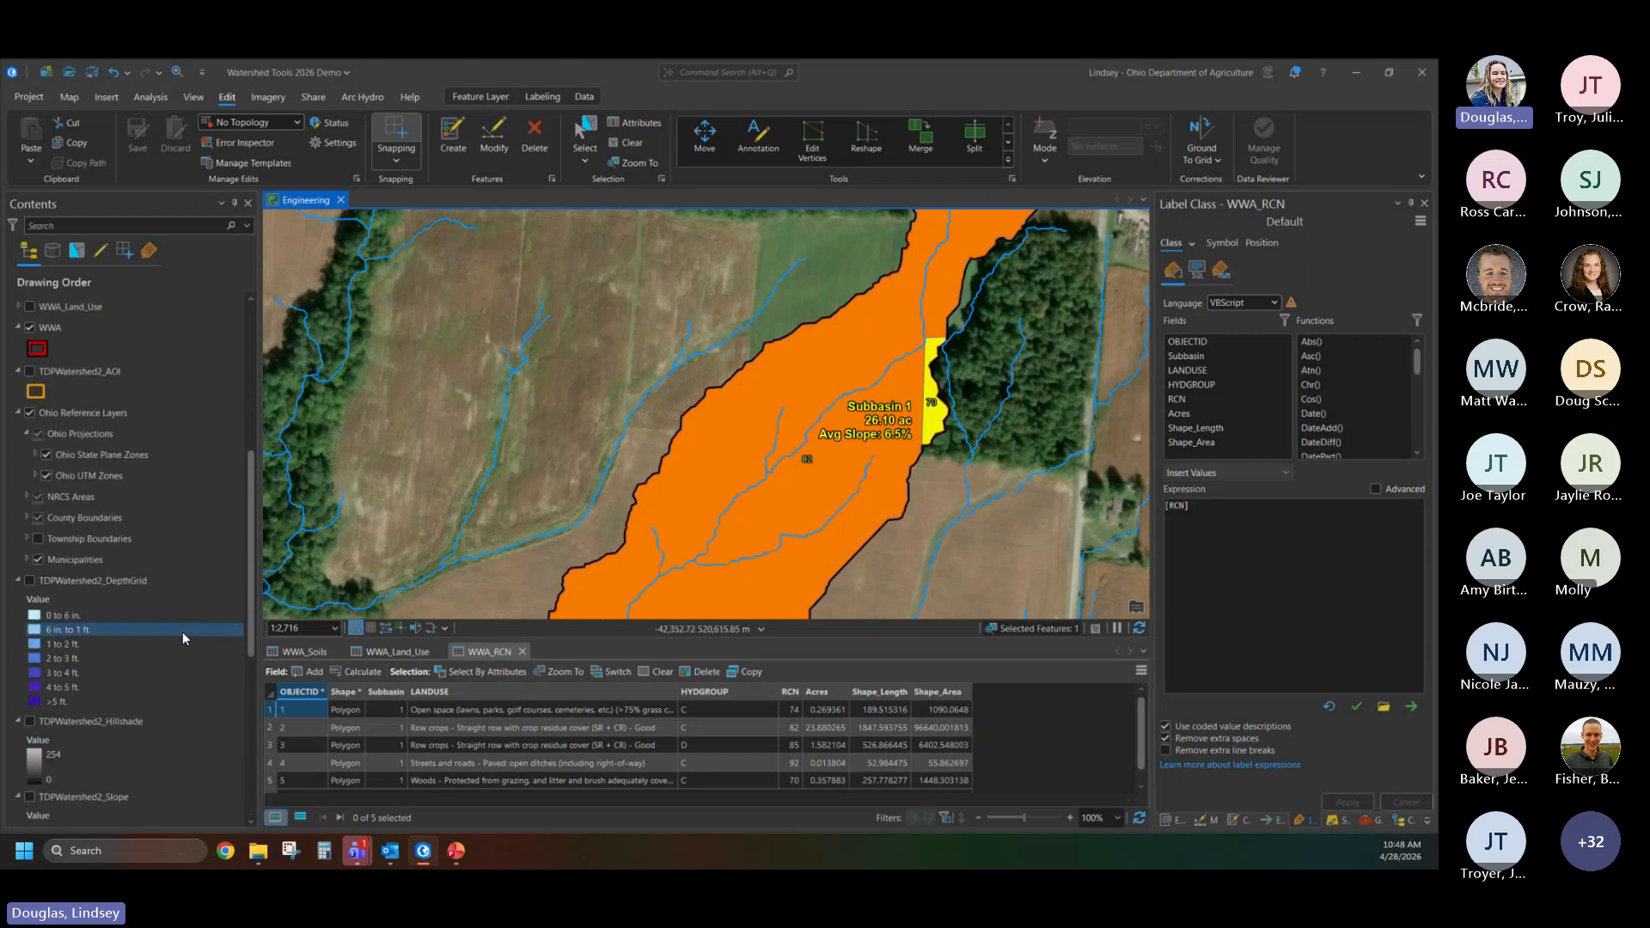
scroll(157, 630, "up", 7)
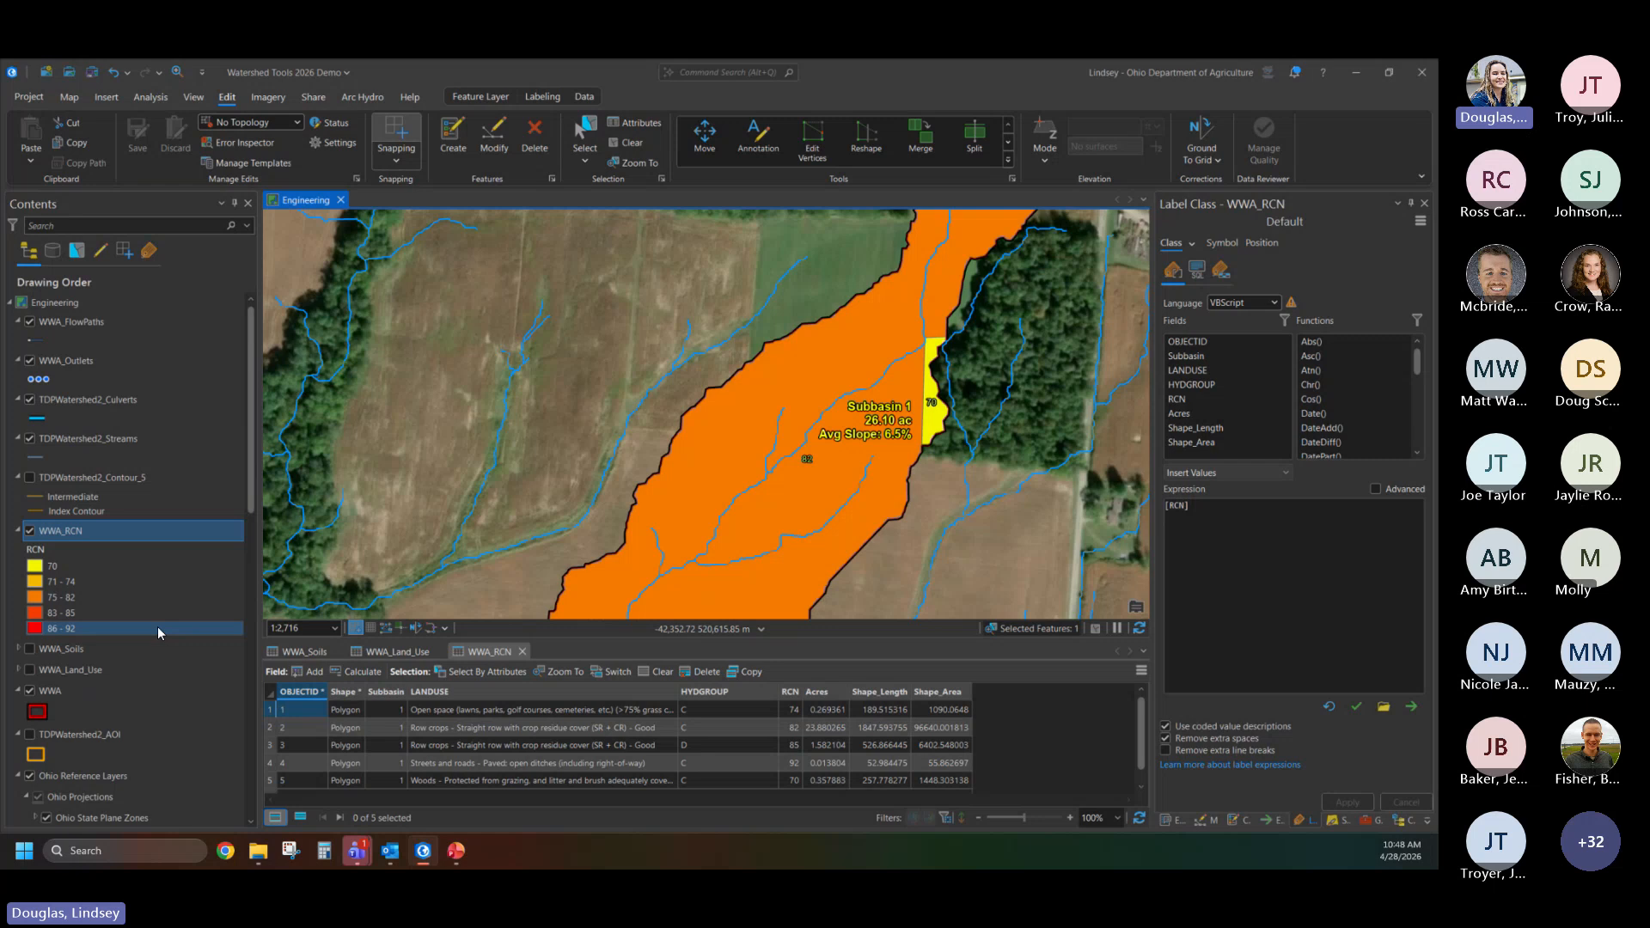
scroll(158, 632, "down", 10)
scroll(158, 634, "down", 2)
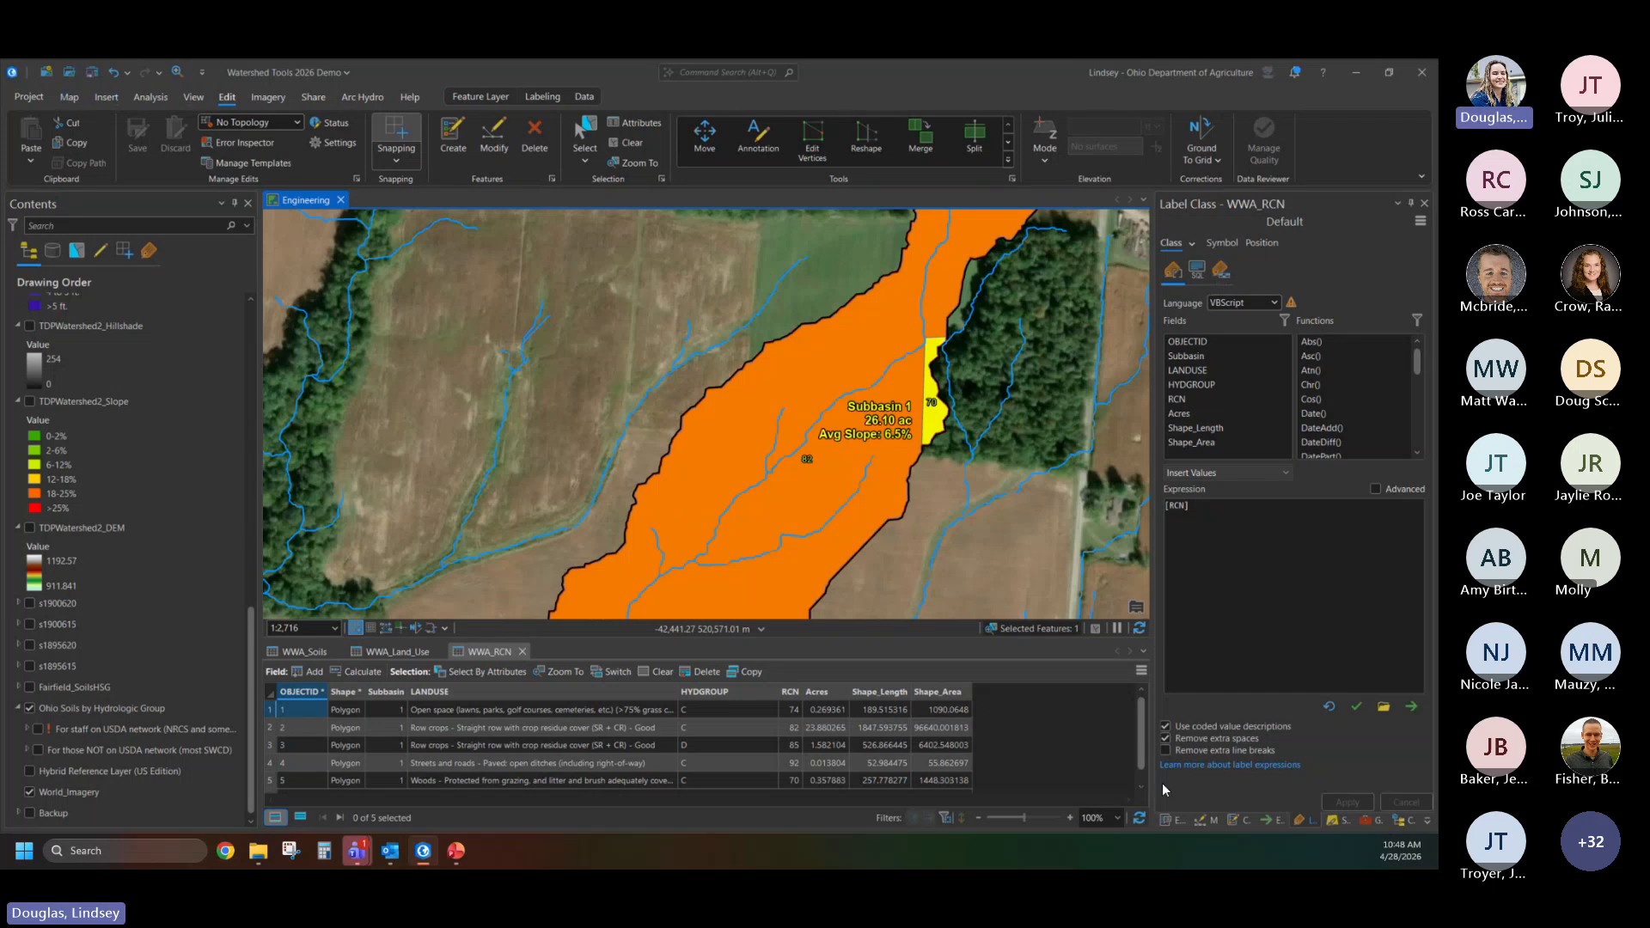
- Search the geoprocessing tools for "mosaic to" and open the Mosaic To New Raster tool
left_click(1378, 822)
left_click(1405, 821)
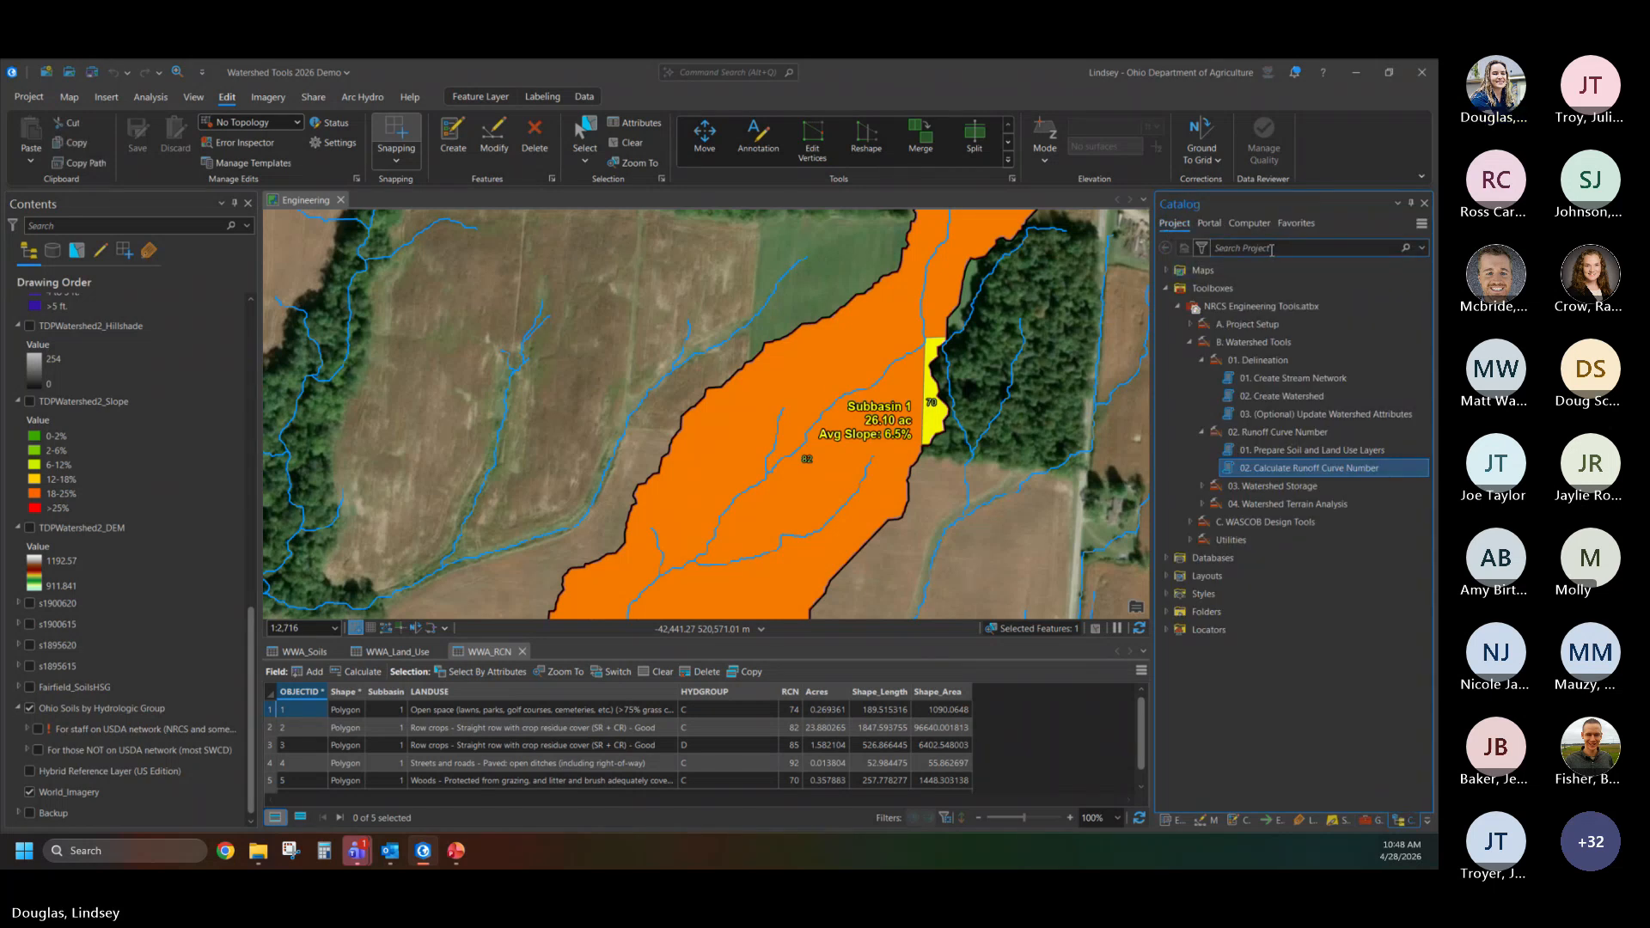
left_click(1379, 821)
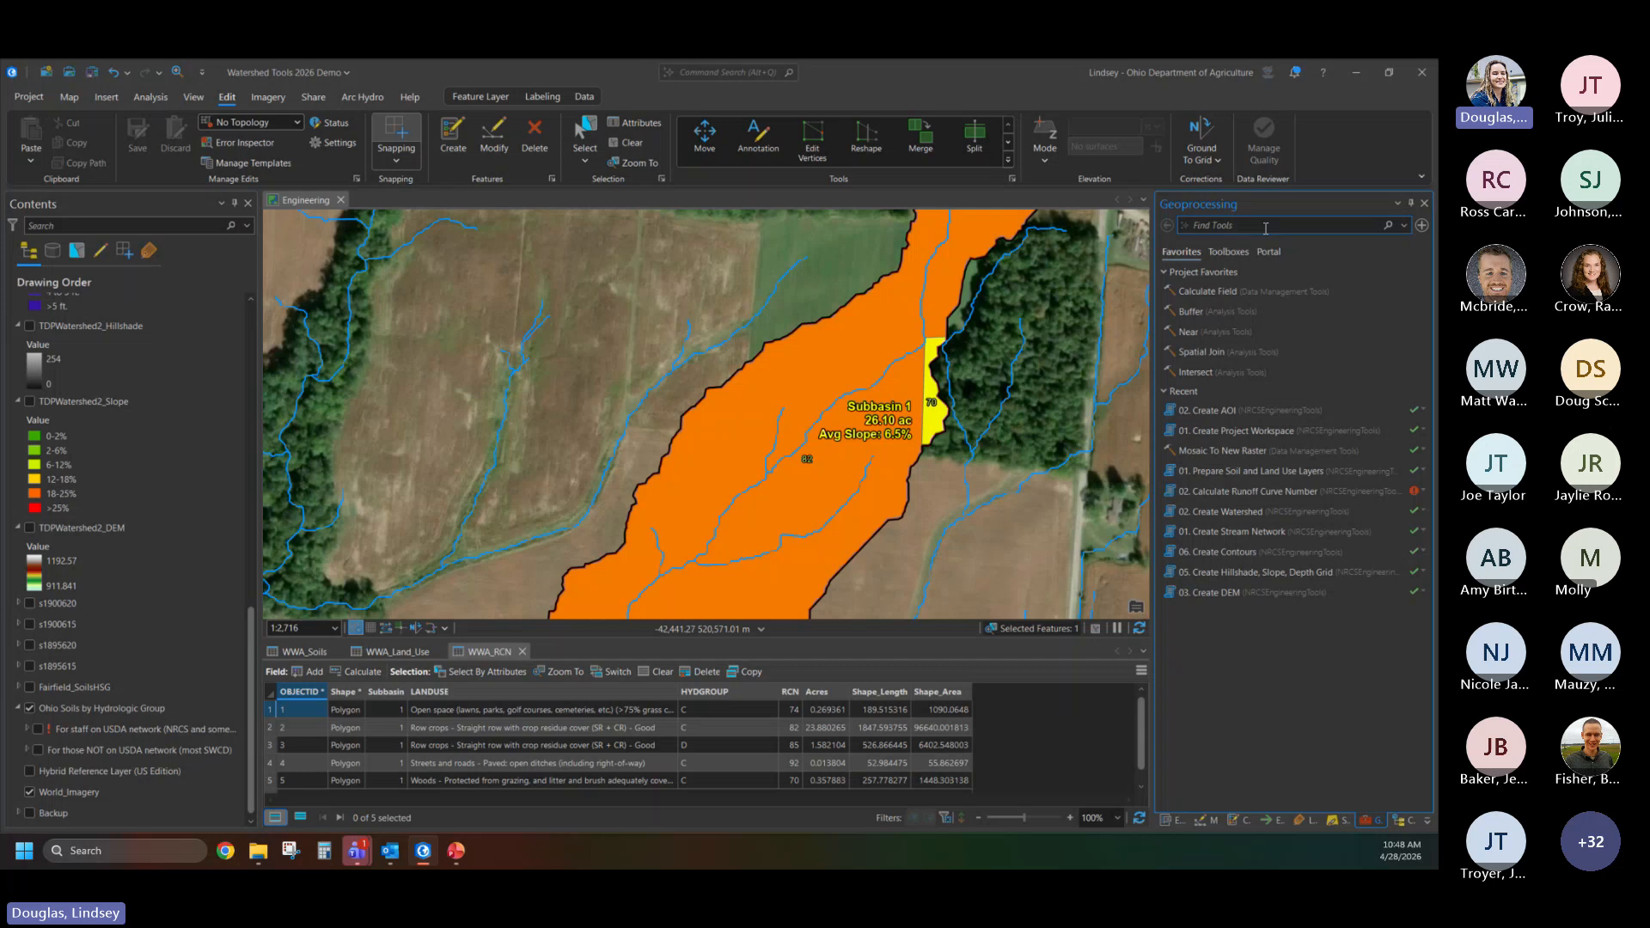
type("mo")
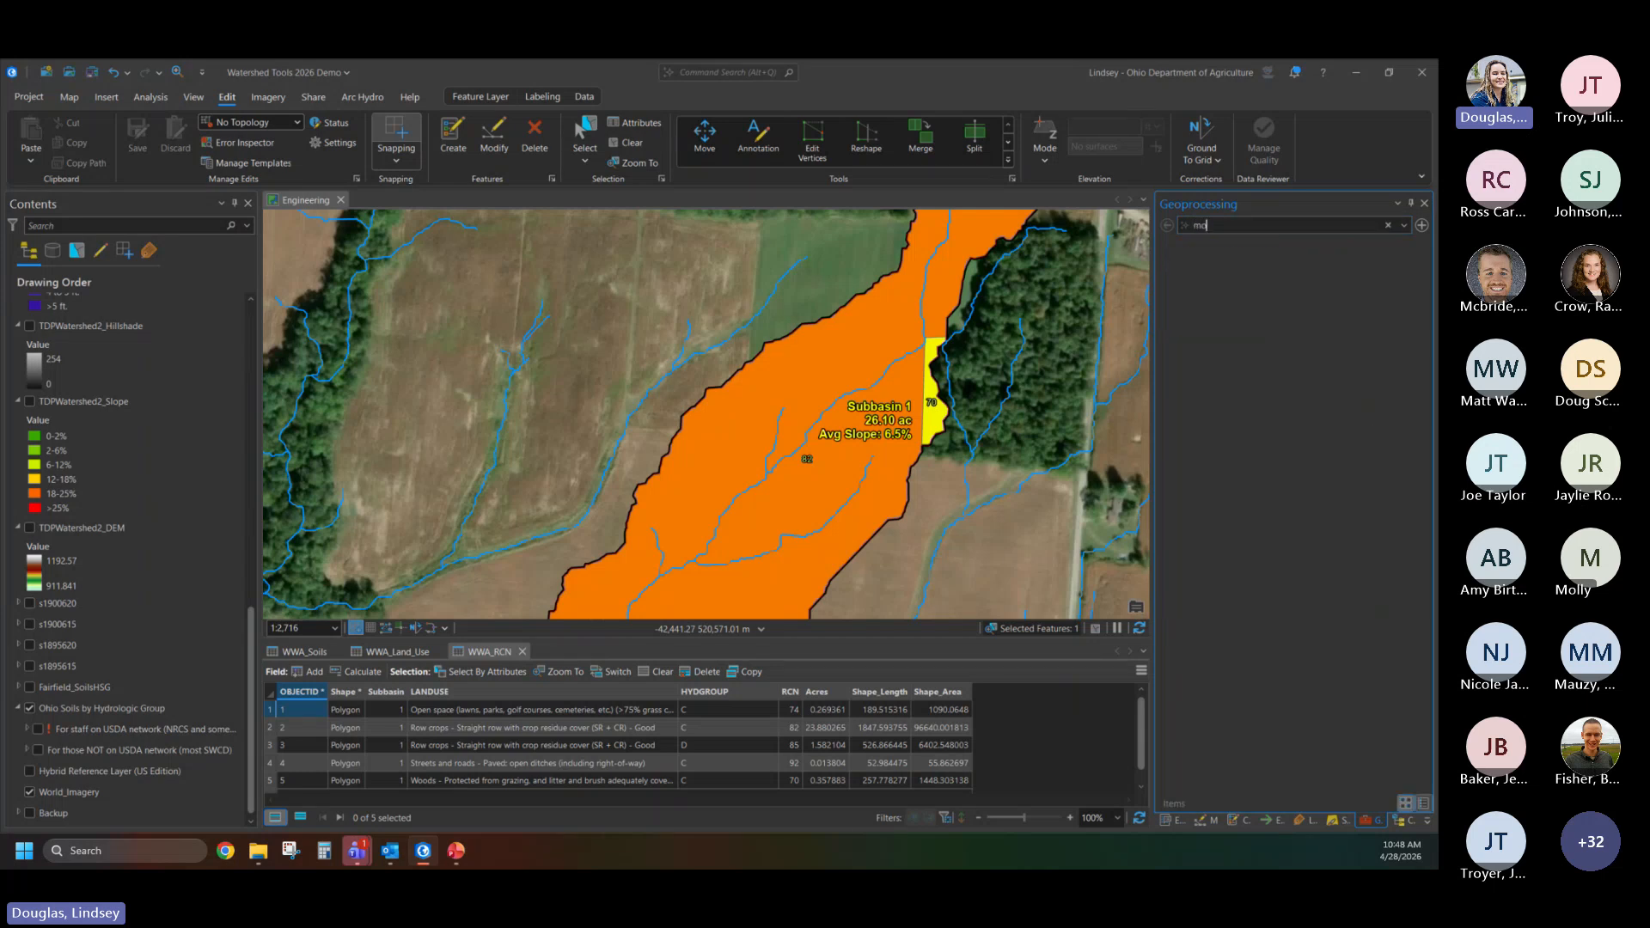
type("saic to")
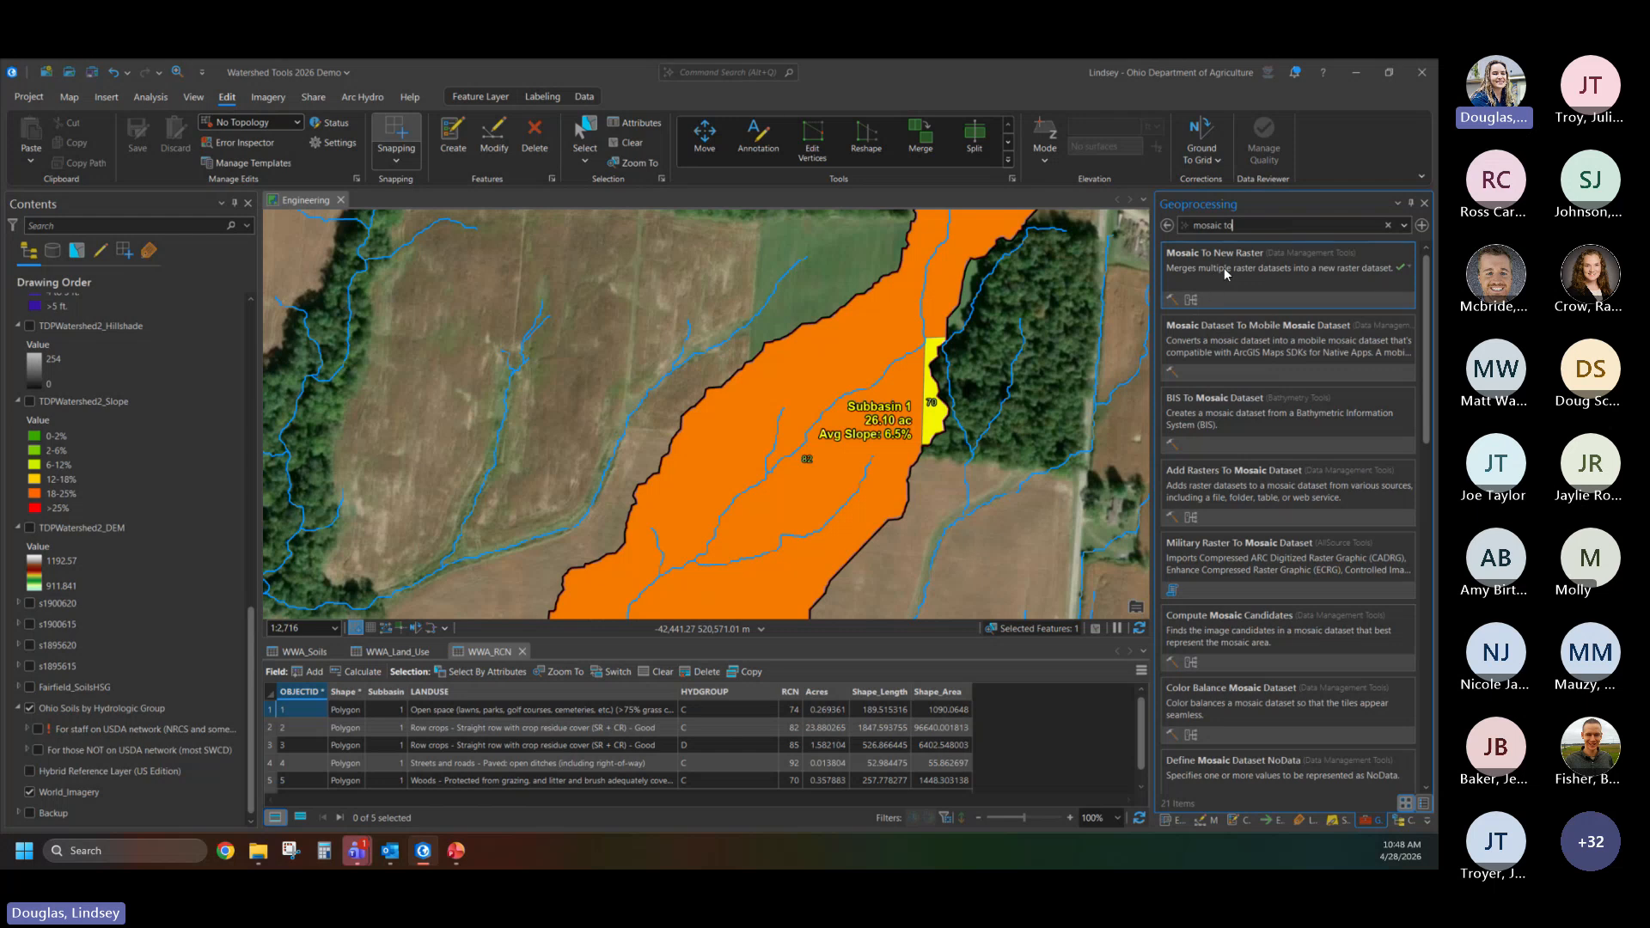
left_click(1224, 266)
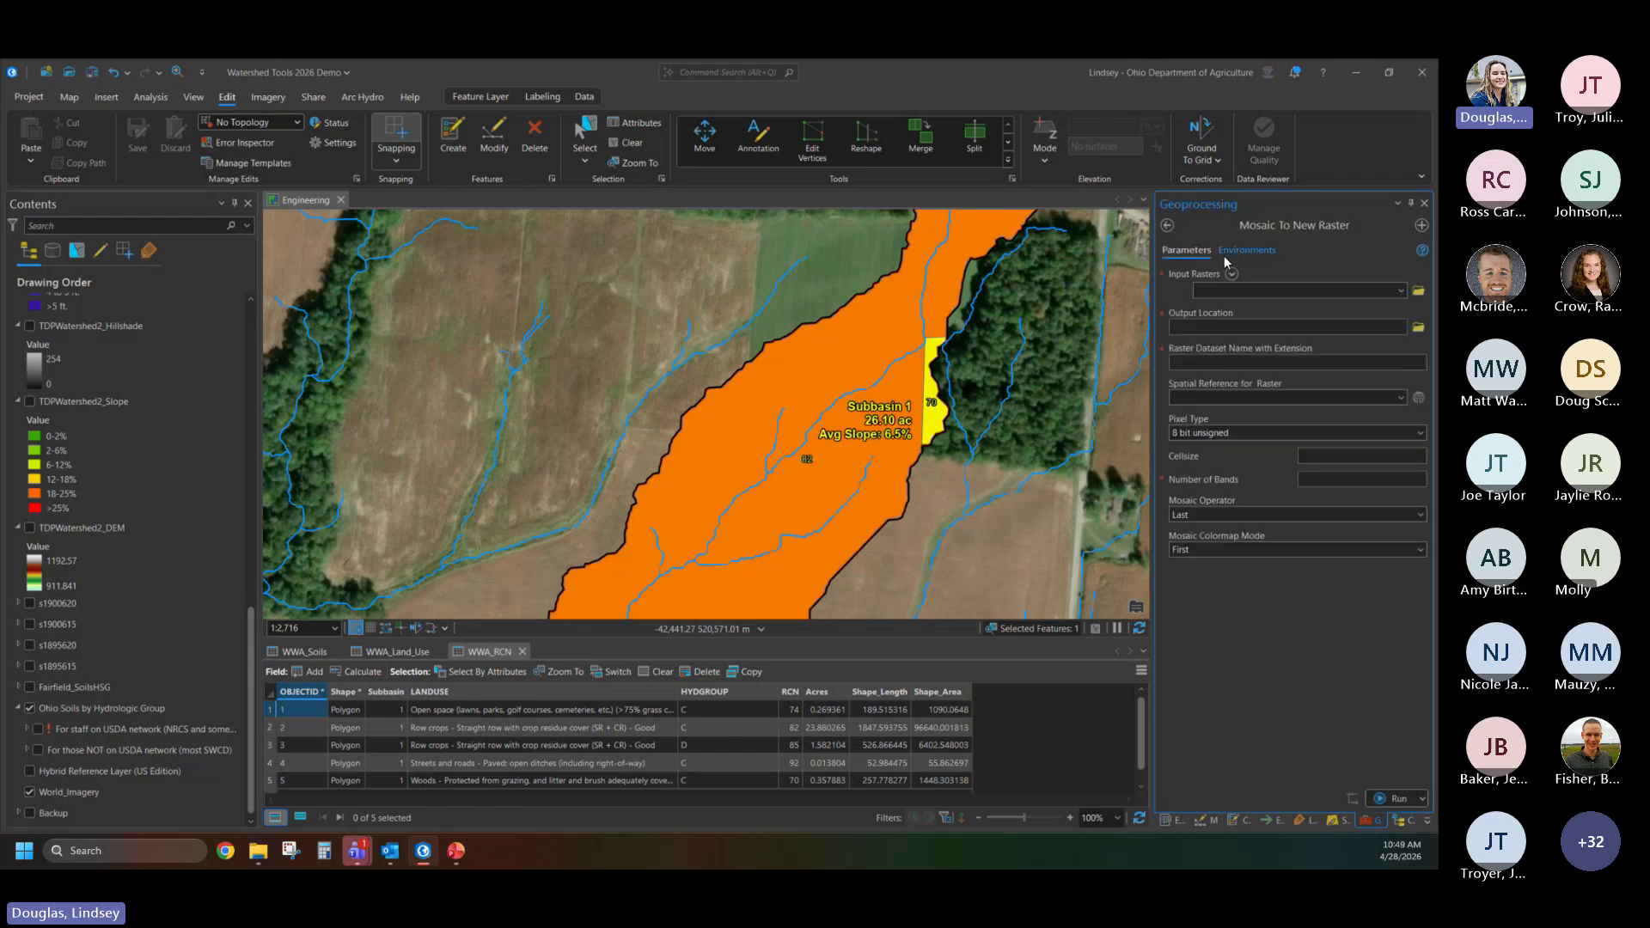